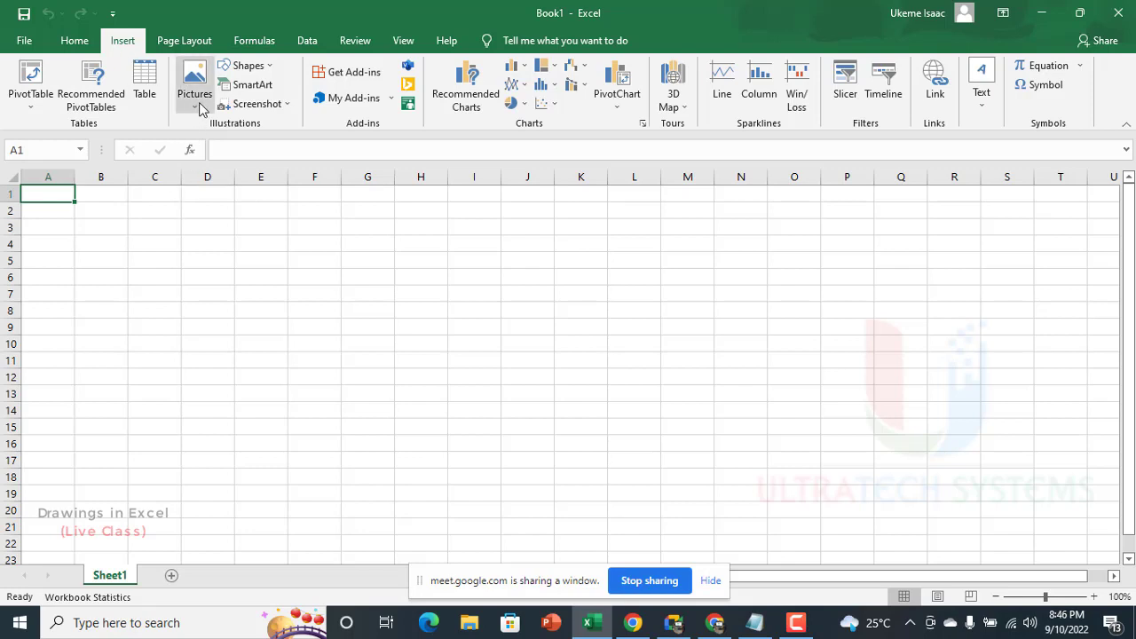
Step: Draw a circle about 3.37 inches high and 3.52 inches wide and move it over columns G to M
click(253, 66)
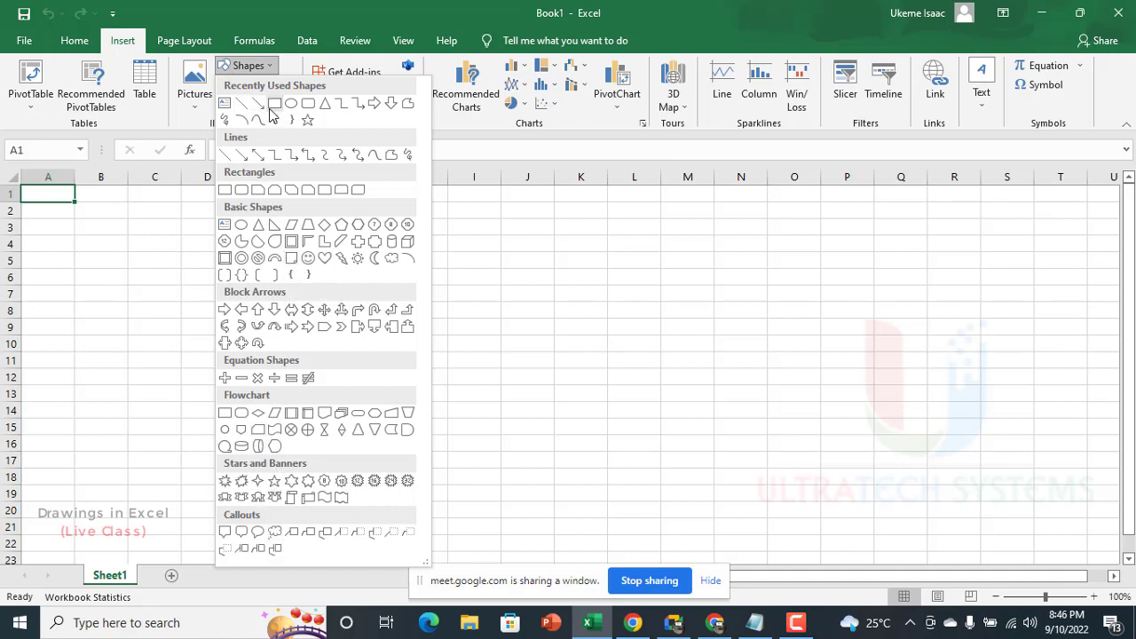
click(241, 225)
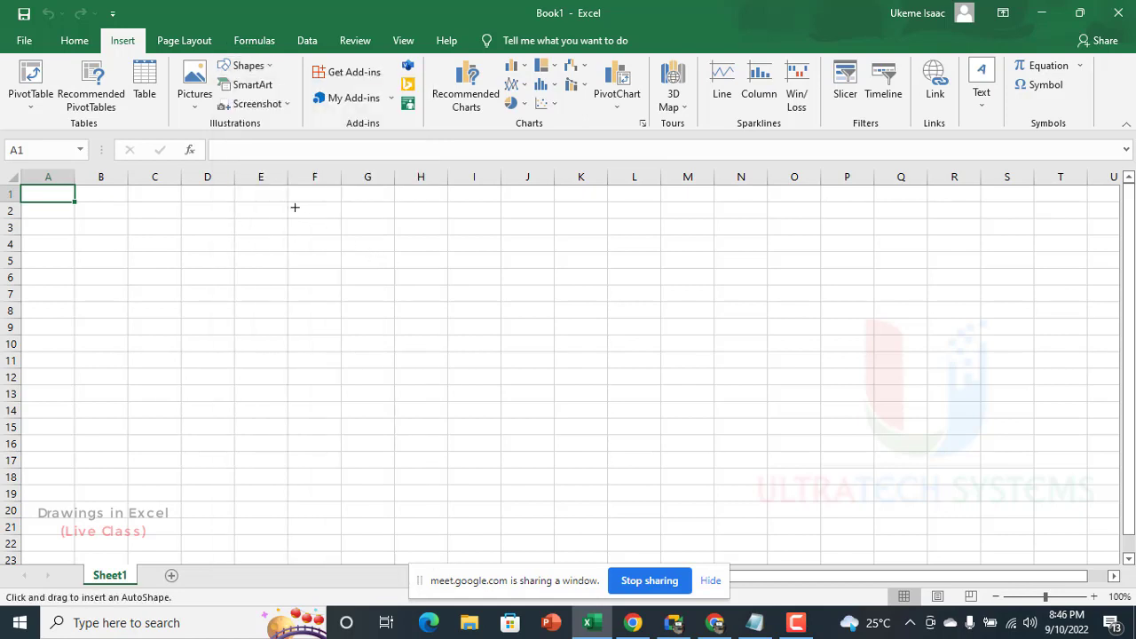
drag(289, 206, 572, 476)
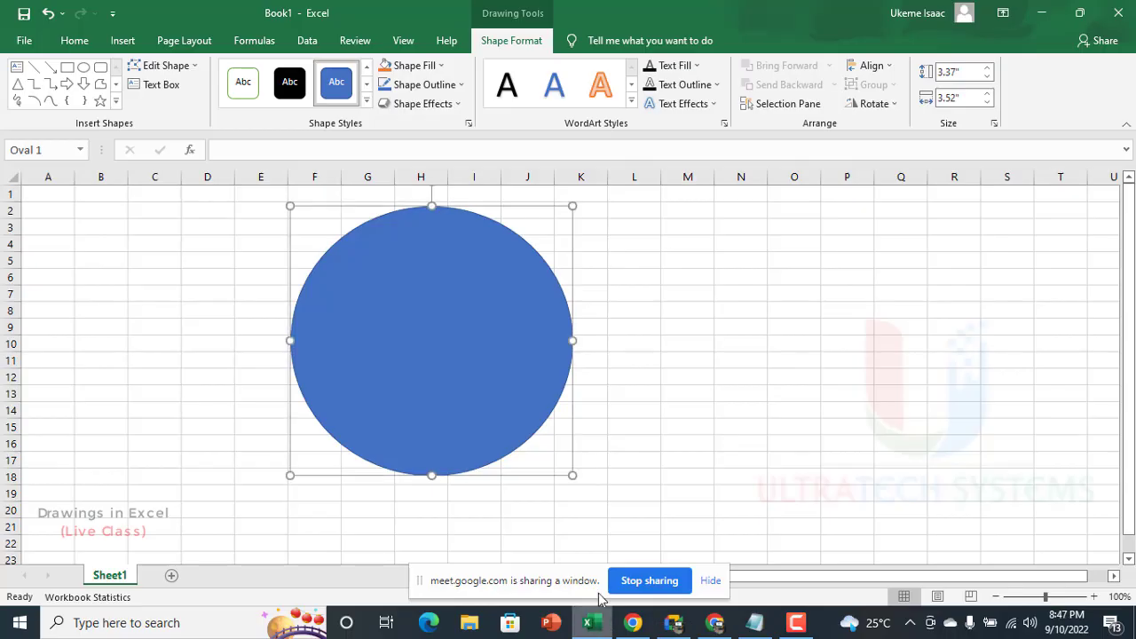
drag(449, 287, 530, 309)
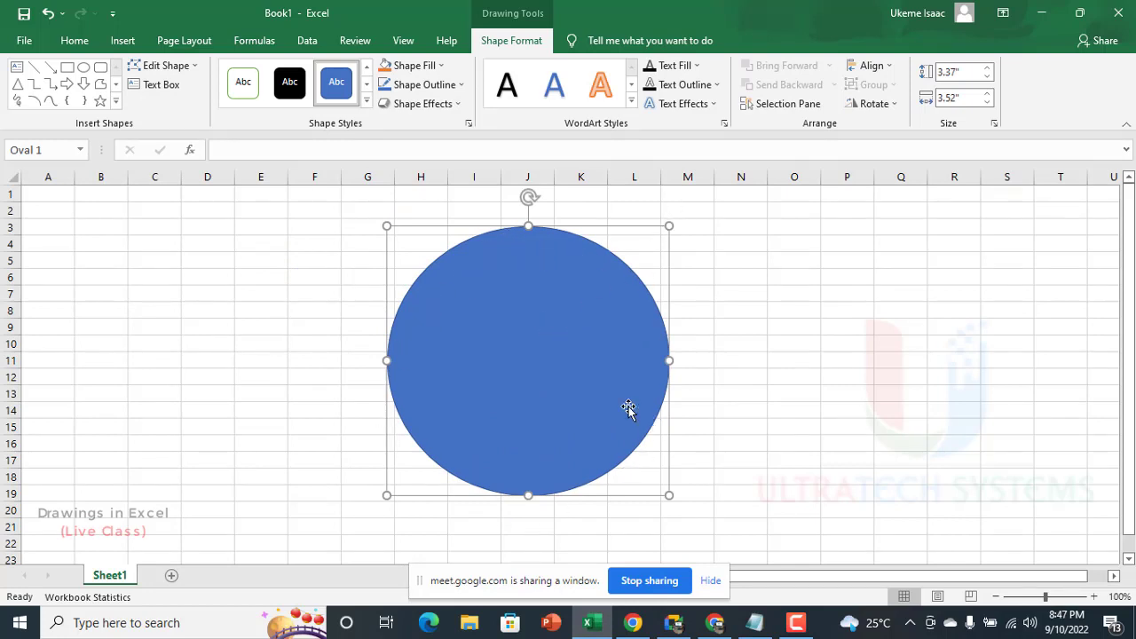
mouse_move(570, 338)
mouse_down()
mouse_move(579, 363)
mouse_move(567, 337)
mouse_up()
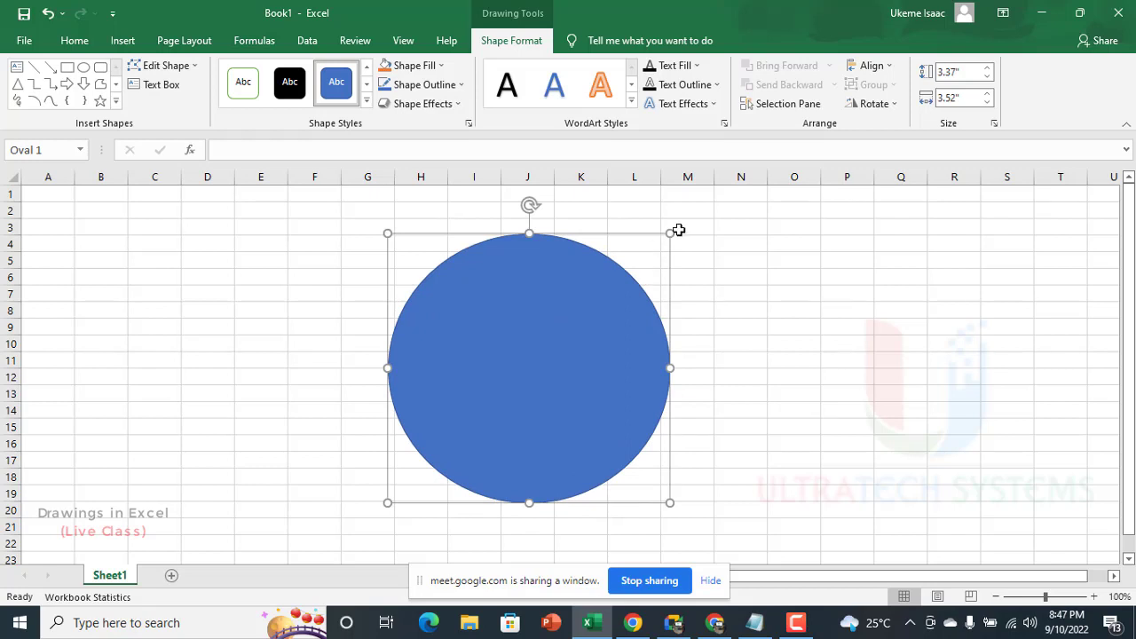
Step: Resize the circle from its corner to about 3.02 by 3 inches, repositioning it on the sheet
drag(670, 231, 730, 187)
drag(614, 306, 583, 338)
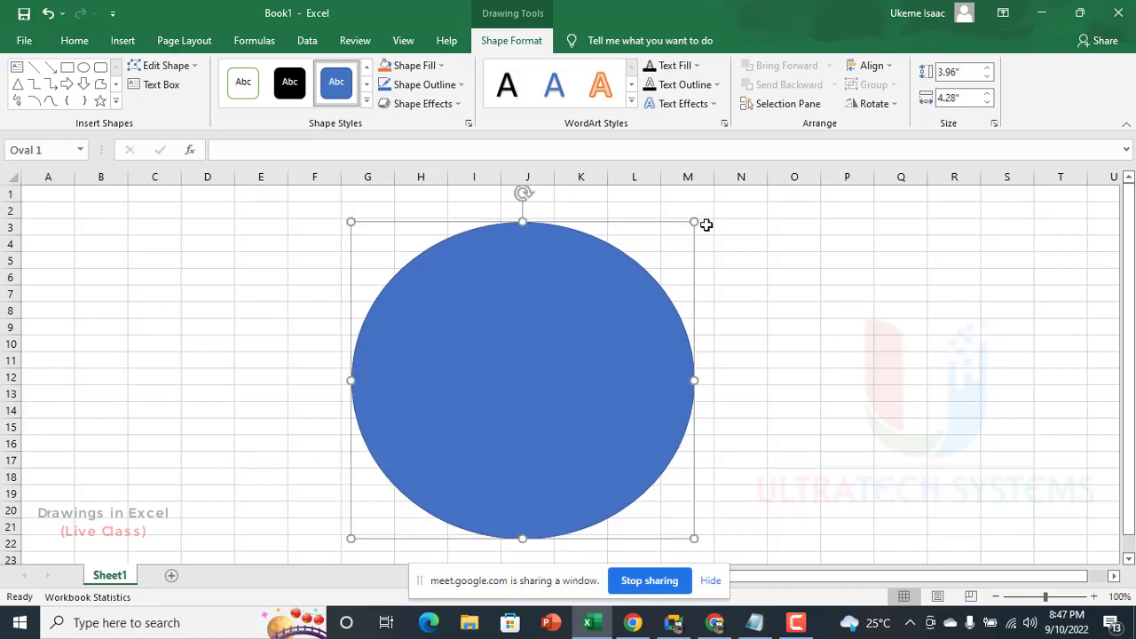
drag(693, 222, 592, 296)
drag(510, 363, 517, 330)
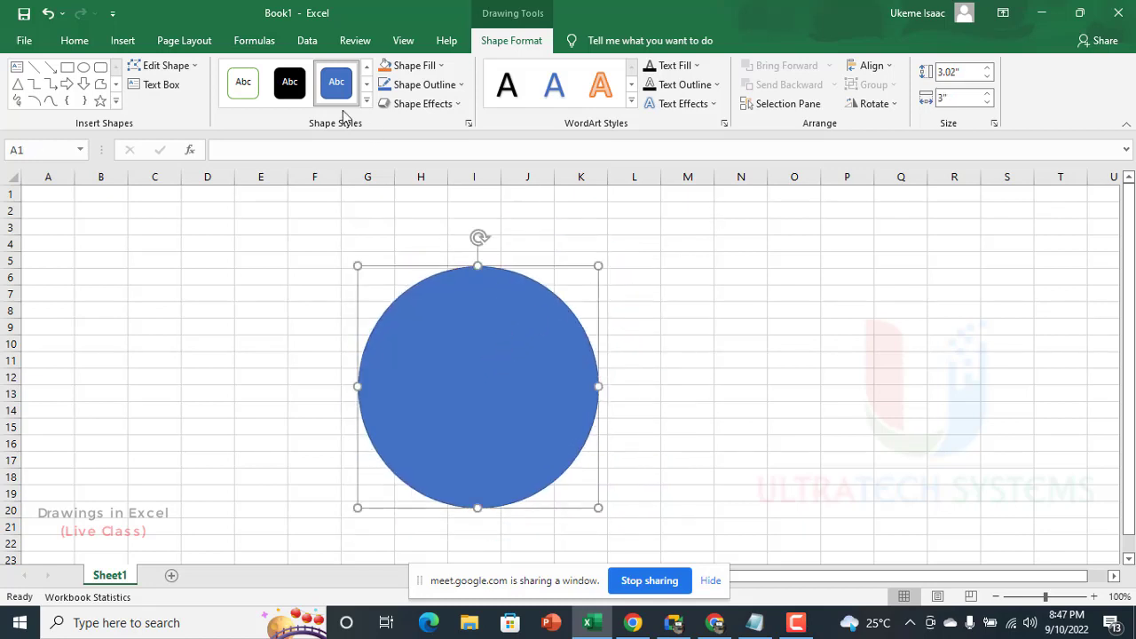
Step: Delete the circle from the sheet
key(Delete)
click(112, 14)
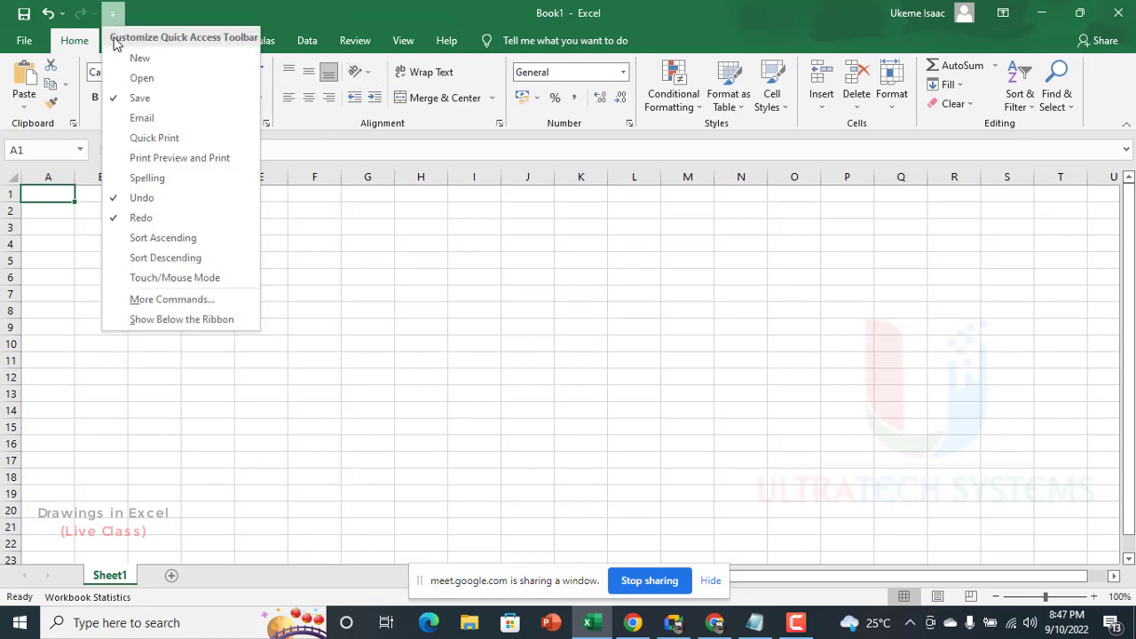
click(162, 9)
Step: Draw a square about 2.96 by 2.96 inches using the Rectangle shape, spanning columns G to K
click(124, 40)
click(245, 65)
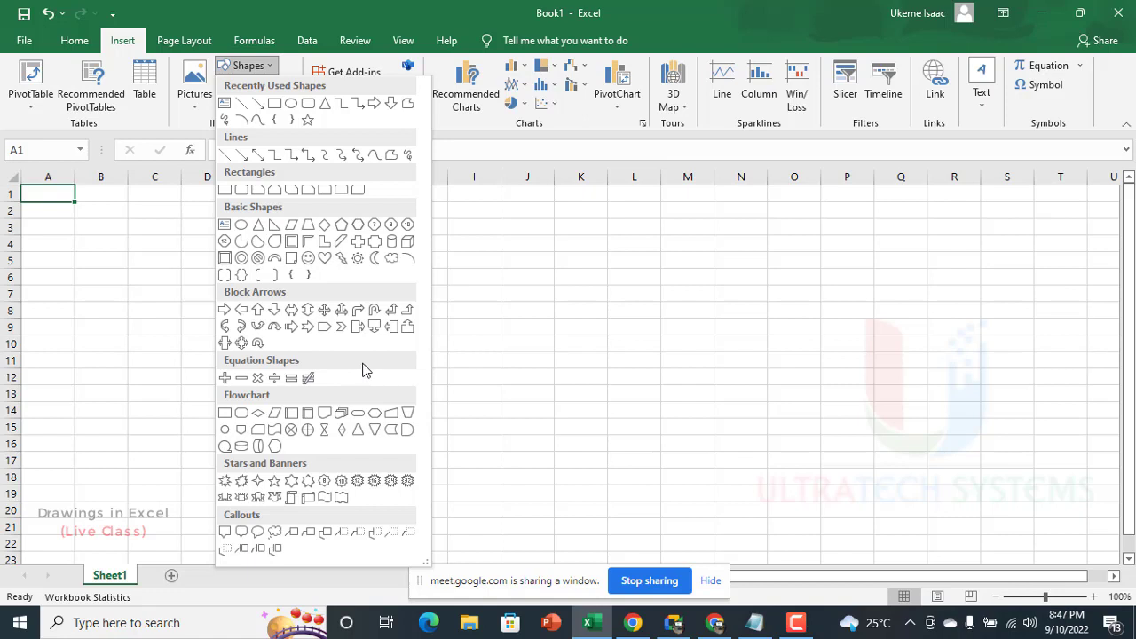
click(225, 190)
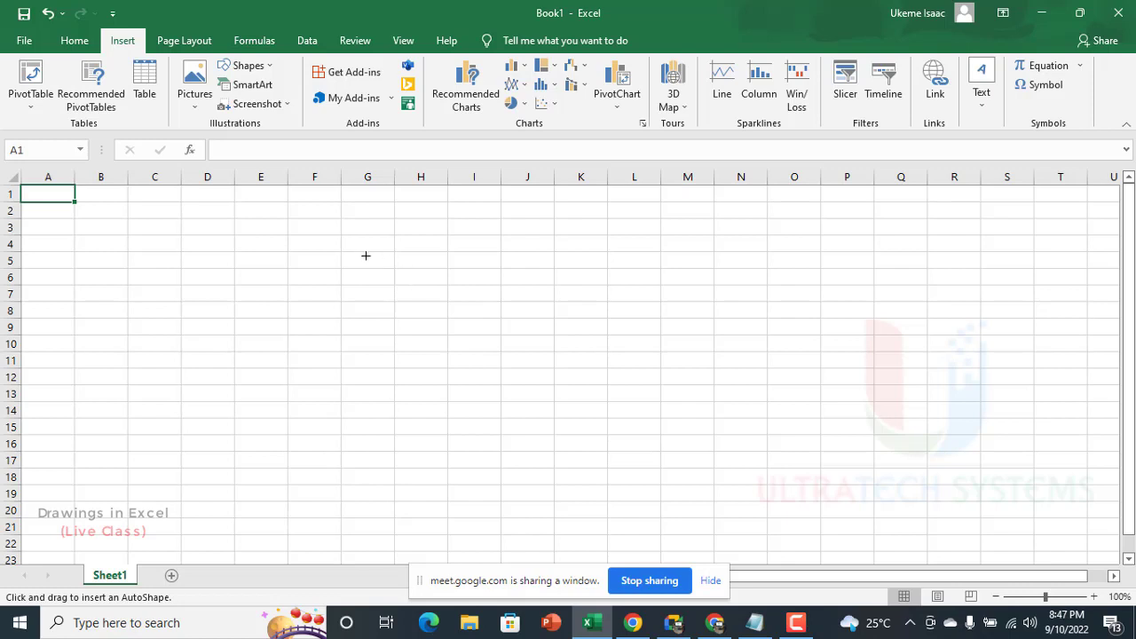
drag(337, 232, 573, 463)
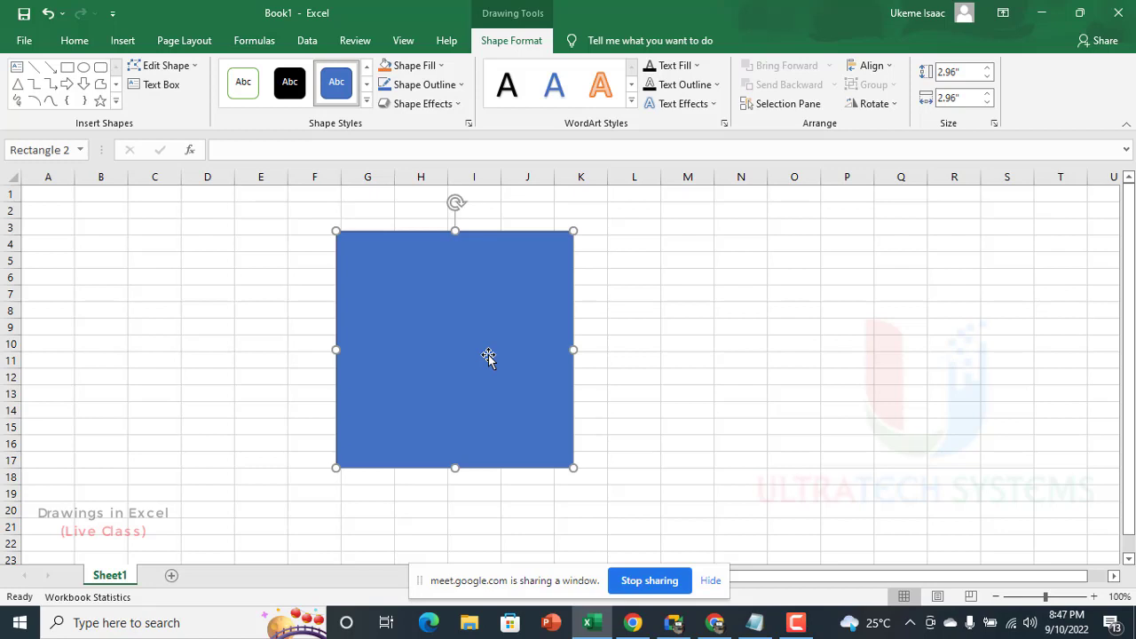
Step: Reposition the square so that it spans columns F to J and starts at row 3
drag(488, 354, 540, 332)
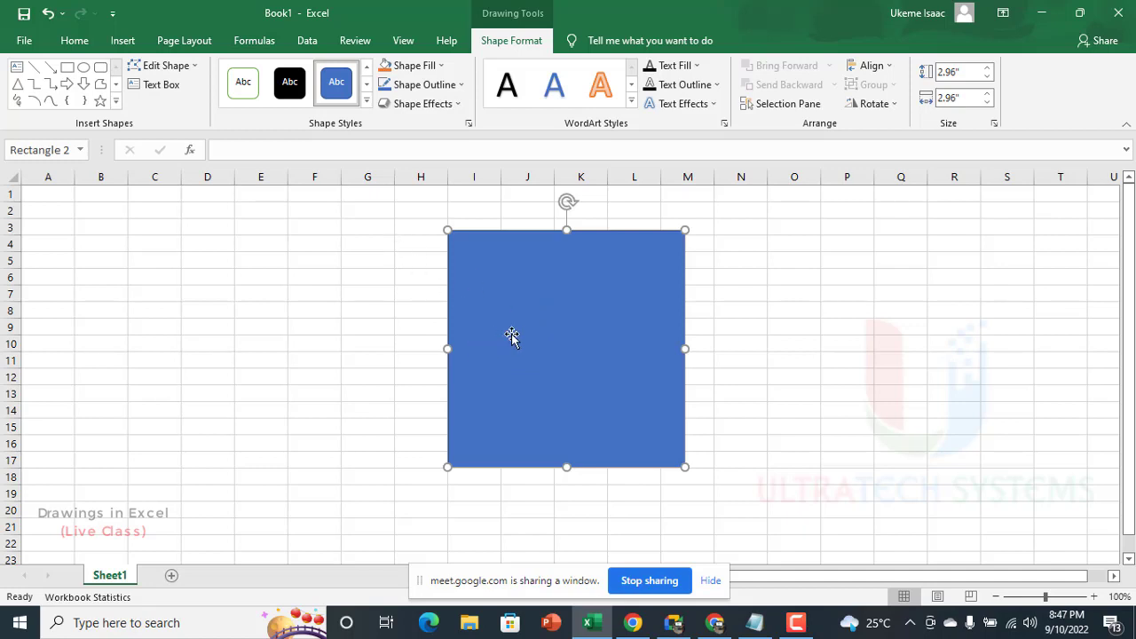
drag(535, 332, 421, 335)
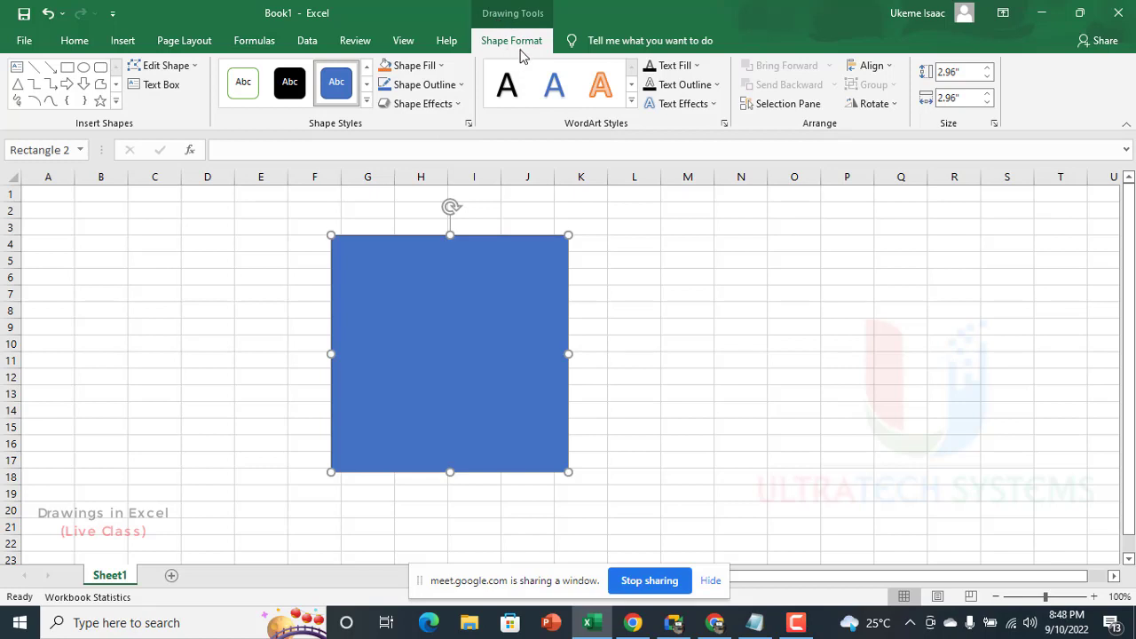
drag(414, 315, 383, 304)
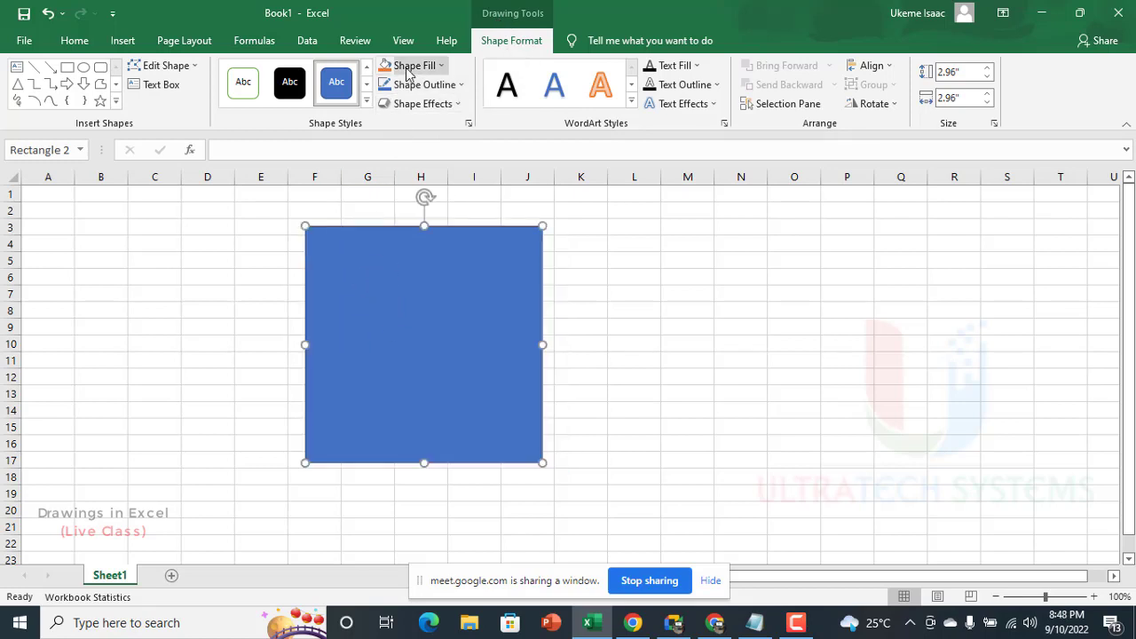
Step: Fill the square with the gold standard color and replace it with the orange theme color
click(409, 70)
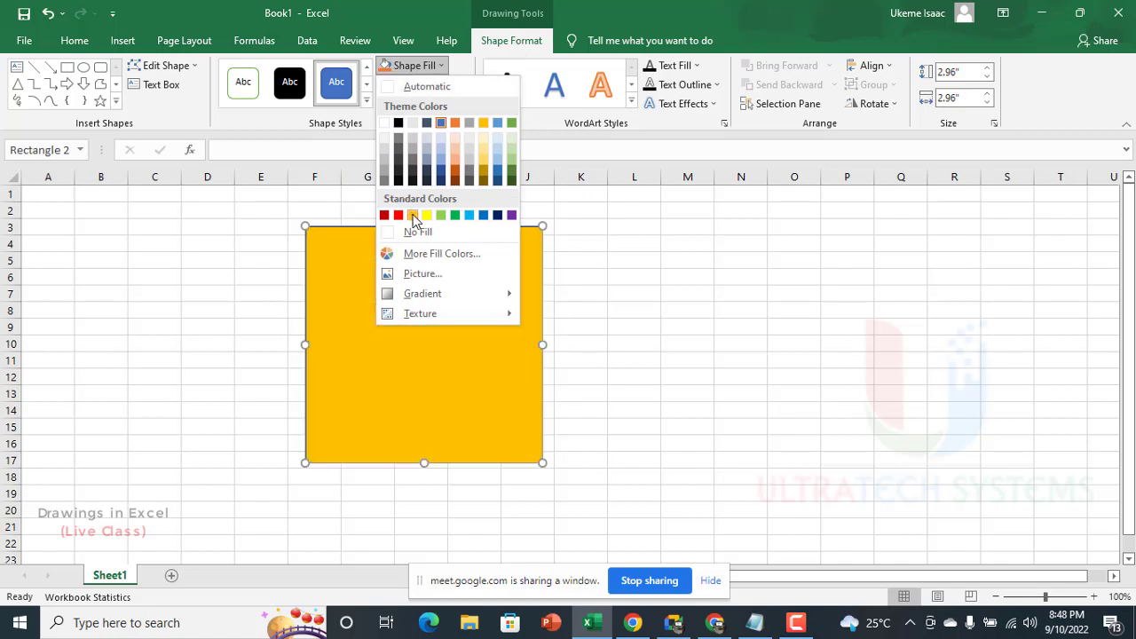
click(412, 217)
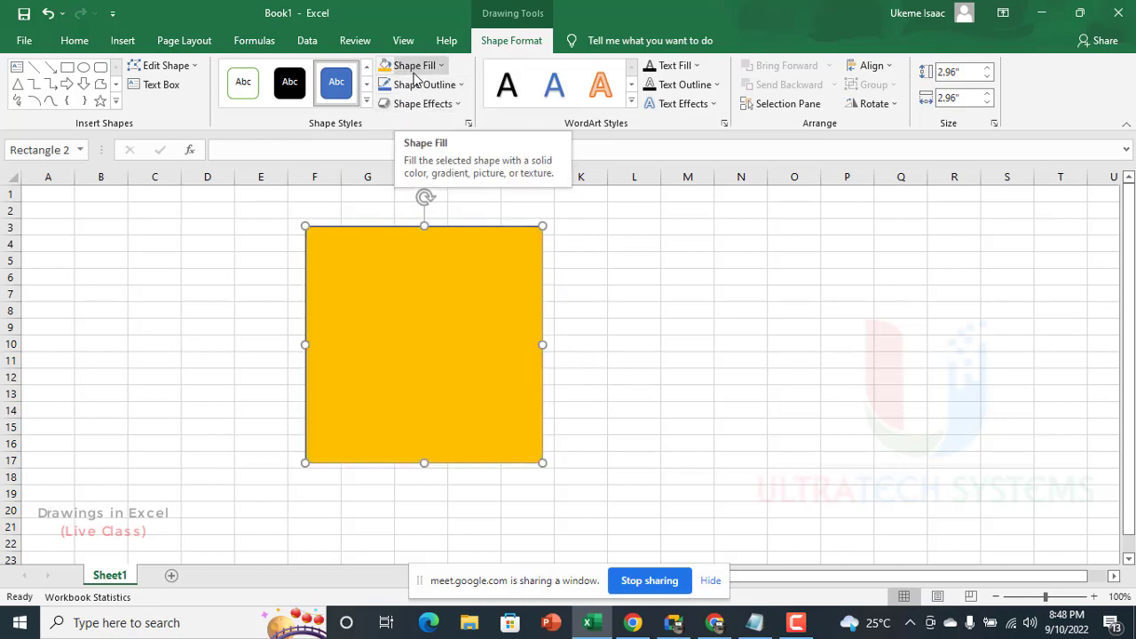
click(414, 71)
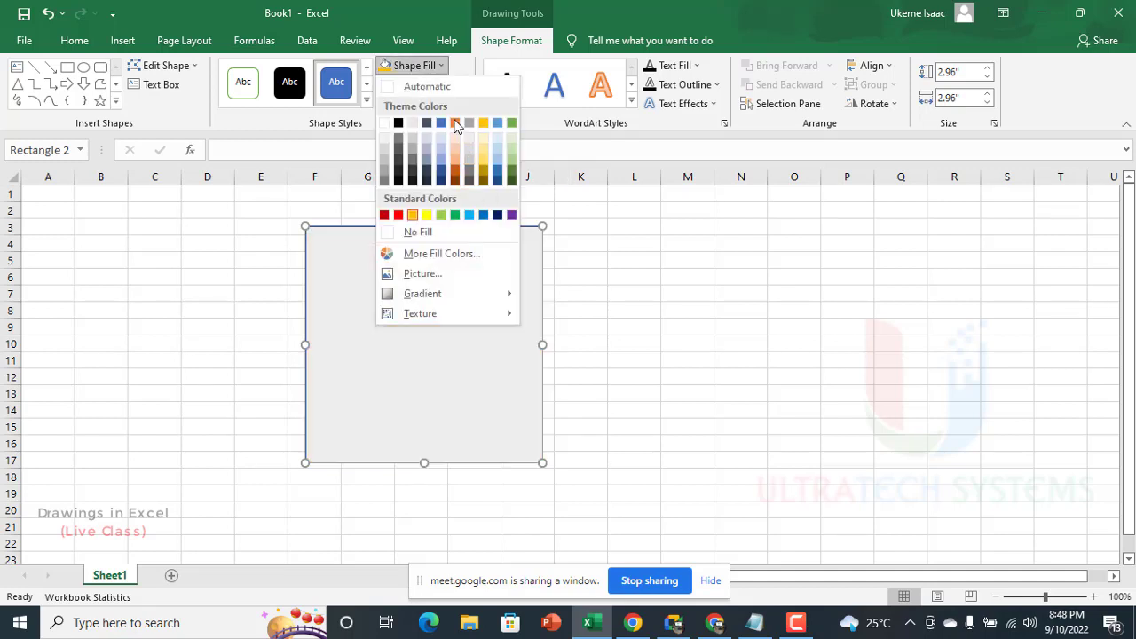
click(454, 123)
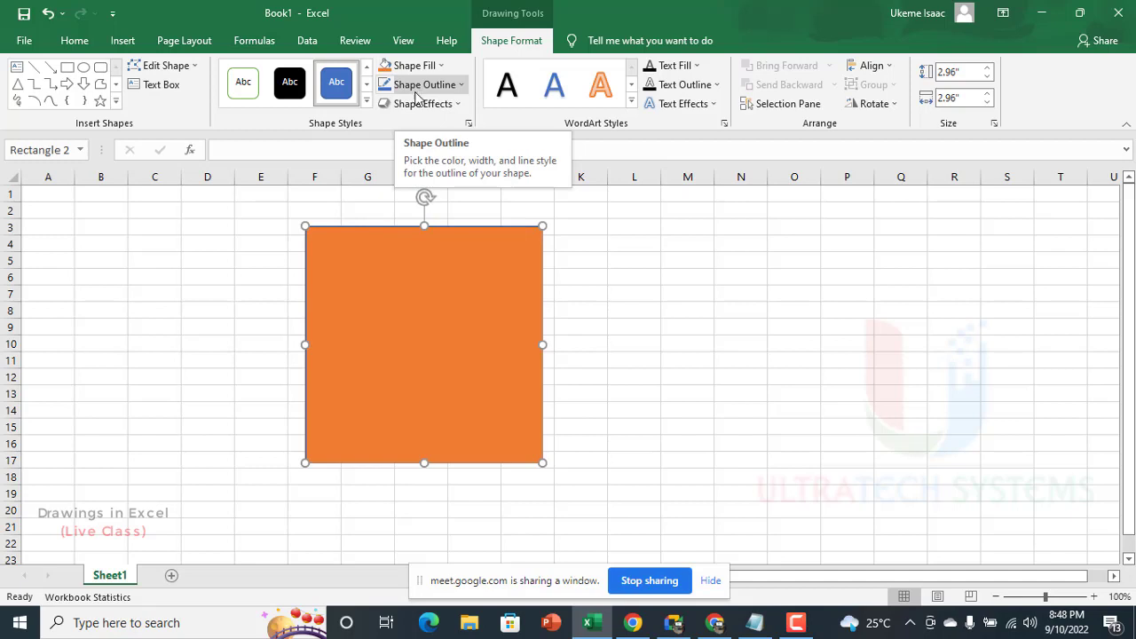
Step: Apply the black gradient preset style to the square and move it over columns H to M
click(367, 103)
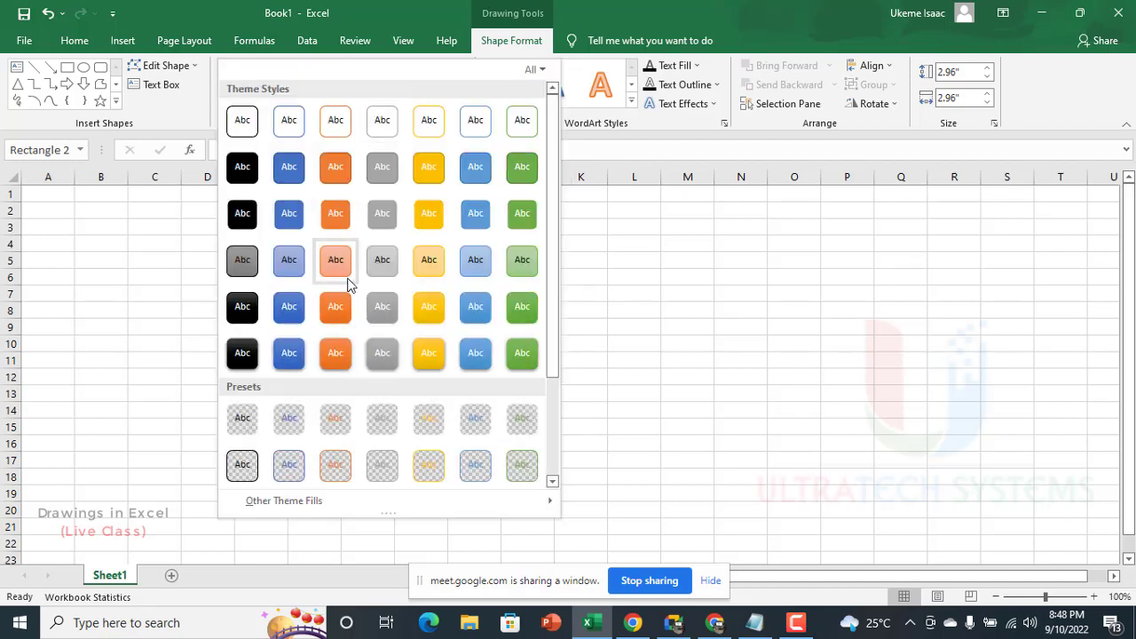
scroll(364, 342, down, 3)
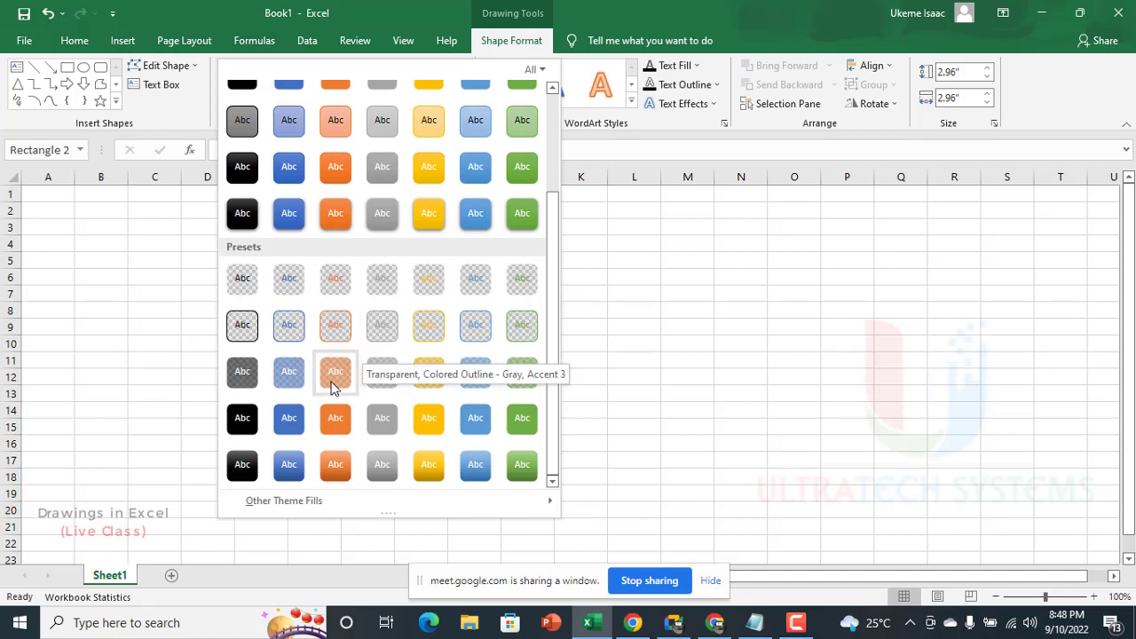
click(240, 465)
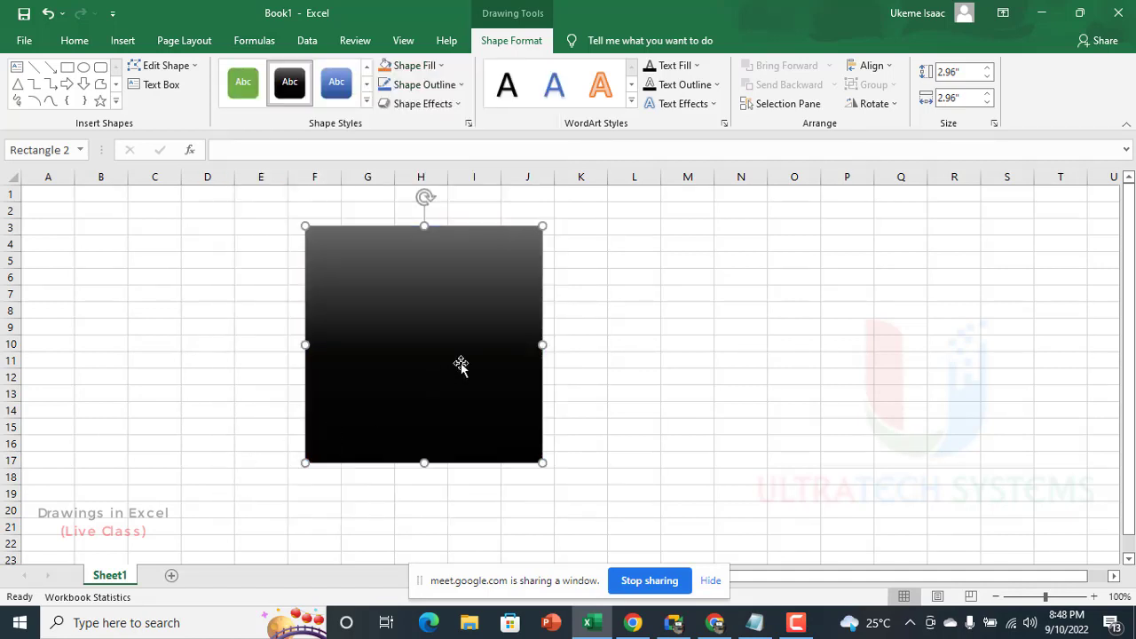
drag(460, 364, 585, 362)
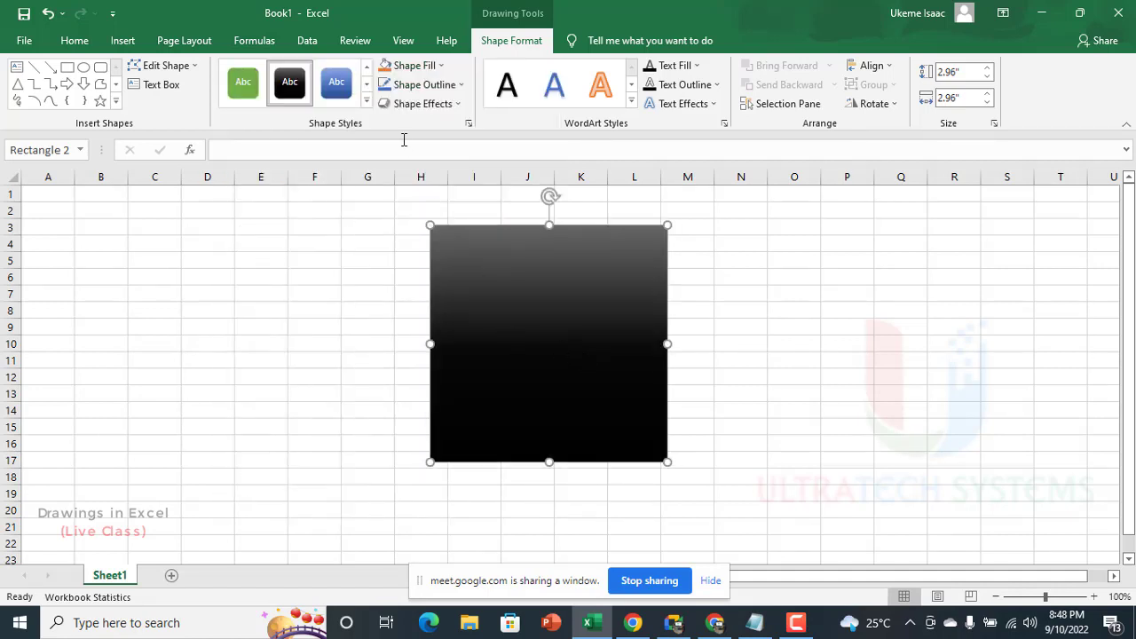
Step: Try the gold gradient preset and the glossy black theme style on the square, shifting it about one column left
click(367, 101)
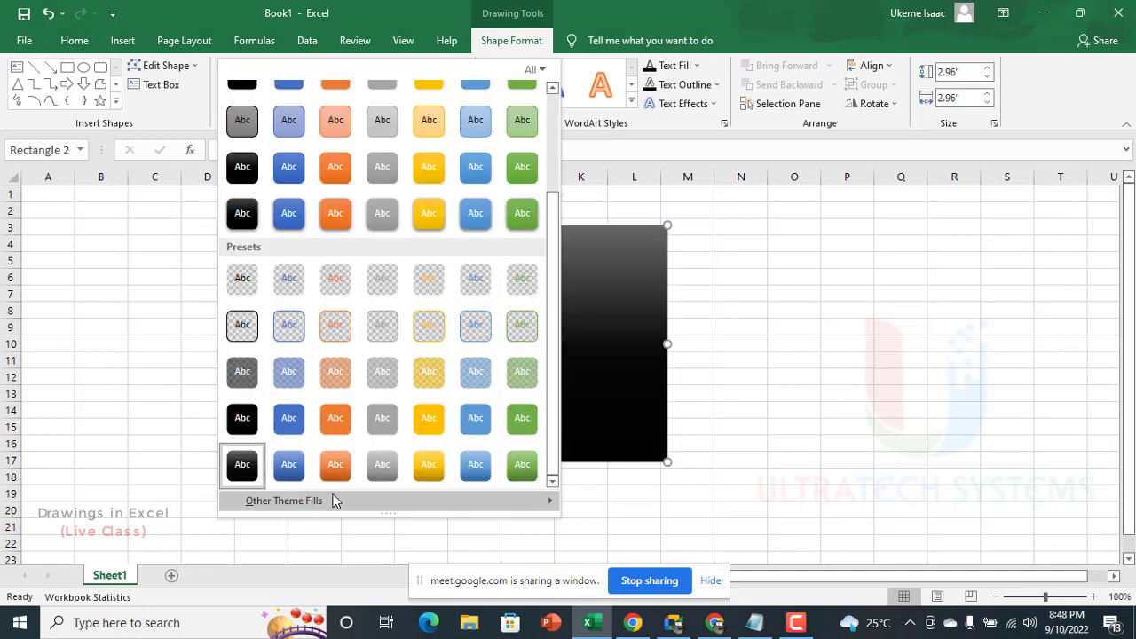
click(429, 464)
click(367, 101)
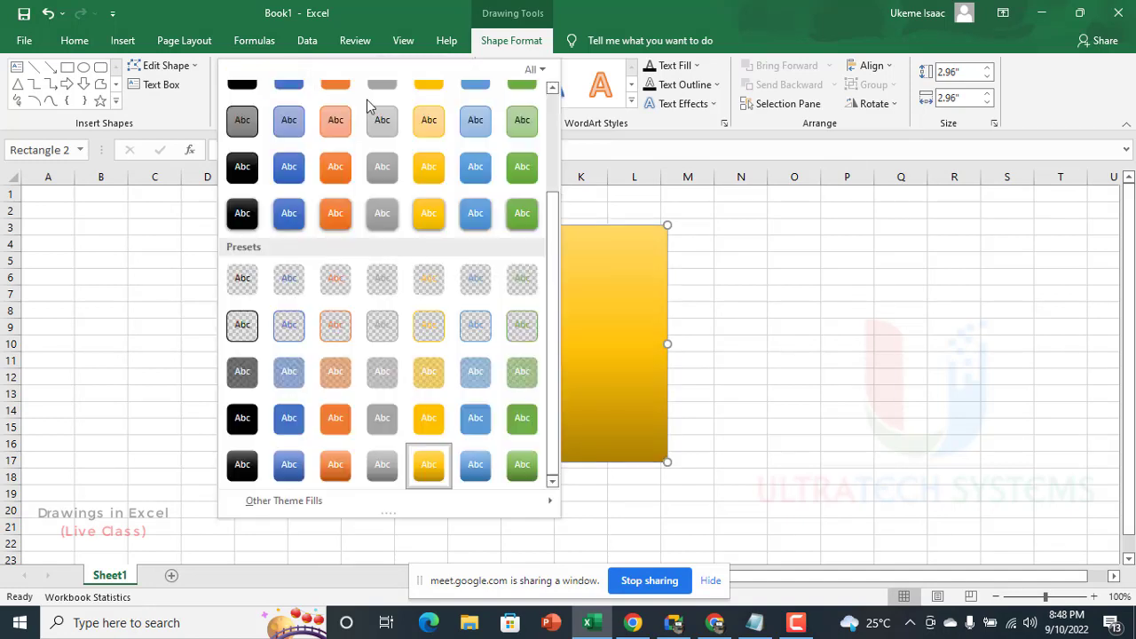
click(244, 213)
drag(550, 356, 497, 352)
Step: Try the glossy gold and green theme styles on the square, moving it over columns E to I
click(366, 101)
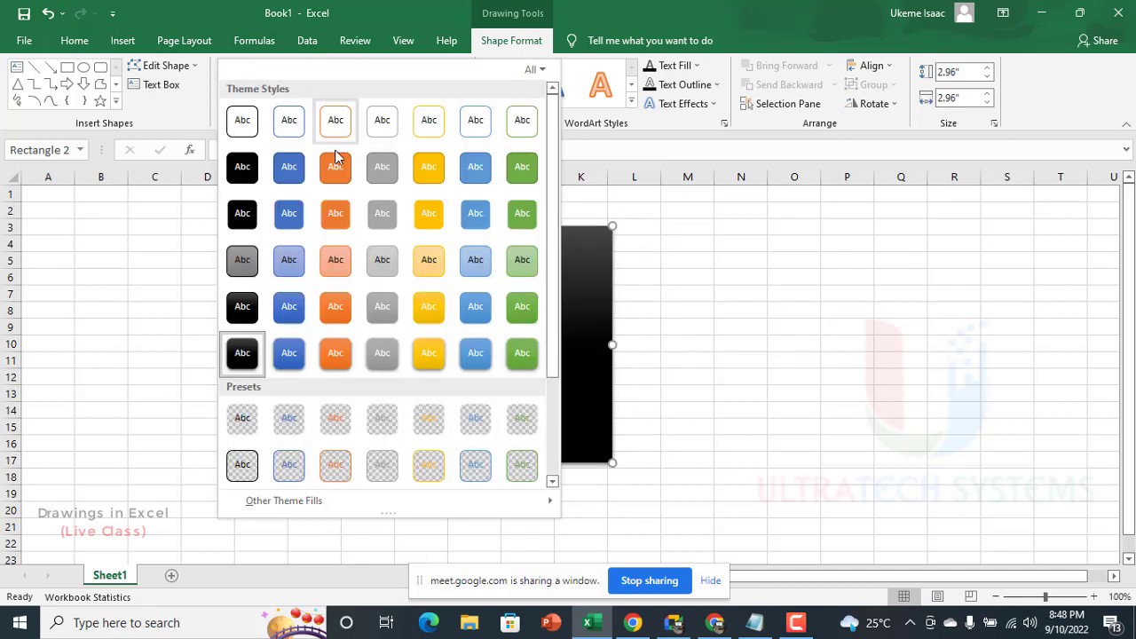
click(429, 353)
drag(510, 352, 396, 335)
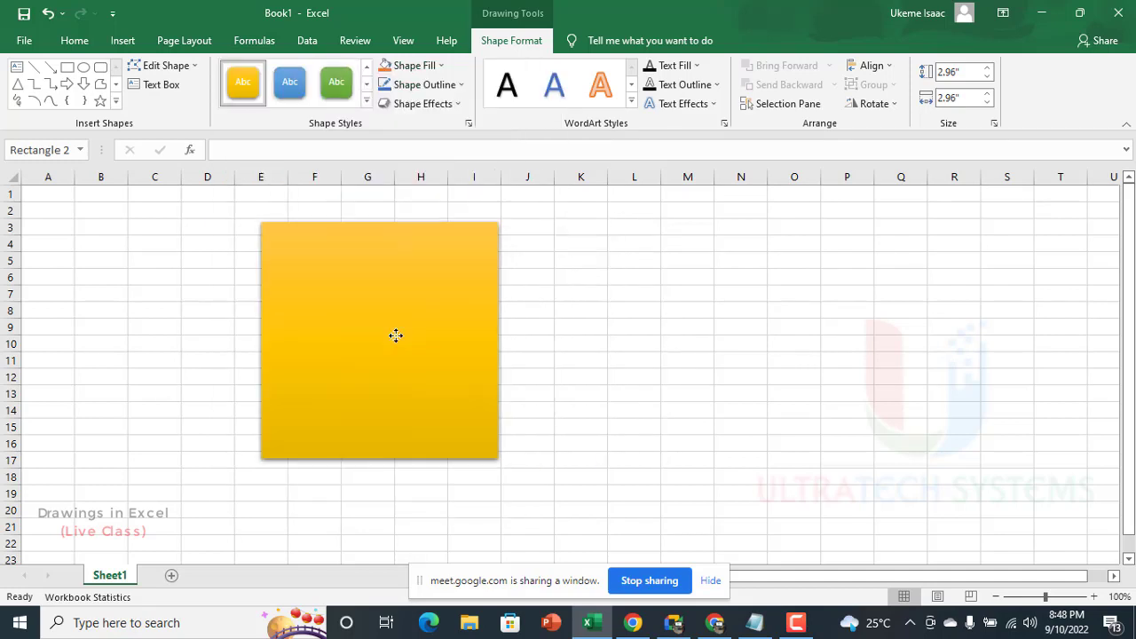
click(337, 82)
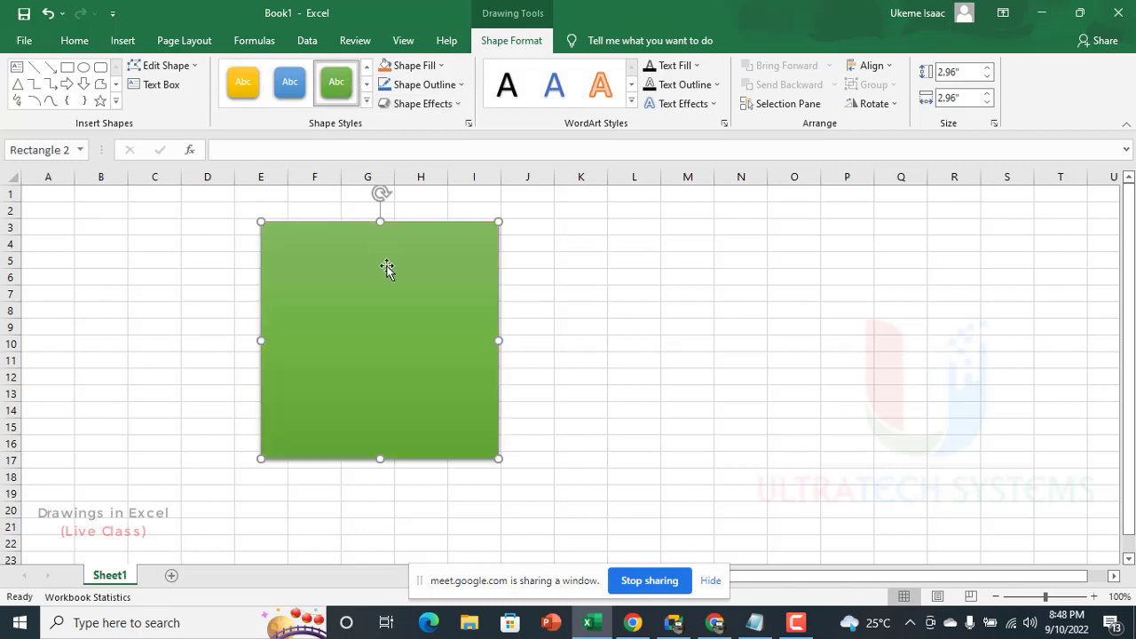
Step: Move the green square slightly down and right, so that its upper edge is at row 5
click(367, 101)
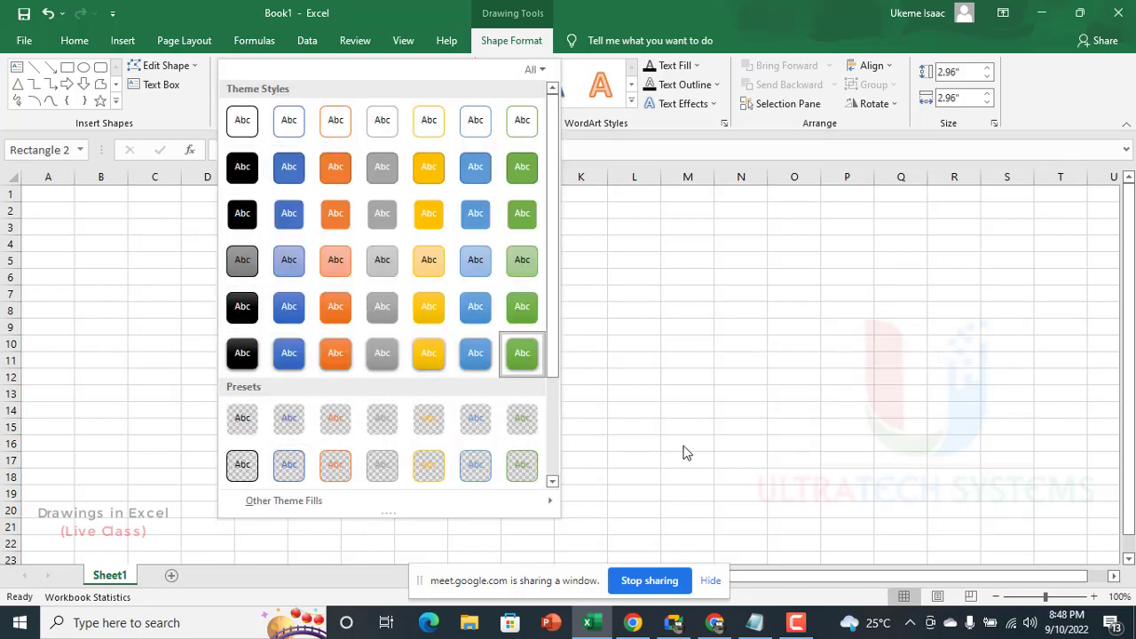
click(569, 4)
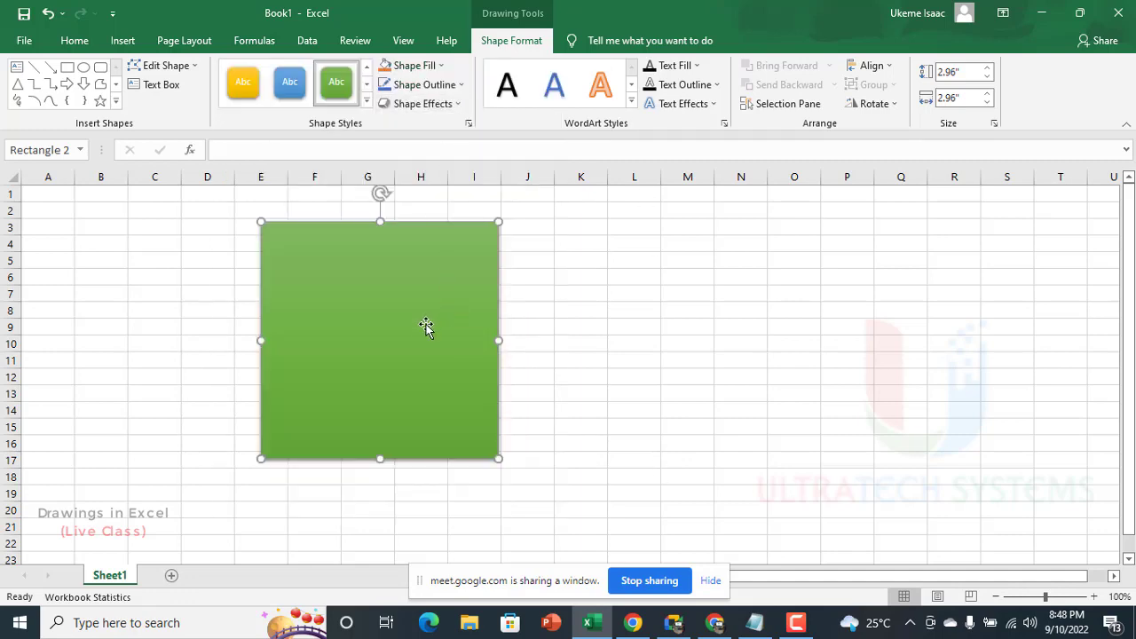
drag(426, 327, 441, 353)
key(Escape)
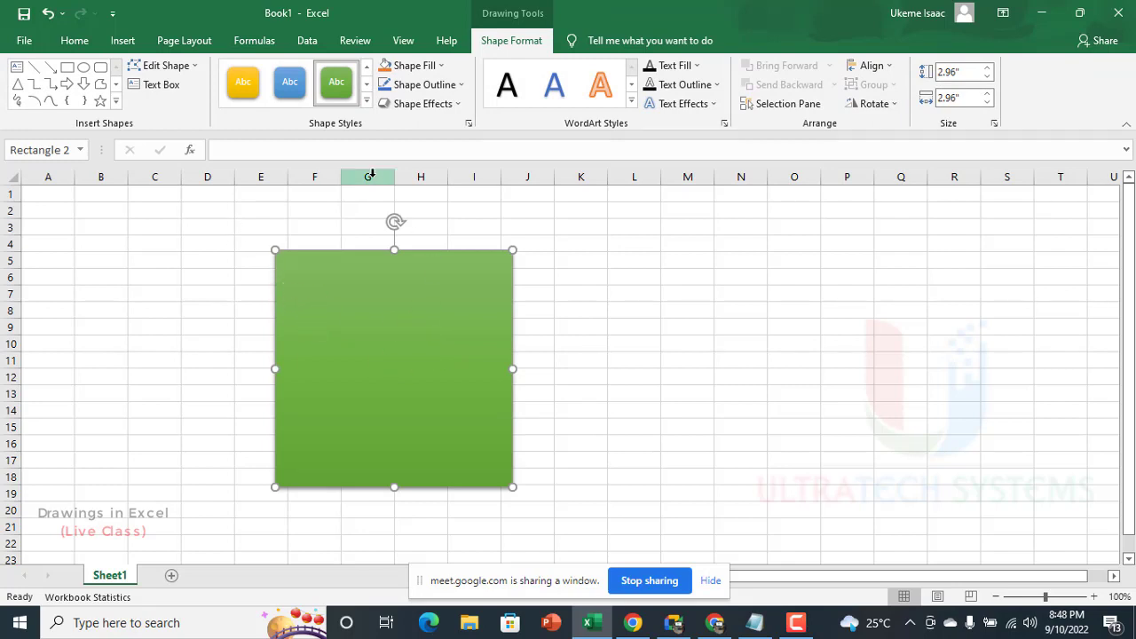
Step: Undo the recent moves, shape styles and fill changes back to the original blue square
key(ctrl+z)
key(ctrl+z)
key(ctrl+z)
key(ctrl+z)
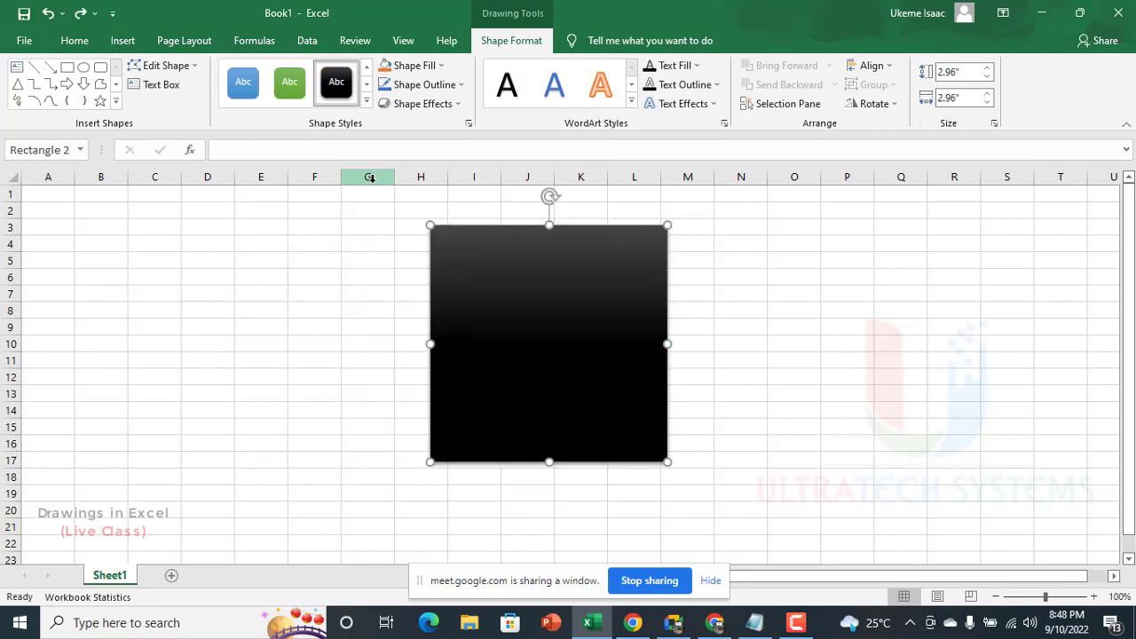
key(ctrl+z)
key(ctrl+z)
key(ctrl+z)
key(ctrl+z)
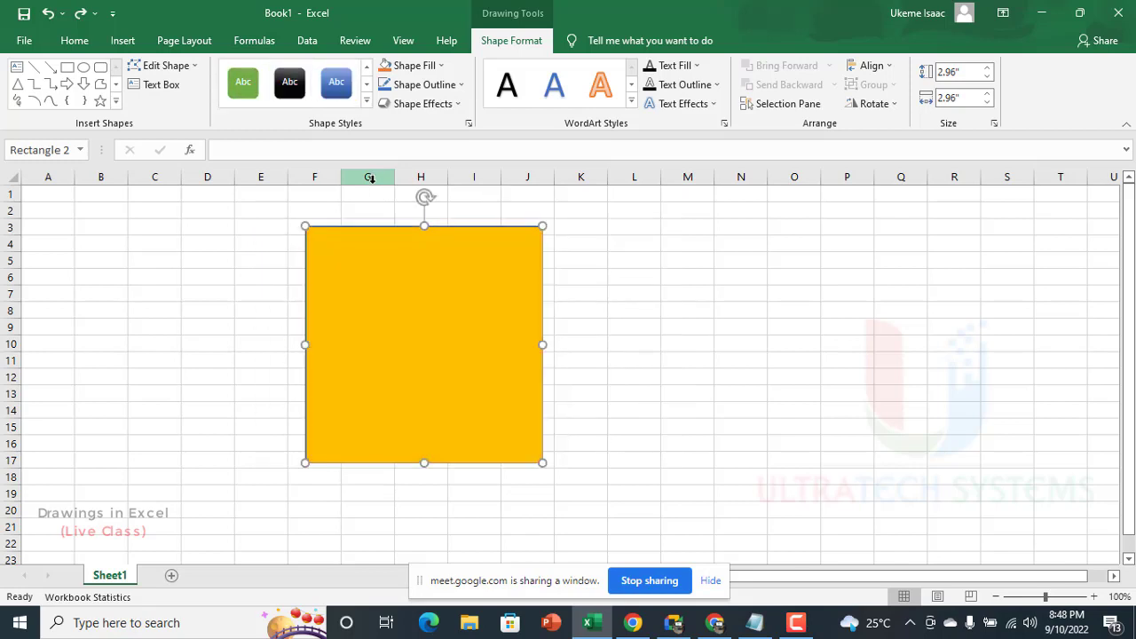
Step: Fill the square with dark blue from the standard color honeycomb and move it about one column left, over columns E to I
click(433, 66)
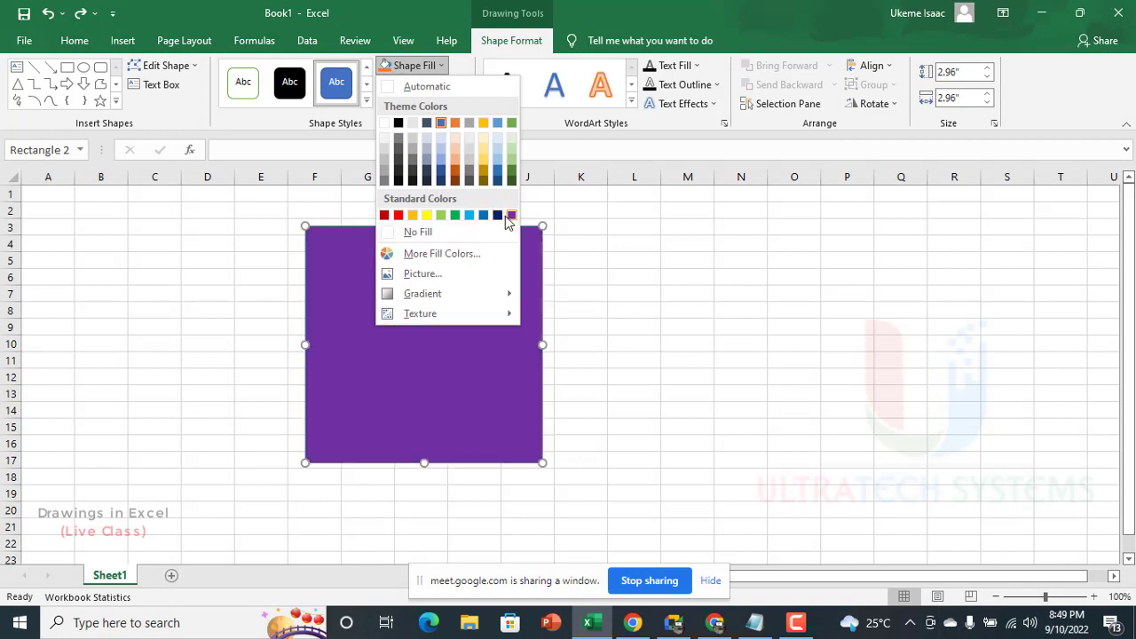
click(434, 258)
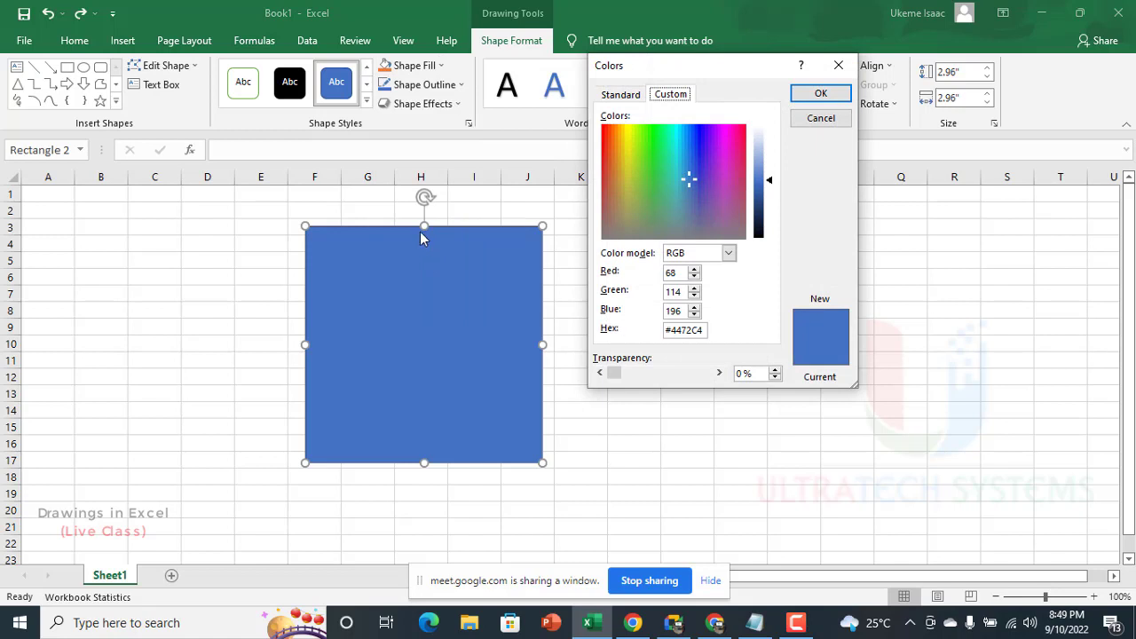
click(626, 98)
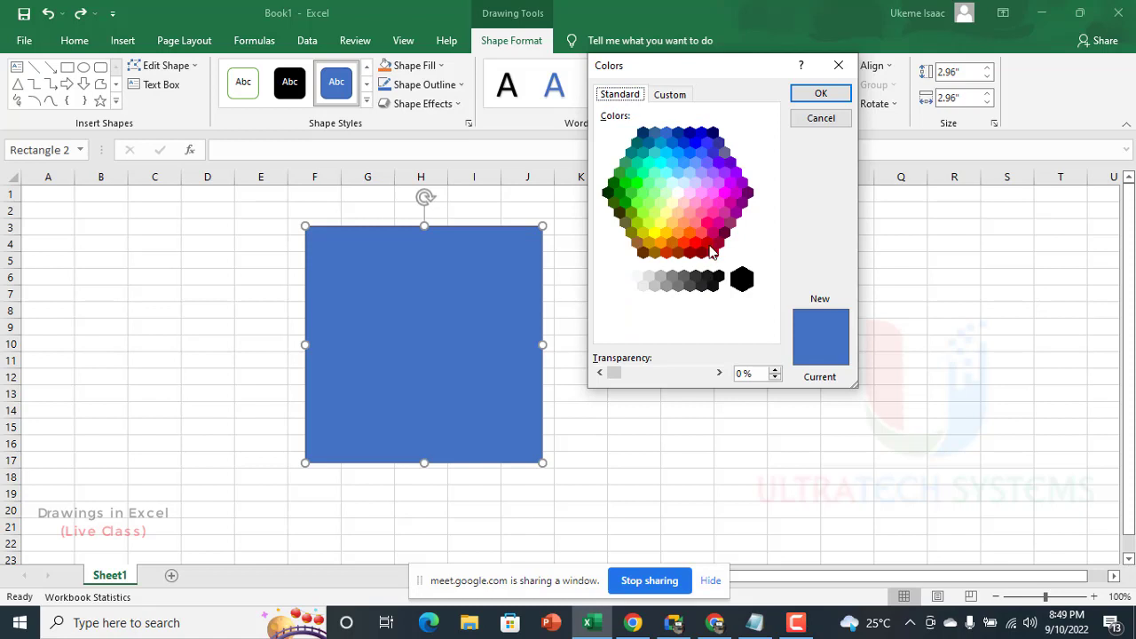
click(706, 244)
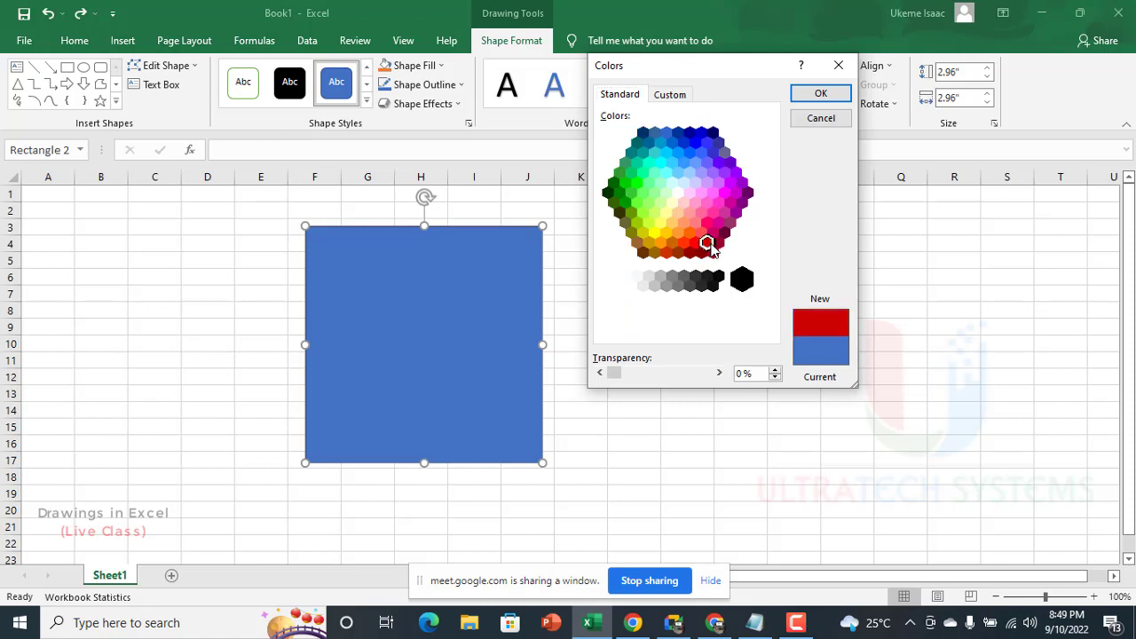
click(691, 134)
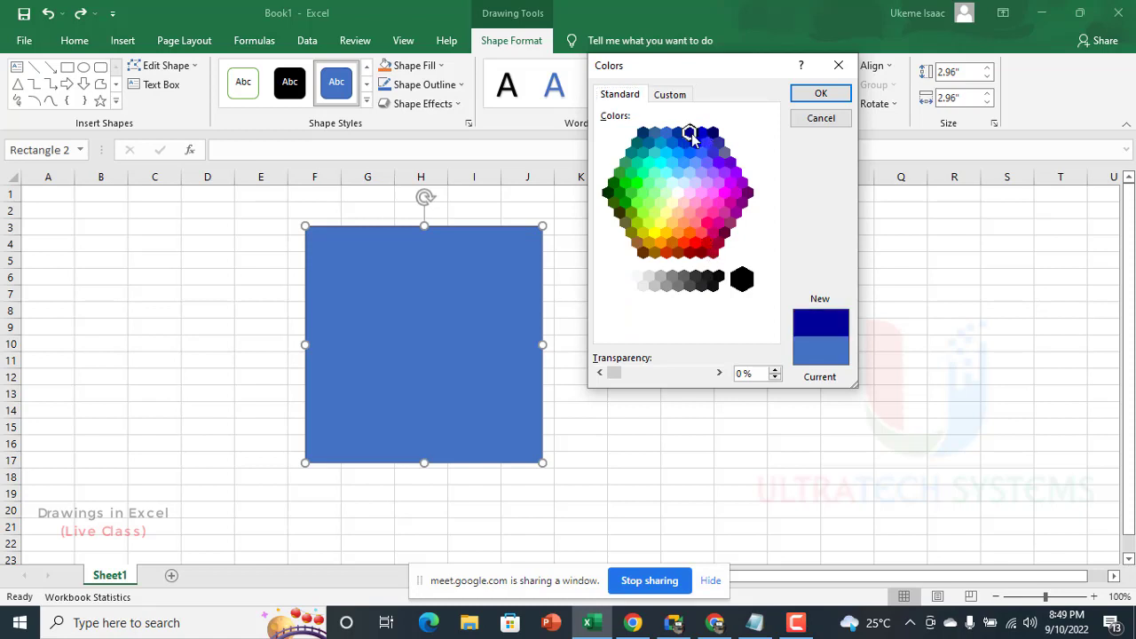
click(820, 93)
drag(460, 309, 416, 310)
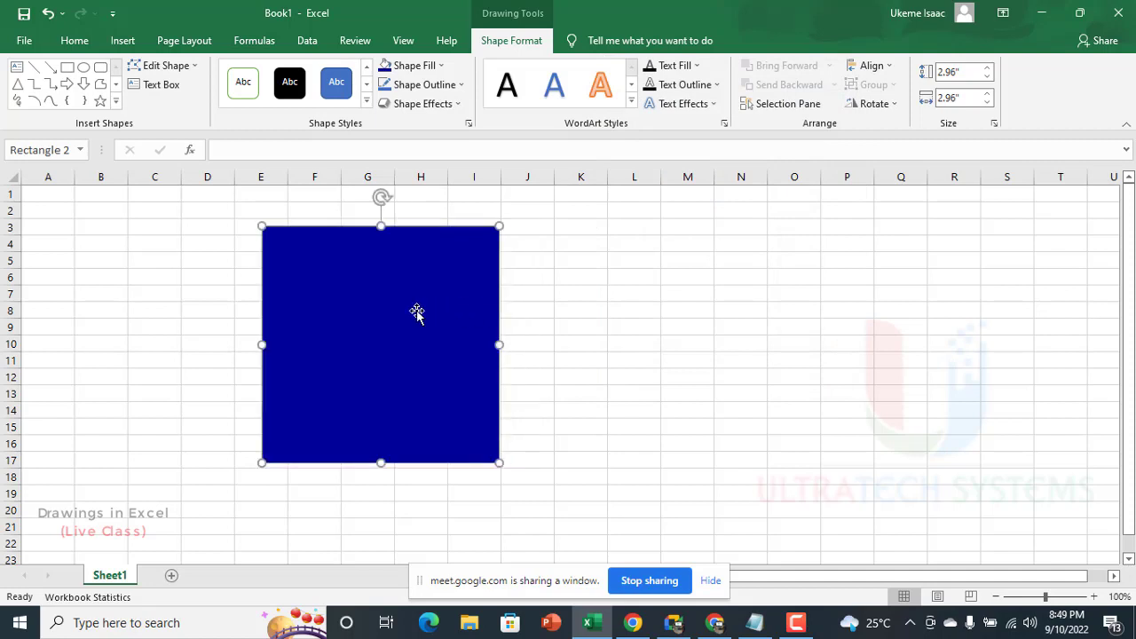
Step: Try a gold fill and an orange-red fill (#FF3300) from the standard color honeycomb on the square
click(423, 72)
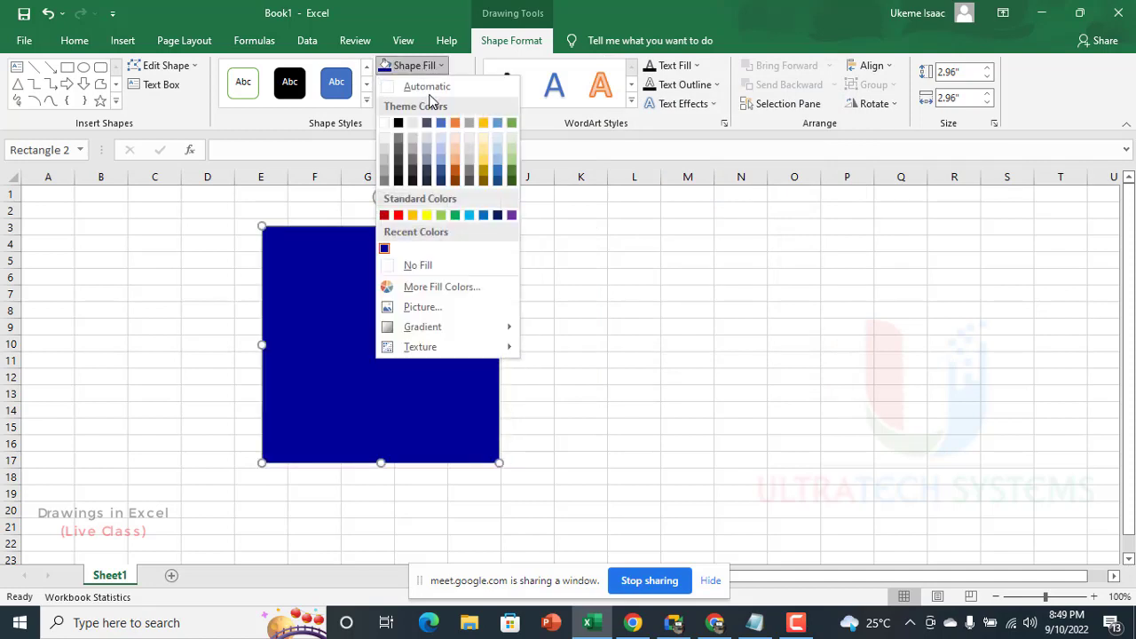
click(466, 287)
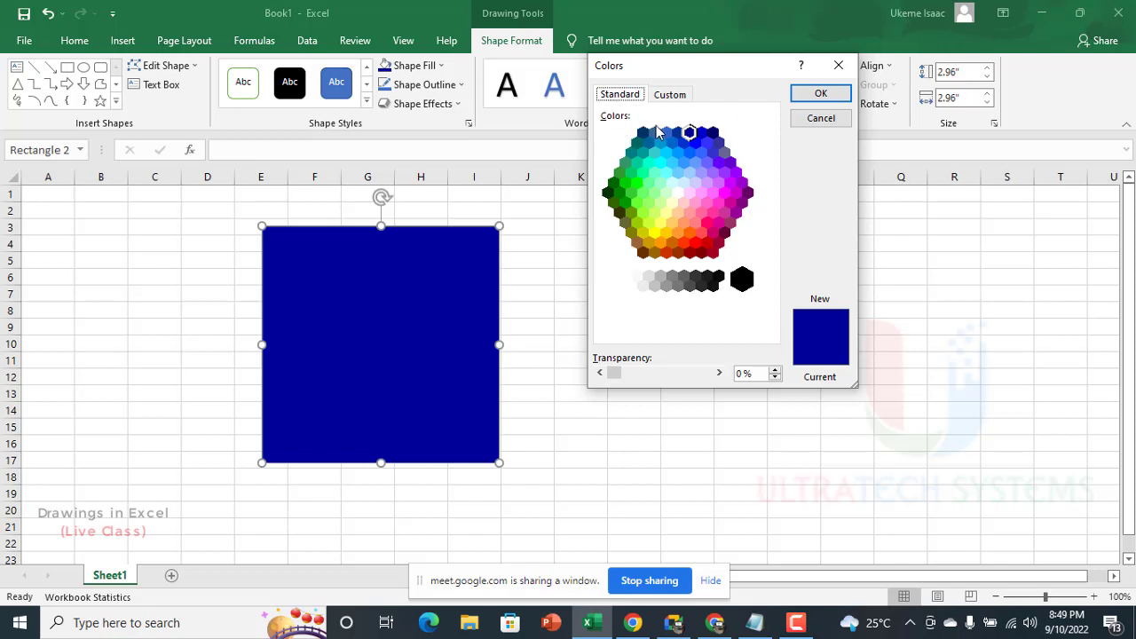
click(695, 244)
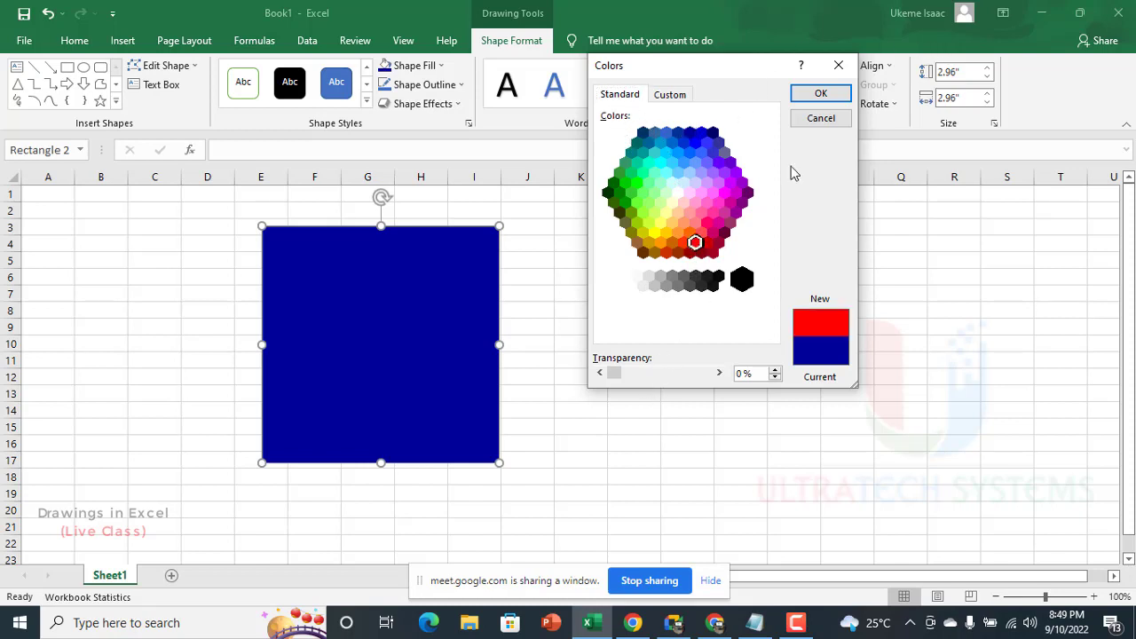
double_click(666, 236)
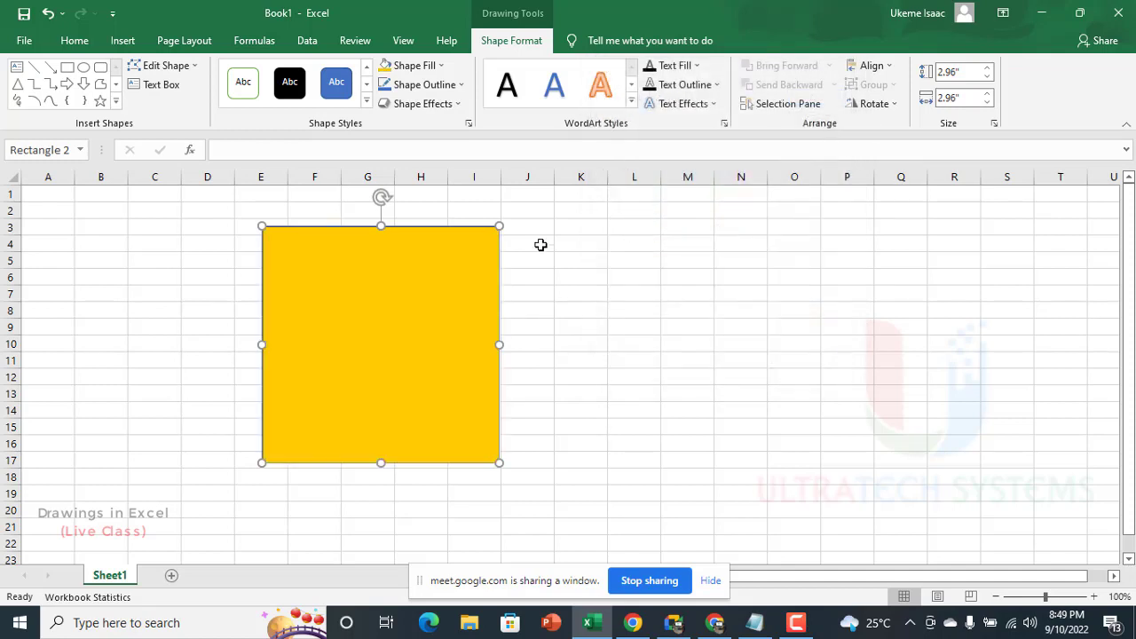
click(439, 68)
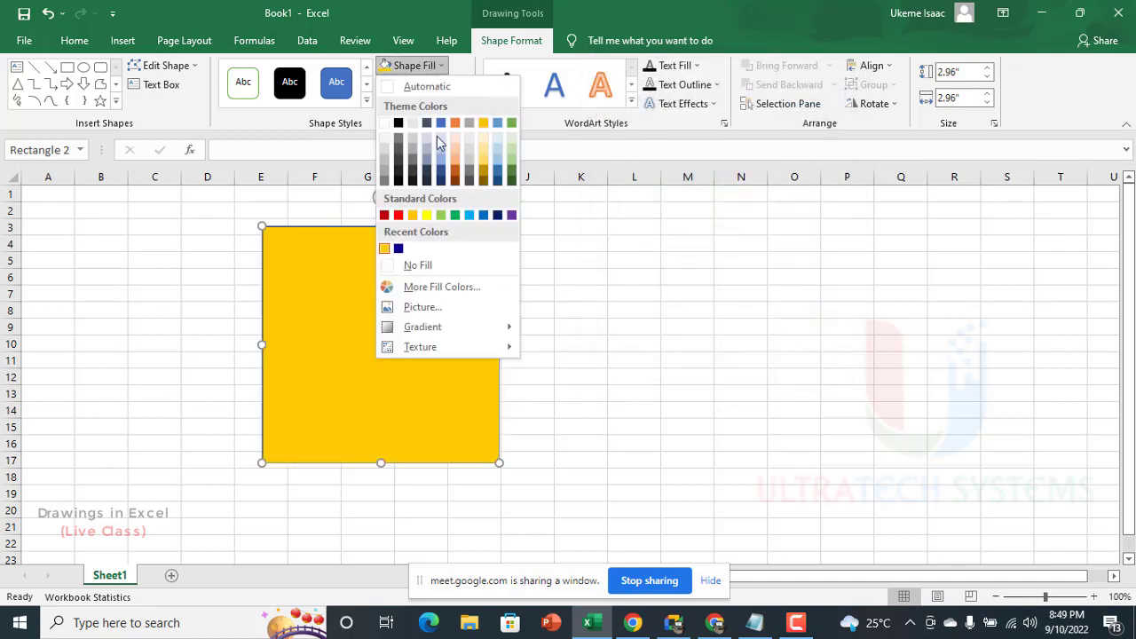
click(433, 286)
double_click(680, 243)
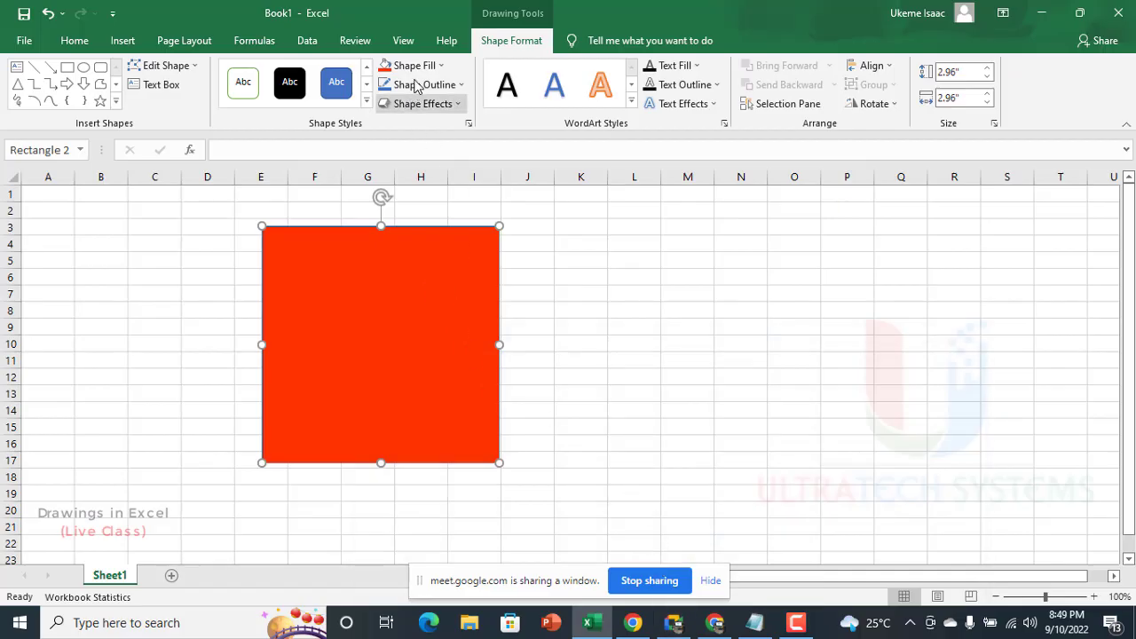
Step: Lighten the square's custom fill to salmon (#FF896D) and move the square right, over columns G to K
click(438, 66)
click(486, 287)
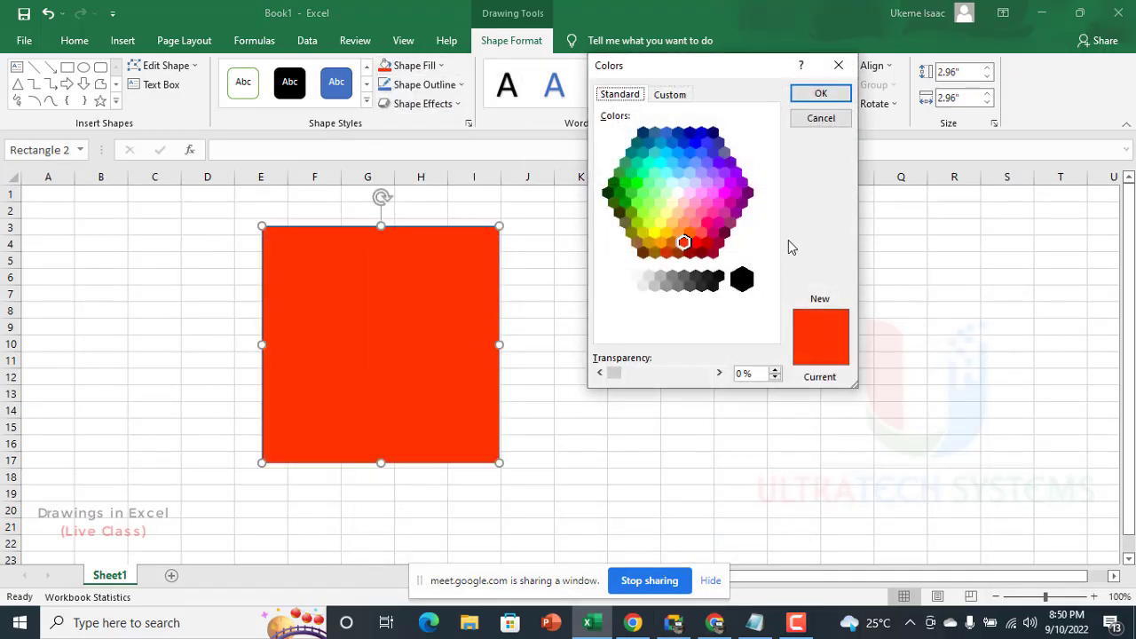
click(682, 95)
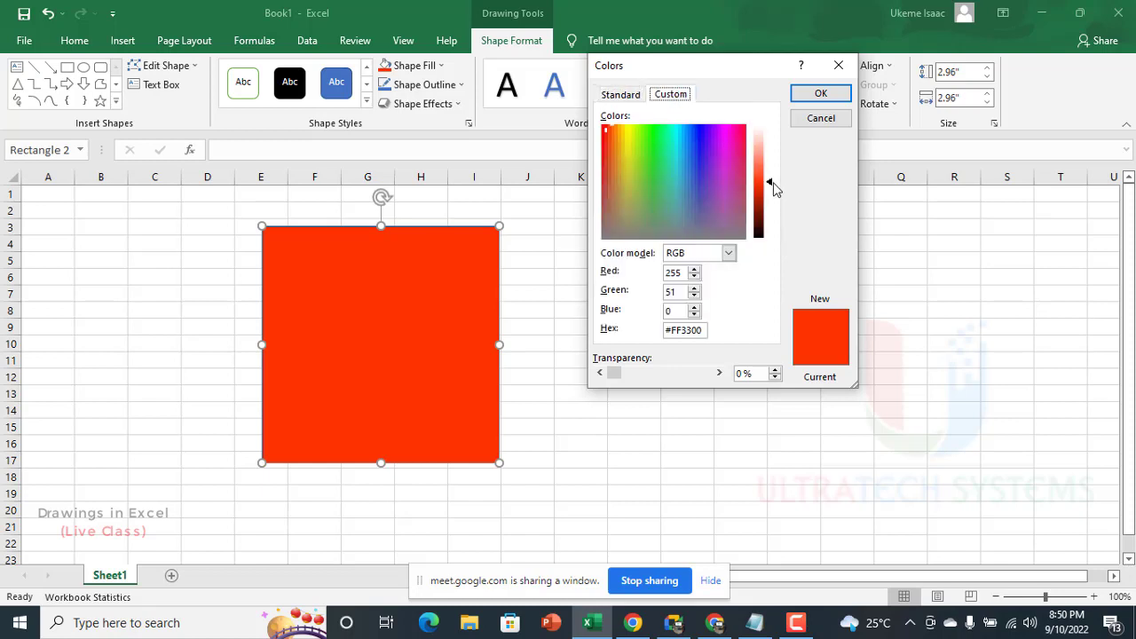
drag(773, 182, 769, 158)
click(821, 94)
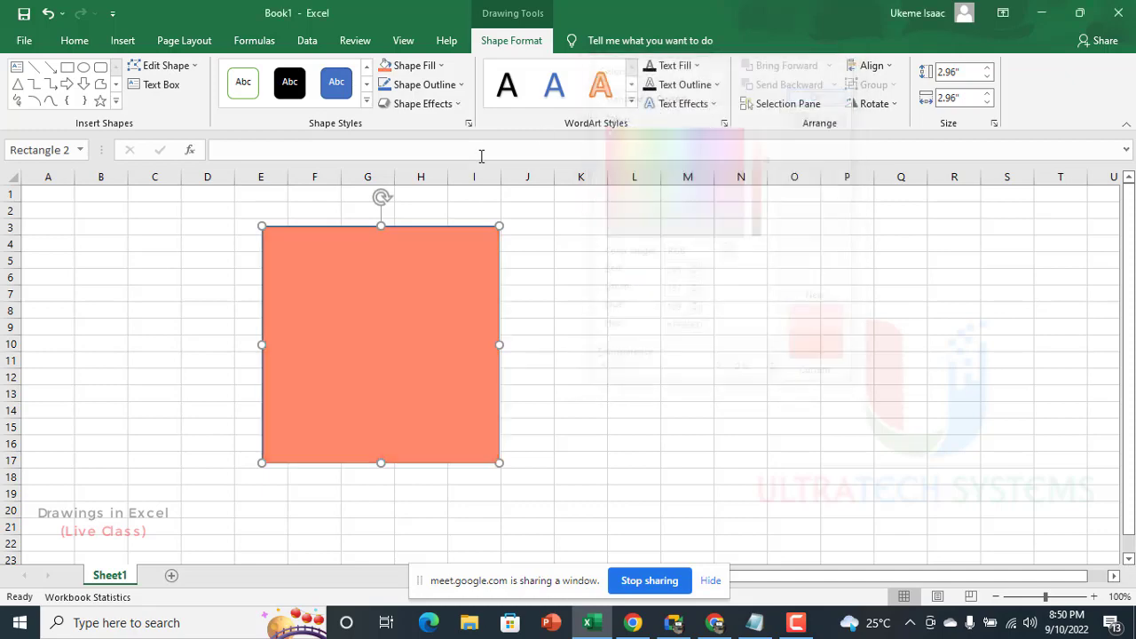
drag(451, 300, 528, 295)
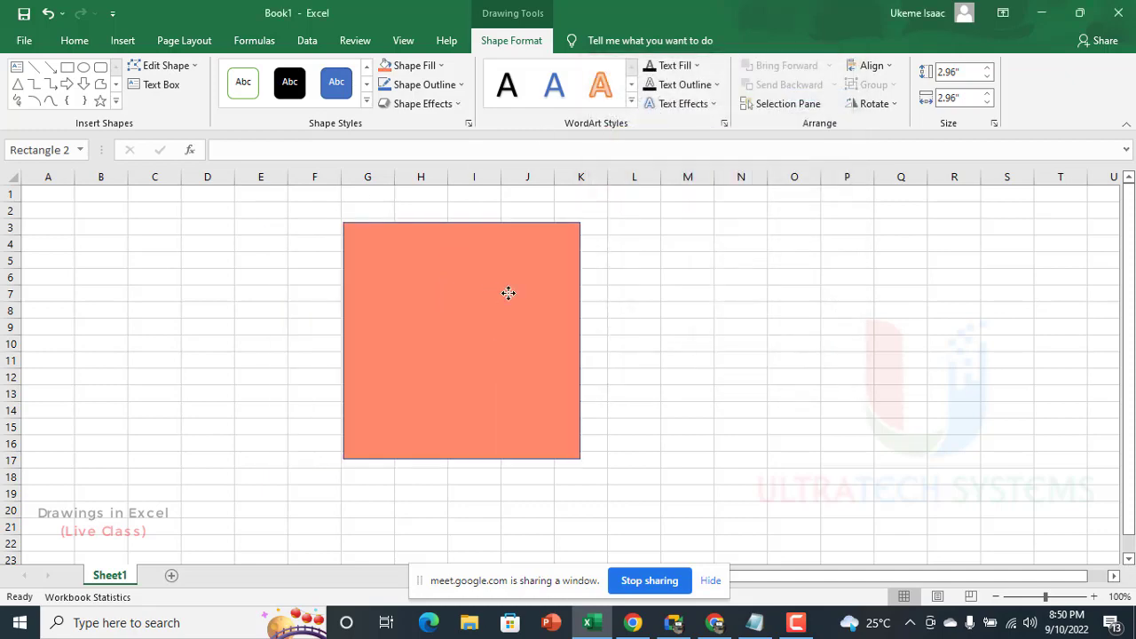
Step: Fill the square with navy (#003366) at 10% transparency and shift it slightly left and down
click(427, 67)
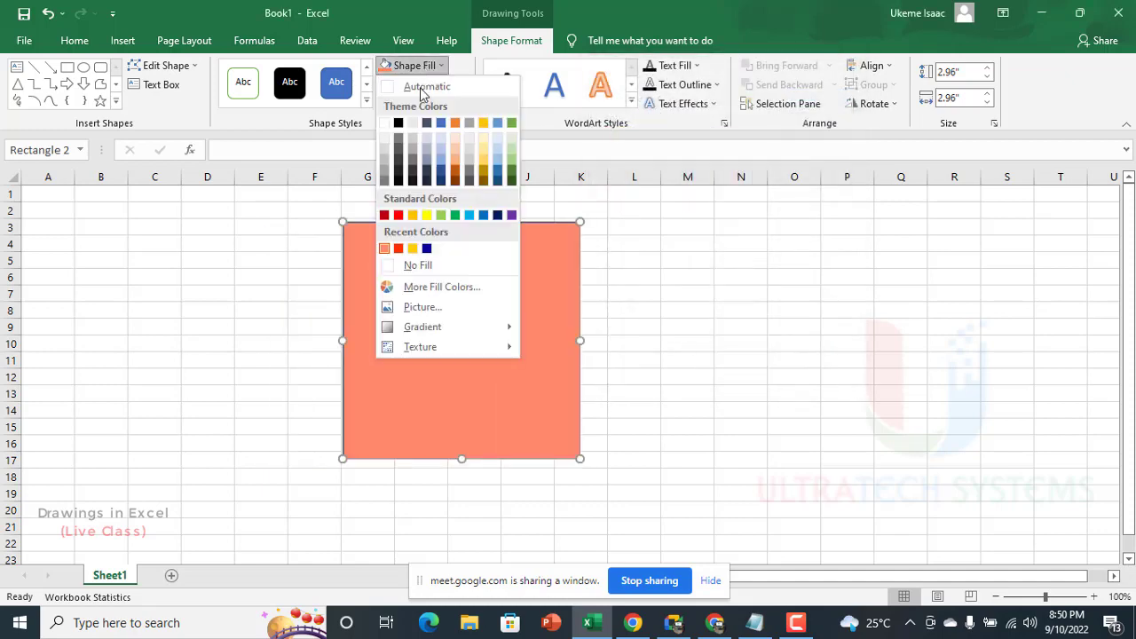
click(426, 293)
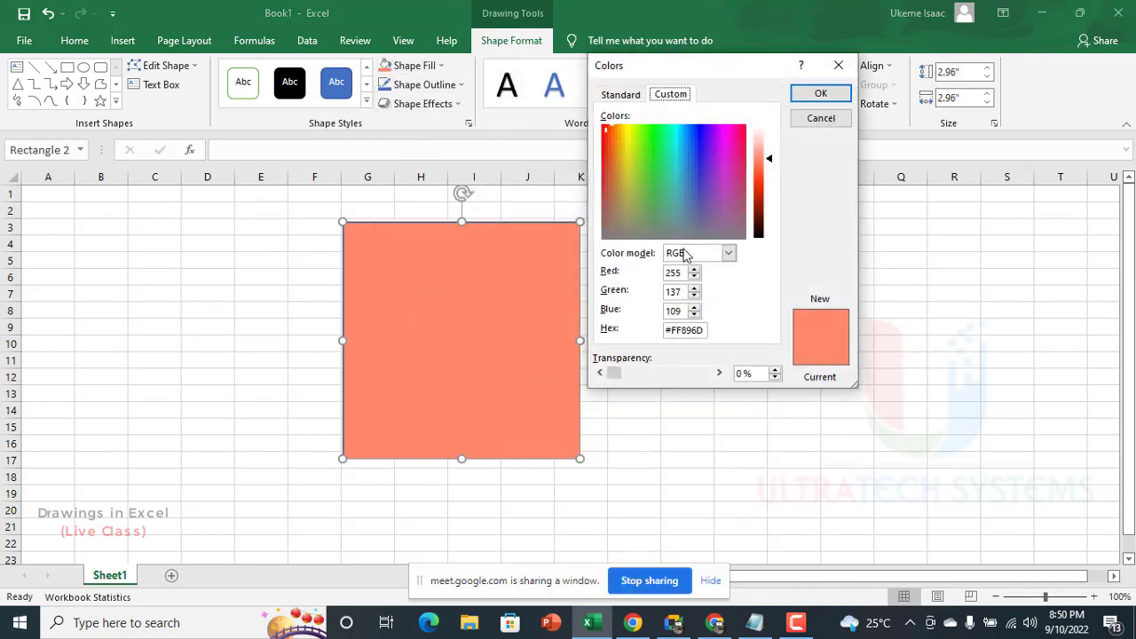
click(621, 96)
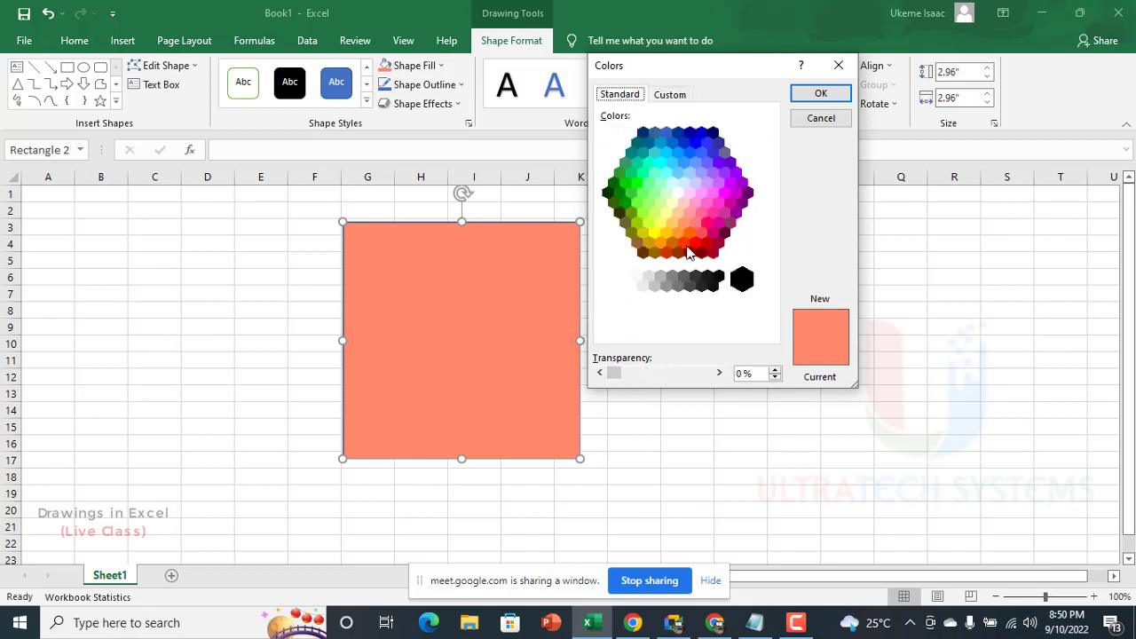
click(643, 133)
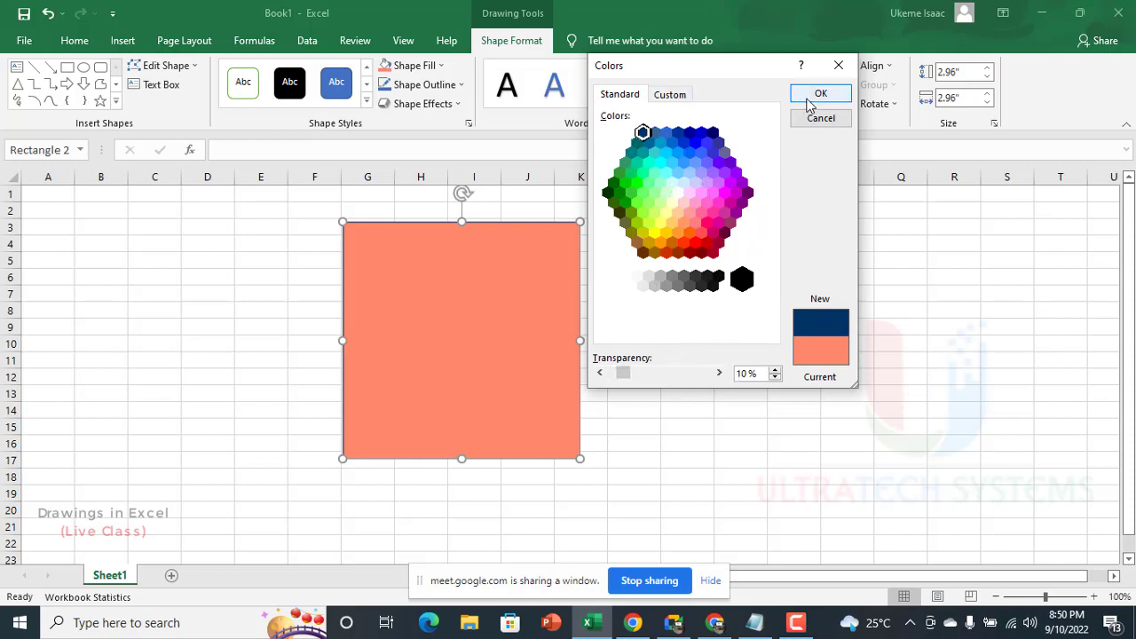
click(810, 96)
drag(490, 300, 467, 299)
Step: Increase the navy fill's transparency well above 10% and move the square over columns H to L, rows 2 to 16
click(415, 65)
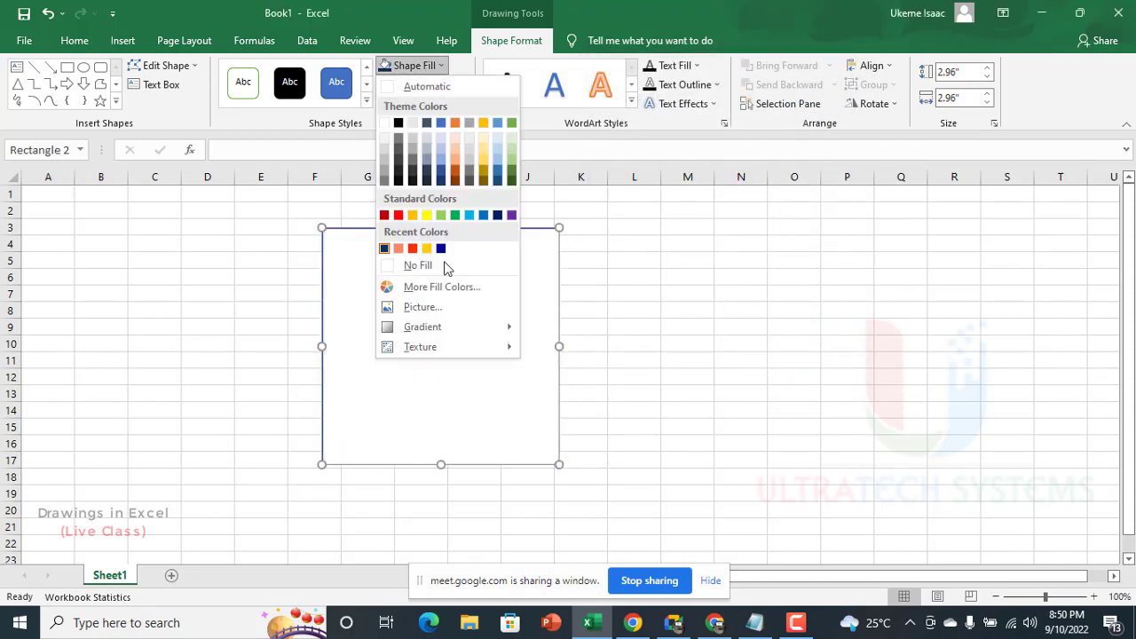
click(438, 286)
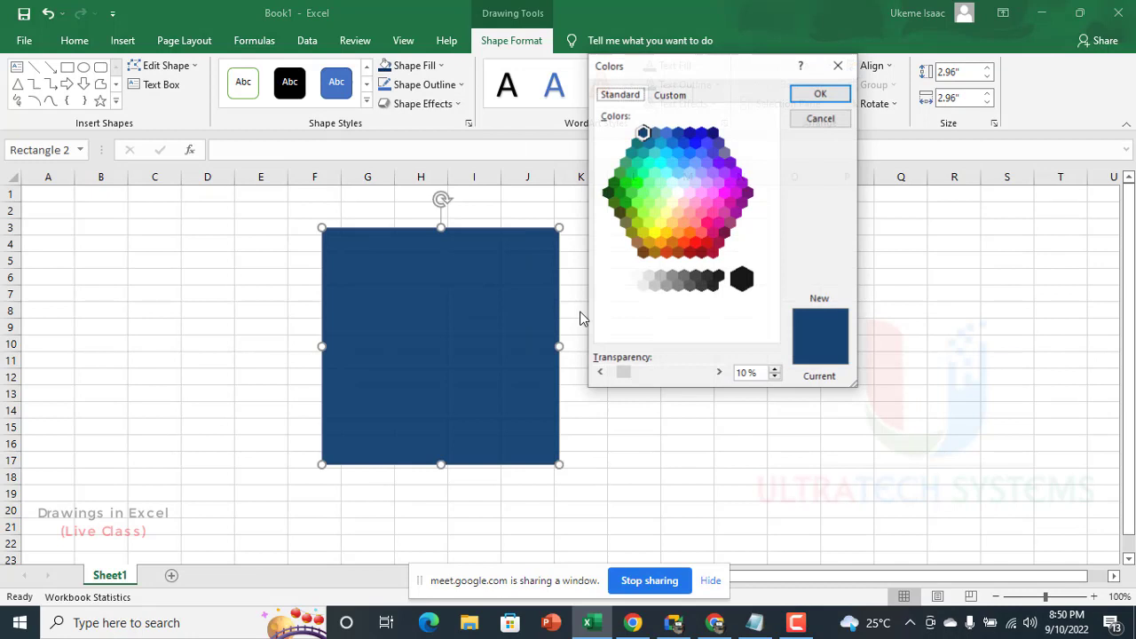
click(677, 373)
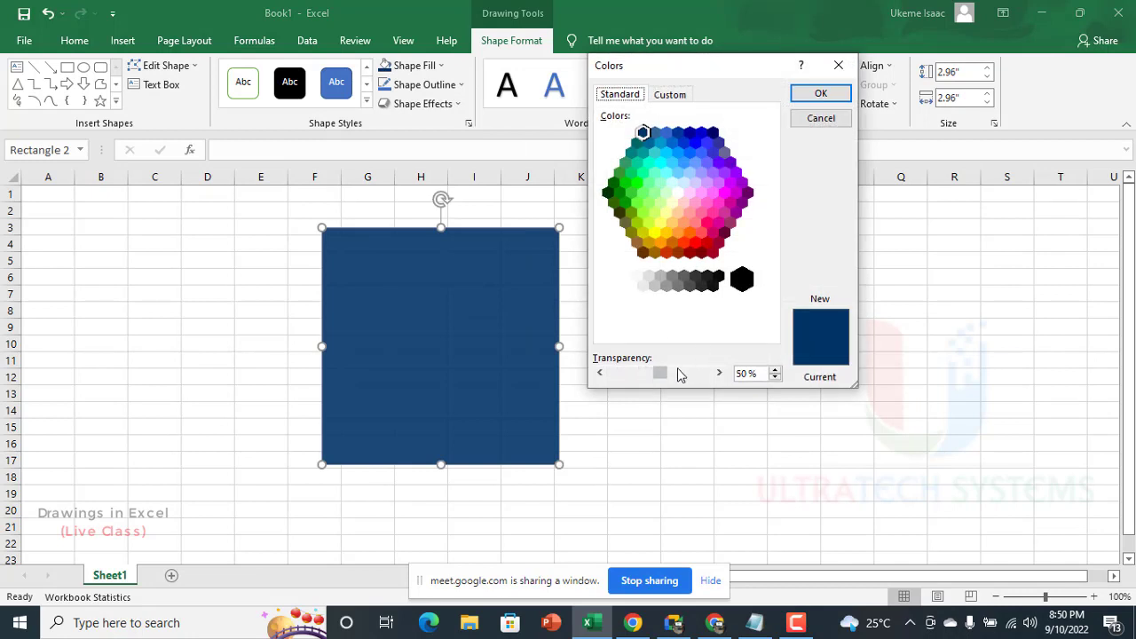
click(821, 94)
mouse_move(567, 317)
mouse_down()
mouse_move(622, 325)
mouse_move(452, 329)
mouse_move(375, 271)
mouse_move(479, 329)
mouse_move(550, 313)
mouse_up()
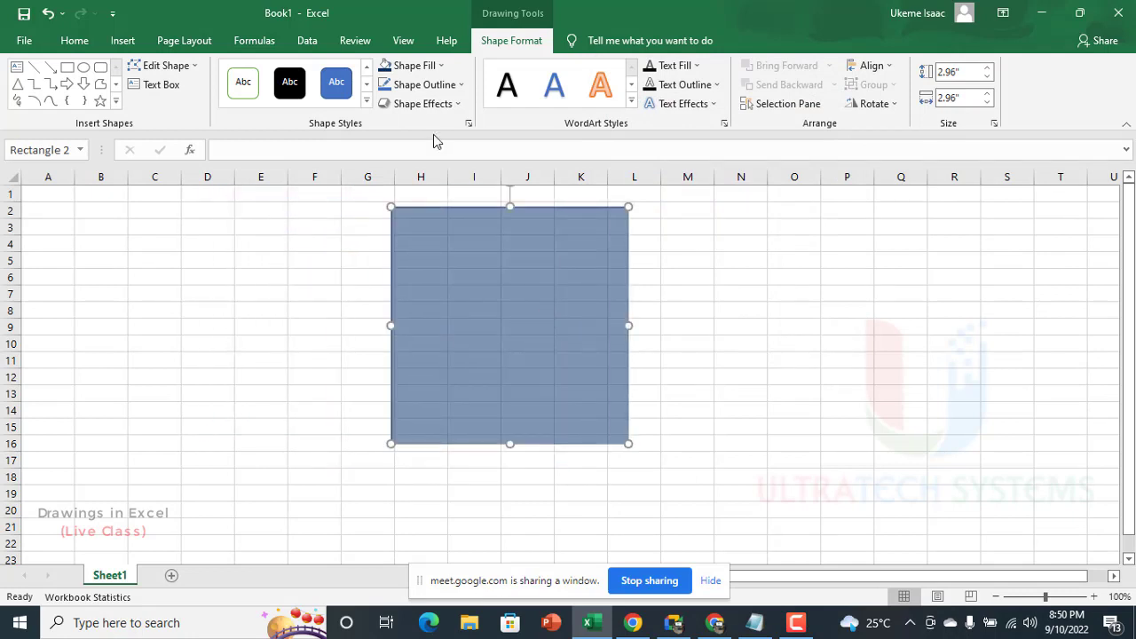
Step: Try setting the square's fill transparency to 0% in the Colors dialog
click(421, 71)
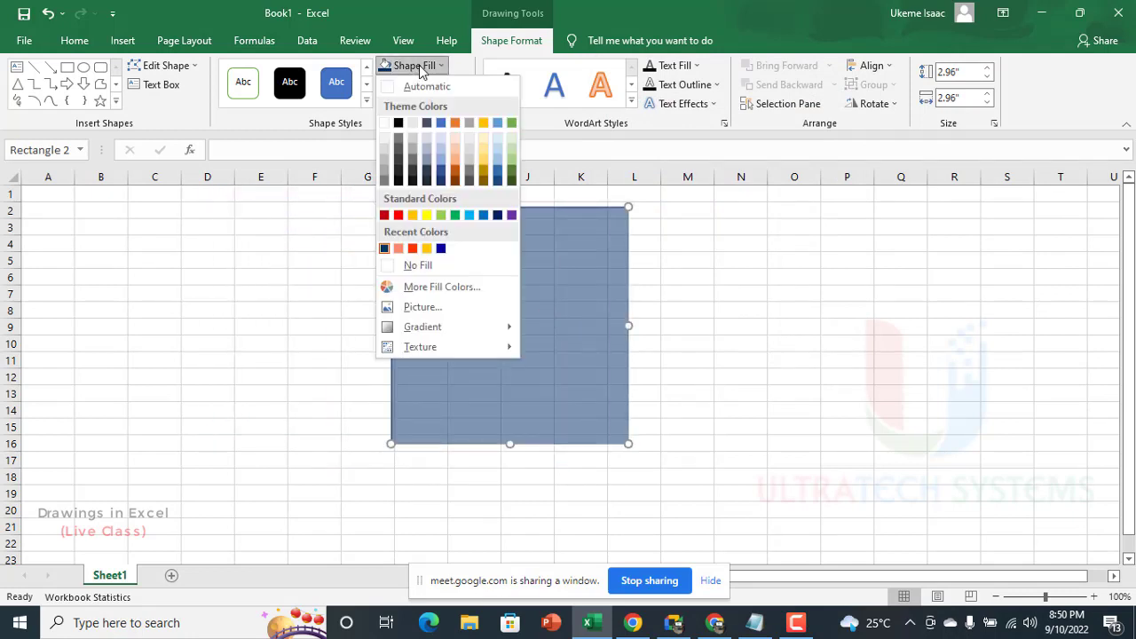
click(423, 290)
drag(661, 373, 579, 378)
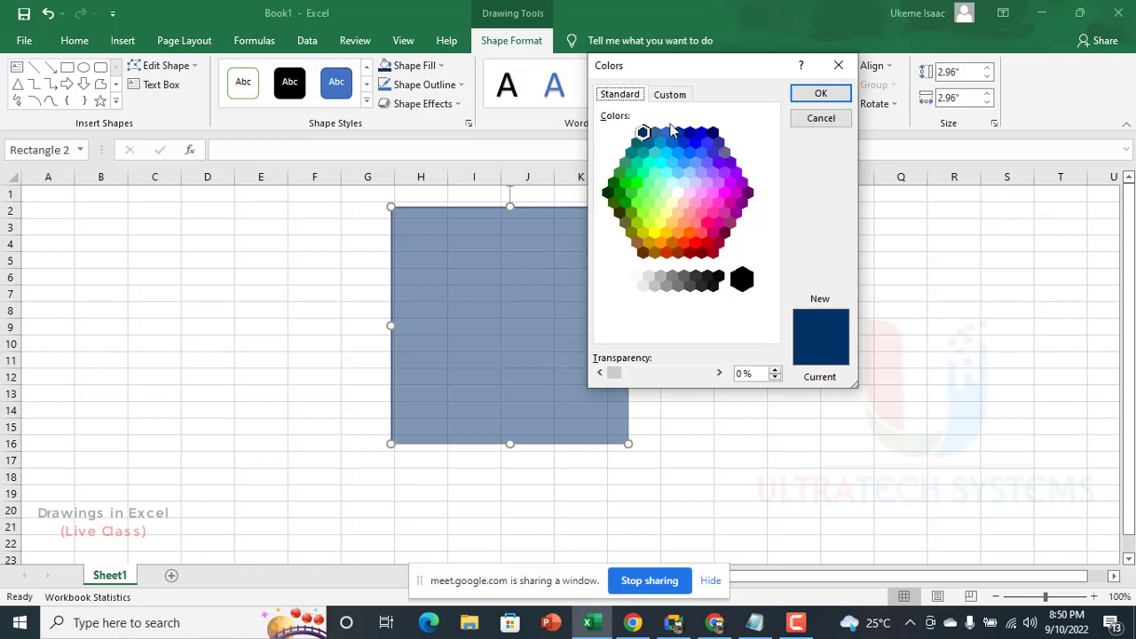
Step: Examine the custom fill color's values under the HSL and RGB color models and select its hex code
click(670, 94)
click(630, 100)
click(672, 94)
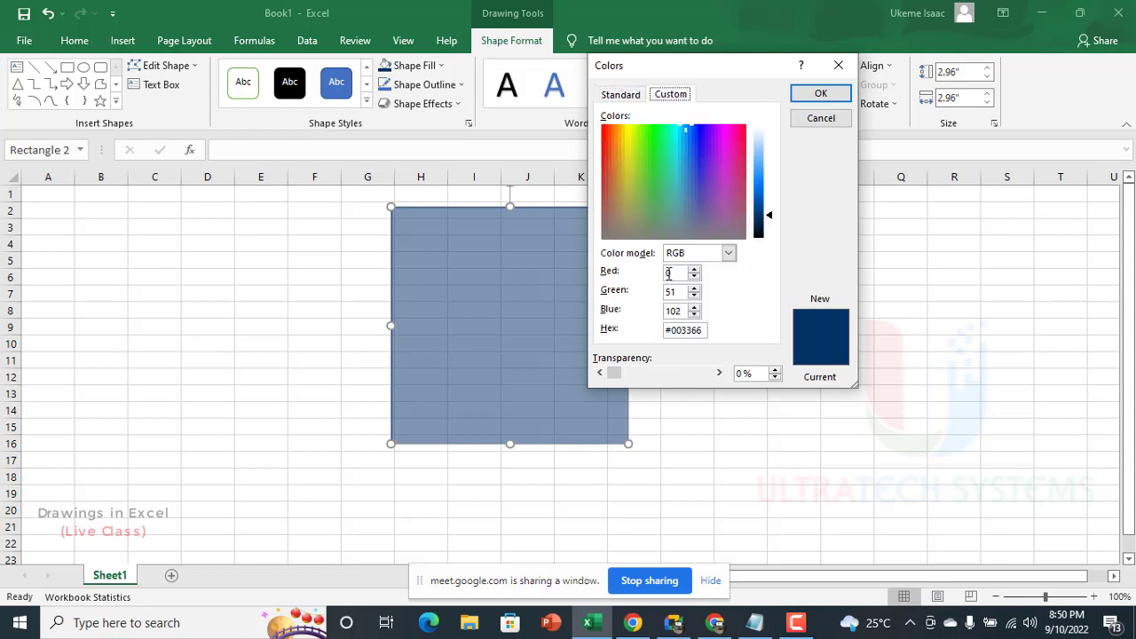
click(706, 256)
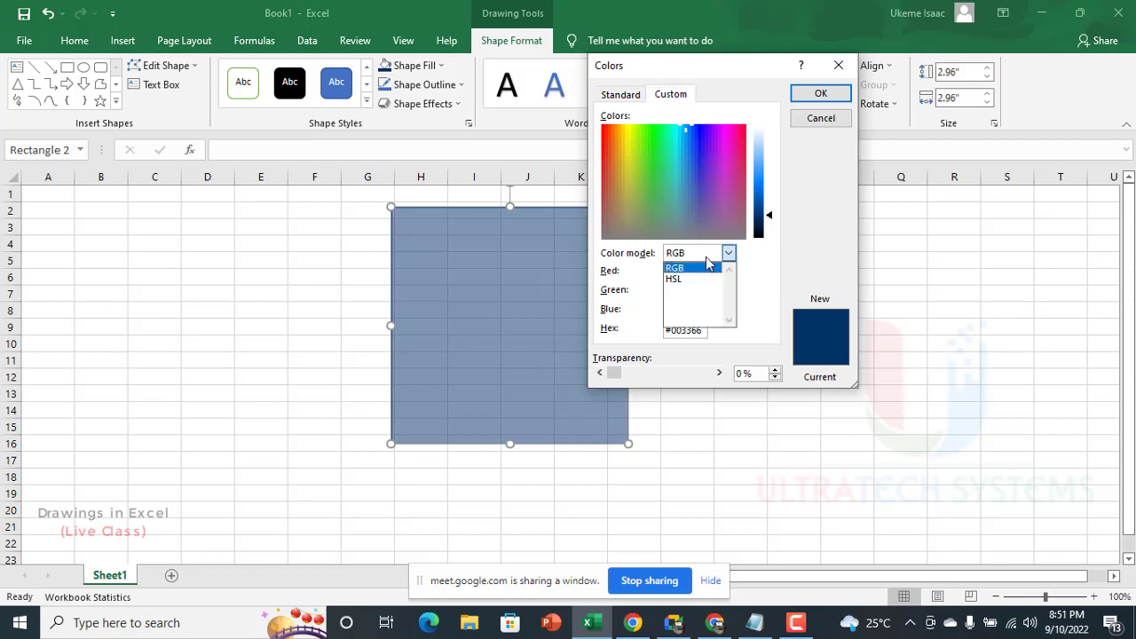
click(706, 257)
click(694, 257)
click(681, 280)
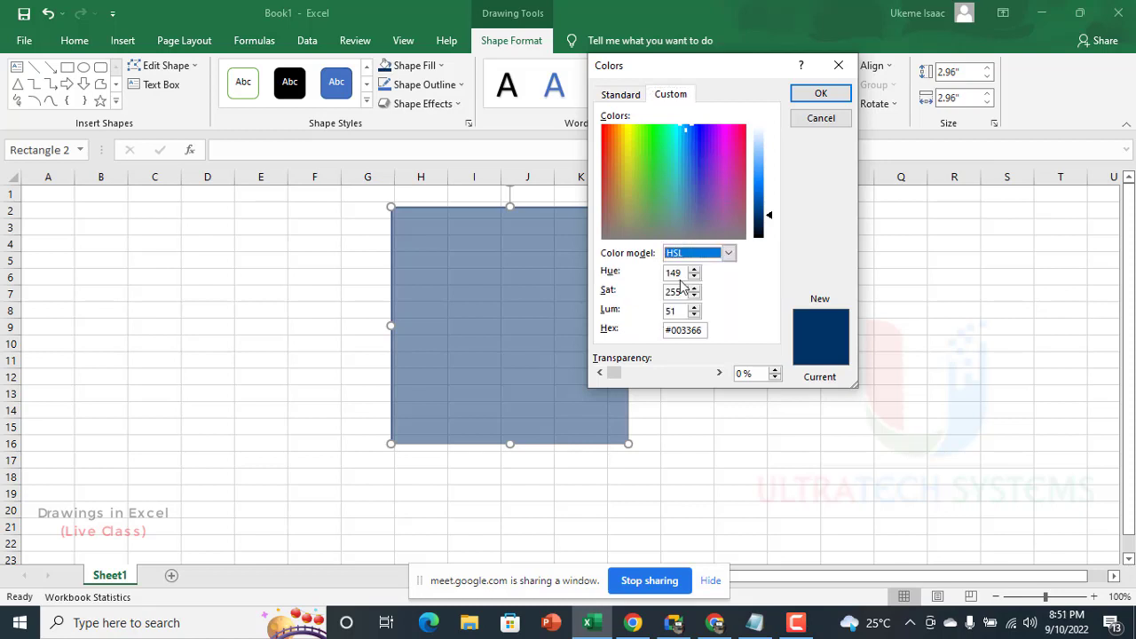
click(699, 256)
click(685, 268)
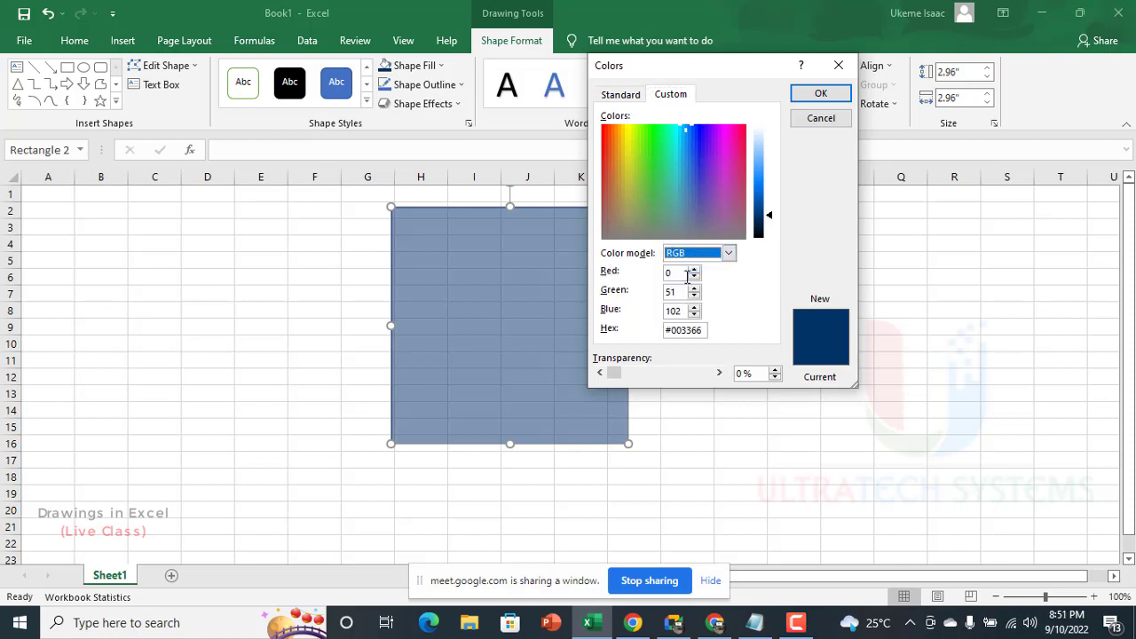
drag(703, 331, 679, 331)
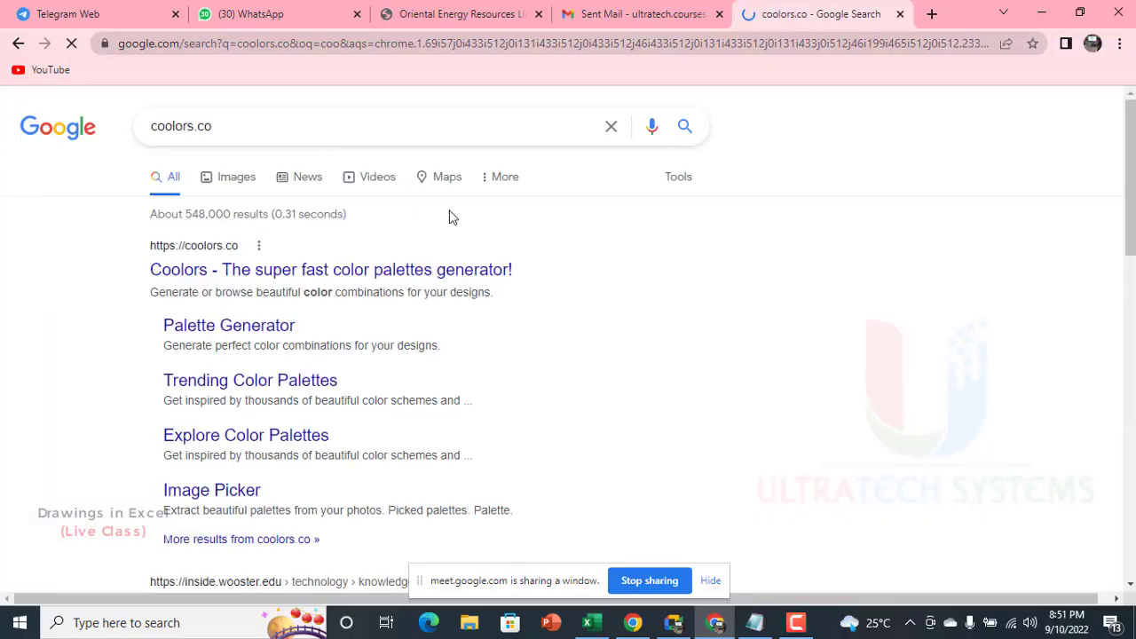
Step: Open the Coolors palette generator site from the Google results for coolors.co, and switch back to Excel
click(206, 271)
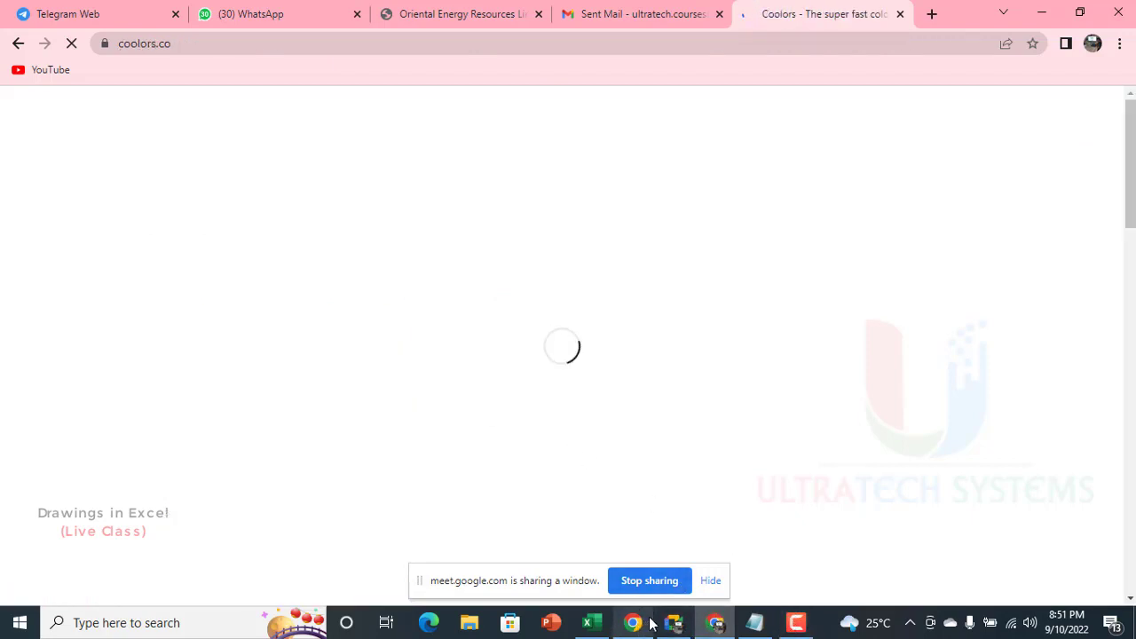
click(588, 622)
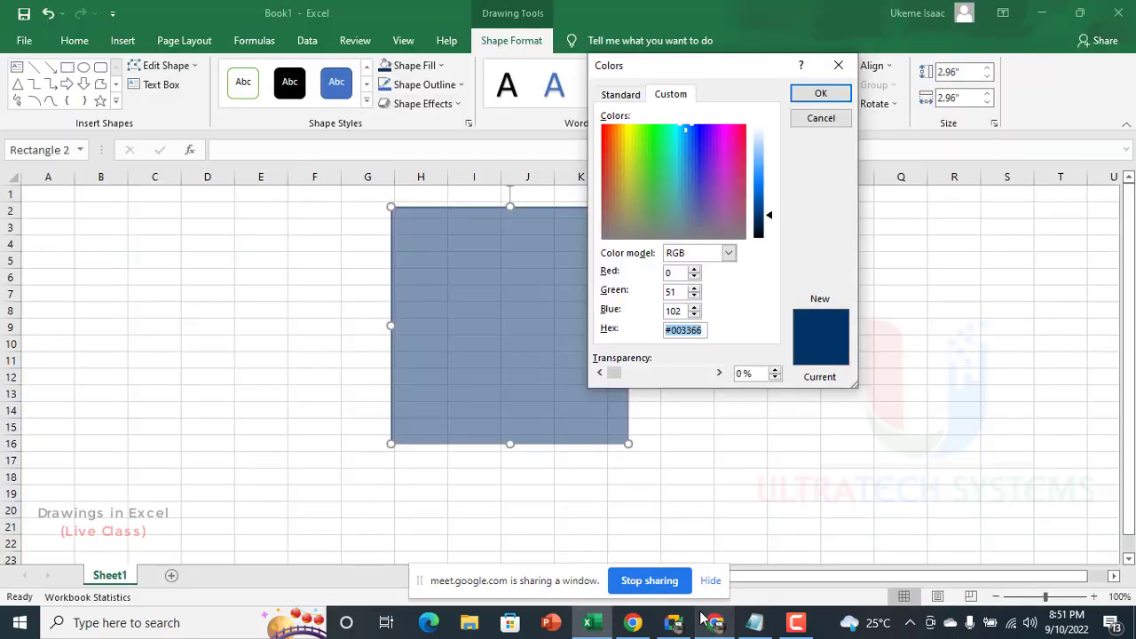
Step: Cancel Excel's Colors dialog and dismiss the What's new pop-up on the Coolors home page in the browser
drag(667, 77, 557, 98)
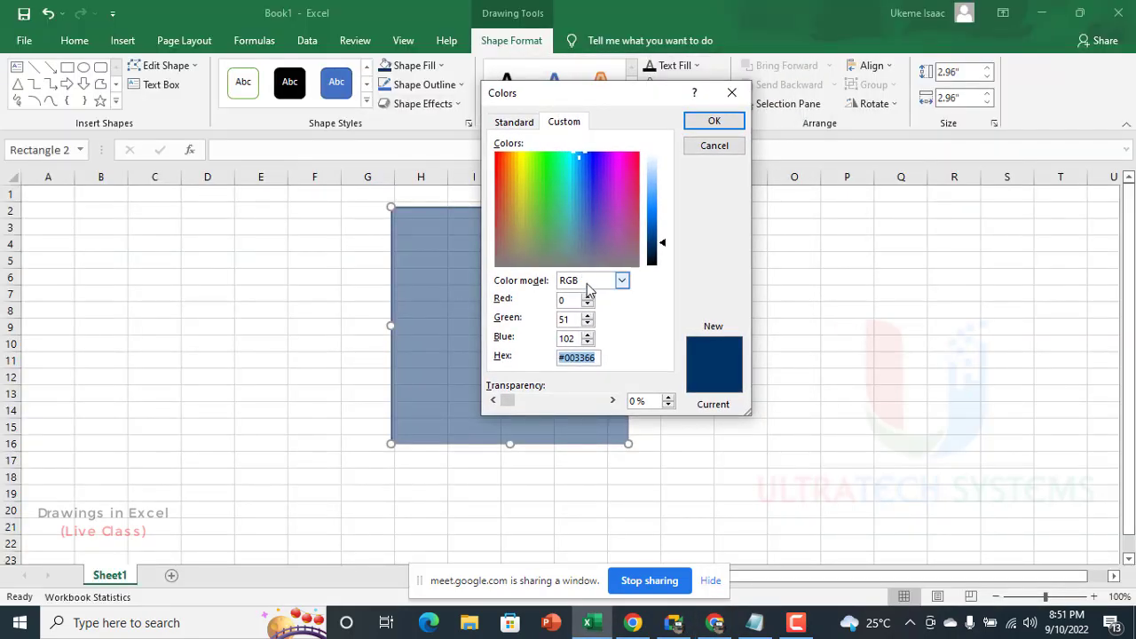
click(723, 145)
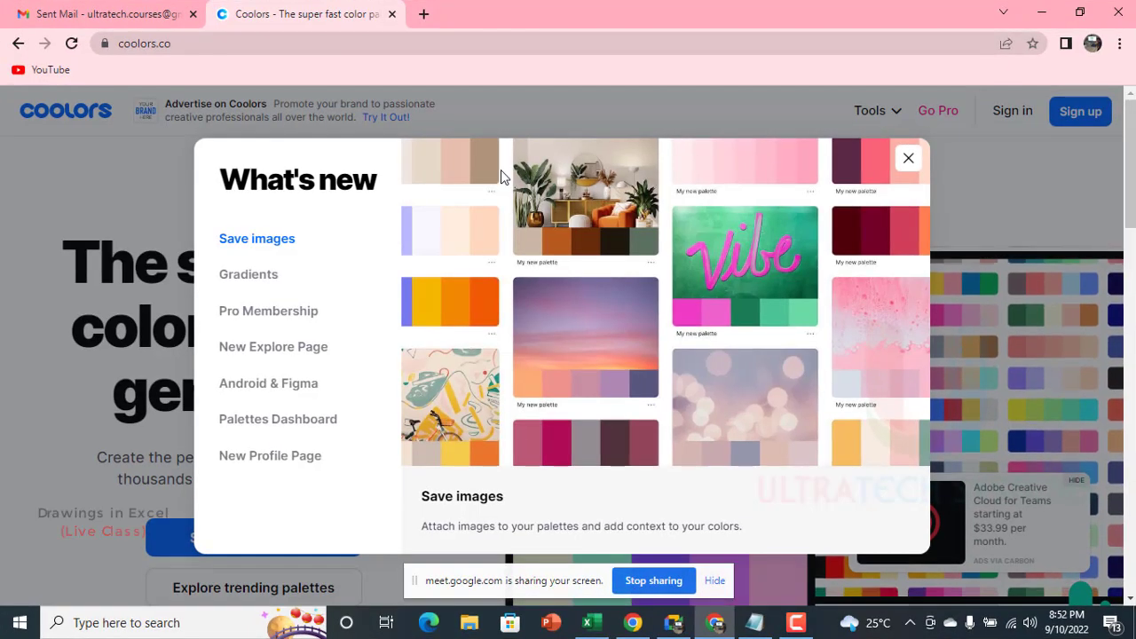
click(908, 158)
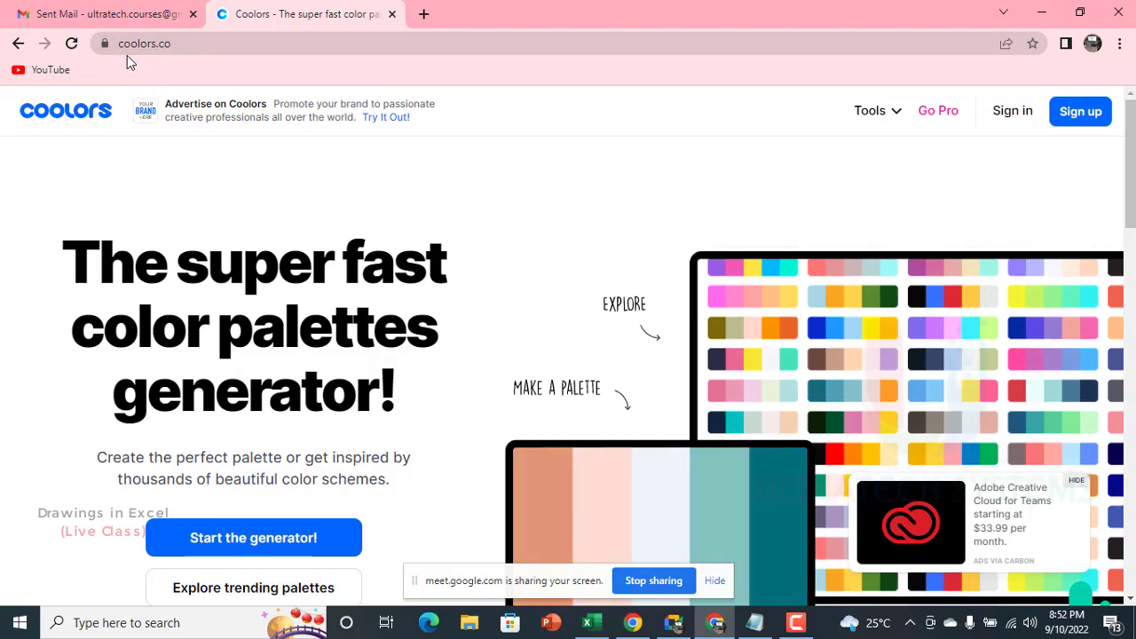
Step: Look over the Coolors home page, open its trending palettes and browse the color schemes
scroll(559, 298, down, 4)
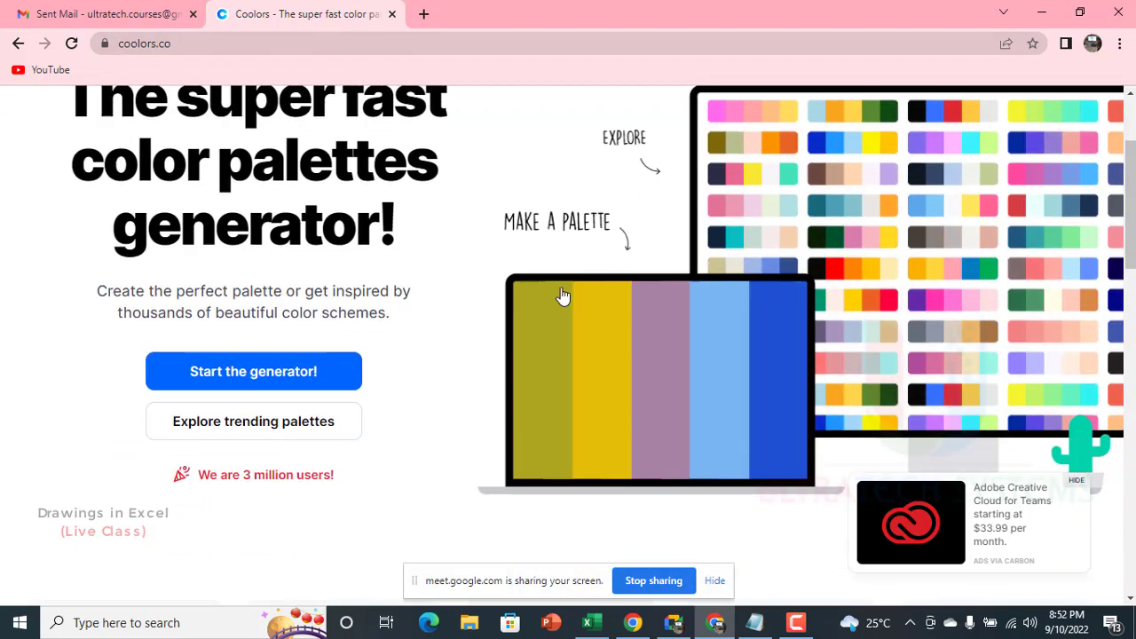
scroll(563, 296, down, 3)
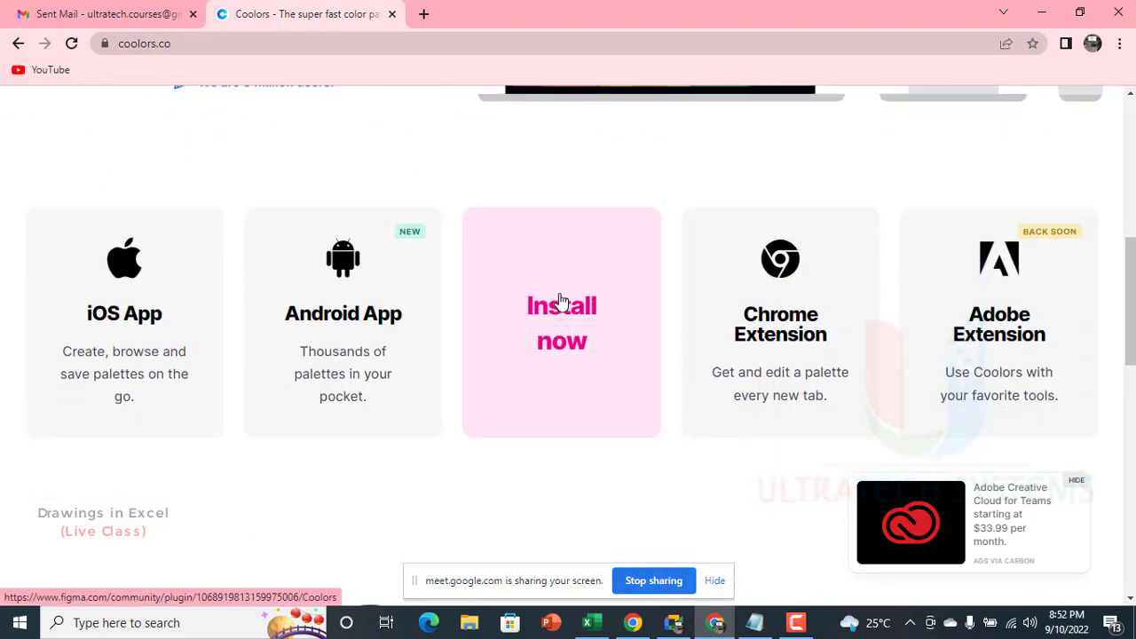
scroll(562, 299, up, 3)
scroll(561, 302, up, 3)
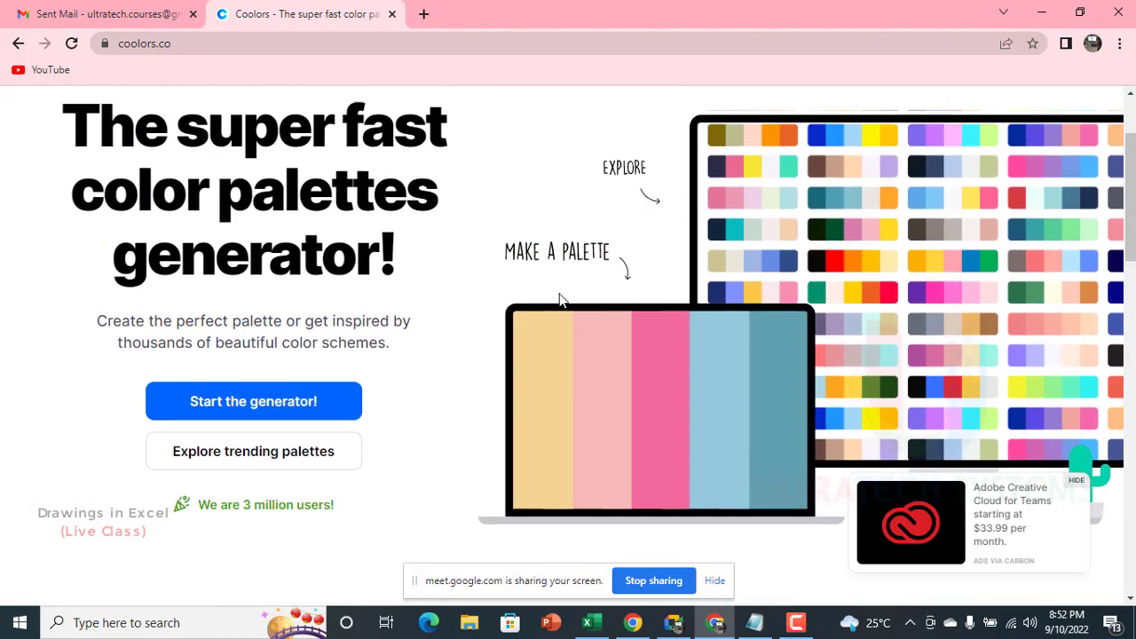
scroll(560, 296, down, 1)
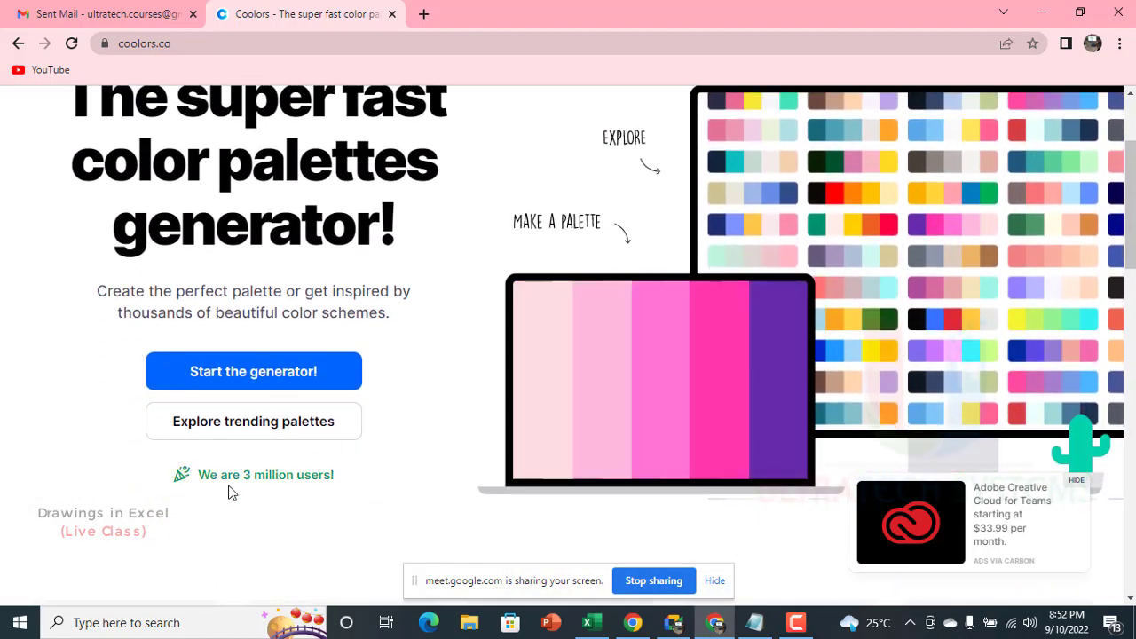
click(267, 420)
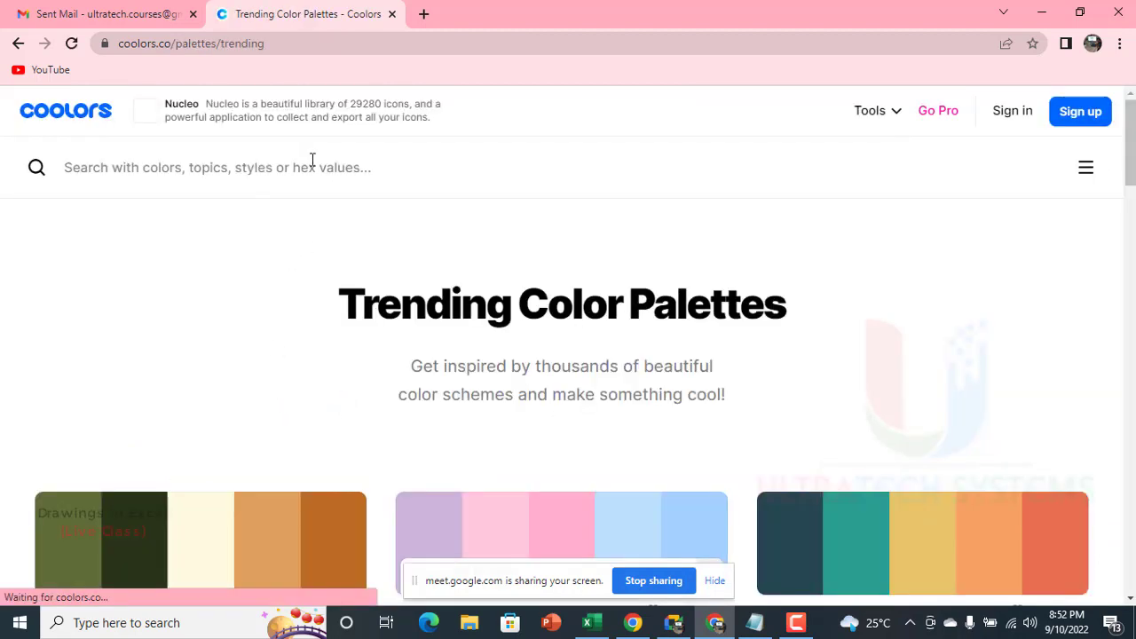
scroll(584, 411, down, 8)
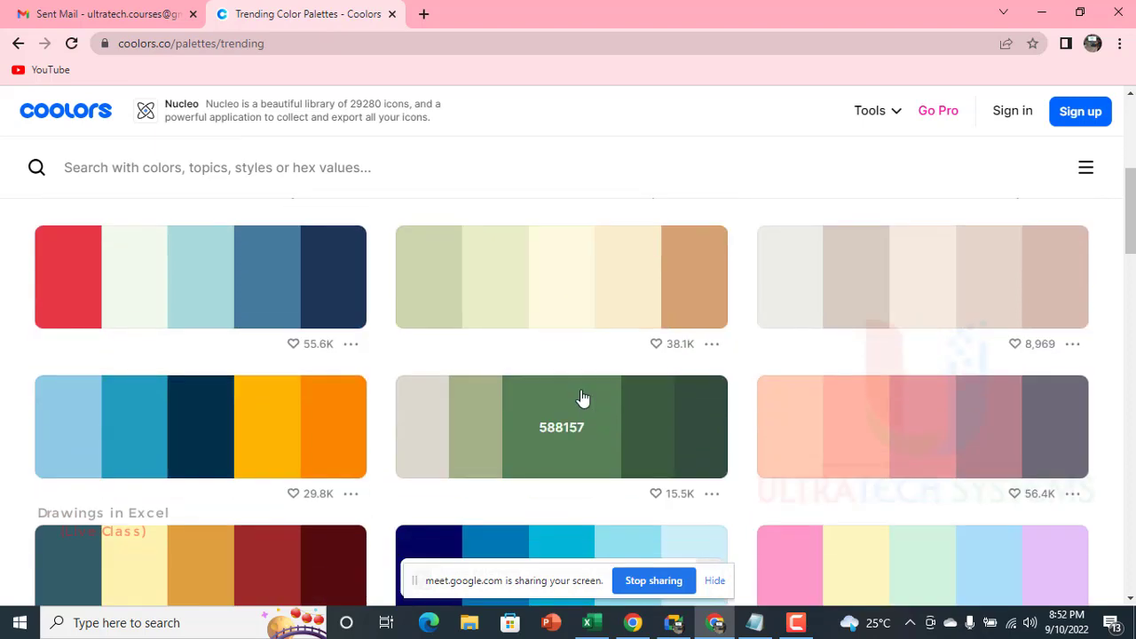
scroll(583, 397, down, 4)
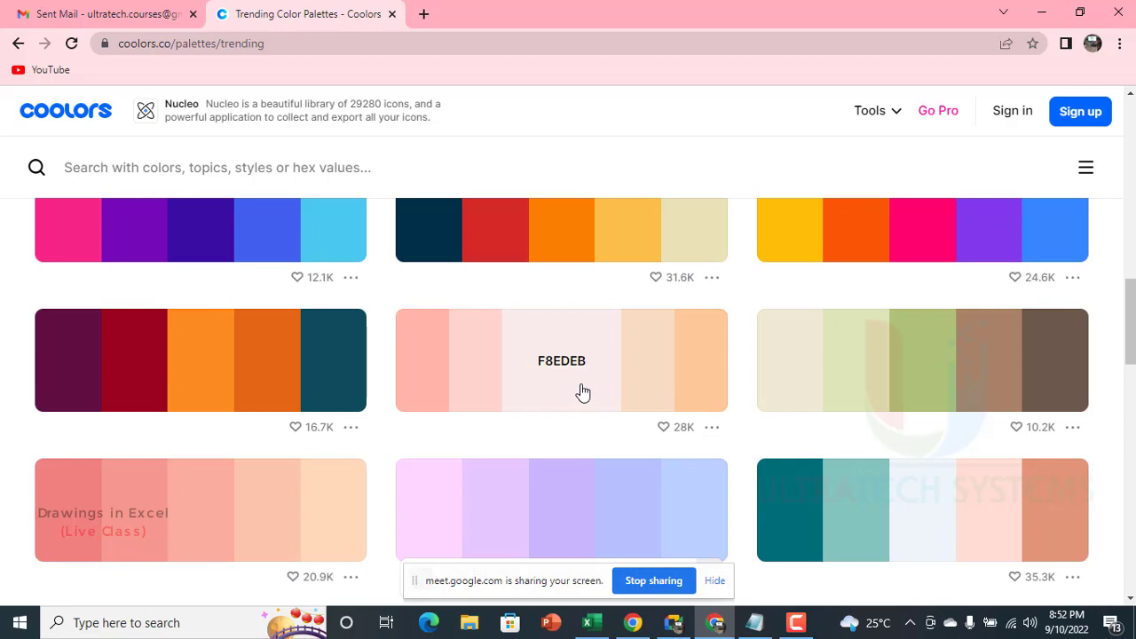
scroll(511, 382, up, 3)
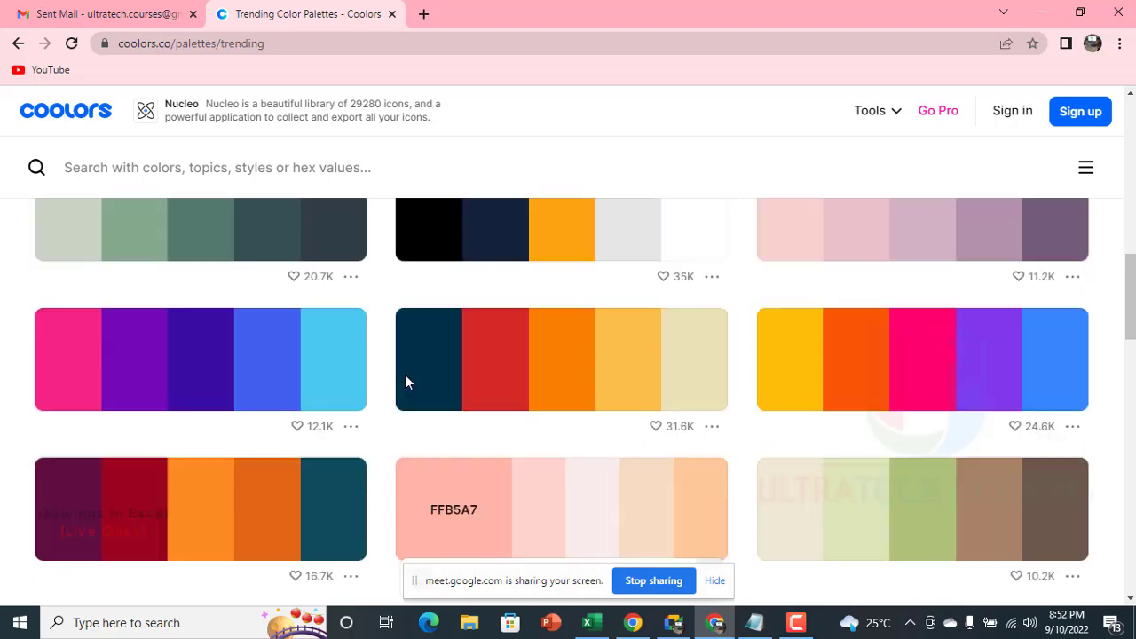
Step: Switch to Google Meet, admit the waiting participant to the call, and return to the Coolors palettes in the browser
click(674, 622)
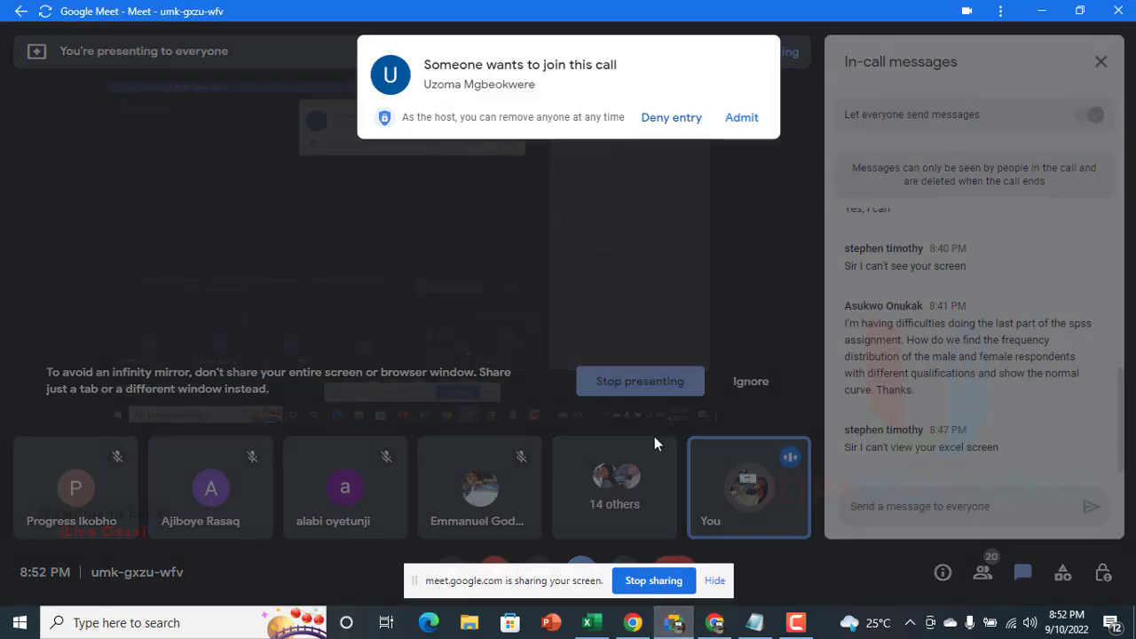
click(741, 117)
click(715, 622)
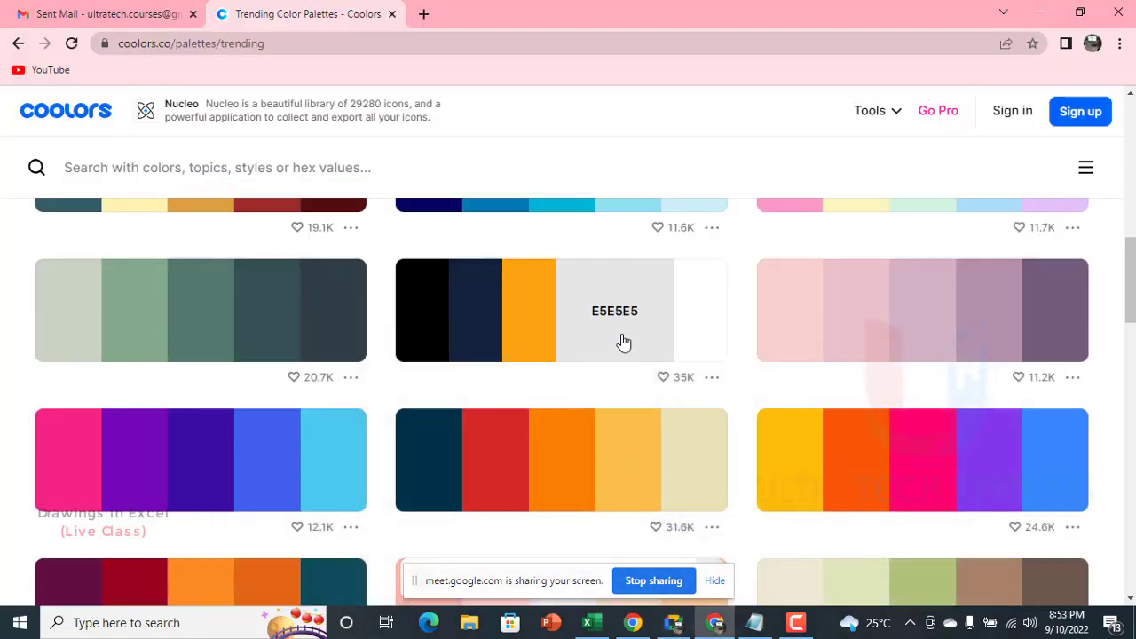
Step: Copy the hex code FFBE0B from the yellow swatch of the yellow, orange, pink, purple and blue trending palette
scroll(612, 341, up, 2)
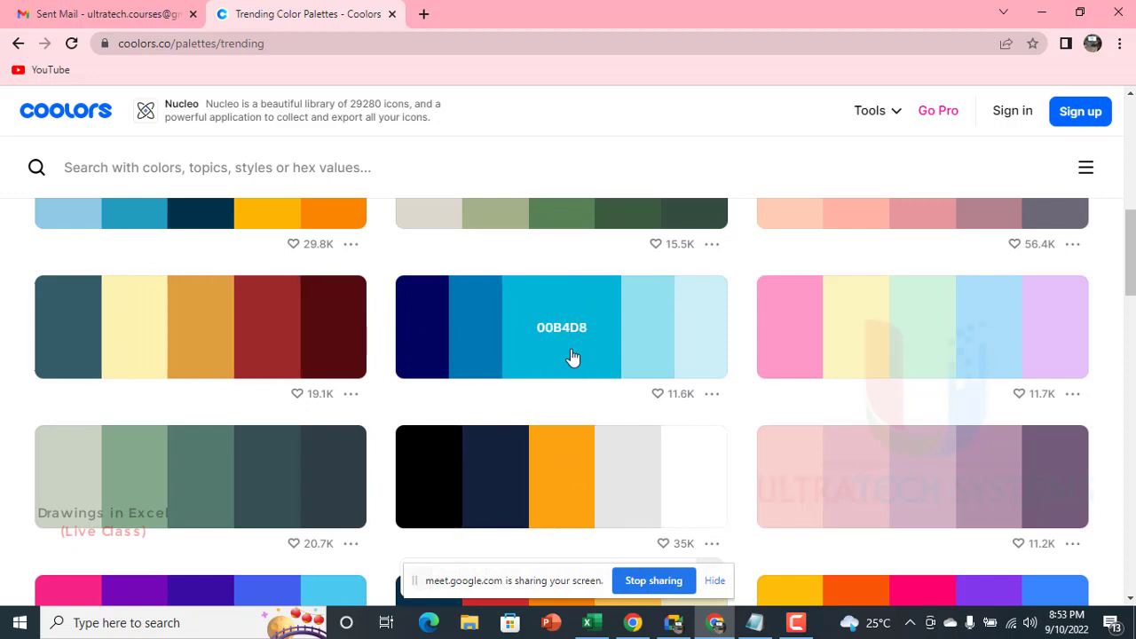
scroll(621, 377, down, 2)
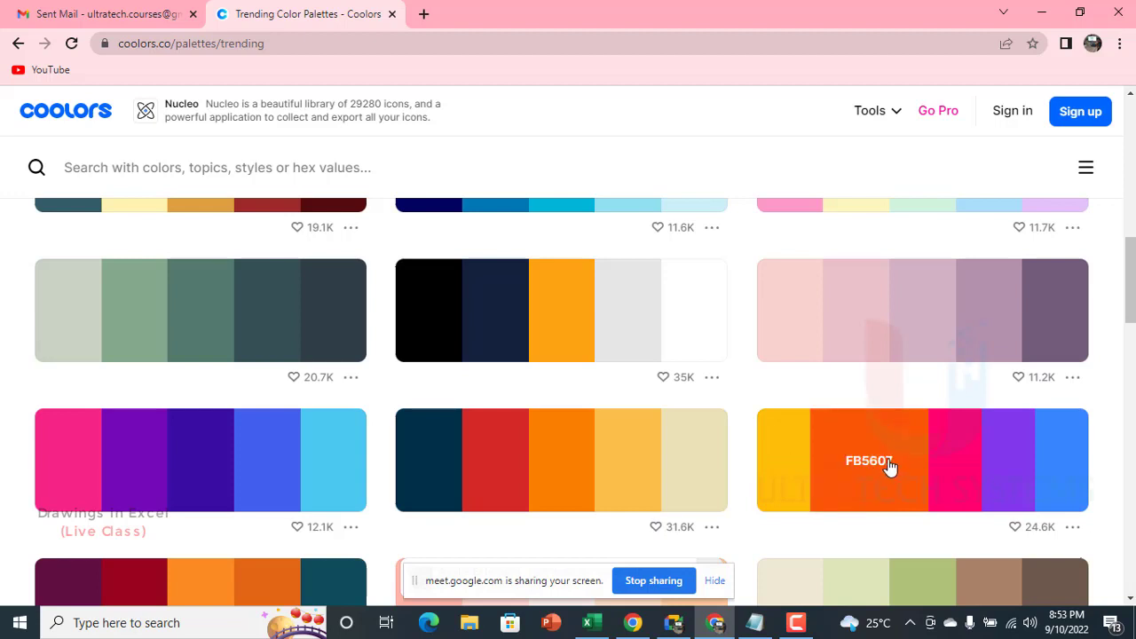
click(805, 473)
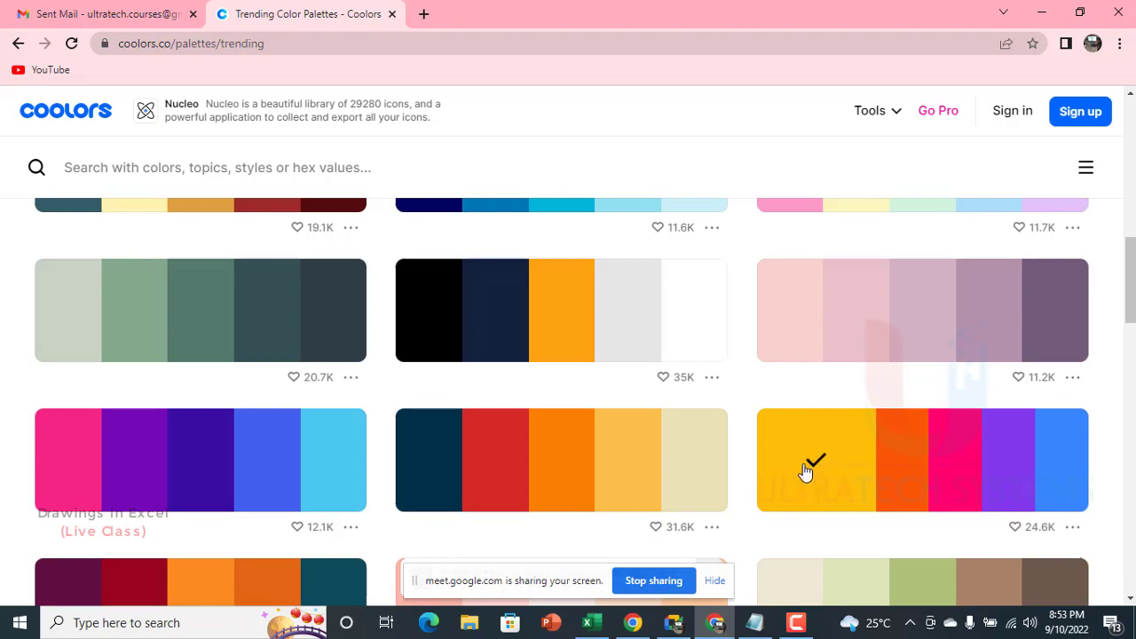
Step: Switch to Excel and set the square's custom fill color to the copied hex code FFBE0B
click(586, 622)
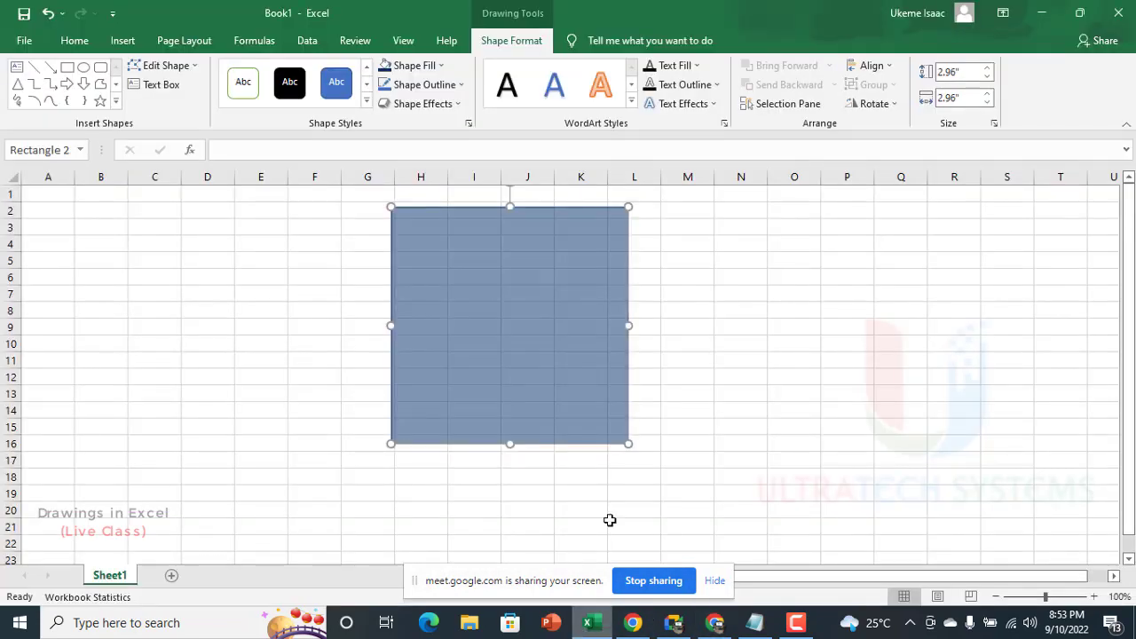
click(433, 71)
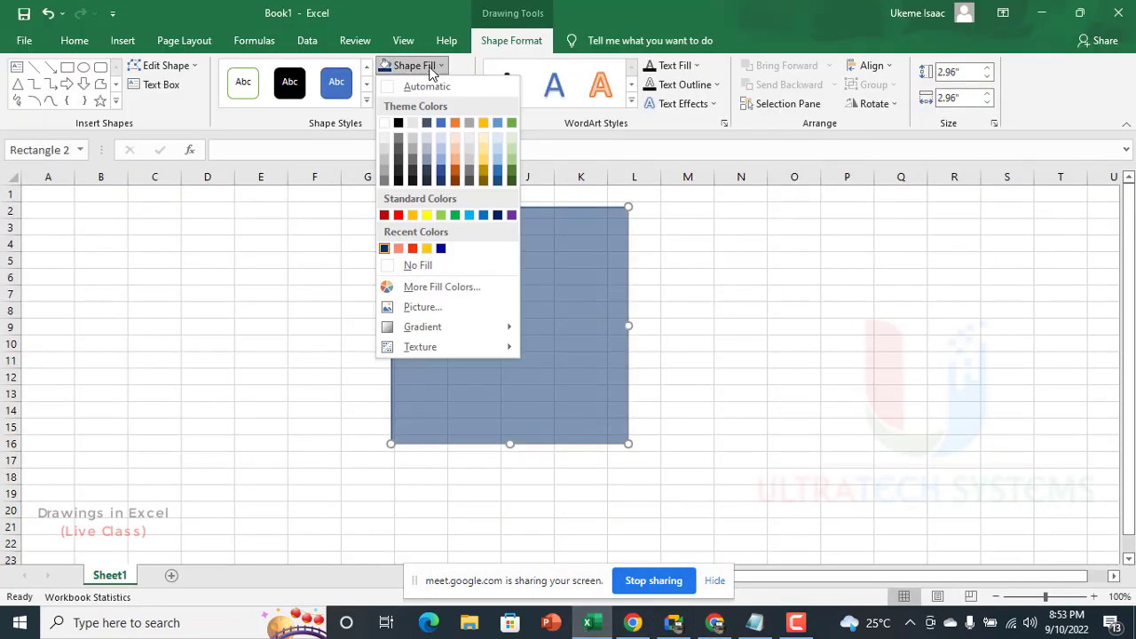
click(450, 286)
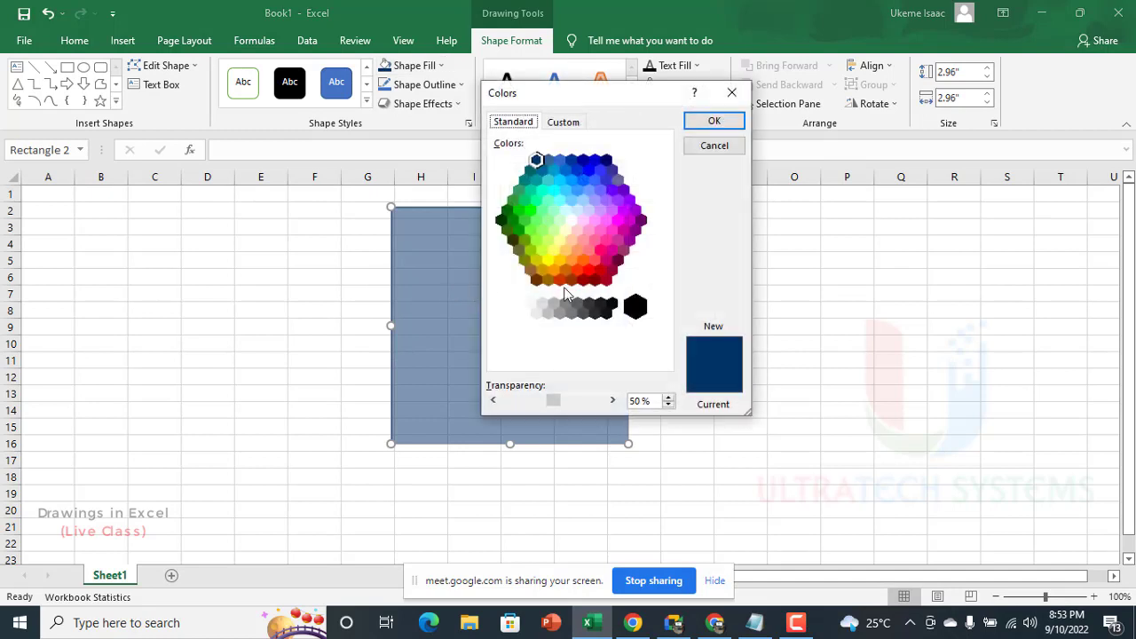
click(563, 122)
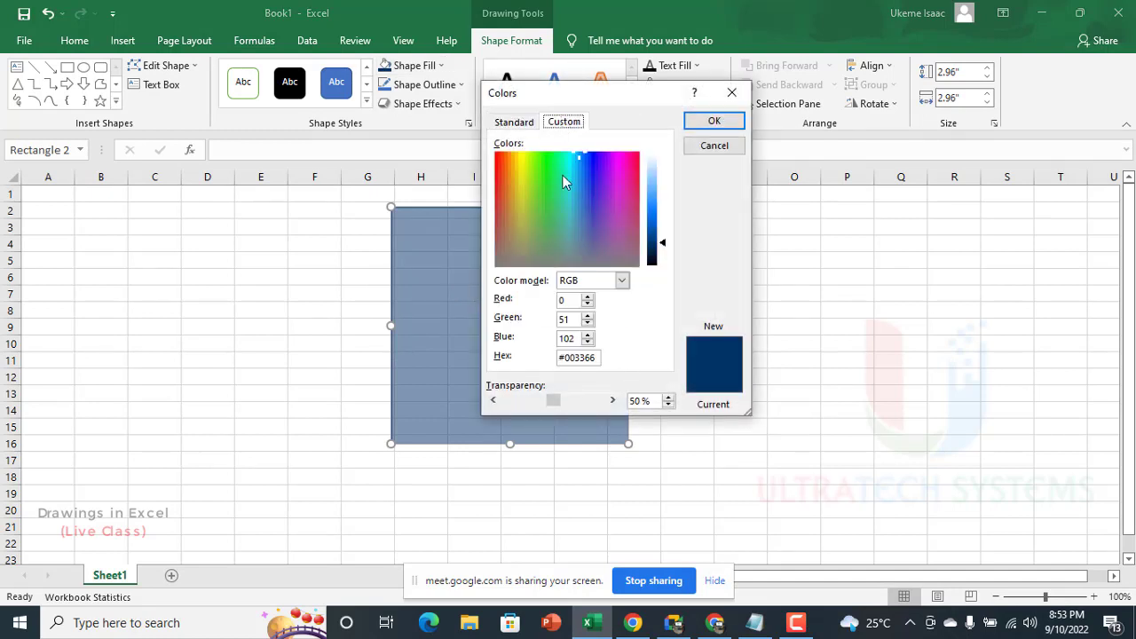
drag(597, 360, 567, 360)
key(ctrl+v)
key(Return)
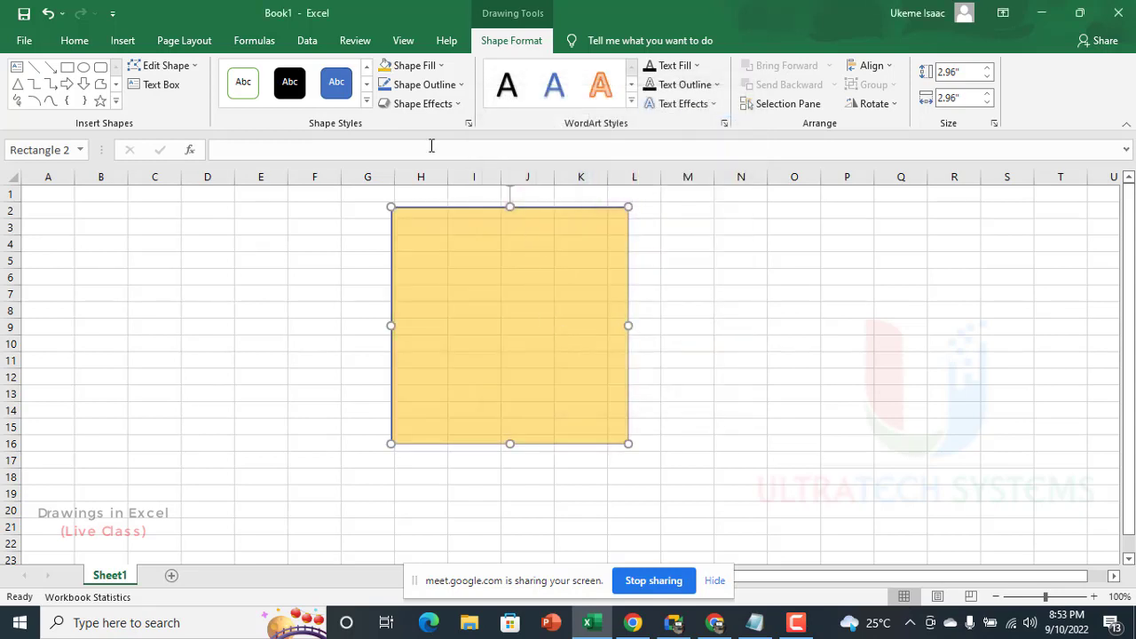
Step: Set the yellow square's fill transparency to 0% and move the square to about cells J3:O17
click(404, 66)
click(444, 287)
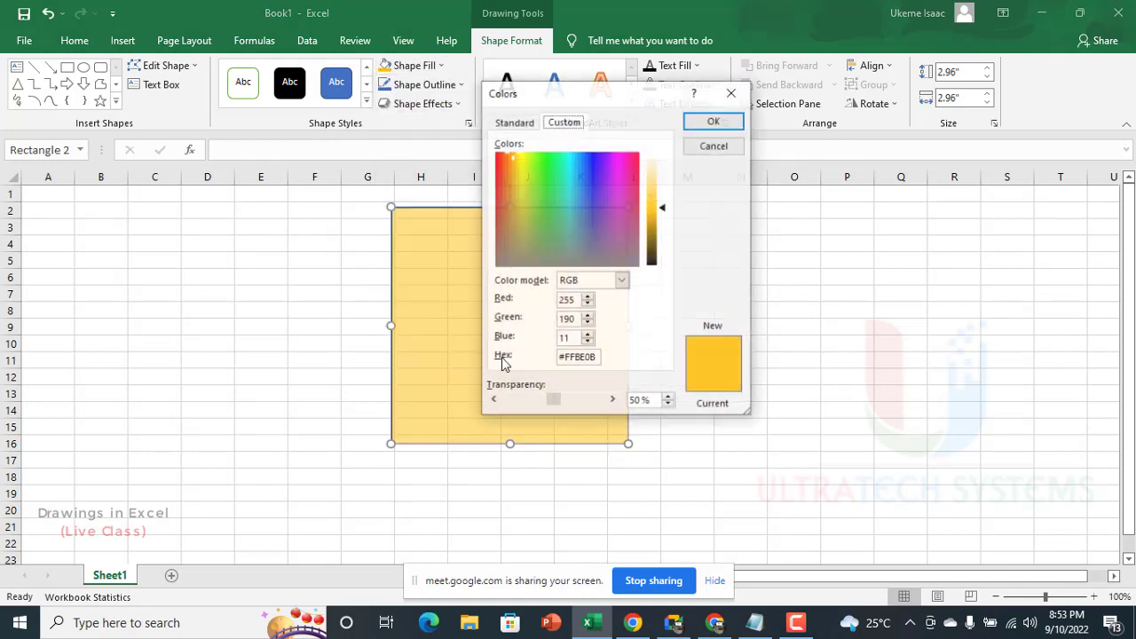
drag(553, 400, 507, 400)
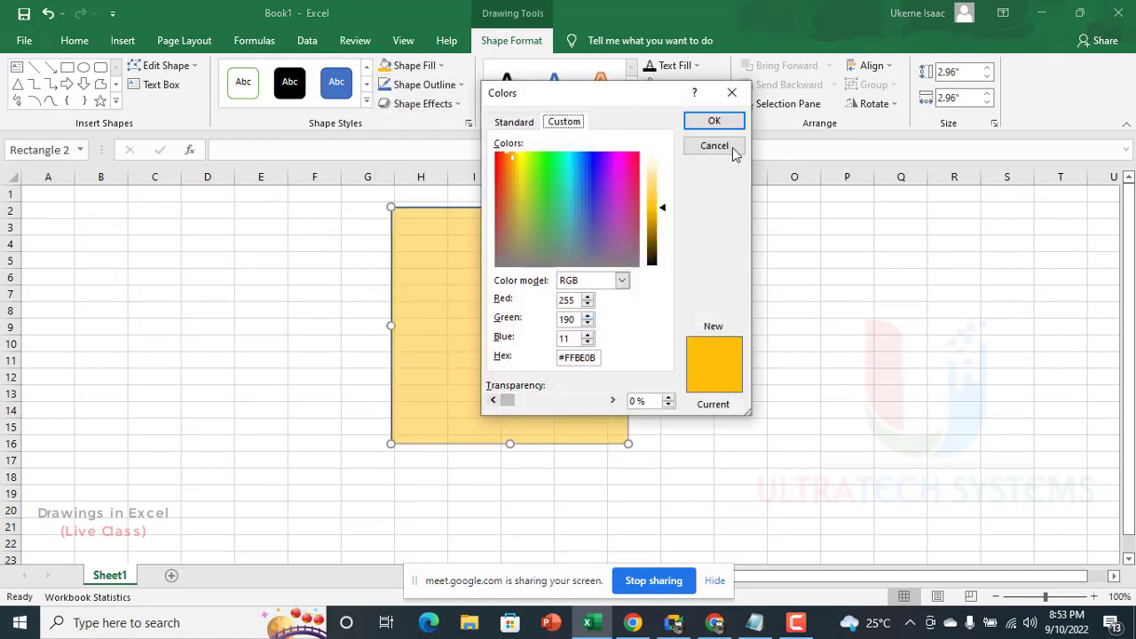
click(717, 121)
drag(652, 347, 684, 315)
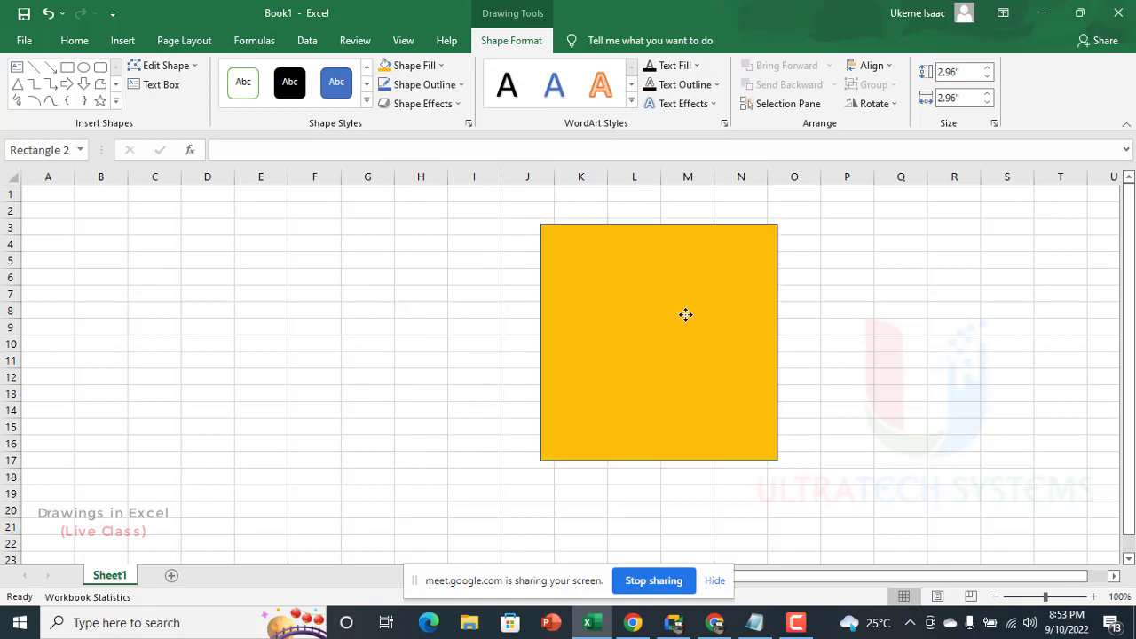
Step: Switch back to Coolors and copy the hex code D00000 from the red swatch of the dark-to-orange ten-color palette
click(715, 623)
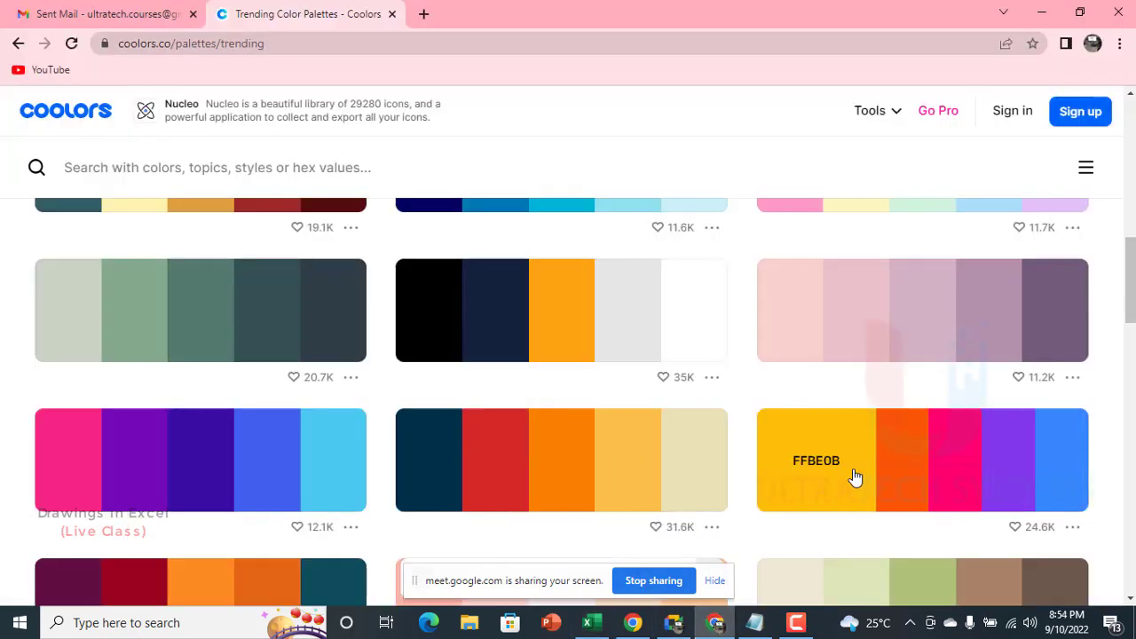
scroll(533, 438, down, 5)
scroll(588, 482, down, 15)
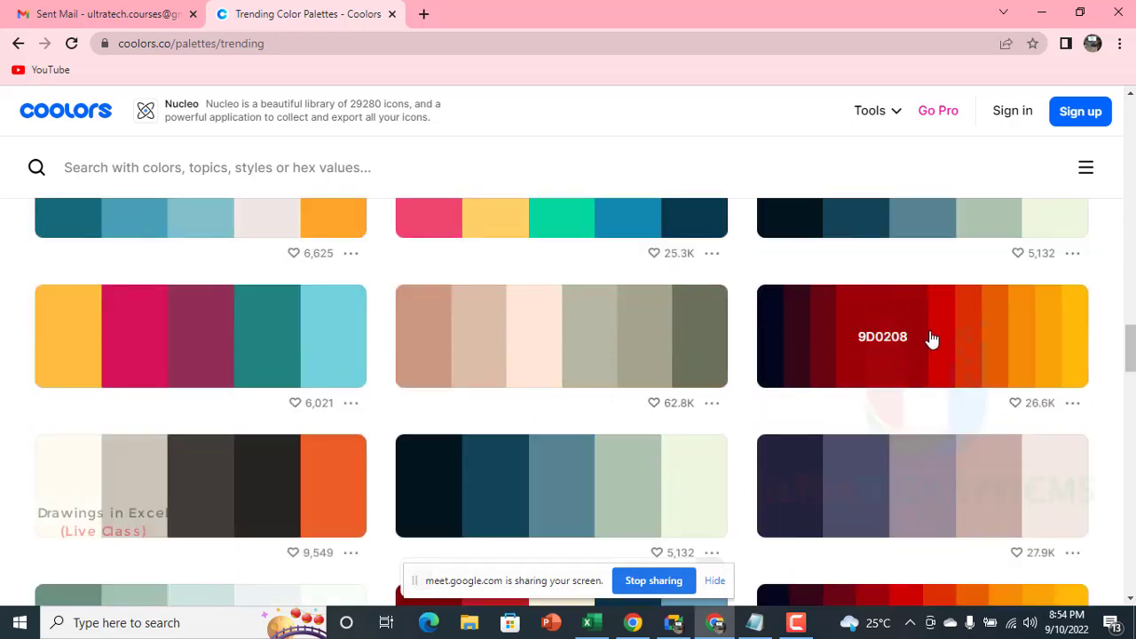
click(908, 339)
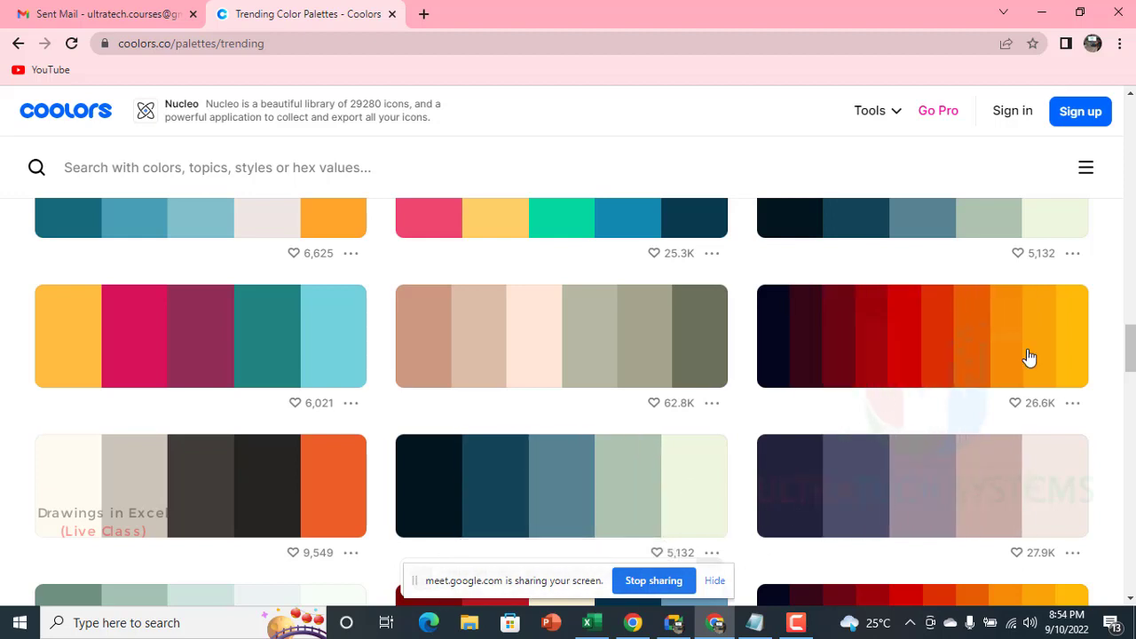
Step: Switch to Notepad and replace its selected text with the copied hex code d00000
click(755, 623)
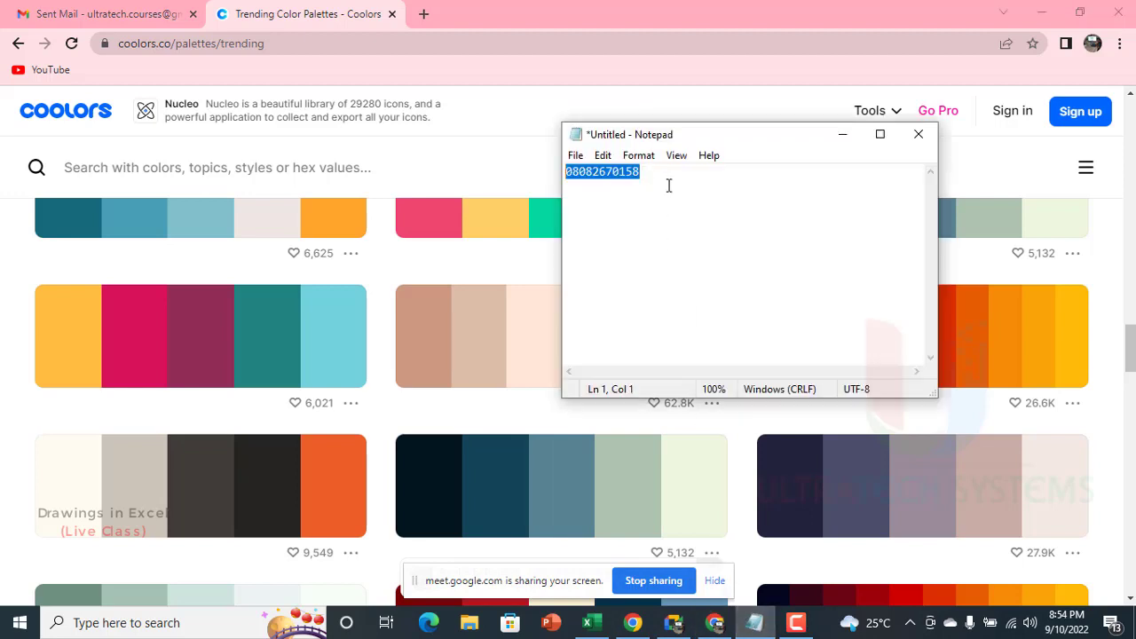
key(Delete)
key(ctrl+v)
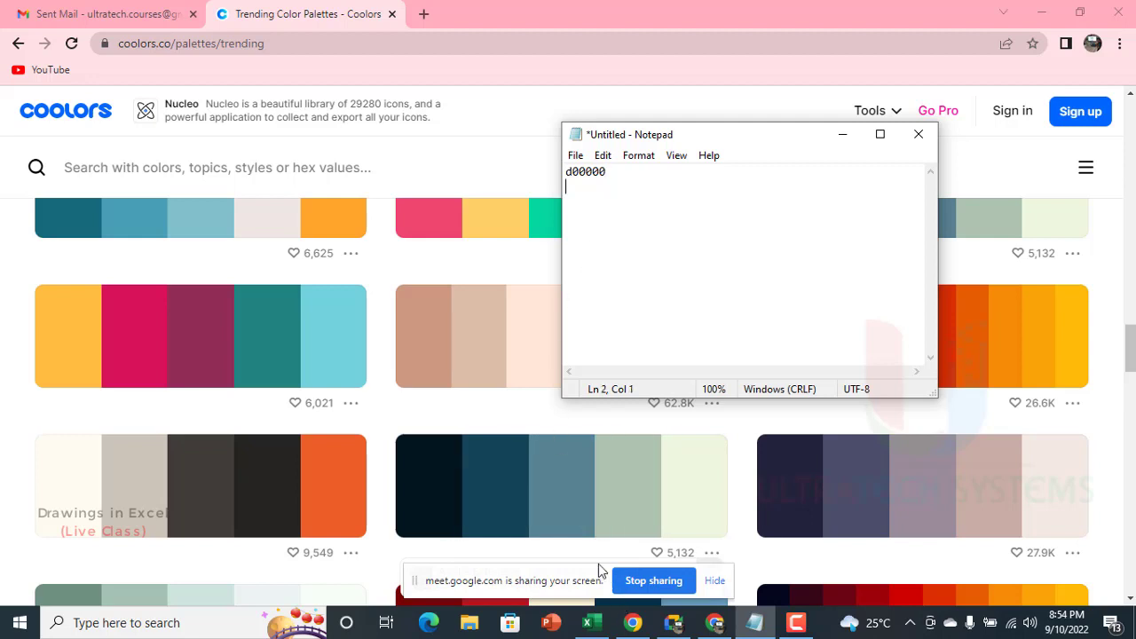
Step: Switch to Excel and set the square's custom fill color to hex code D00000
click(587, 622)
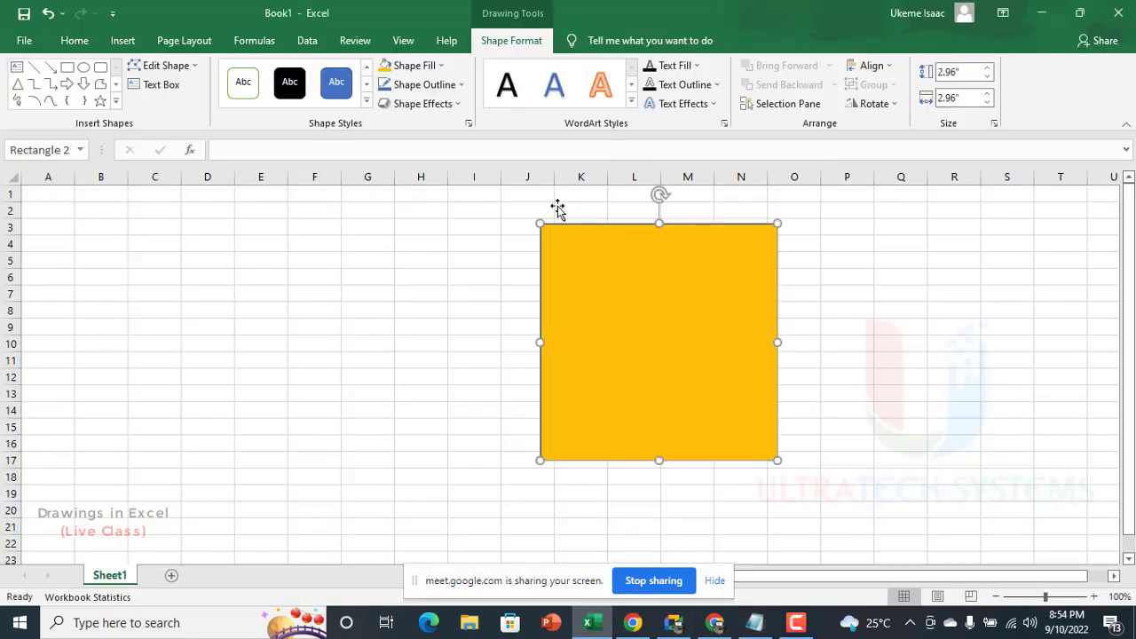
click(424, 67)
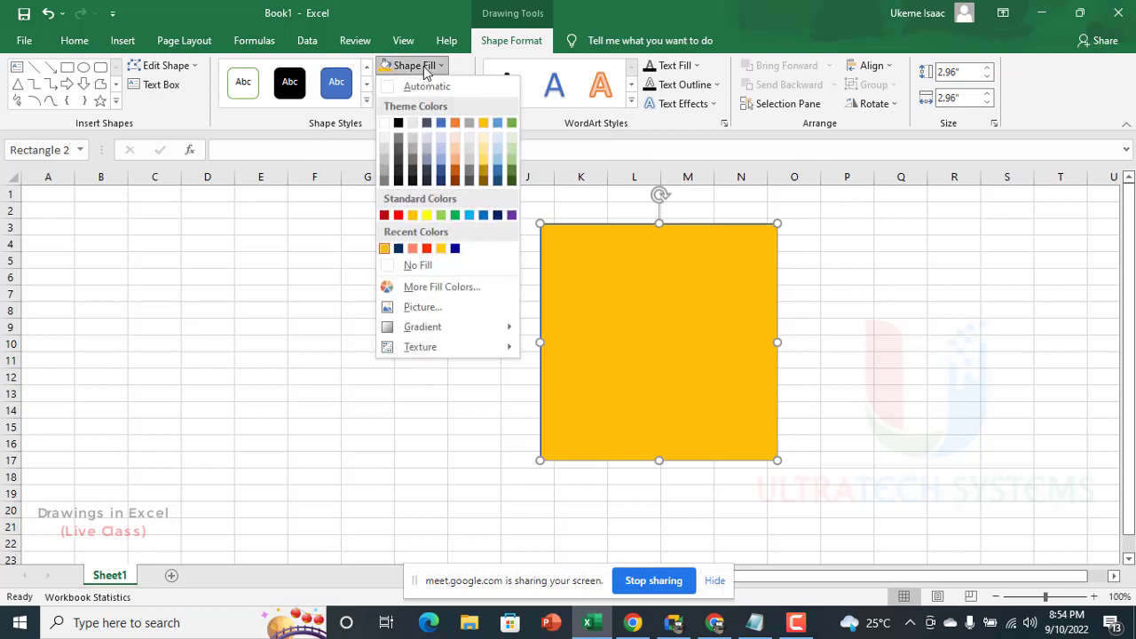
click(433, 289)
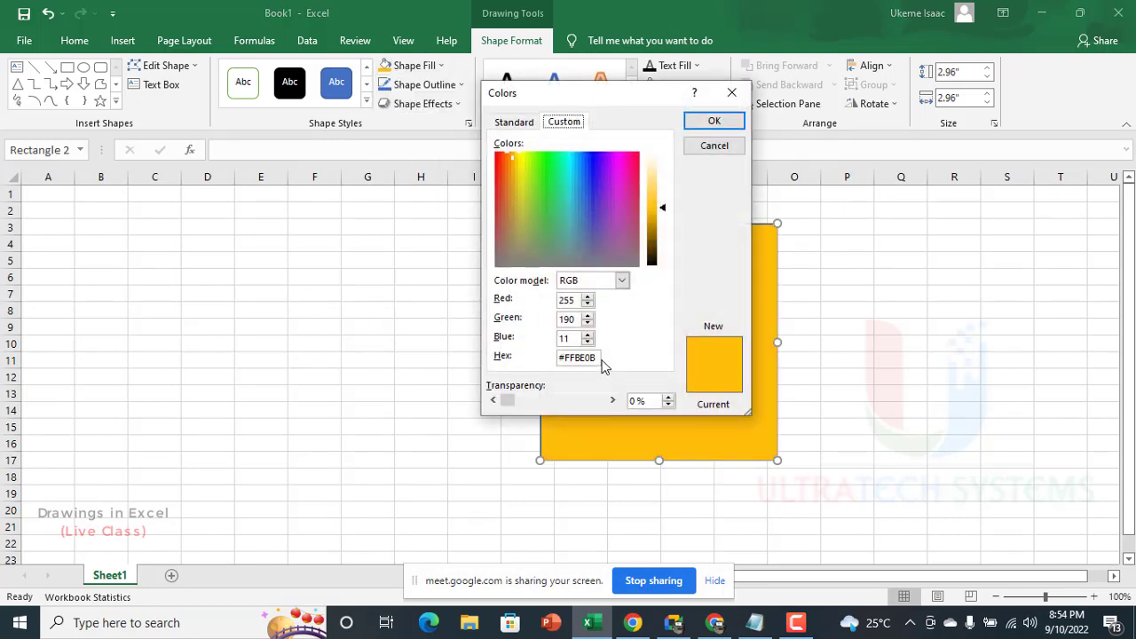
drag(597, 356, 533, 358)
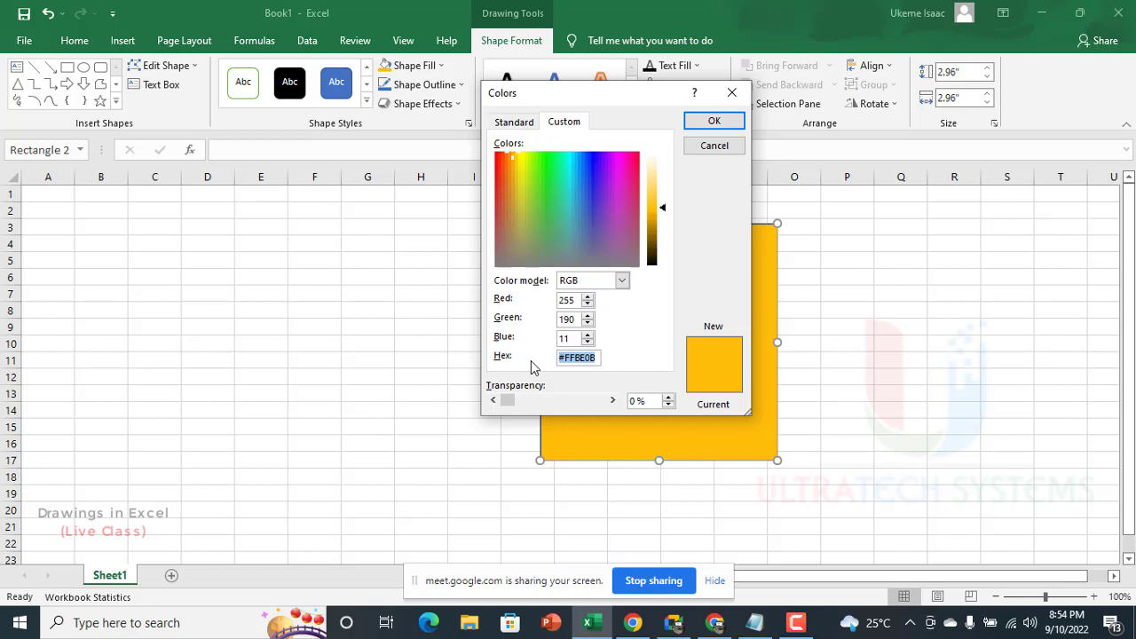
text(d00000)
key(Return)
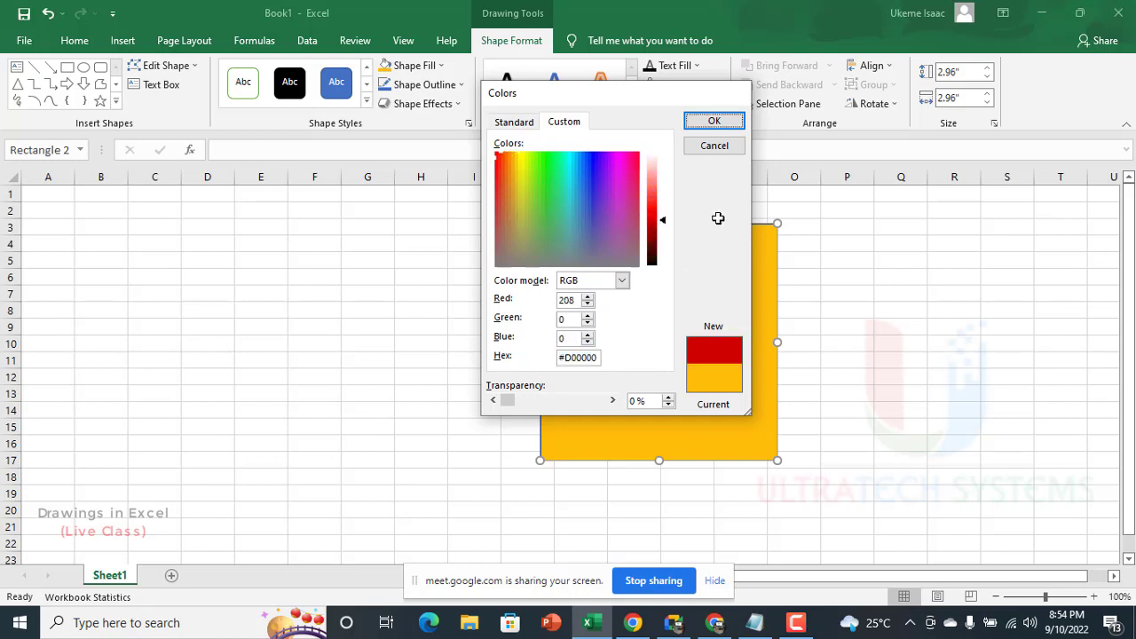
Step: Move the red square to about H4:L18, duplicate it, and shrink the copy to about 1.46" centered inside the original
drag(639, 328, 514, 345)
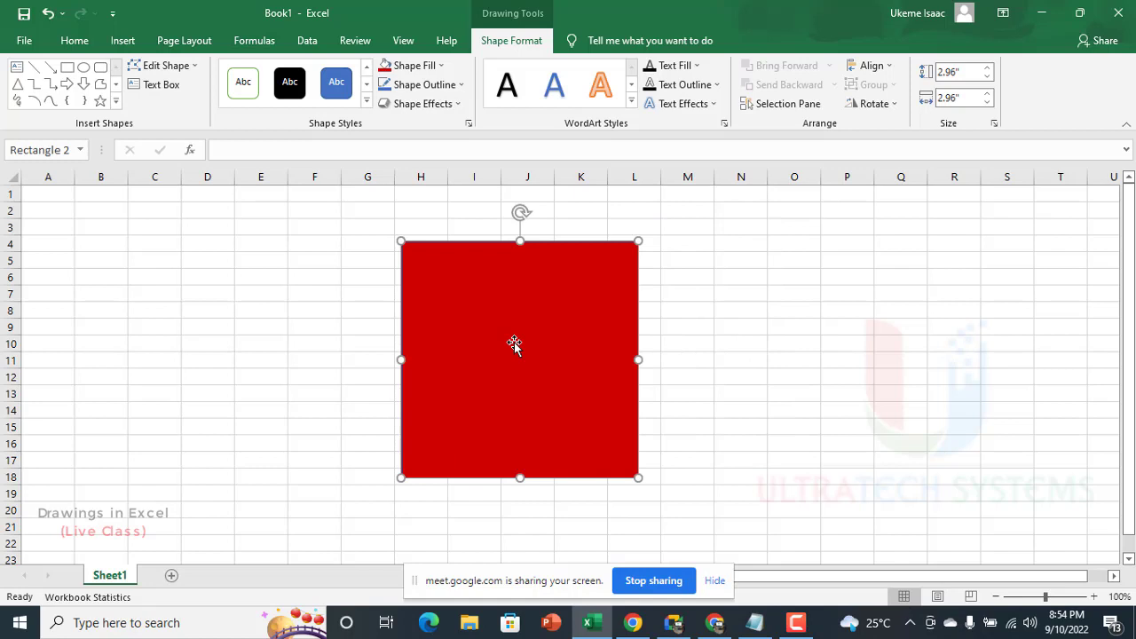
drag(628, 338, 790, 349)
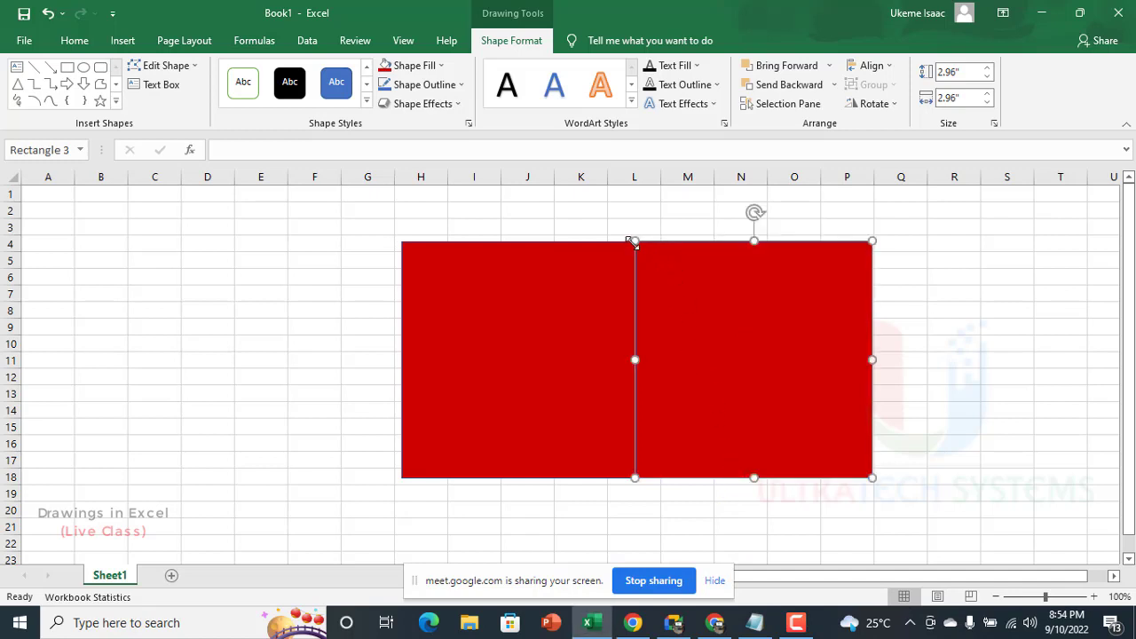
drag(636, 241, 500, 355)
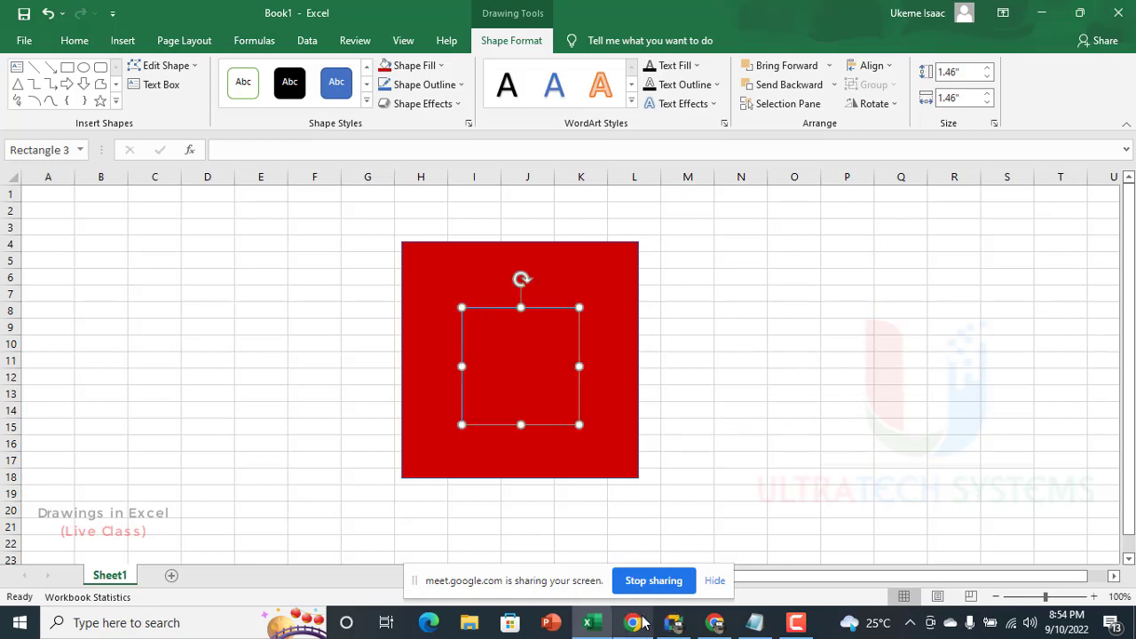
Step: Copy the hex code of the orange-red swatch beside D00000 in Coolors and apply it in Excel as the inner square's custom fill color
click(717, 624)
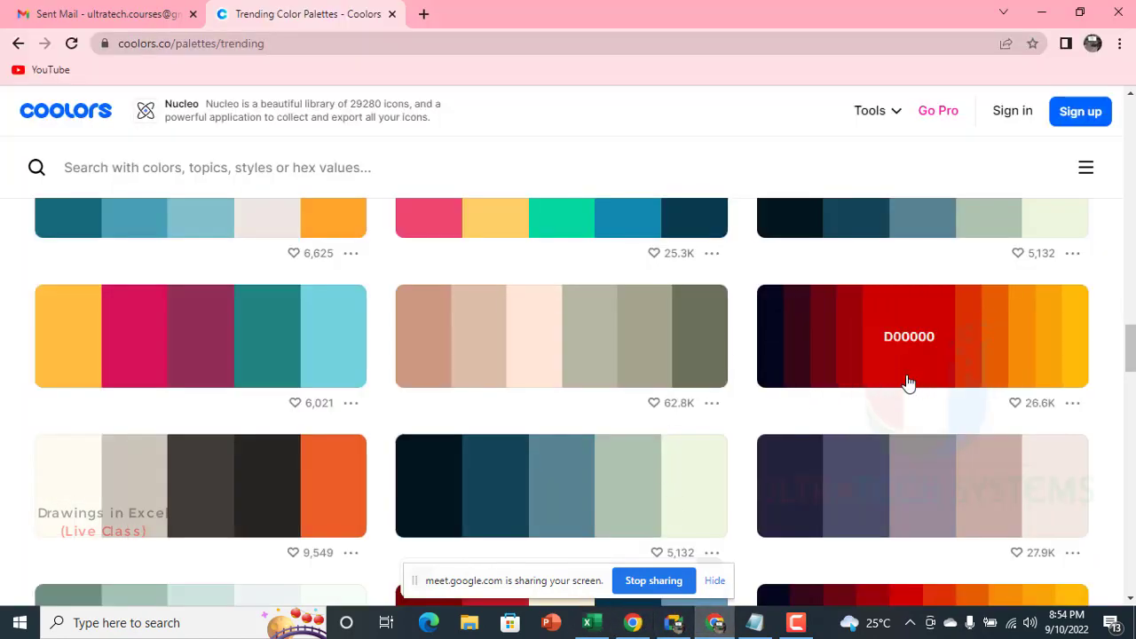
click(948, 344)
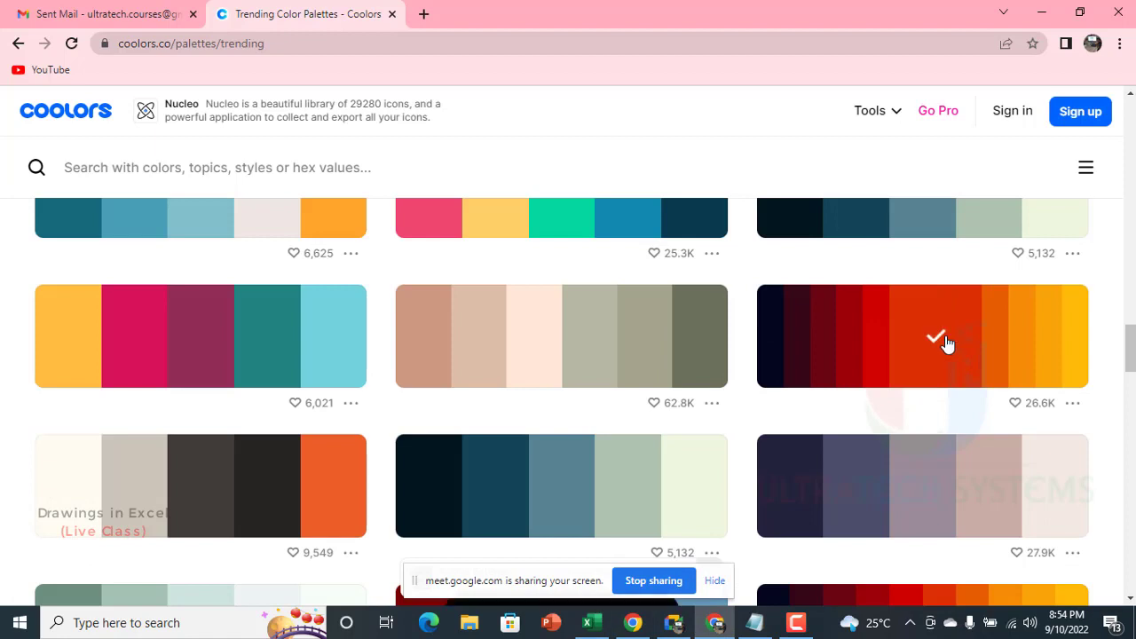
click(597, 623)
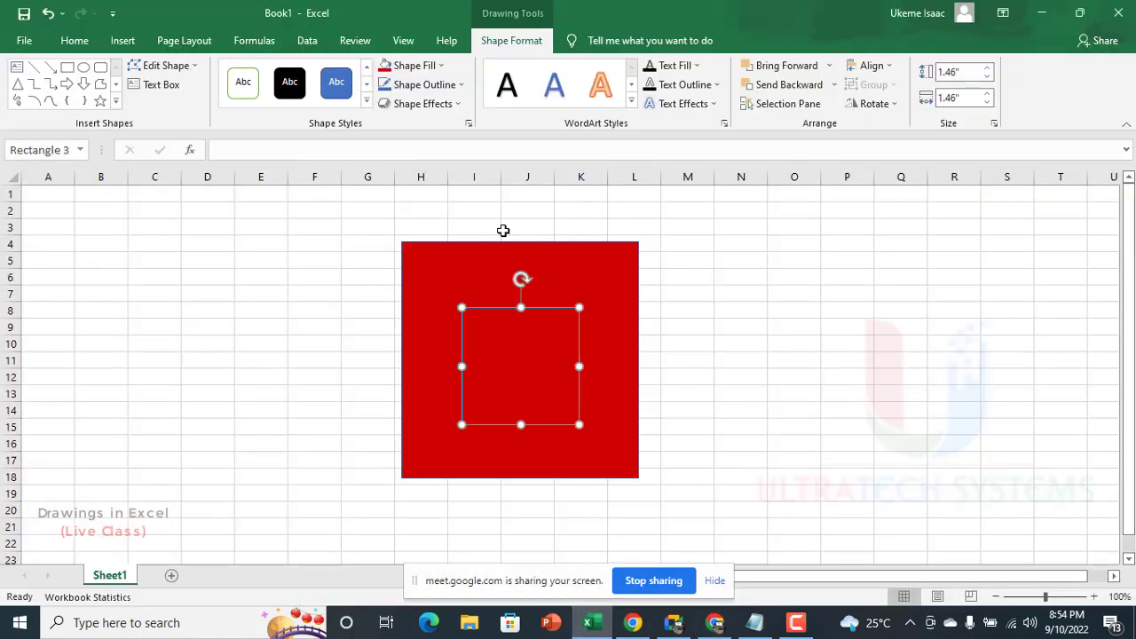
click(417, 66)
click(442, 287)
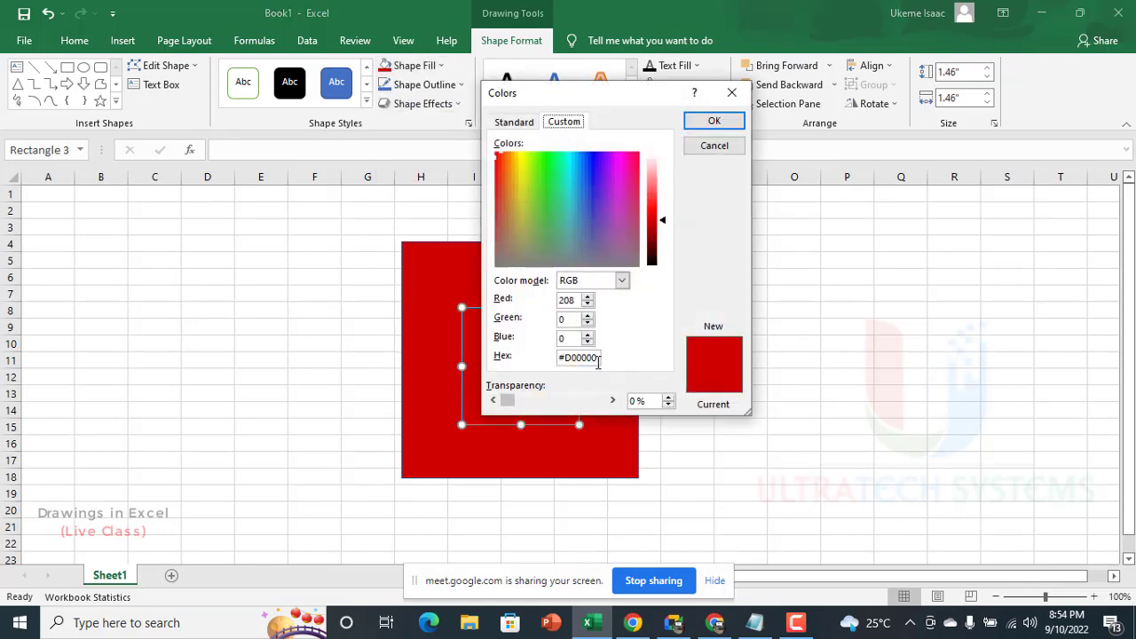
drag(599, 358, 522, 357)
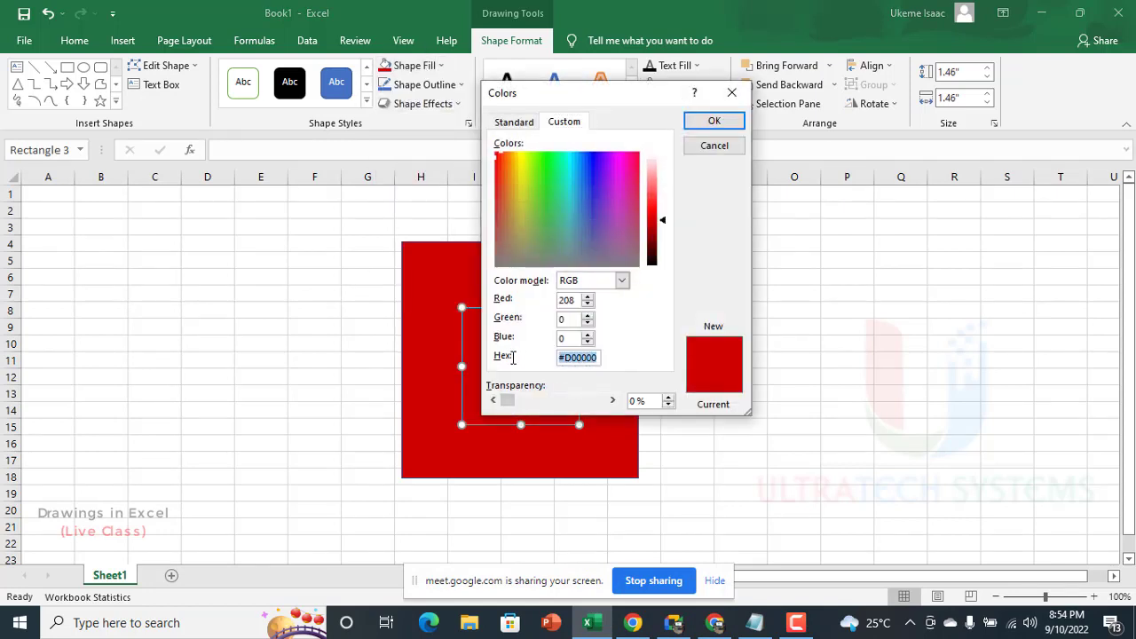
key(ctrl+v)
key(Return)
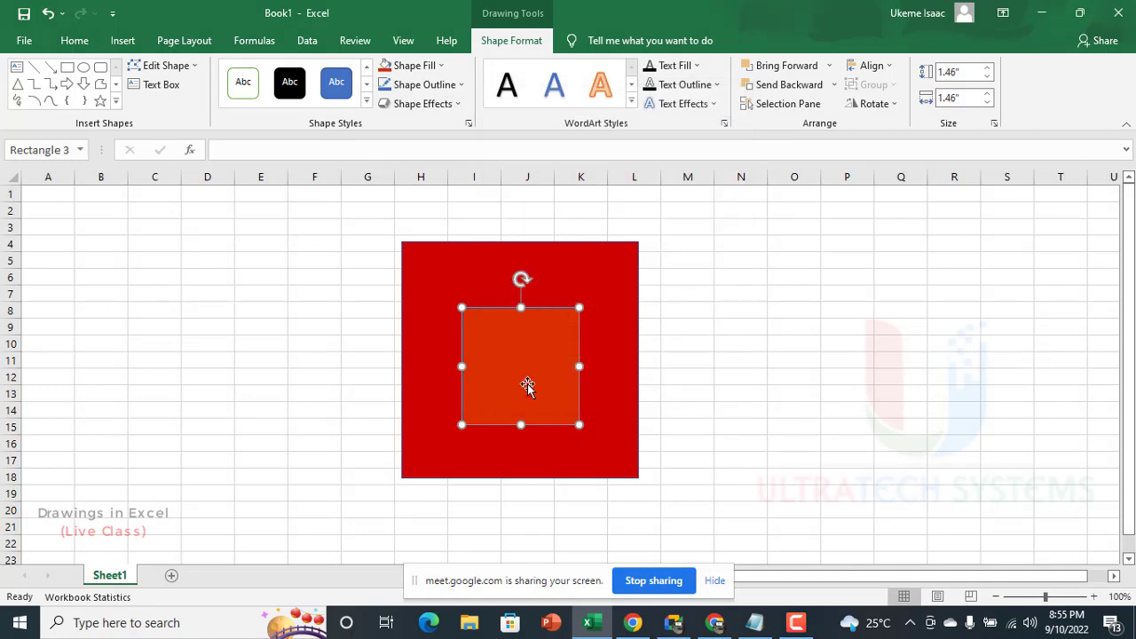
Step: Delete the smaller orange-red square from inside the large red square
drag(539, 338, 543, 329)
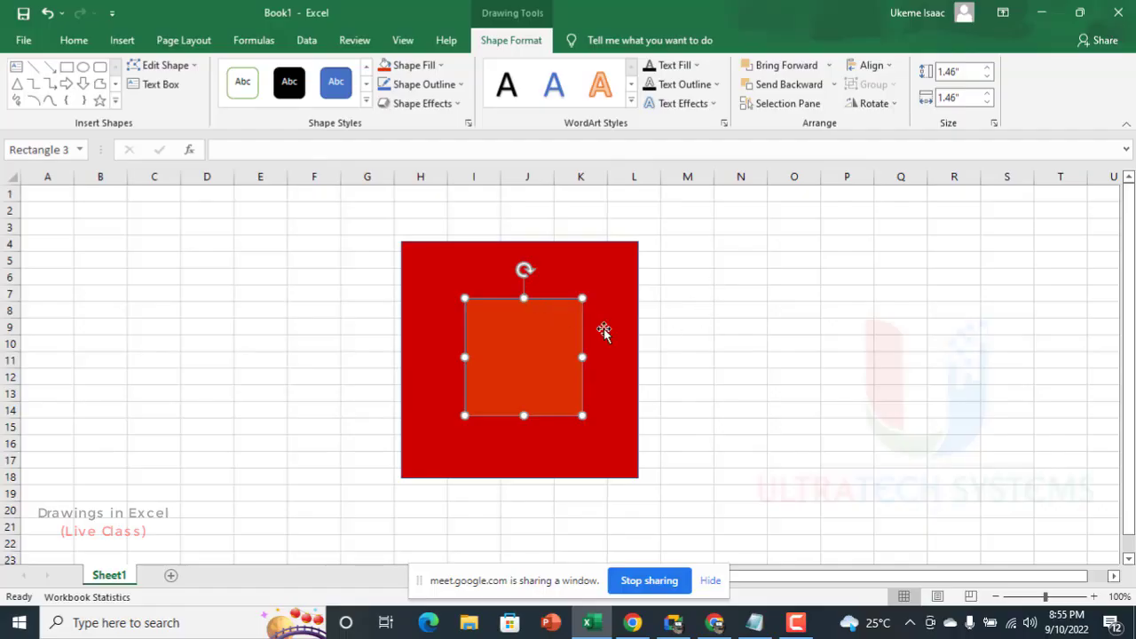
drag(510, 364, 595, 380)
key(Delete)
Step: Fill the large red square with the President Buhari picture from the computer's Pictures folder
click(525, 286)
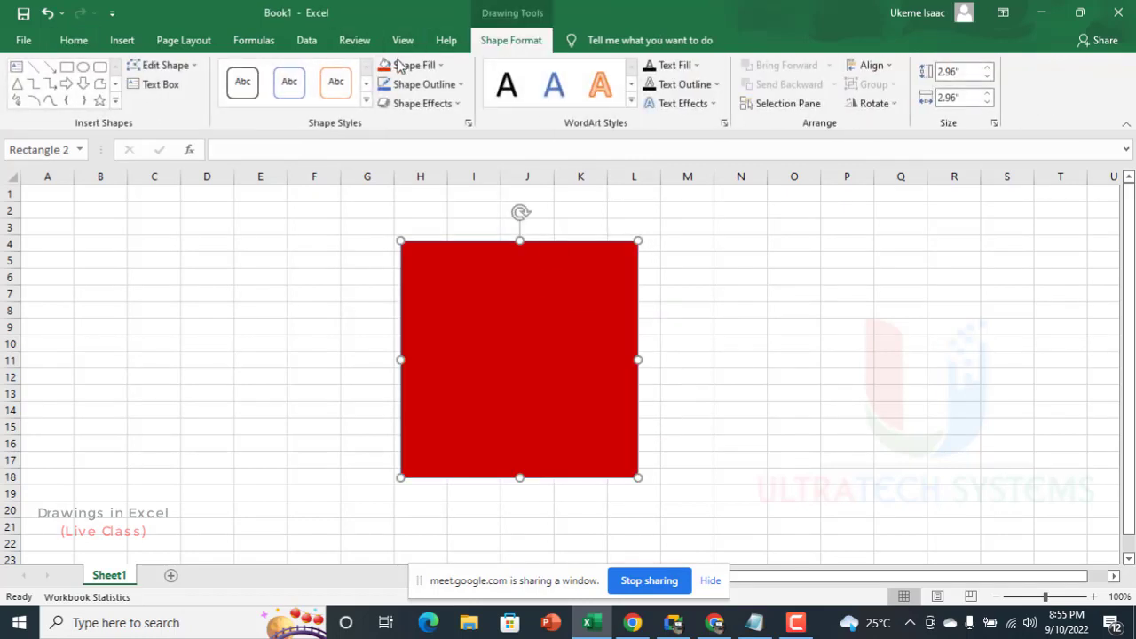
click(398, 71)
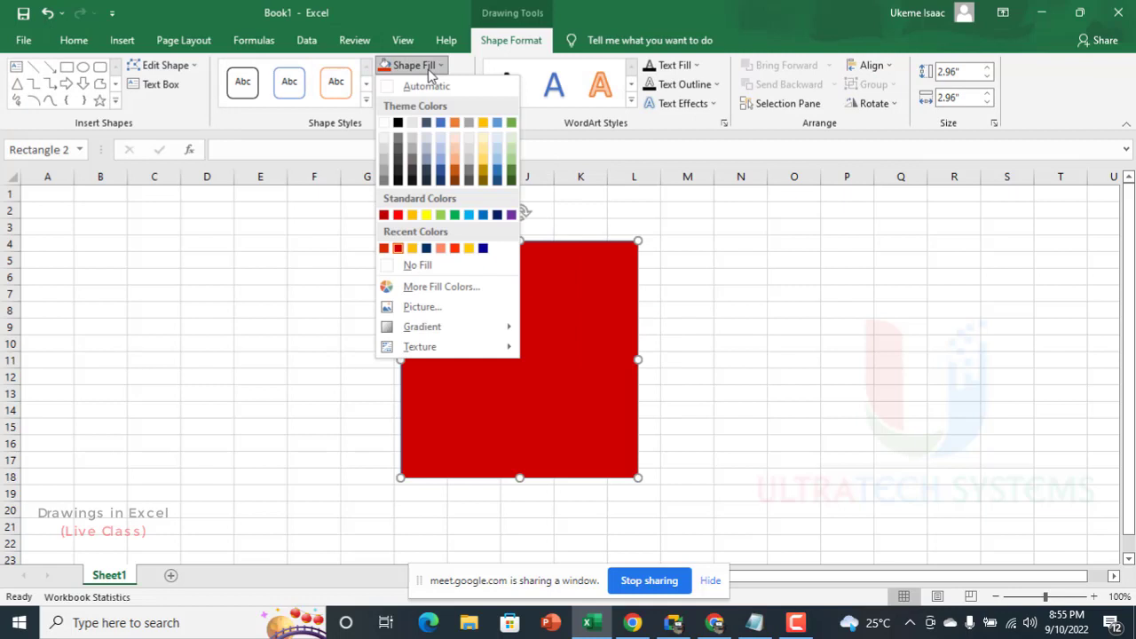
click(423, 308)
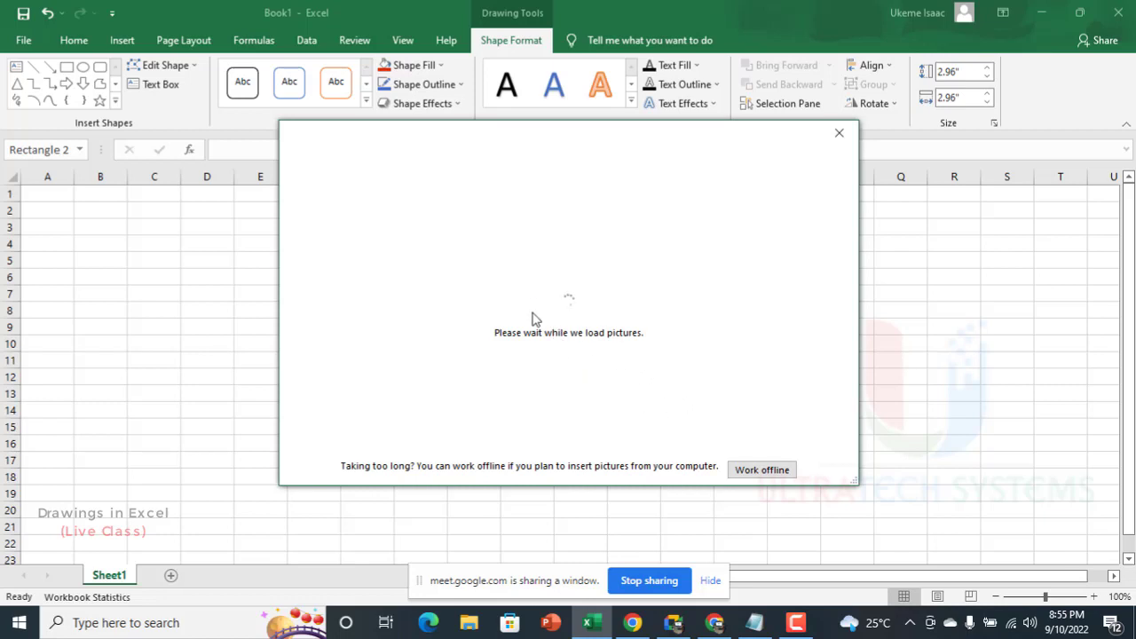
click(761, 469)
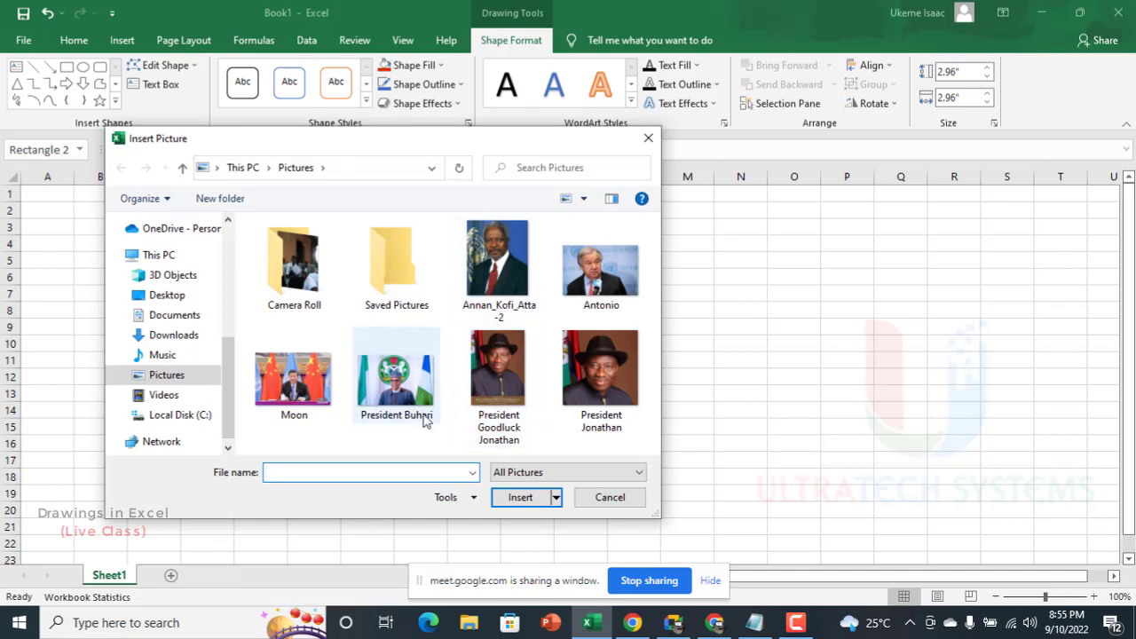
double_click(425, 421)
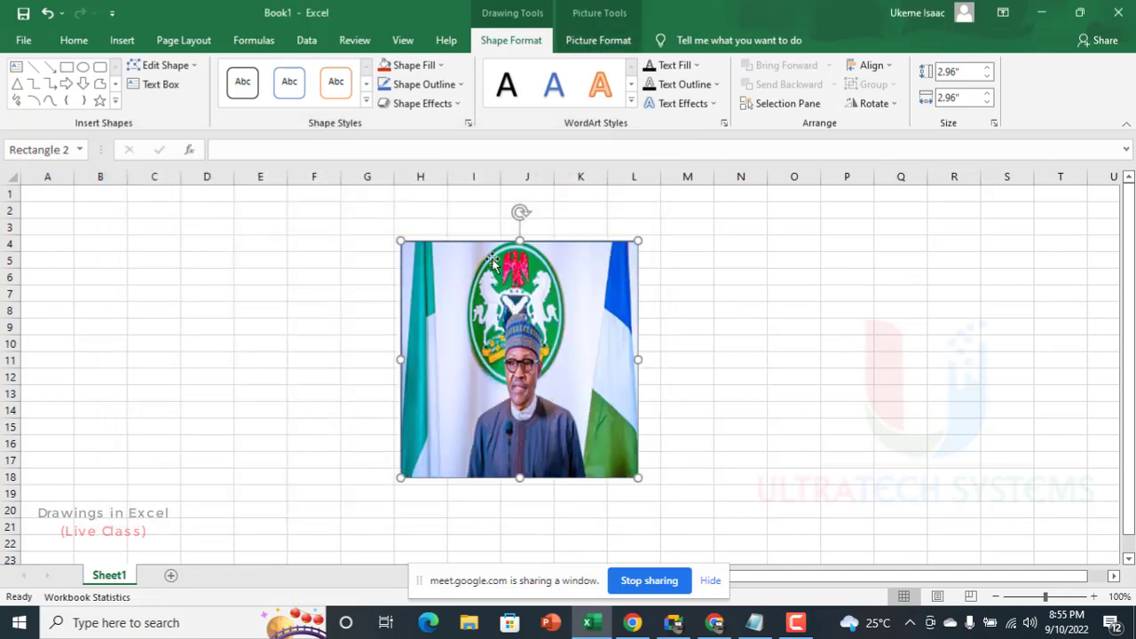
drag(492, 261, 592, 314)
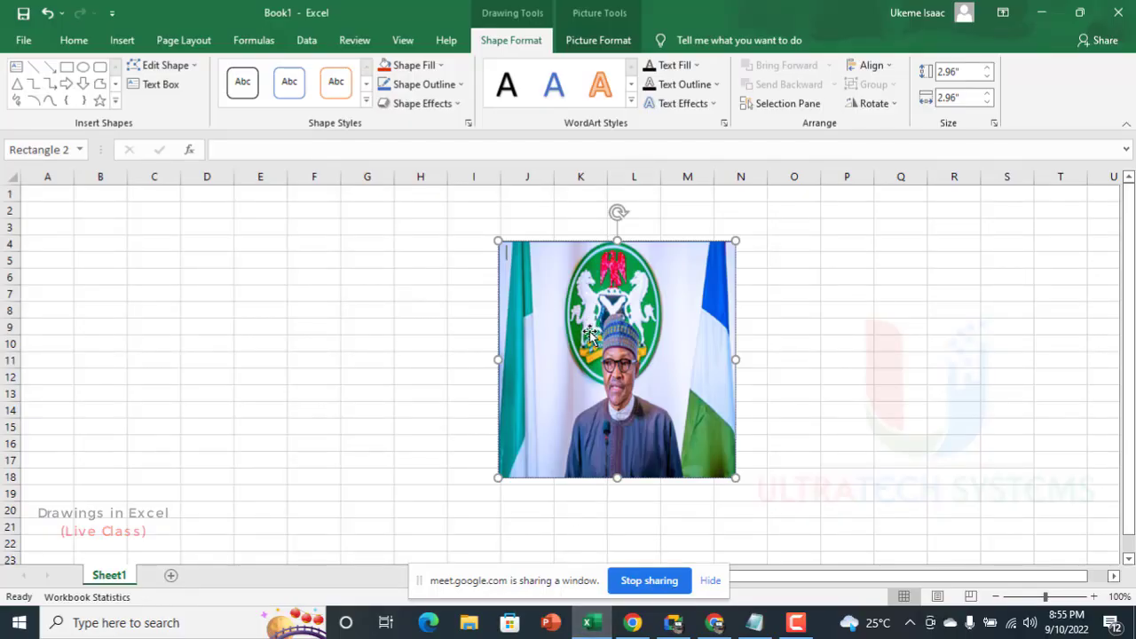
key(ctrl+z)
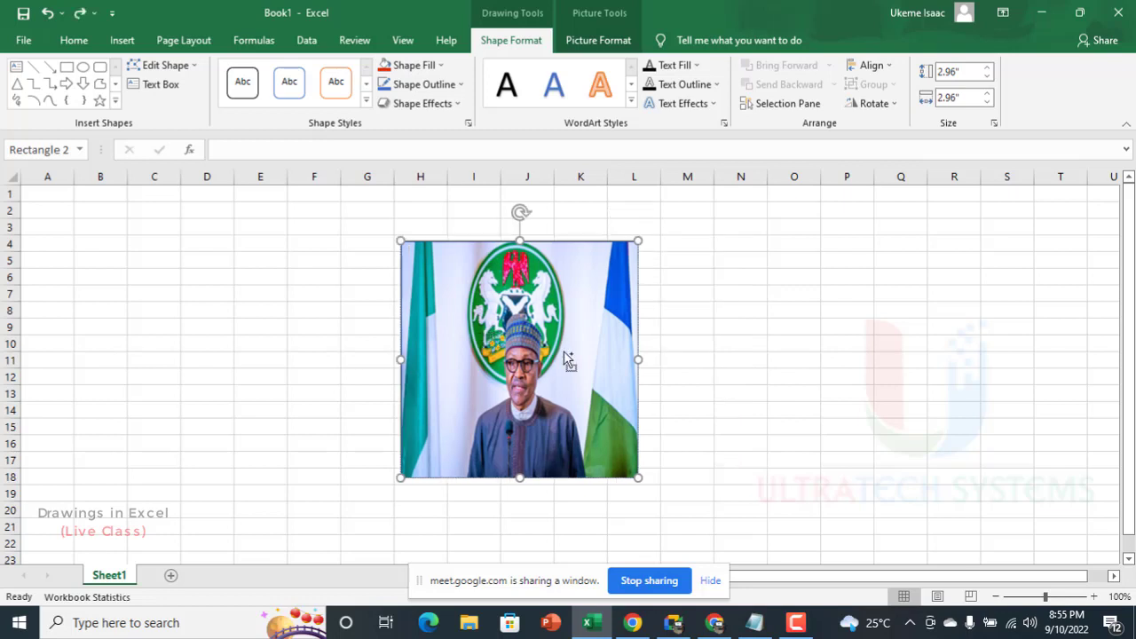
click(427, 63)
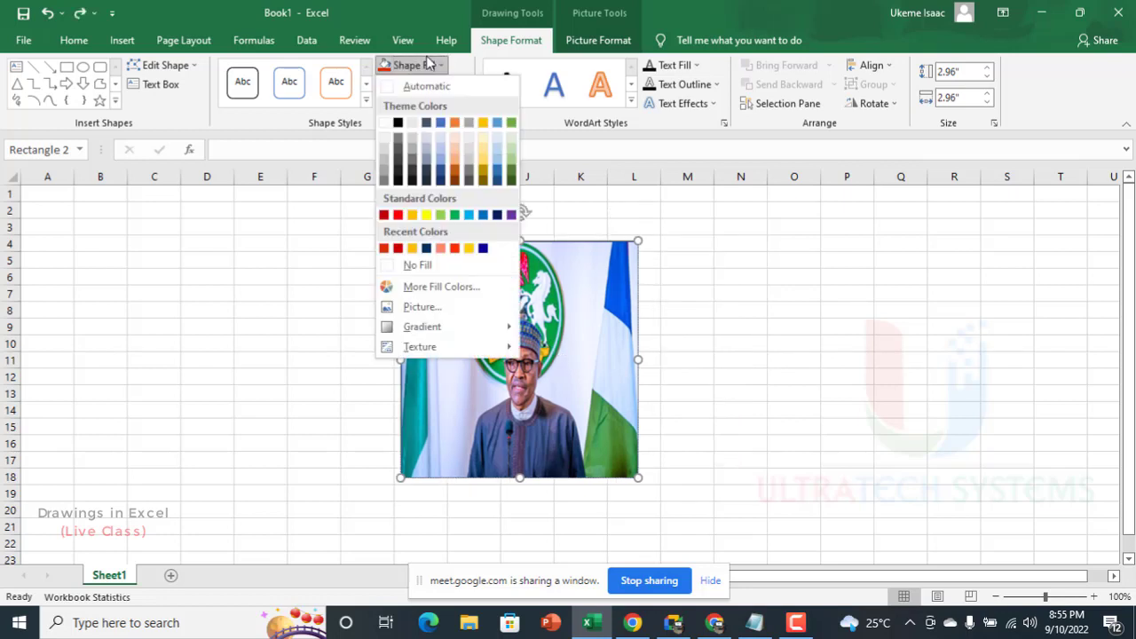
click(479, 308)
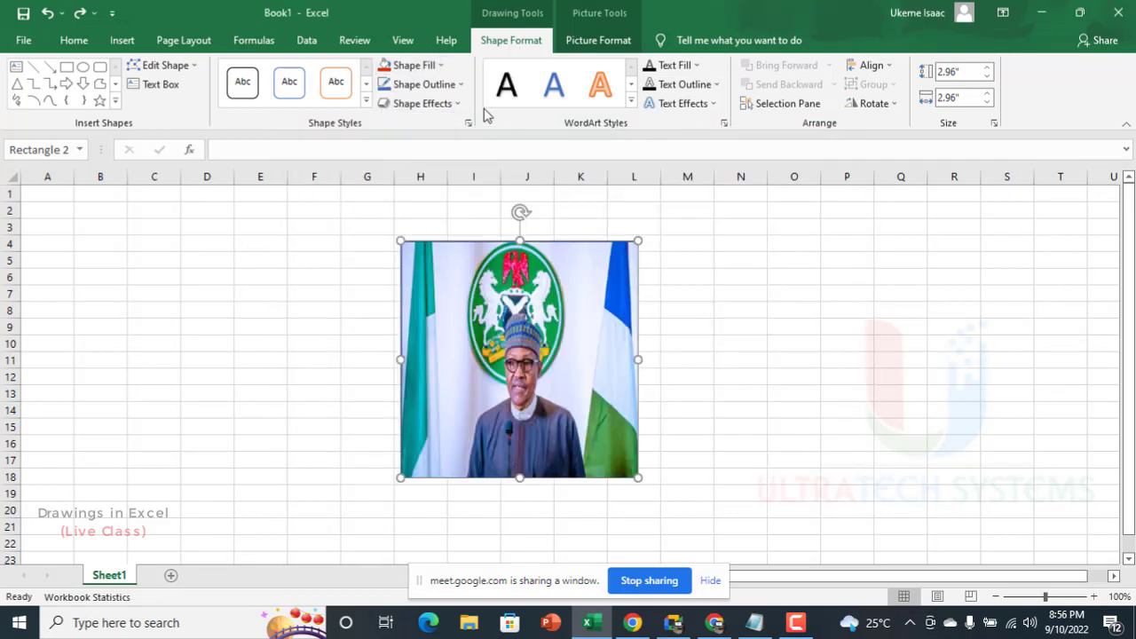
Step: Replace the square's picture with a gradient fill, using the dark orange radial preset gradient
click(424, 71)
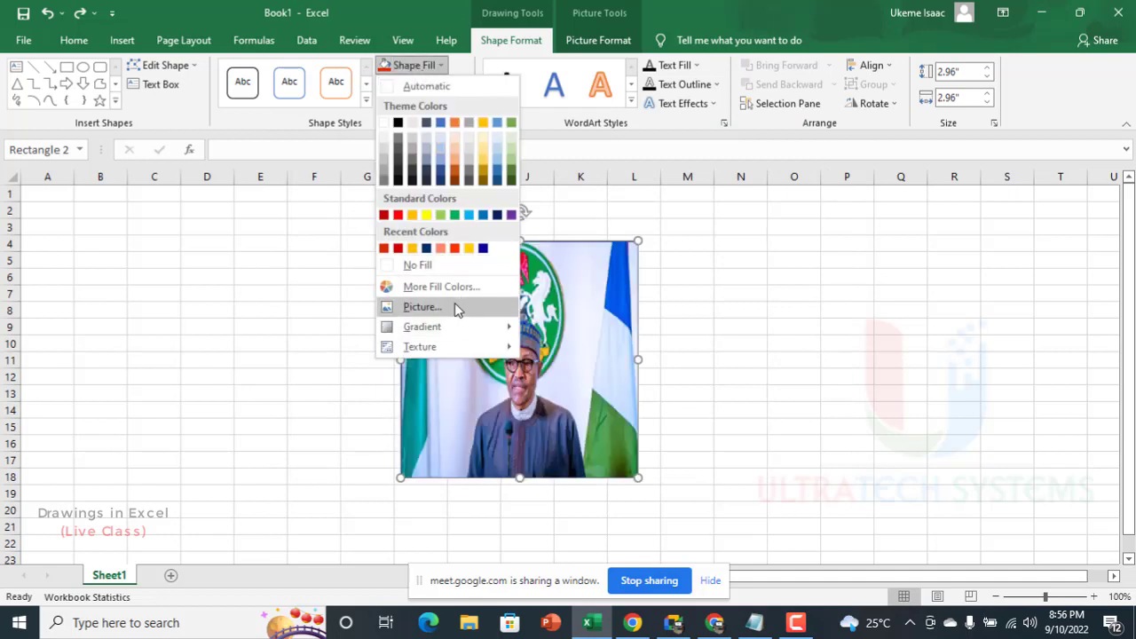
mouse_move(456, 328)
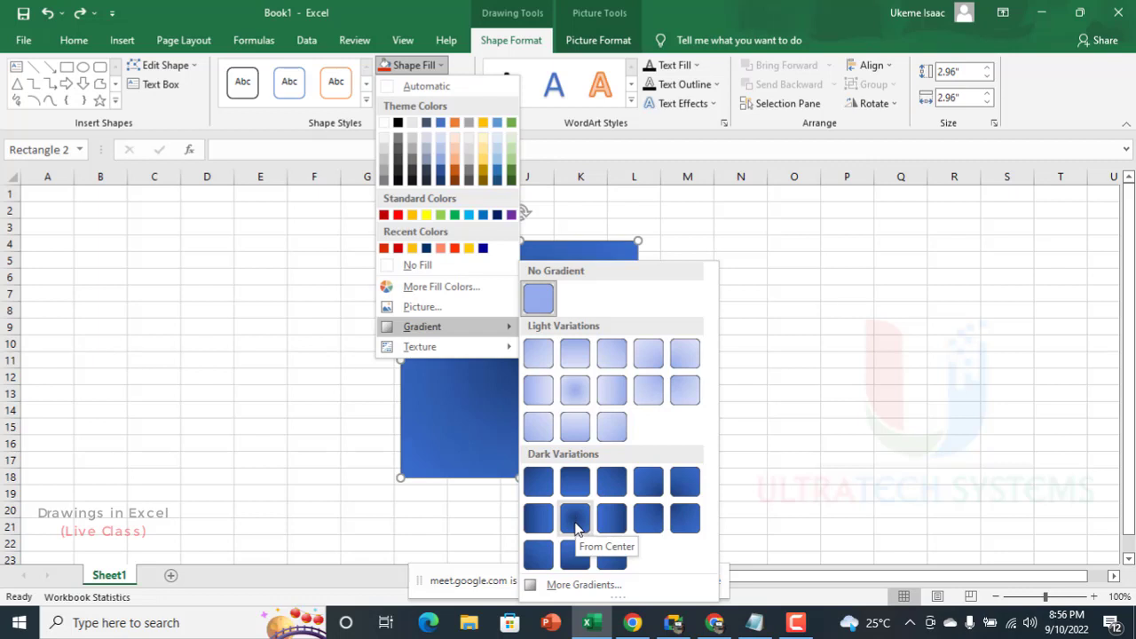
click(579, 587)
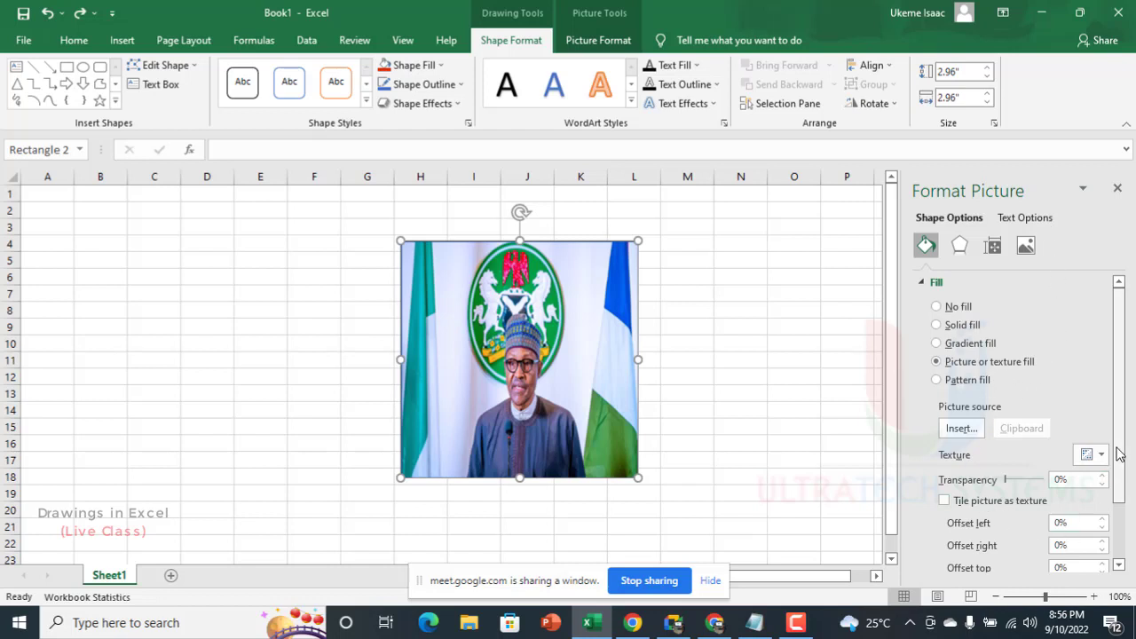
drag(1119, 455, 1130, 419)
click(965, 345)
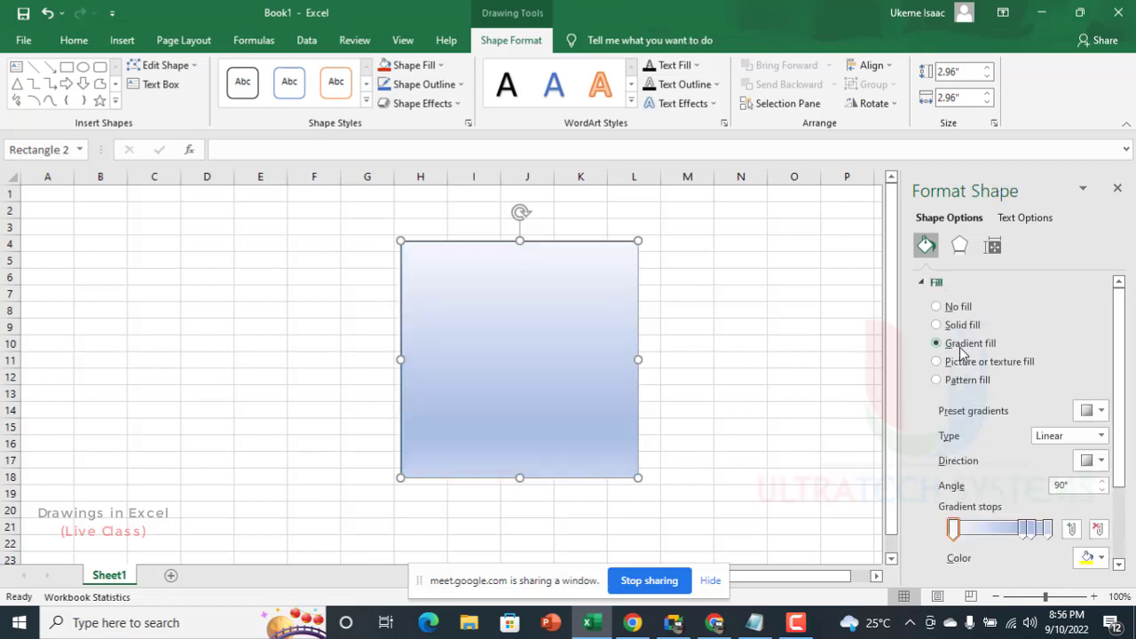
click(1094, 410)
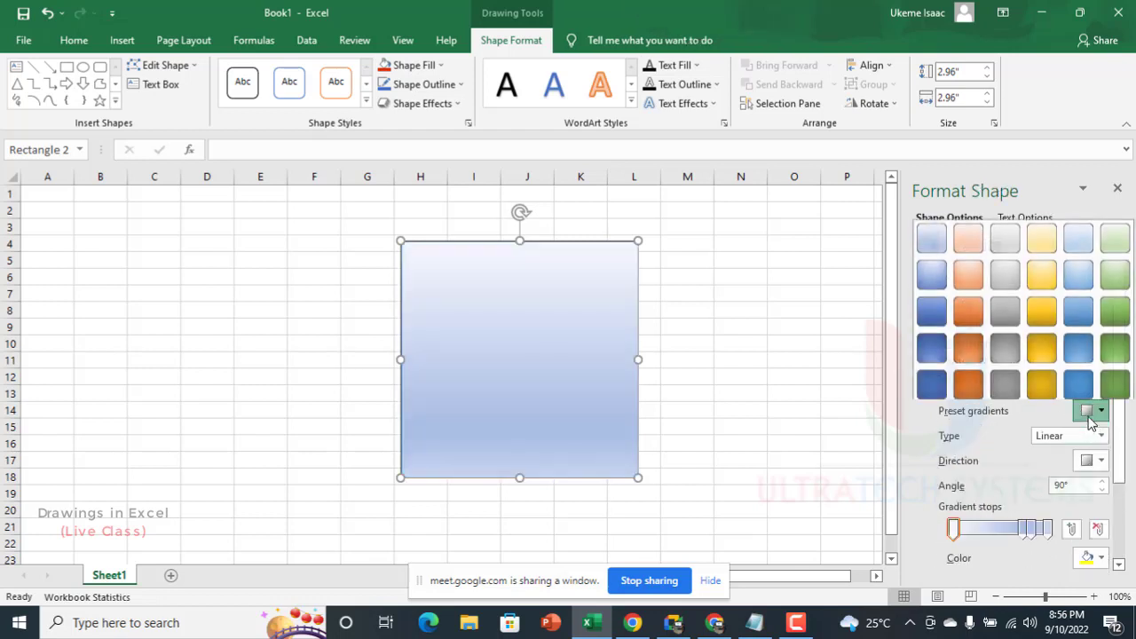
click(968, 381)
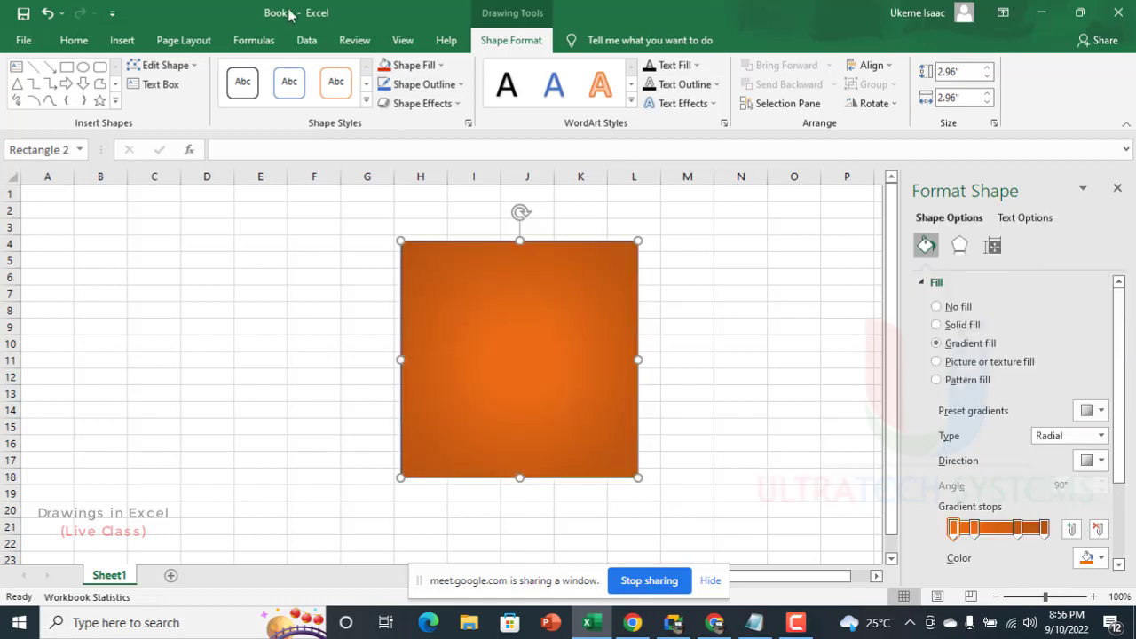
Step: Change the square's gradient type to Linear and its direction to straight down at 90°
click(1101, 437)
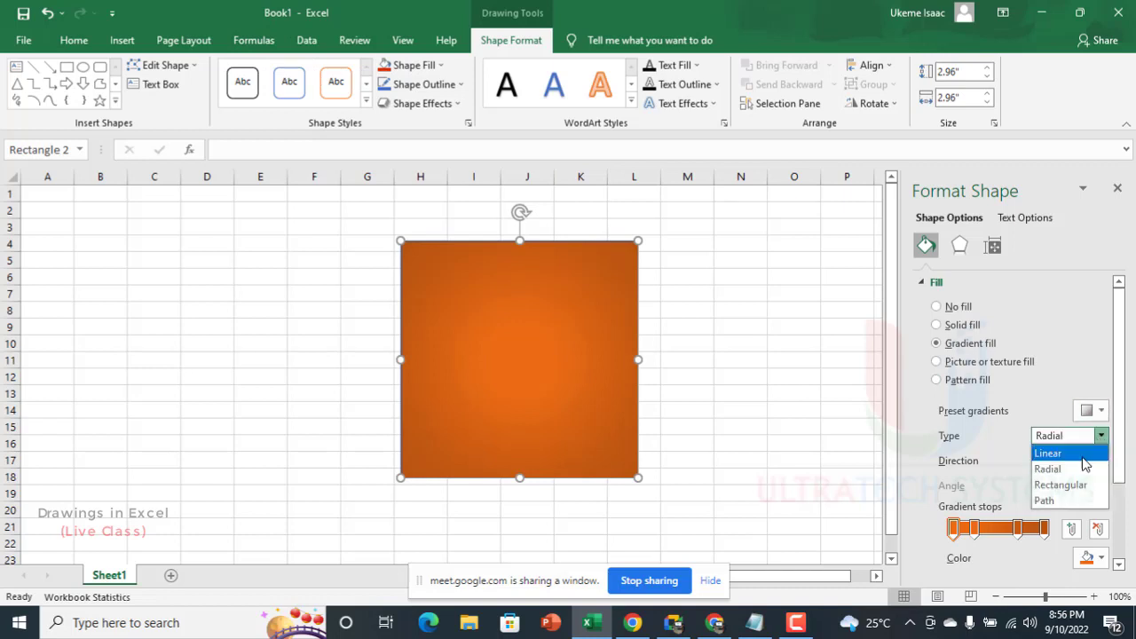
click(1049, 452)
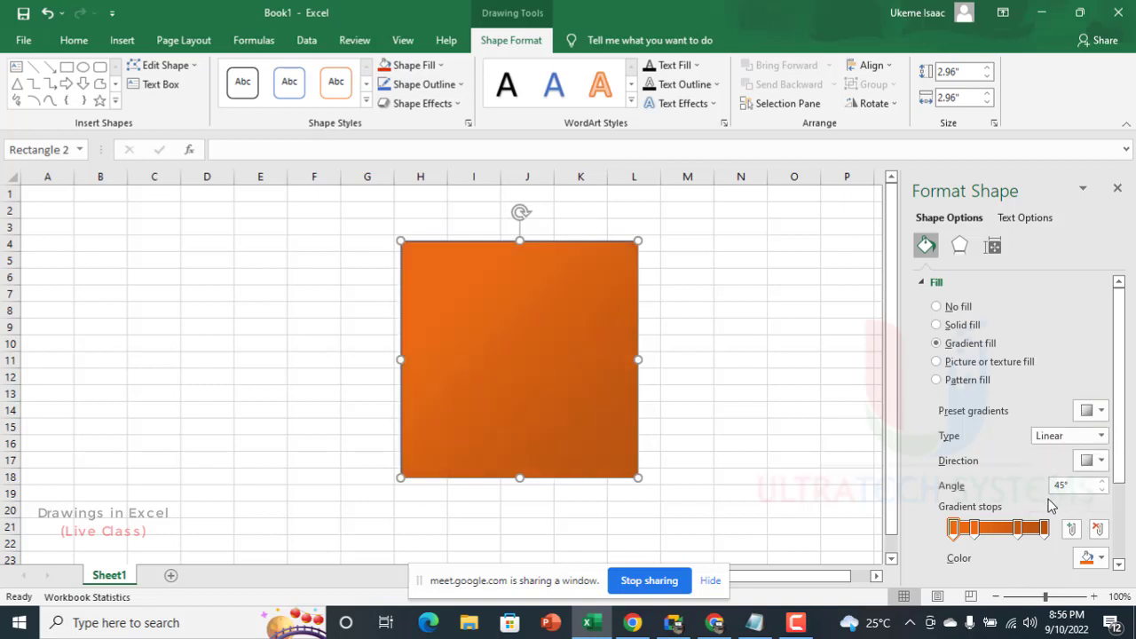
click(1086, 462)
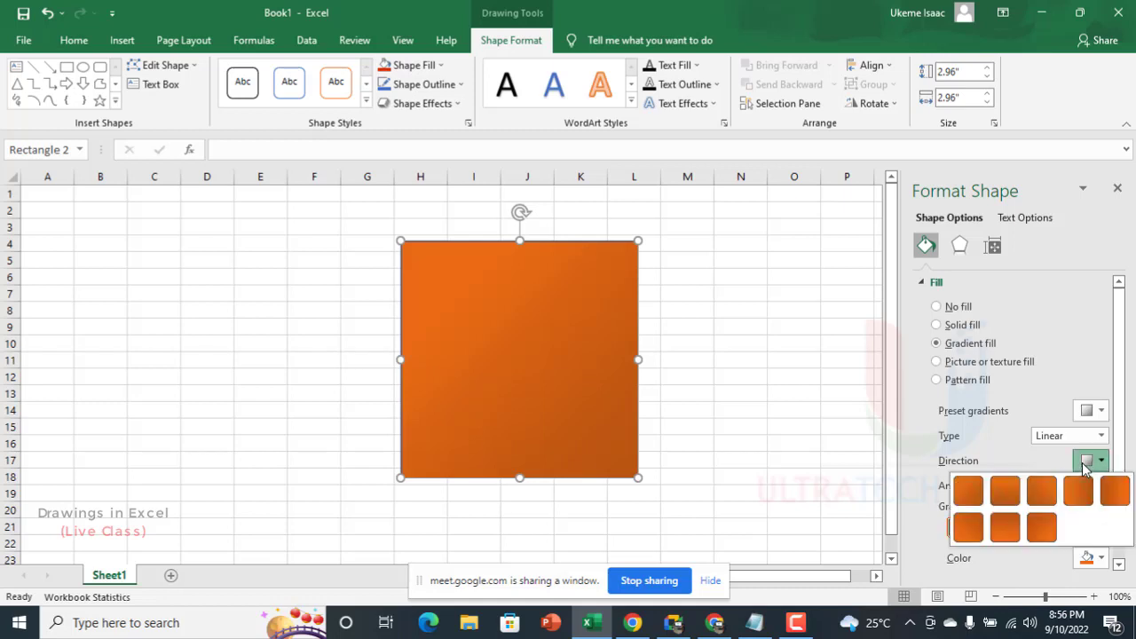
click(1005, 497)
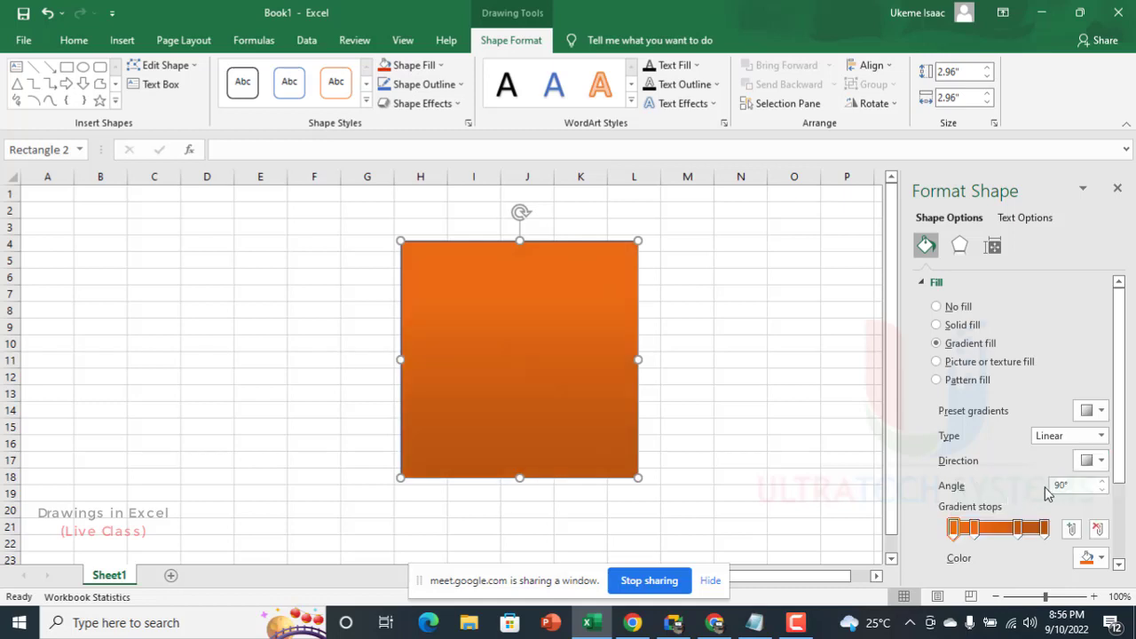
Step: Remove the two lightest orange gradient stops and slide the inner remaining stop close to the start of the gradient
drag(953, 531, 976, 463)
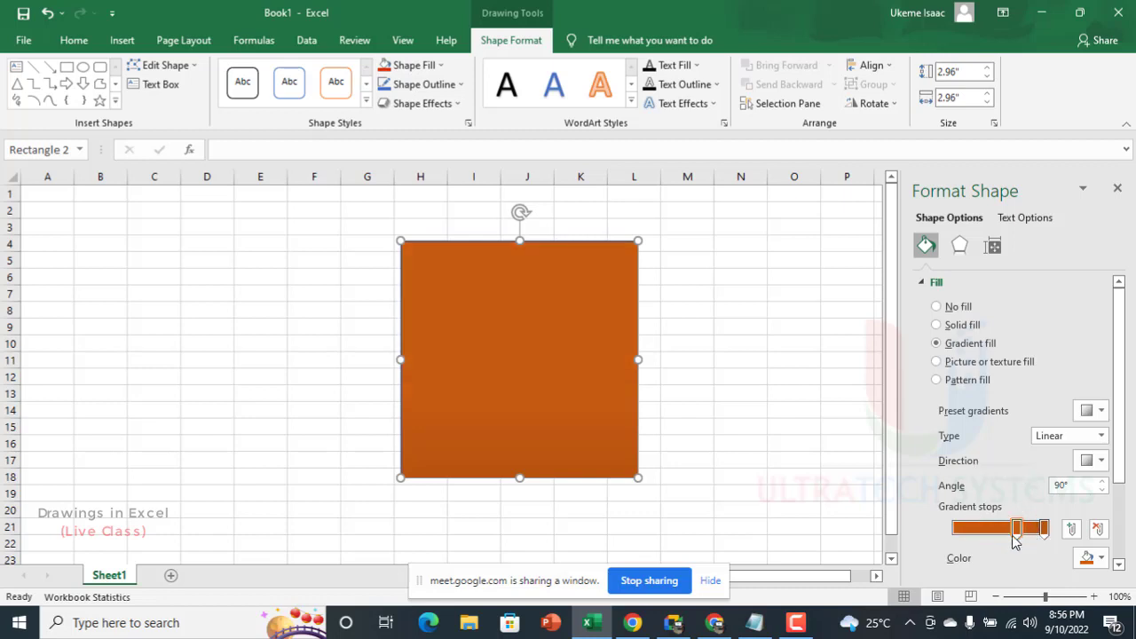
drag(1016, 521, 1009, 451)
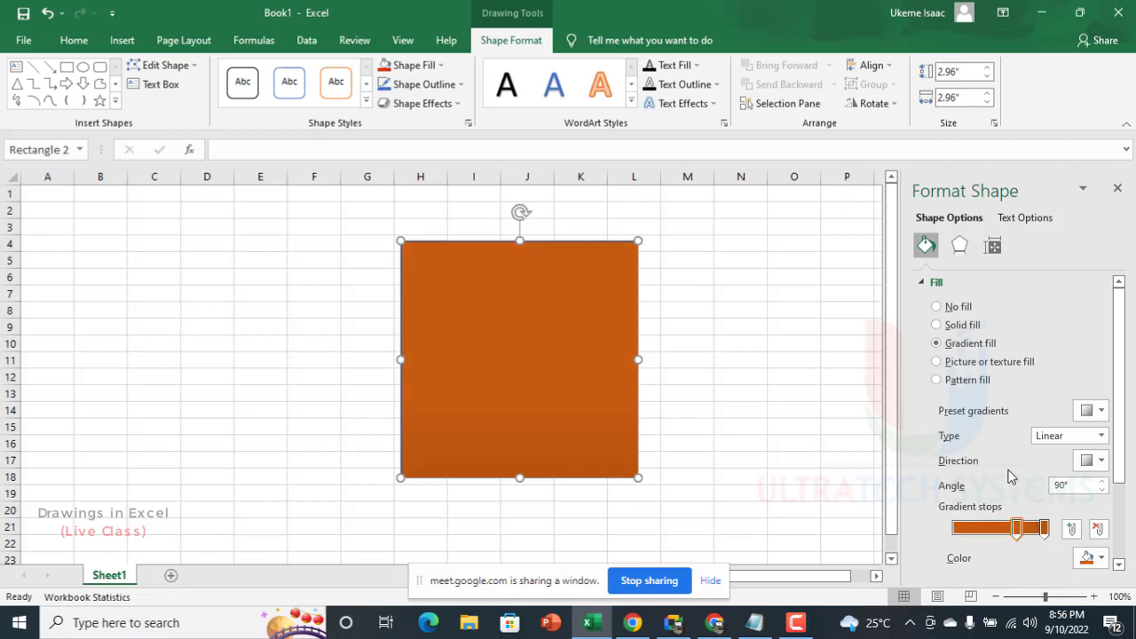
click(1018, 531)
drag(1018, 525, 971, 529)
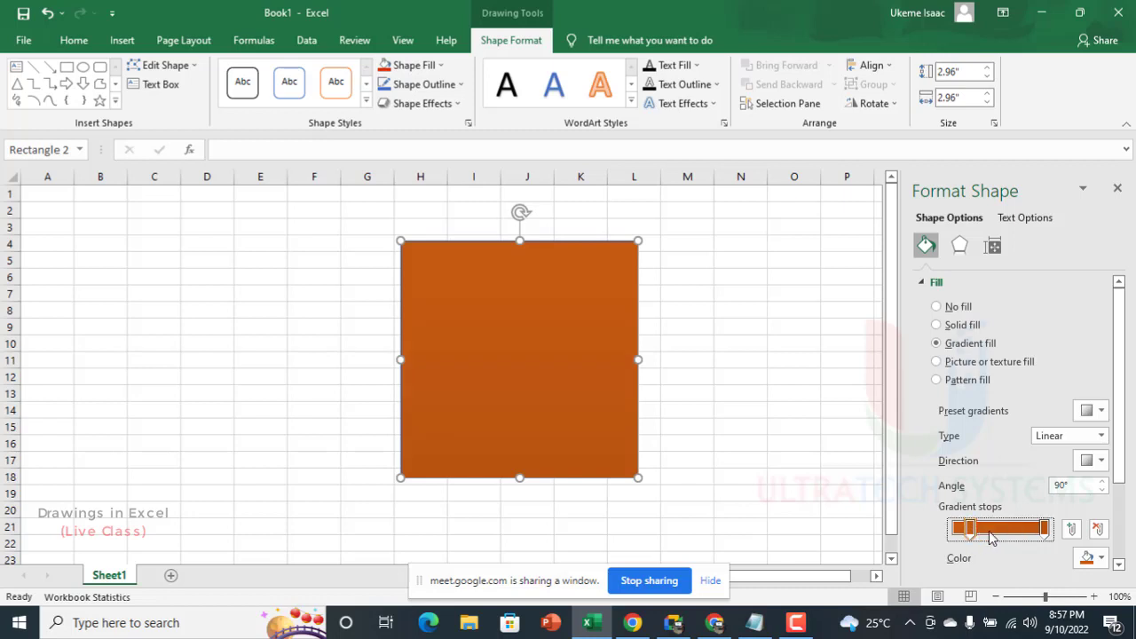
click(1099, 534)
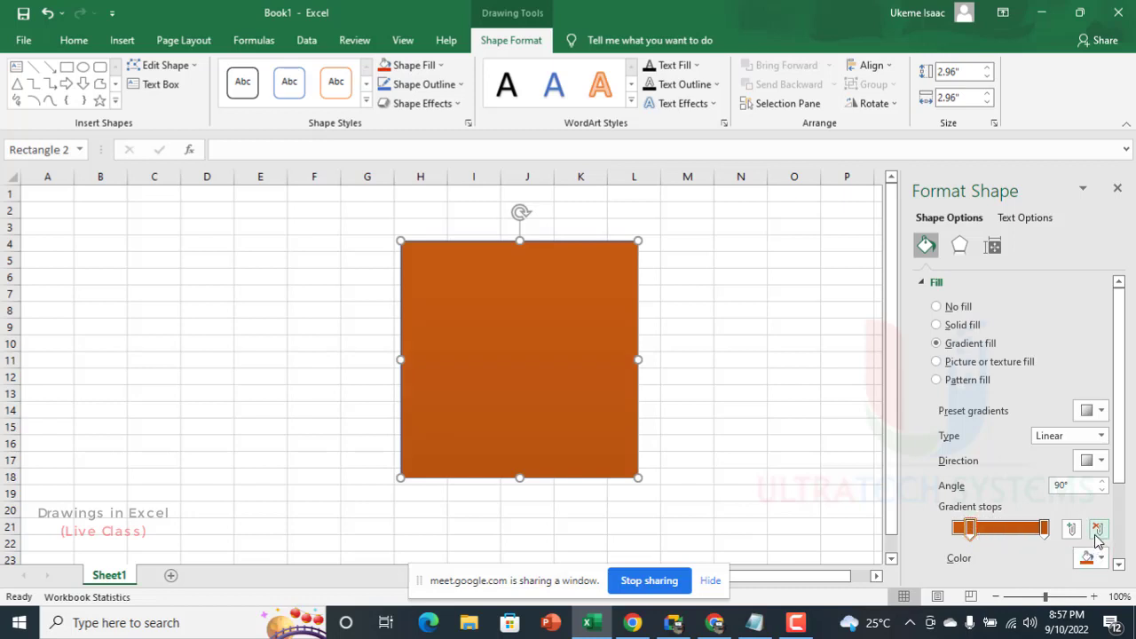
Step: Color the first gradient stop with the recent dark blue and move it to the very start of the gradient
click(1086, 559)
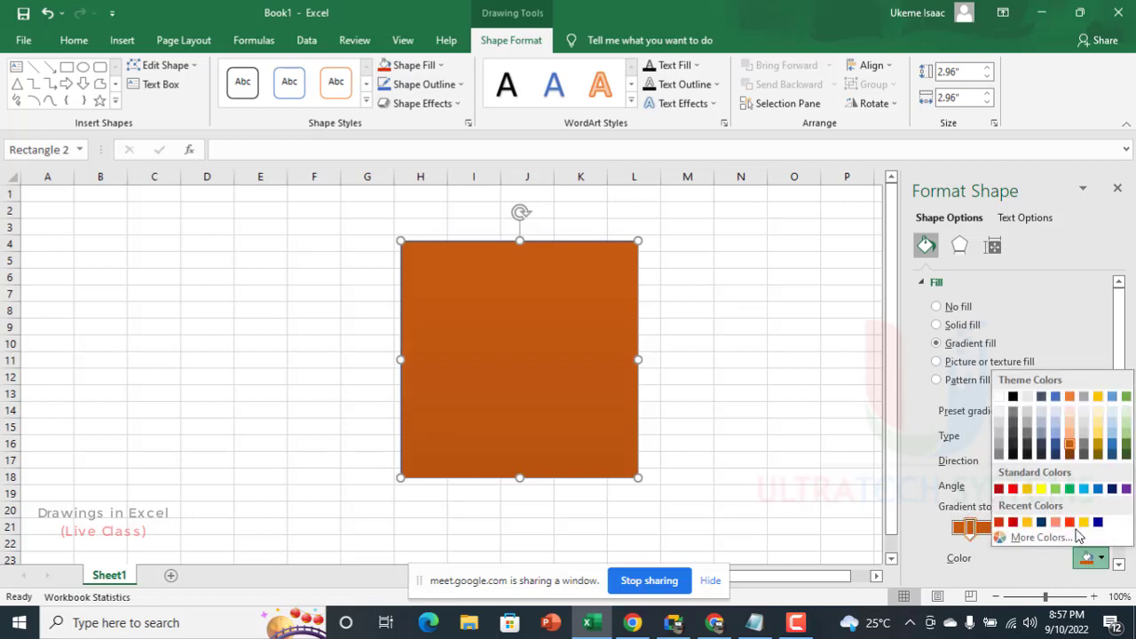
click(1098, 523)
drag(970, 528, 954, 528)
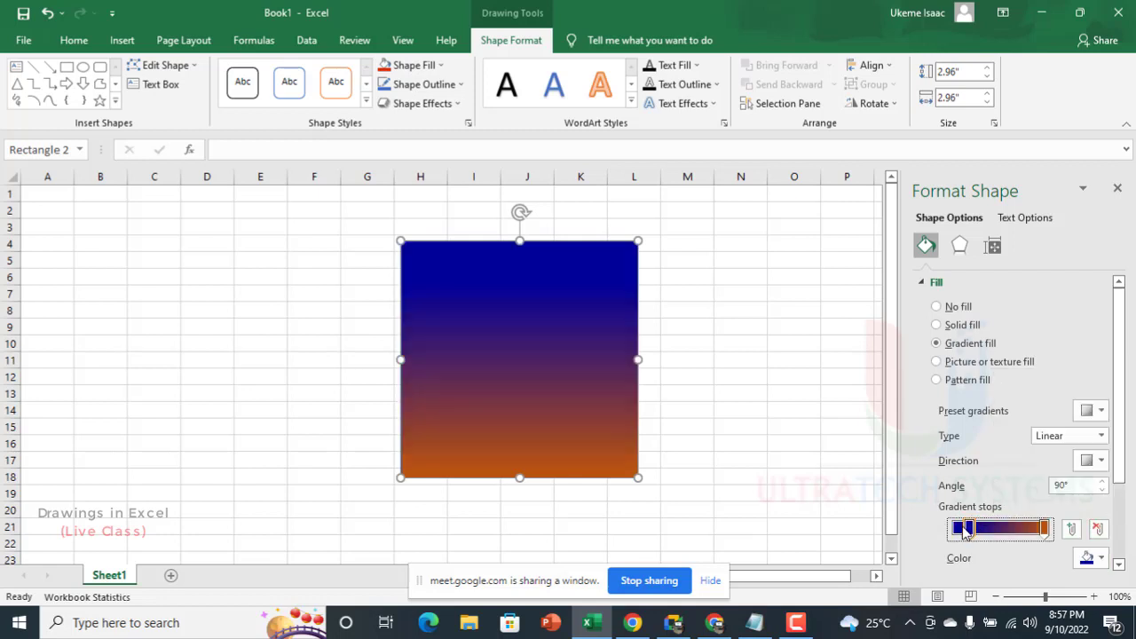
click(1045, 529)
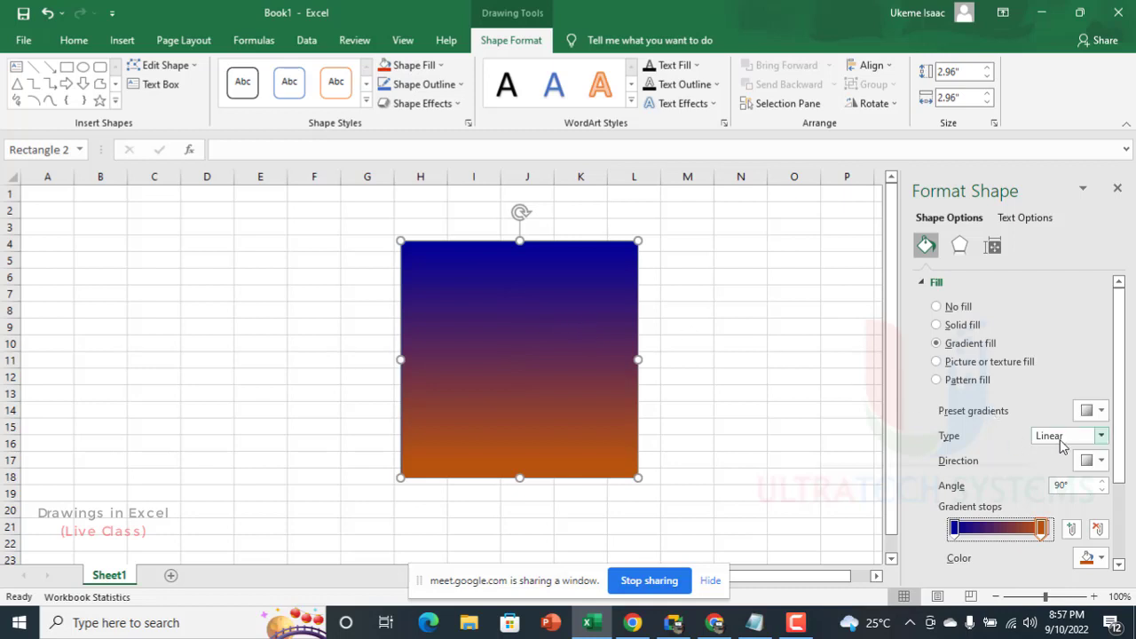
Step: Set the square's gradient type to Radial with a direction radiating from the center
click(1101, 436)
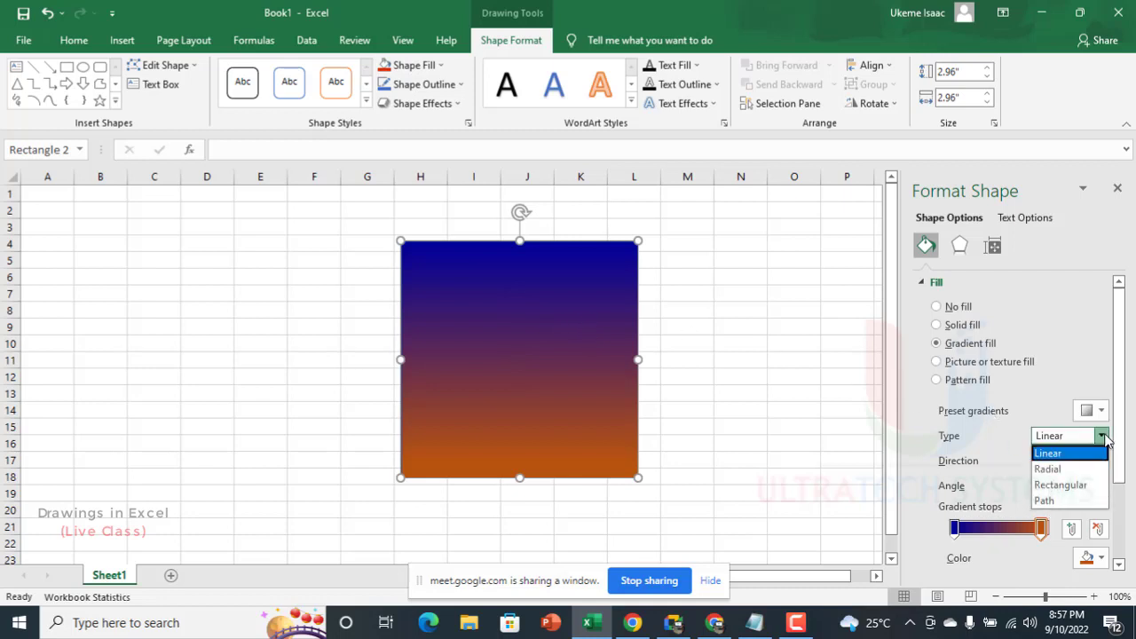
click(1048, 467)
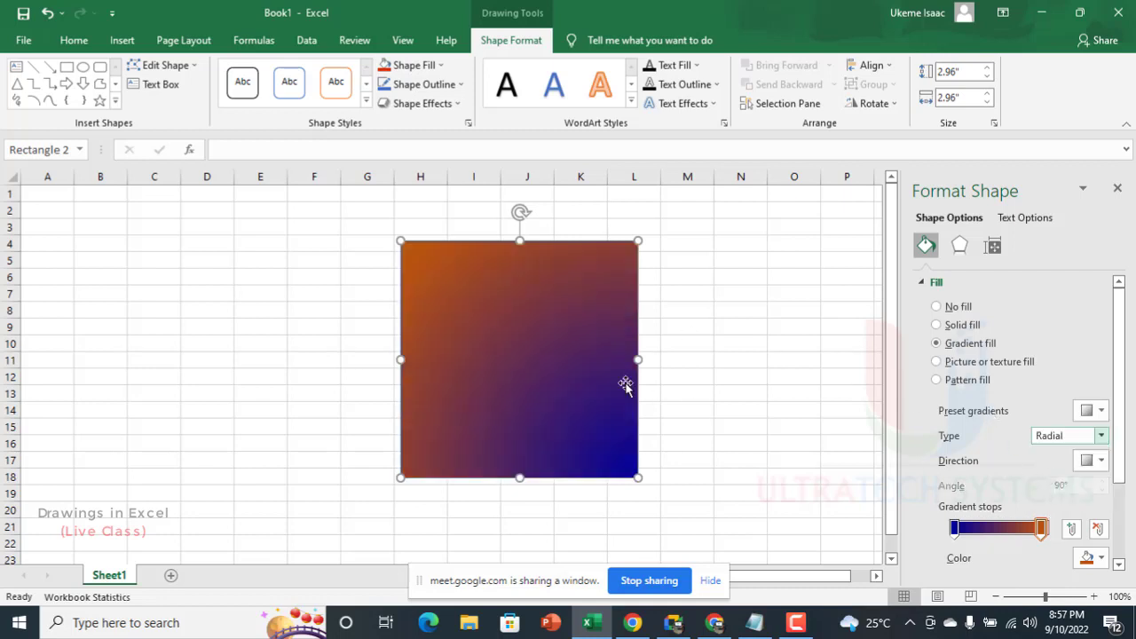
click(1100, 461)
click(1044, 493)
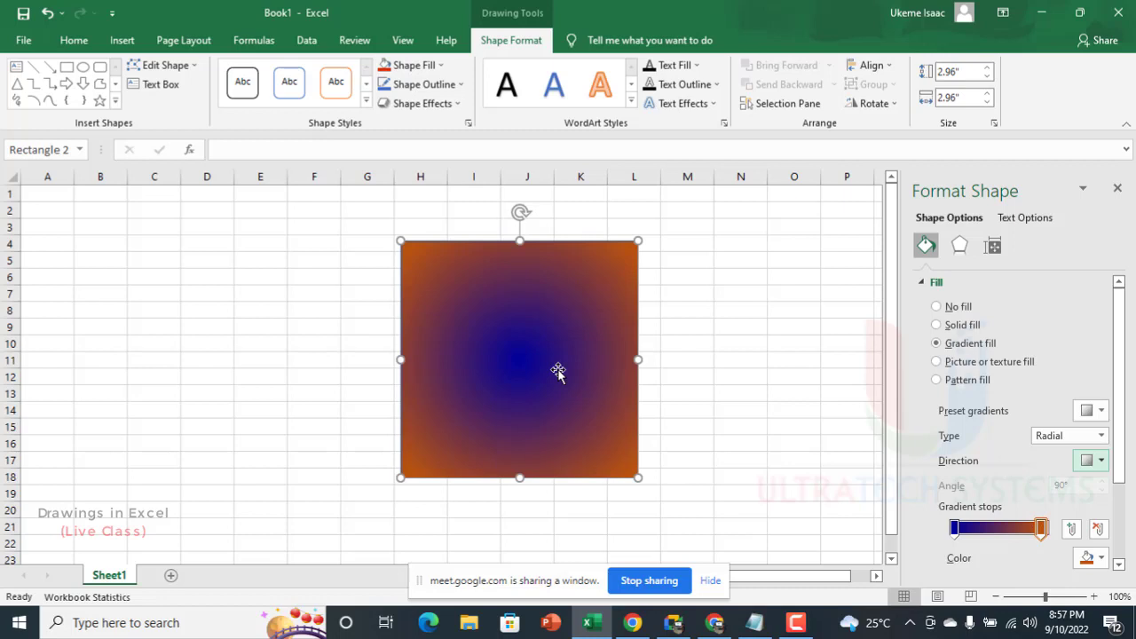
Step: Move the orange gradient stop to the start, add a middle stop in the recent gold color, and position it at 48%
drag(1041, 528, 957, 537)
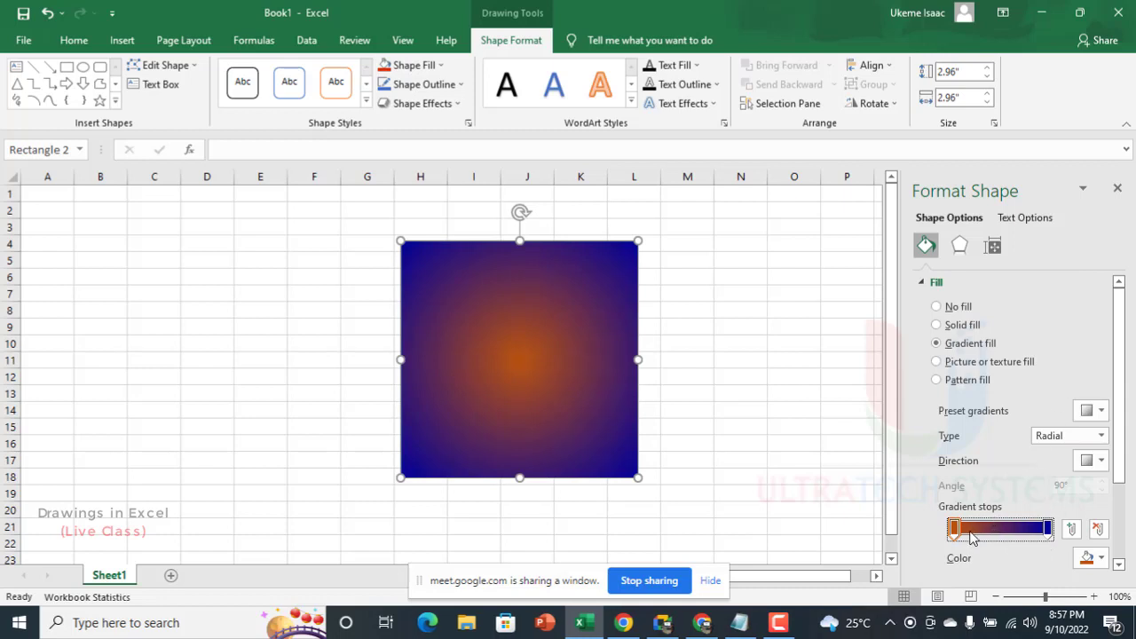
click(998, 526)
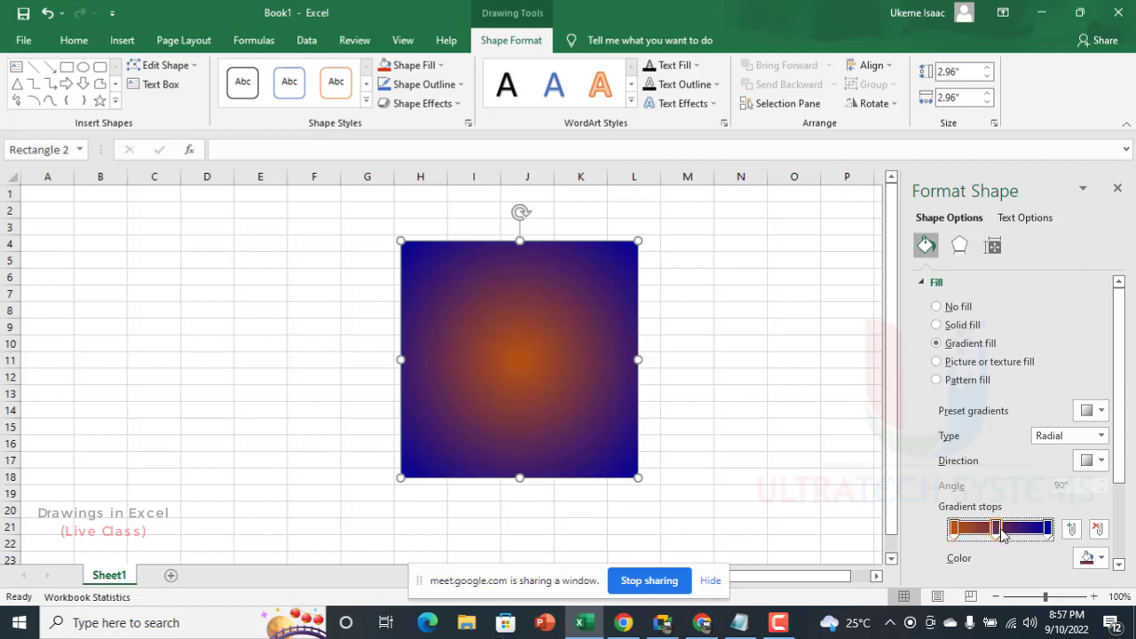
click(1100, 558)
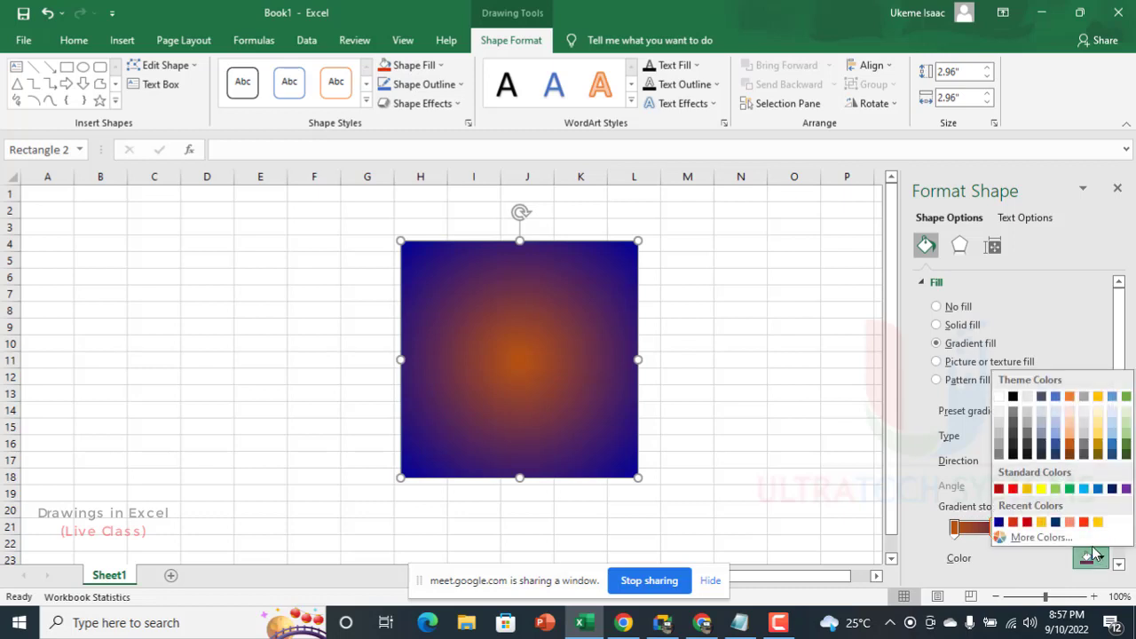
click(1098, 522)
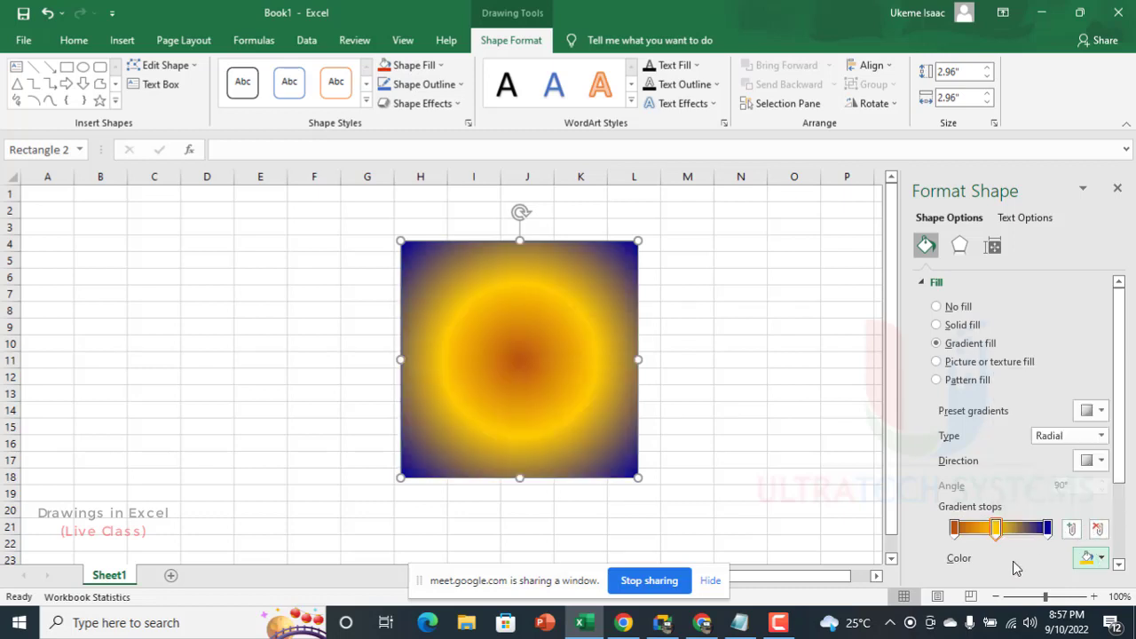
drag(995, 531, 1001, 536)
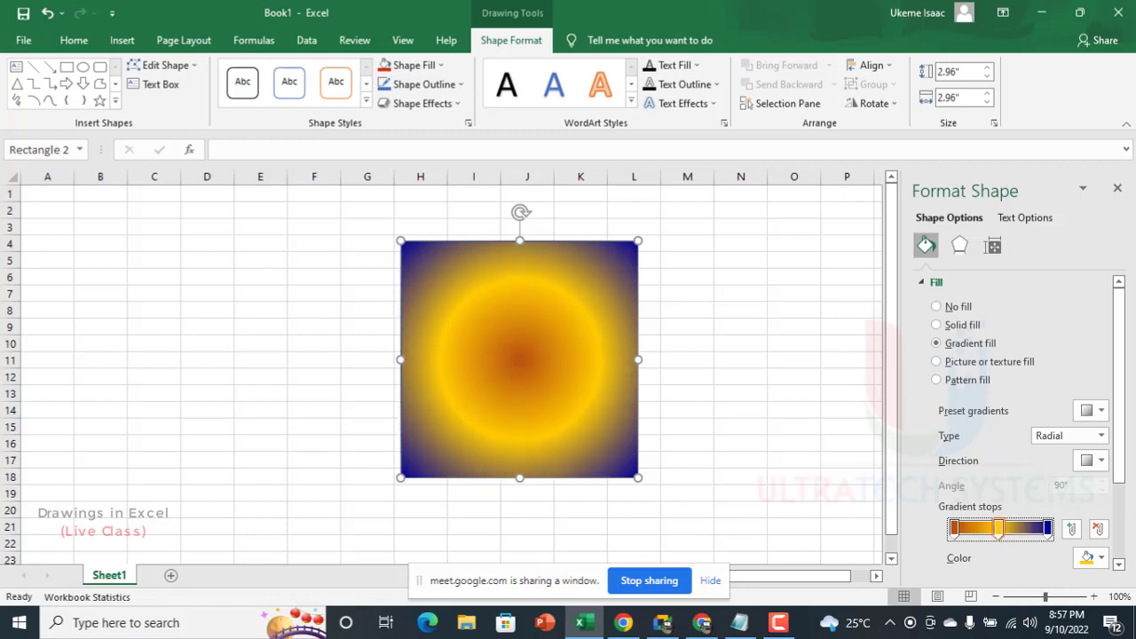
drag(1119, 442, 1135, 529)
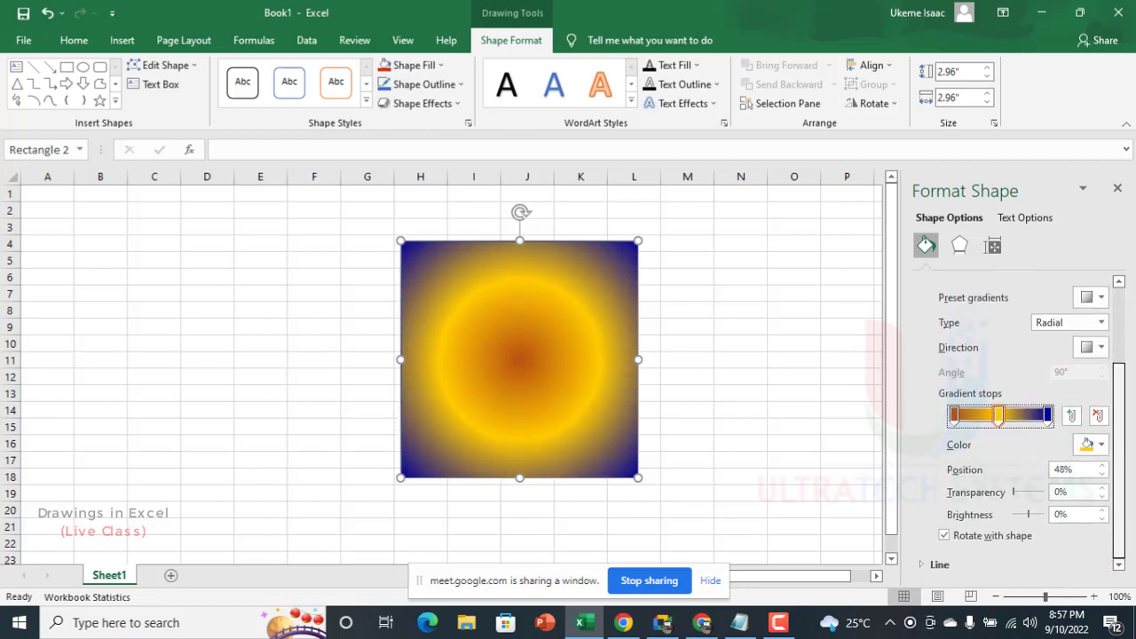
Step: Set the first orange gradient stop's transparency to 27% and move the square over to columns E to I
mouse_move(1017, 496)
mouse_down()
mouse_move(1033, 509)
mouse_move(1016, 510)
mouse_move(1030, 494)
mouse_move(1024, 503)
mouse_up()
click(955, 415)
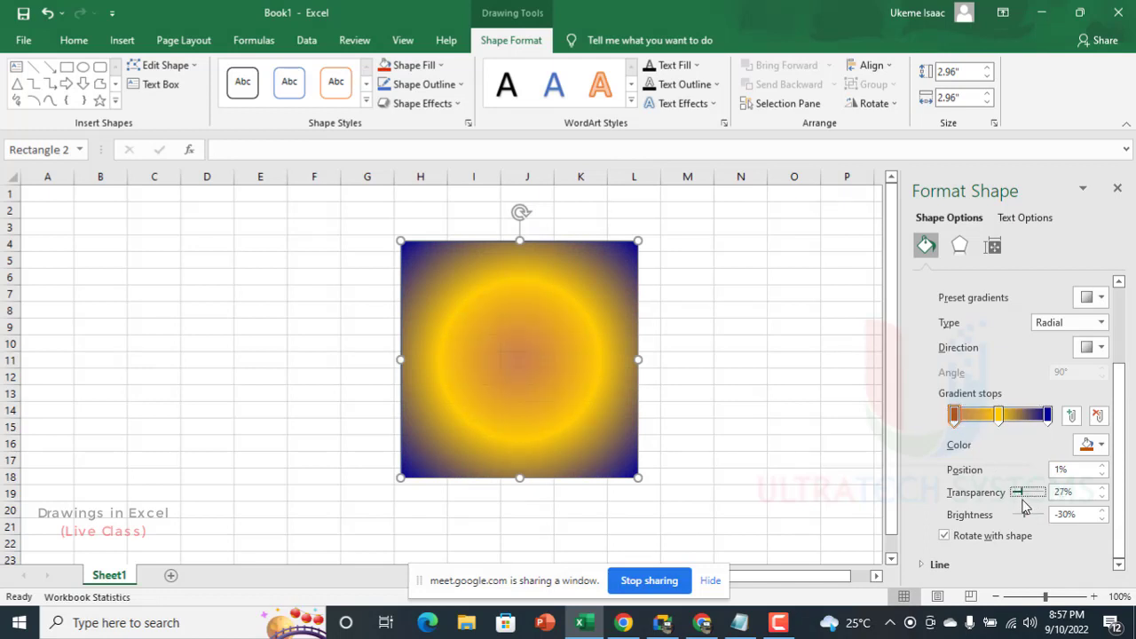
drag(560, 297, 423, 299)
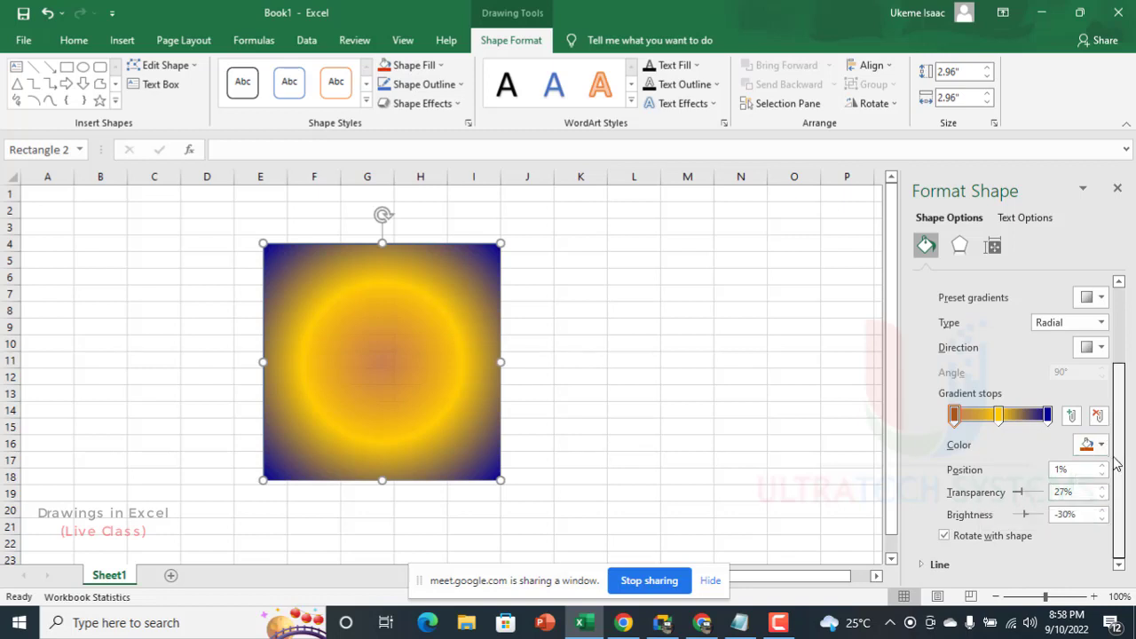
Step: Try the Rectangular, Path and Linear gradient types on the square in turn
click(1095, 347)
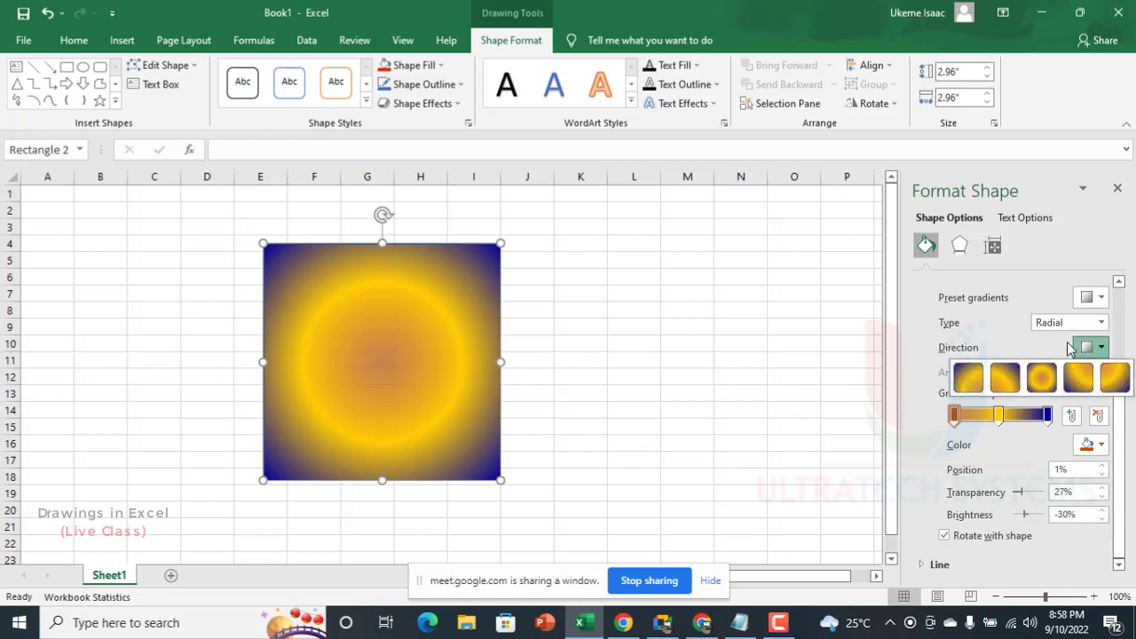
click(1088, 324)
click(1083, 374)
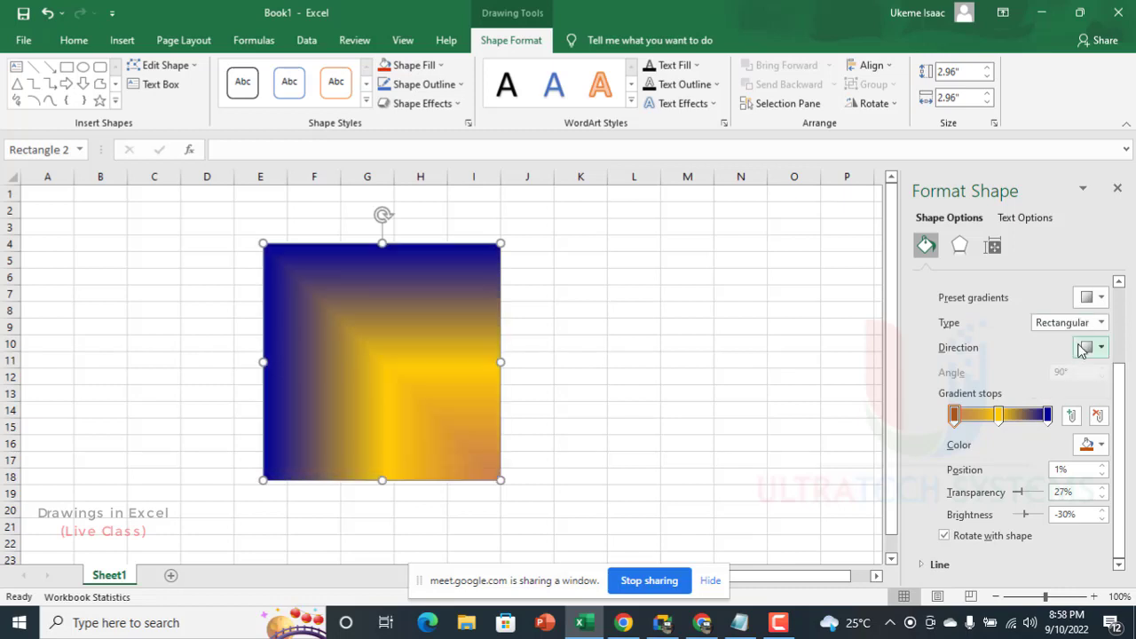
click(1089, 327)
click(1085, 387)
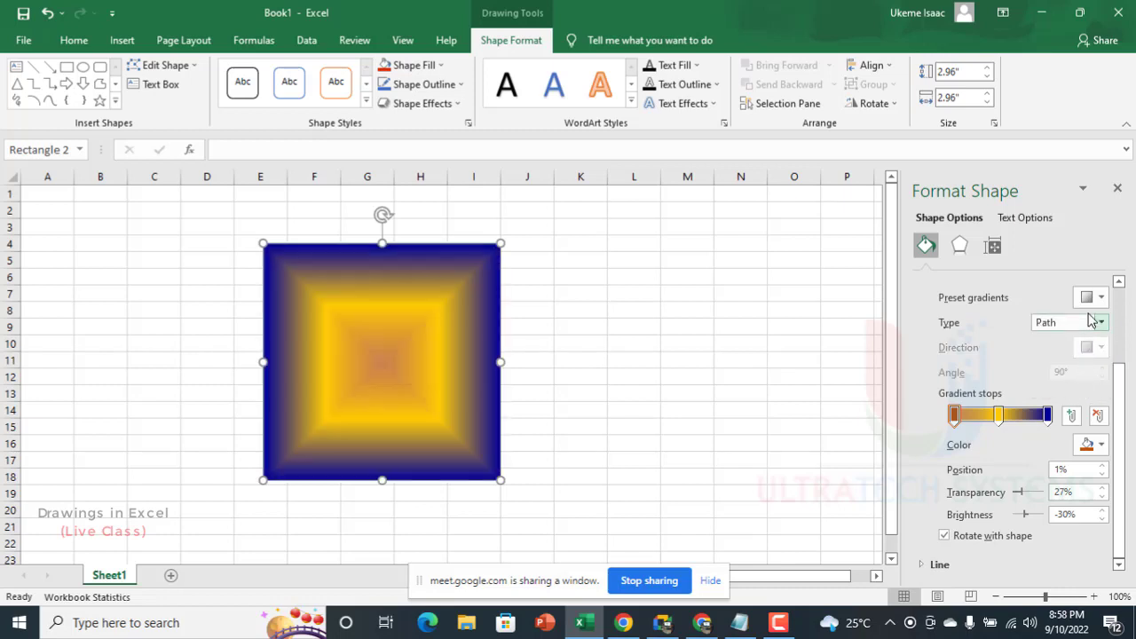
click(1092, 323)
click(1070, 340)
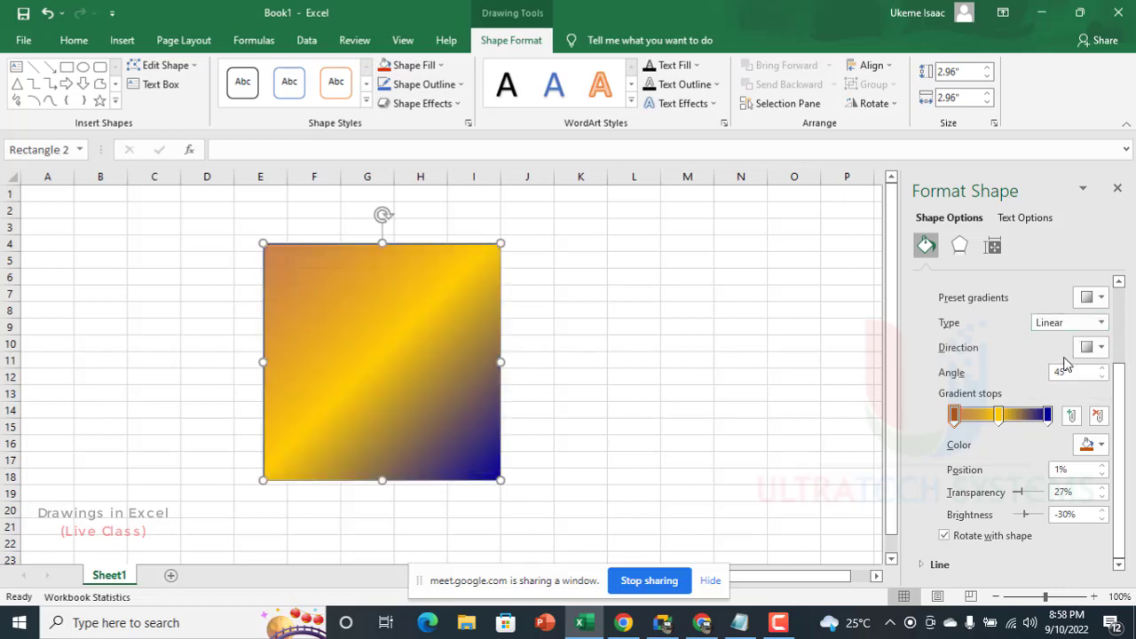
Step: Set the square's gradient type to Radial with the direction radiating from the center
click(1078, 325)
click(1070, 355)
click(1095, 347)
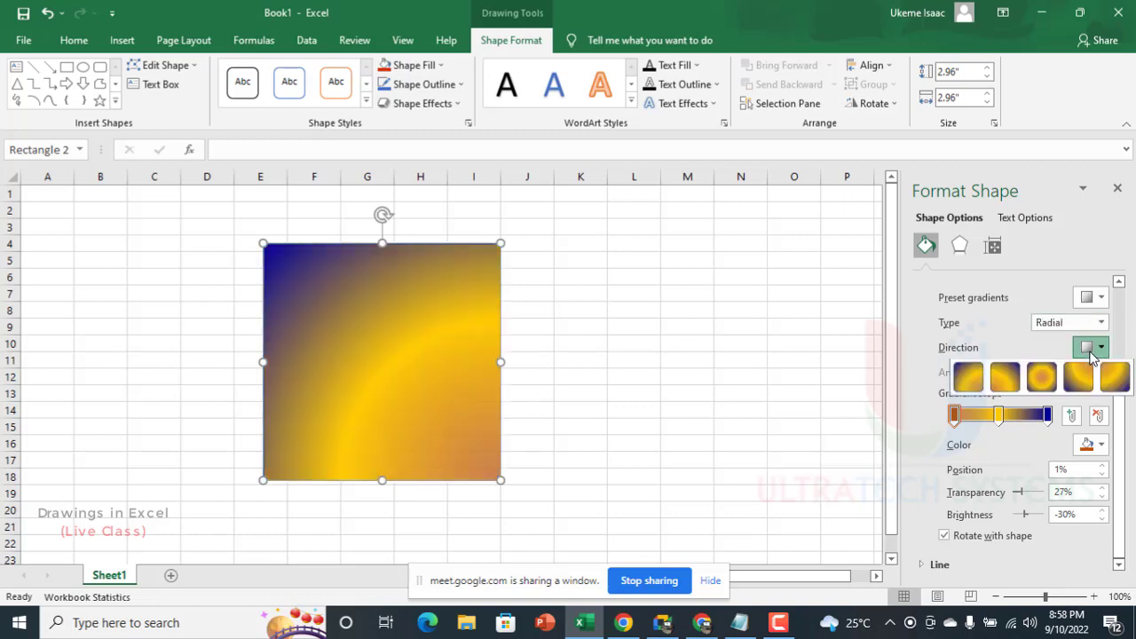
click(1043, 377)
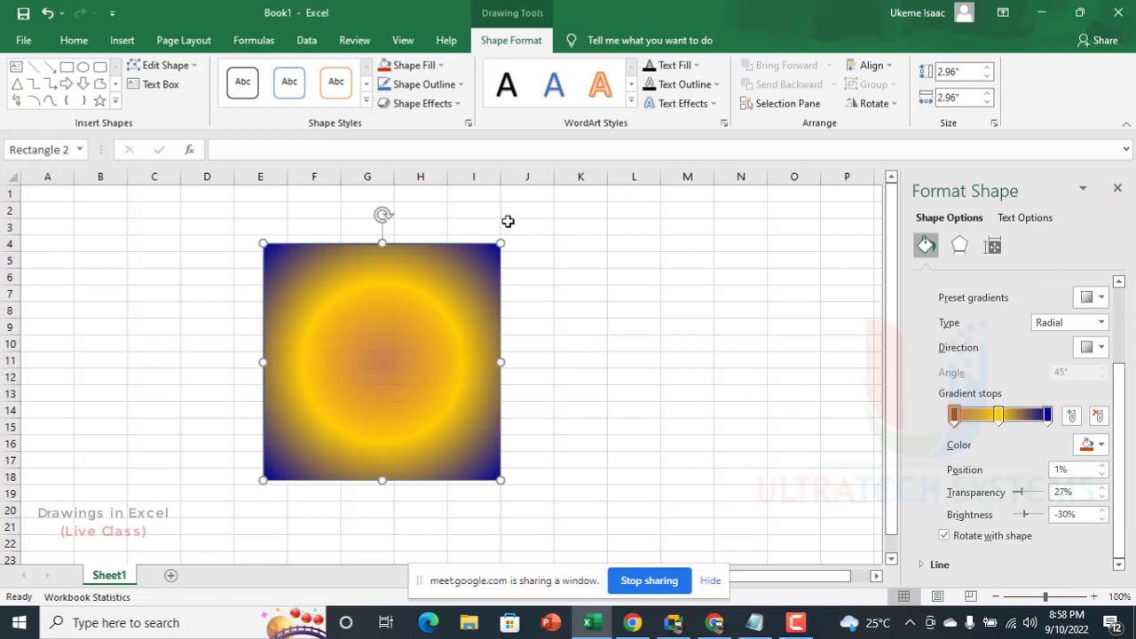
Step: Delete the gradient square and draw a rectangle about 2.34" high and 3.21" wide in columns F to J
key(Delete)
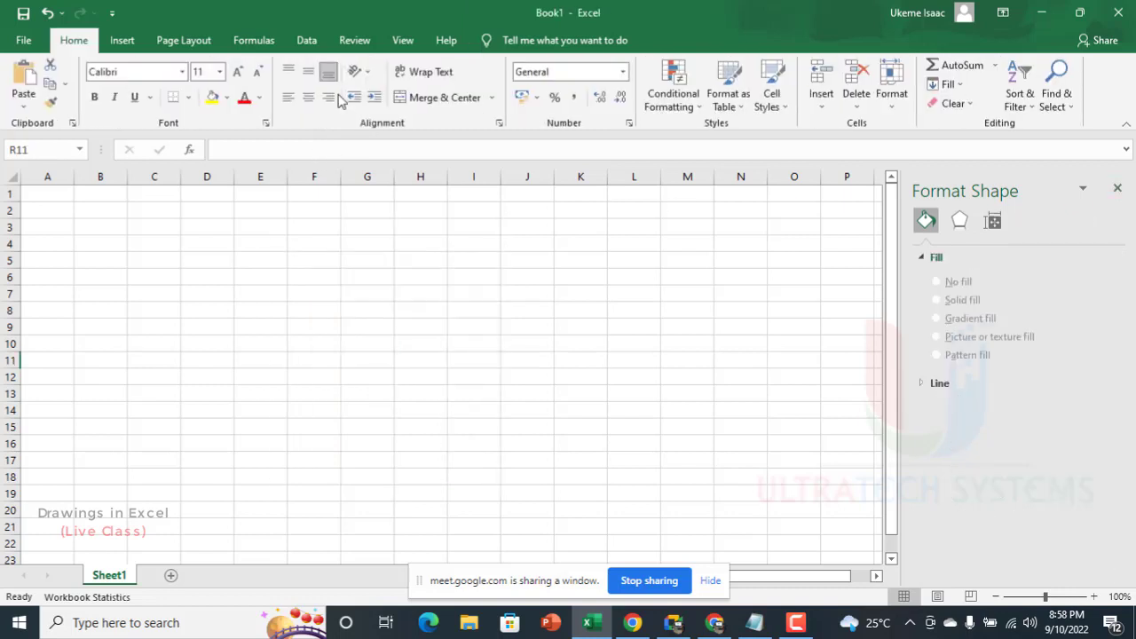
click(129, 41)
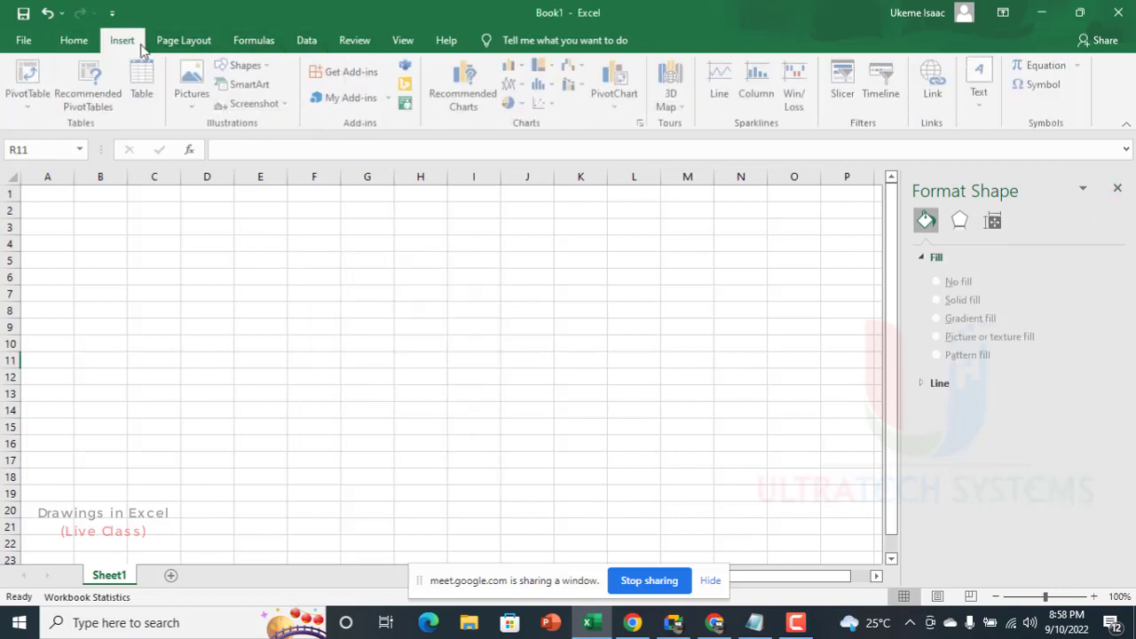
click(252, 84)
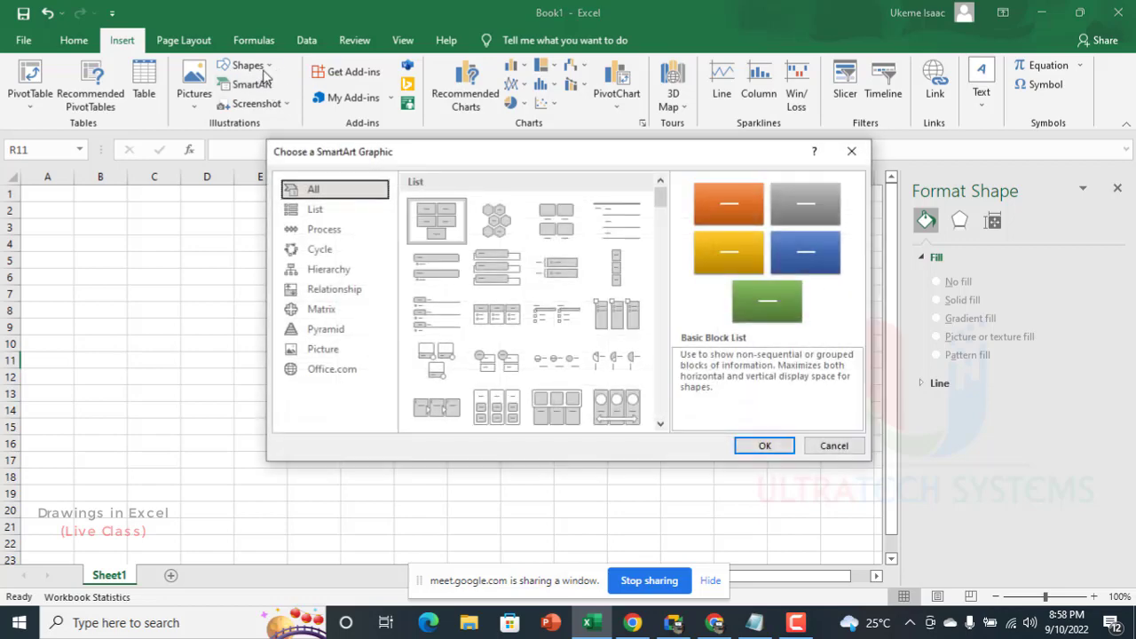
key(Escape)
click(248, 65)
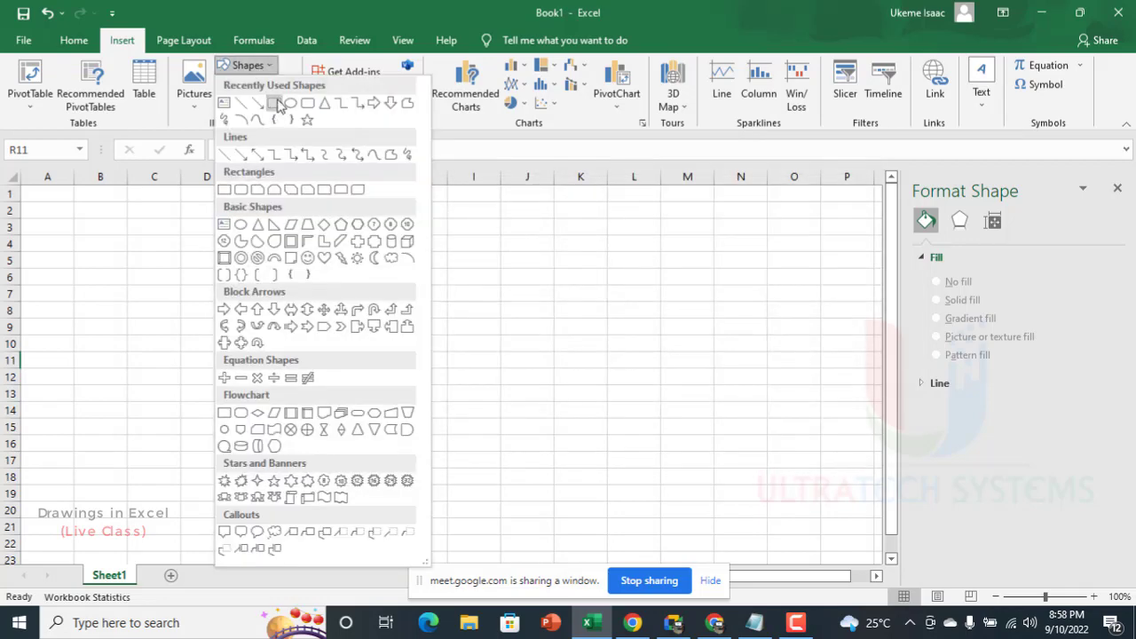
click(277, 105)
drag(308, 268, 566, 455)
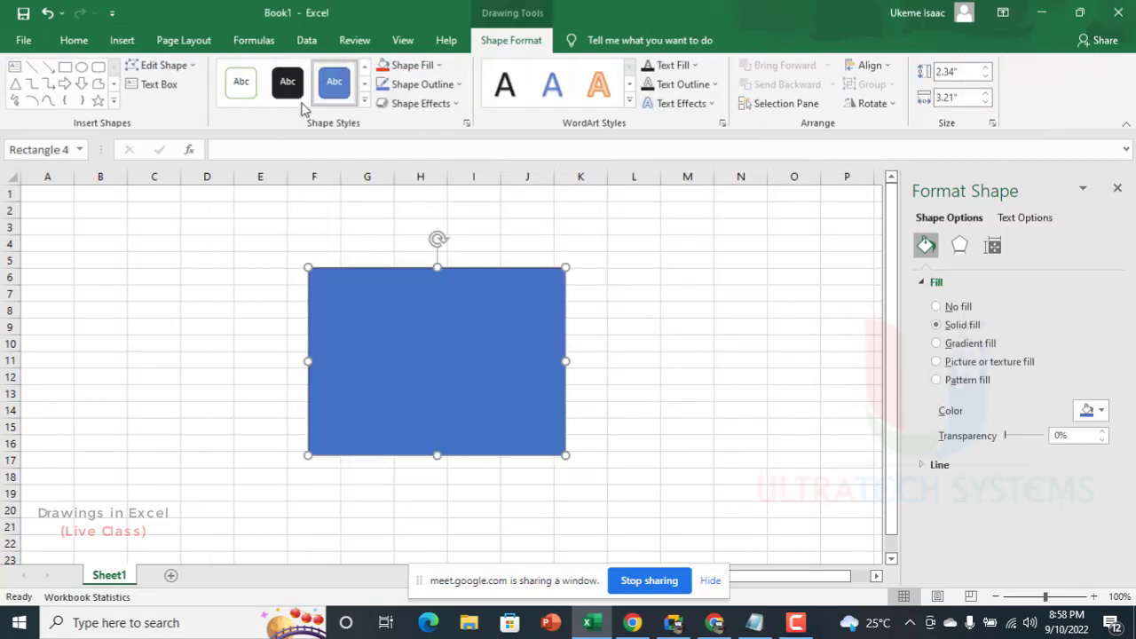
Step: Fill the rectangle with the white marble texture and move it slightly down so it starts around row 7
click(427, 68)
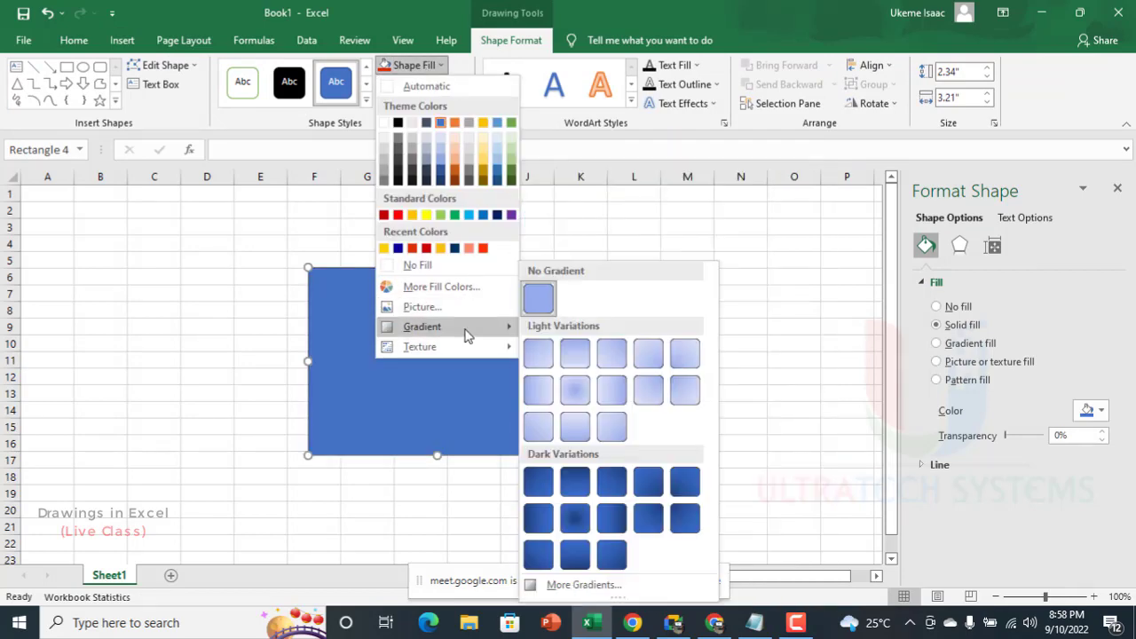
mouse_move(467, 347)
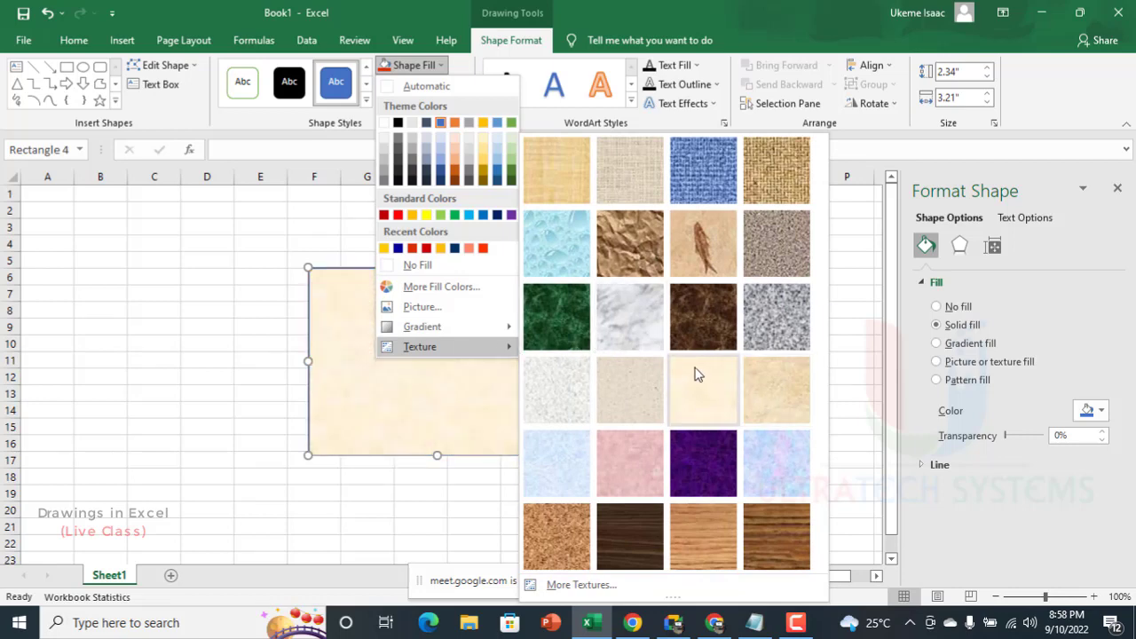
click(639, 323)
mouse_move(432, 349)
mouse_down()
mouse_move(293, 348)
mouse_move(356, 371)
mouse_move(429, 365)
mouse_up()
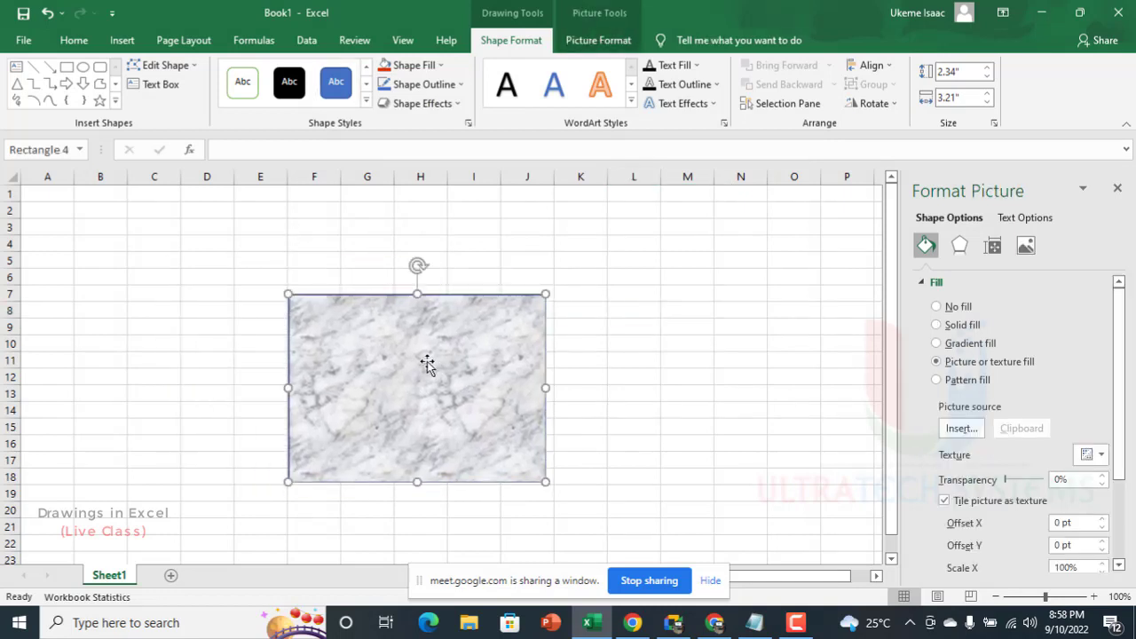
Step: Delete the textured rectangle and enter the headers Team A in A1 and Team B in B1
key(Delete)
click(178, 228)
ctrl+scroll(119, 244, up, 5)
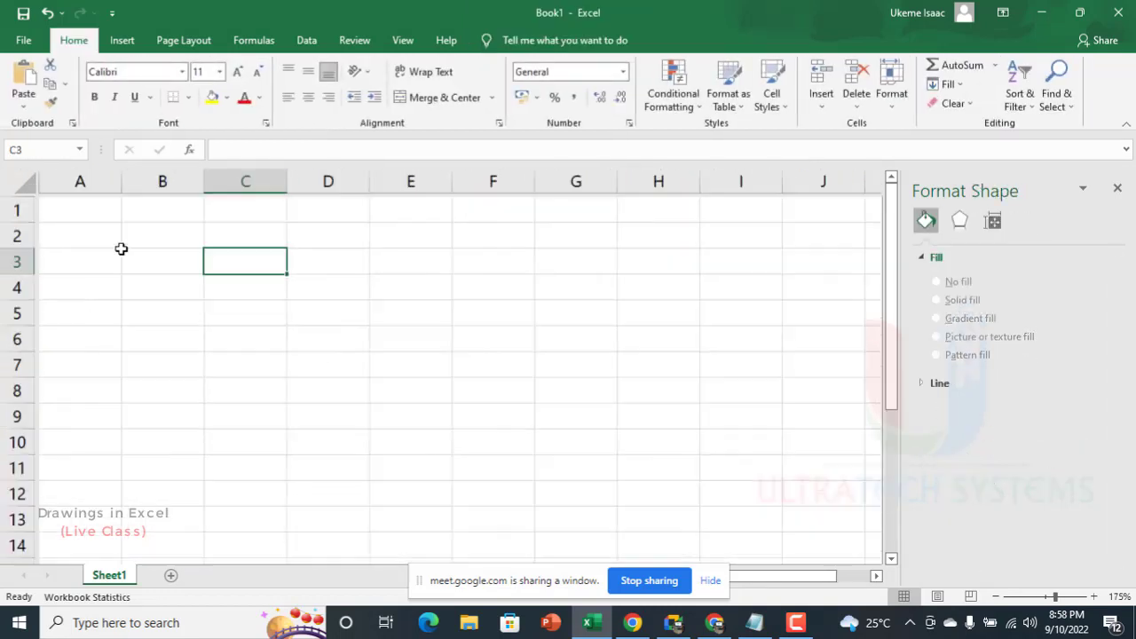
click(92, 216)
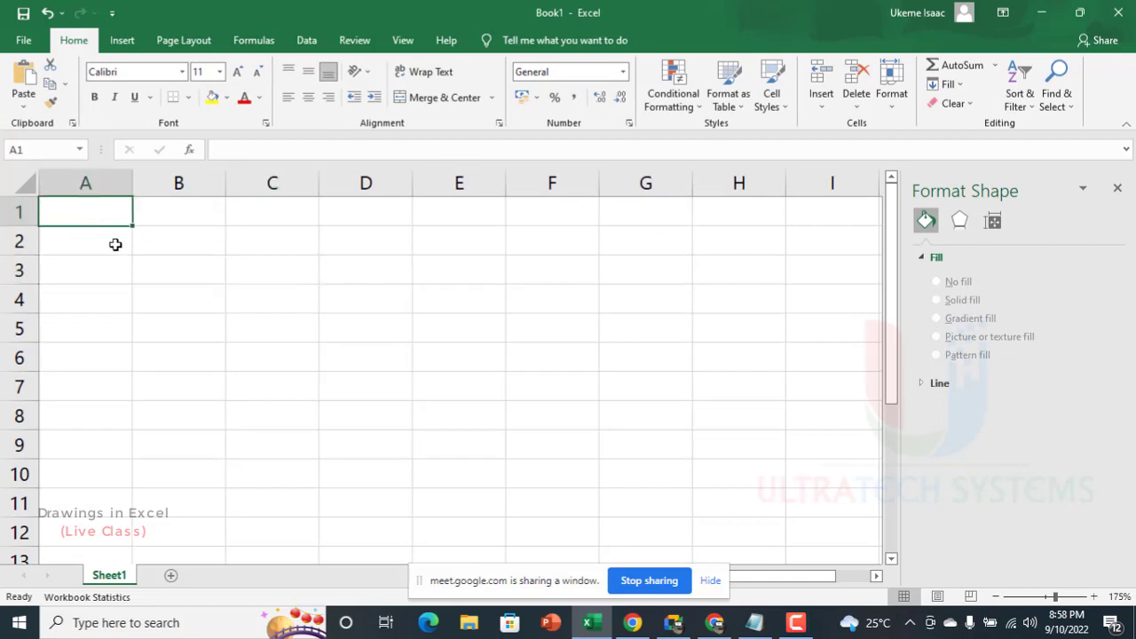
text(Team A)
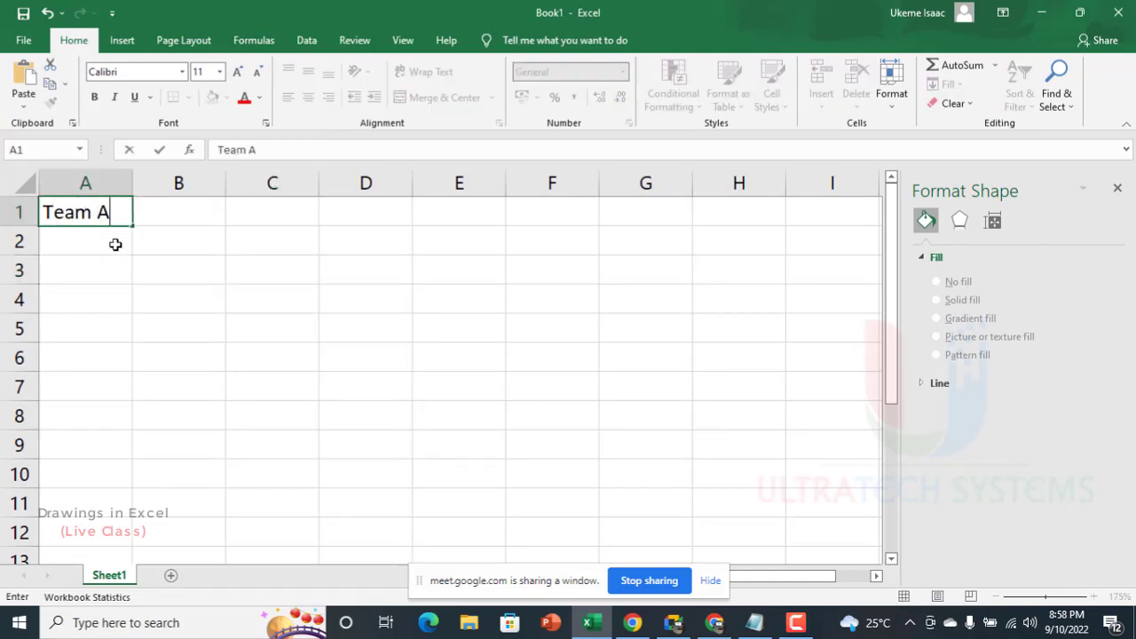
key(Tab)
text(Team B)
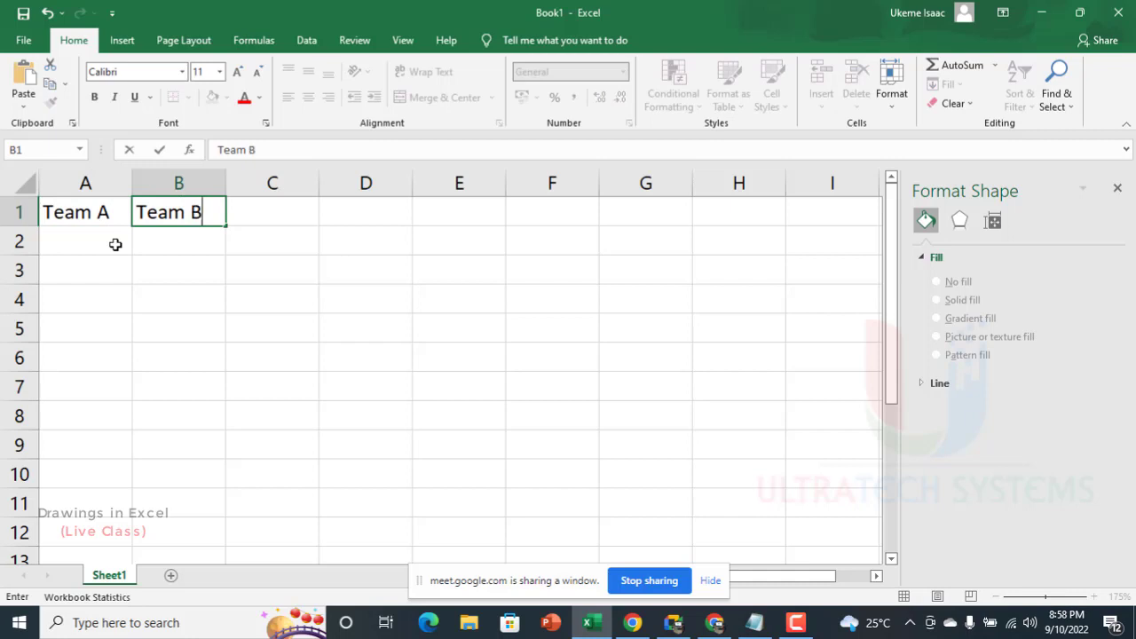
Step: Enter the formula =RANDBETWEEN(10,56) in cell A2 under Team A
click(76, 231)
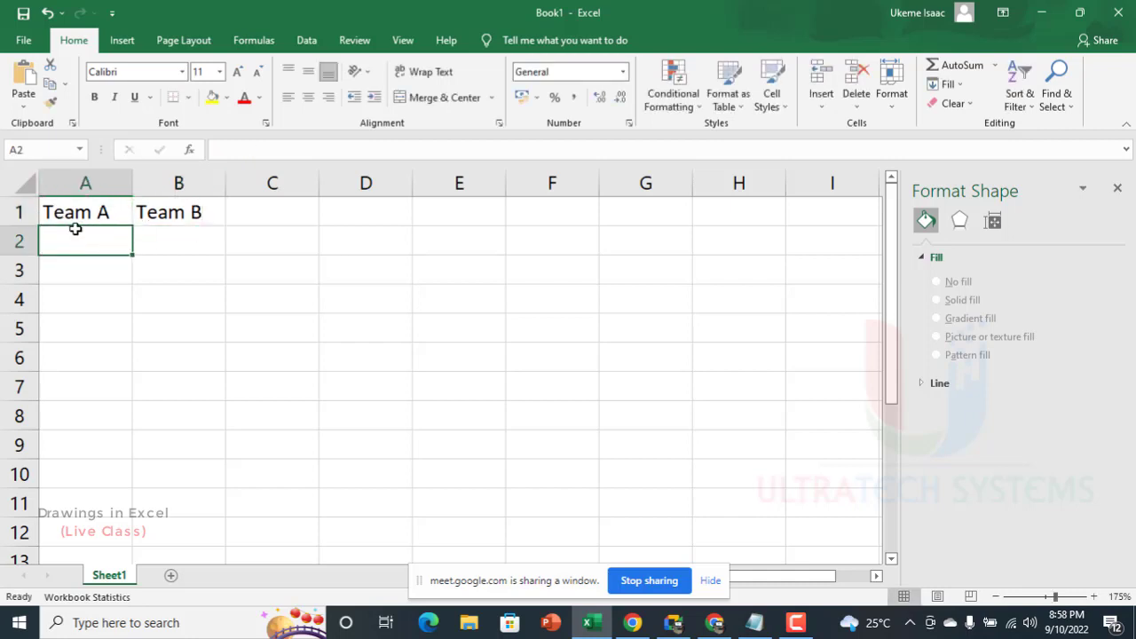
text(=rand)
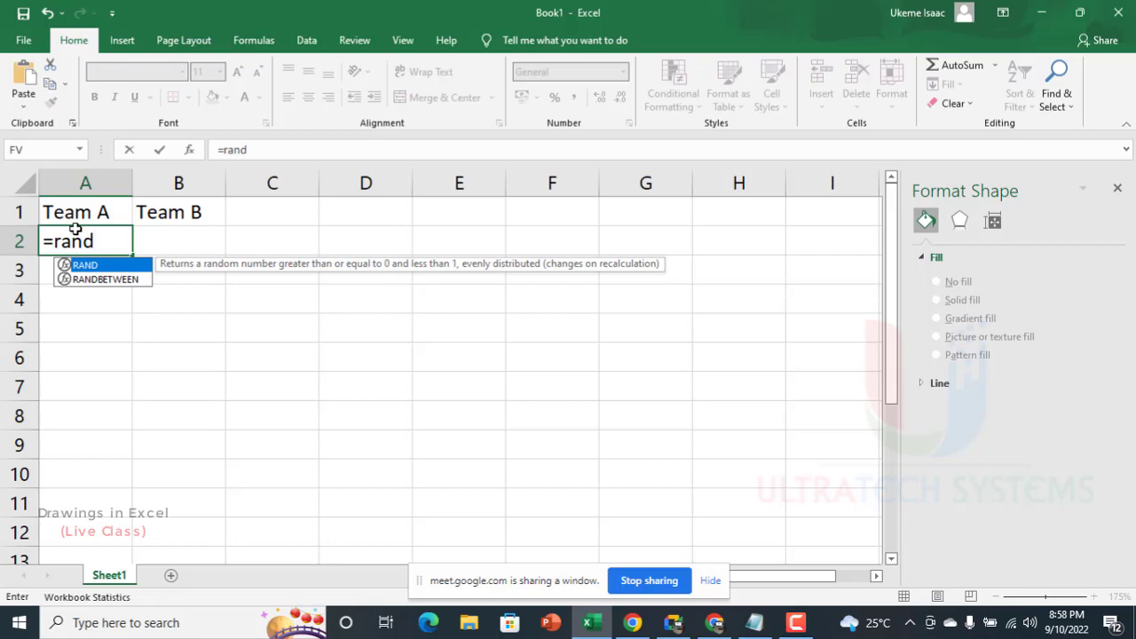
key(Down)
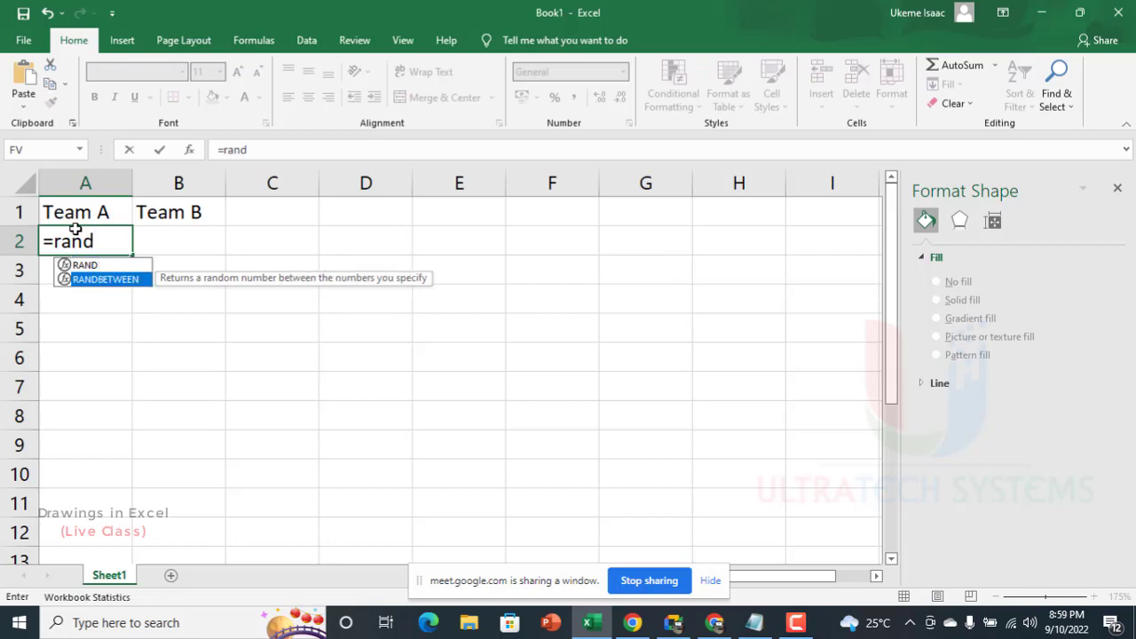
key(Tab)
text(1,)
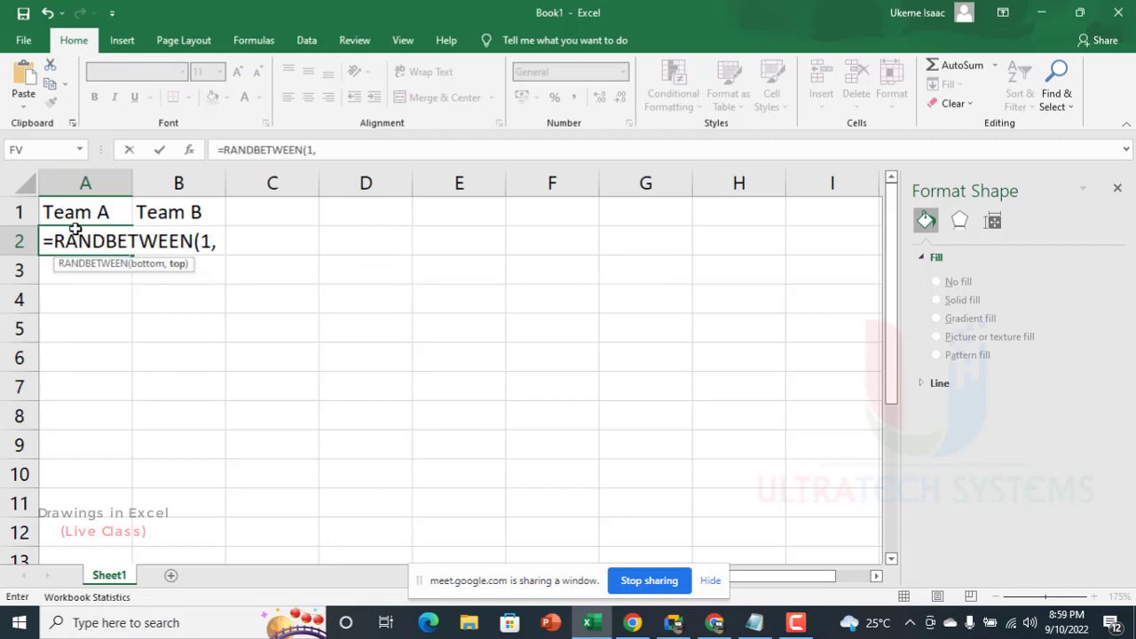
text(56)
key(BackSpace)
key(BackSpace)
key(BackSpace)
key(BackSpace)
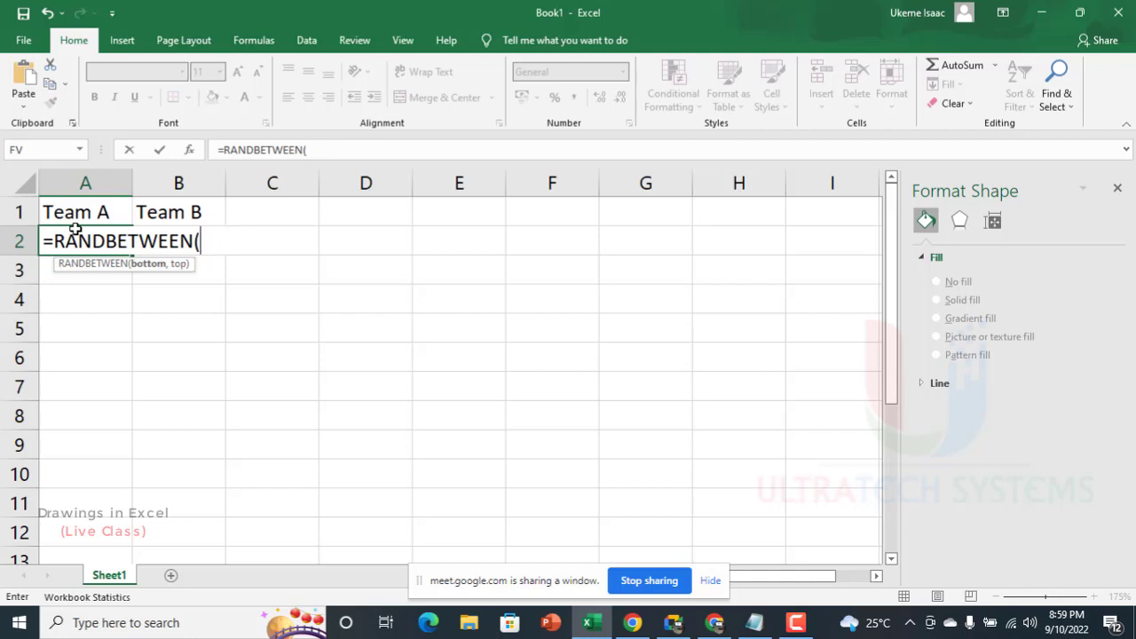
text(10,5)
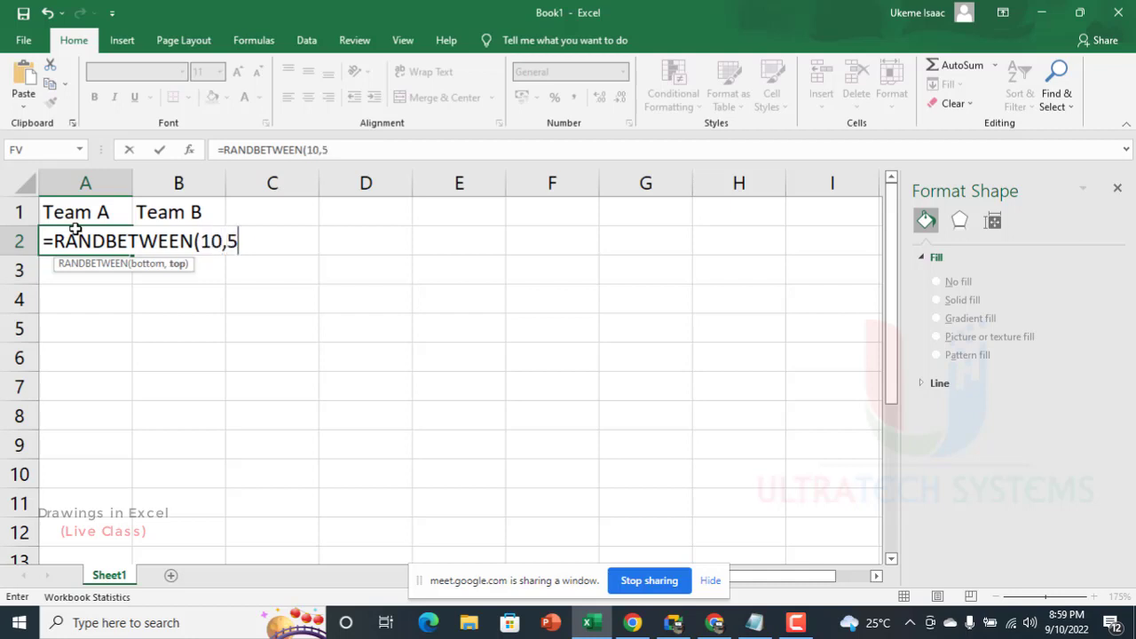
text(6)
key(Return)
Step: Copy the random number formula from A2 down the Team A column through A12
click(107, 247)
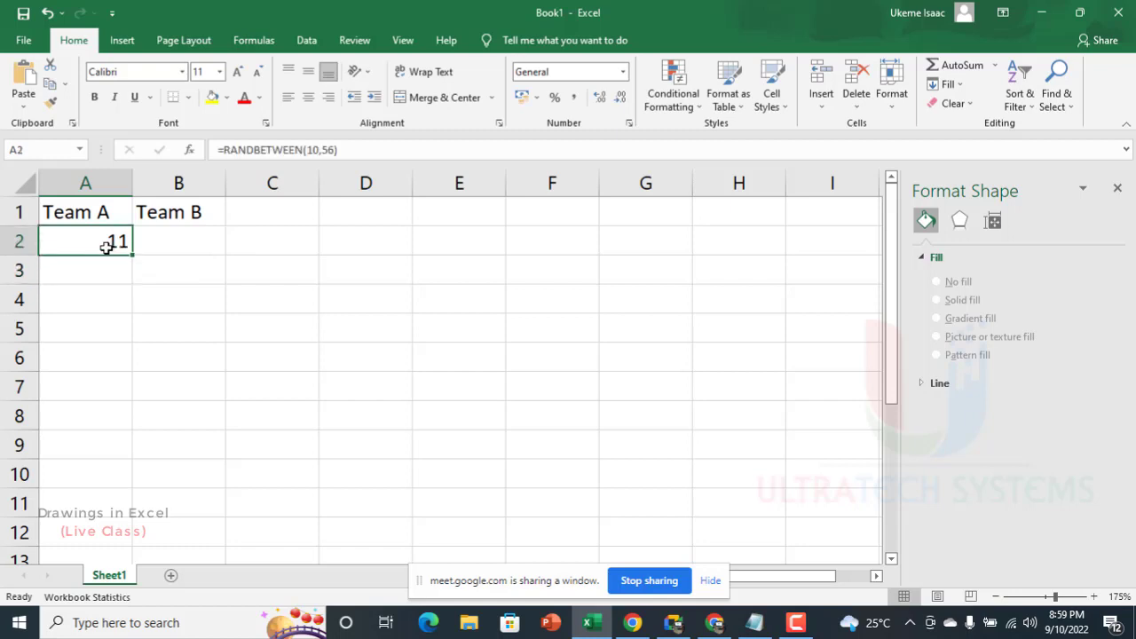
key(ctrl+c)
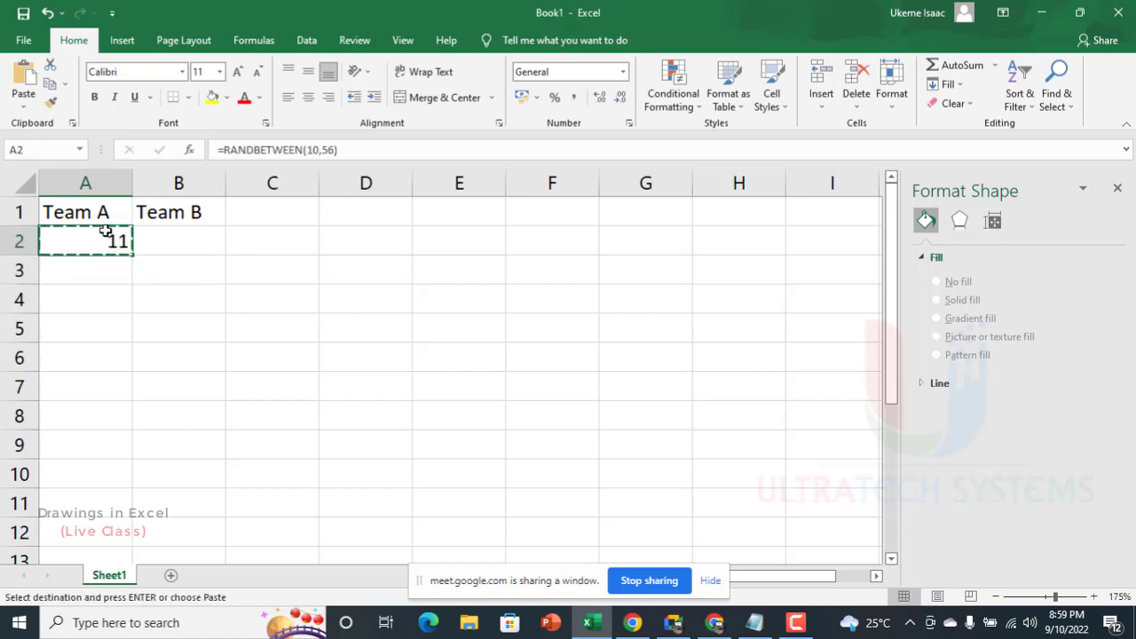
drag(104, 227, 105, 231)
key(shift+Down)
key(shift+Down)
key(shift+Down)
key(shift+Down)
key(shift+Down)
key(shift+Down)
key(shift+Down)
key(shift+Down)
key(shift+Down)
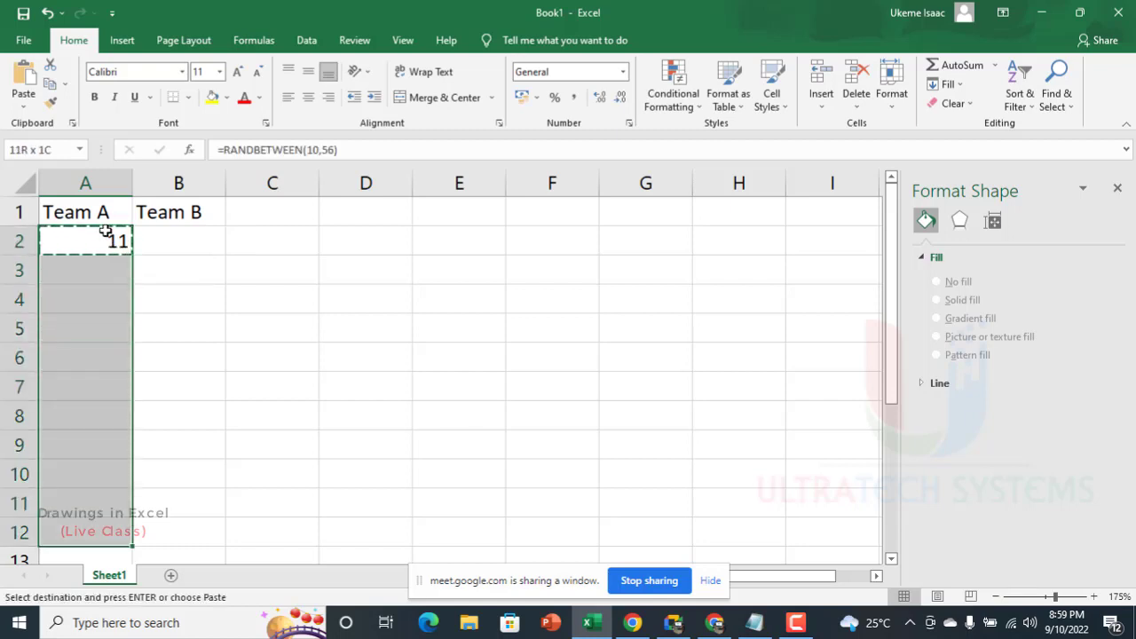
key(Return)
key(ctrl+v)
click(191, 223)
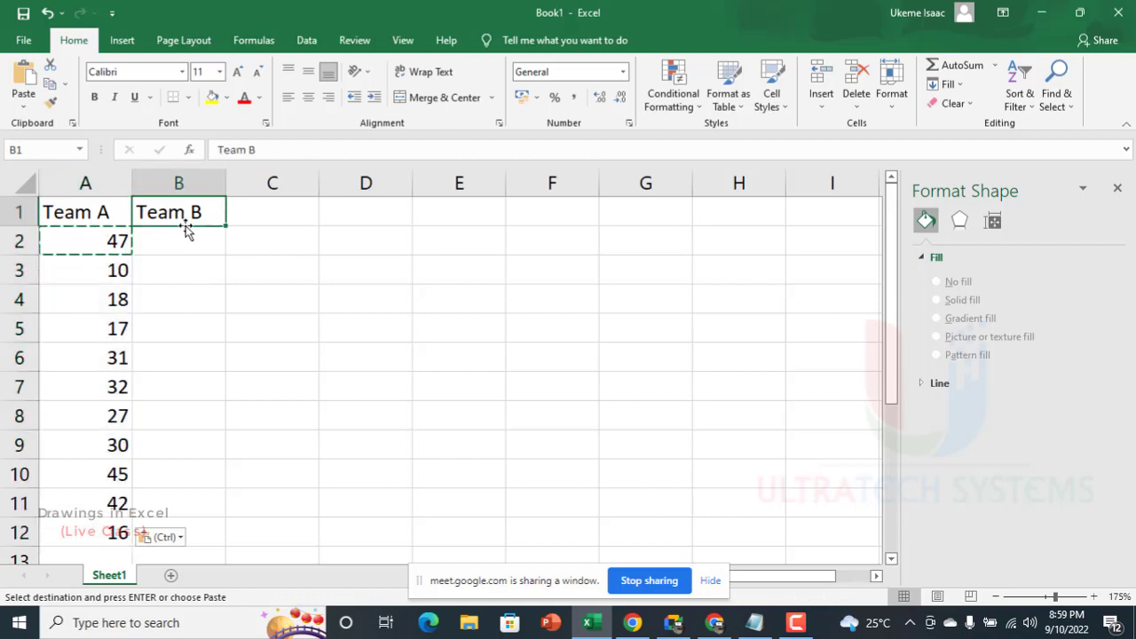
Step: Enter the formula =RAND() in B2 and copy it down the Team B column through B12
click(180, 247)
text(=rand)
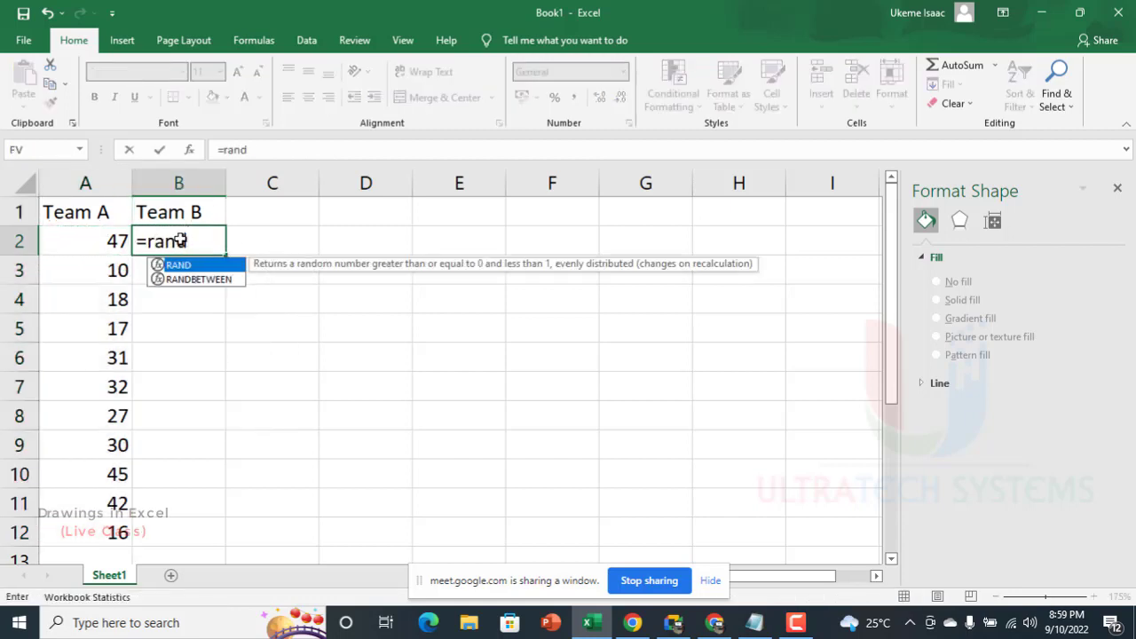
key(Tab)
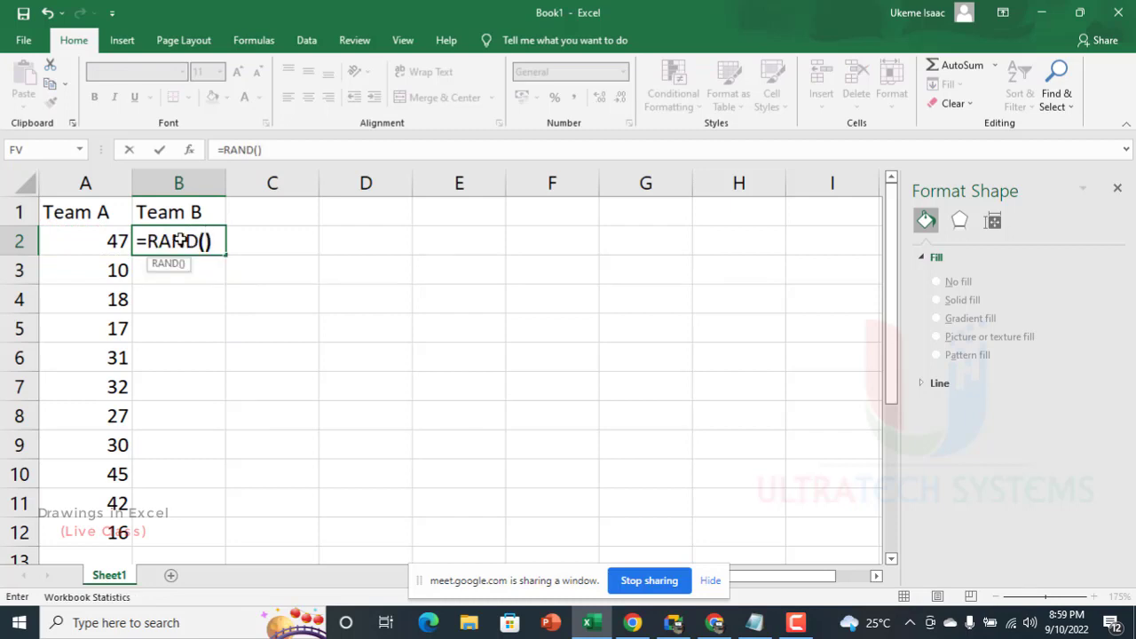
key(Return)
click(122, 240)
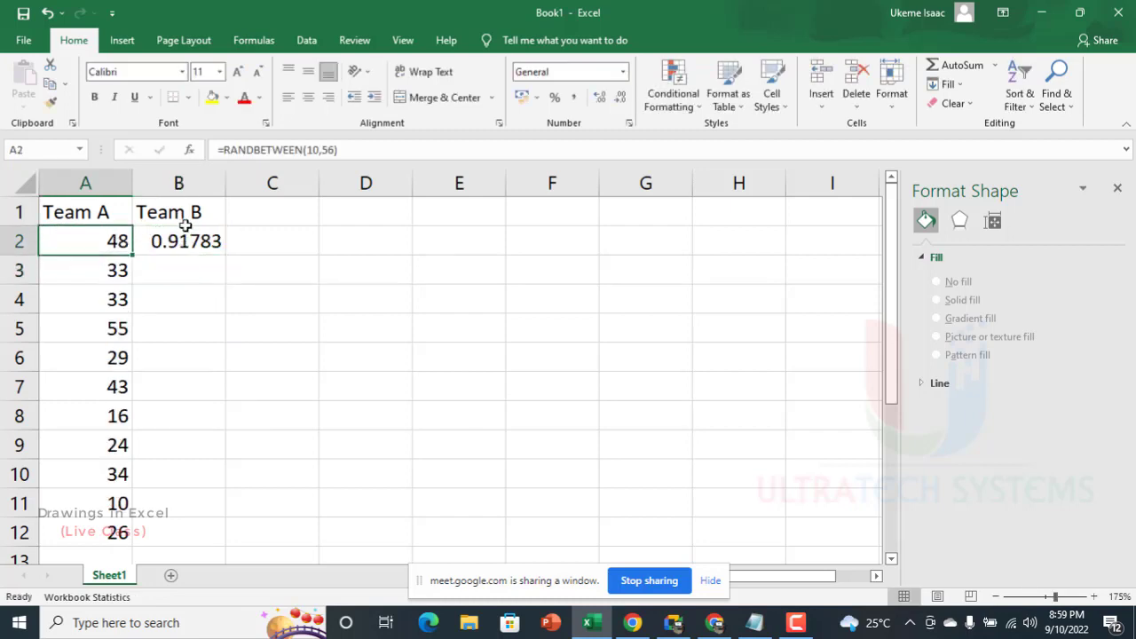
click(189, 238)
double_click(226, 255)
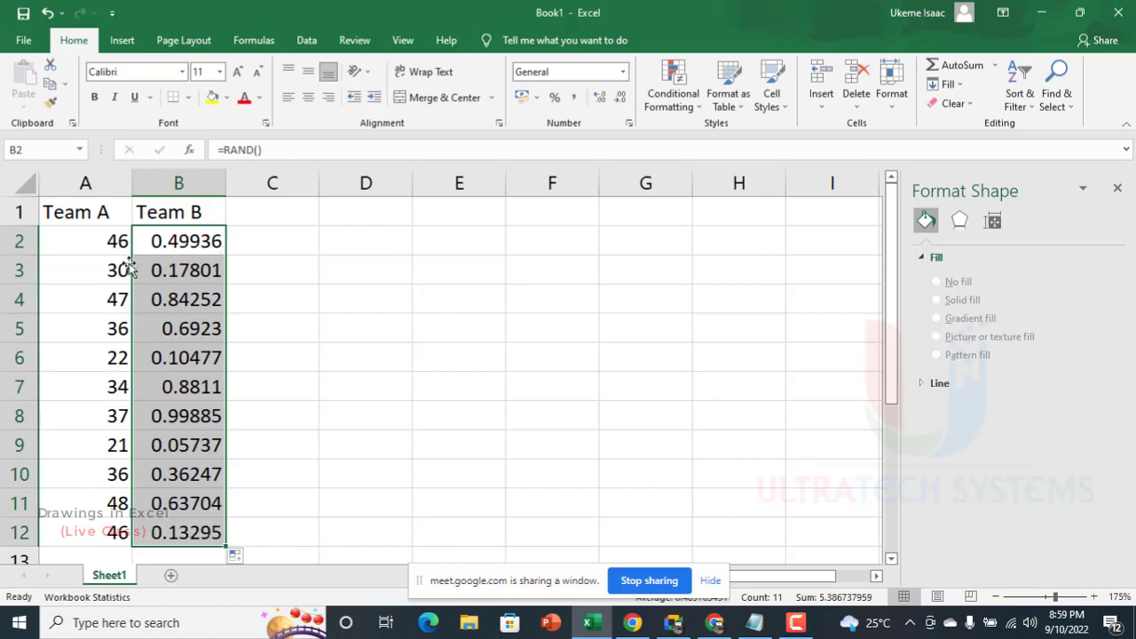
Step: Insert the recommended Scatter chart for A1:B12 and move it beside the data so it starts around cell D2
drag(71, 213, 195, 533)
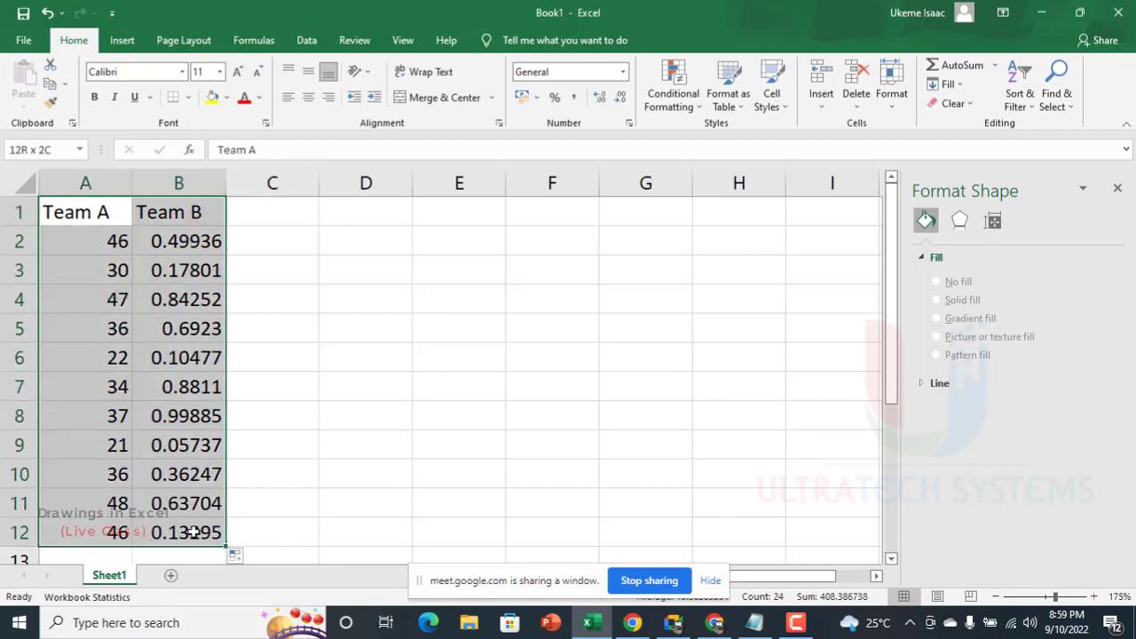
click(122, 41)
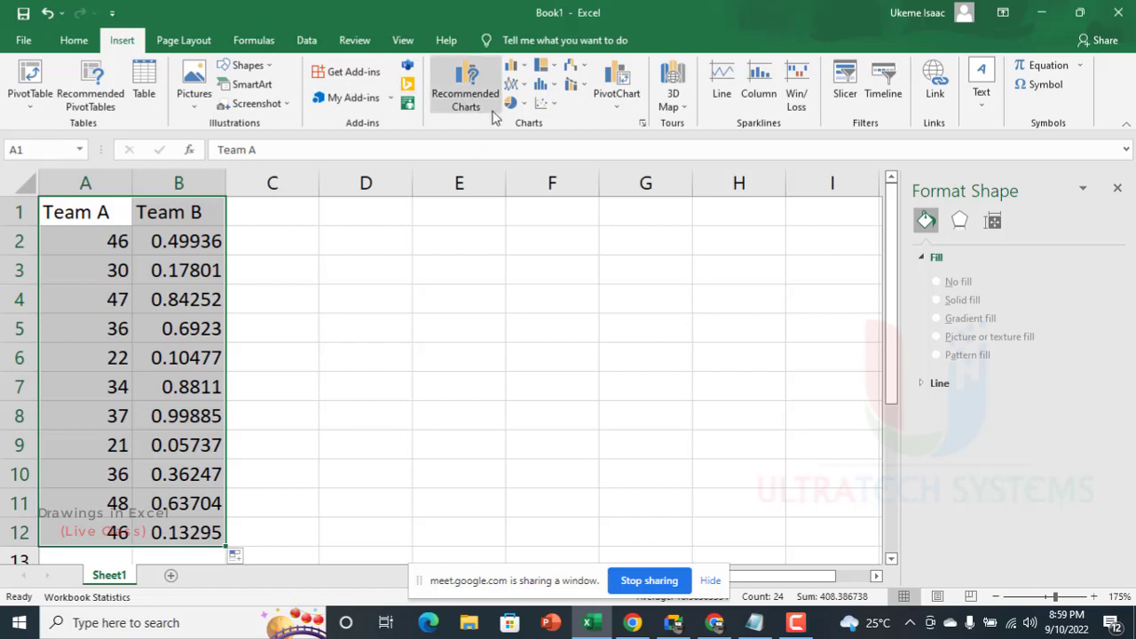
click(460, 105)
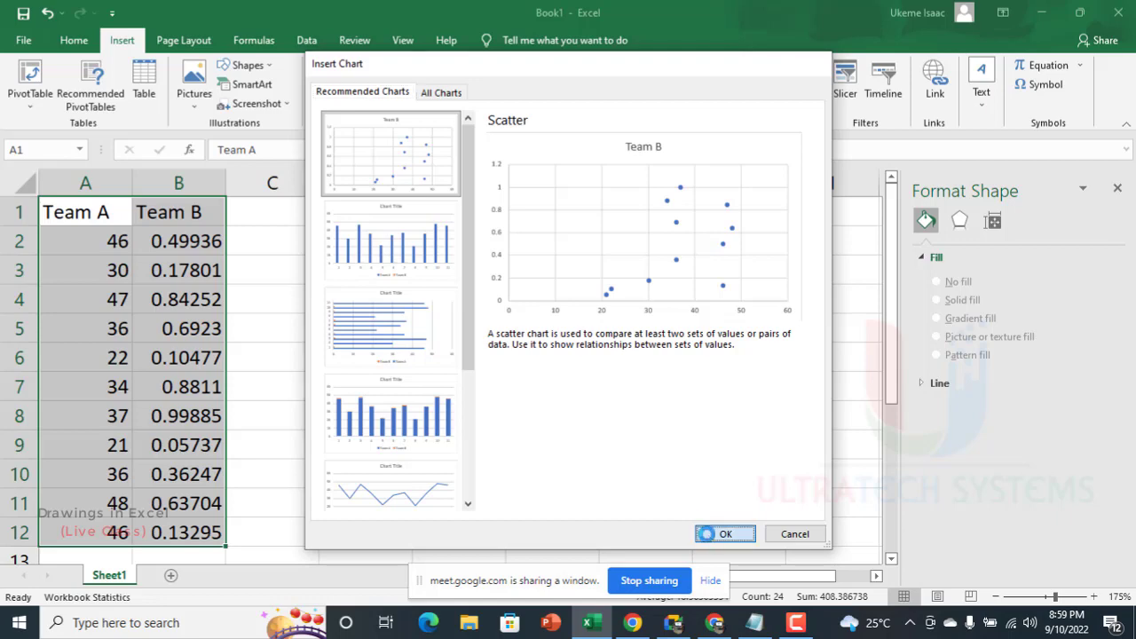
click(723, 533)
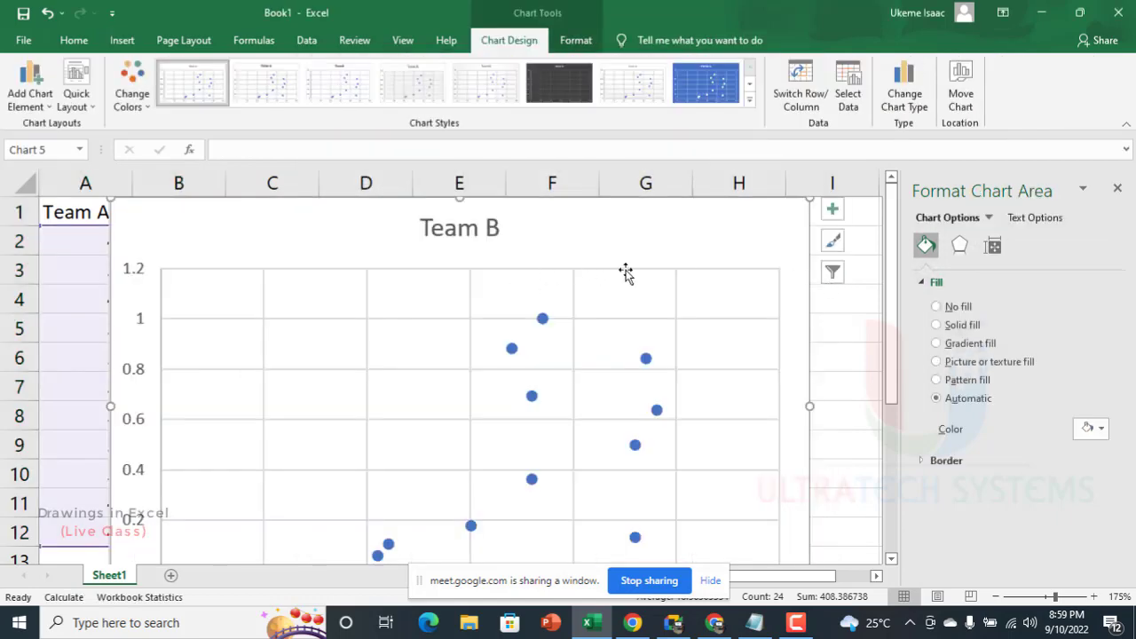
ctrl+scroll(690, 323, down, 4)
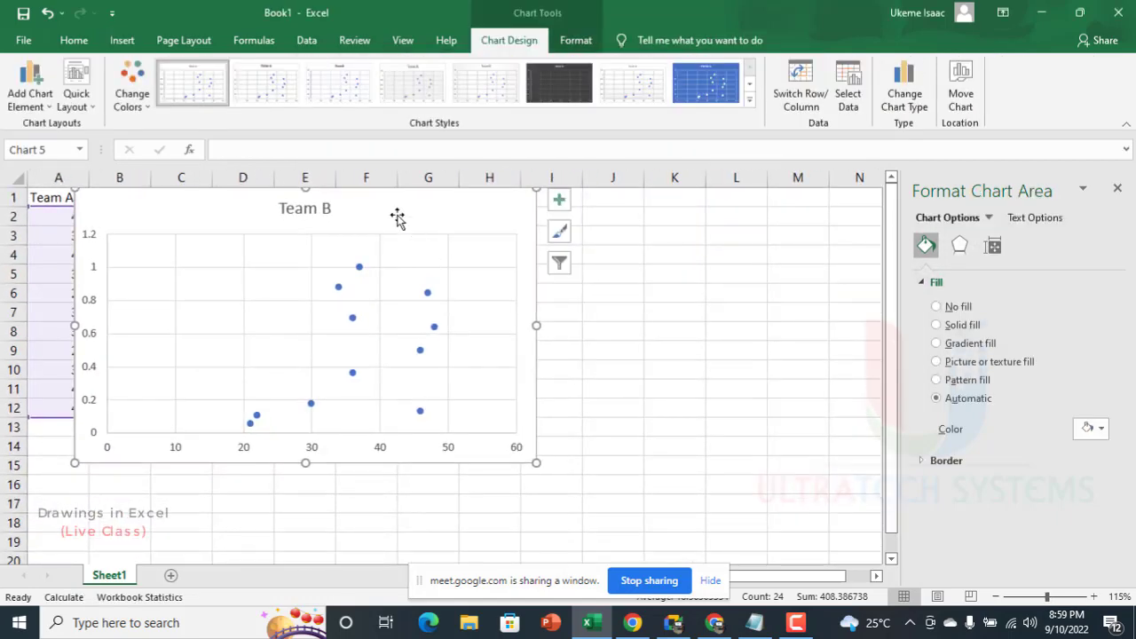
drag(424, 213, 609, 234)
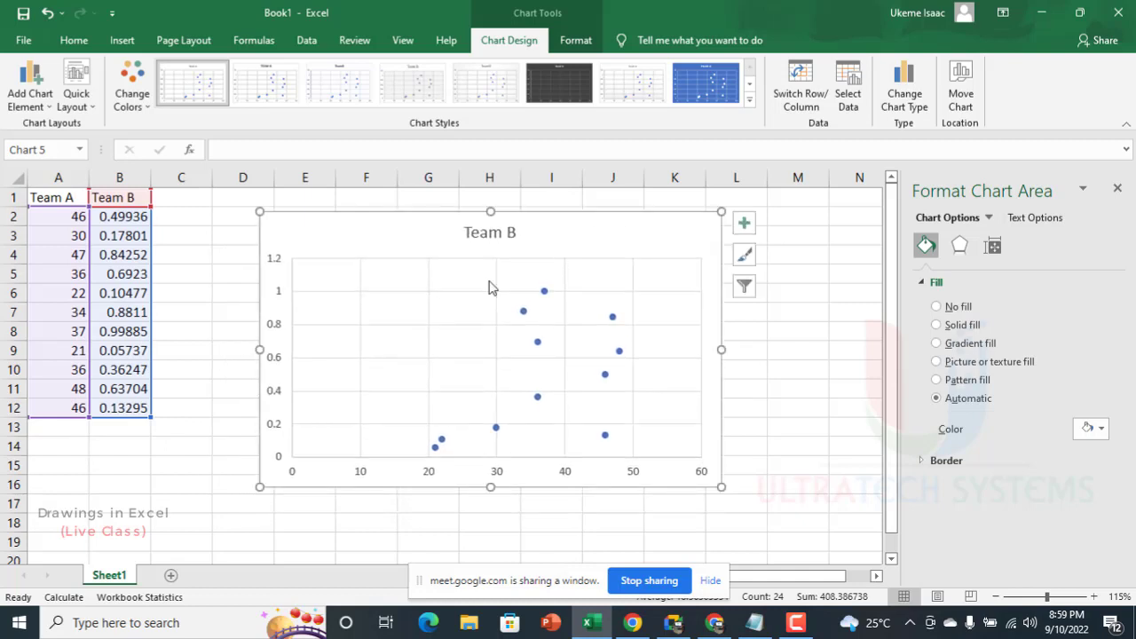
Step: Fill the scatter chart's area with the custom light orange color #FFC489 at 18% transparency
click(513, 234)
click(502, 234)
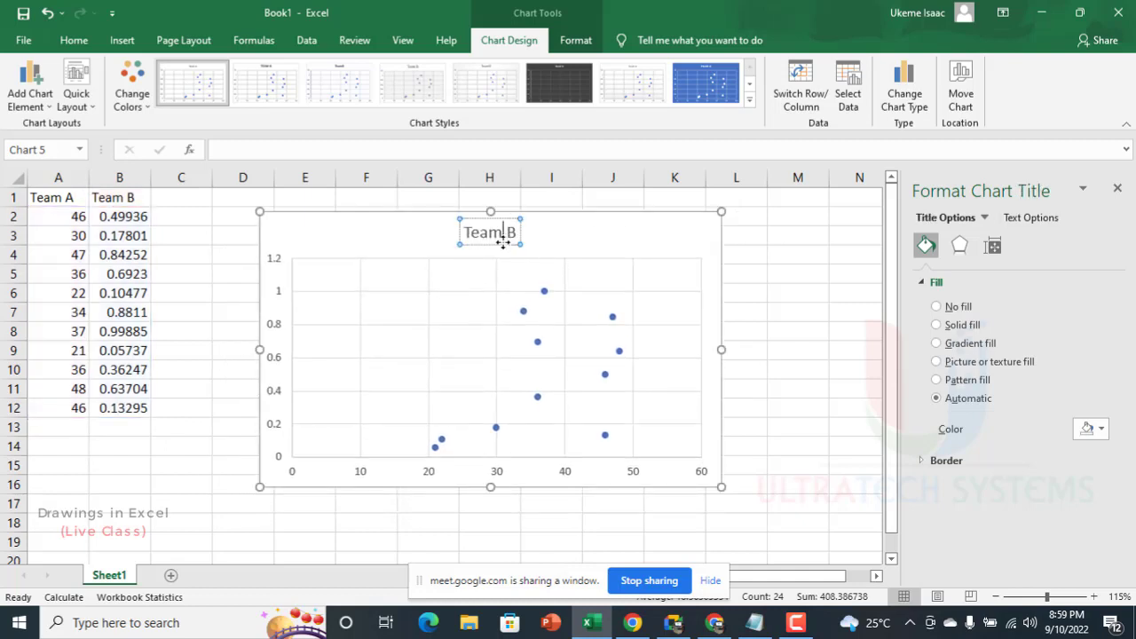
click(675, 218)
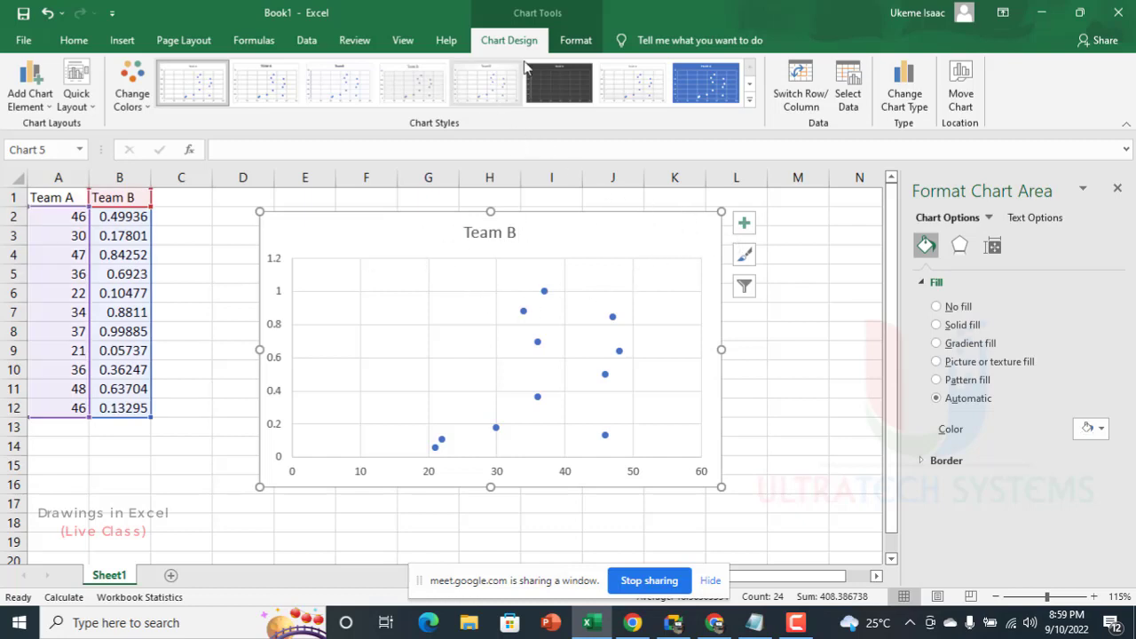
click(576, 40)
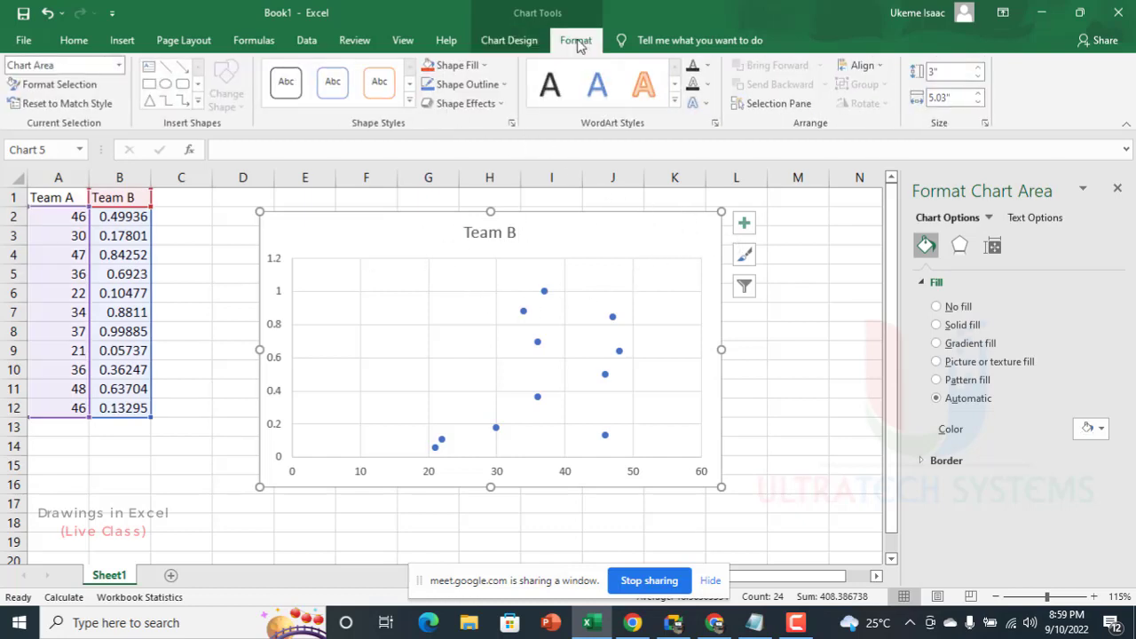
click(474, 65)
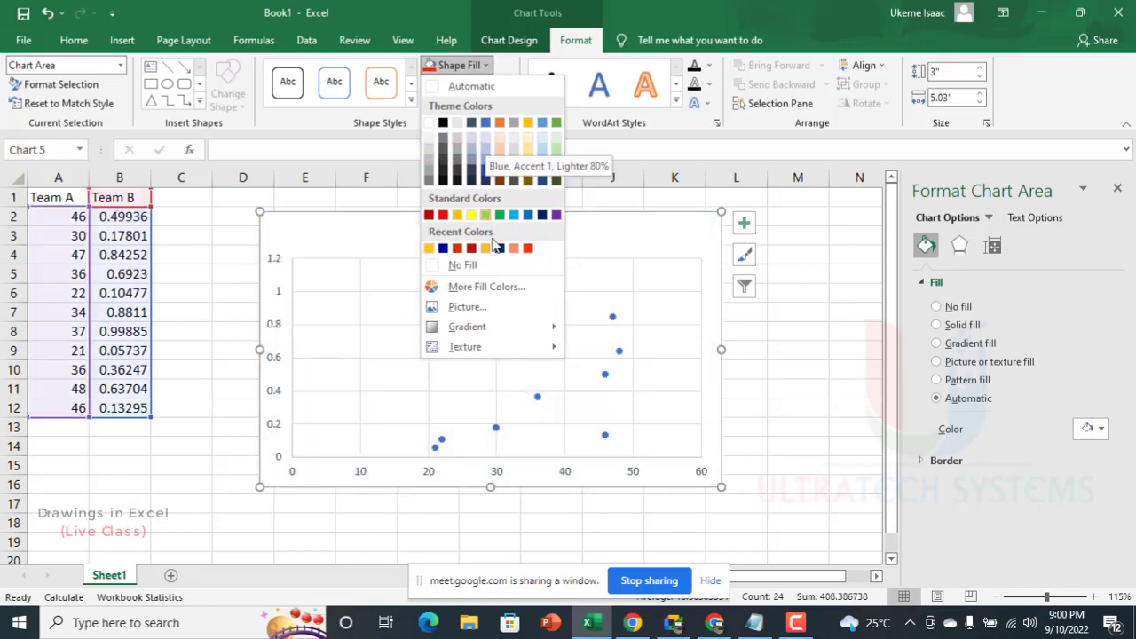
click(471, 287)
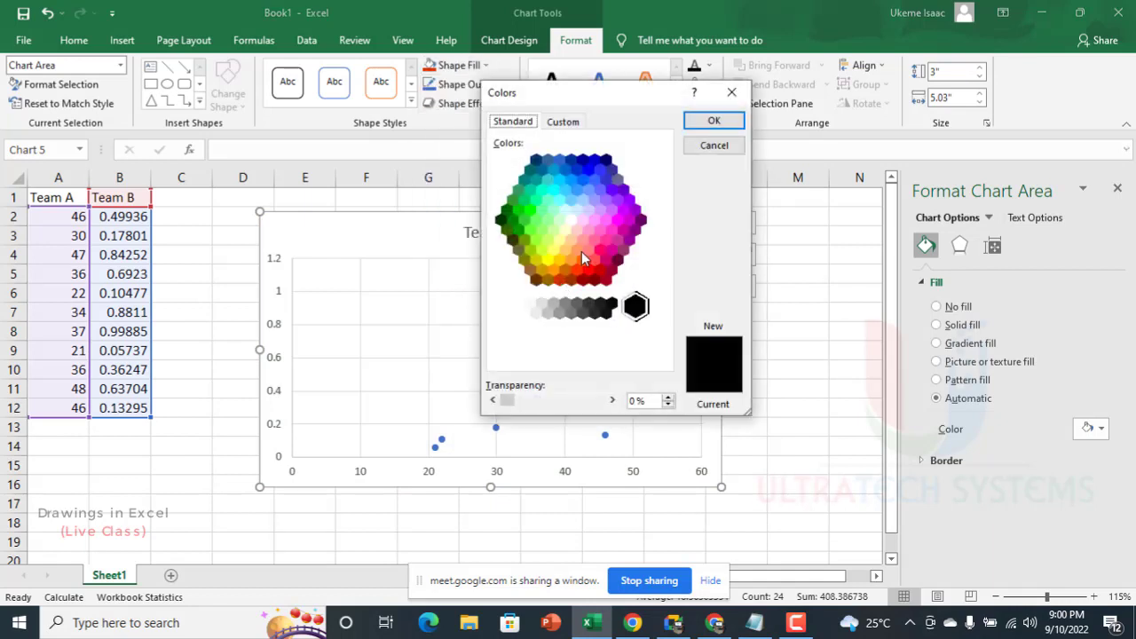
click(574, 259)
click(565, 123)
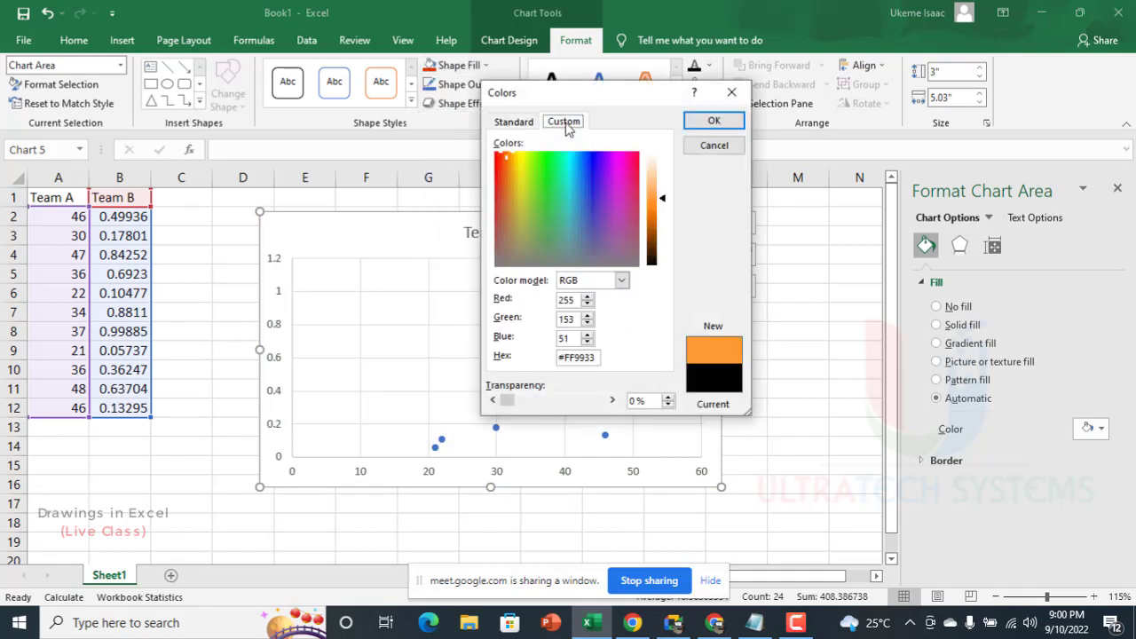
drag(665, 204, 663, 184)
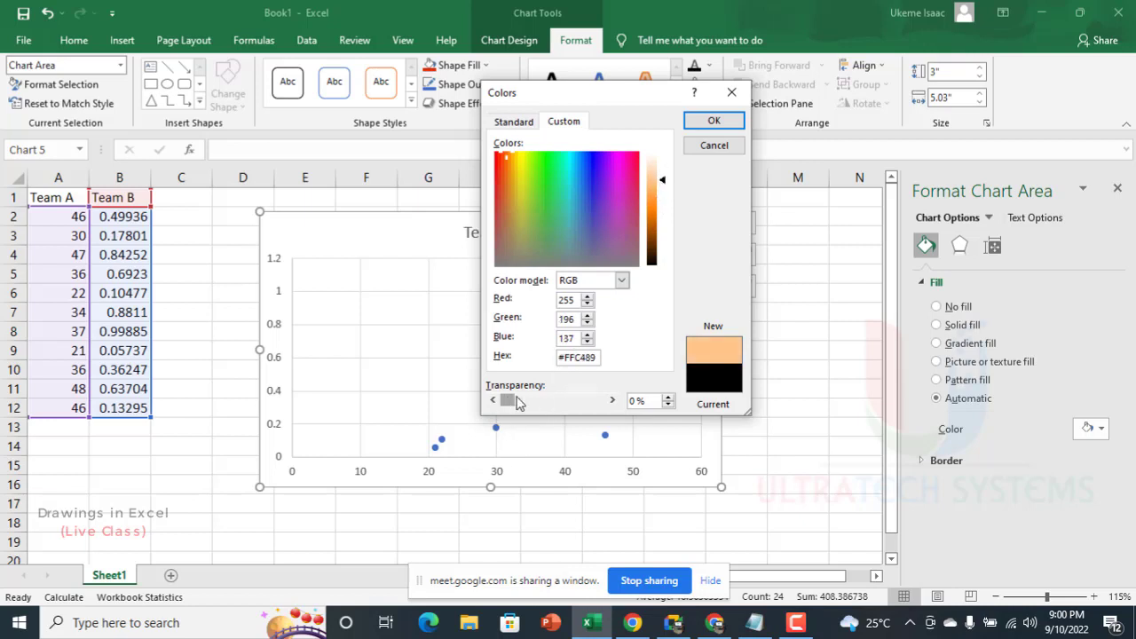
drag(507, 401, 524, 400)
click(714, 120)
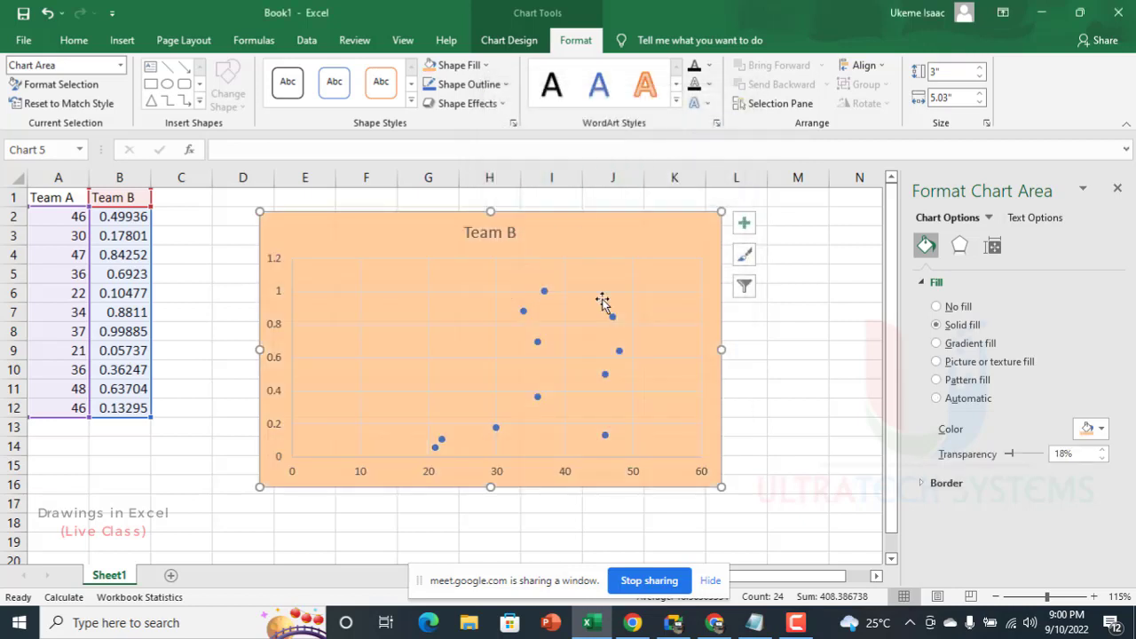
Step: Set the outline color of the chart's vertical gridlines to the recent color Dark Blue
click(624, 263)
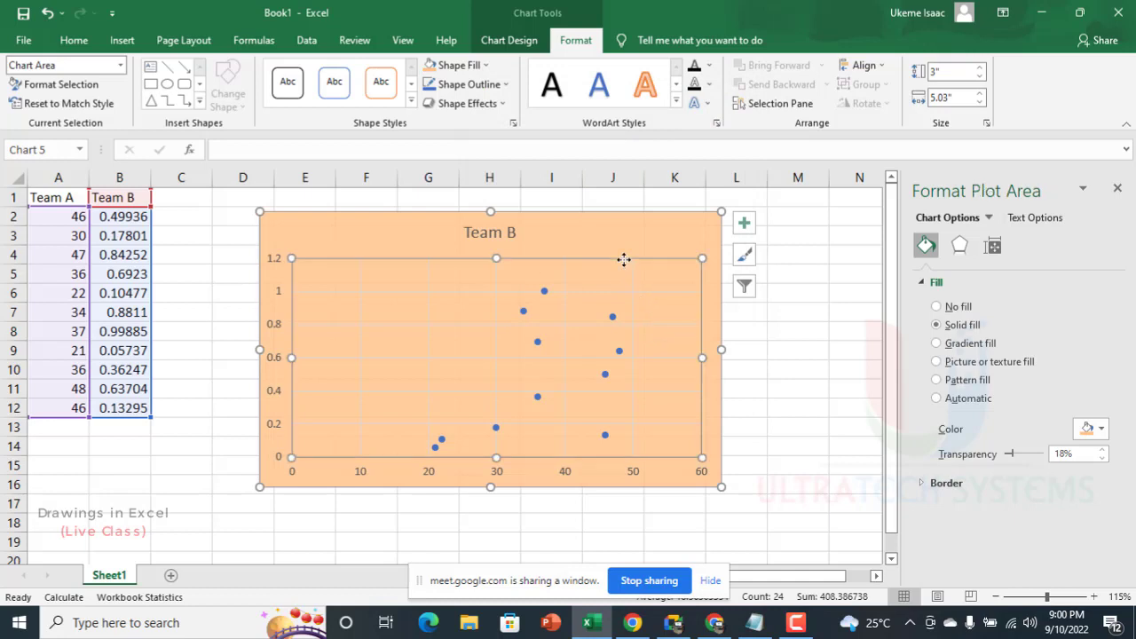
click(632, 259)
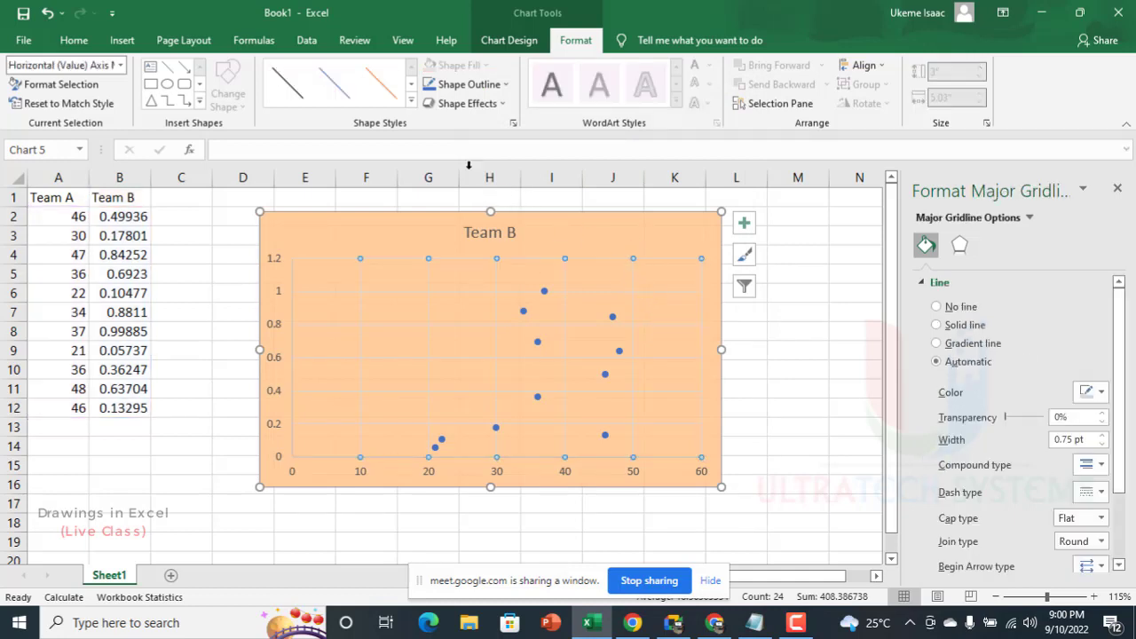
click(504, 84)
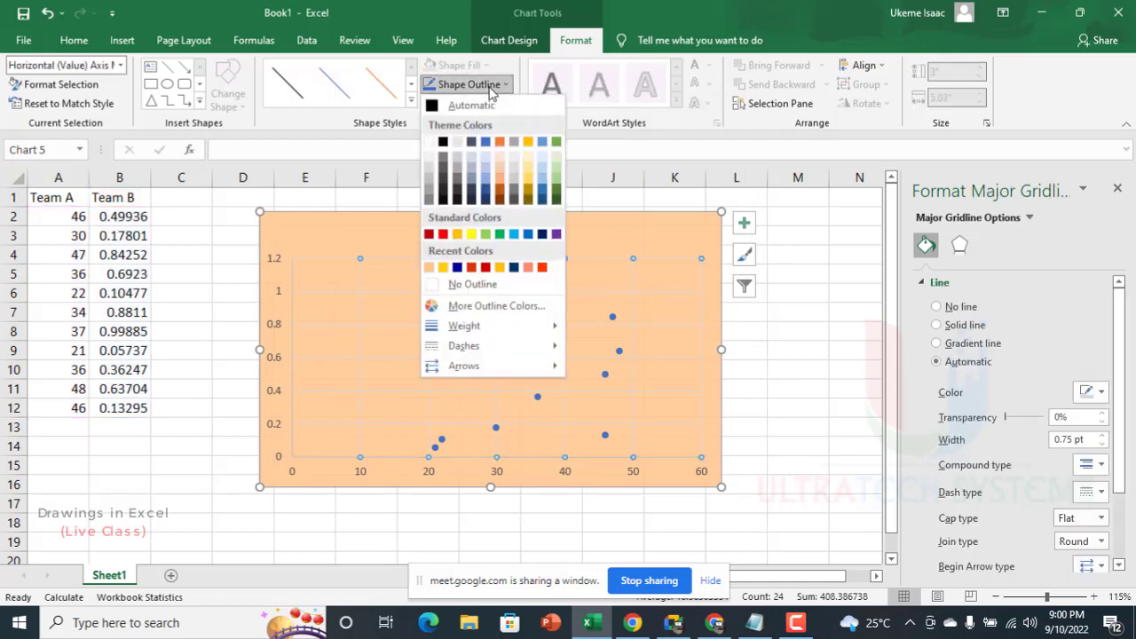
click(459, 268)
Step: Apply the same Dark Blue outline color to the chart's horizontal gridlines
click(439, 286)
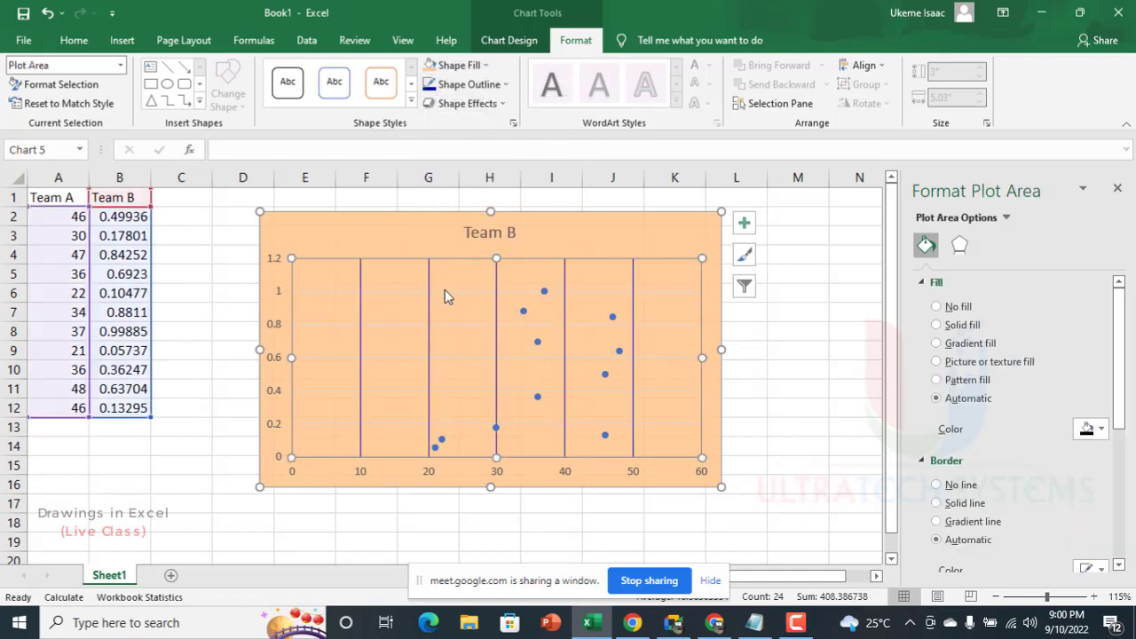
click(447, 292)
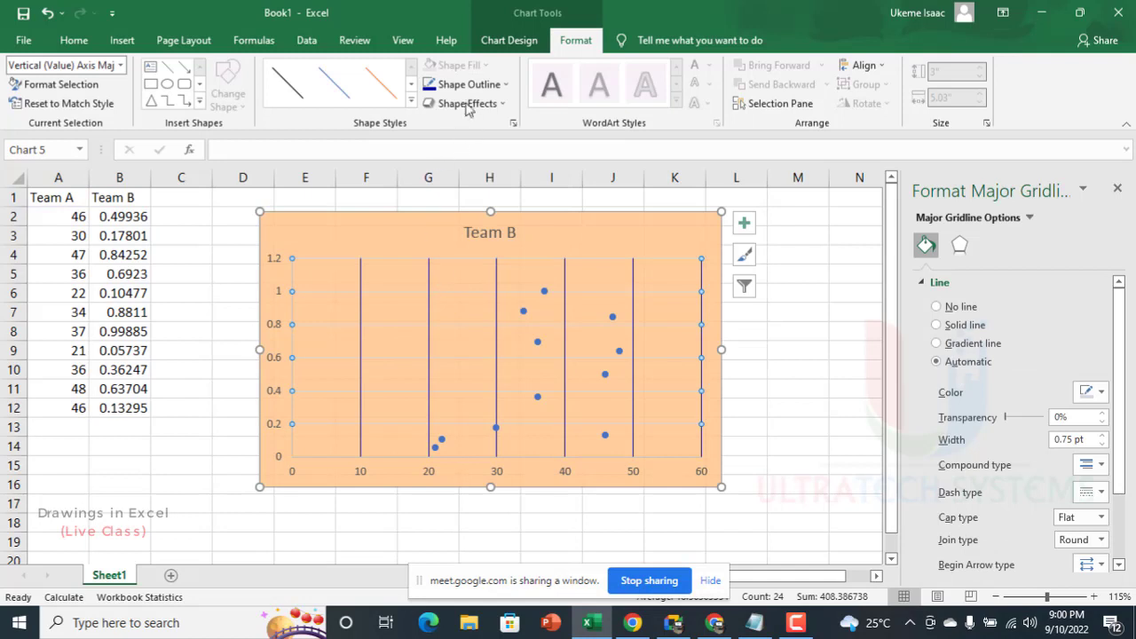
click(429, 84)
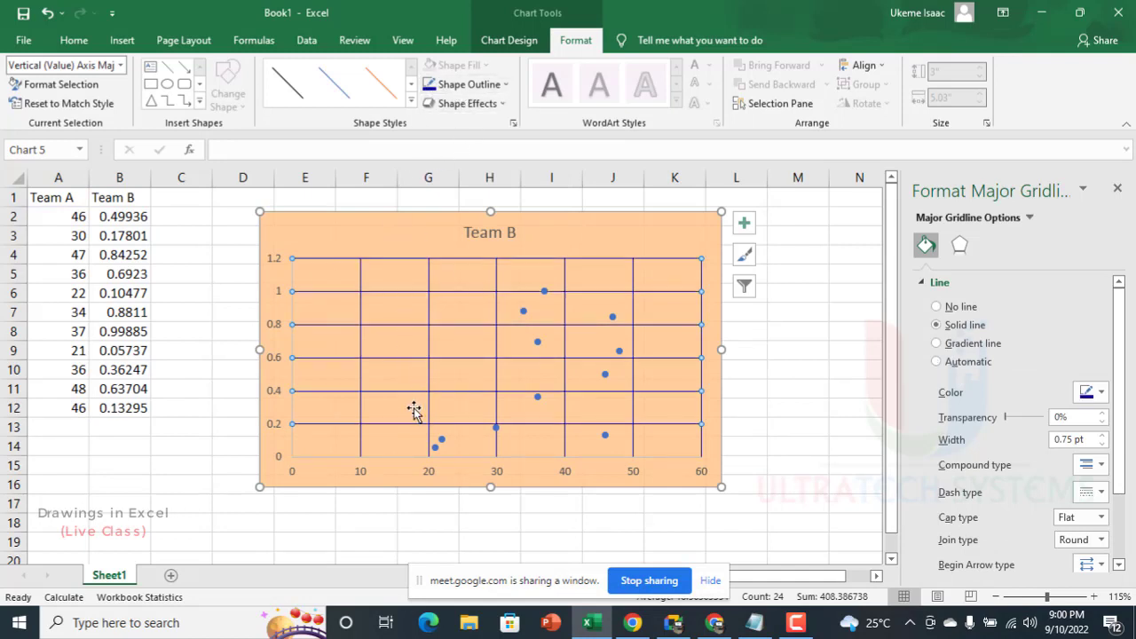
click(678, 455)
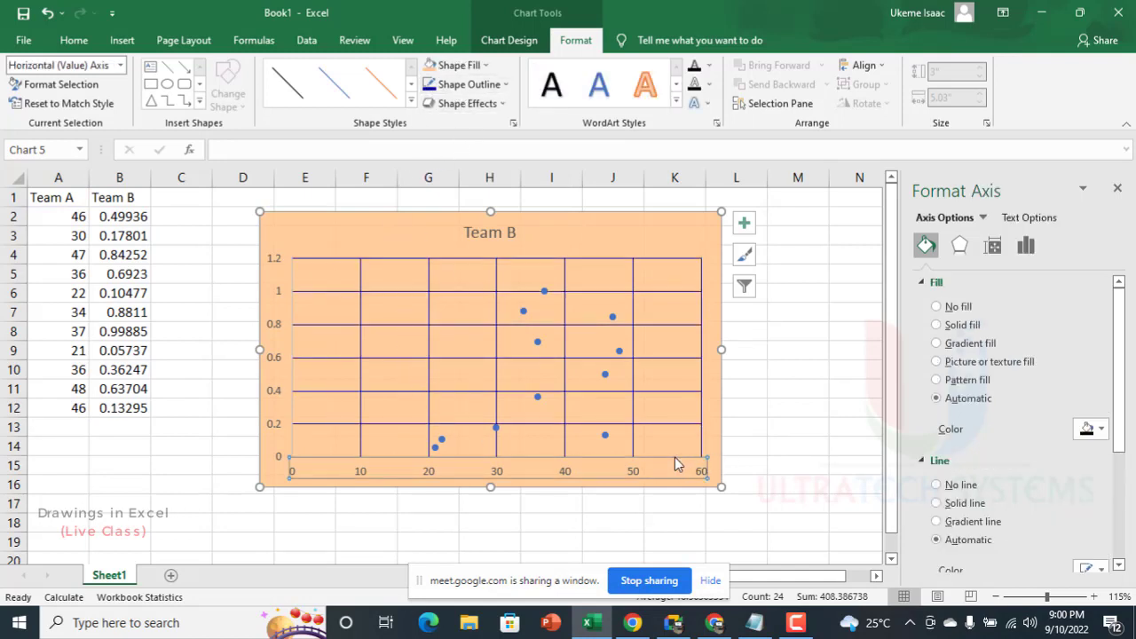
click(778, 413)
double_click(778, 413)
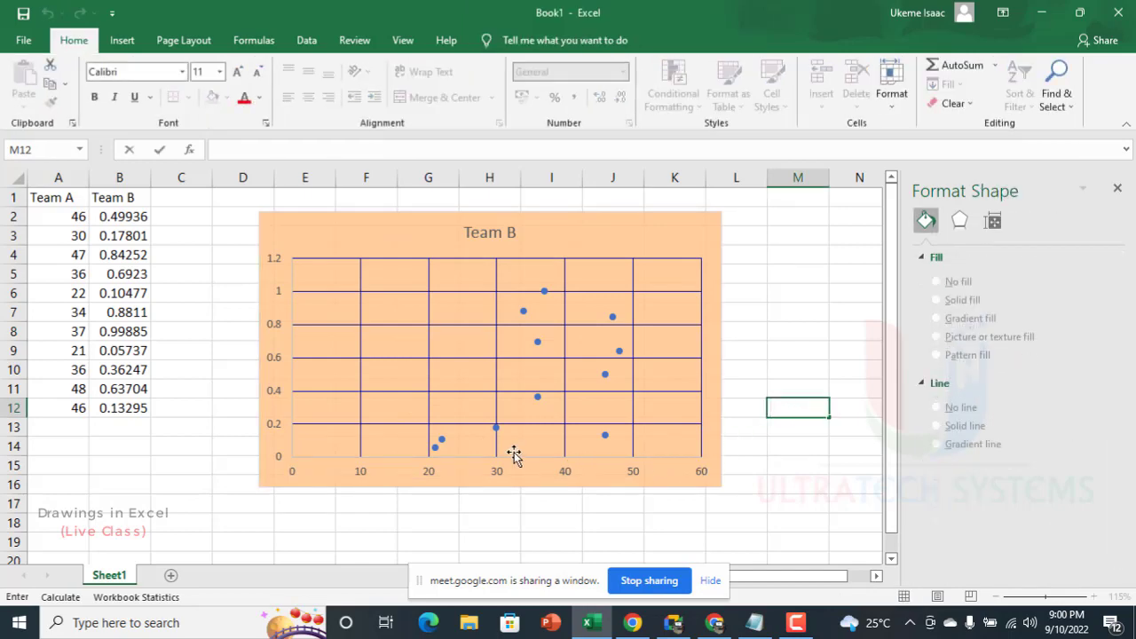
click(291, 398)
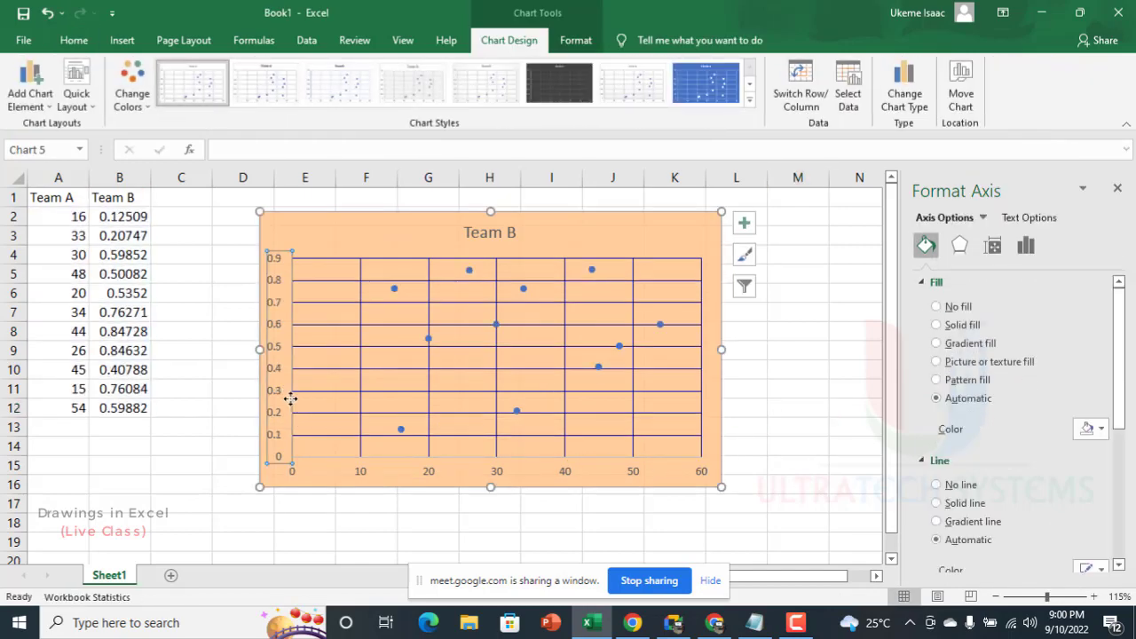
click(322, 260)
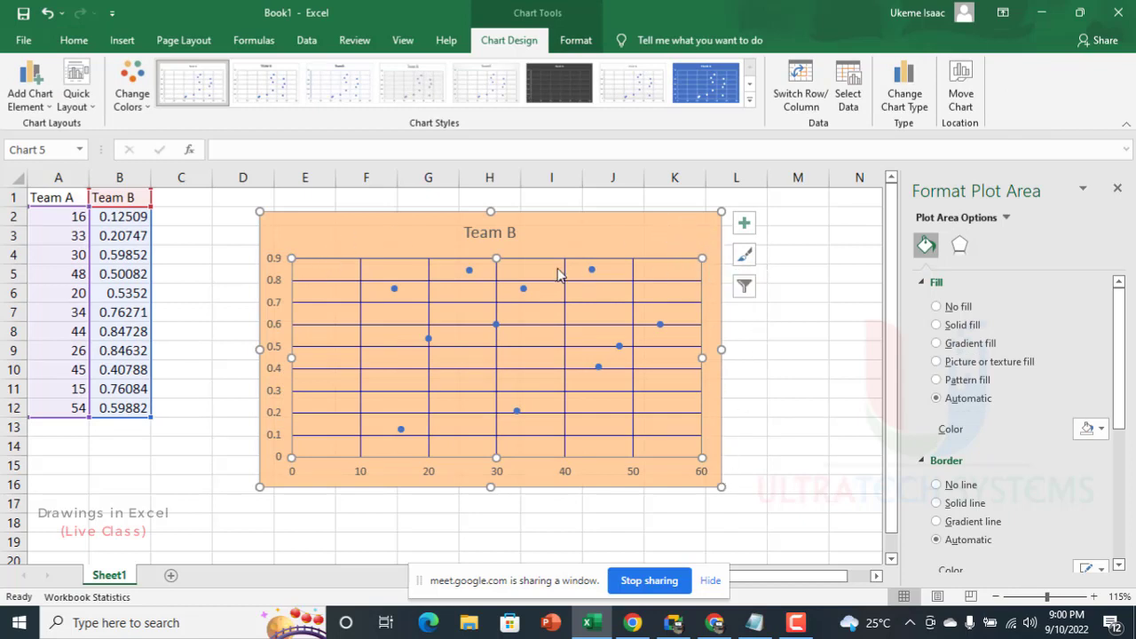
Step: Undo the Dark Blue color of the chart's horizontal gridlines and redo it
click(537, 347)
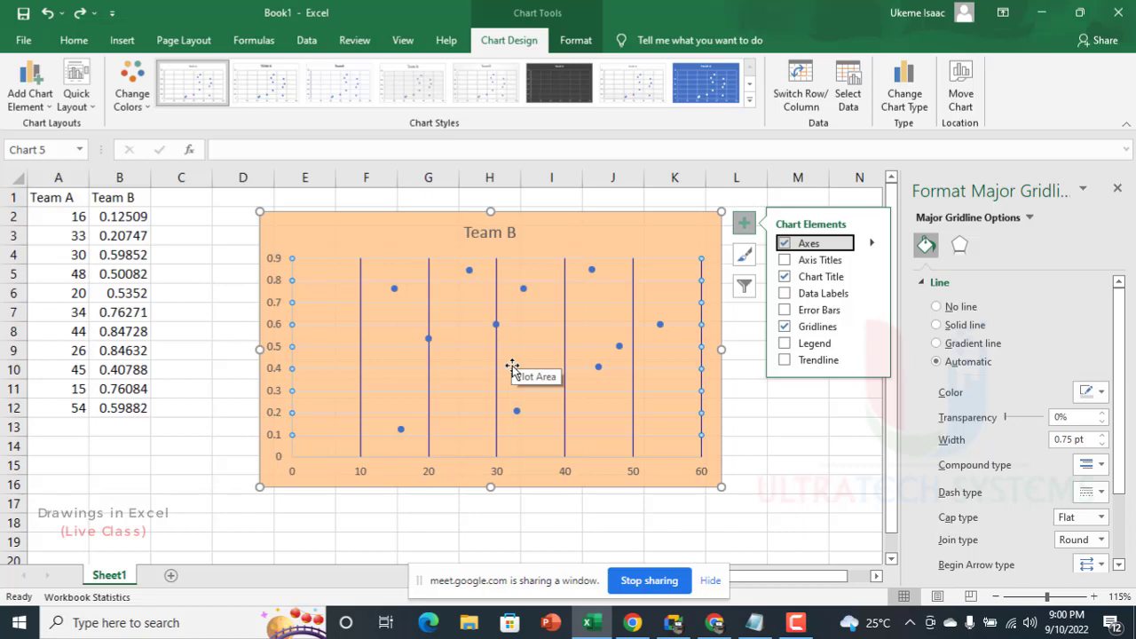
click(436, 340)
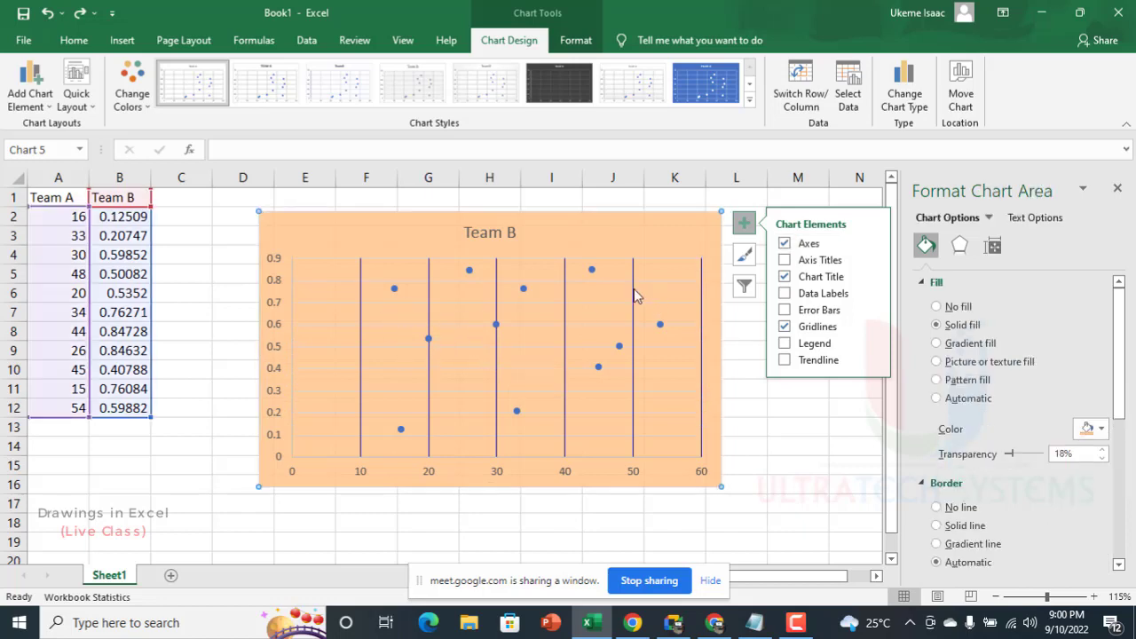
click(80, 14)
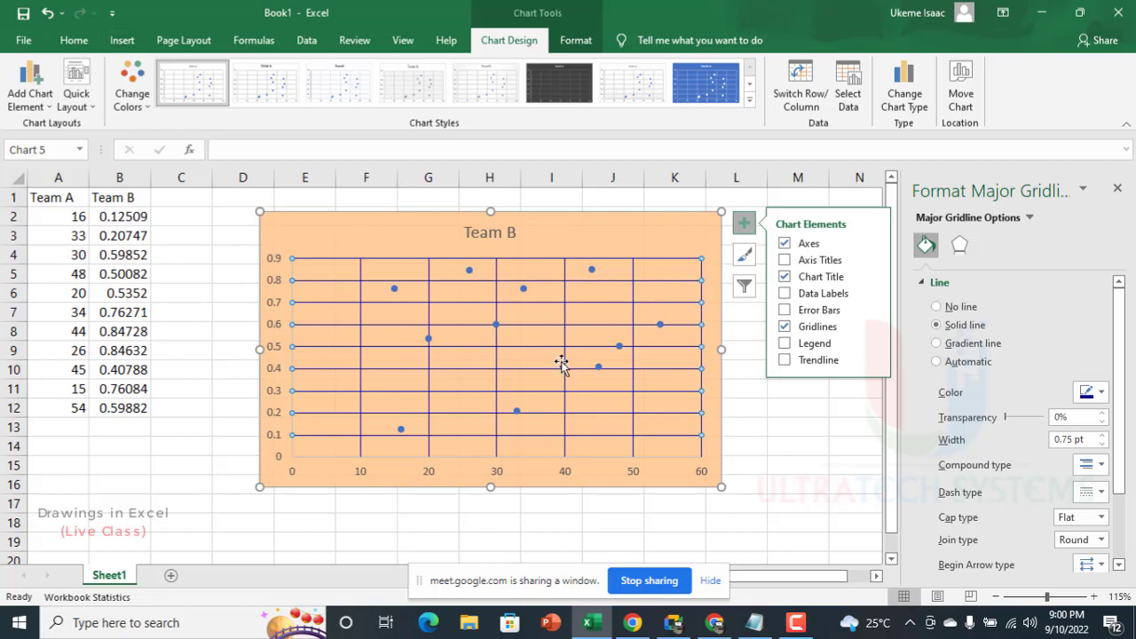
Step: Review the shape outline options available for the chart's horizontal gridlines
click(282, 456)
click(341, 256)
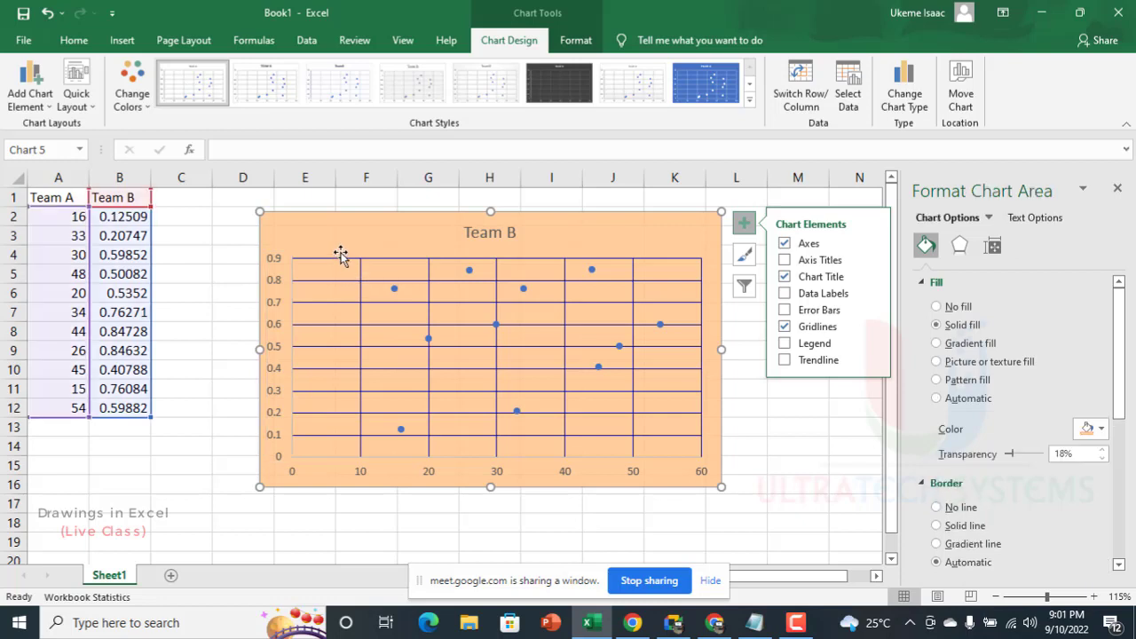
click(347, 260)
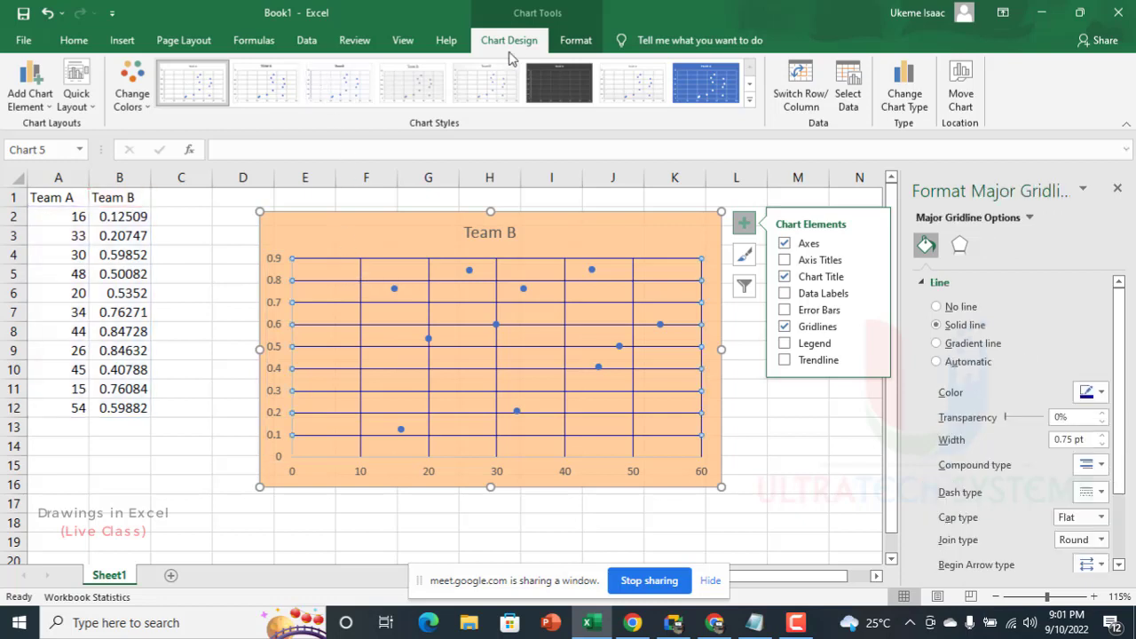
click(576, 40)
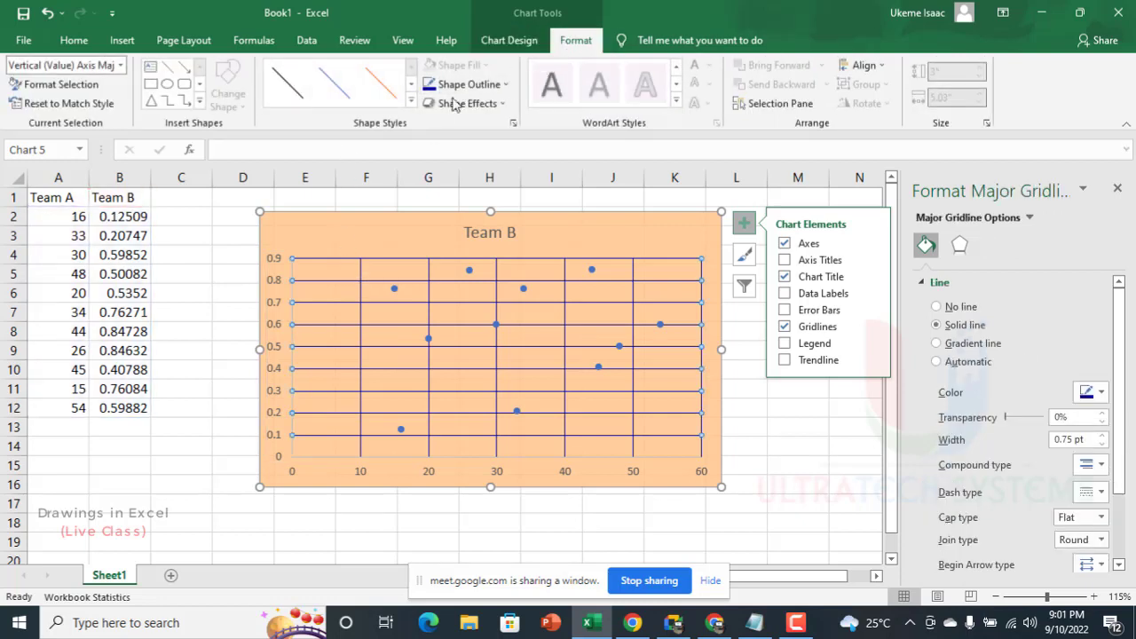
click(468, 84)
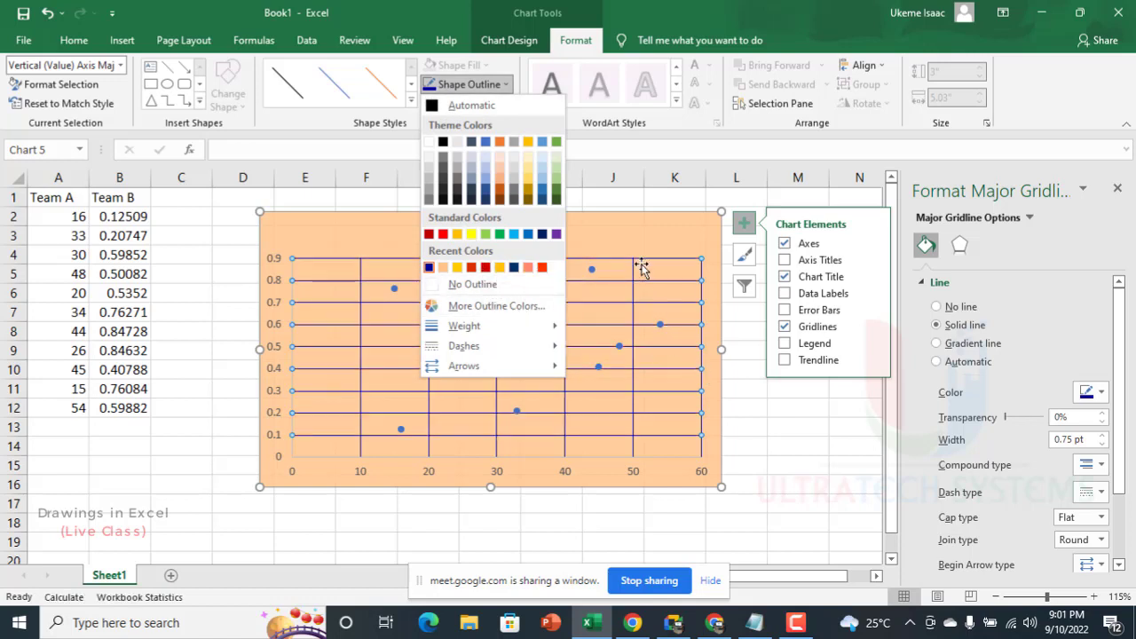
click(671, 257)
click(670, 250)
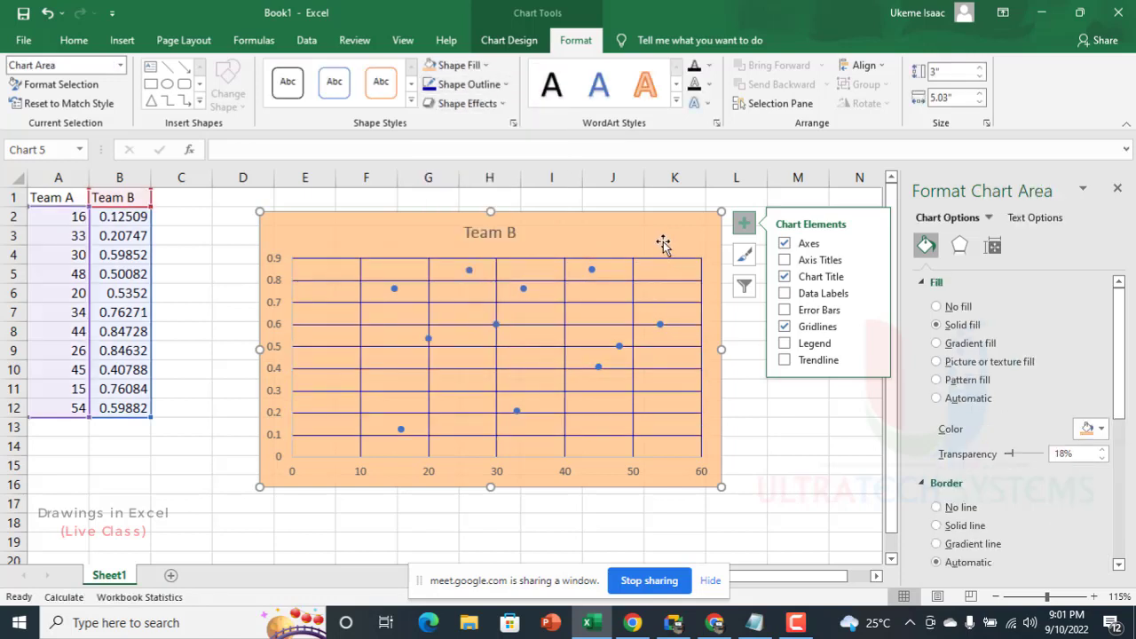
Step: Move the chart slightly up and to the left, and fill its Team B title with the recent dark red color
drag(652, 231, 634, 225)
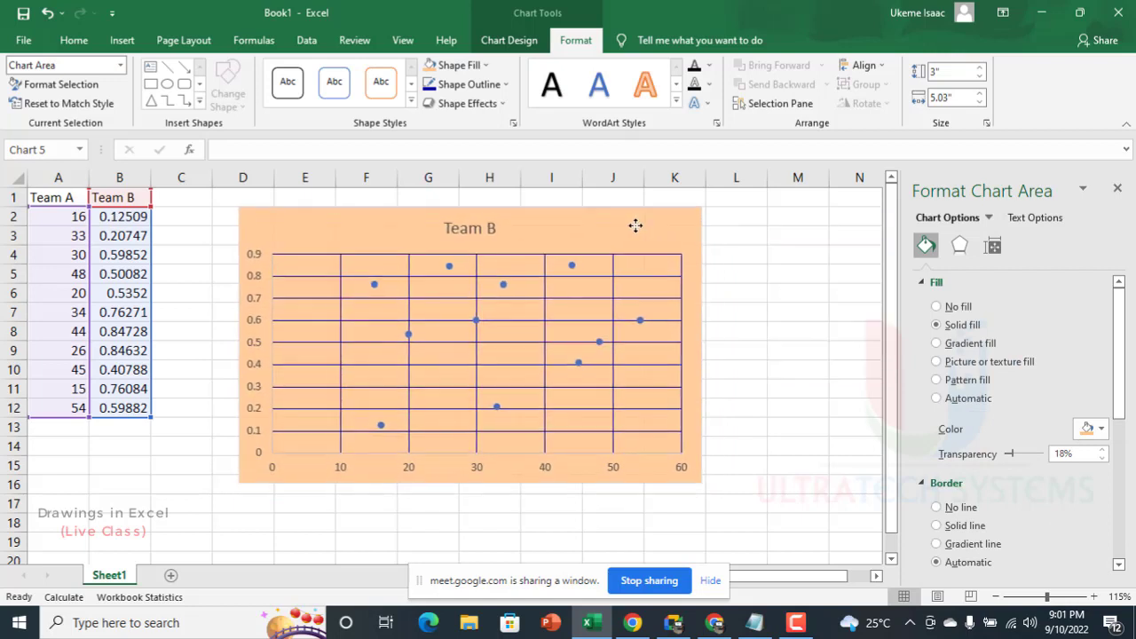
click(486, 233)
click(460, 65)
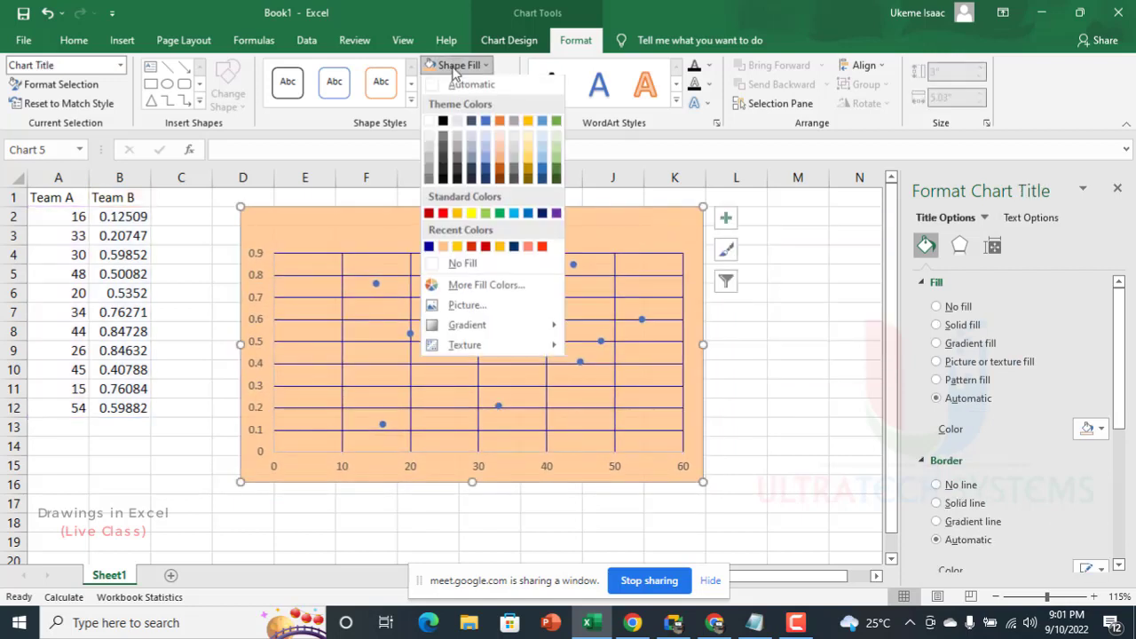
click(486, 247)
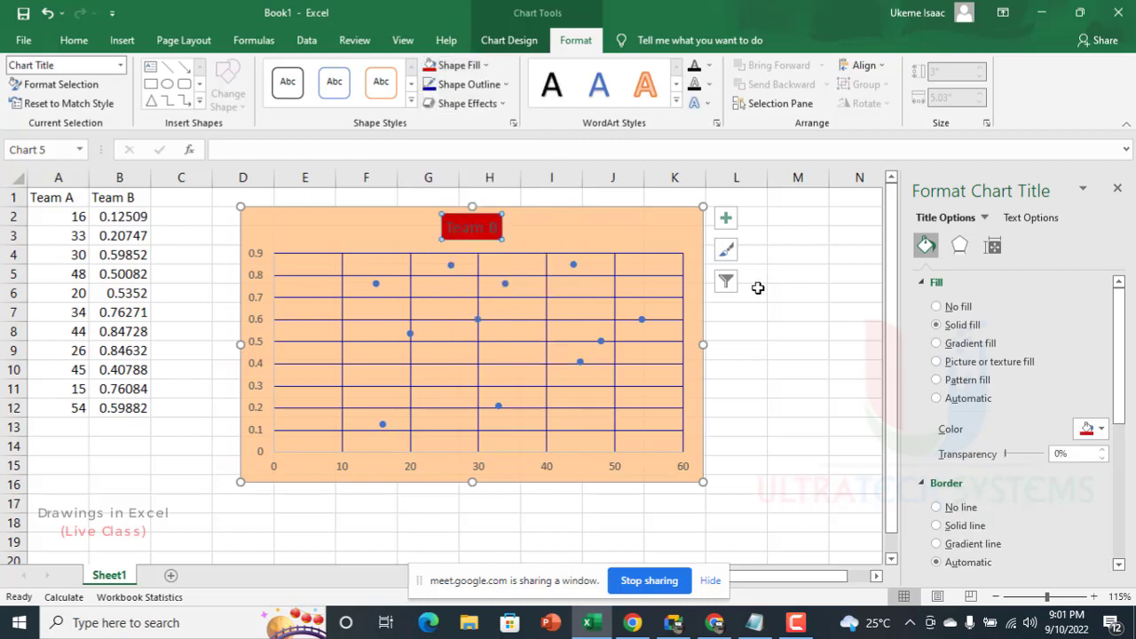
Step: Undo the chart's changes one by one: title fill, chart move, Dark Blue gridline colors and light orange area fill
key(ctrl+z)
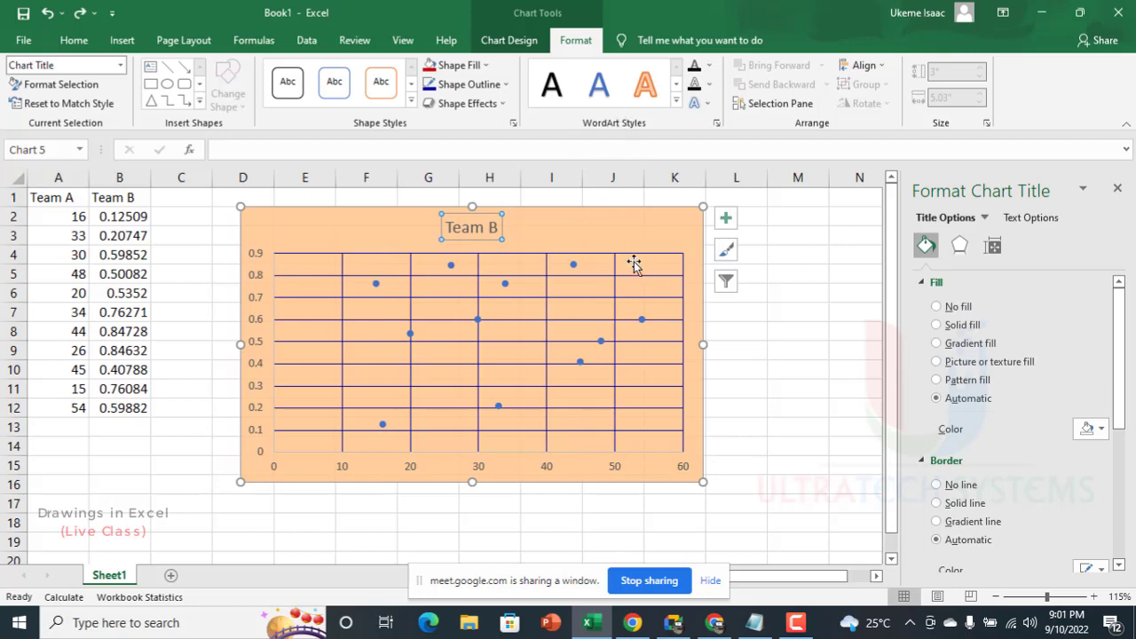
click(853, 317)
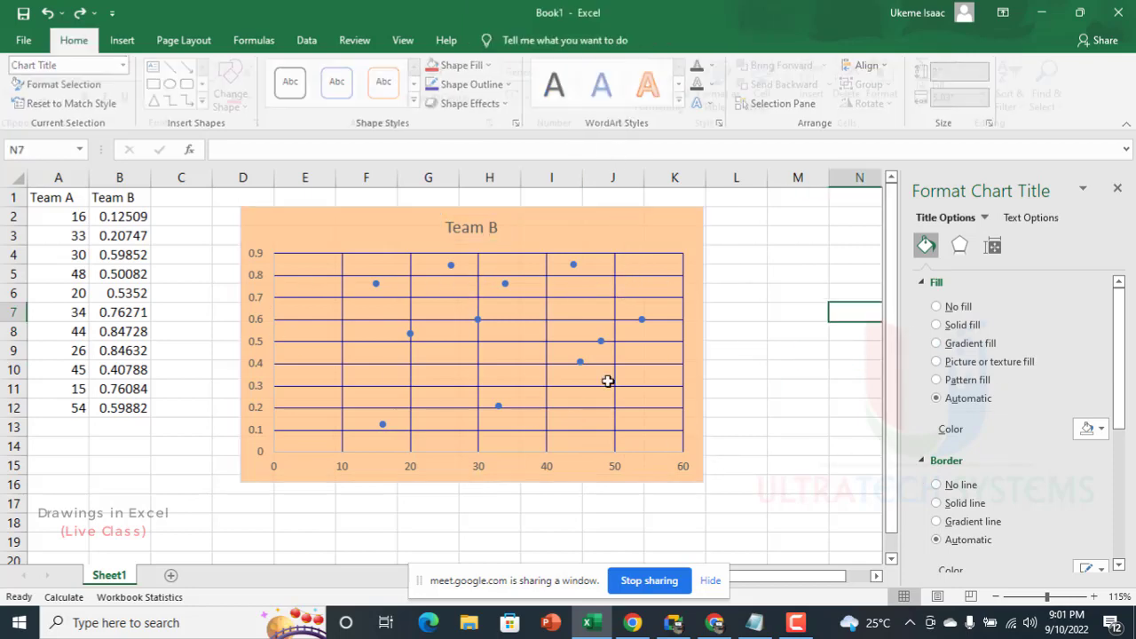
key(ctrl+z)
key(ctrl+z)
key(ctrl+z)
key(ctrl+z)
drag(307, 406, 301, 389)
ctrl+click(304, 388)
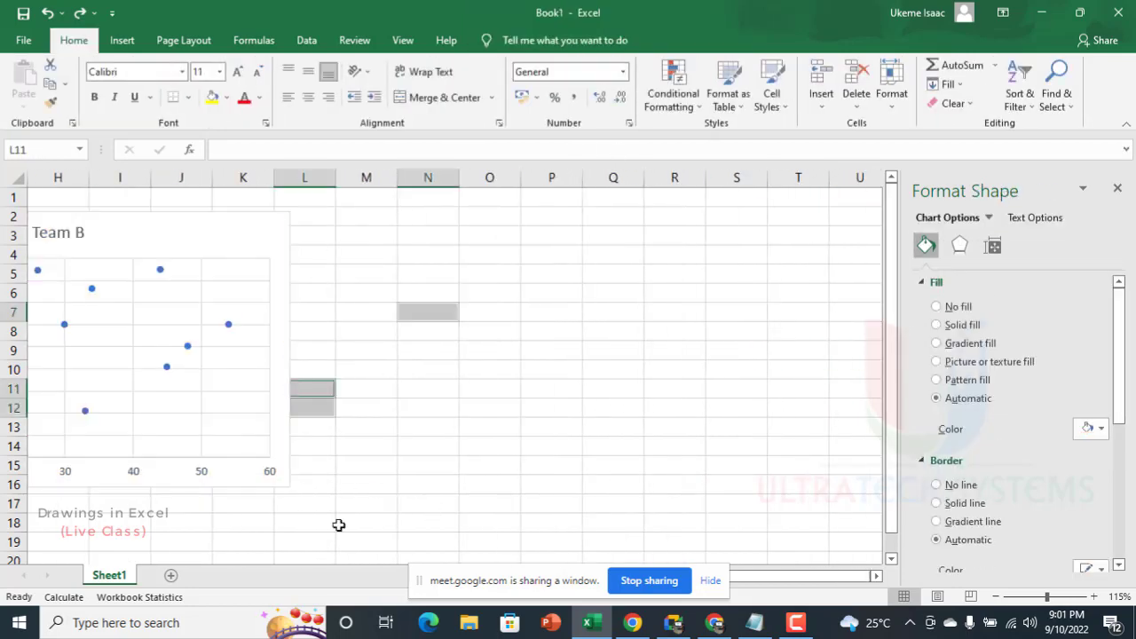
drag(332, 524, 672, 599)
drag(758, 579, 551, 561)
click(551, 559)
scroll(504, 358, up, 2)
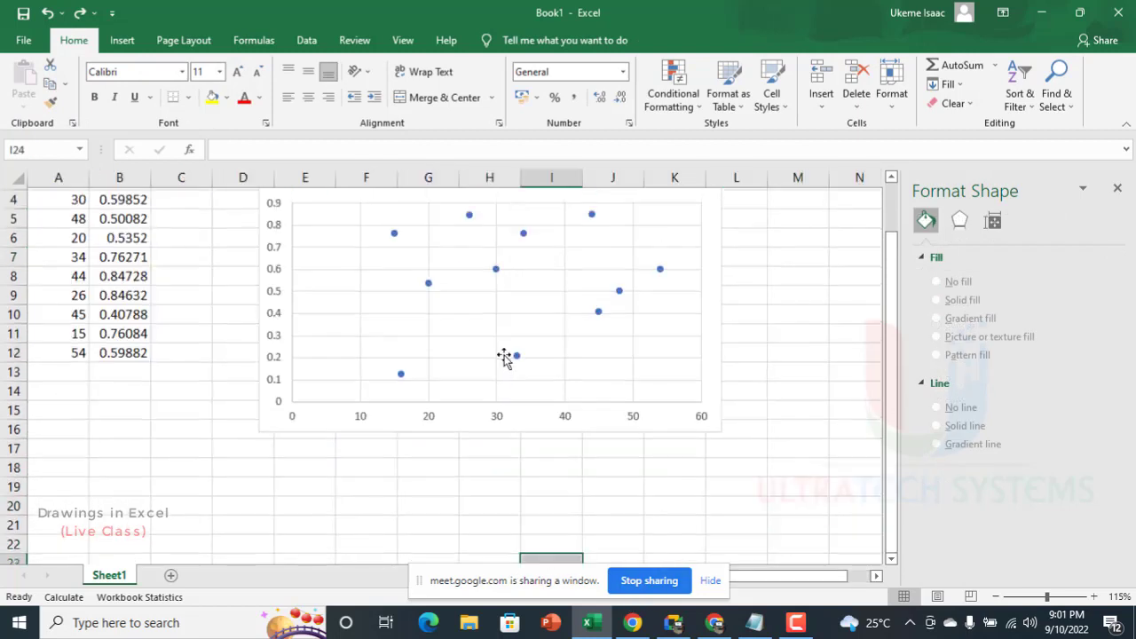
Step: Add a new worksheet to the workbook and close the Format Shape pane
click(173, 578)
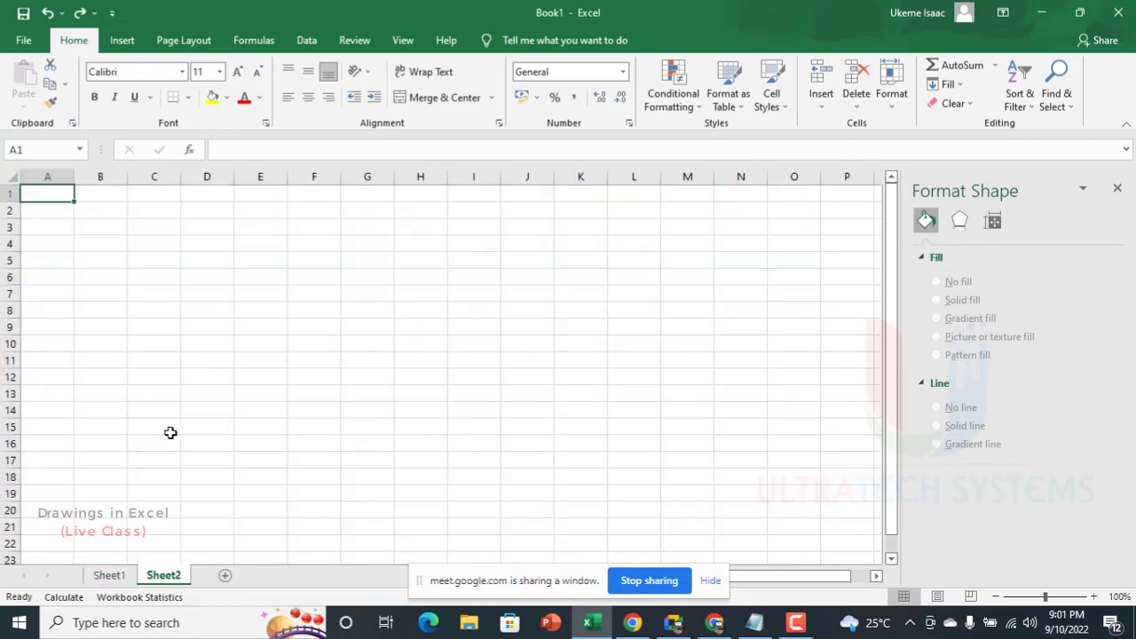
click(1118, 188)
click(1118, 189)
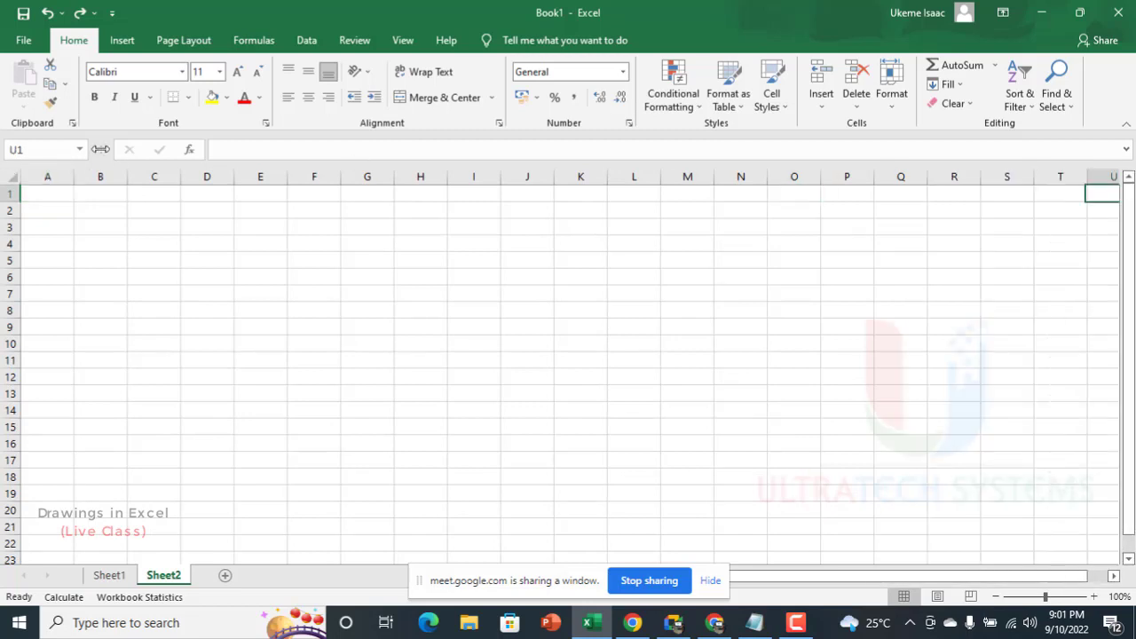
Step: Draw a circle about 2.45" in diameter on Sheet2 and position it over columns G to J, rows 4 to 15
click(118, 41)
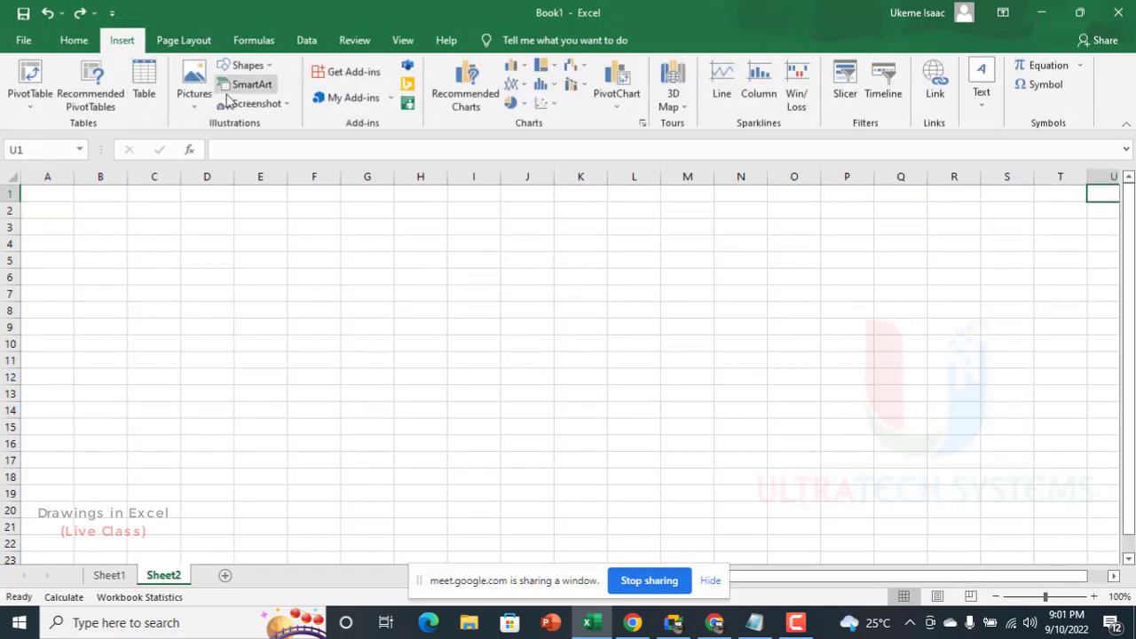
click(270, 69)
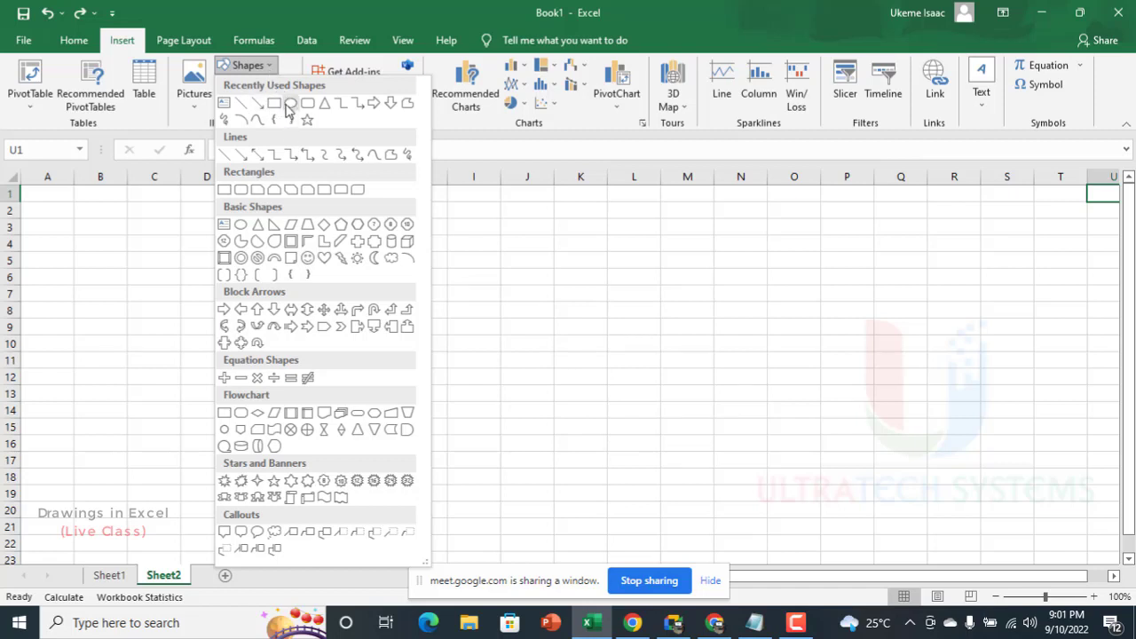
click(290, 104)
drag(433, 262, 604, 459)
drag(560, 418, 444, 338)
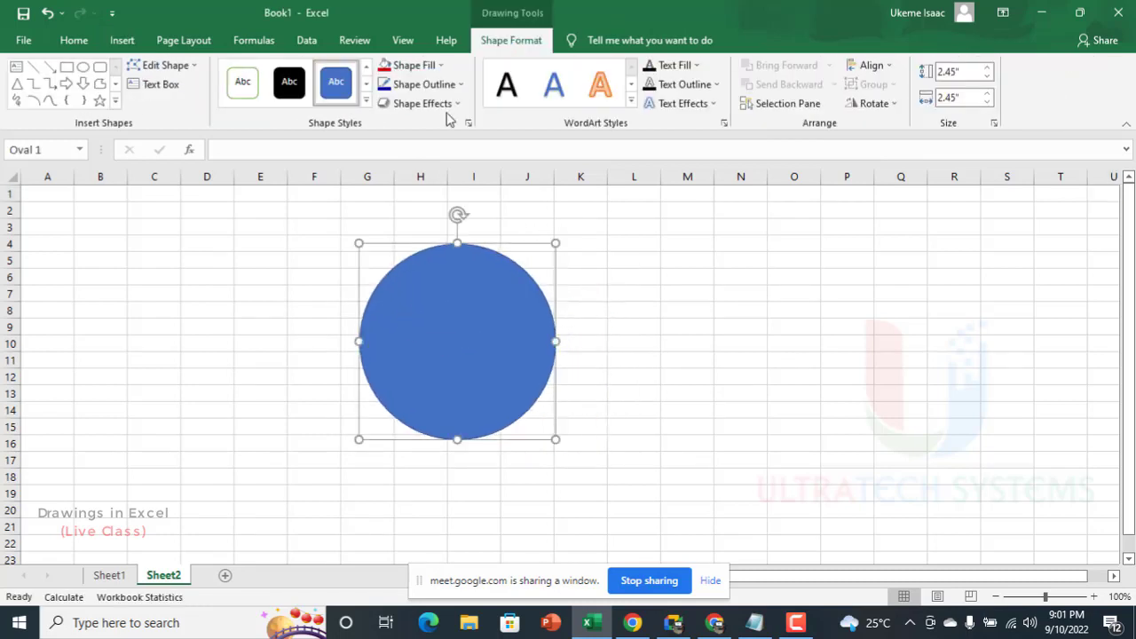
click(423, 71)
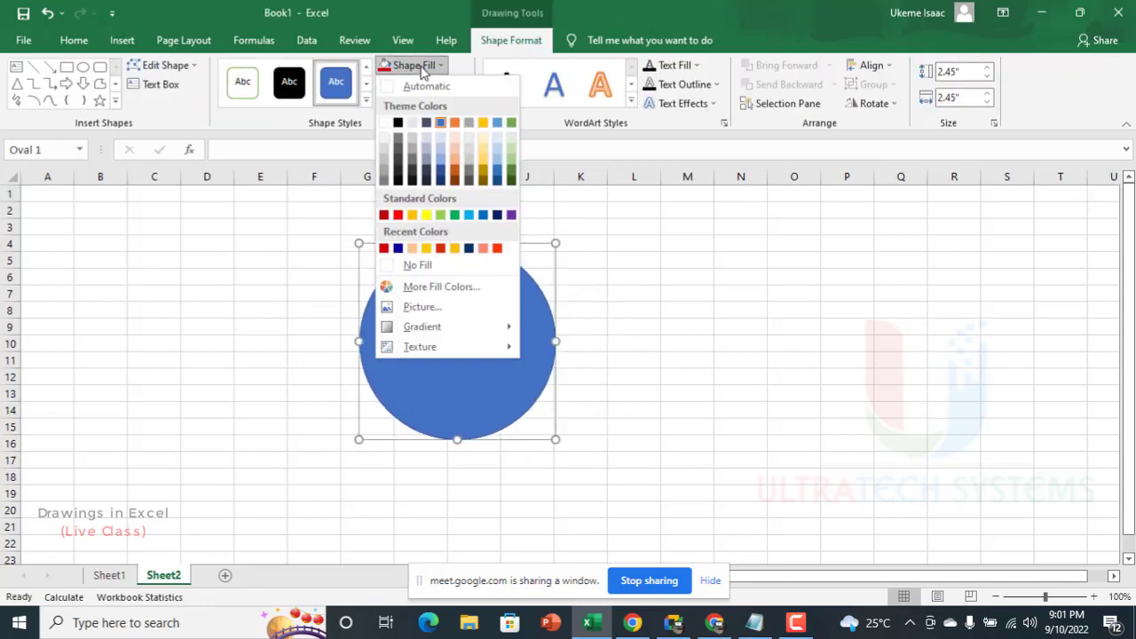
click(364, 103)
click(366, 102)
click(419, 14)
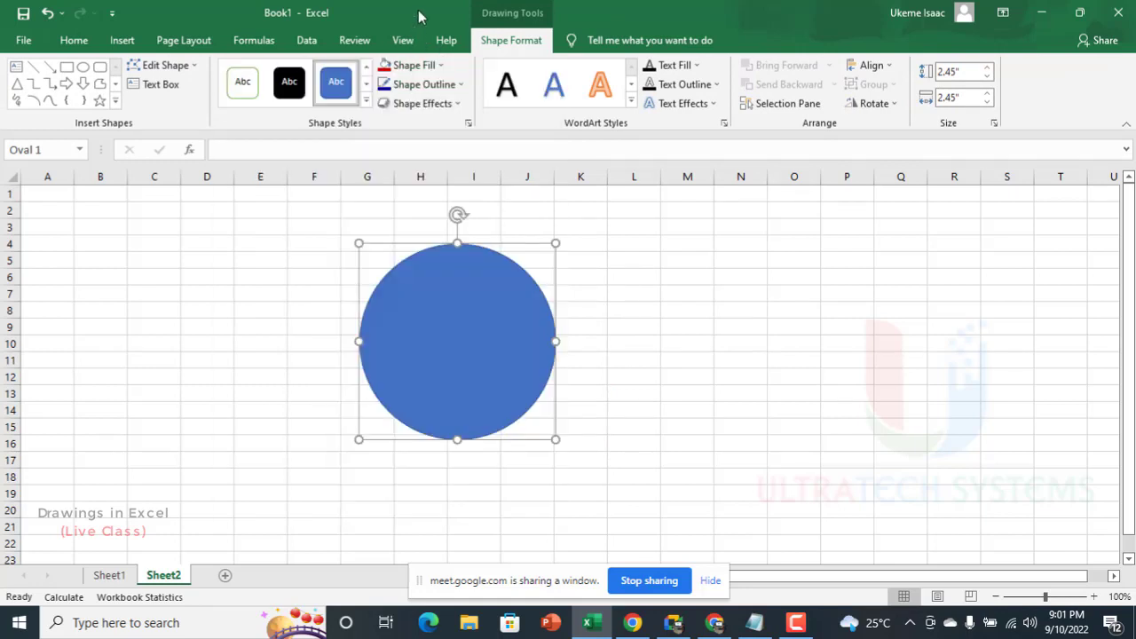
Step: Fill the circle with the recent bright red-orange color and set it to No Outline
click(413, 66)
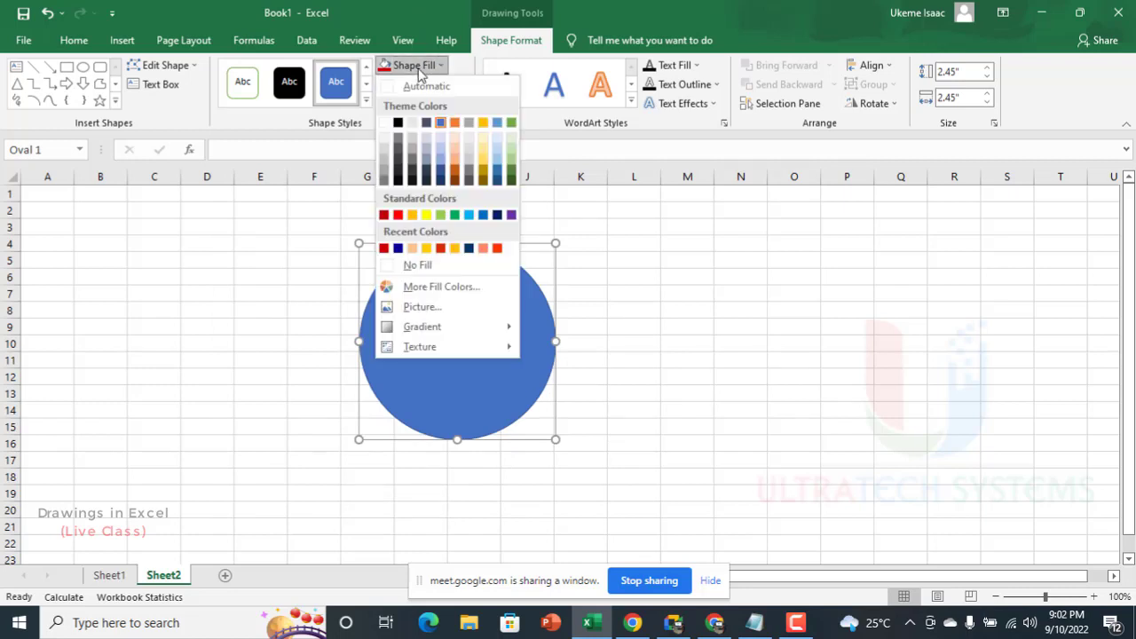
click(497, 246)
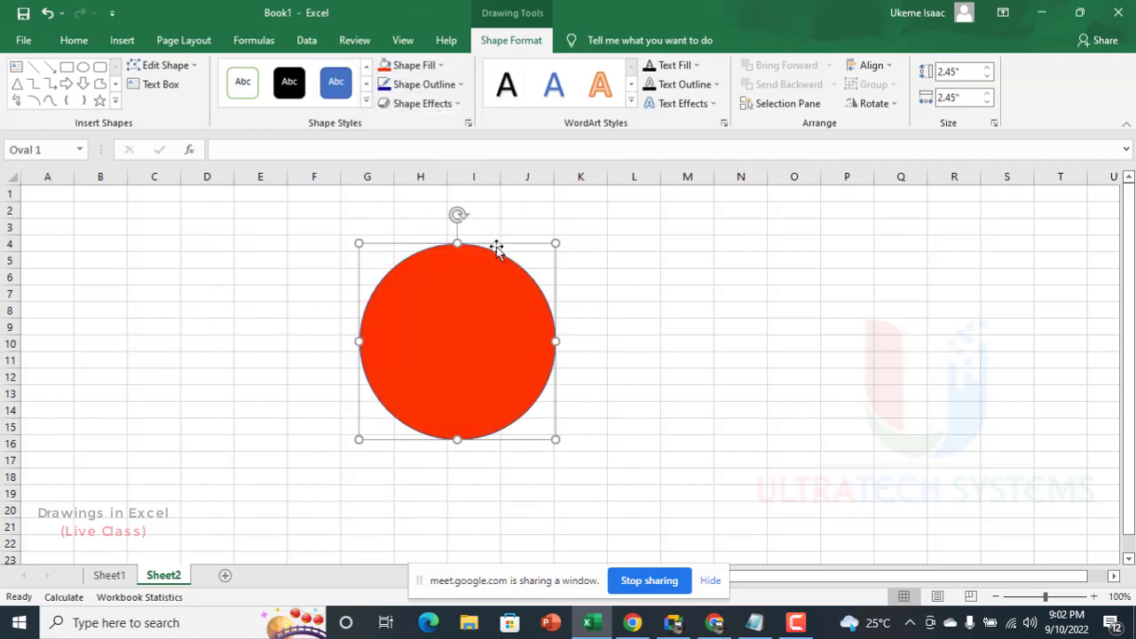
click(418, 85)
click(427, 285)
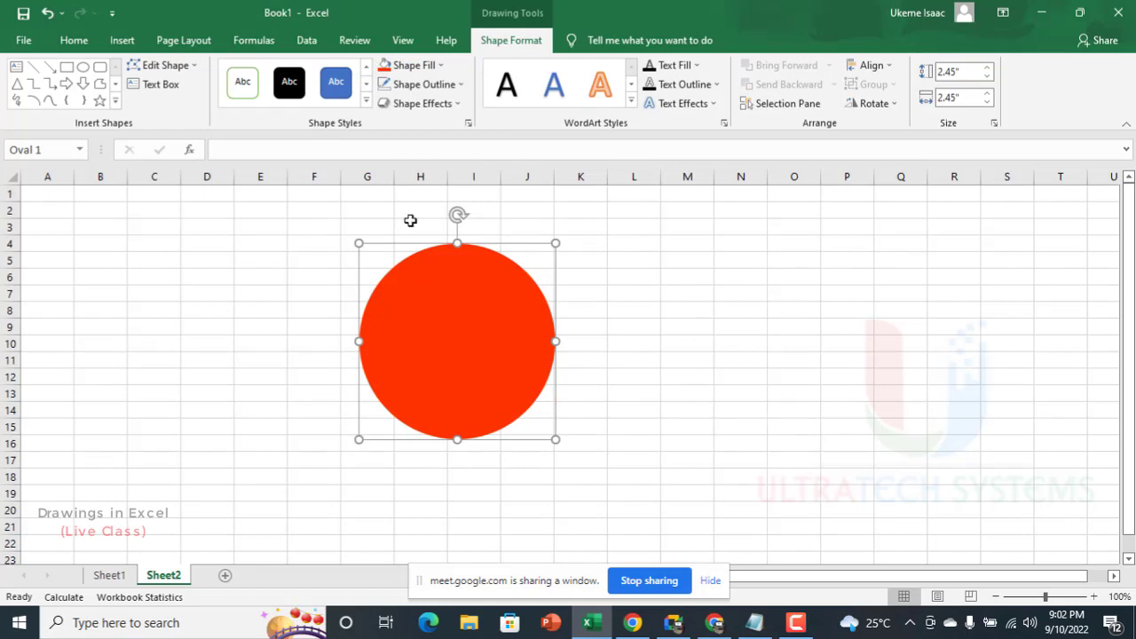
Step: Try a 3 pt outline with the Dash line style on the circle and undo both changes
click(431, 85)
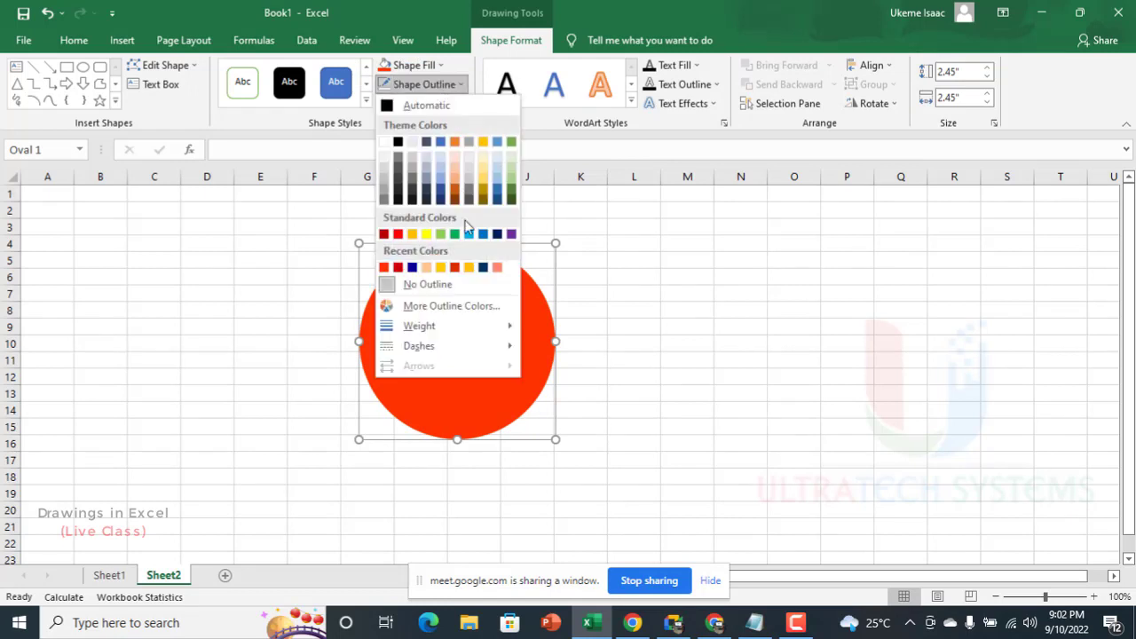
mouse_move(464, 338)
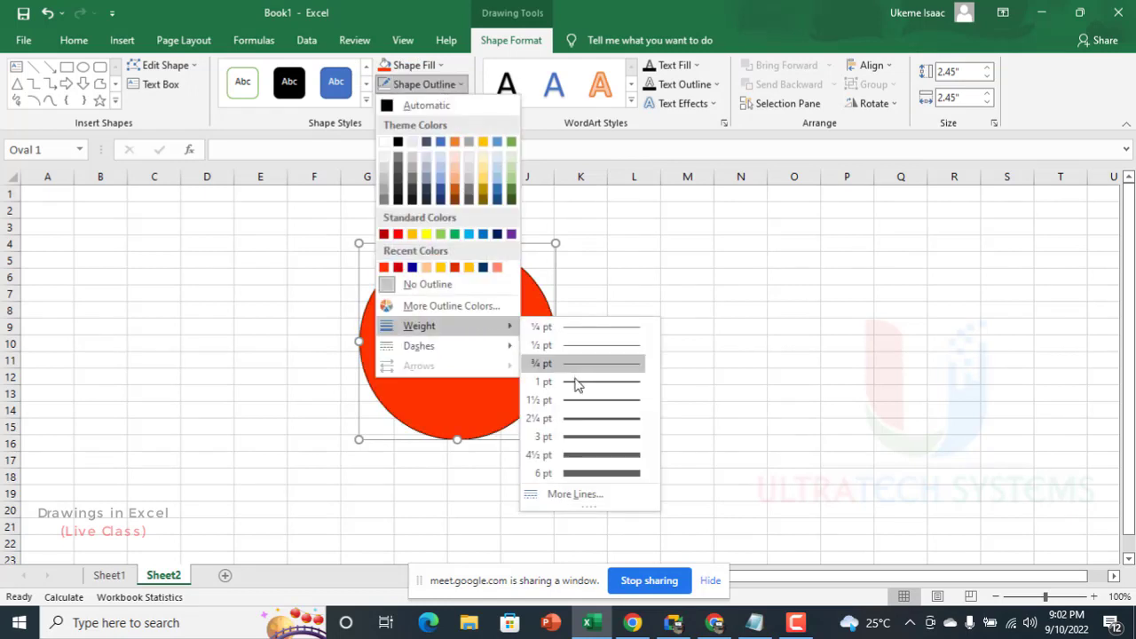
click(586, 437)
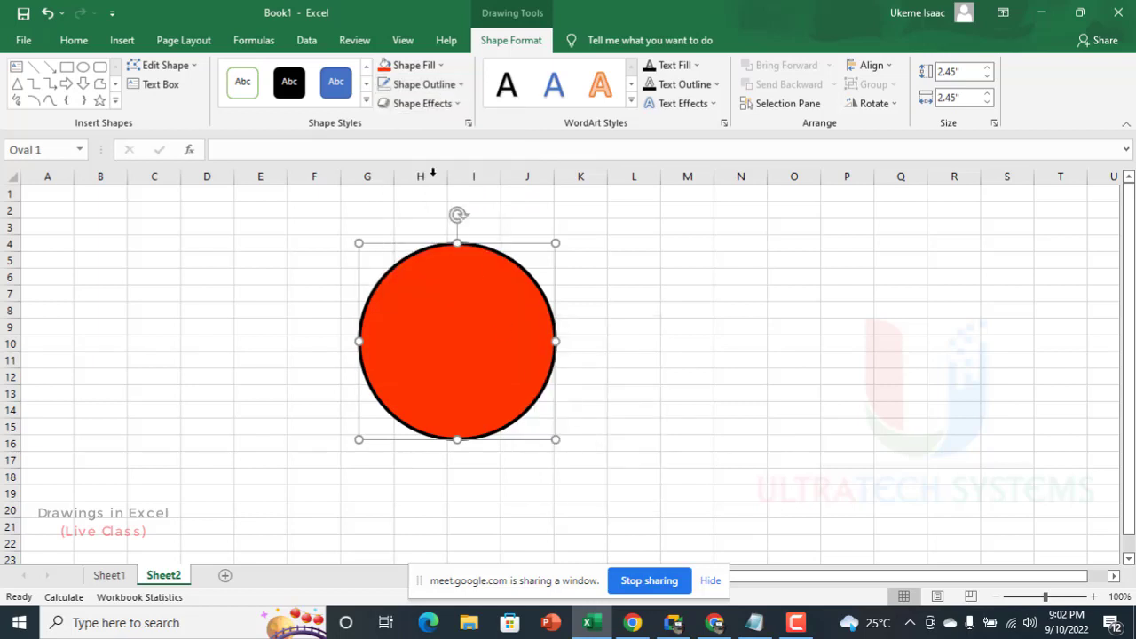
click(431, 84)
mouse_move(459, 354)
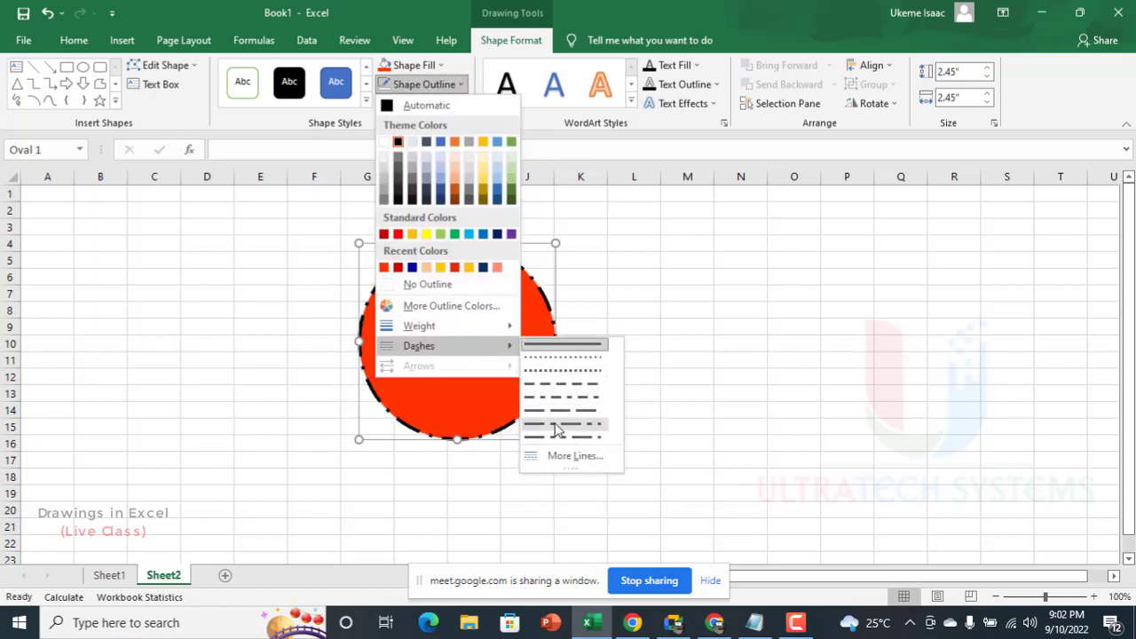
click(546, 384)
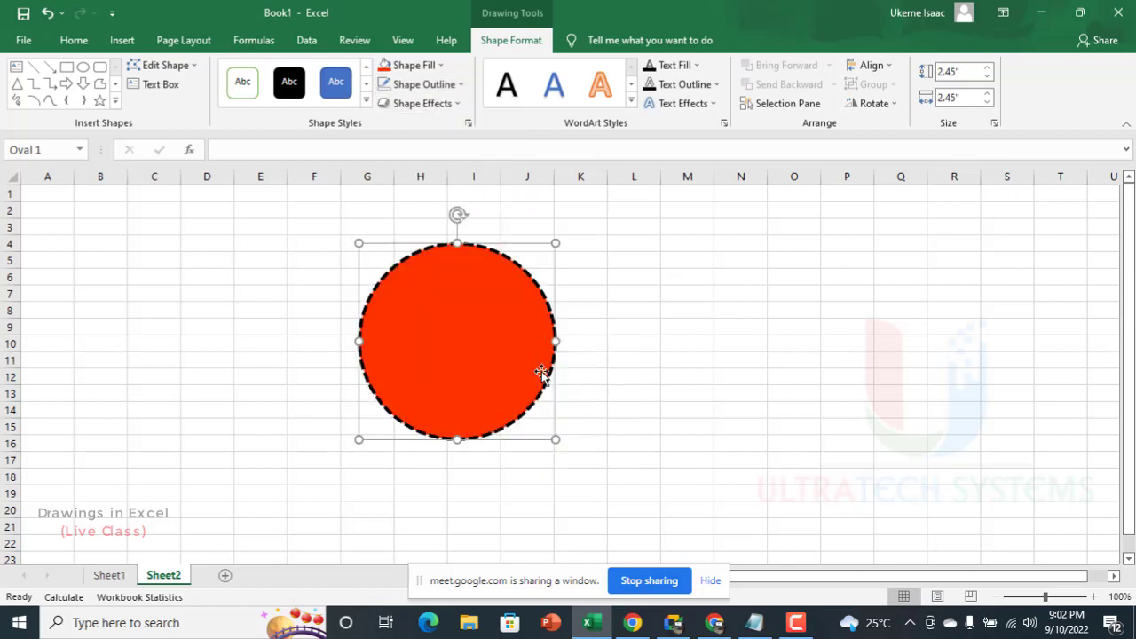
key(ctrl+z)
key(ctrl+z)
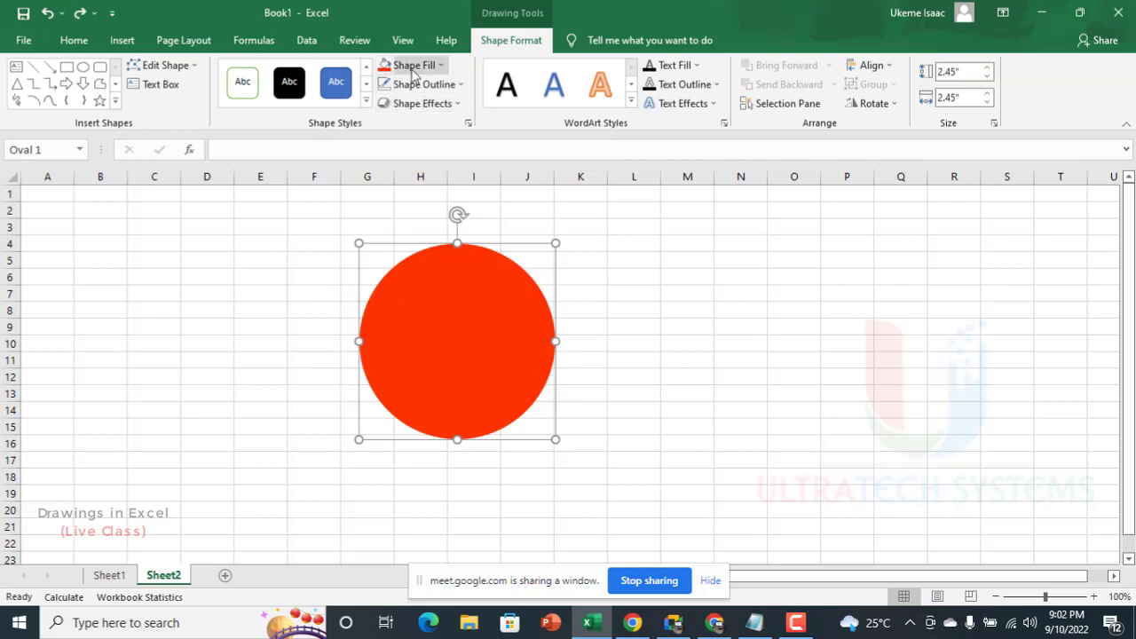
Step: Apply the third preset shape effect in the first row to the circle and move it over columns I to L
click(410, 65)
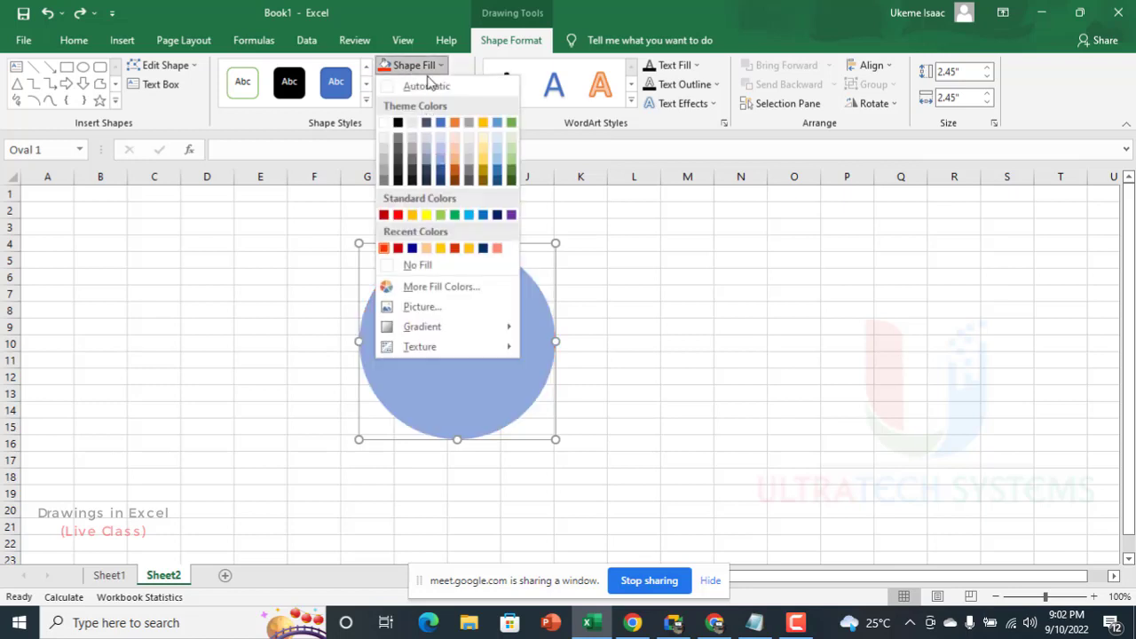
click(435, 30)
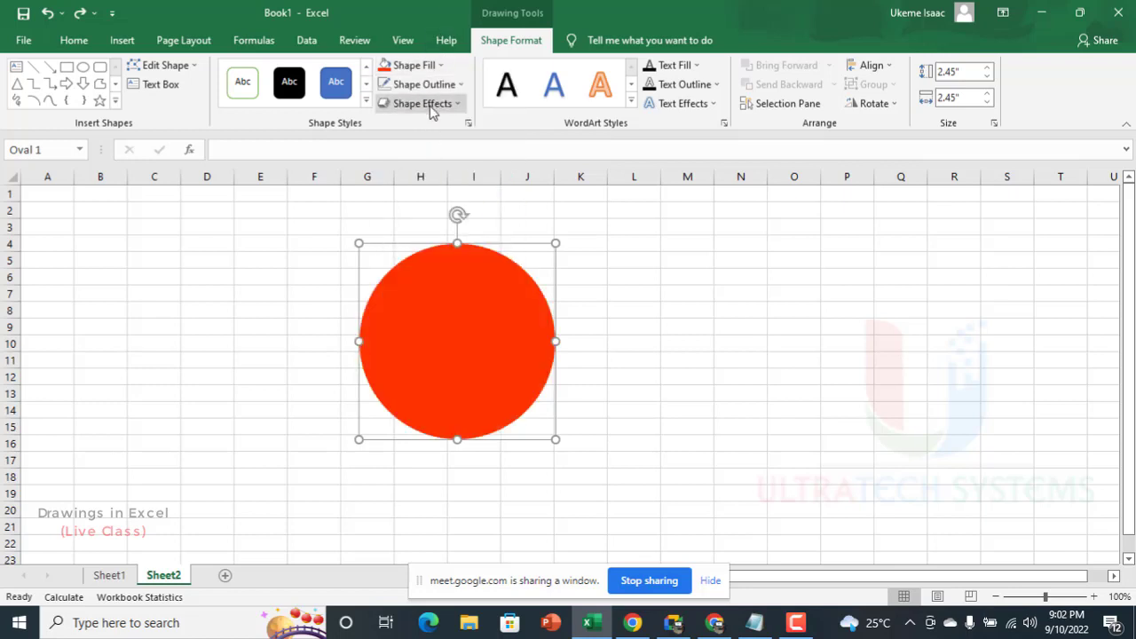
click(424, 103)
mouse_move(430, 134)
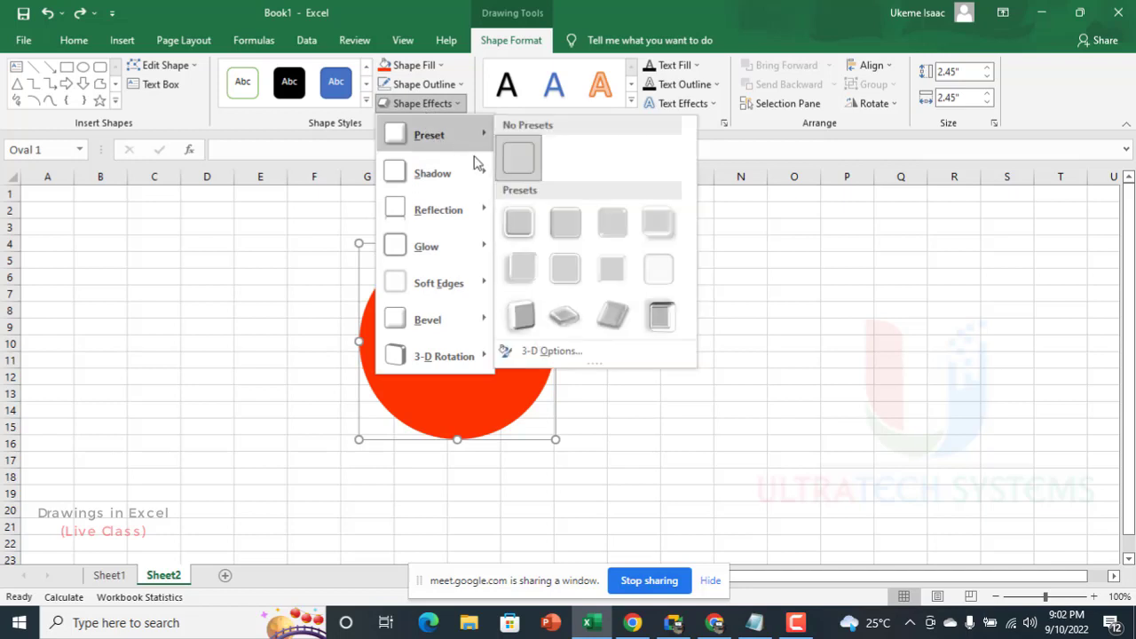
click(598, 235)
click(662, 330)
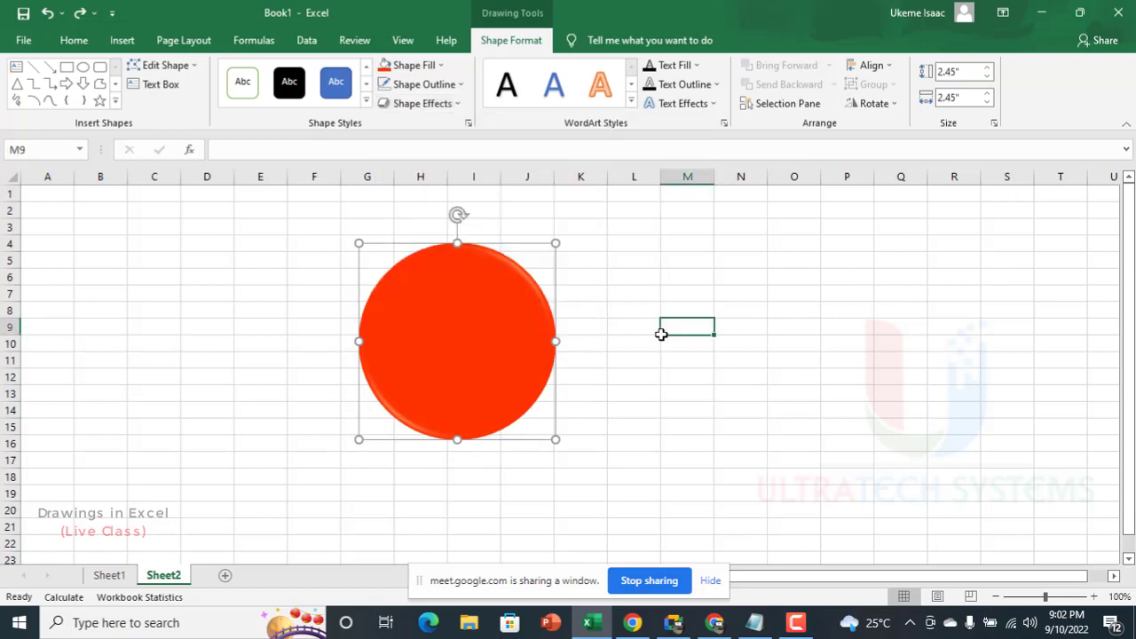
drag(482, 335, 492, 353)
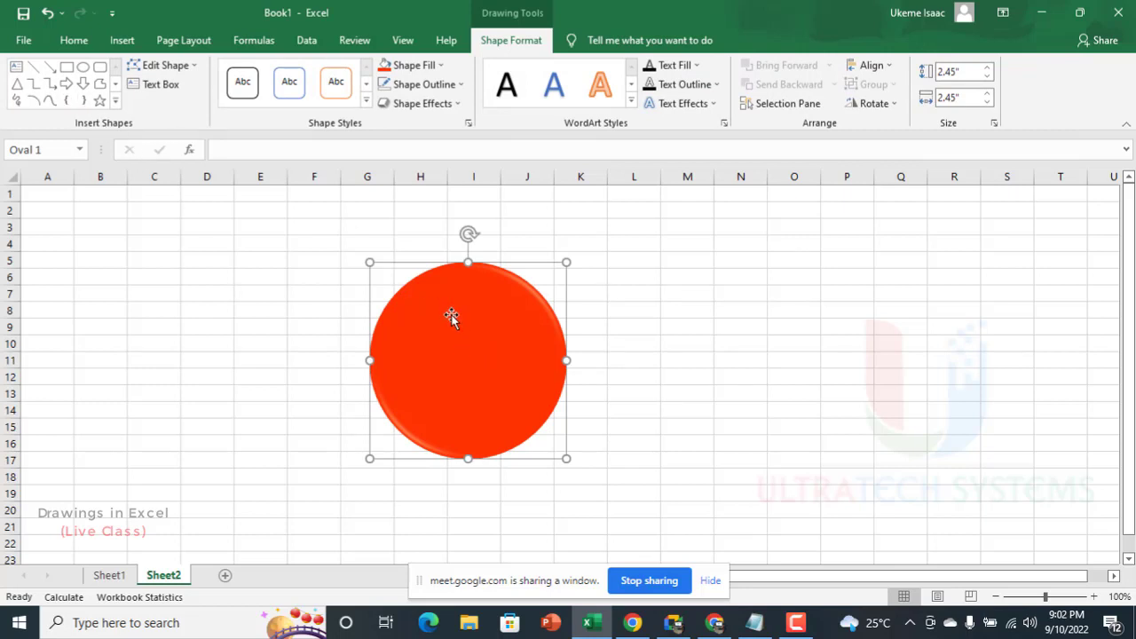
drag(452, 325, 523, 298)
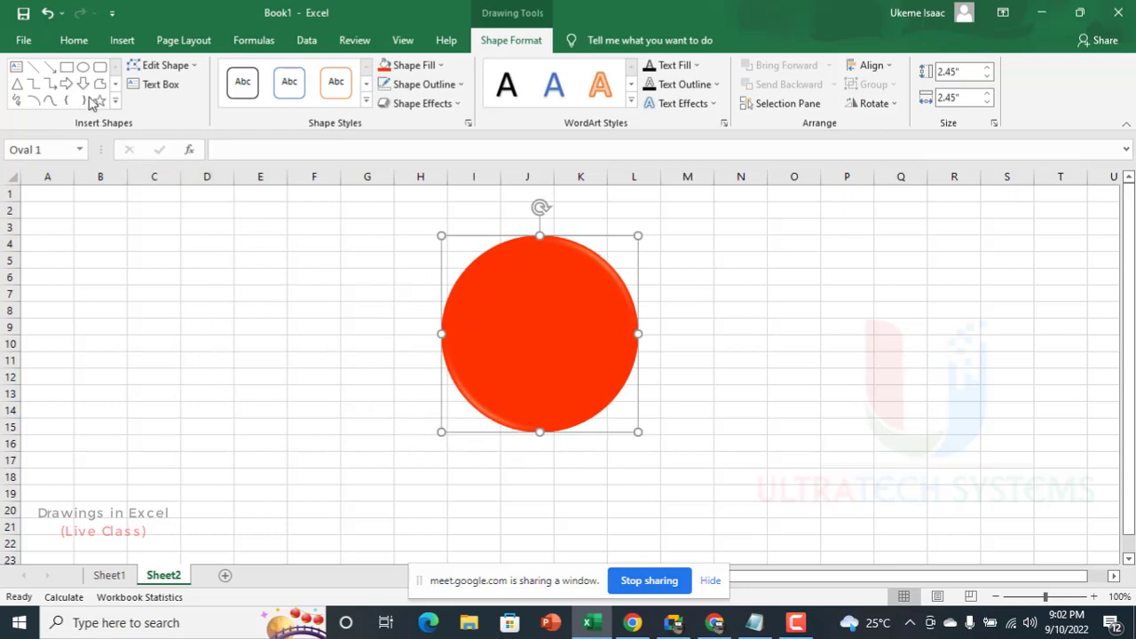
Step: Draw a text box about 1.97" wide and 1.15" high over columns D to F, rows 9 to 15, and enter "The Count"
click(154, 87)
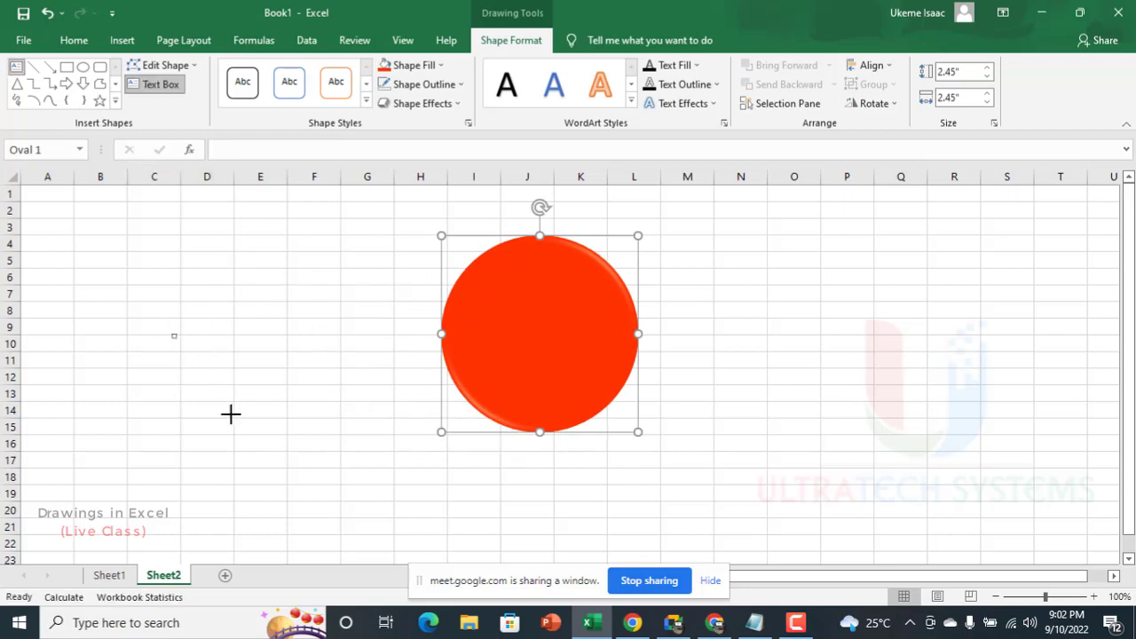
drag(173, 333, 330, 425)
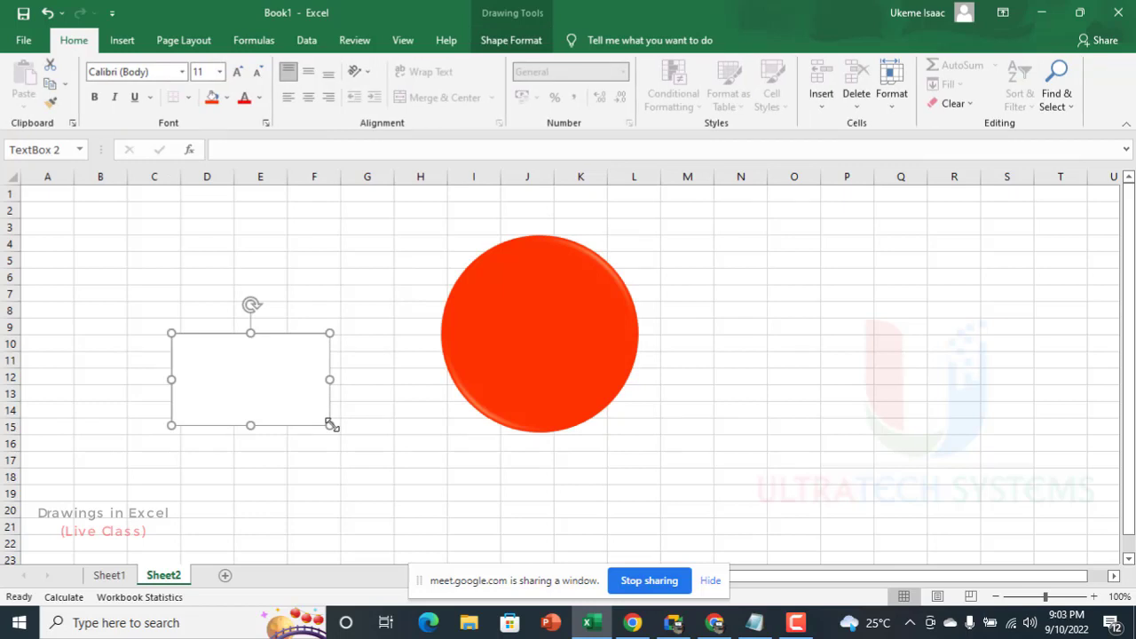
text(Total Count)
key(ctrl+a)
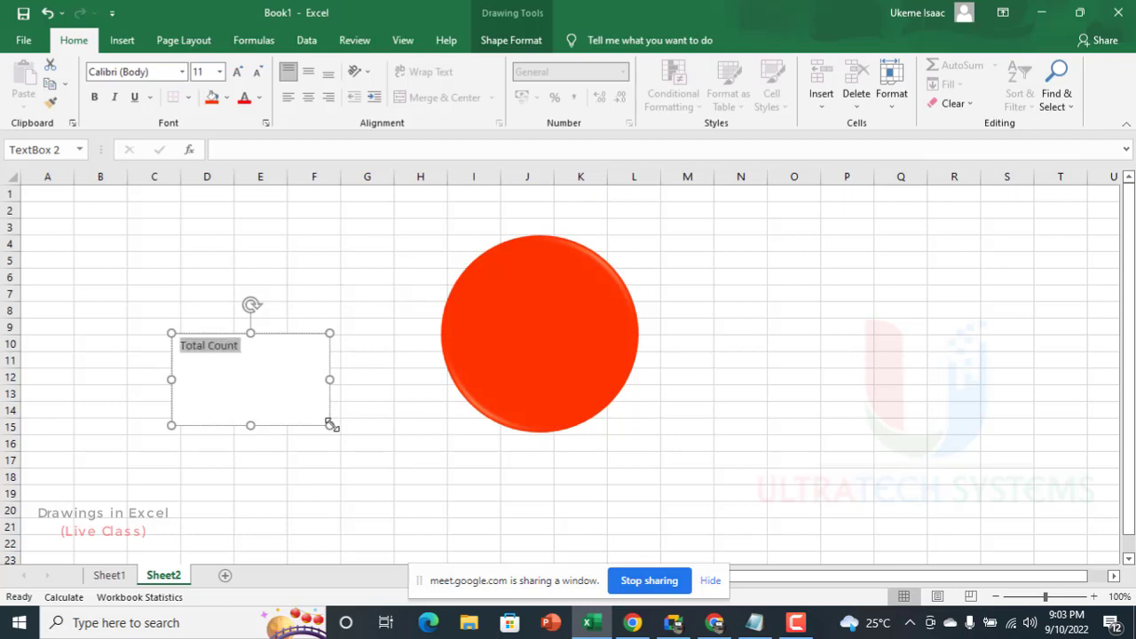
text(The Ciount)
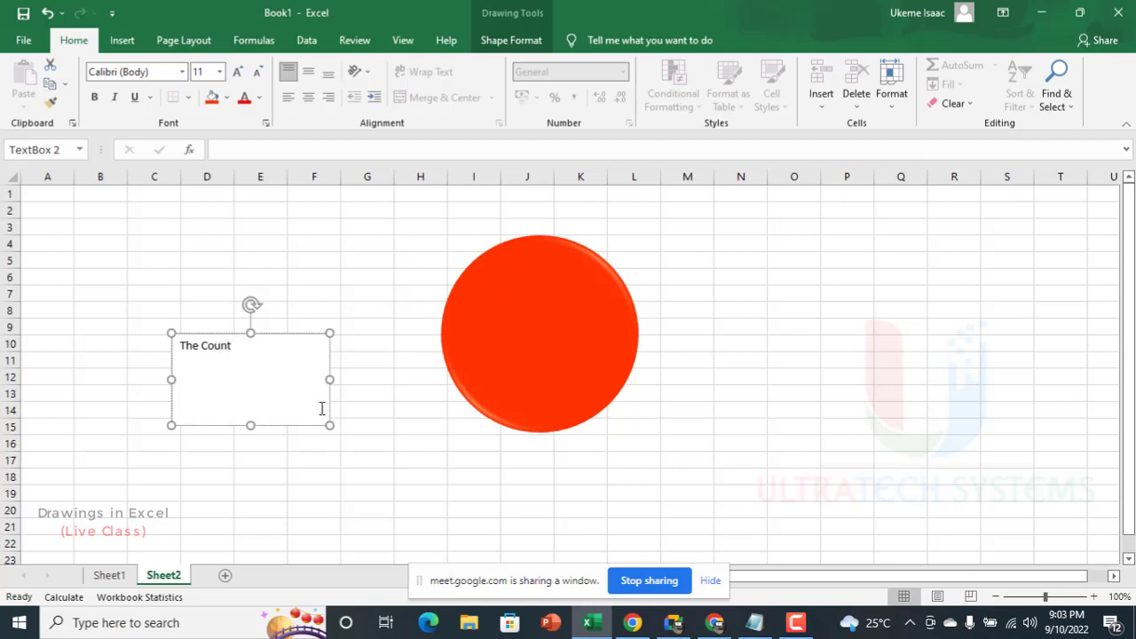
key(Escape)
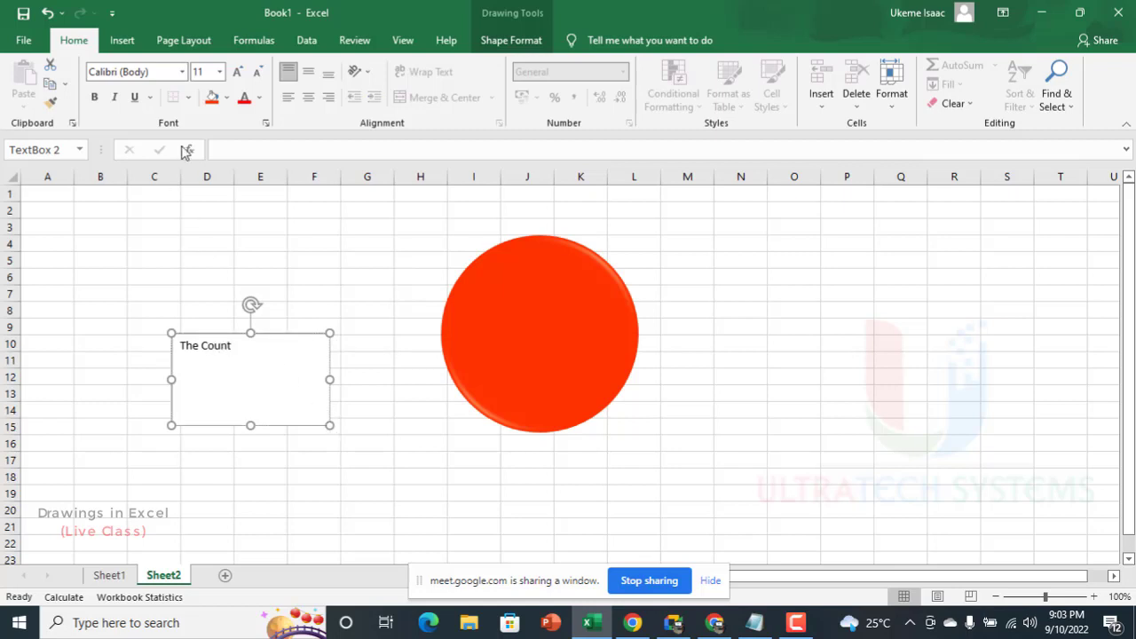
click(121, 40)
click(253, 66)
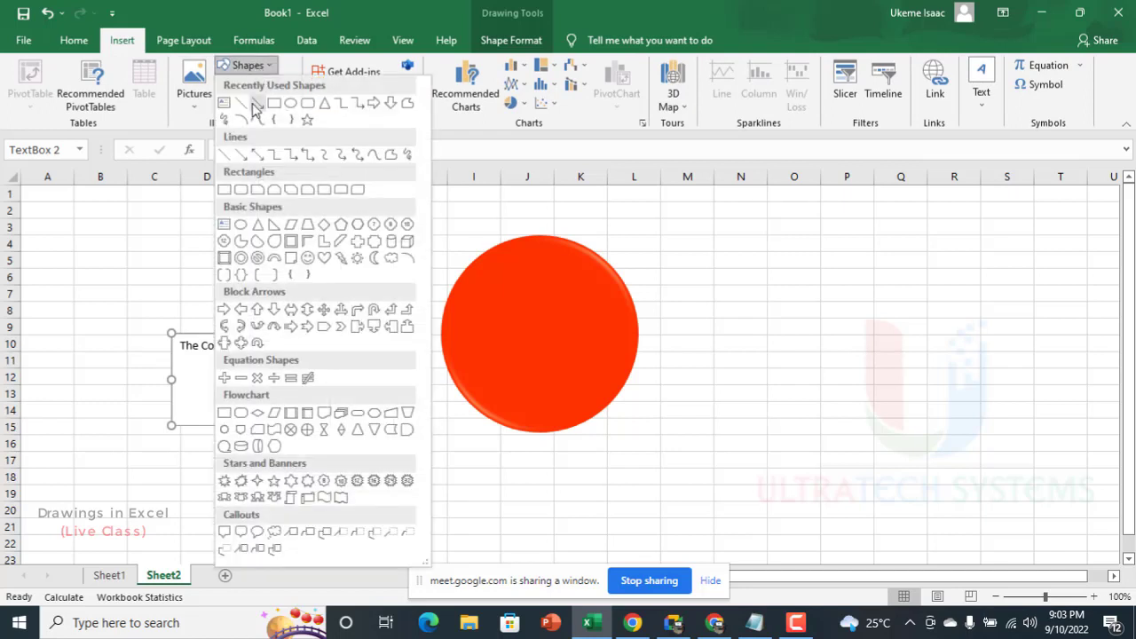
click(547, 321)
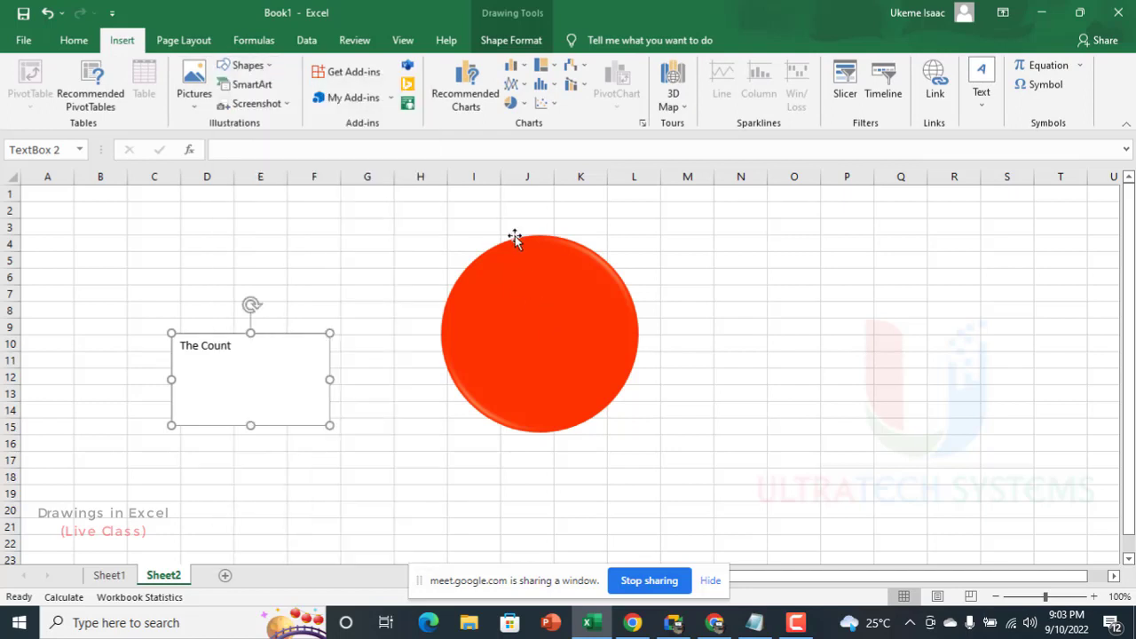
click(508, 42)
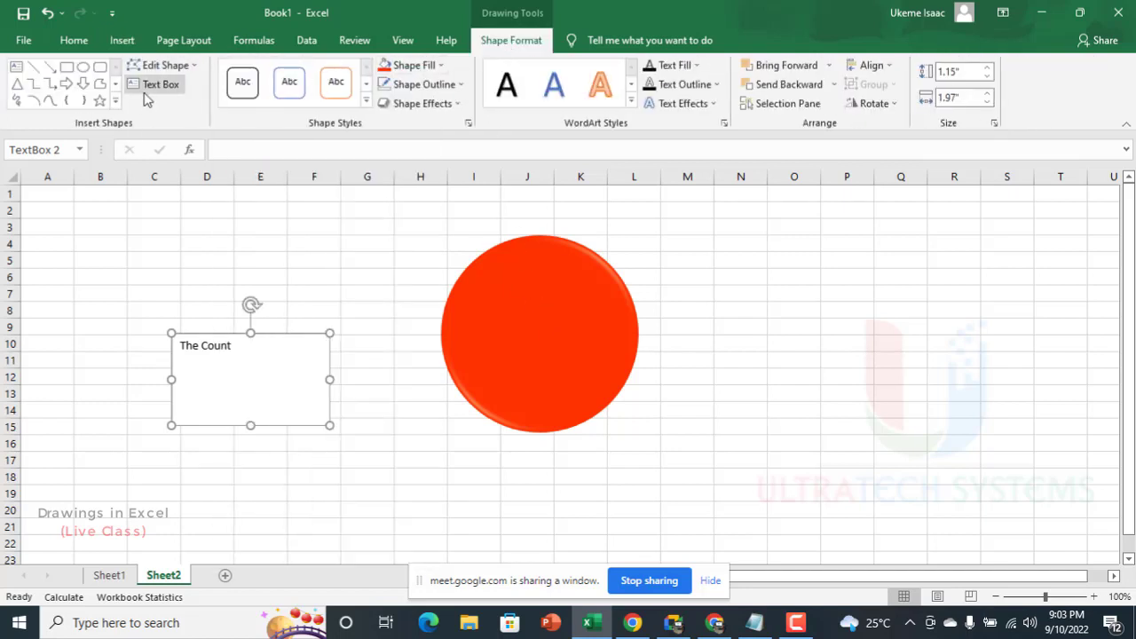
Step: Enlarge the "The Count" text to font size 28
triple_click(242, 349)
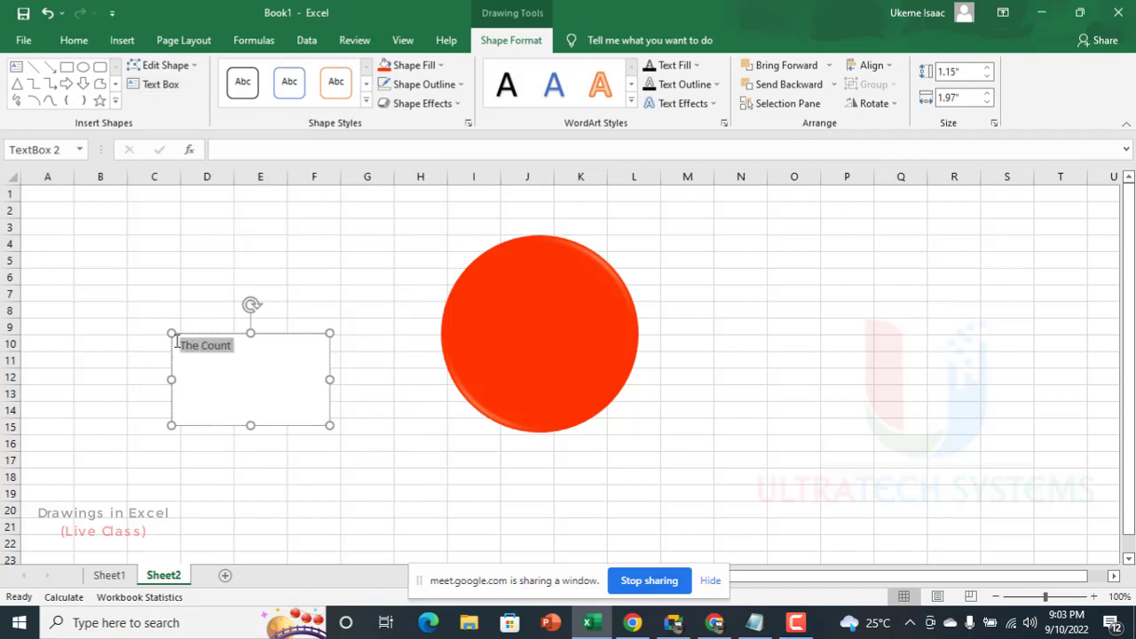
click(75, 40)
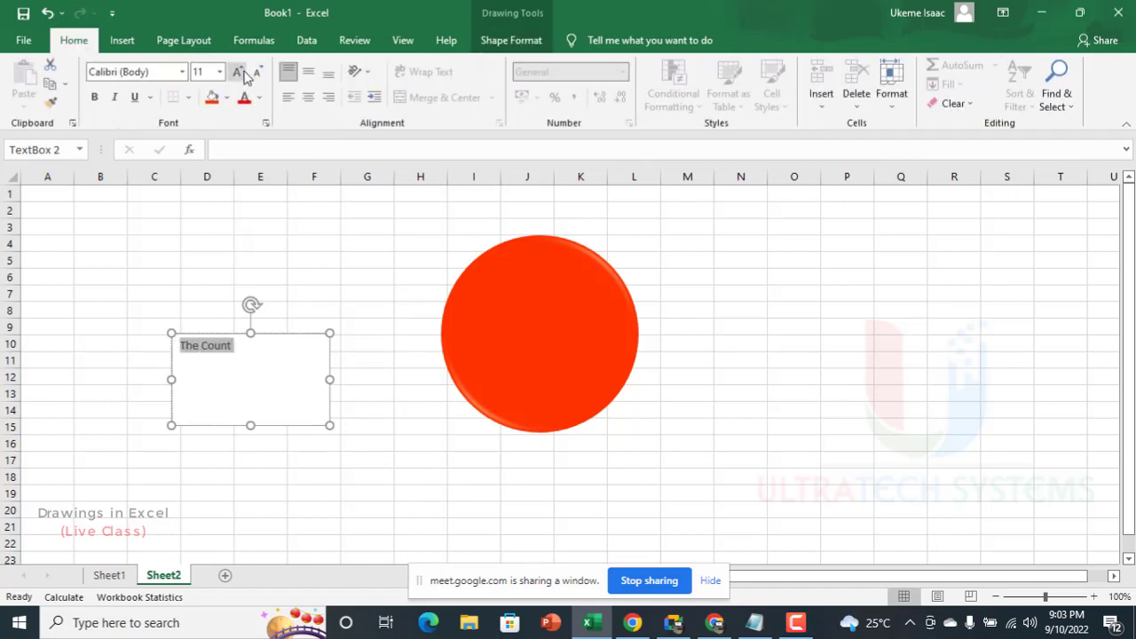
click(239, 73)
click(240, 73)
click(240, 73)
click(239, 73)
click(240, 73)
click(239, 73)
click(239, 73)
click(245, 75)
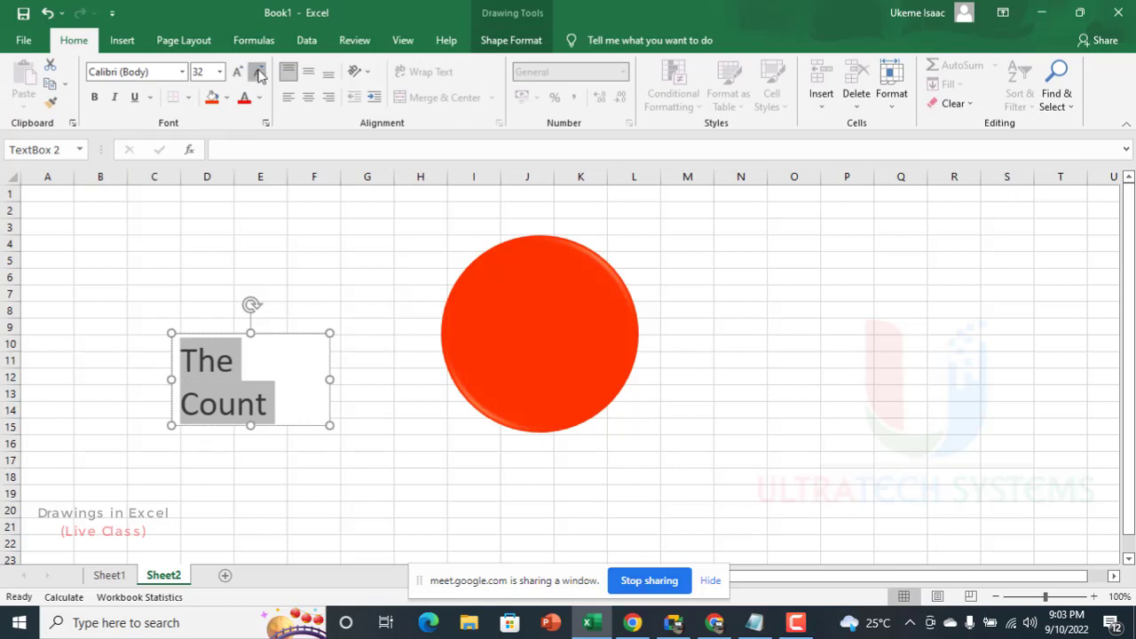
click(255, 72)
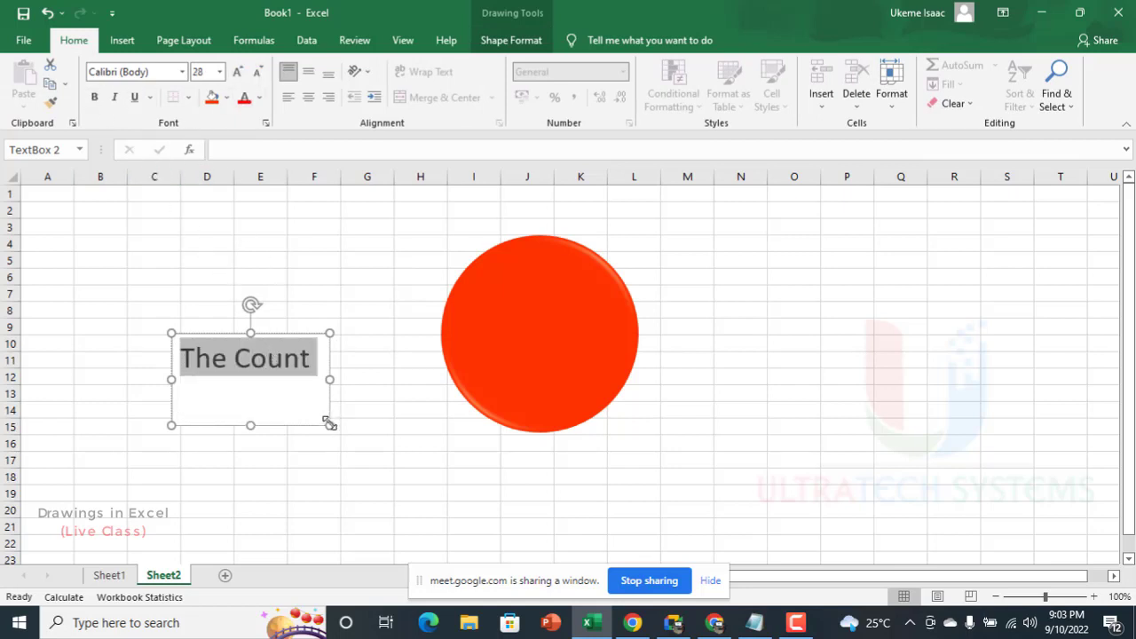
Step: Resize the text box to about 1.89" wide and 0.6" high and place it centered on the upper half of the circle
drag(328, 424, 540, 338)
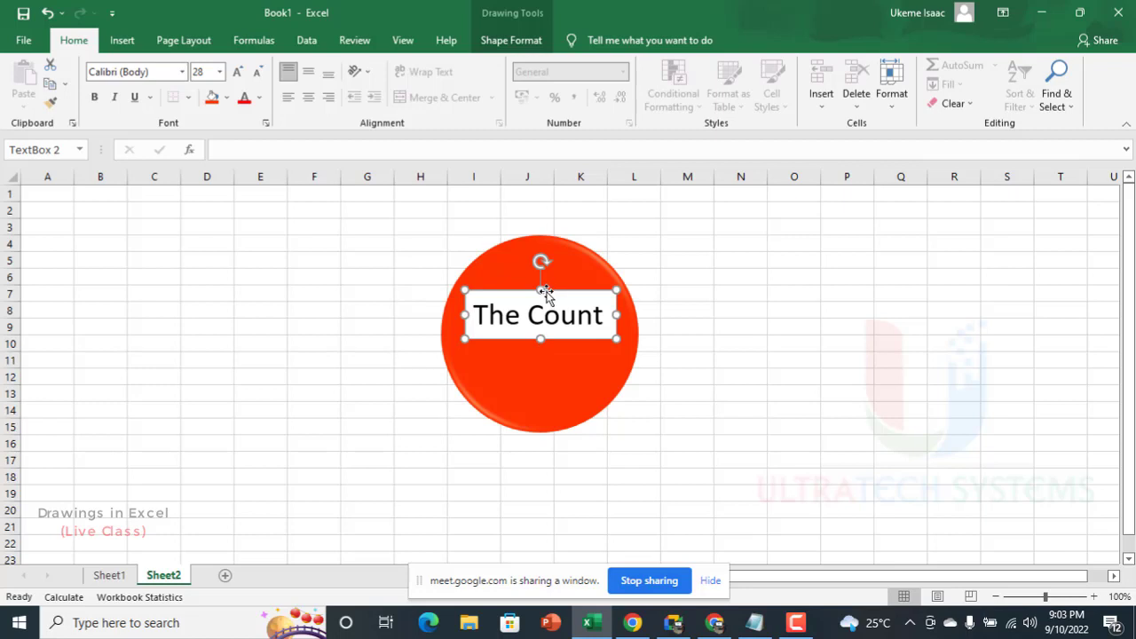
mouse_move(544, 293)
mouse_down()
mouse_move(542, 273)
mouse_move(544, 283)
mouse_up()
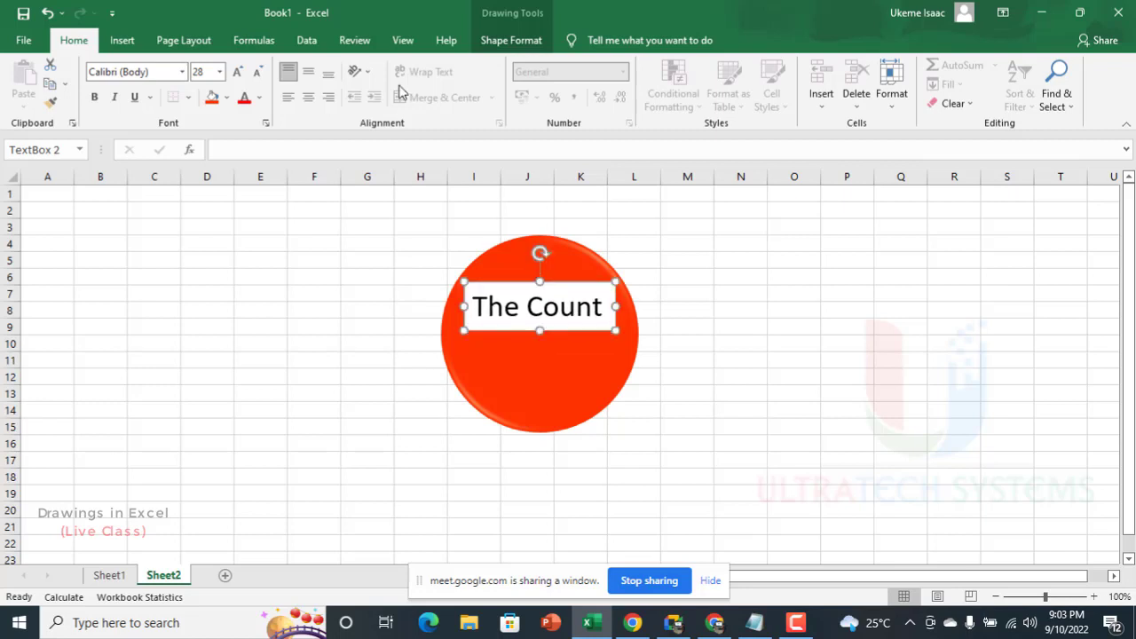
Step: Set the "The Count" text box to No Fill and No Outline
click(508, 43)
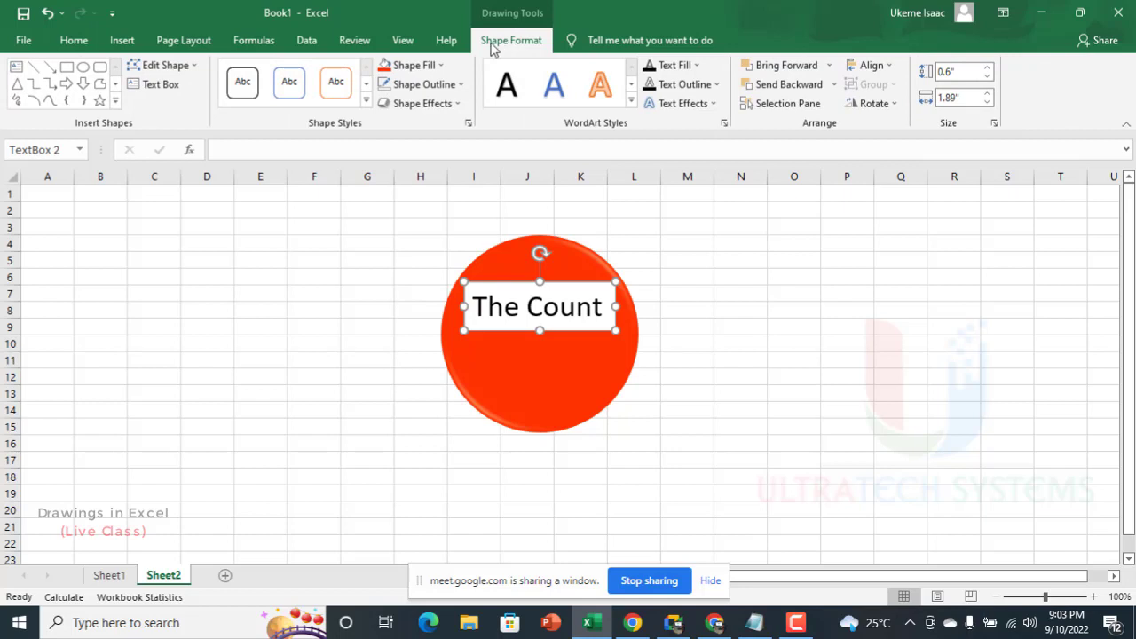
click(422, 66)
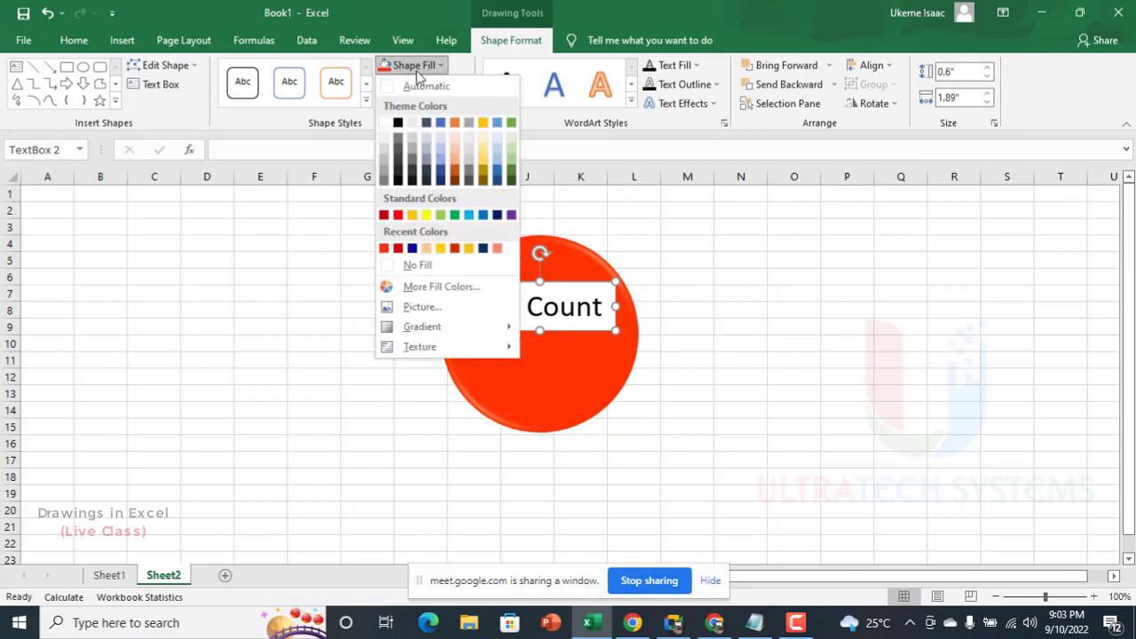
click(415, 265)
click(810, 340)
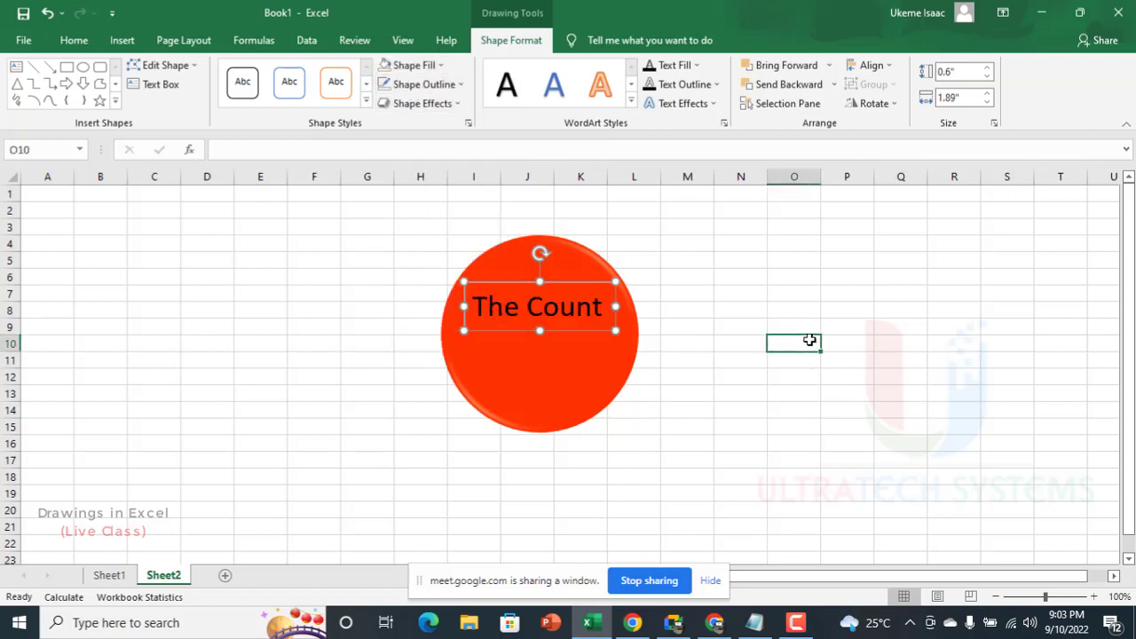
click(594, 328)
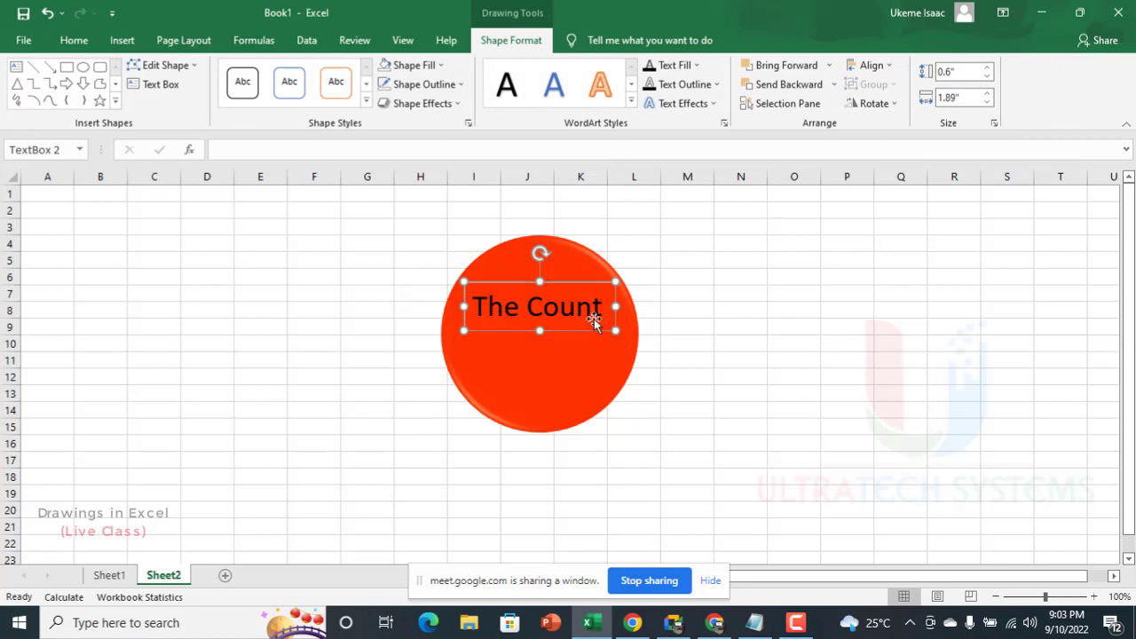
click(426, 85)
click(406, 284)
Step: Format "The Count" in bold Tw Cen MT at size 28 and center it horizontally in its text box
click(71, 41)
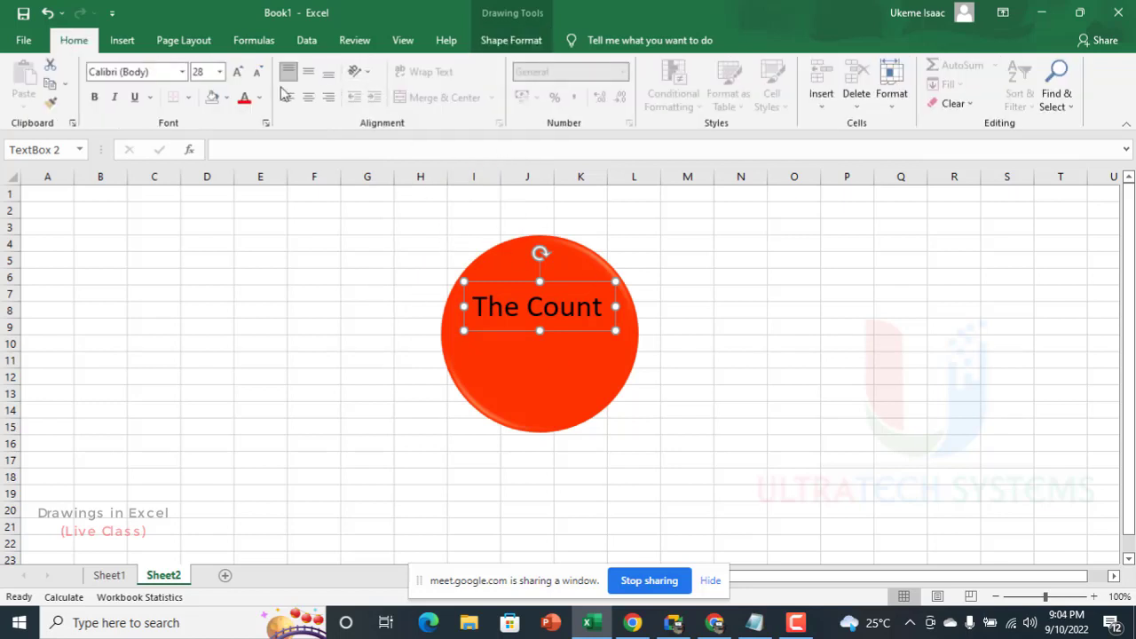
click(182, 71)
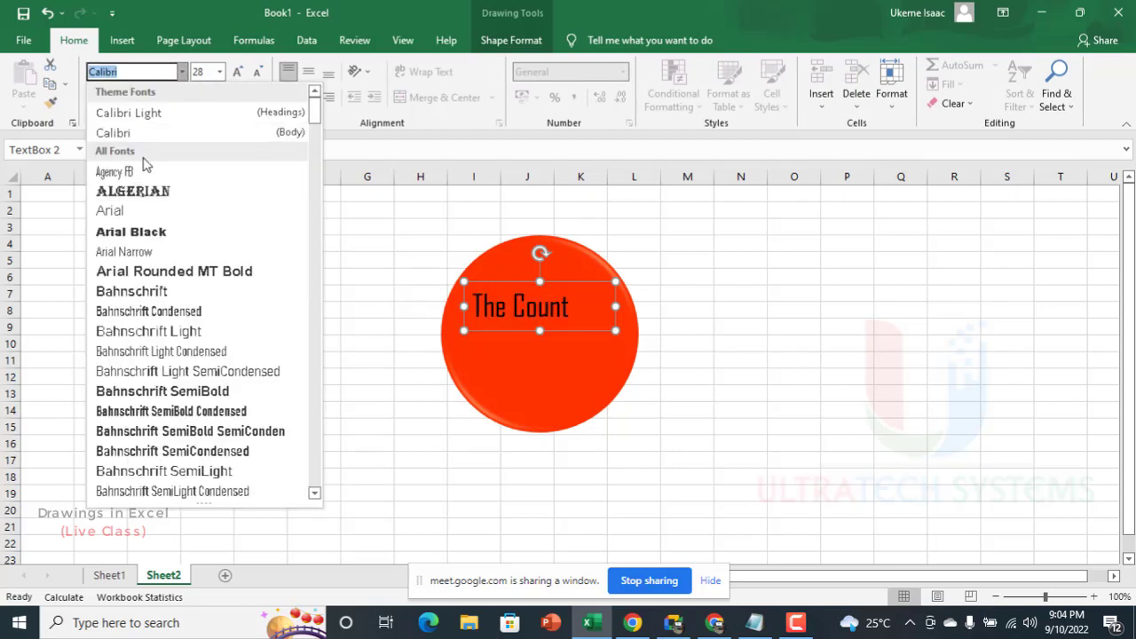
text(tw)
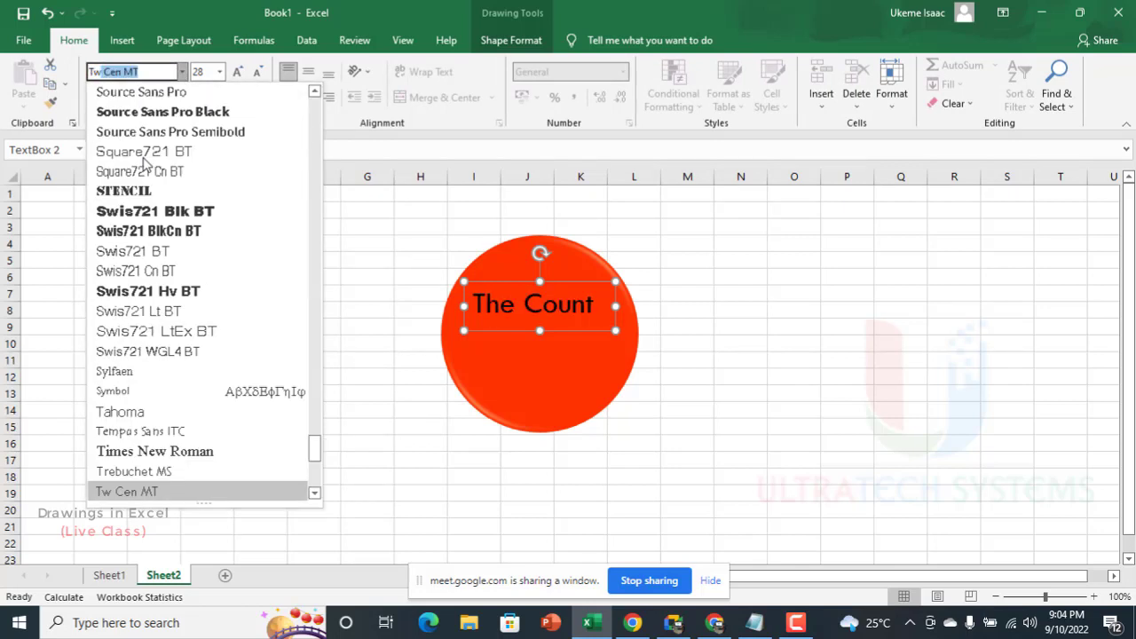
key(Return)
key(ctrl+b)
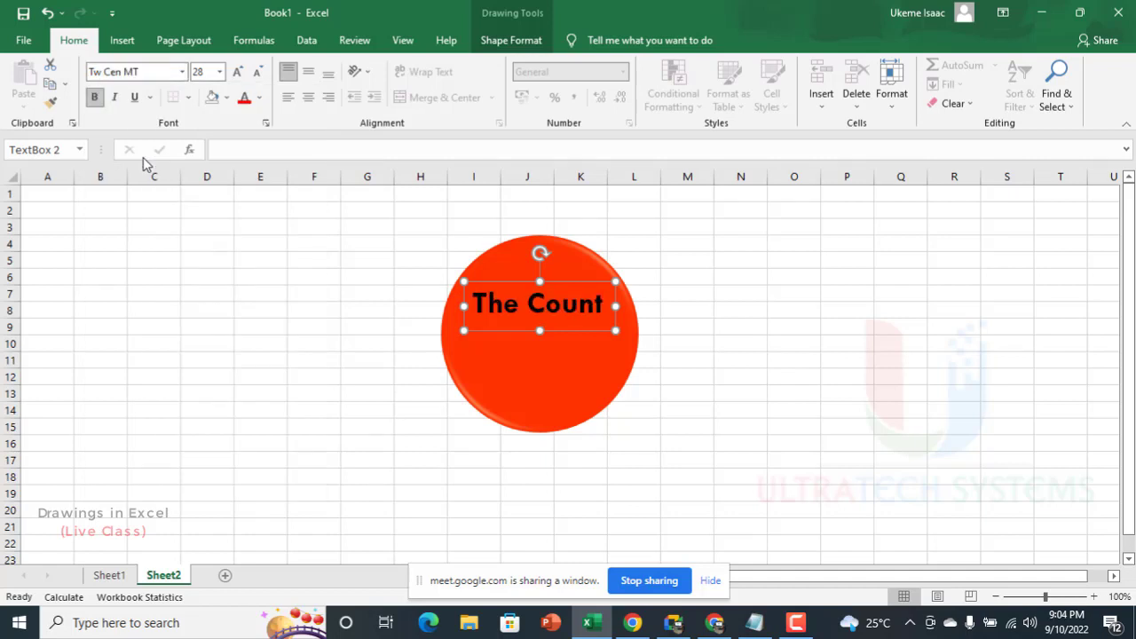
click(257, 73)
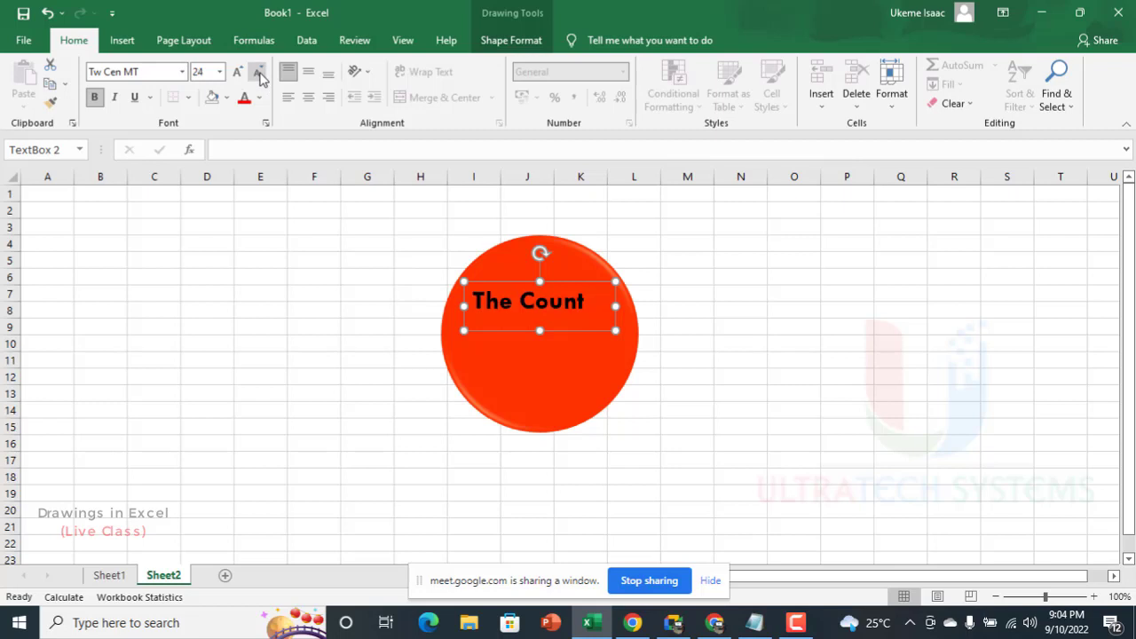
click(238, 71)
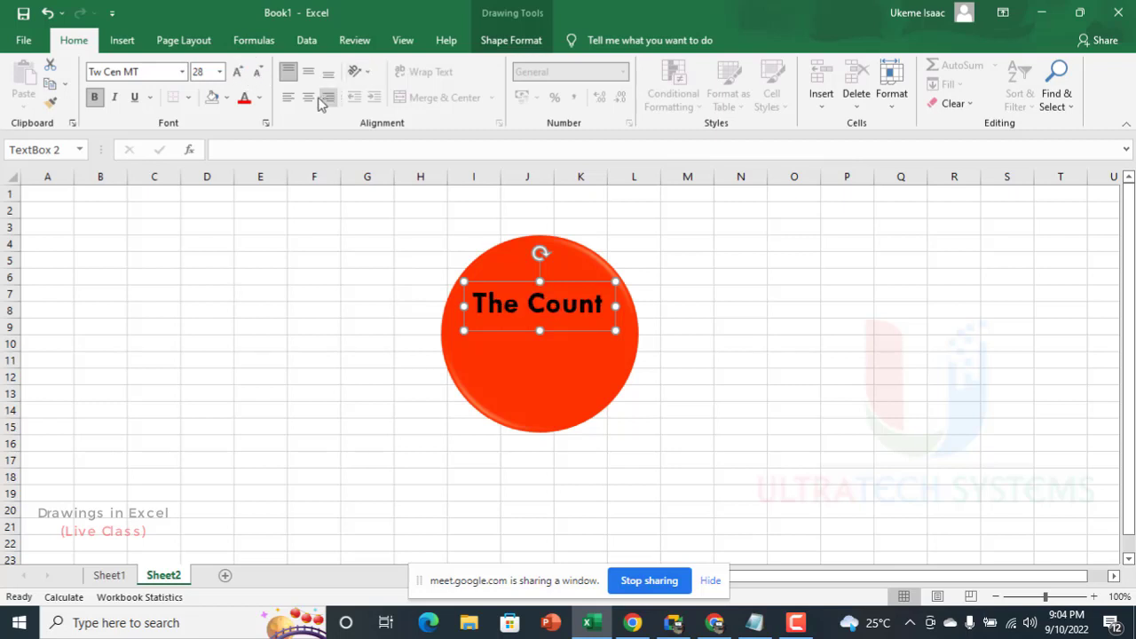
click(309, 98)
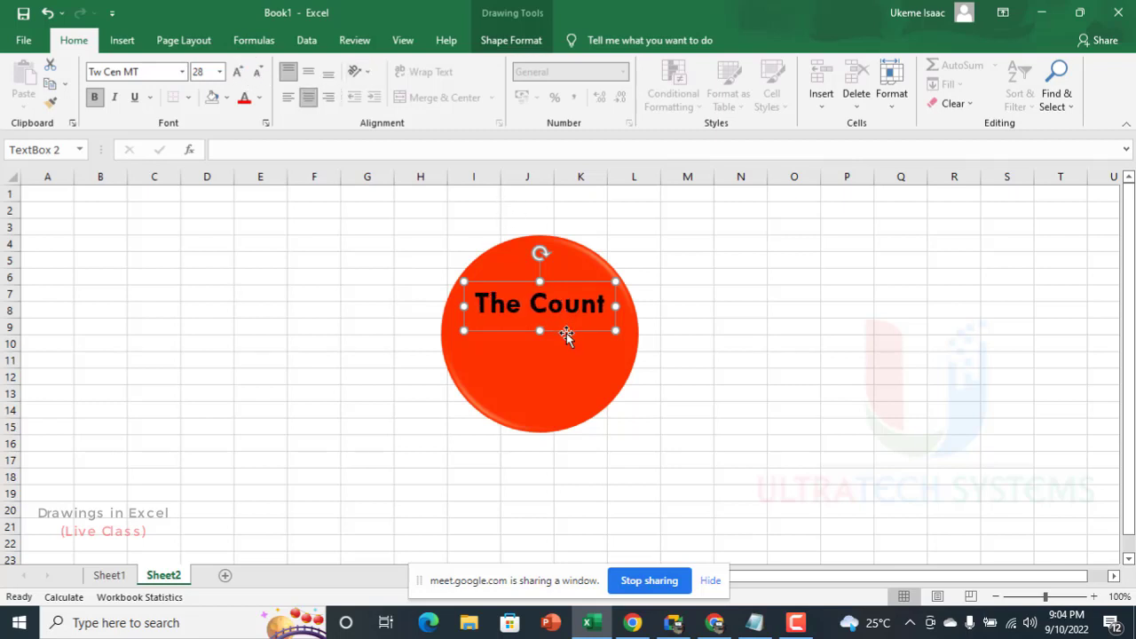
Step: Change the "The Count" text color to white and nudge the text box slightly higher on the circle
drag(567, 336, 568, 332)
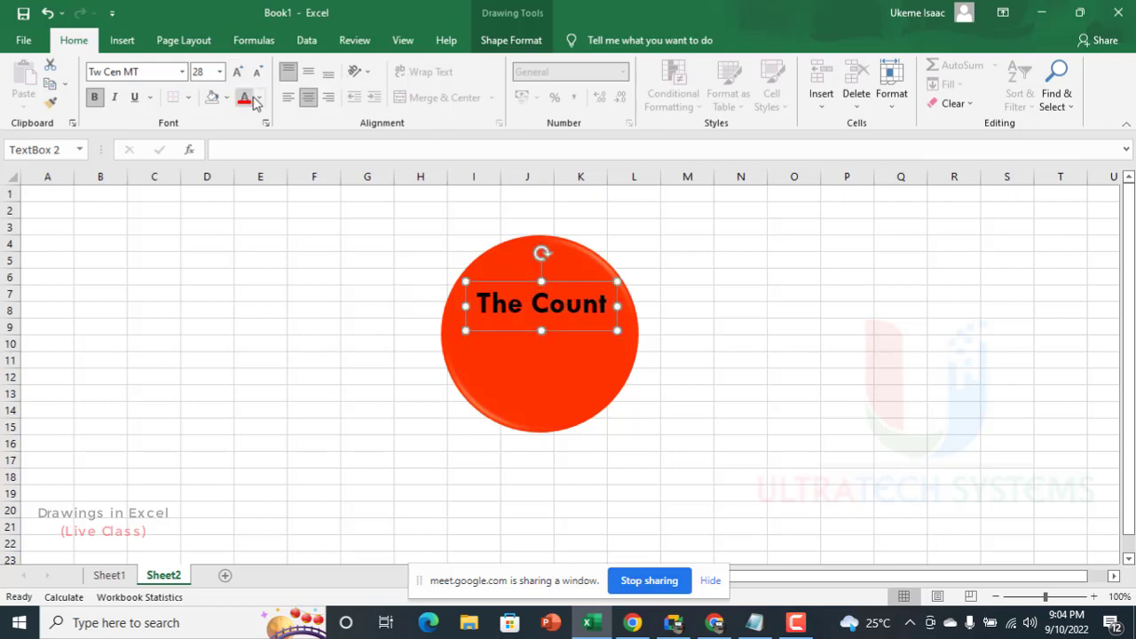
click(257, 99)
click(247, 158)
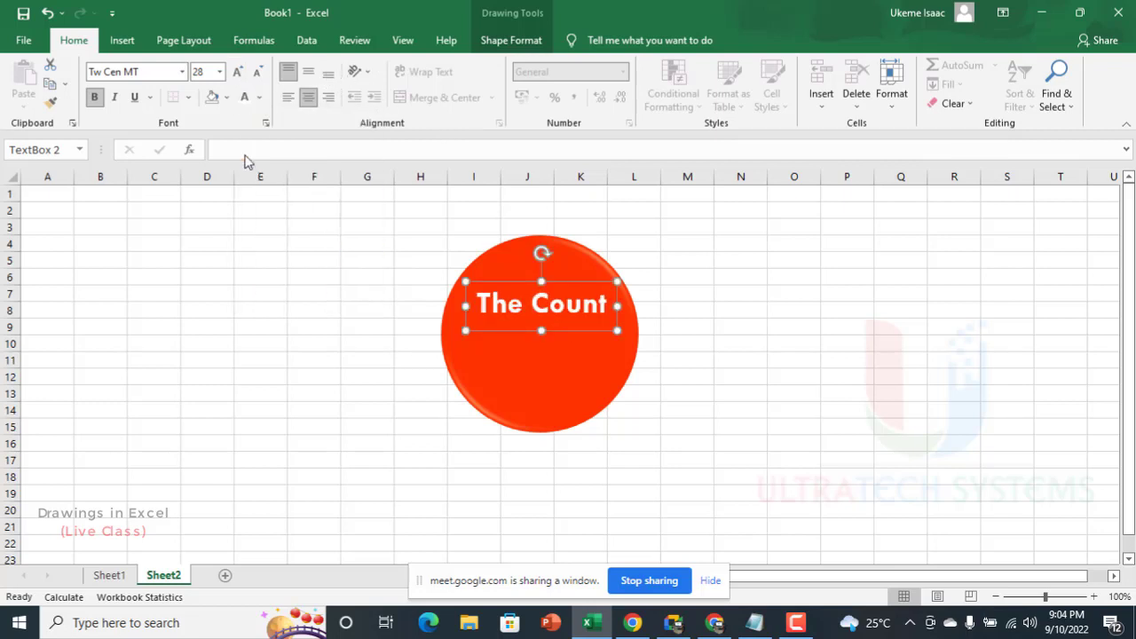
key(Up)
key(Up)
key(Up)
key(Up)
key(Up)
key(Up)
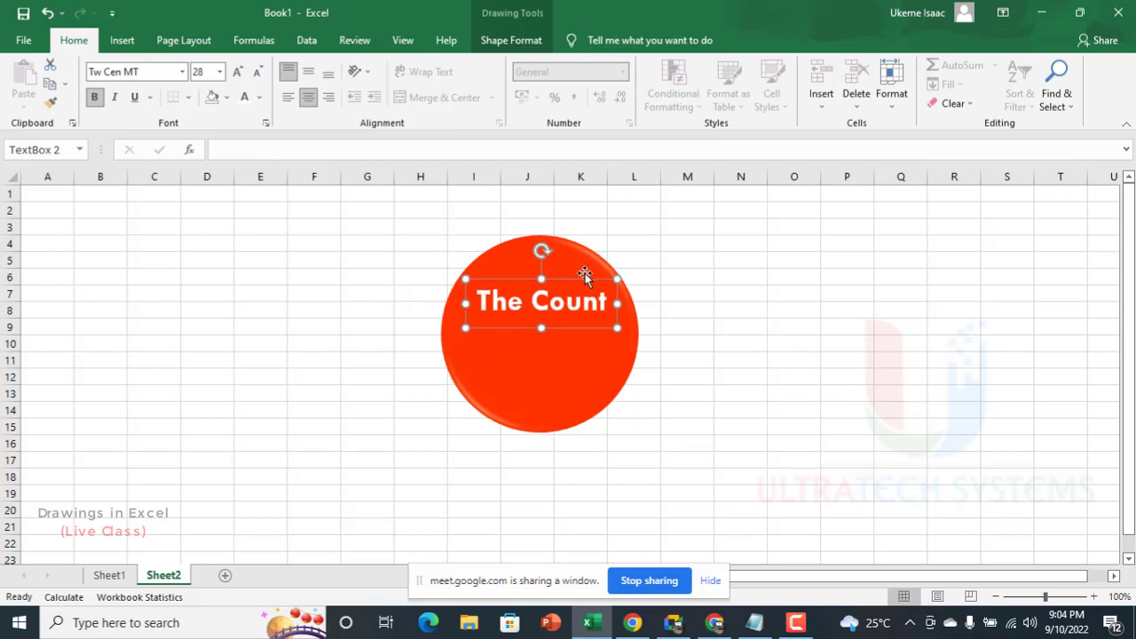
key(Up)
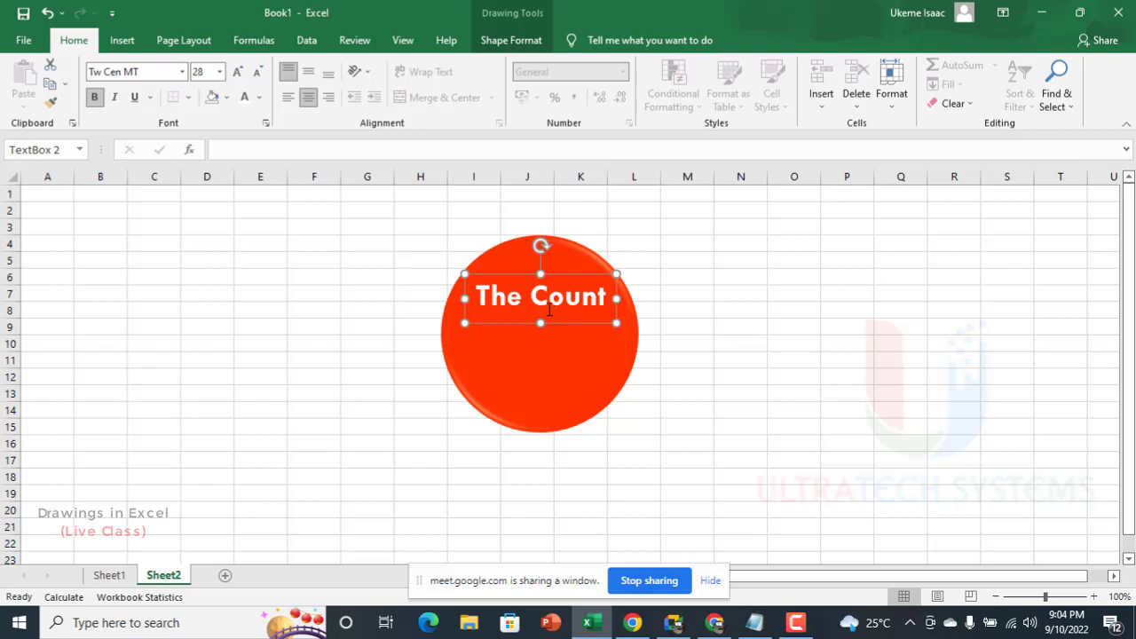
Step: Duplicate the red circle without its text, placing one copy on each side of the "The Count" badge
click(540, 375)
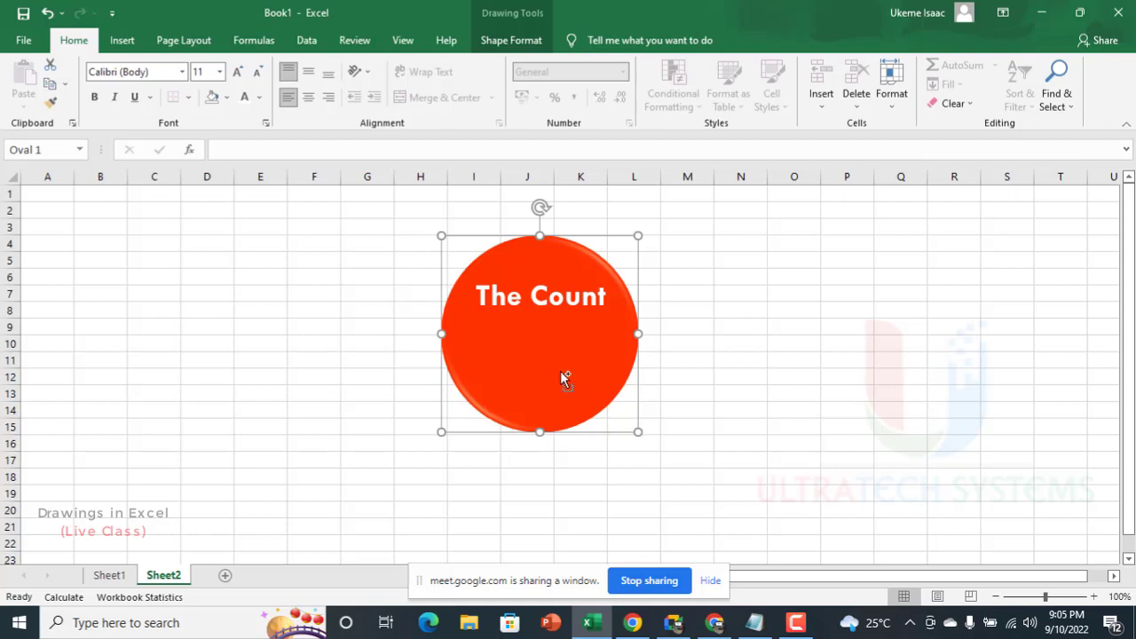
drag(558, 376, 765, 354)
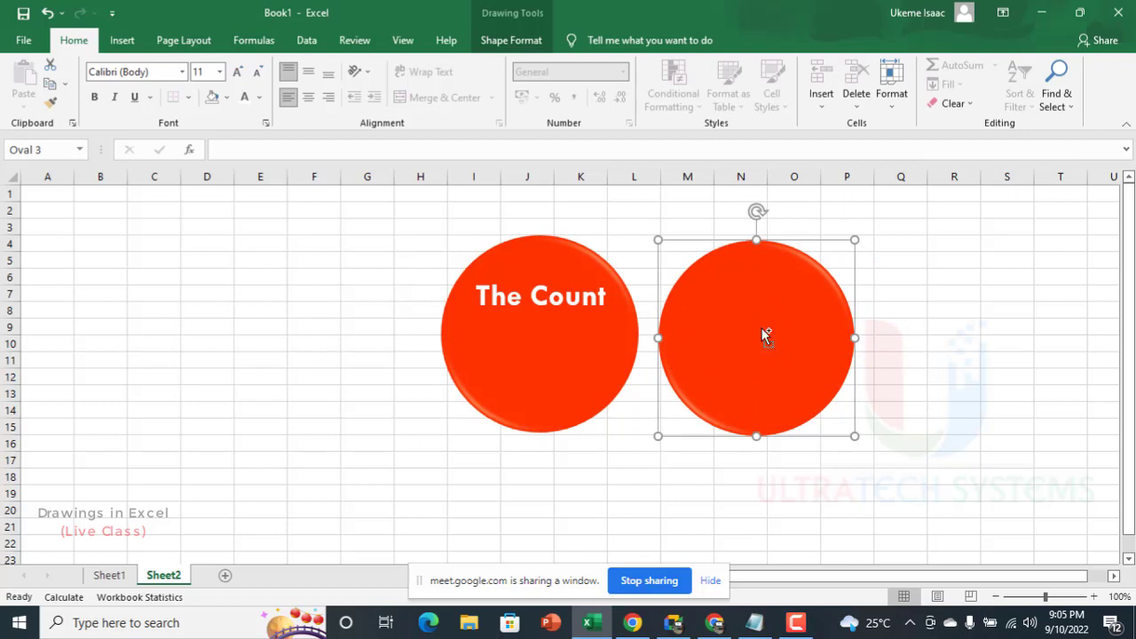
drag(758, 338, 294, 333)
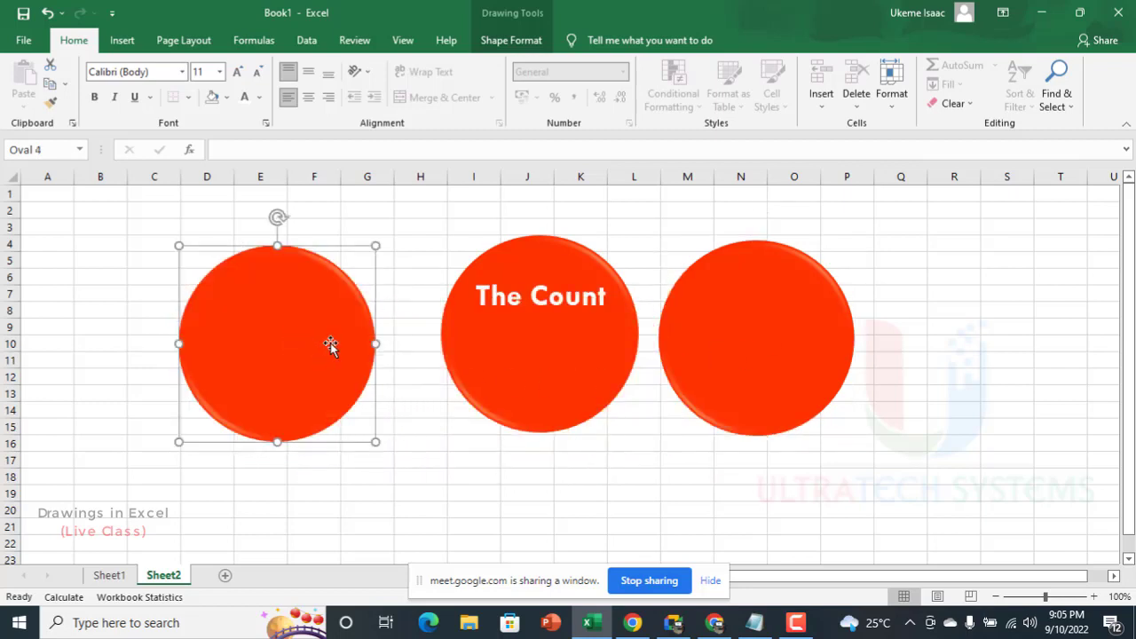
Step: Delete the copy to the right of the badge and move the remaining copy closer to the badge's left side
click(772, 356)
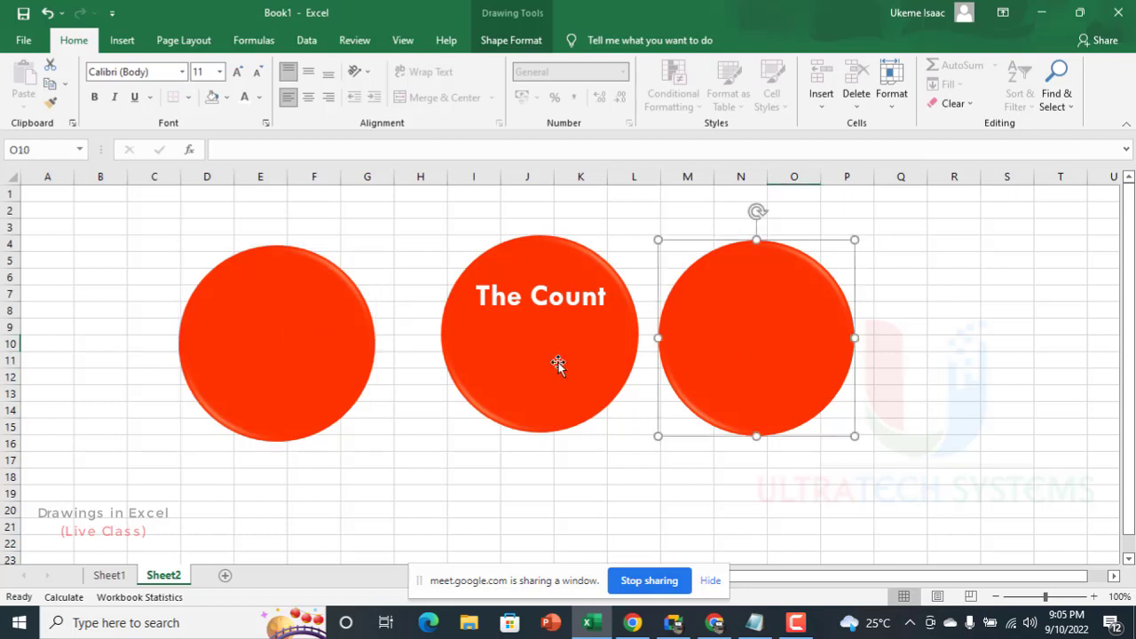
key(Delete)
drag(320, 331, 364, 313)
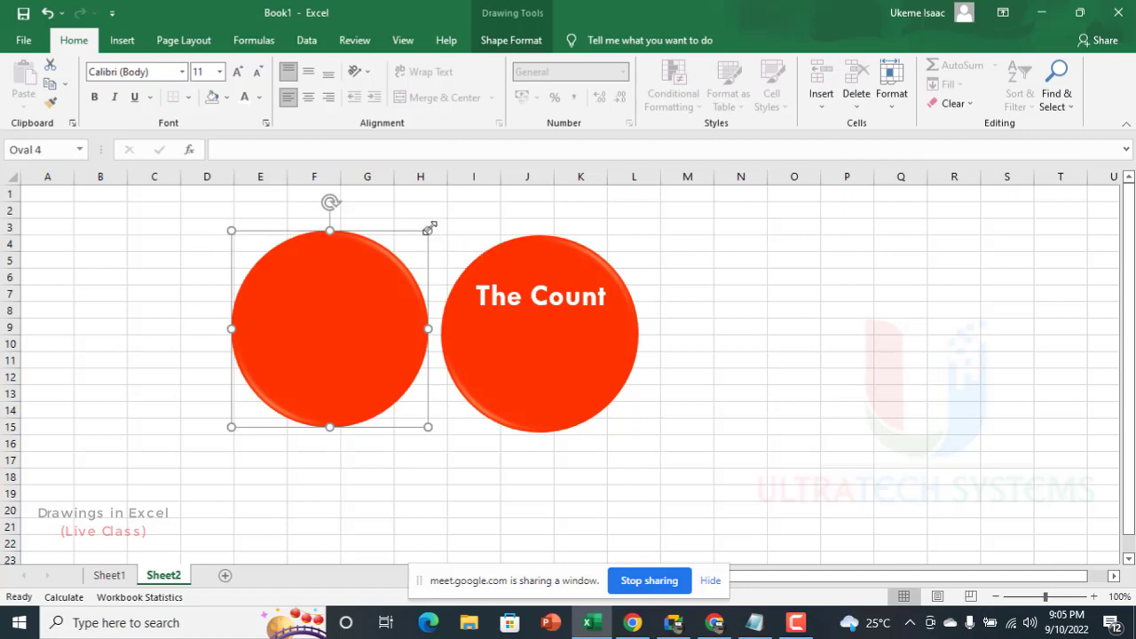
drag(428, 231, 506, 332)
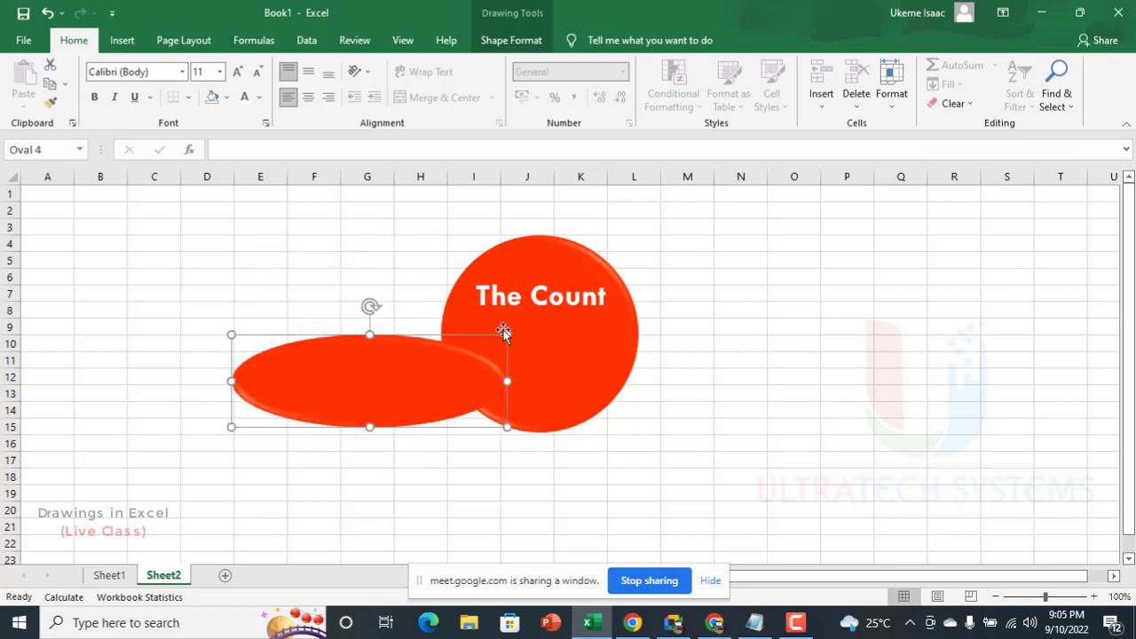
key(ctrl+z)
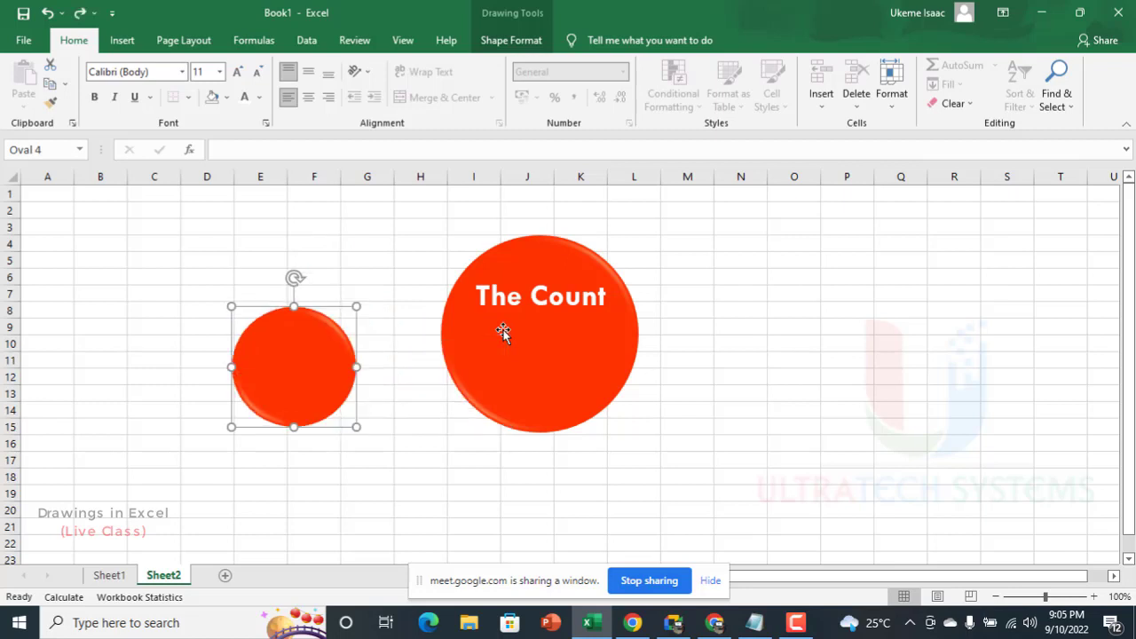
key(ctrl+z)
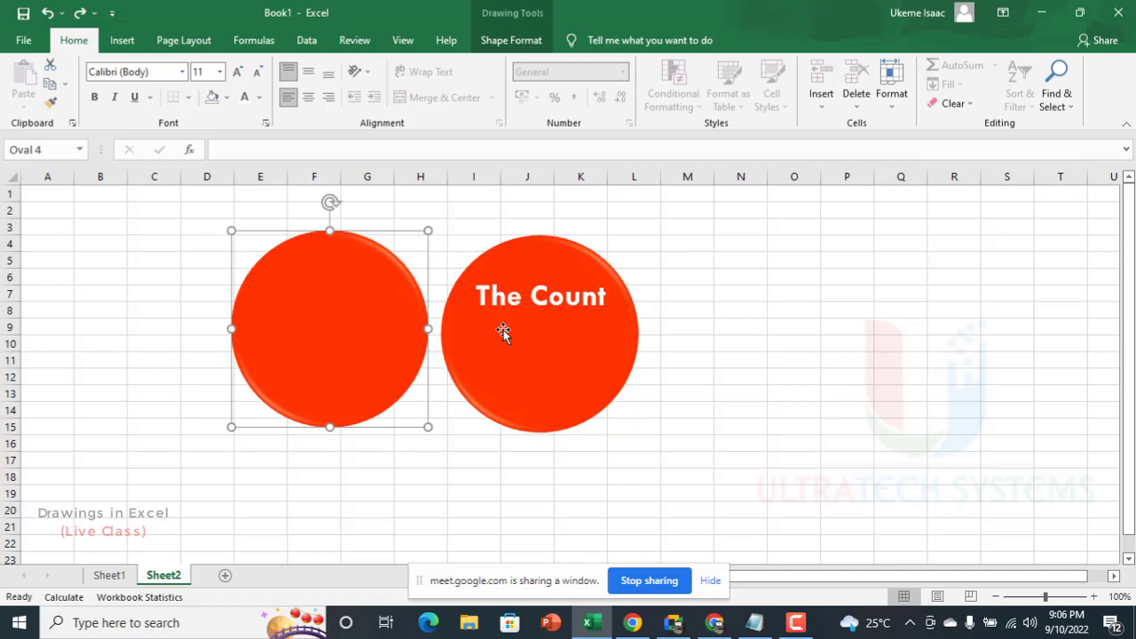
Step: Move the duplicate circle slightly farther from the badge and shrink it proportionally about its center to roughly 60% of its size
drag(363, 325, 331, 332)
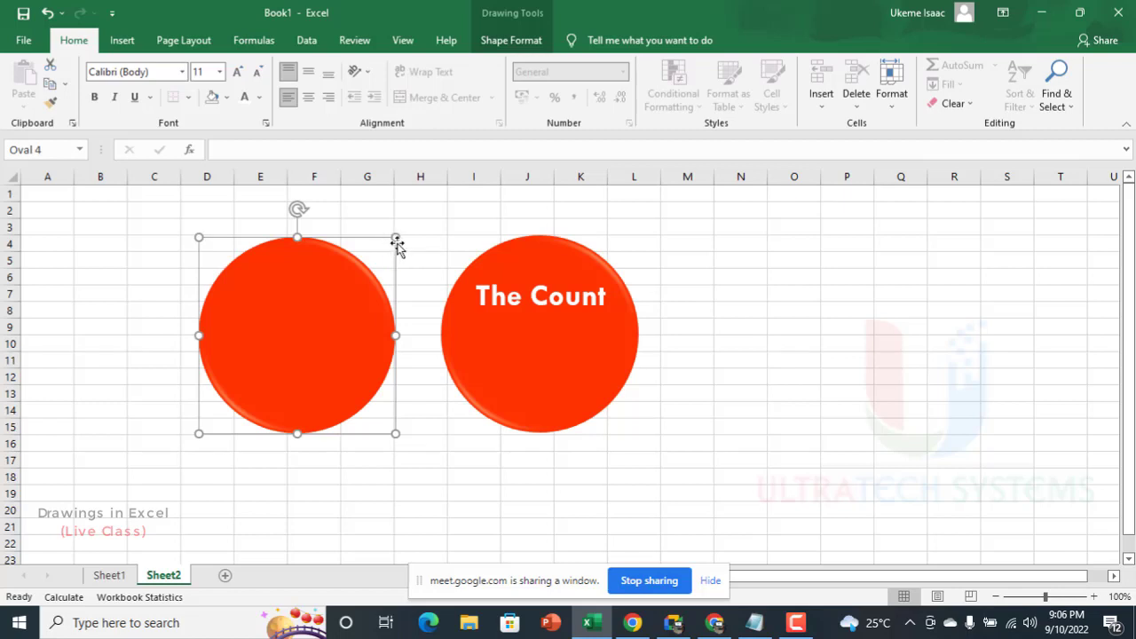
drag(396, 236, 342, 290)
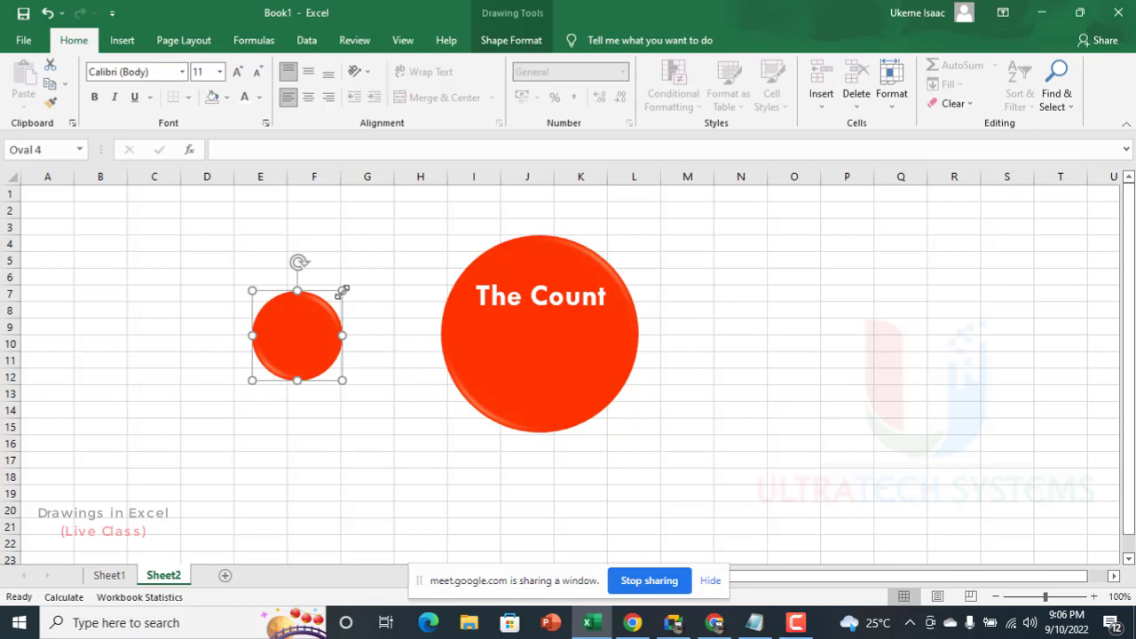
drag(346, 291, 357, 277)
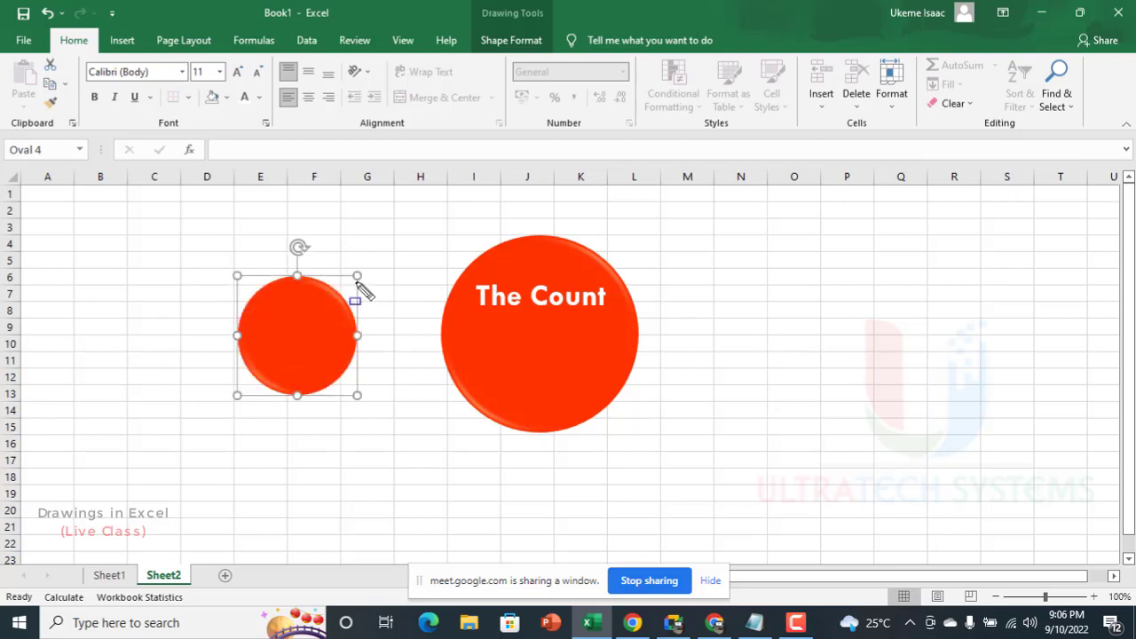
Step: Place the smaller circle over the red badge and enlarge it proportionally about its center to about 1.84" in diameter
click(401, 284)
click(354, 321)
drag(297, 351, 531, 328)
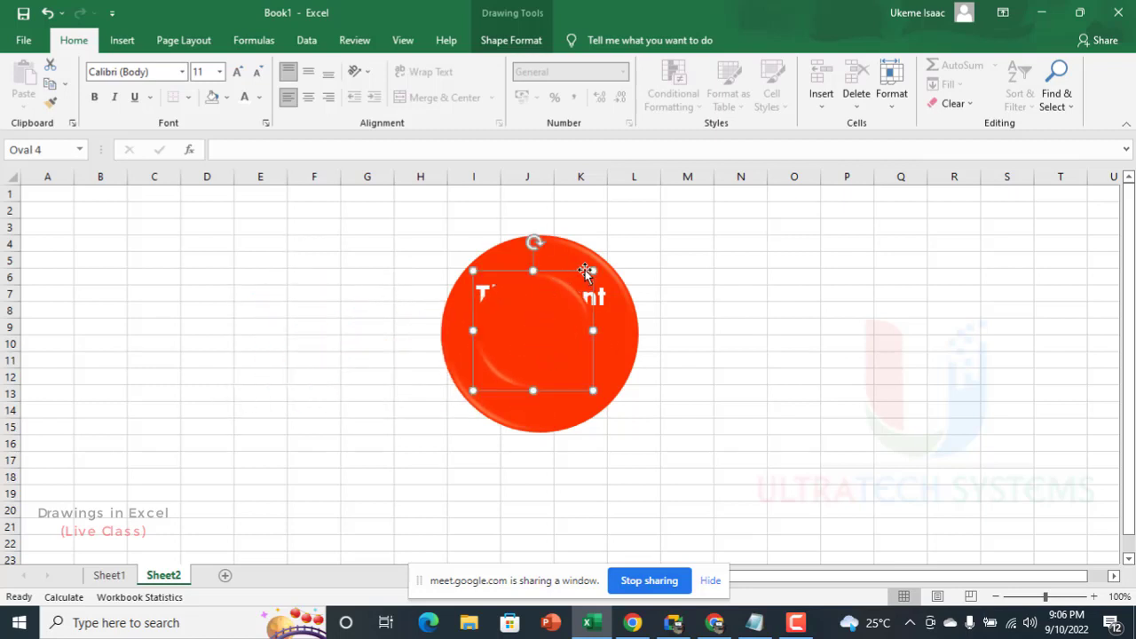
drag(594, 269, 609, 259)
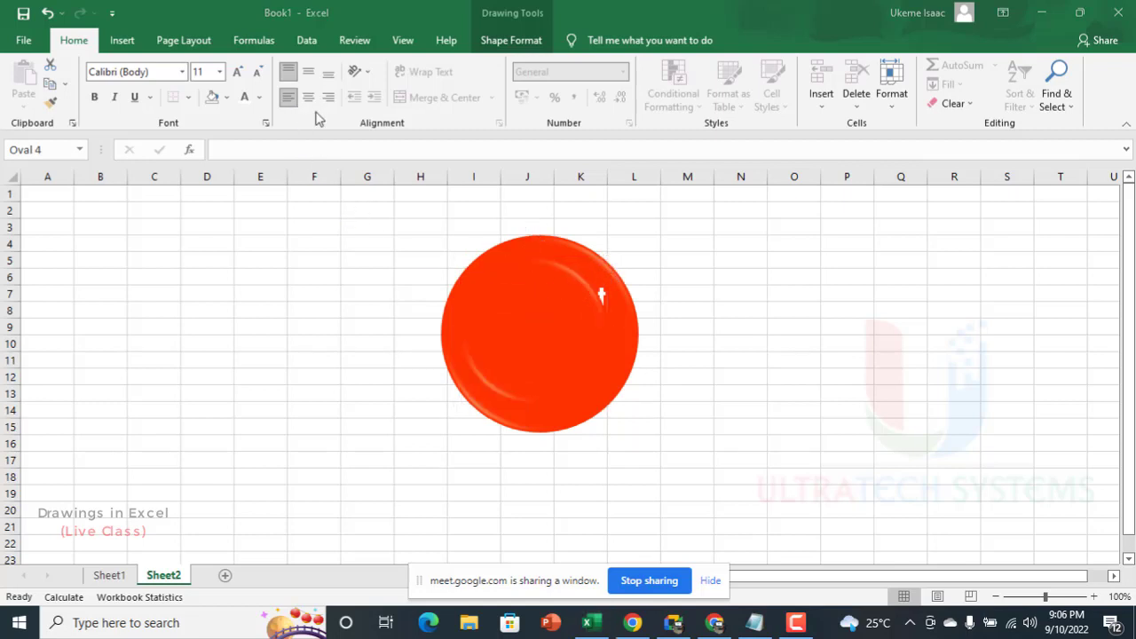
Step: Fill the inner circle with a custom orange from the standard color palette
click(511, 40)
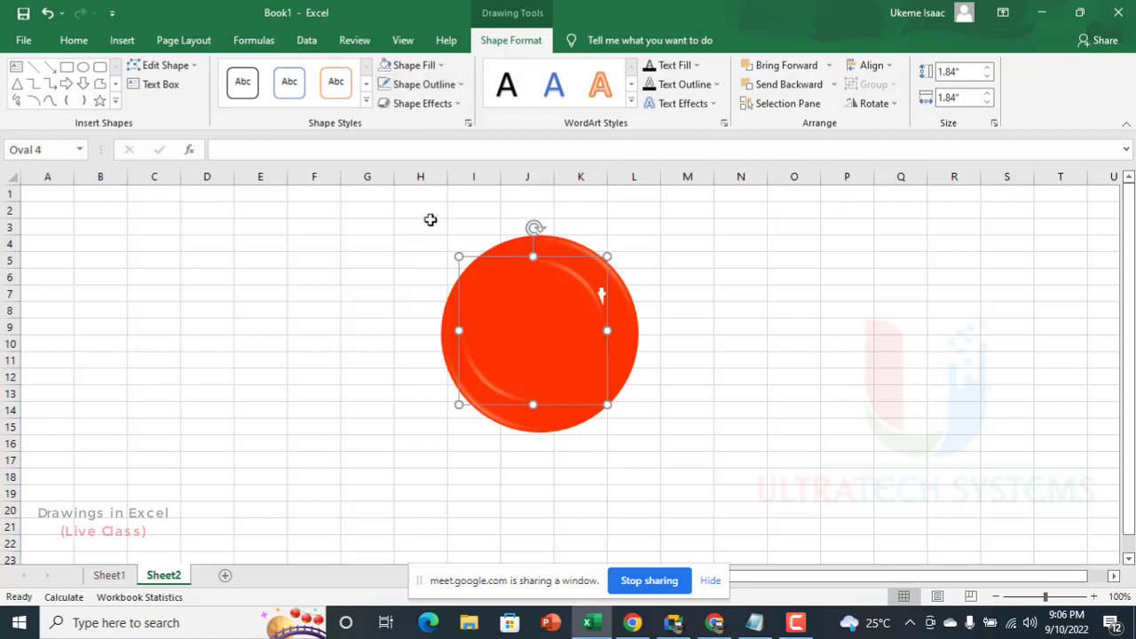
click(460, 84)
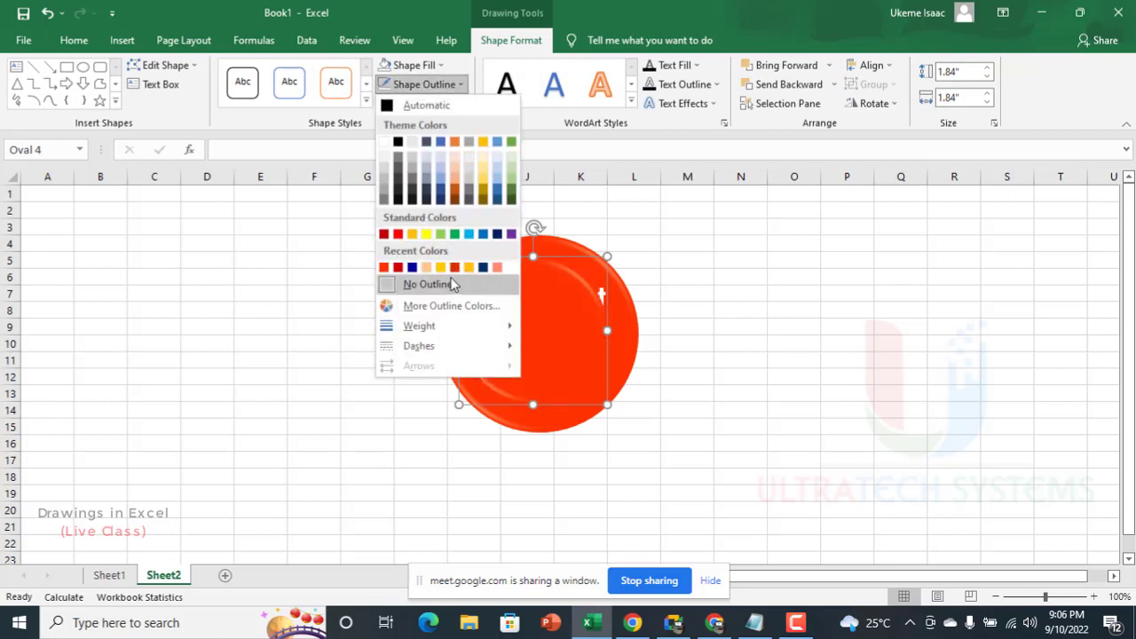
click(439, 66)
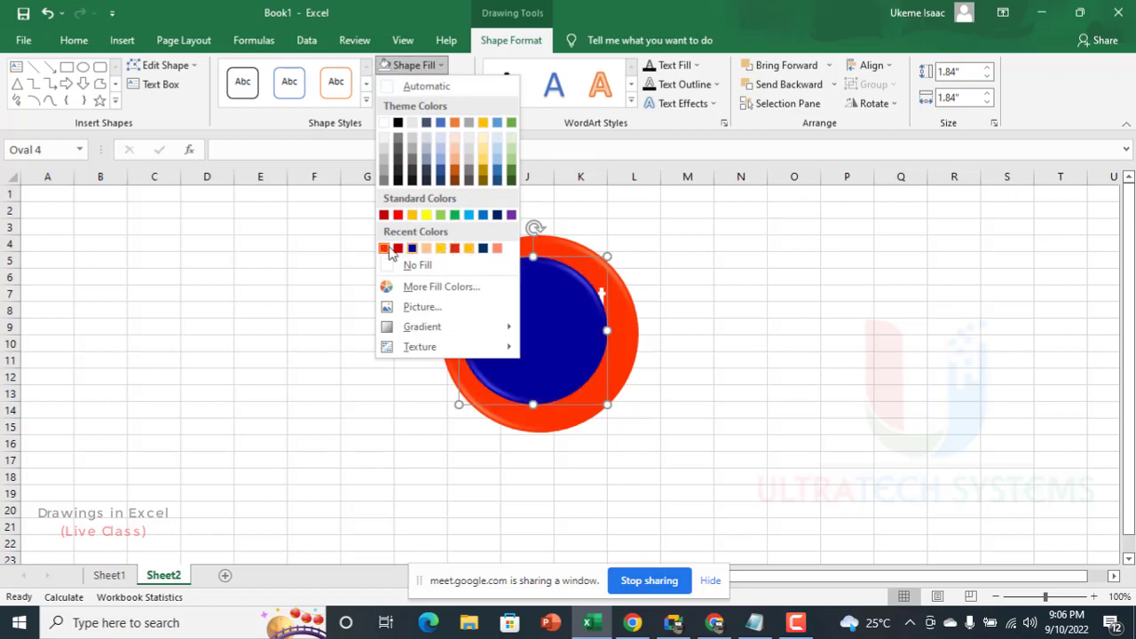
click(441, 287)
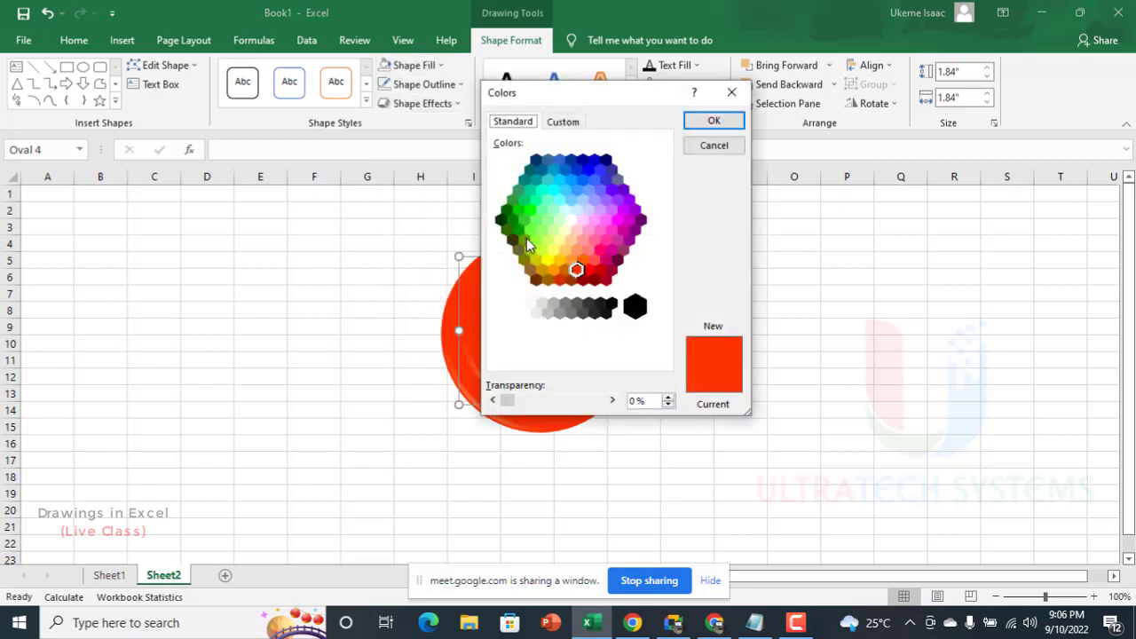
click(582, 260)
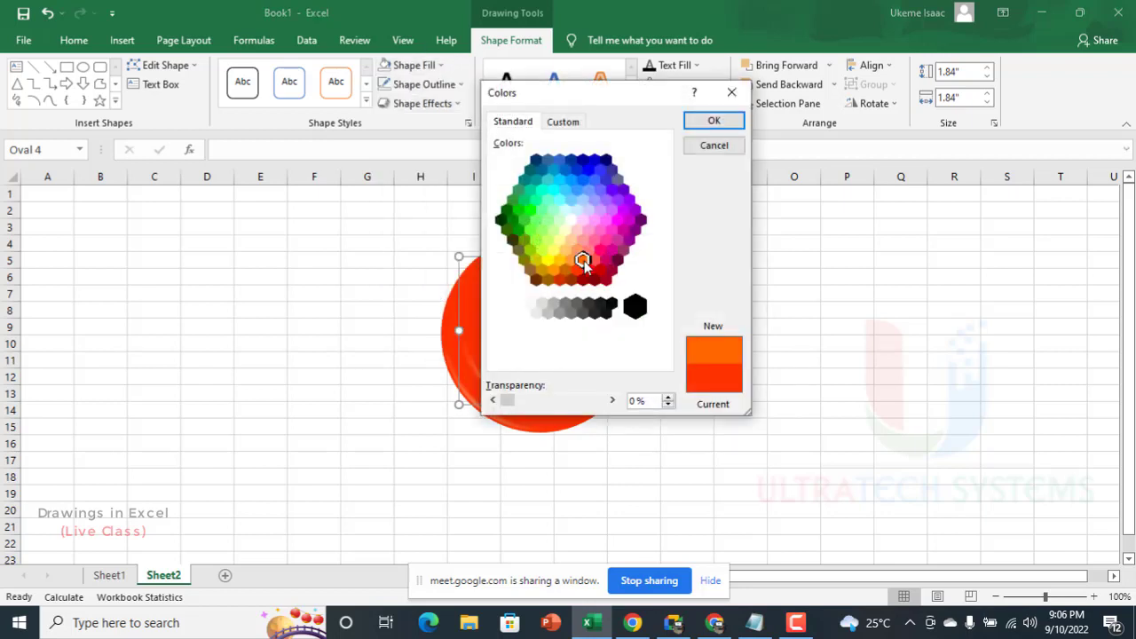
click(714, 120)
Step: Center the inner circle on the red circle and send it backward behind the "The Count" text box
drag(558, 335, 562, 339)
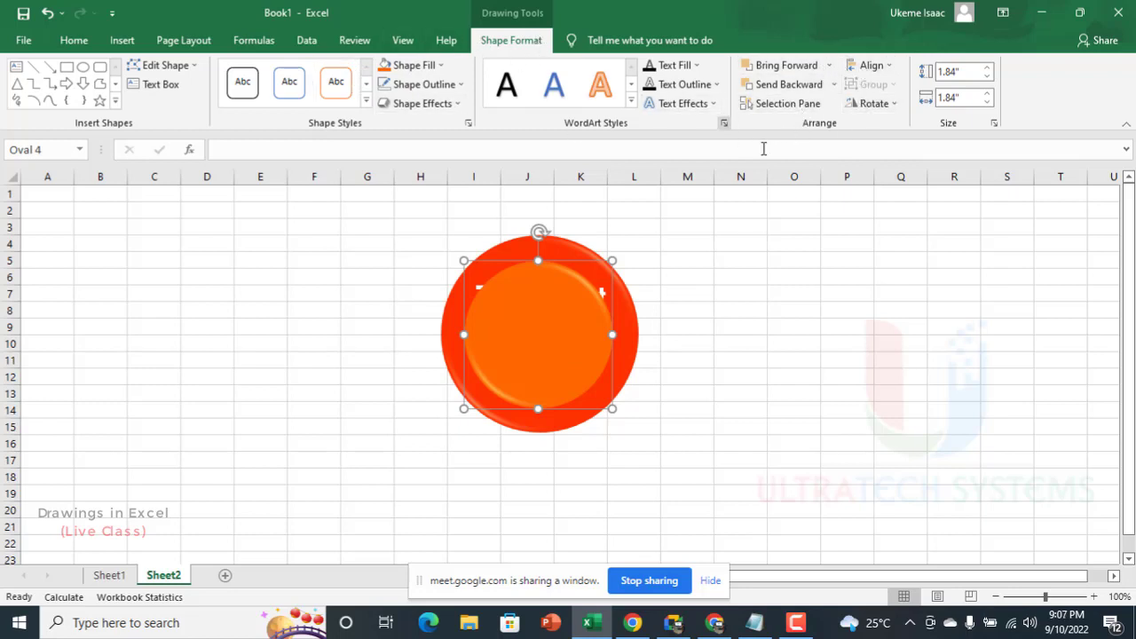
click(809, 85)
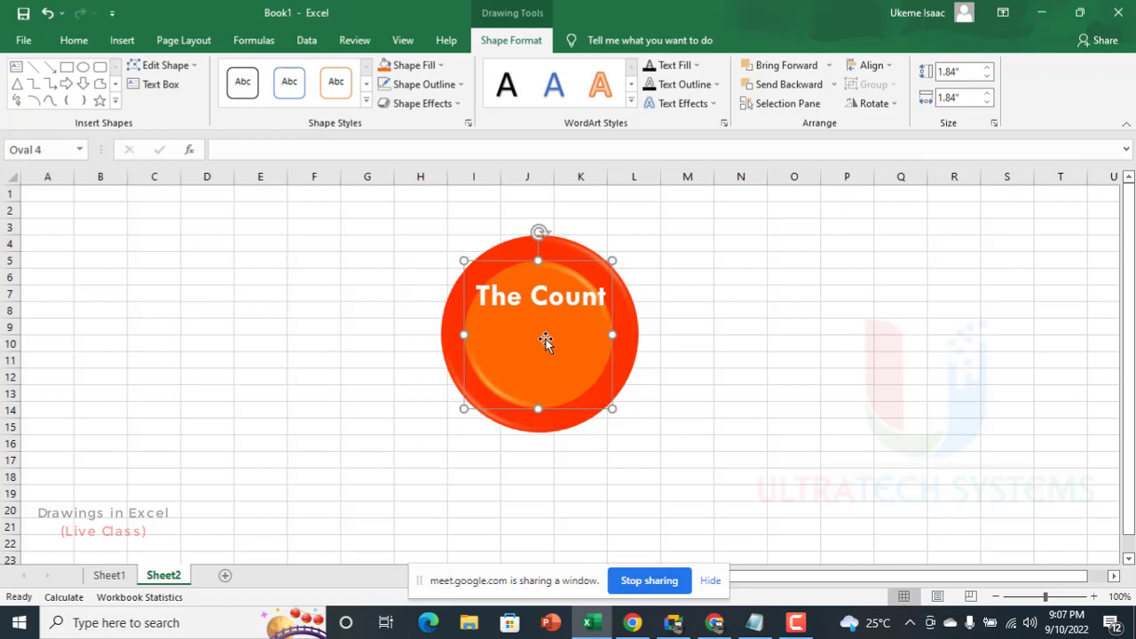
click(689, 294)
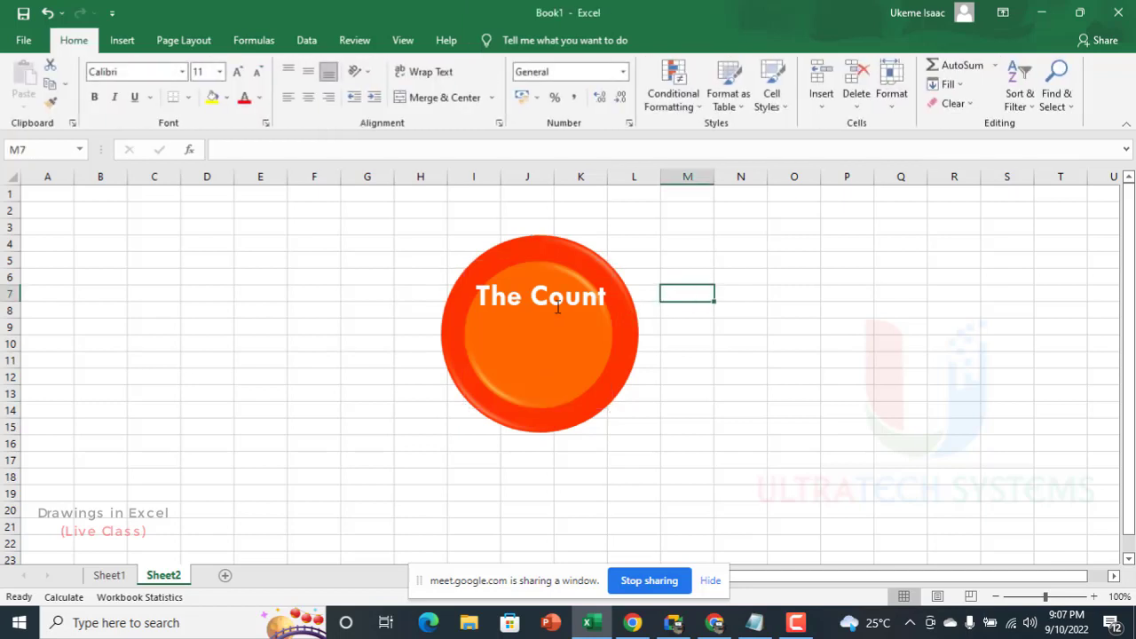
Step: Change the inner circle's fill to the standard green
click(574, 364)
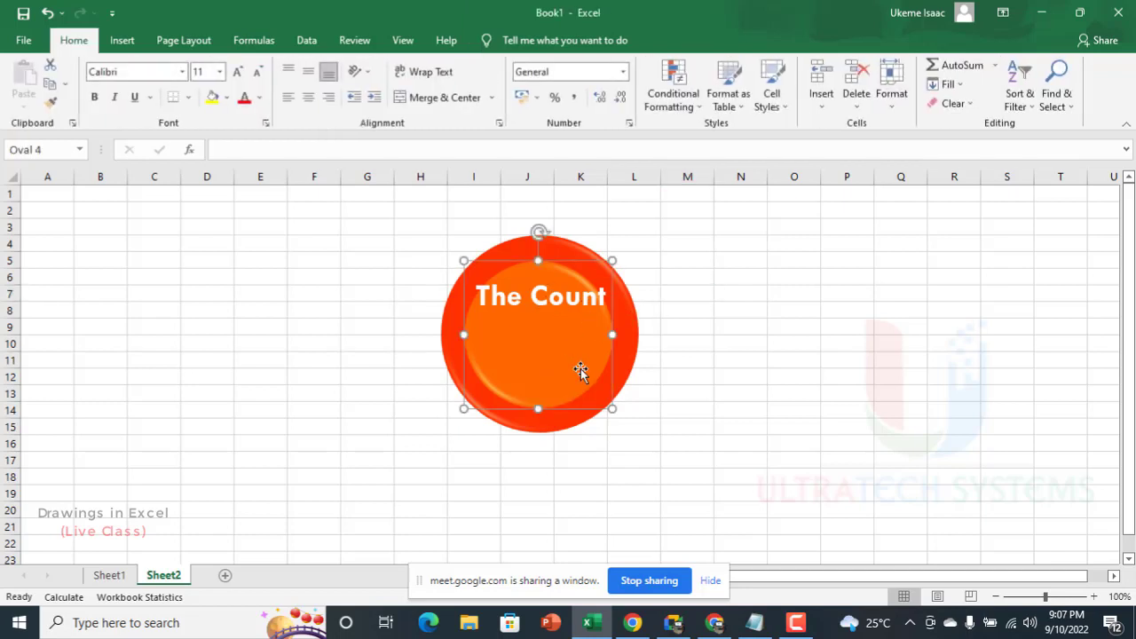
click(410, 65)
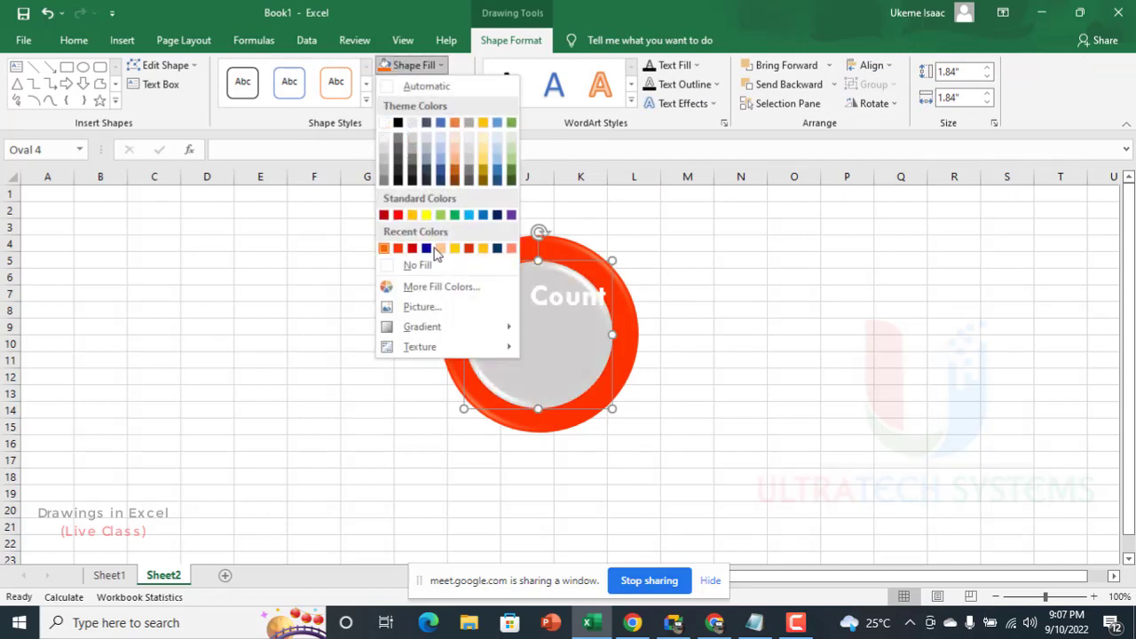
click(455, 216)
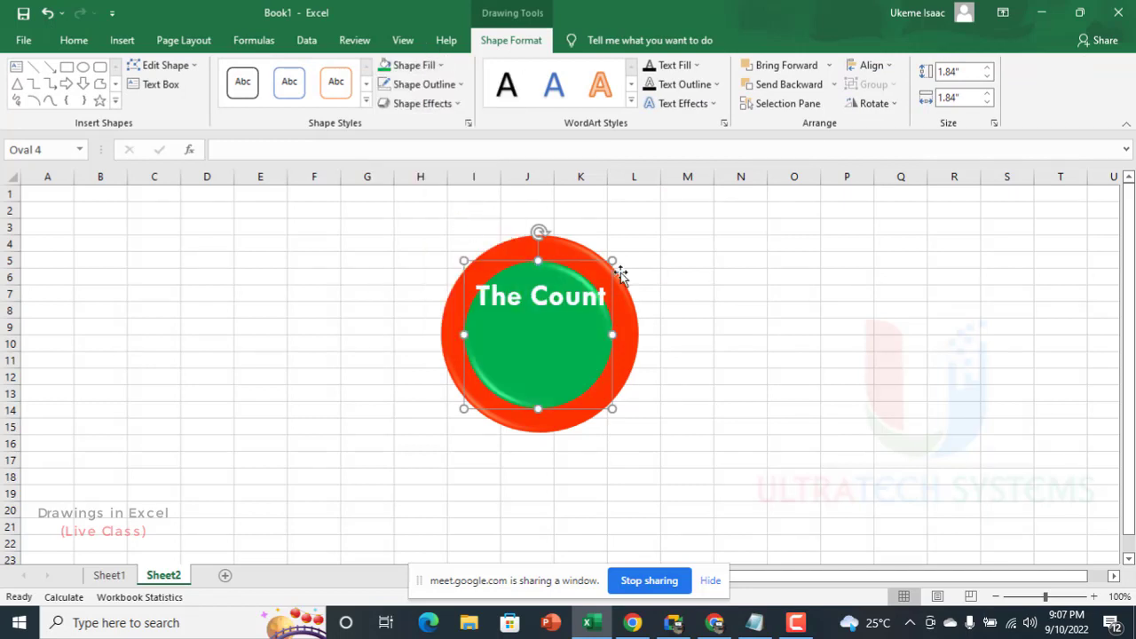
Step: Move the "The Count" text box down toward the middle of the green circle
click(719, 275)
click(575, 288)
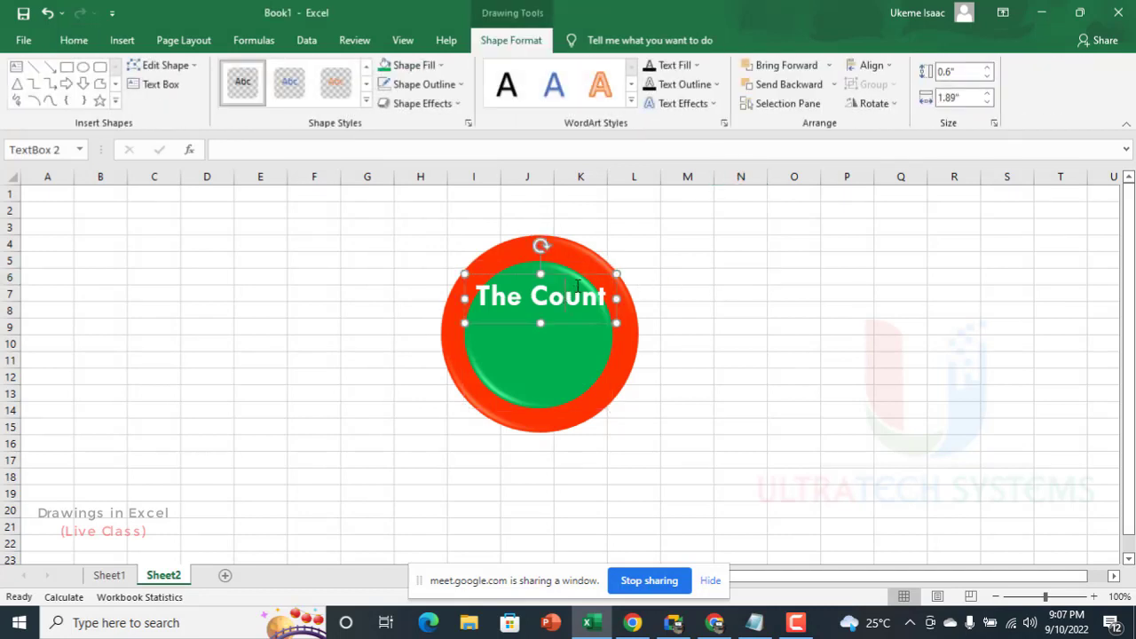
drag(604, 276, 603, 299)
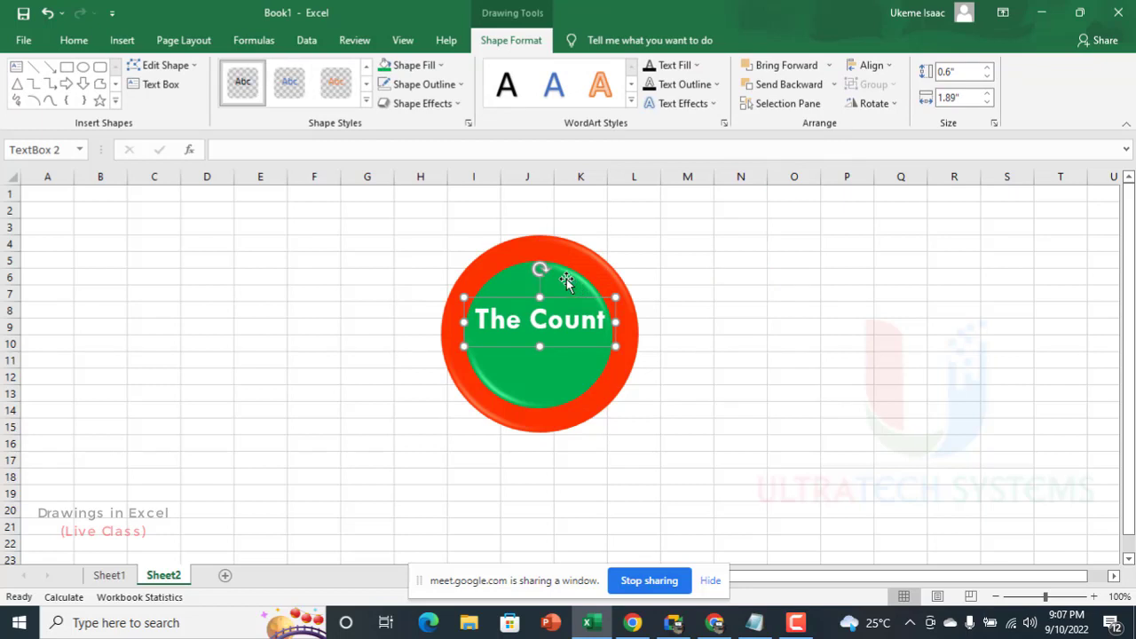
Step: Select the text box and both circles together and duplicate the whole badge straight across to the right of the original
shift+click(566, 278)
shift+click(569, 257)
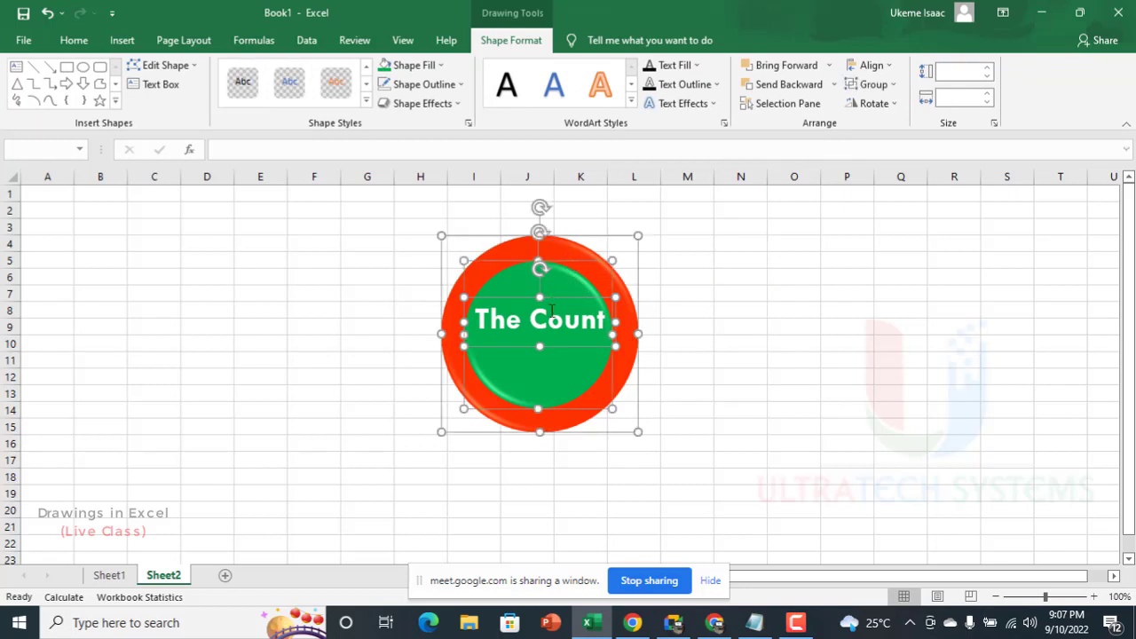
drag(553, 287, 821, 248)
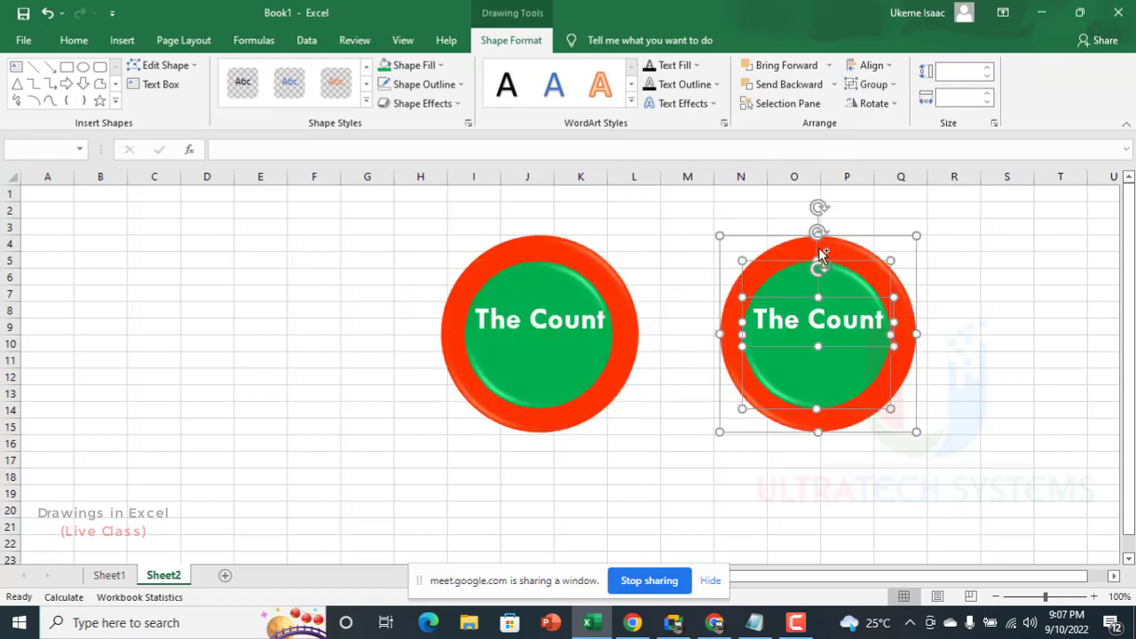
Step: Delete the "The Count" text box from the original badge on the left
click(603, 354)
click(596, 349)
click(594, 340)
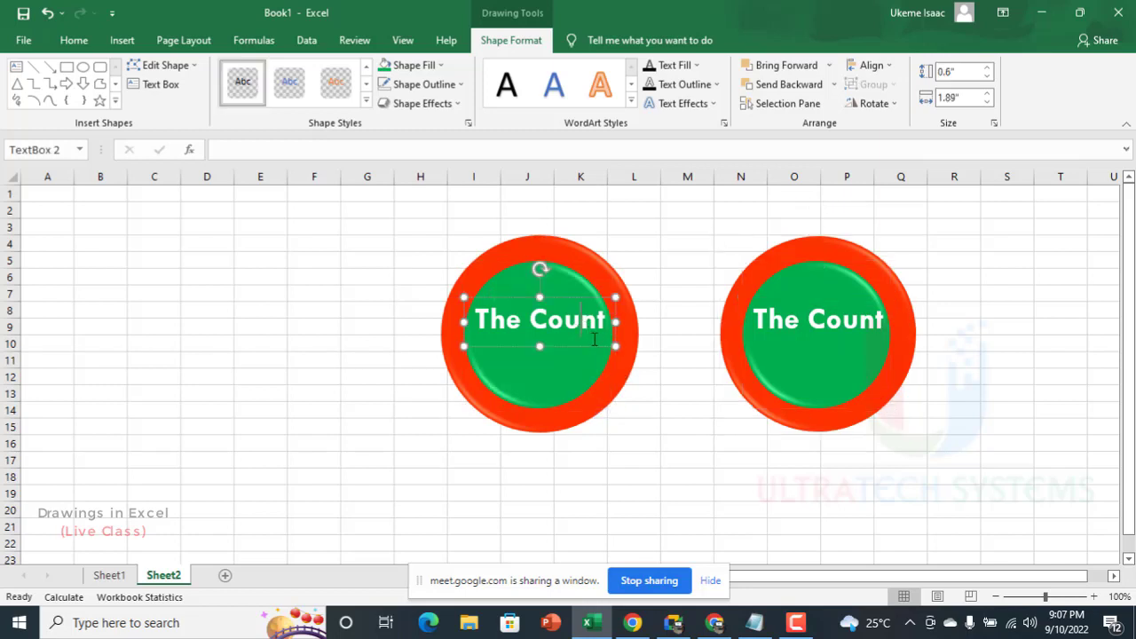
key(Delete)
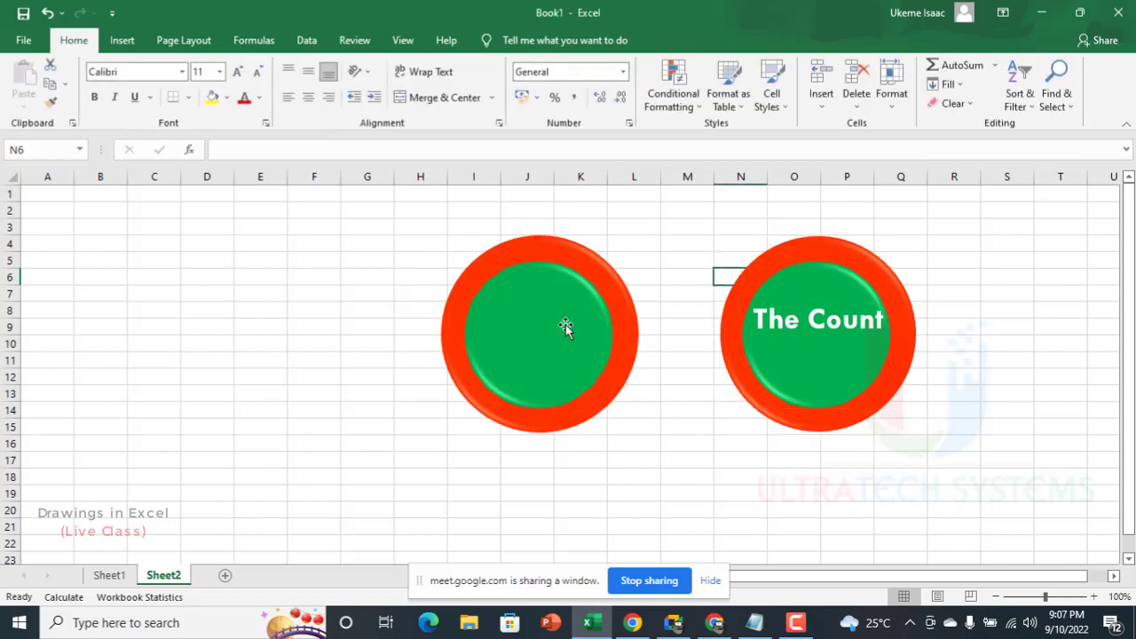
Step: Shift the original badge's green circle off-center toward the red circle's lower-left edge
click(563, 329)
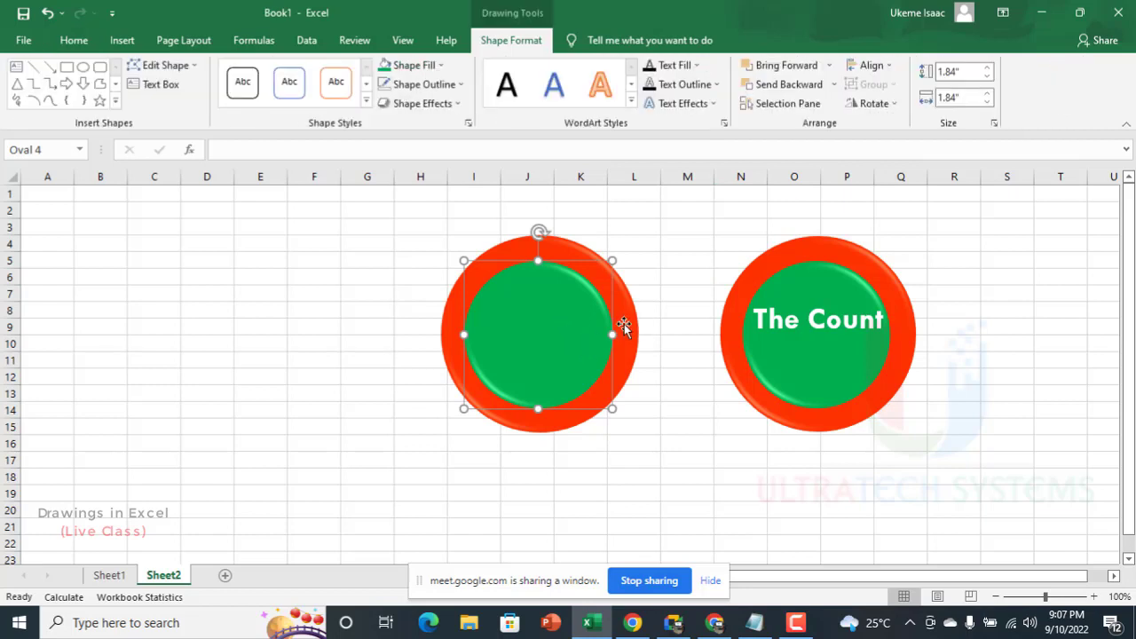
drag(577, 318, 556, 324)
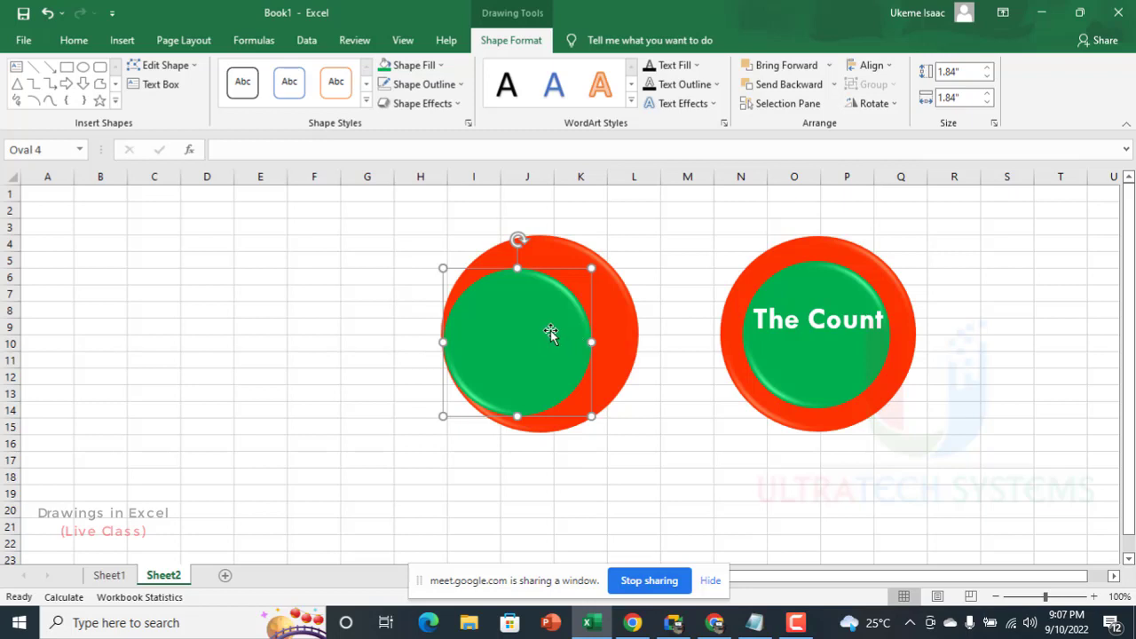
Step: Select the original badge's red and green circles together with Select Objects and align them by center and middle
shift+click(620, 313)
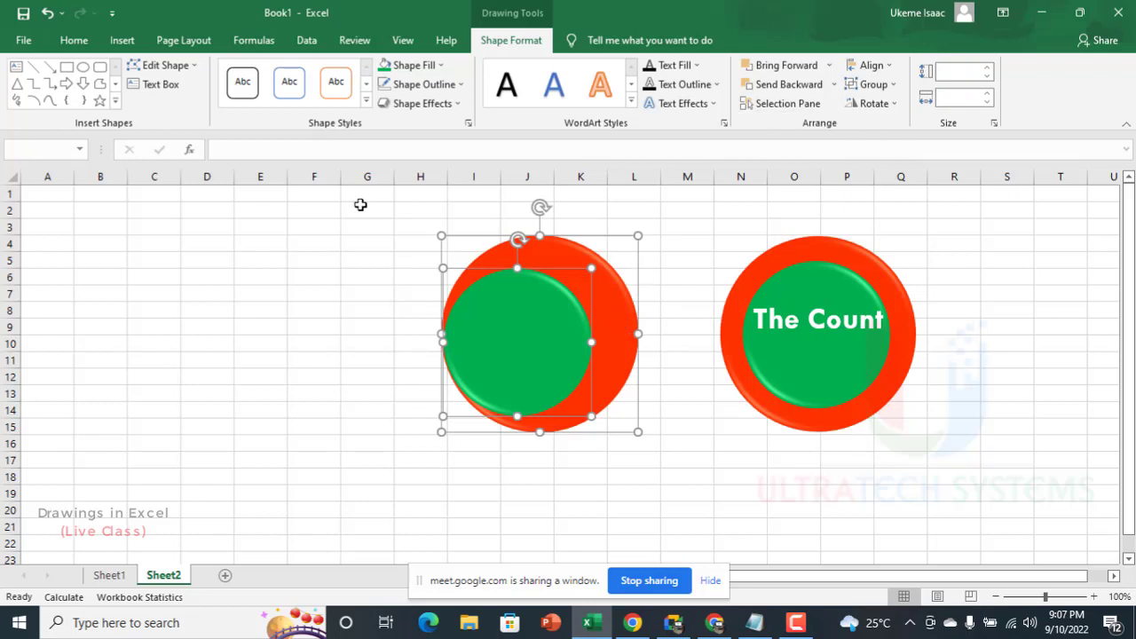
click(75, 41)
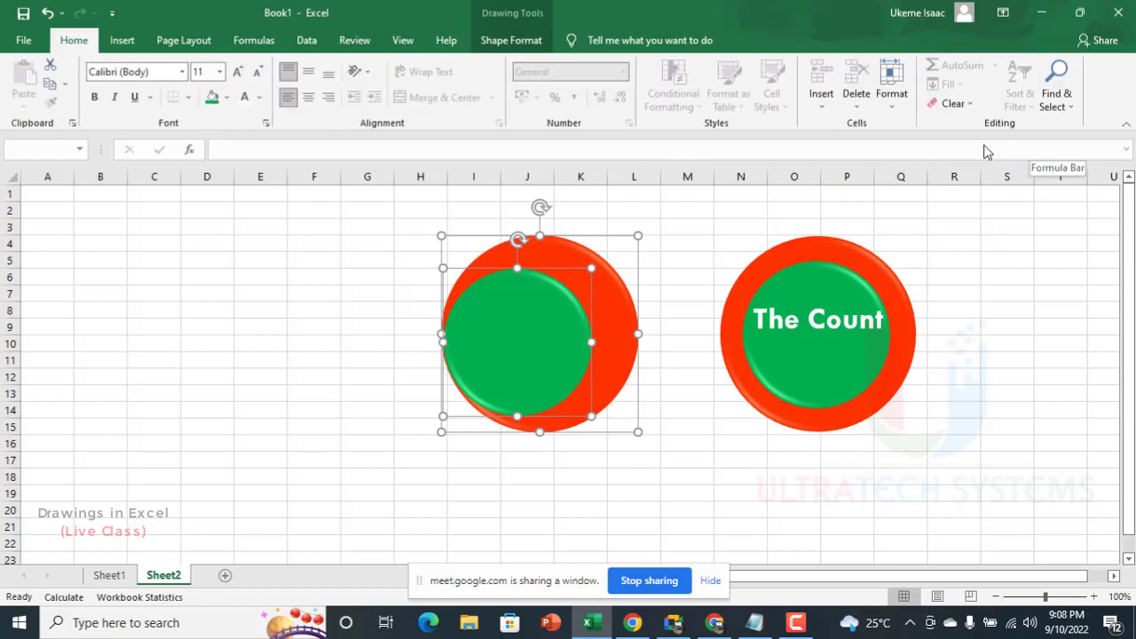
click(1056, 105)
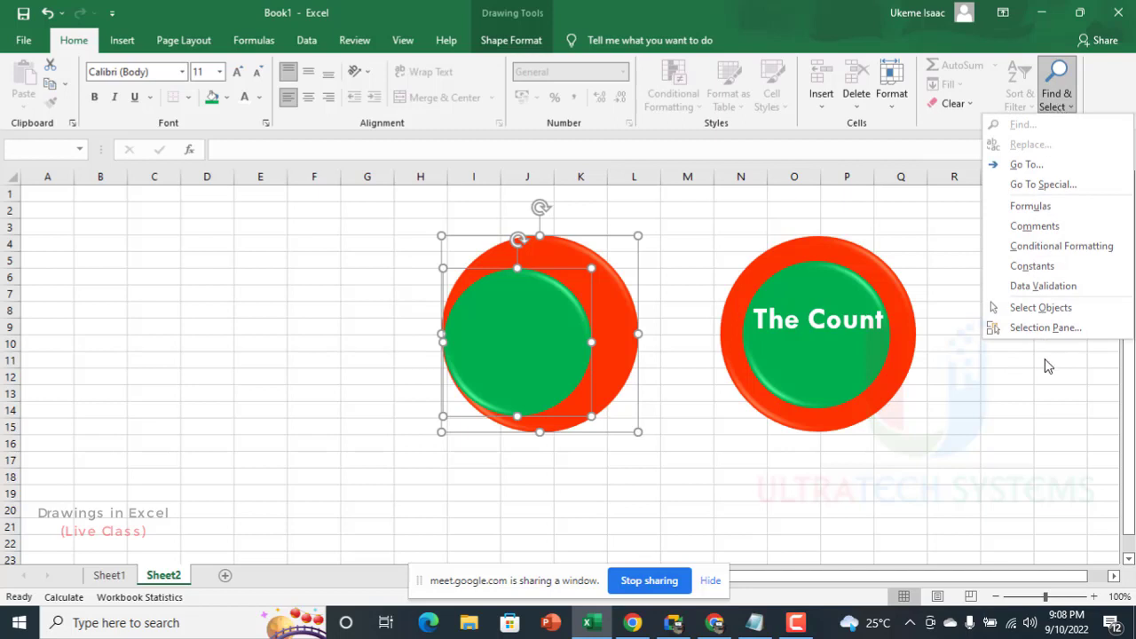
click(1040, 308)
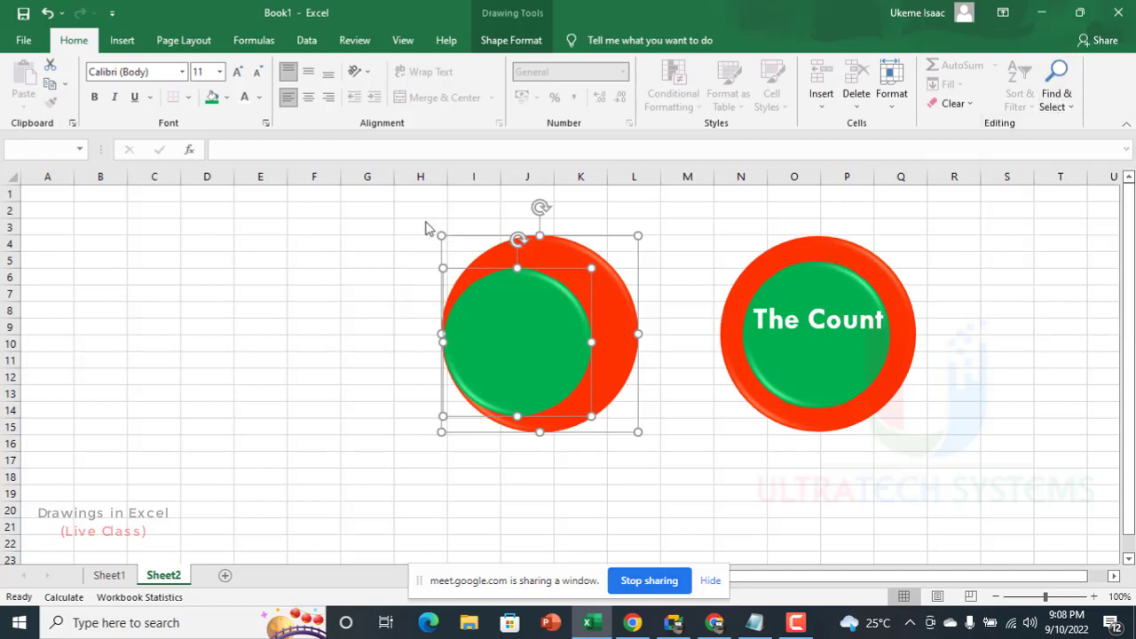
drag(372, 204, 720, 481)
drag(371, 194, 742, 513)
click(522, 44)
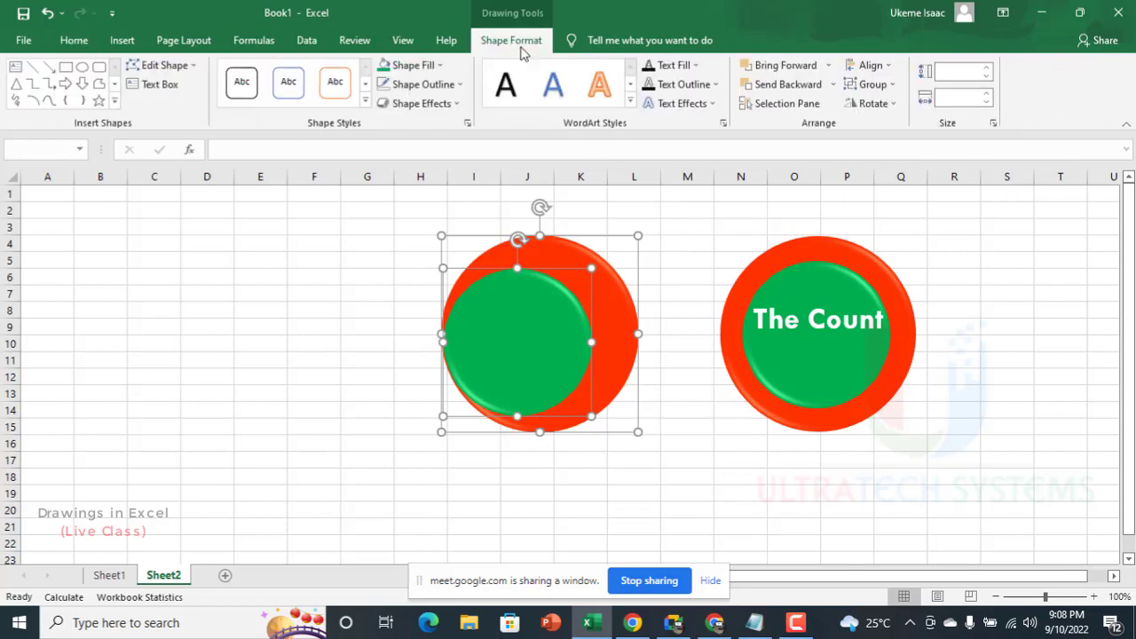
click(874, 64)
click(896, 107)
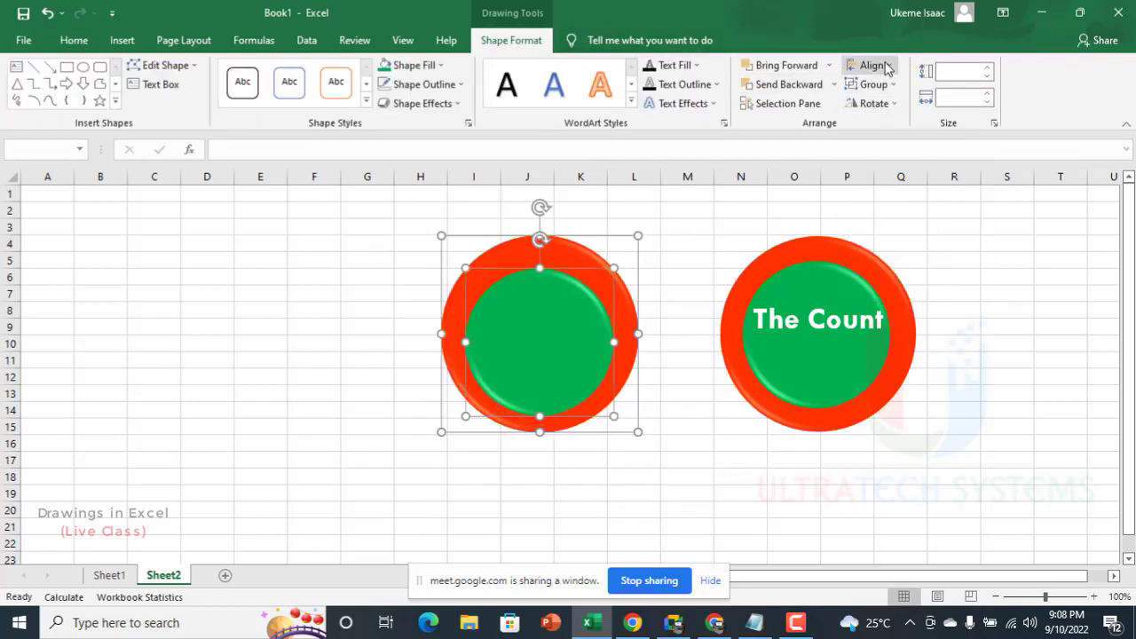
click(874, 64)
click(890, 165)
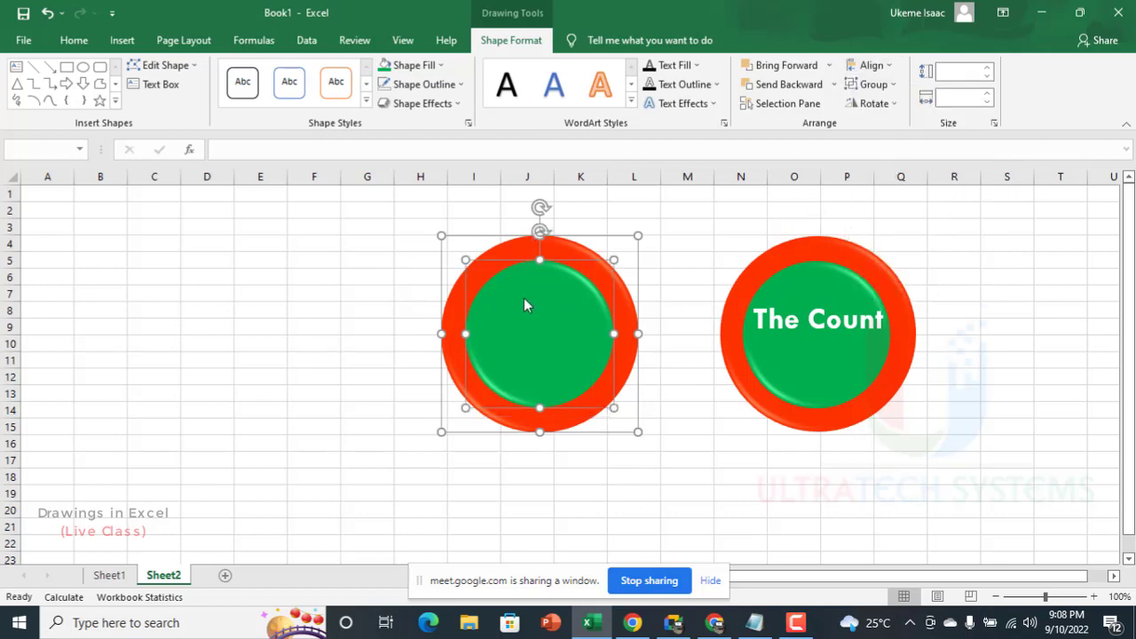
key(Escape)
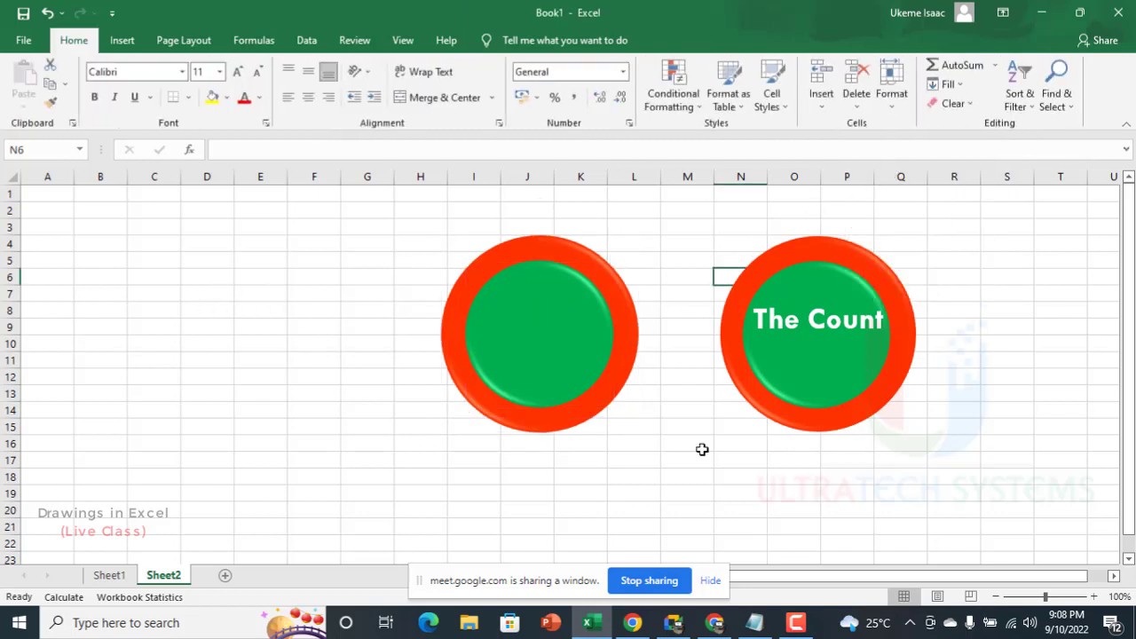
Step: Copy the "The Count" text box onto the middle of the blank badge and clear the copy's text
double_click(803, 309)
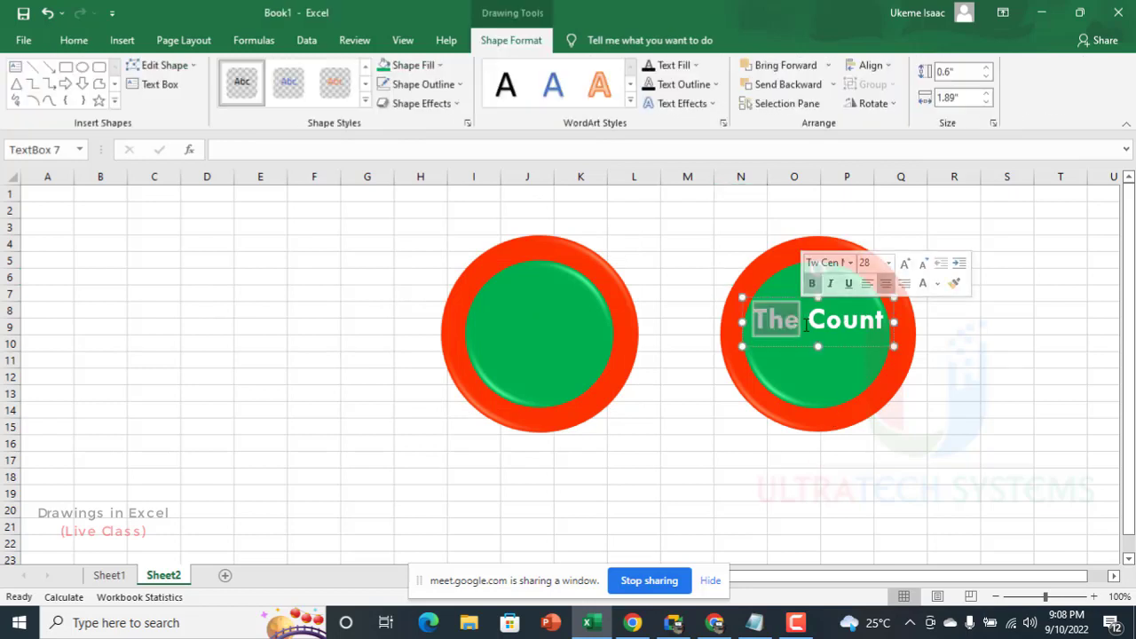
click(827, 347)
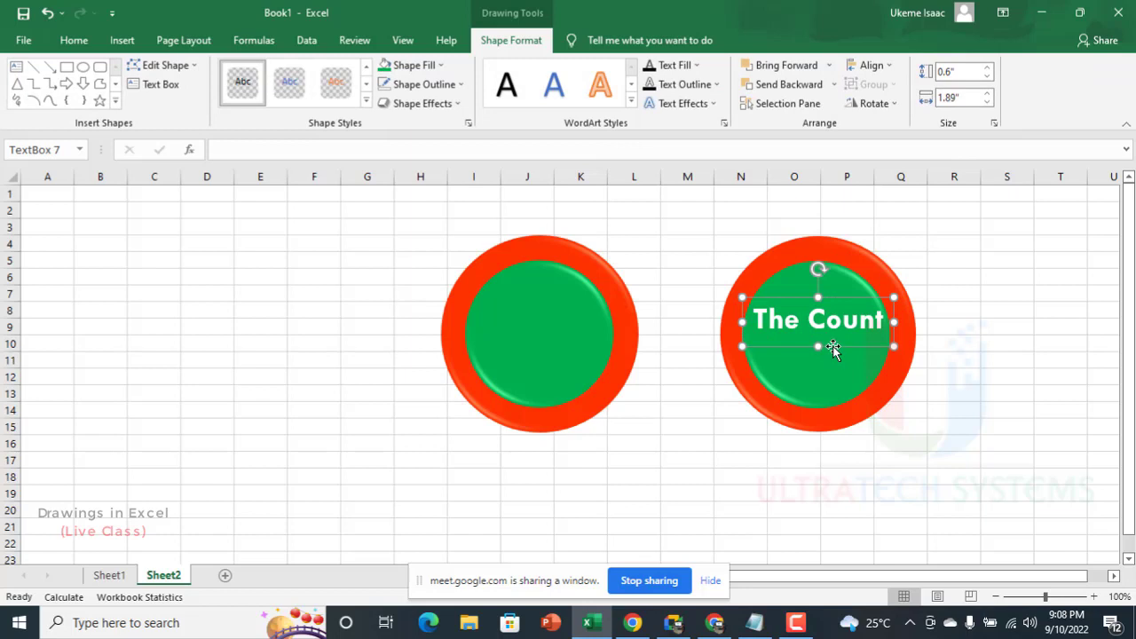
drag(831, 346, 557, 355)
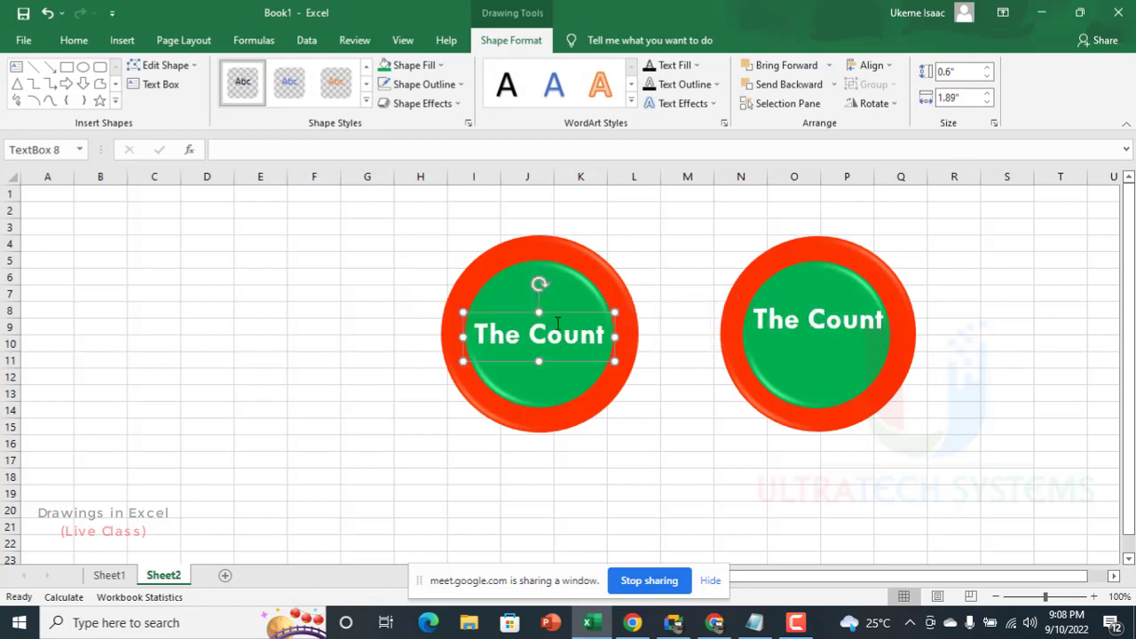
triple_click(499, 334)
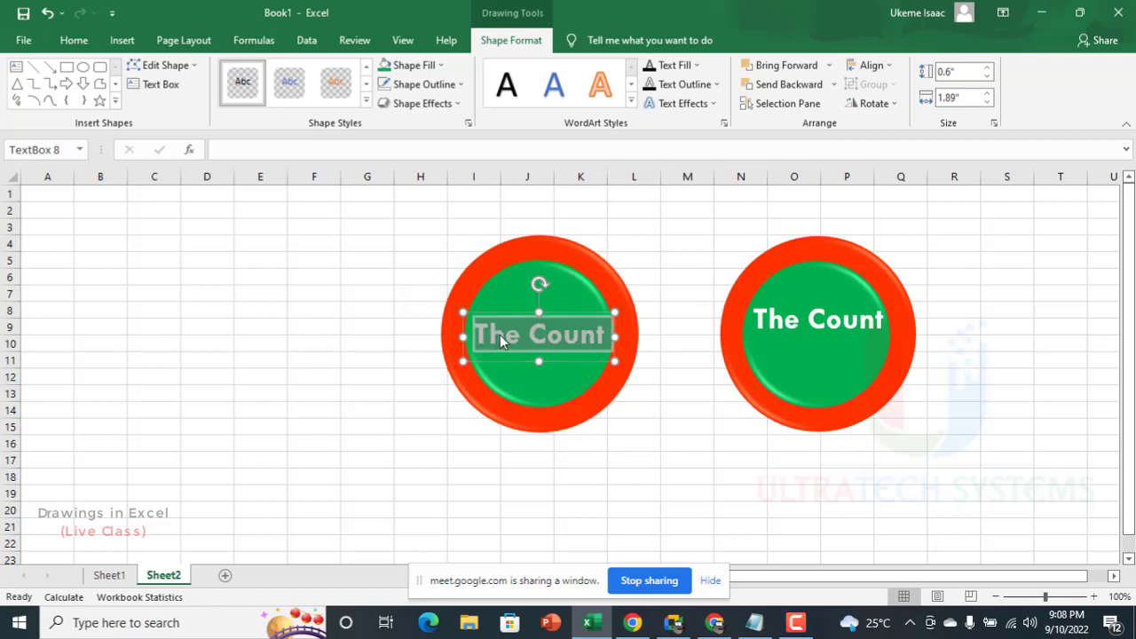
key(BackSpace)
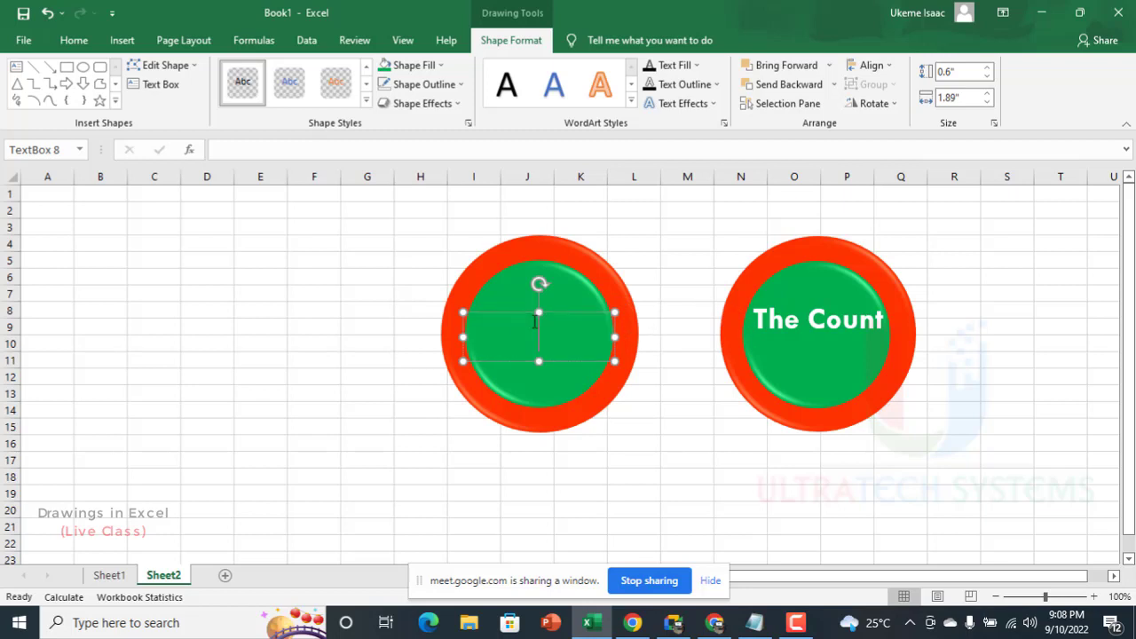
Step: Try to enter a SUM formula as text inside the emptied text box, leaving only the equals sign
text(=sum)
key(BackSpace)
key(BackSpace)
key(BackSpace)
click(551, 364)
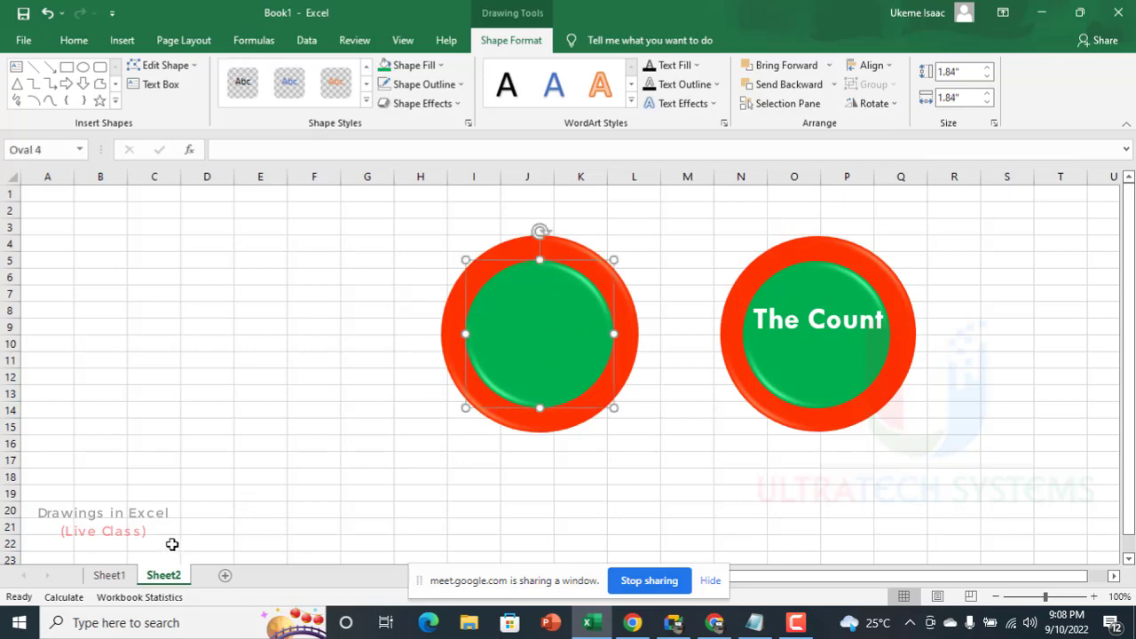
Step: On Sheet1, total the Team A and Team B columns with AutoSum in cells A13 and B13
click(121, 578)
click(98, 424)
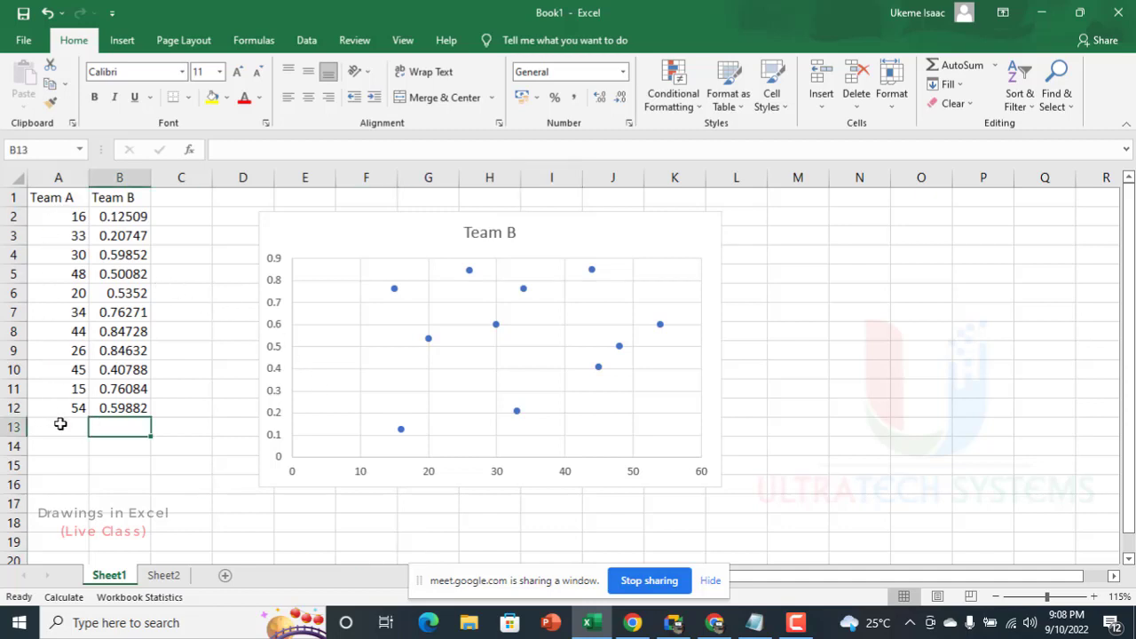
drag(60, 424, 119, 428)
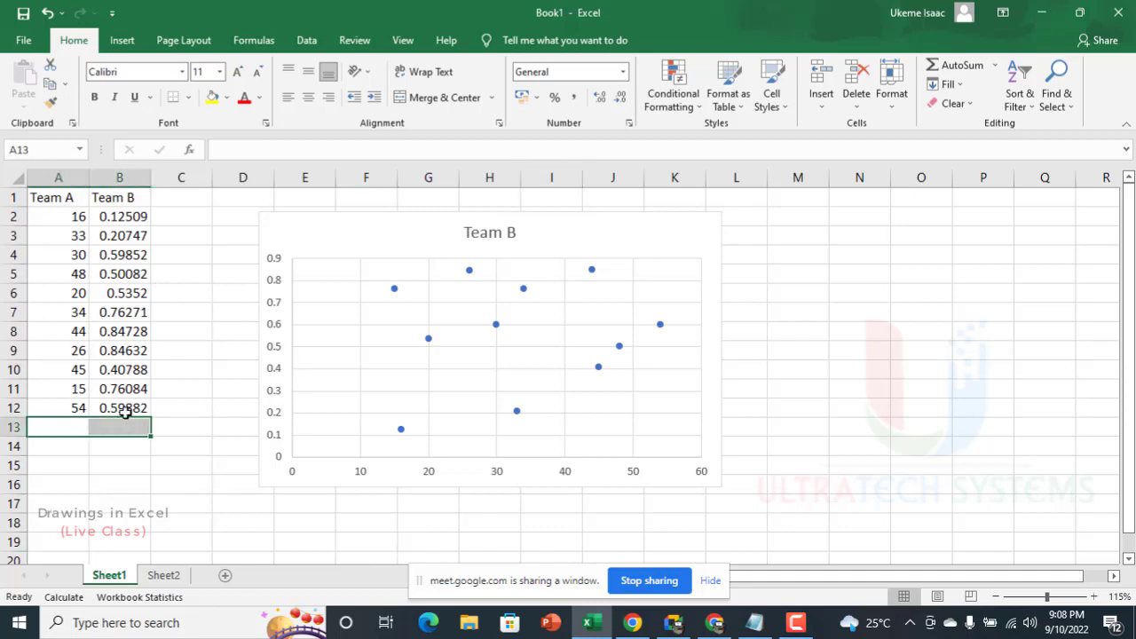
key(alt+equal)
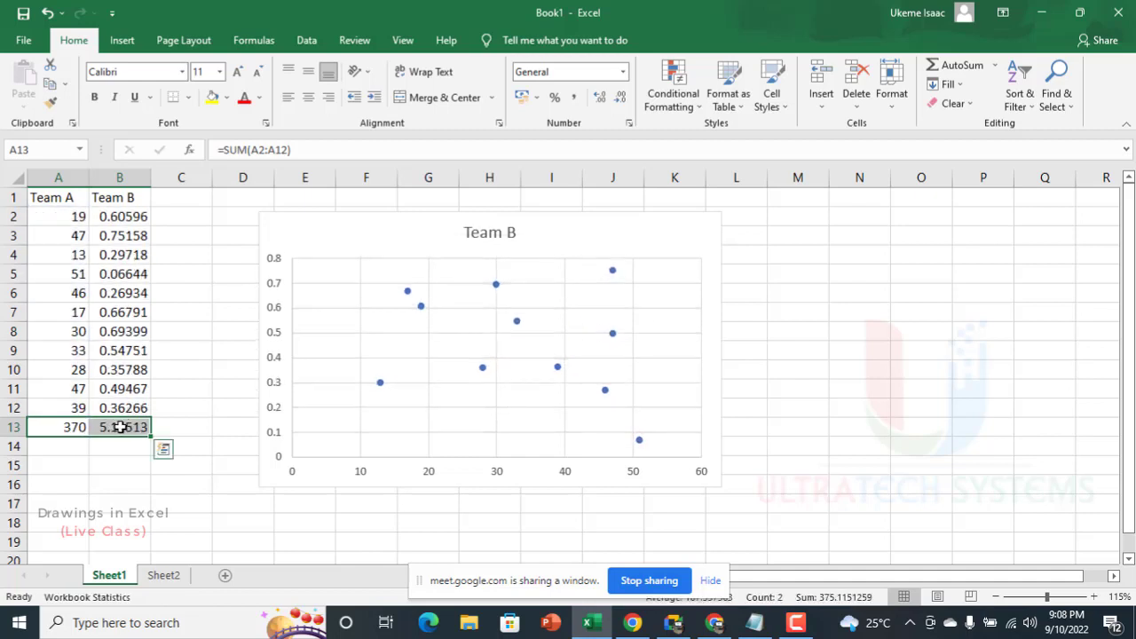
Step: Bold both column totals and insert a blank row between the data and the totals
click(119, 427)
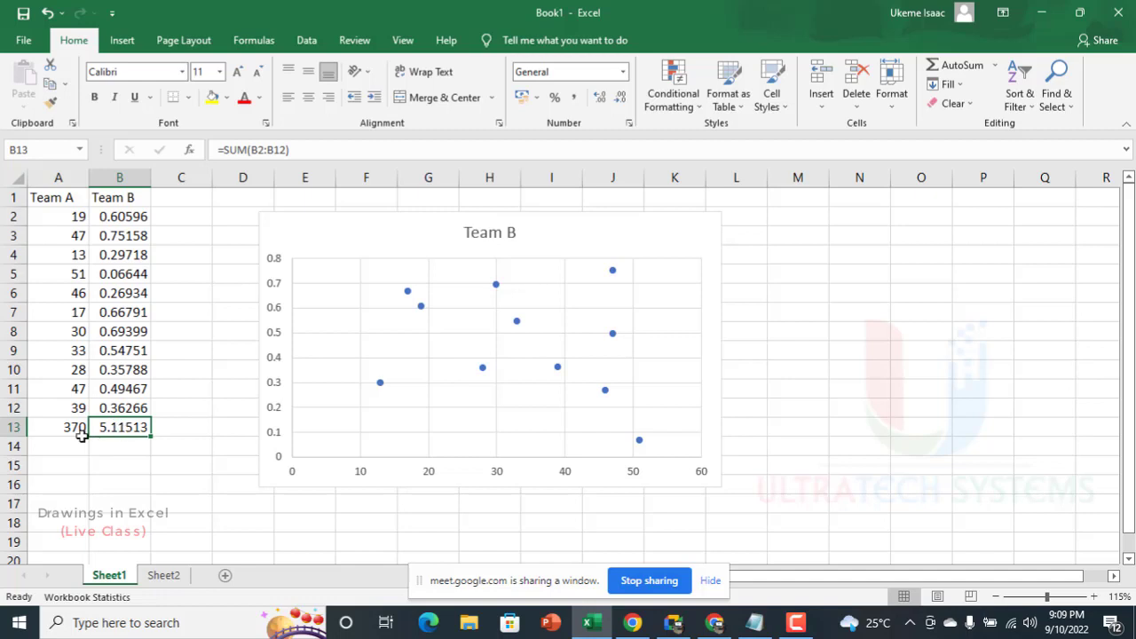
drag(56, 428, 114, 430)
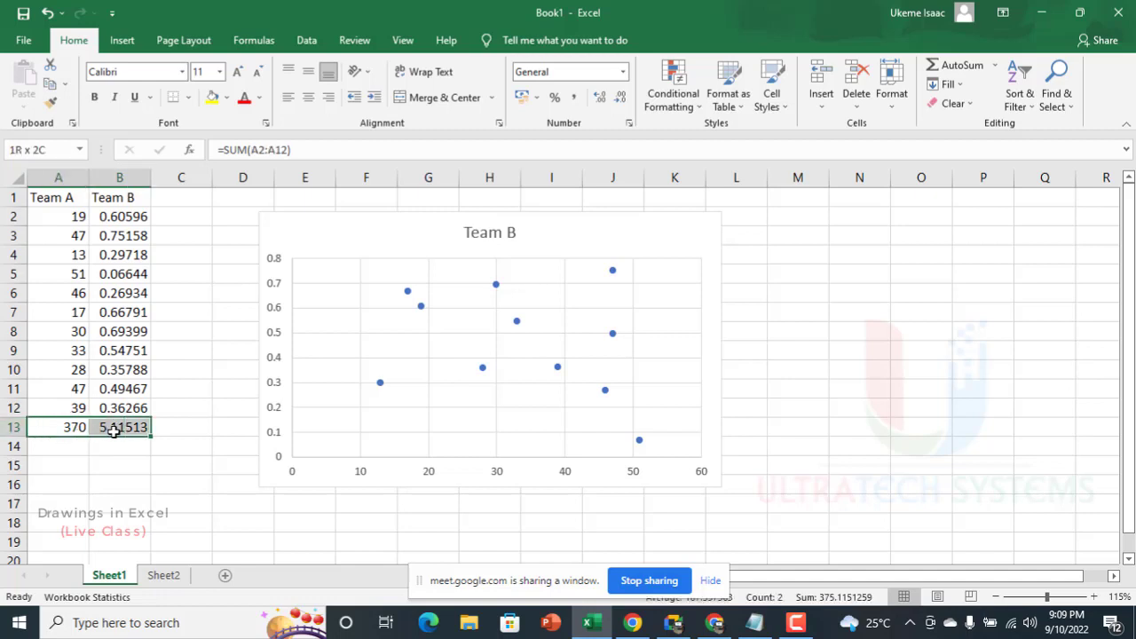
click(94, 97)
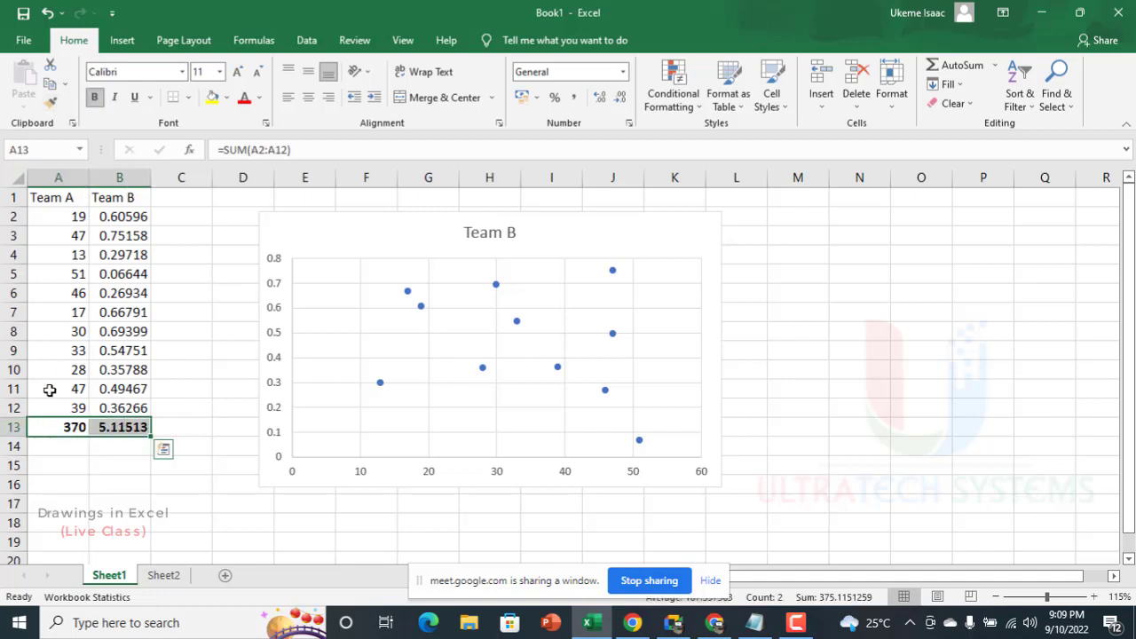
click(13, 426)
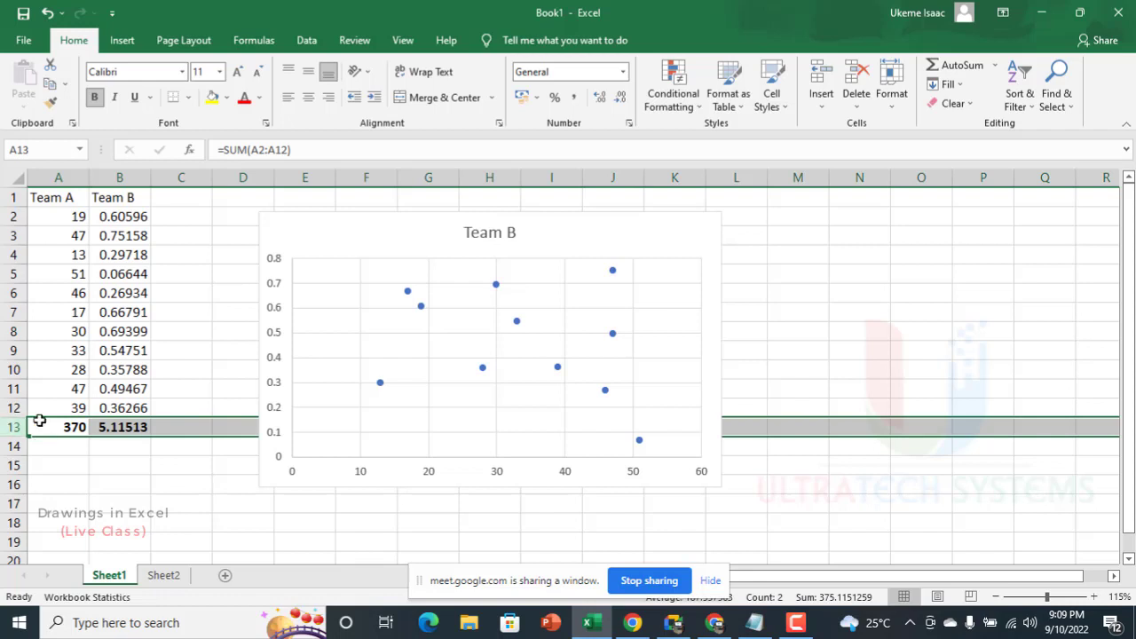
drag(39, 421, 39, 440)
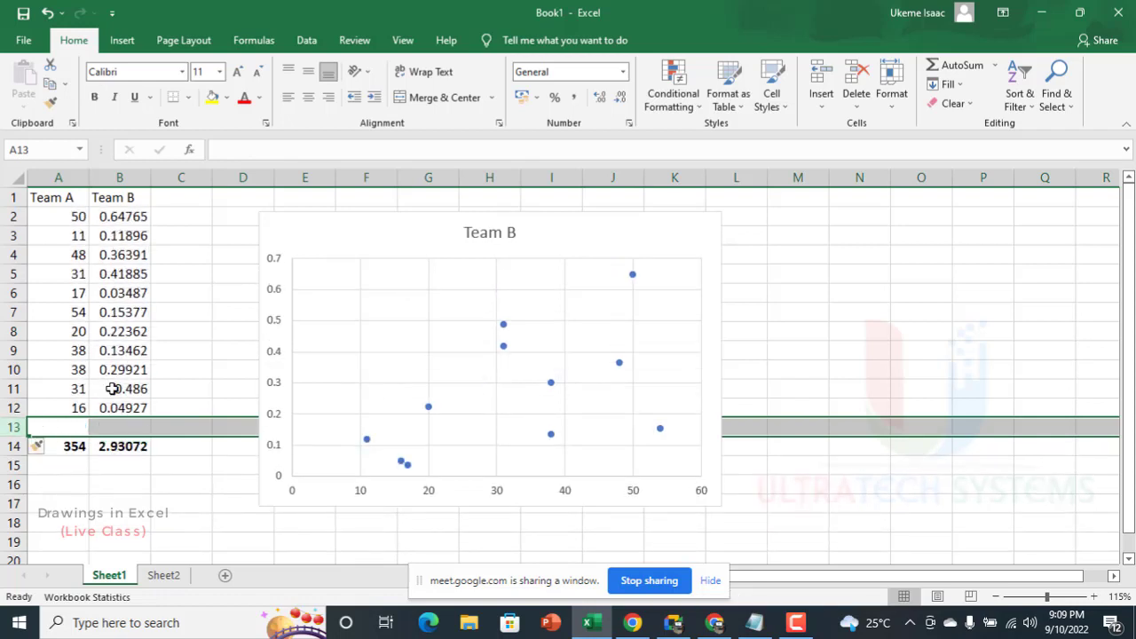
click(117, 447)
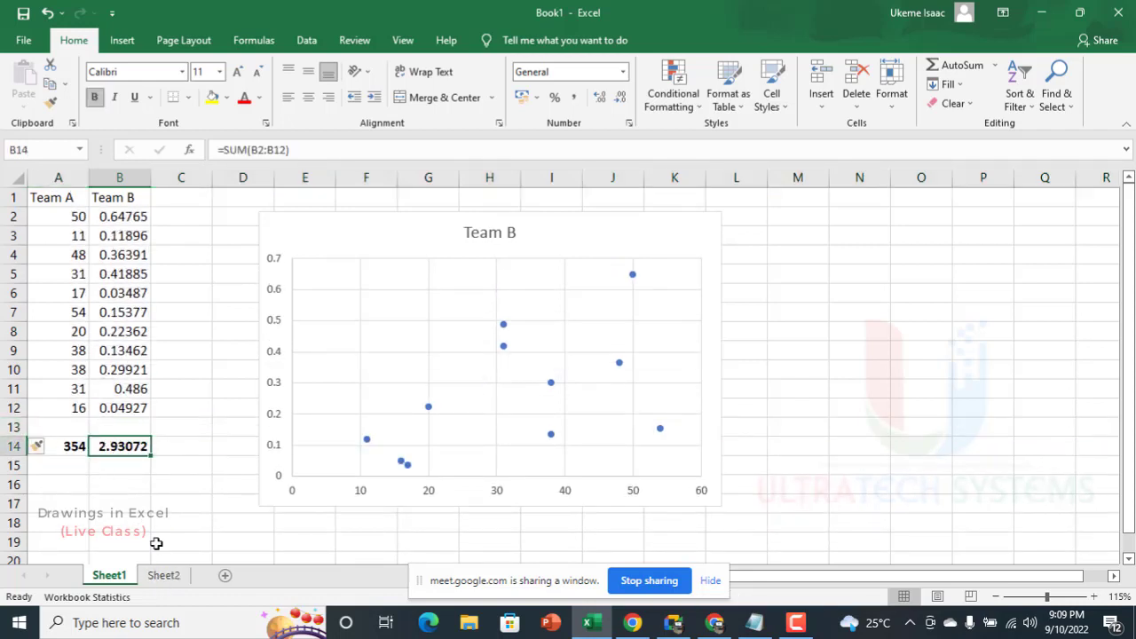
Step: Try to reference the Sheet1 total from the equals sign inside the Sheet2 text box, and erase the sign
click(164, 575)
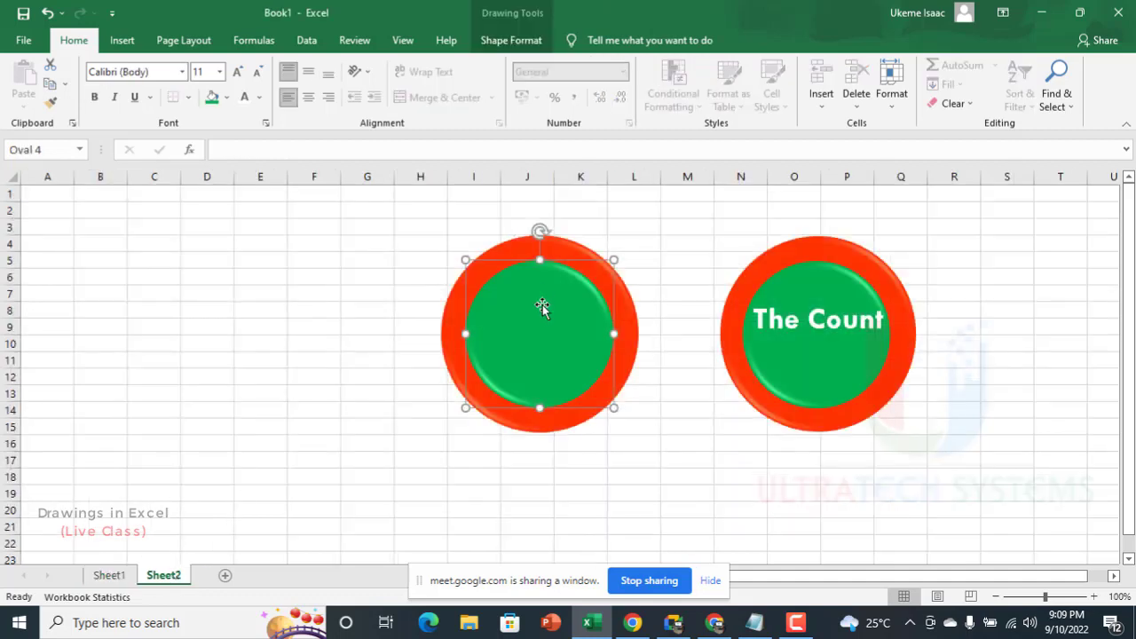
click(799, 333)
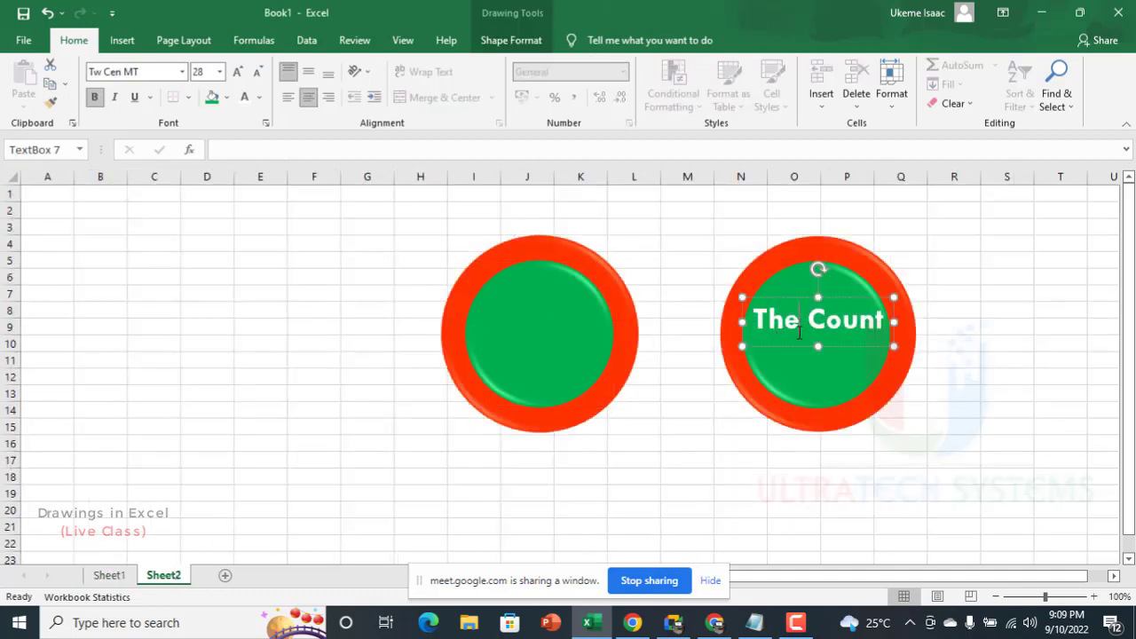
click(566, 339)
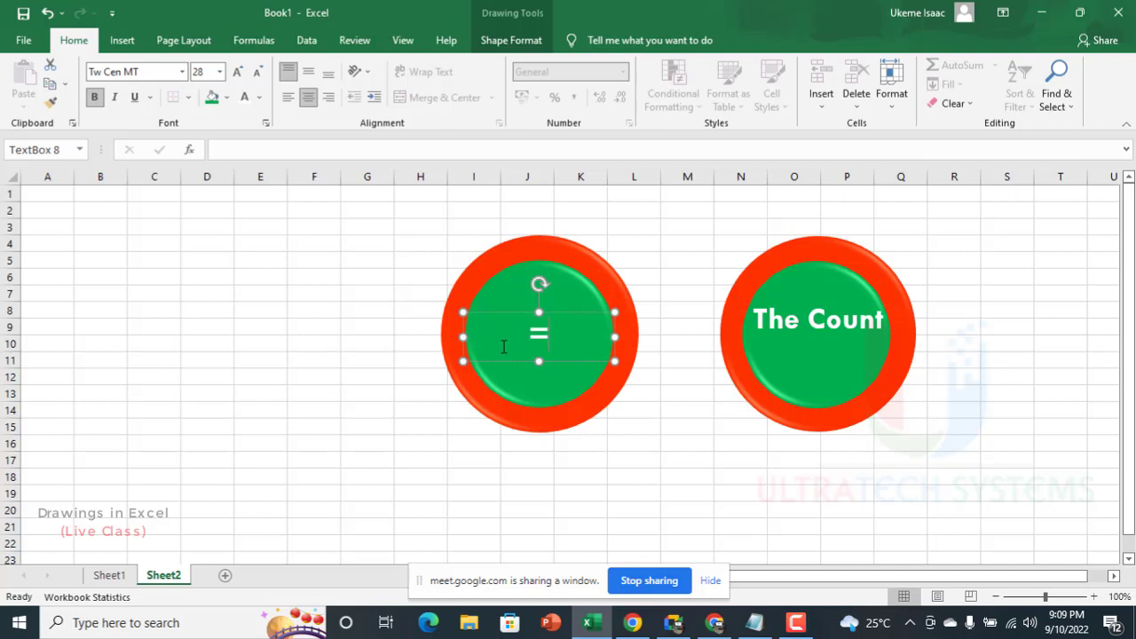
click(110, 575)
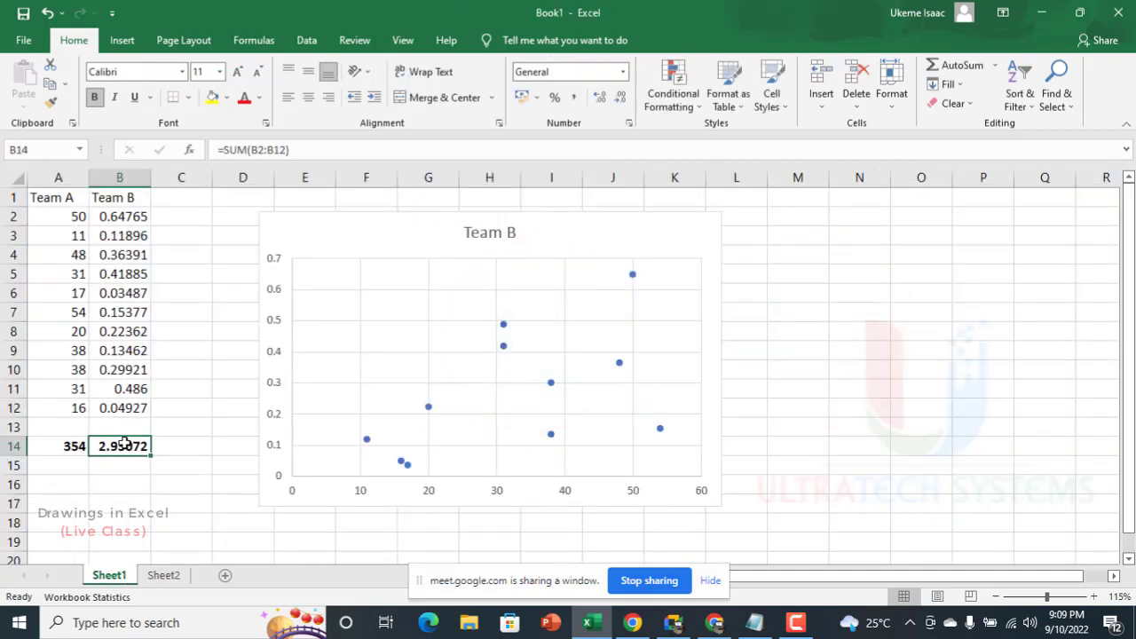
click(163, 575)
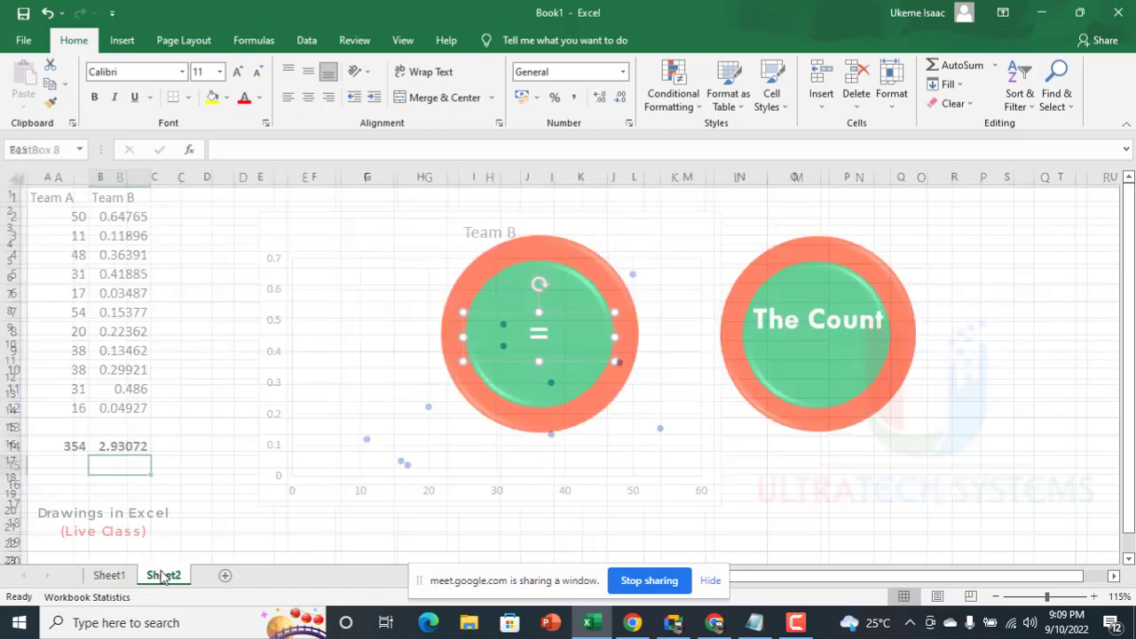
key(BackSpace)
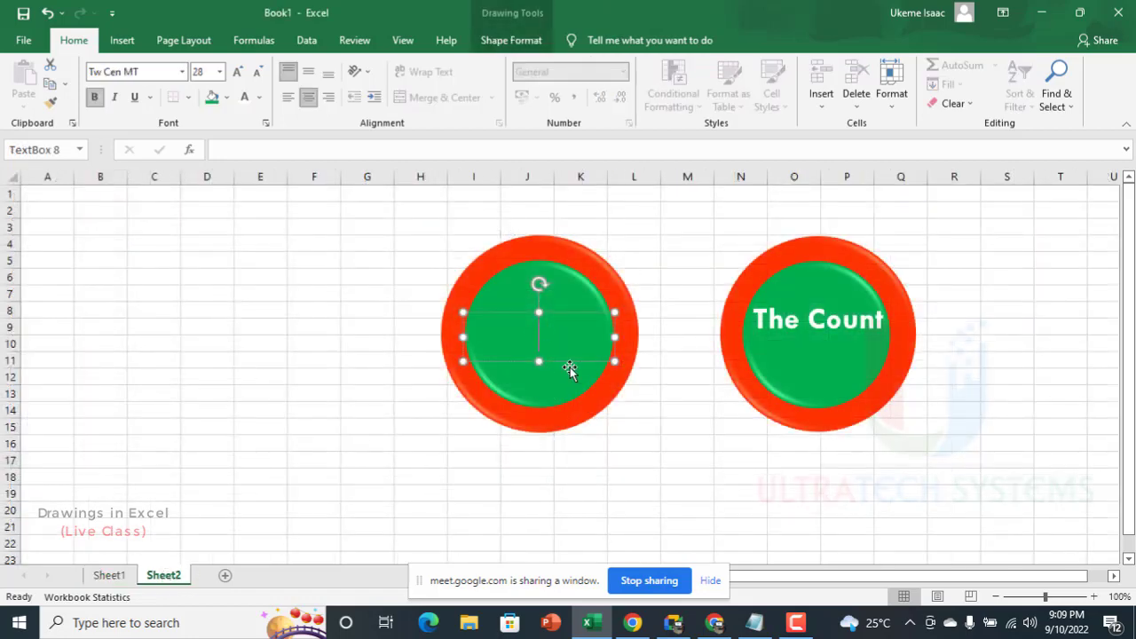
Step: Link the empty text box on Sheet2's original badge to the Team B total with =Sheet1!B14 and enlarge its text to 24 points
click(547, 368)
click(571, 335)
click(664, 394)
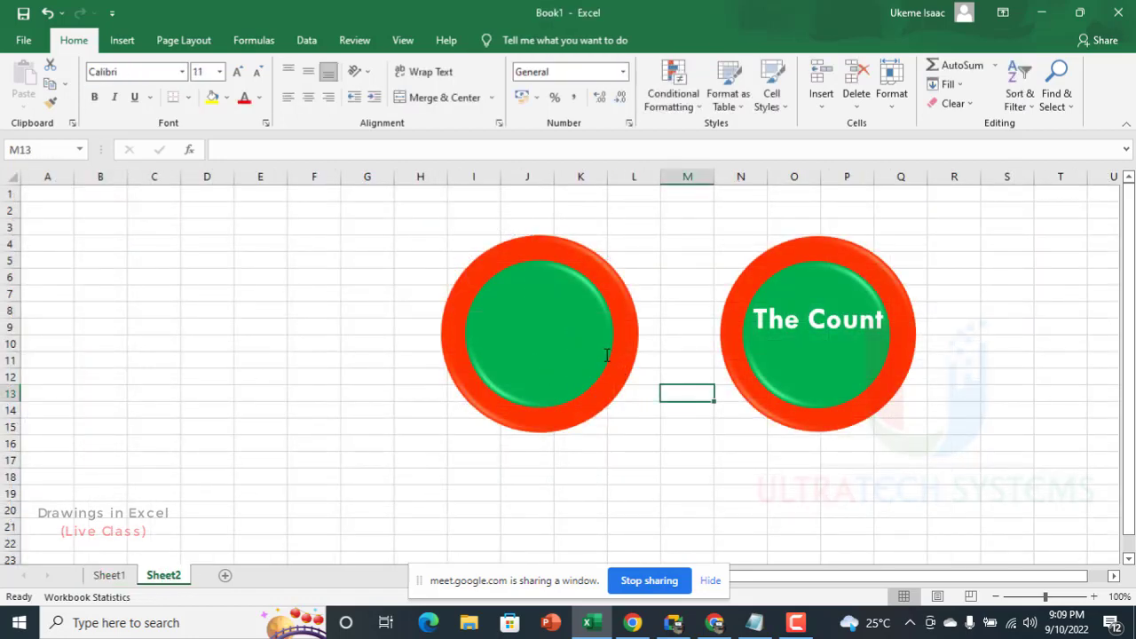
click(607, 367)
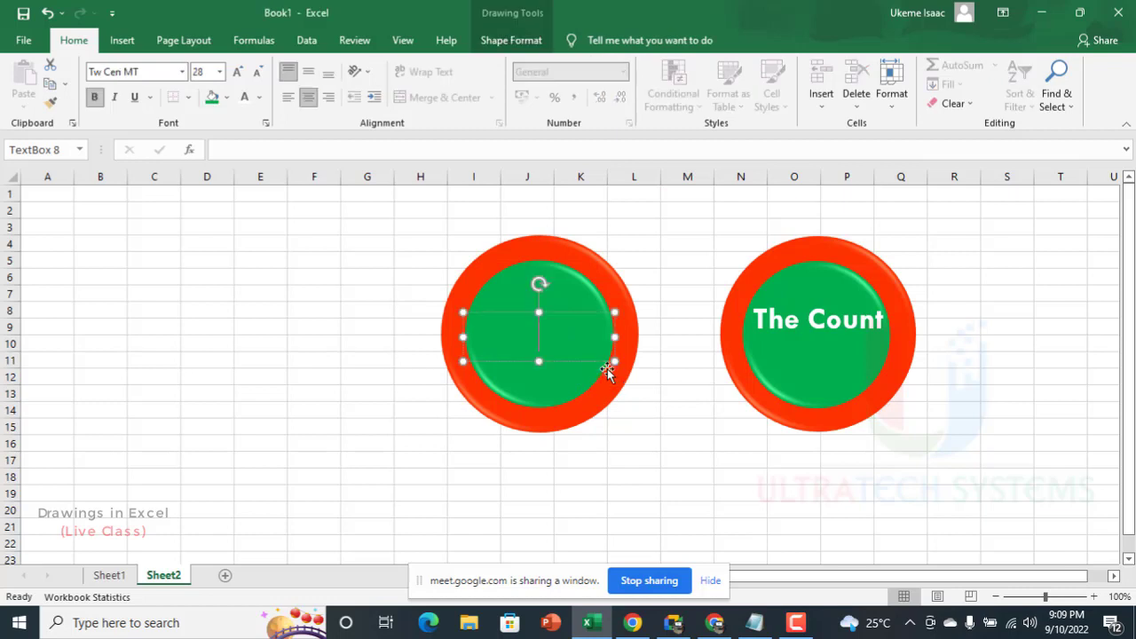
click(270, 151)
text(=)
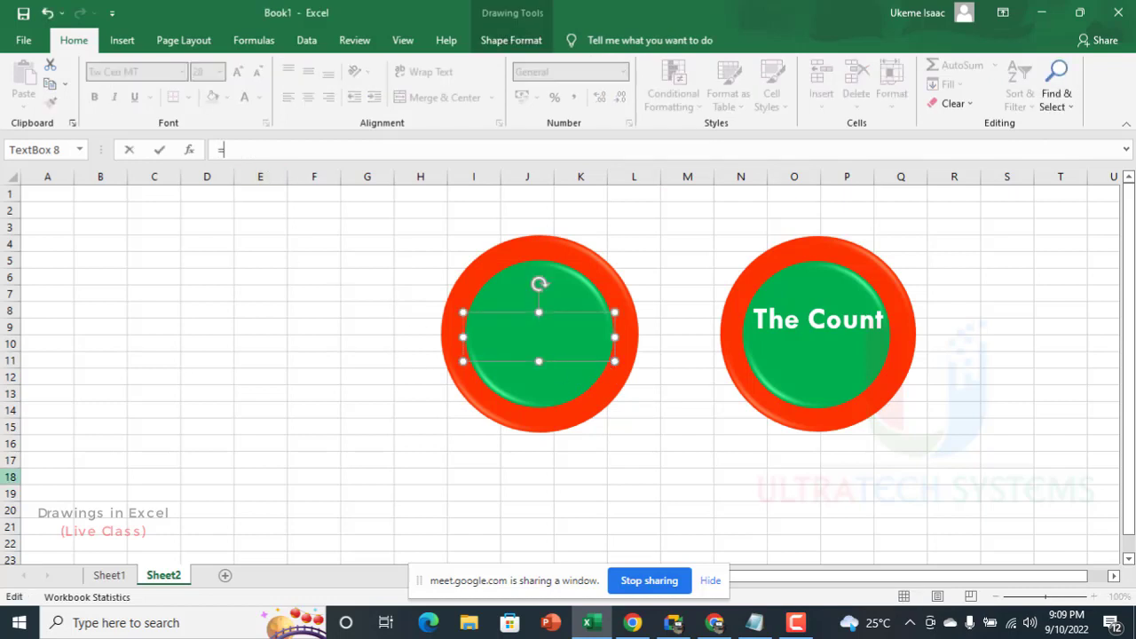
click(109, 576)
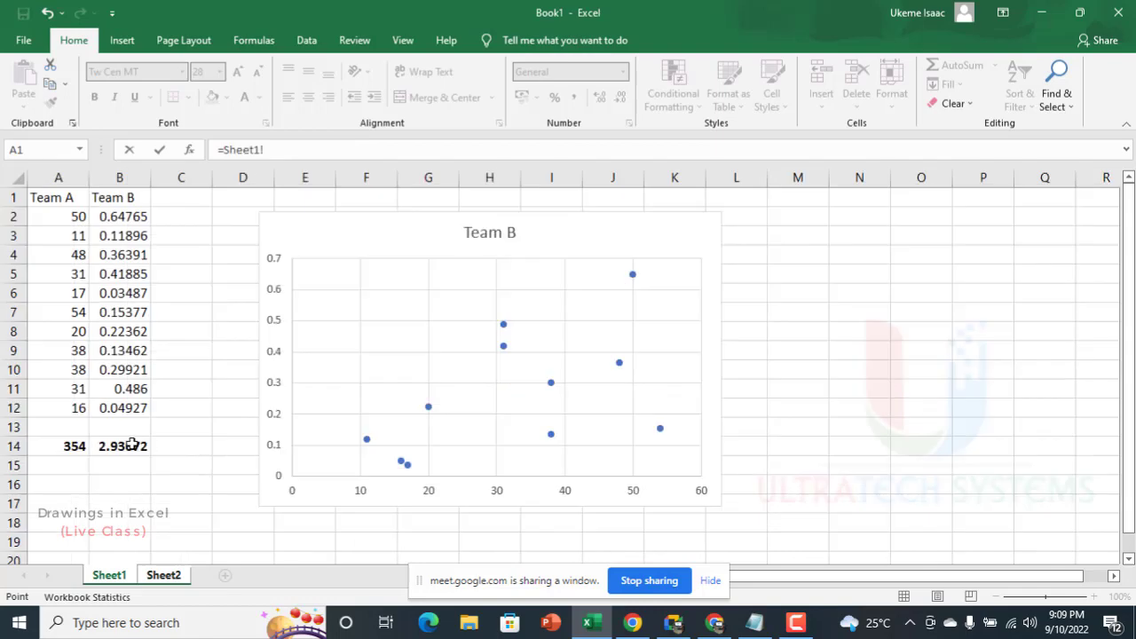
click(131, 445)
key(Return)
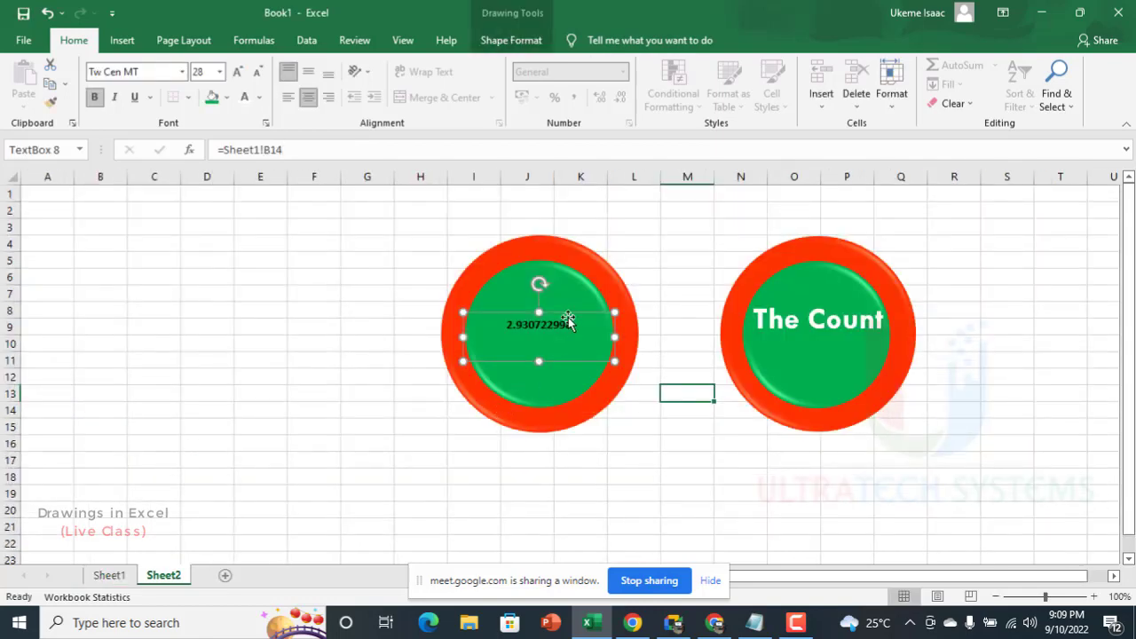
click(239, 73)
click(240, 73)
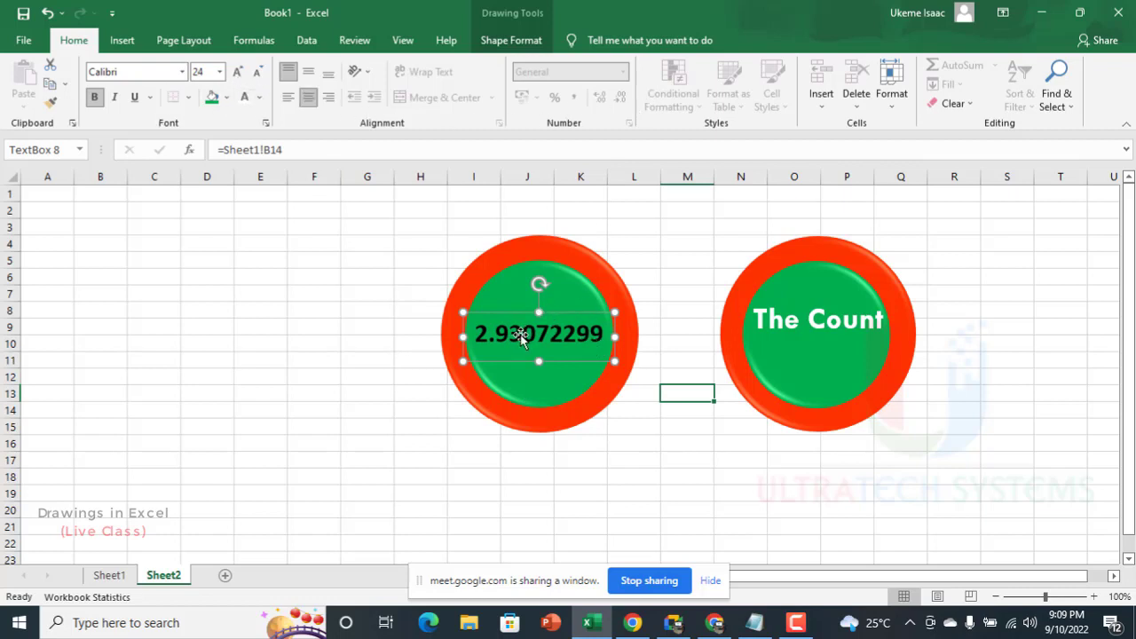
Step: Format the Team B total in Sheet1 cell B14 to two decimal places and return to Sheet2
click(110, 576)
click(132, 442)
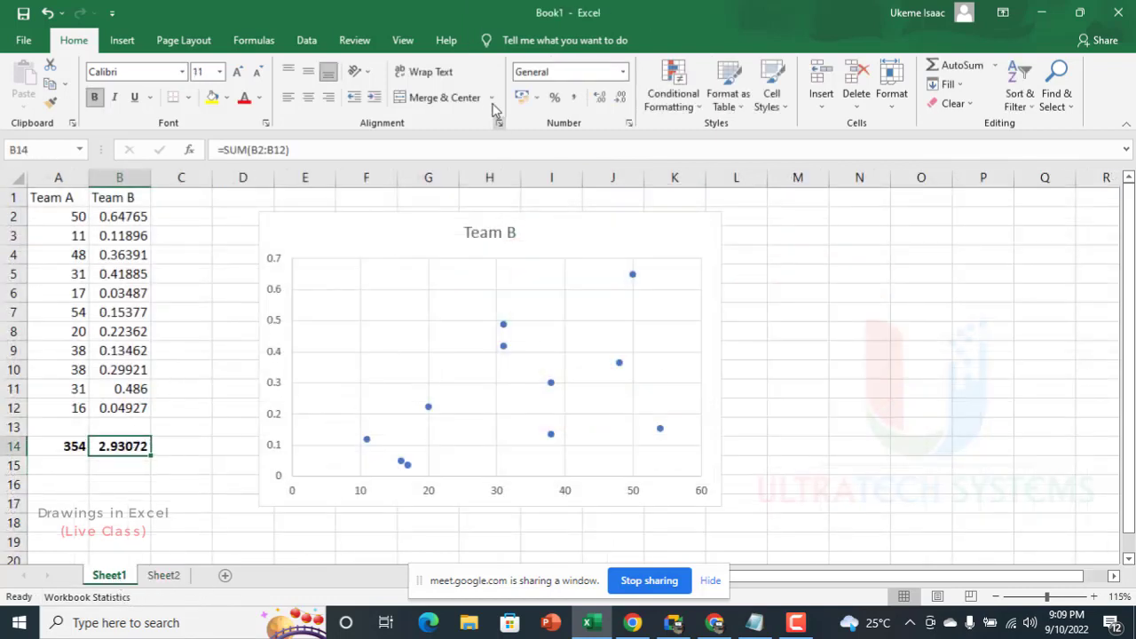
click(621, 98)
click(620, 98)
click(620, 98)
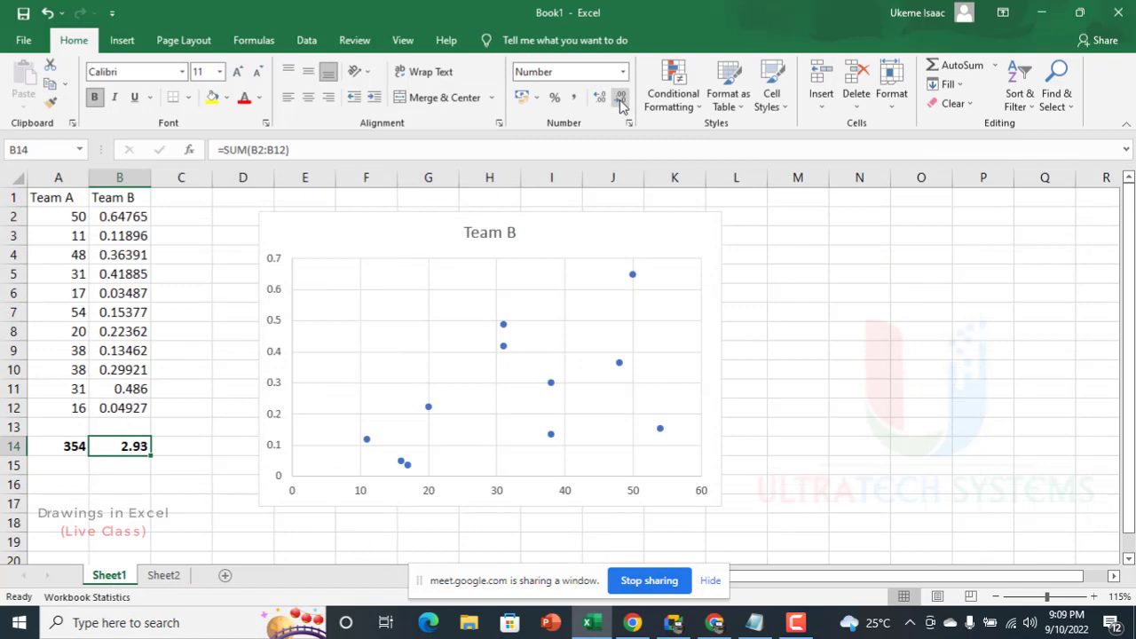
click(164, 575)
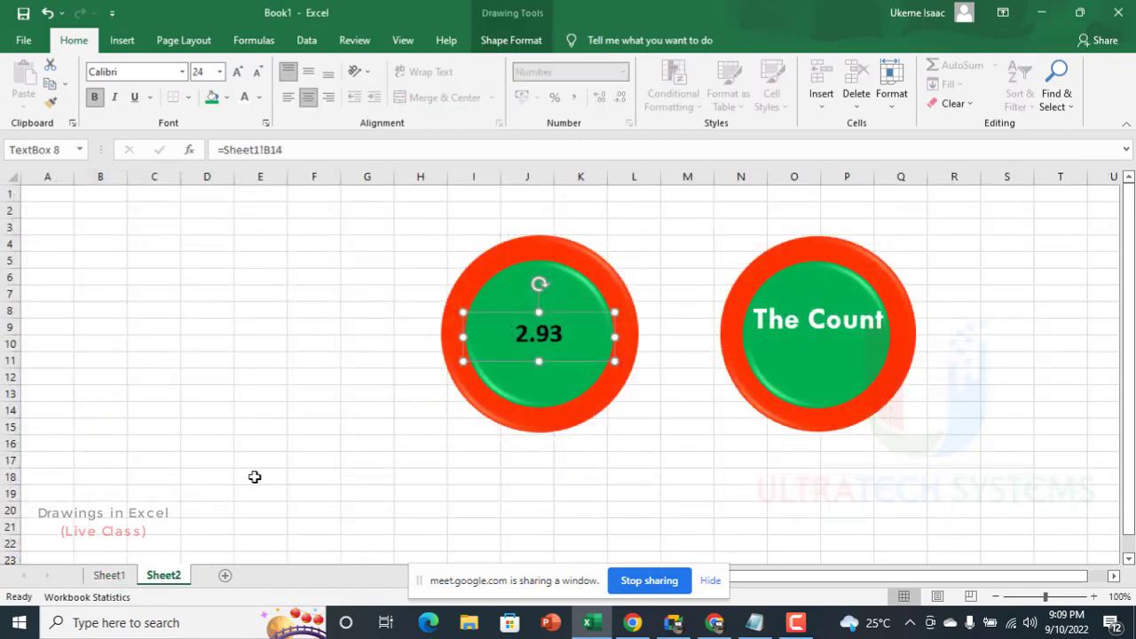
Step: Switch to Google Meet to admit the participant waiting to join the call, and return to the Excel workbook
click(673, 622)
click(742, 118)
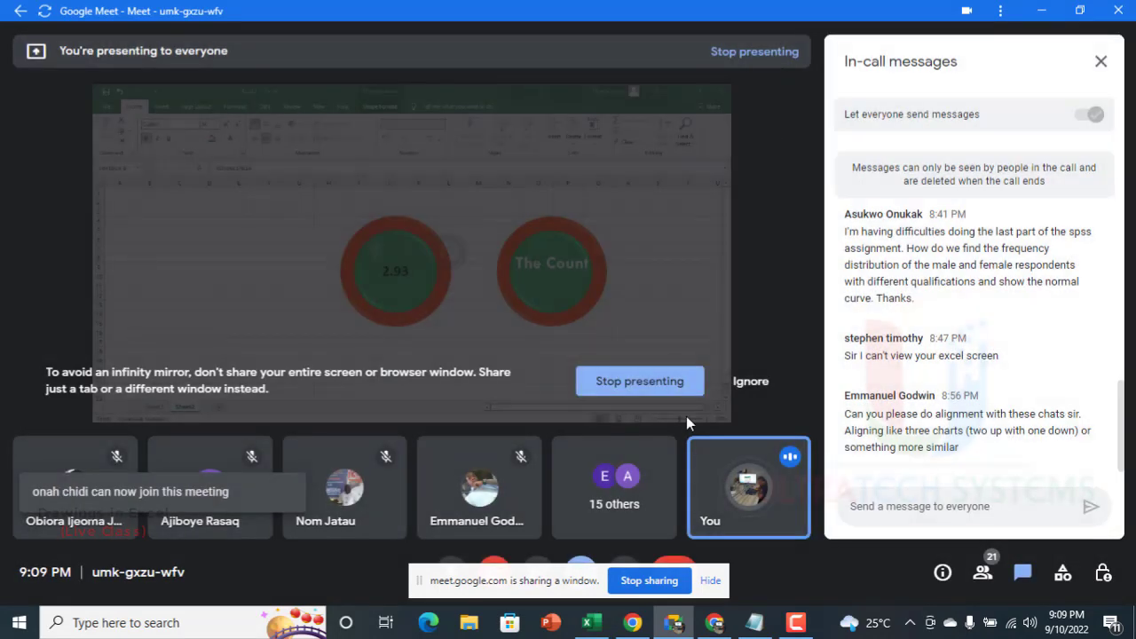
click(587, 622)
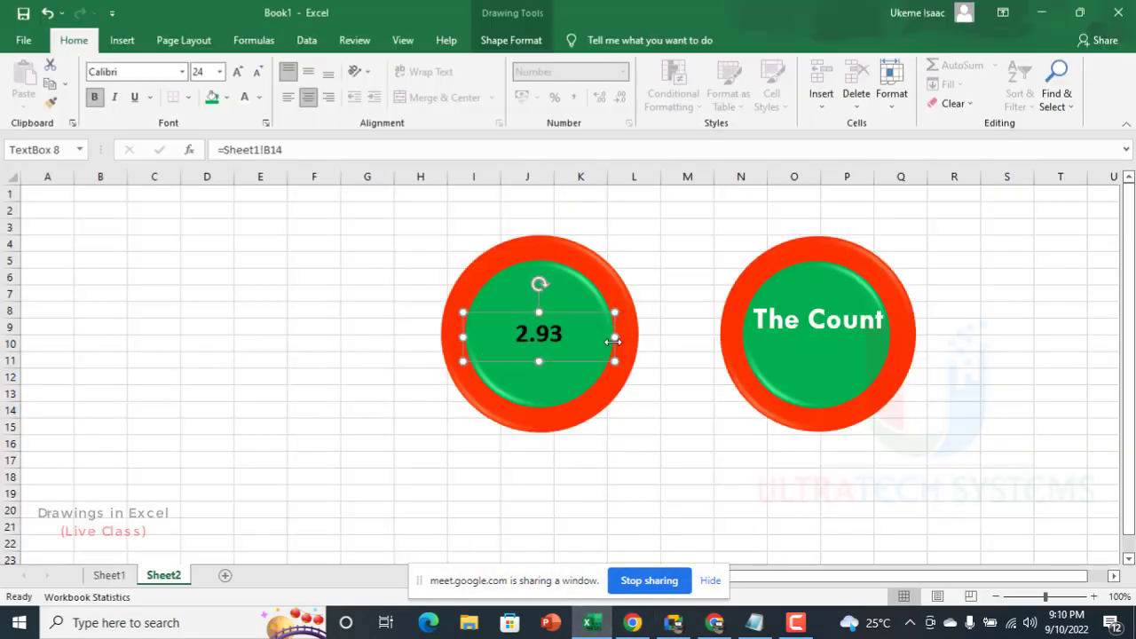
Step: Enlarge the original badge's linked text to 36 points and middle-align it vertically in its text box
click(237, 73)
click(237, 73)
click(237, 73)
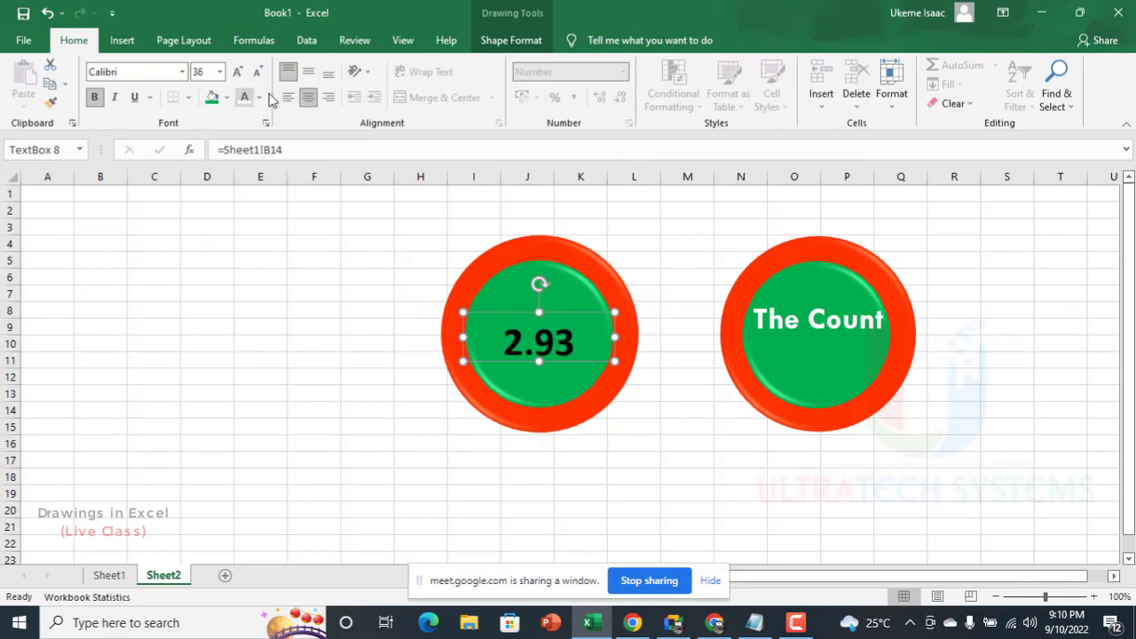
click(308, 71)
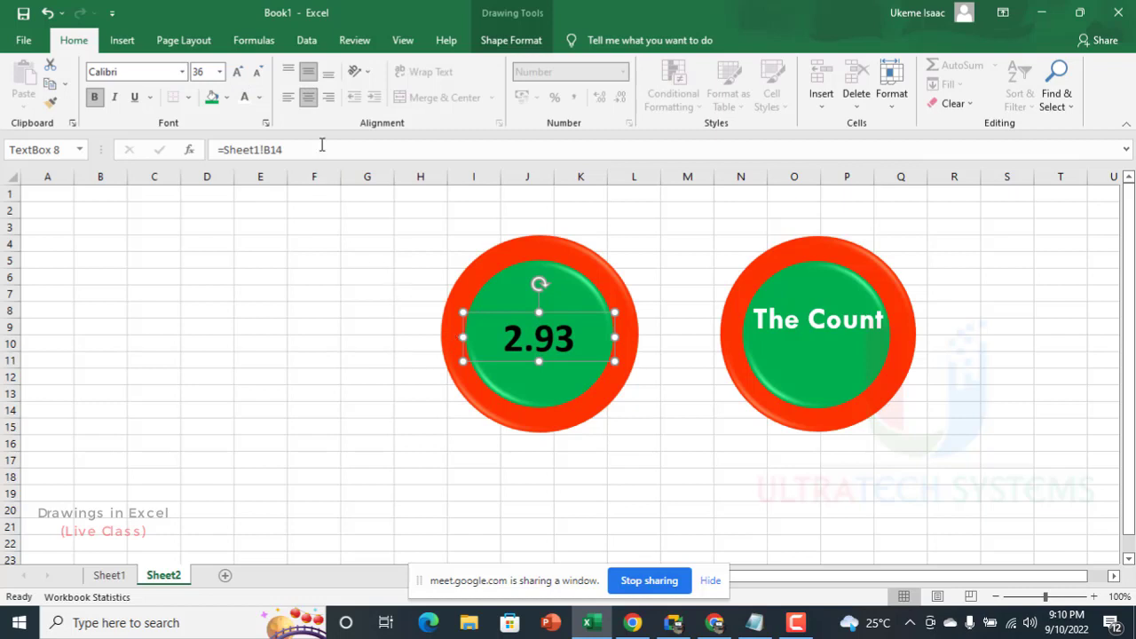
Step: Narrow the linked text box to about 1.62 inches wide and align it with the green circle using Align Center and Align Middle
drag(564, 311, 557, 301)
drag(460, 332, 476, 330)
shift+click(568, 293)
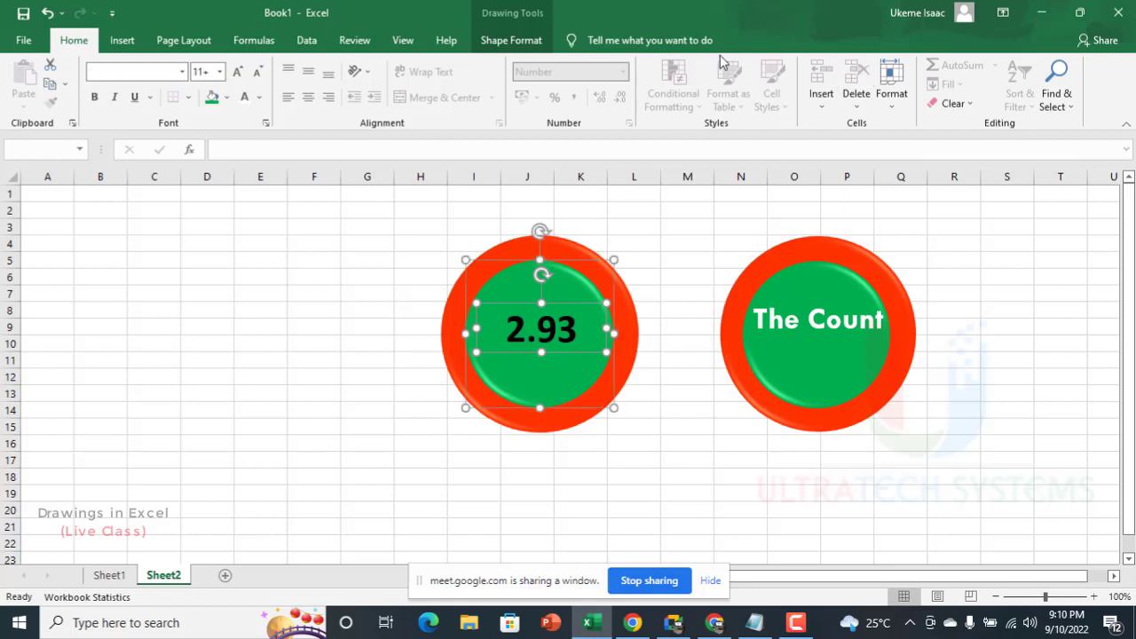
click(531, 40)
click(875, 70)
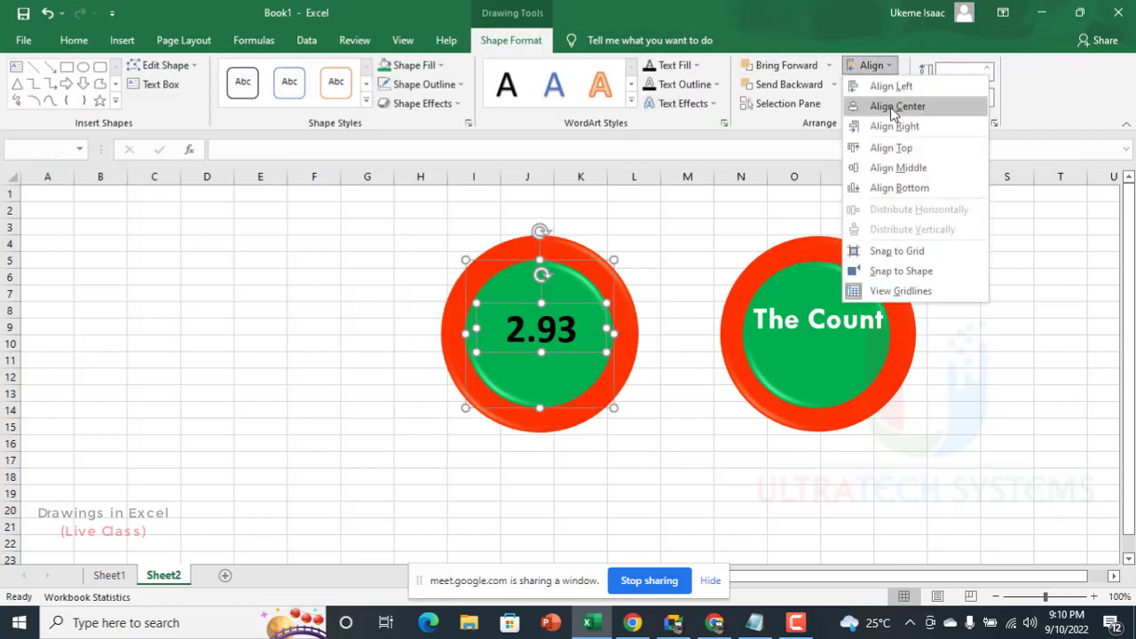
click(890, 105)
click(875, 70)
click(895, 175)
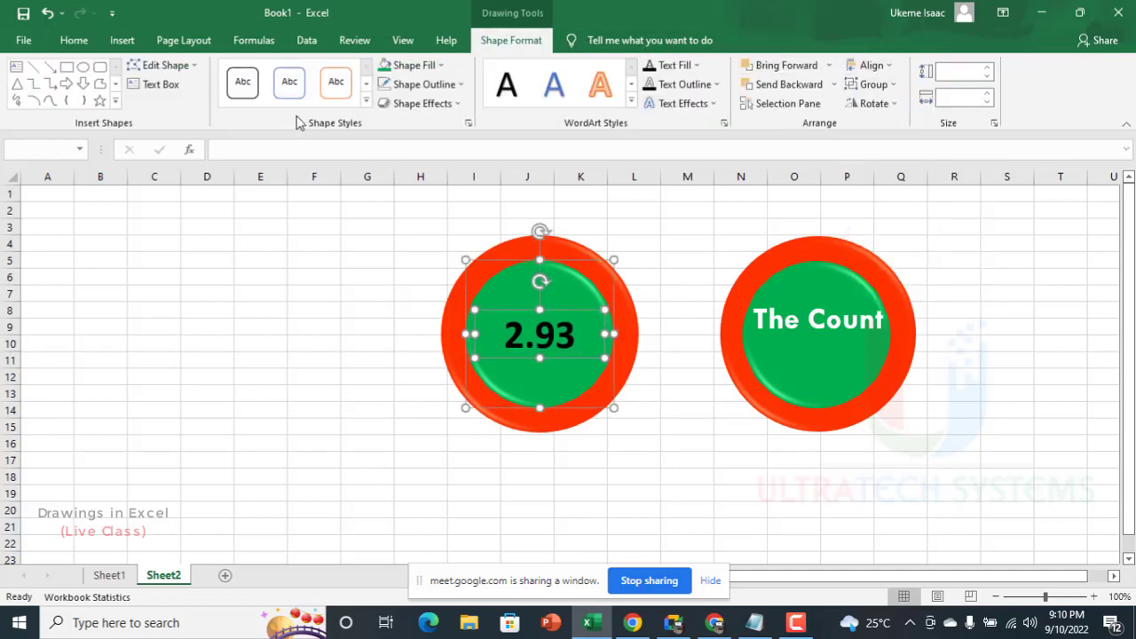
click(406, 322)
Step: Change the font color of the original badge's linked total to white
click(540, 312)
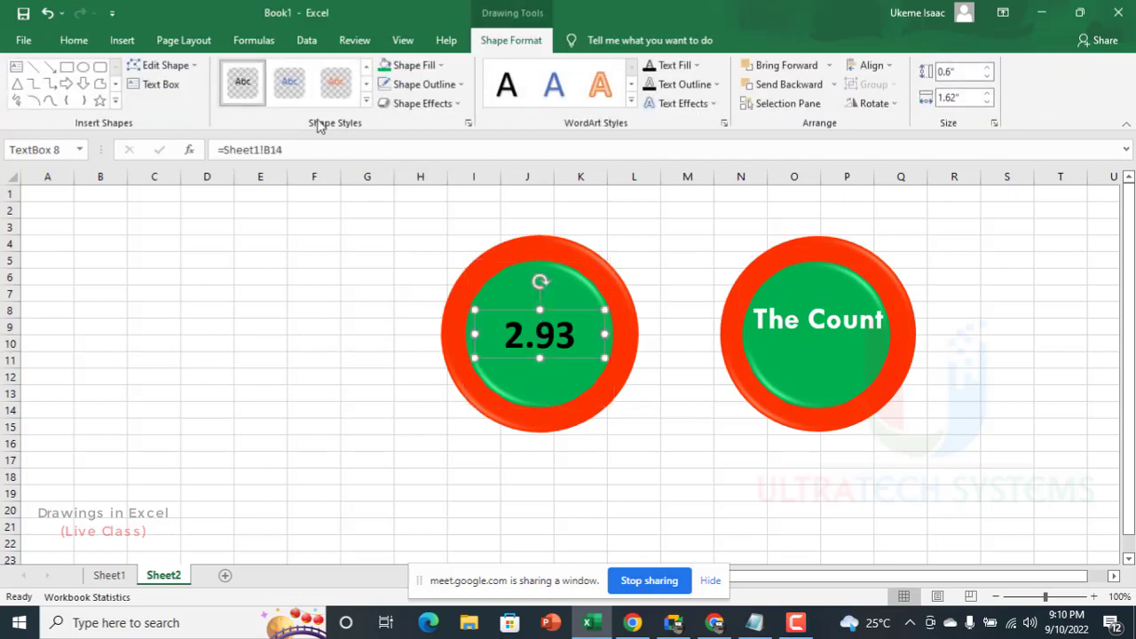
click(74, 40)
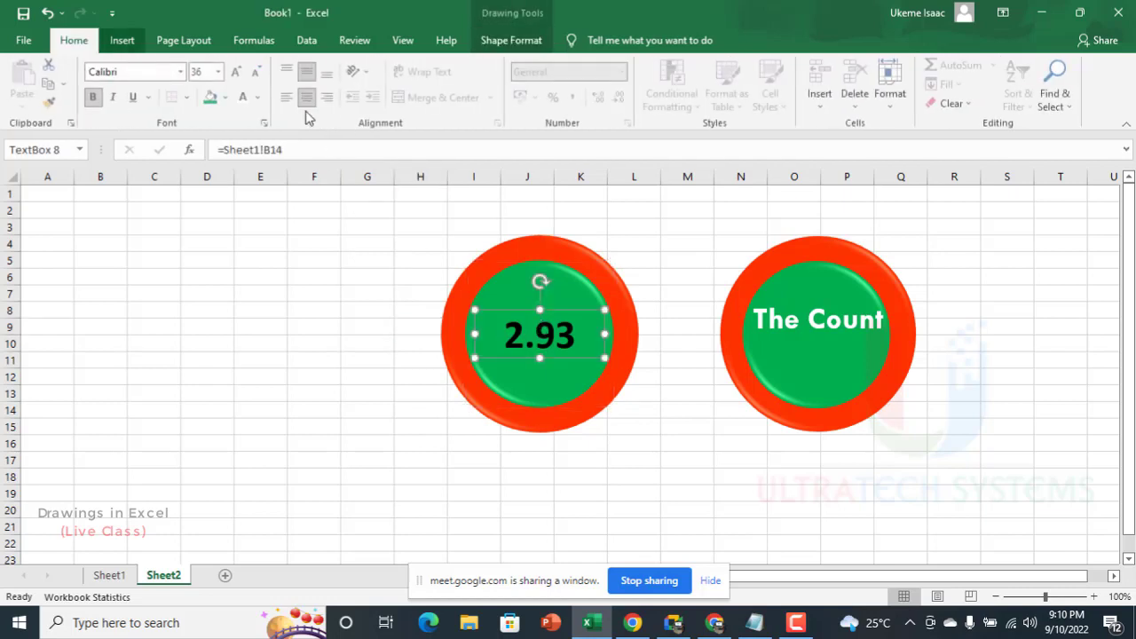
click(244, 96)
click(403, 433)
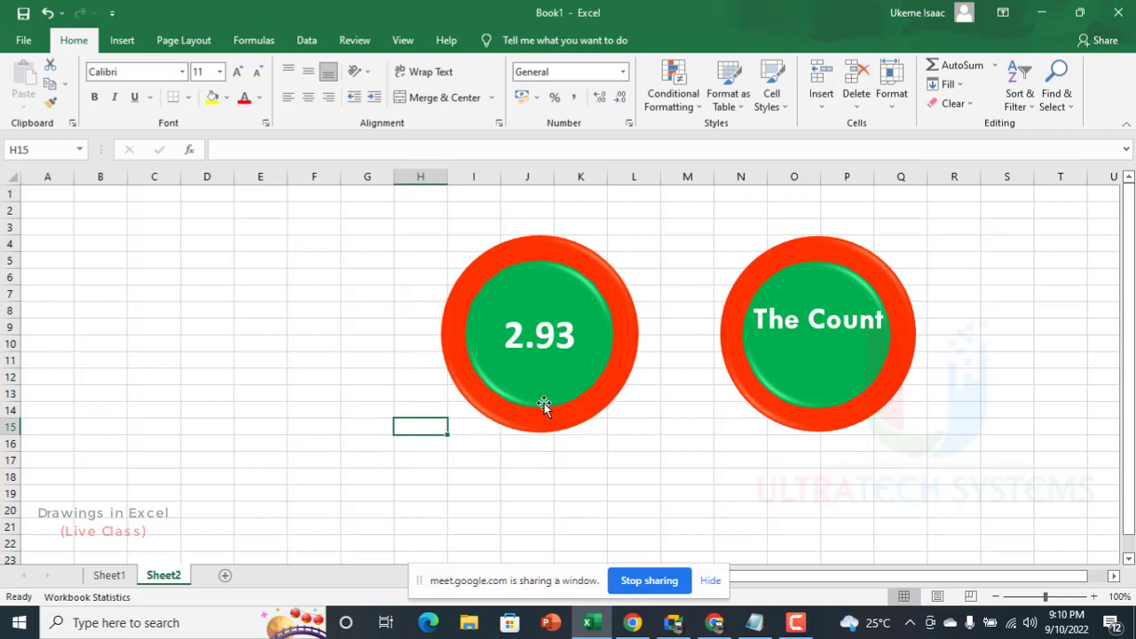
Step: Re-enter the =RAND() formula in Sheet1 cell B2 to recalculate the data, and check the linked badge on Sheet2
click(108, 575)
click(123, 236)
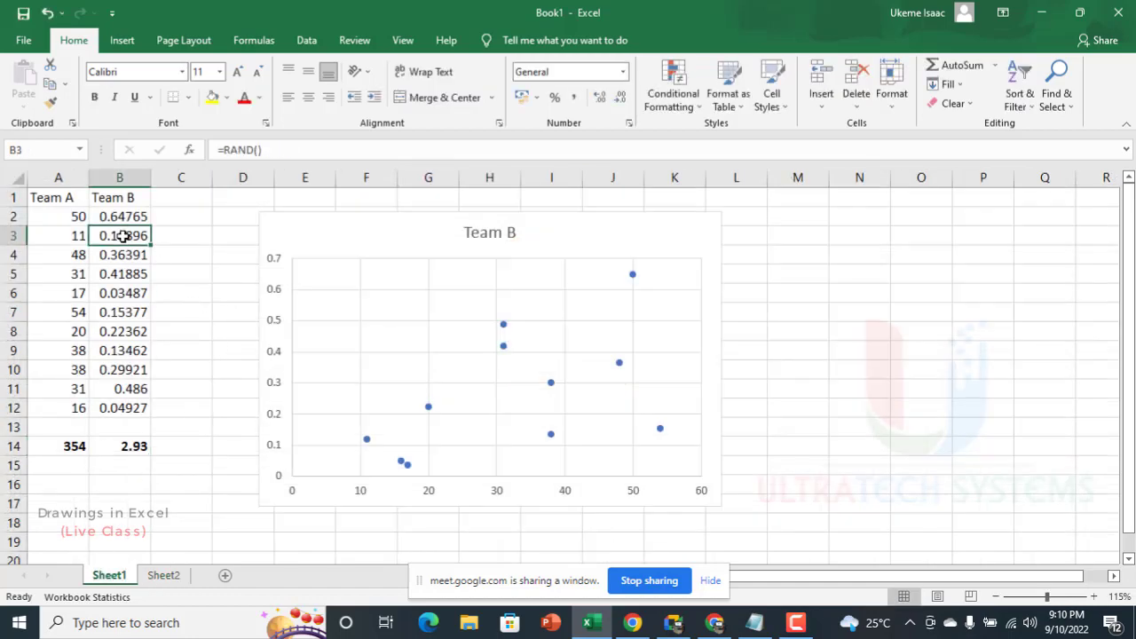
click(122, 216)
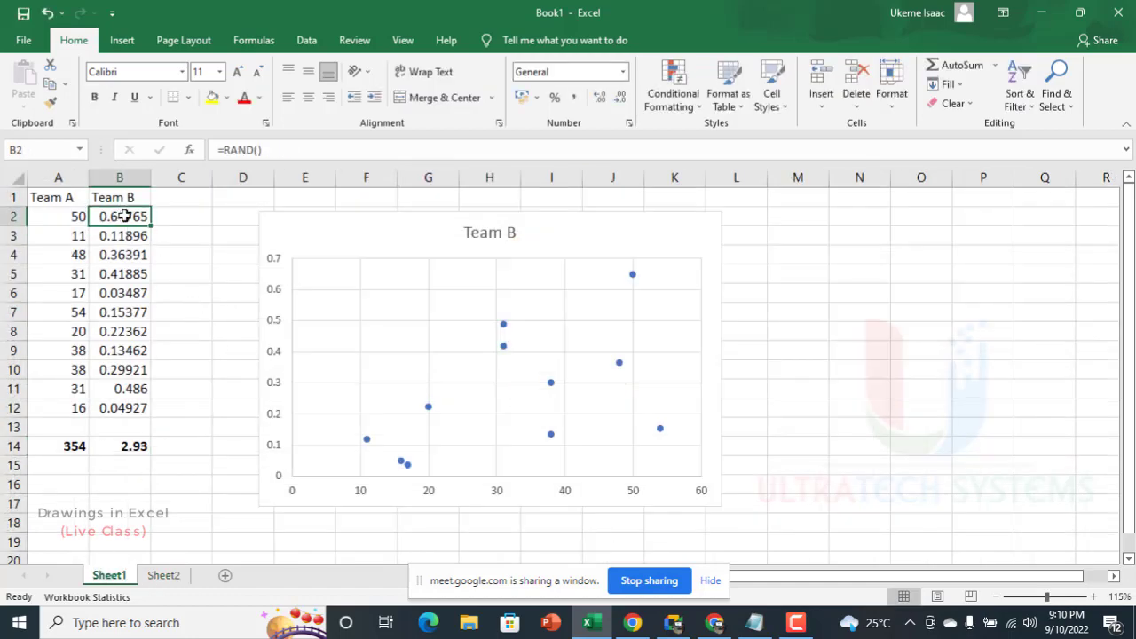
double_click(124, 217)
key(Return)
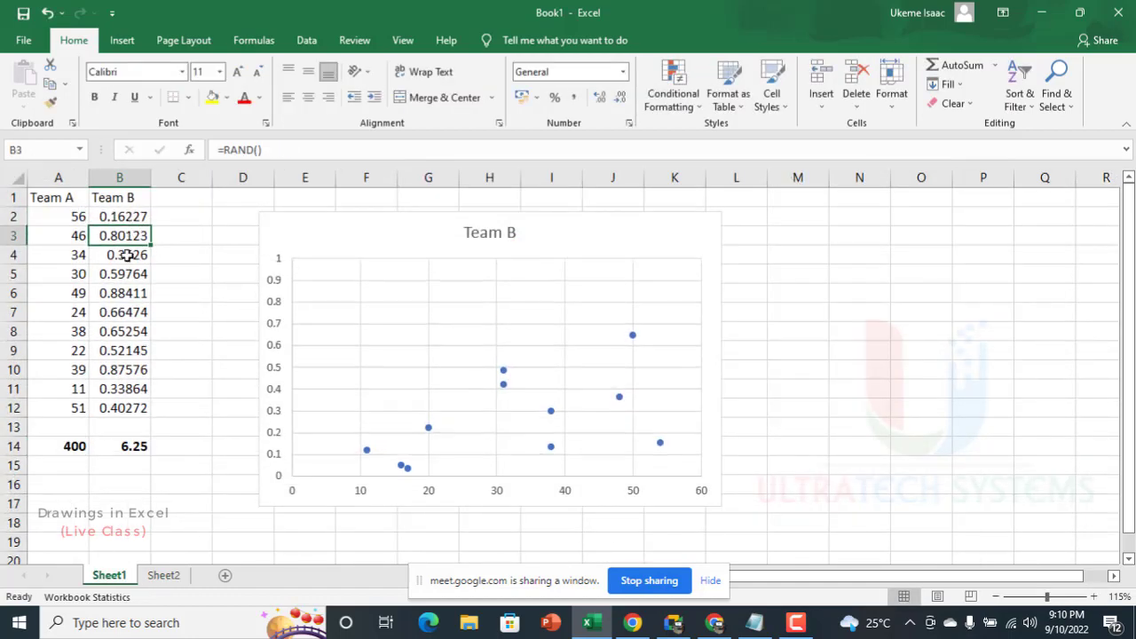
click(166, 577)
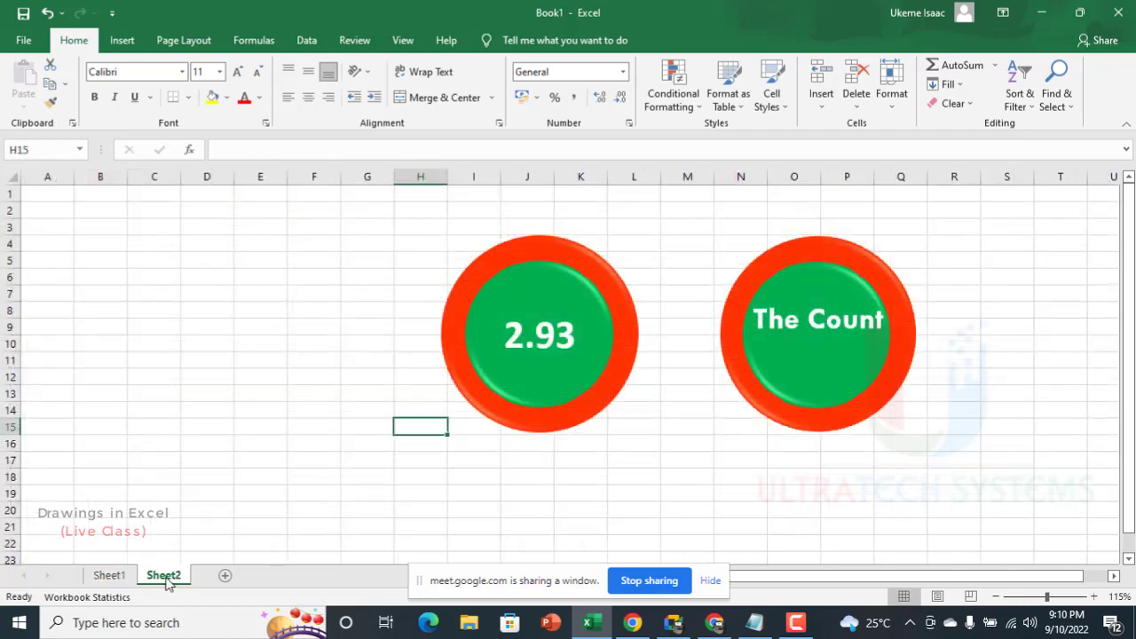
Step: Recalculate the Sheet1 data again by re-entering =RAND() in cell B7, and check the linked total on Sheet2's badge
click(121, 579)
double_click(95, 309)
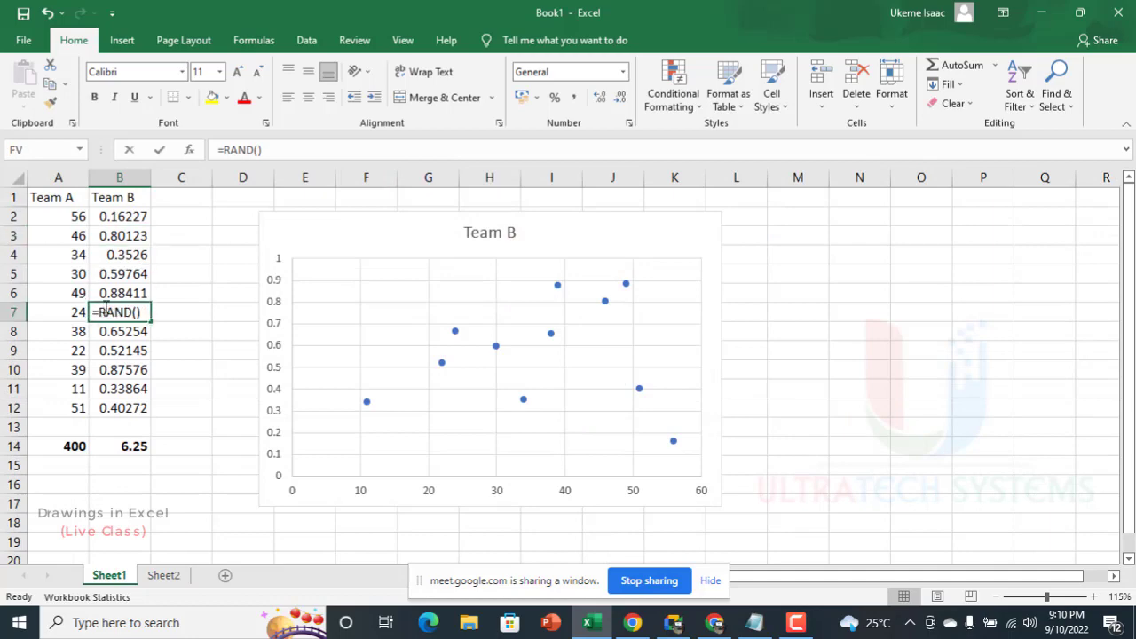
key(Return)
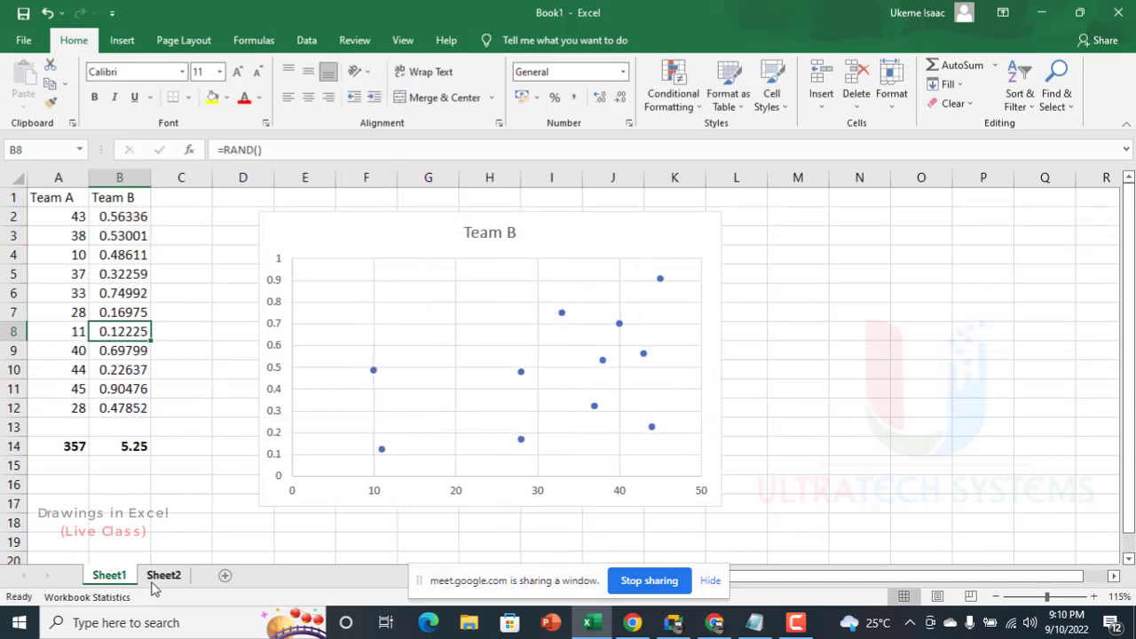
click(160, 578)
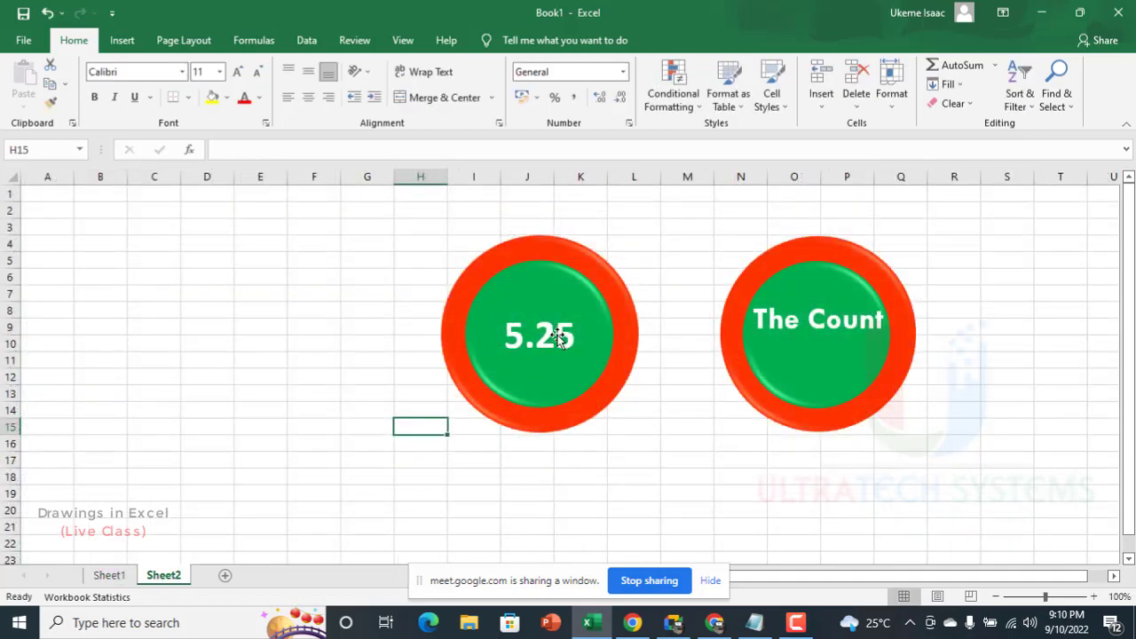
Step: Move "The Count" text box toward the middle of the second badge and link it to the Team B total with =Sheet1!B14
click(805, 324)
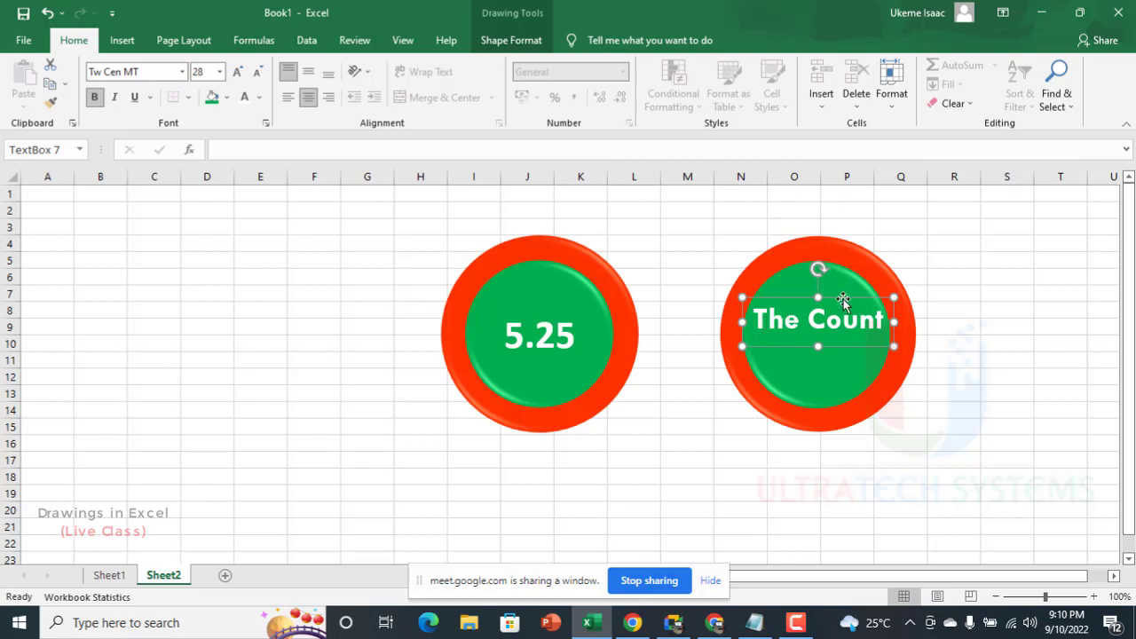
mouse_move(842, 302)
mouse_down()
mouse_move(840, 317)
mouse_move(830, 309)
mouse_up()
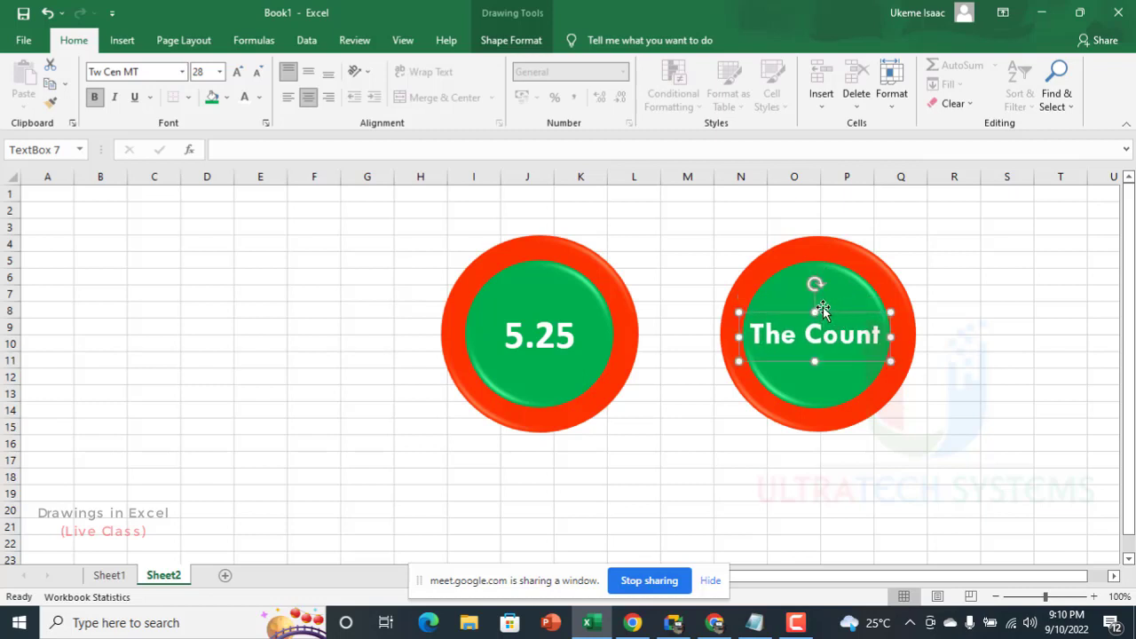
click(230, 151)
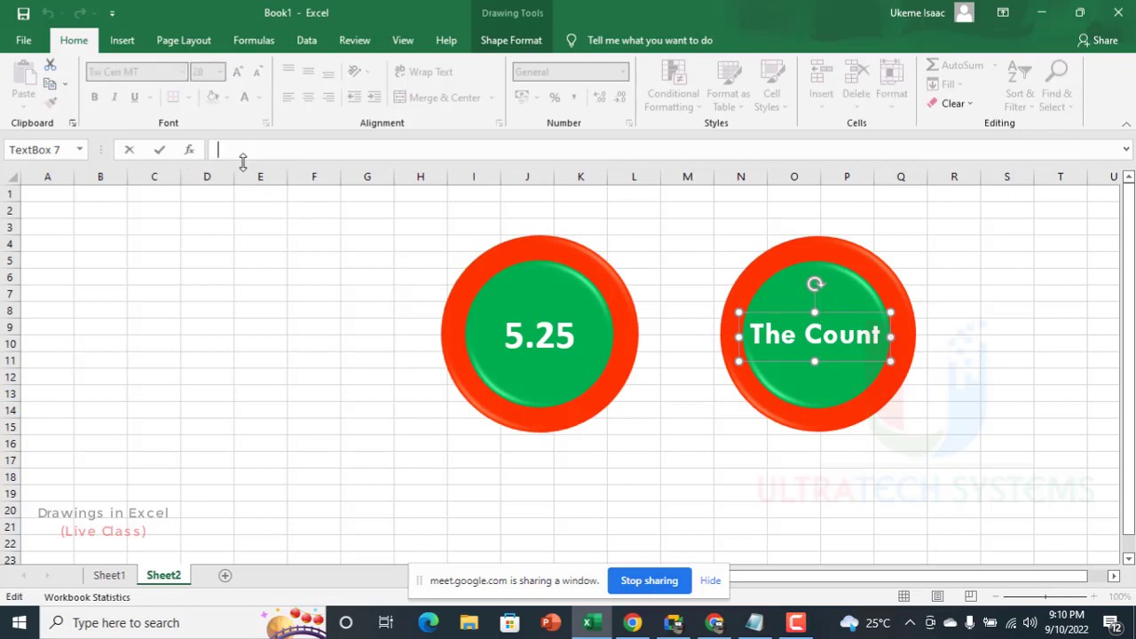
text(=)
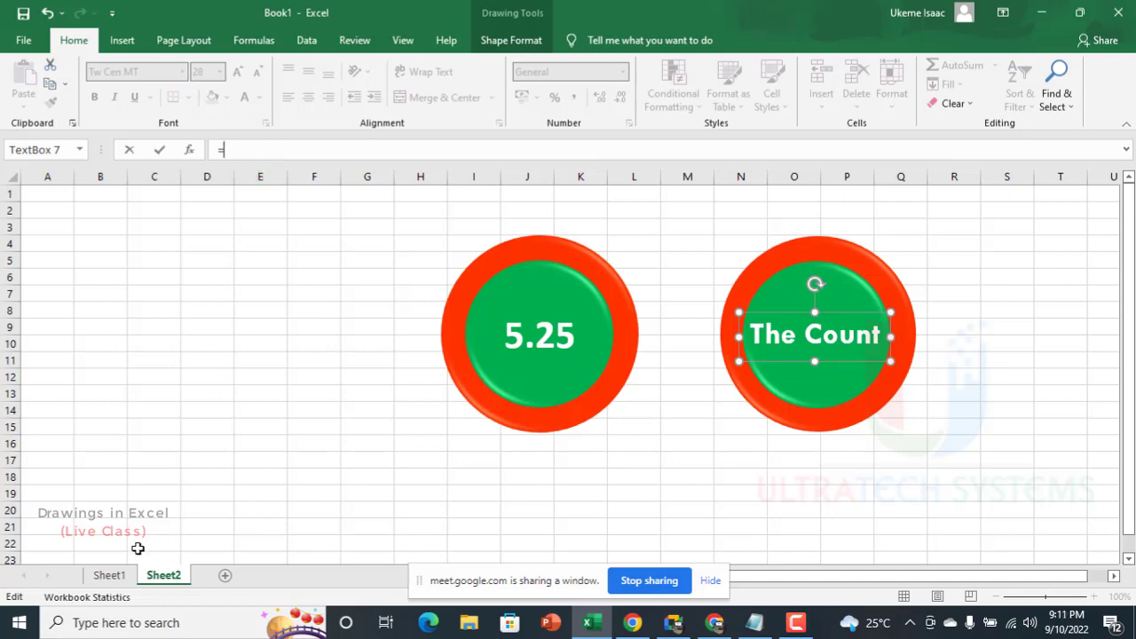
click(110, 576)
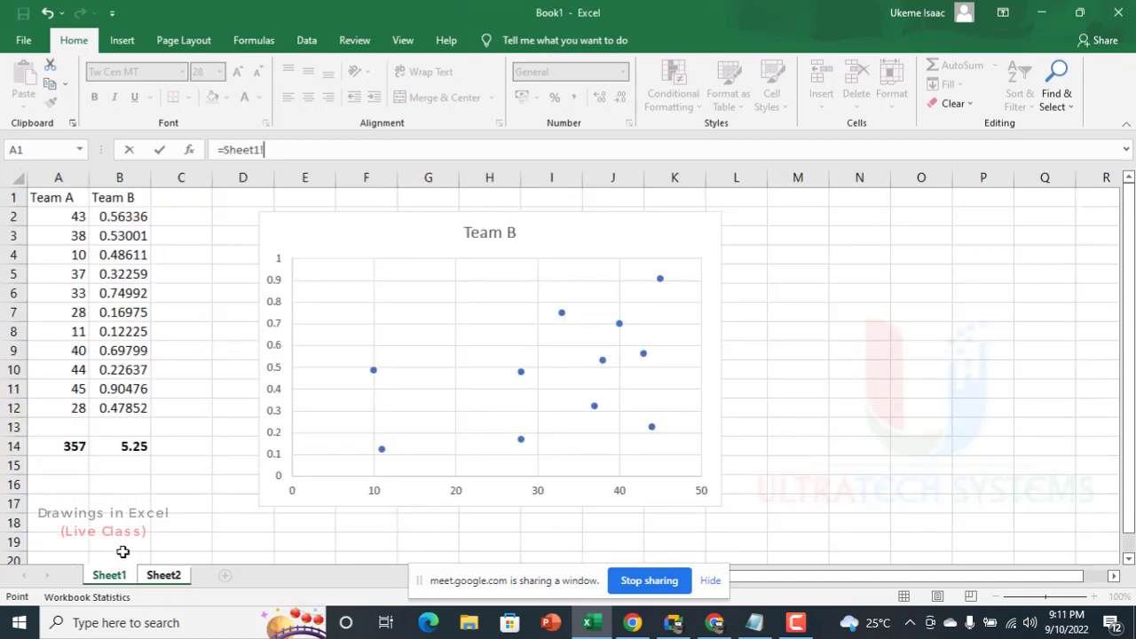
click(129, 446)
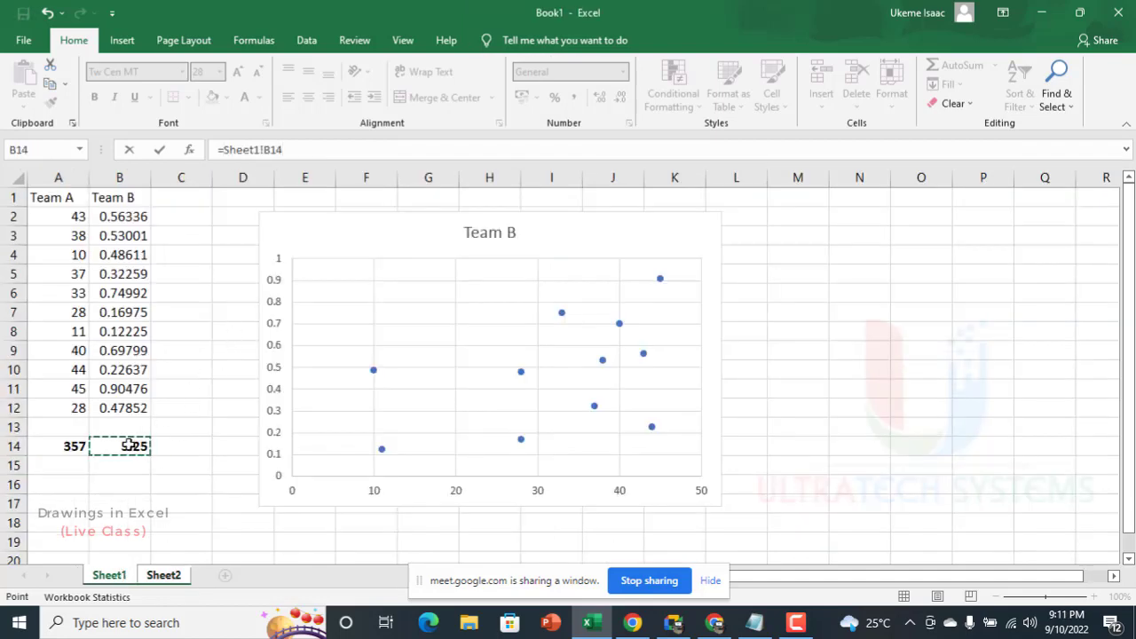
key(Return)
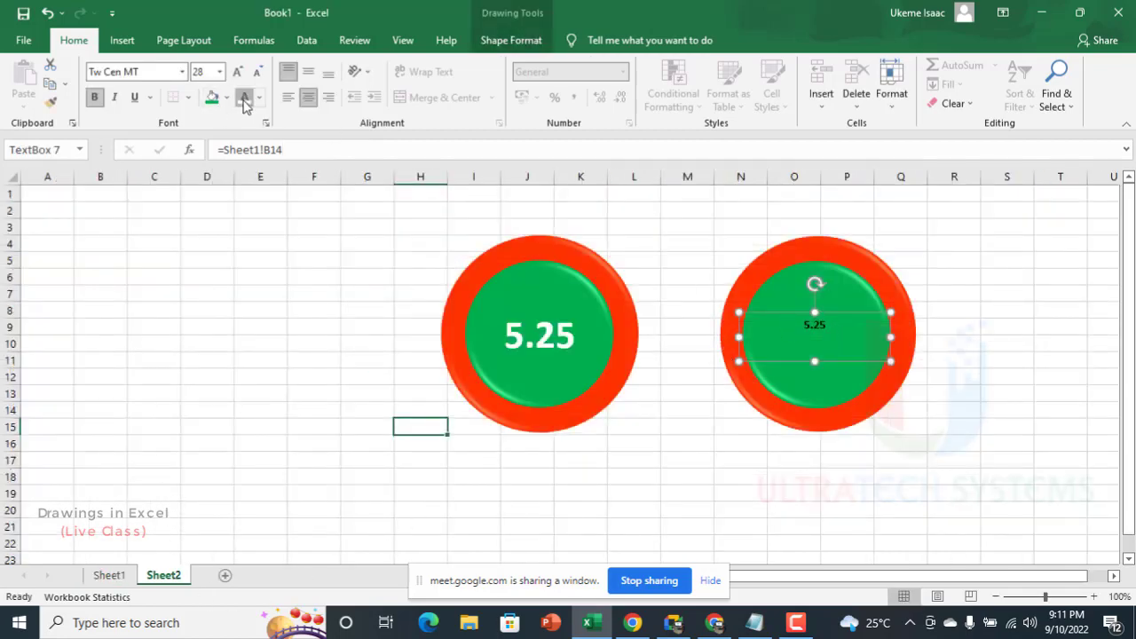
Step: Format the second badge's linked text at 36 points, middle-aligned vertically, with a white font color
click(238, 71)
click(238, 71)
click(238, 72)
click(238, 71)
click(237, 71)
click(238, 71)
click(238, 71)
click(238, 71)
click(238, 71)
click(238, 71)
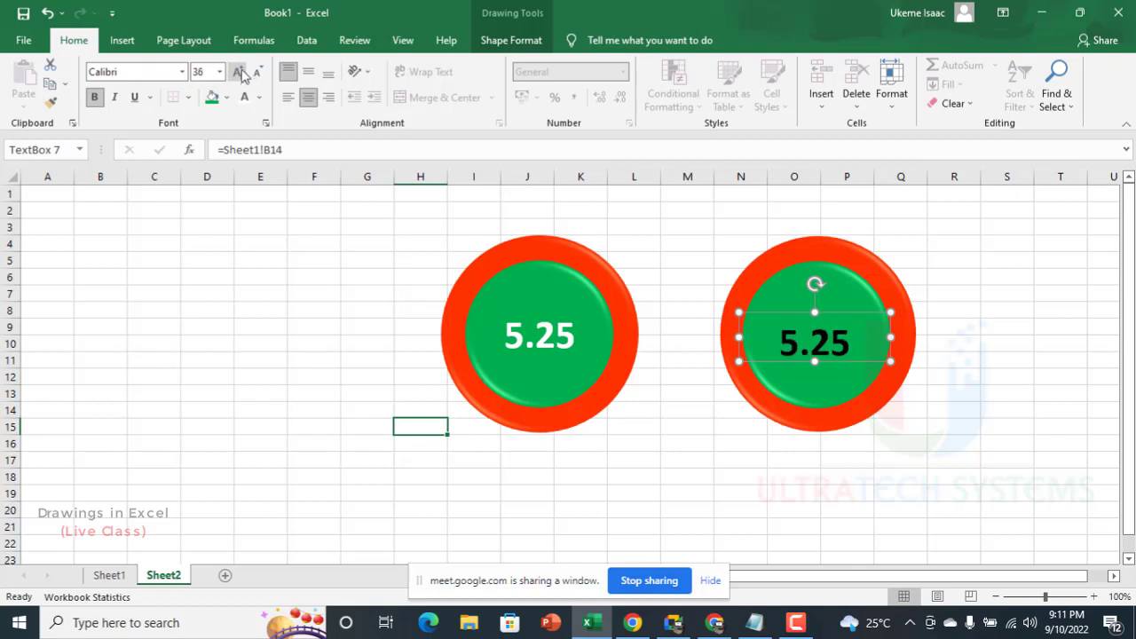
click(308, 71)
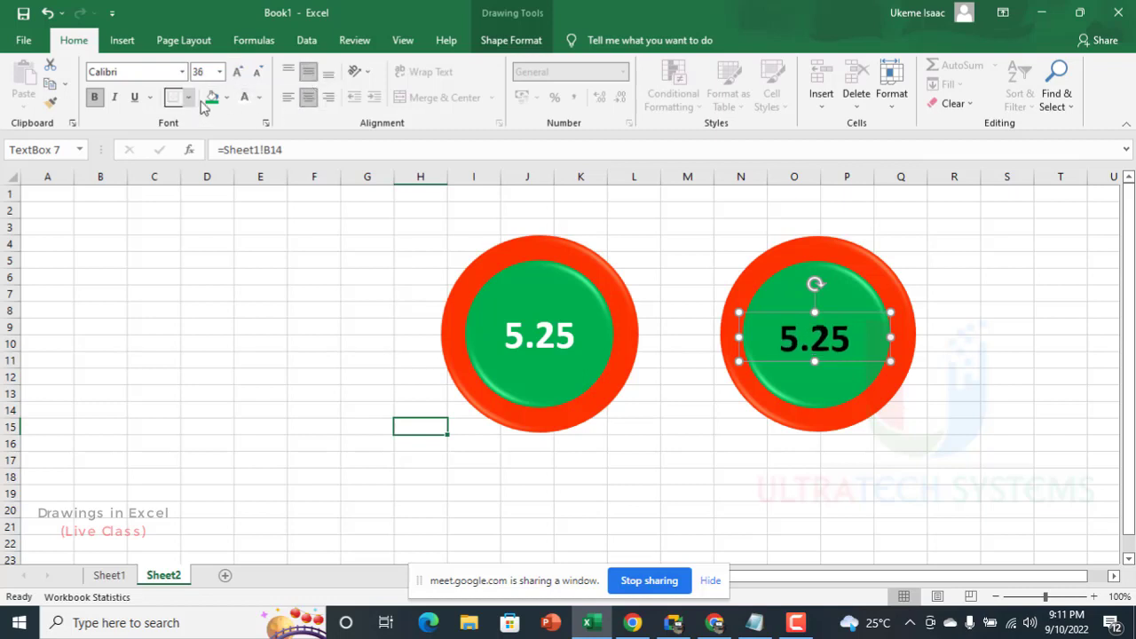
click(243, 96)
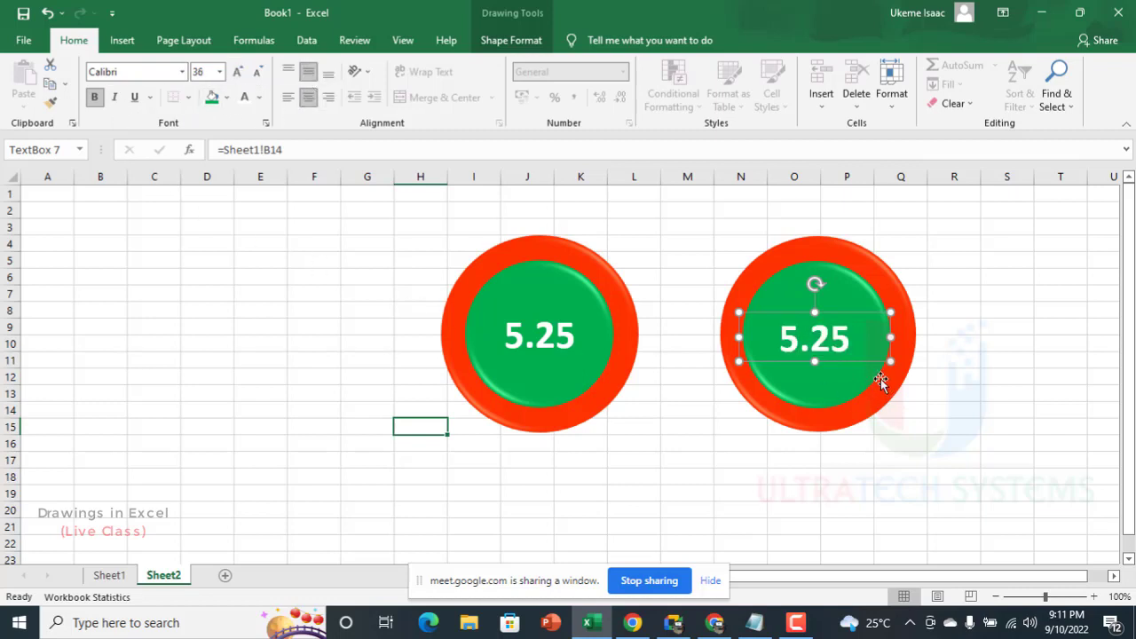
Step: Narrow the second badge's text box from its left edge and align it with both circles using Align Center
drag(748, 333, 775, 336)
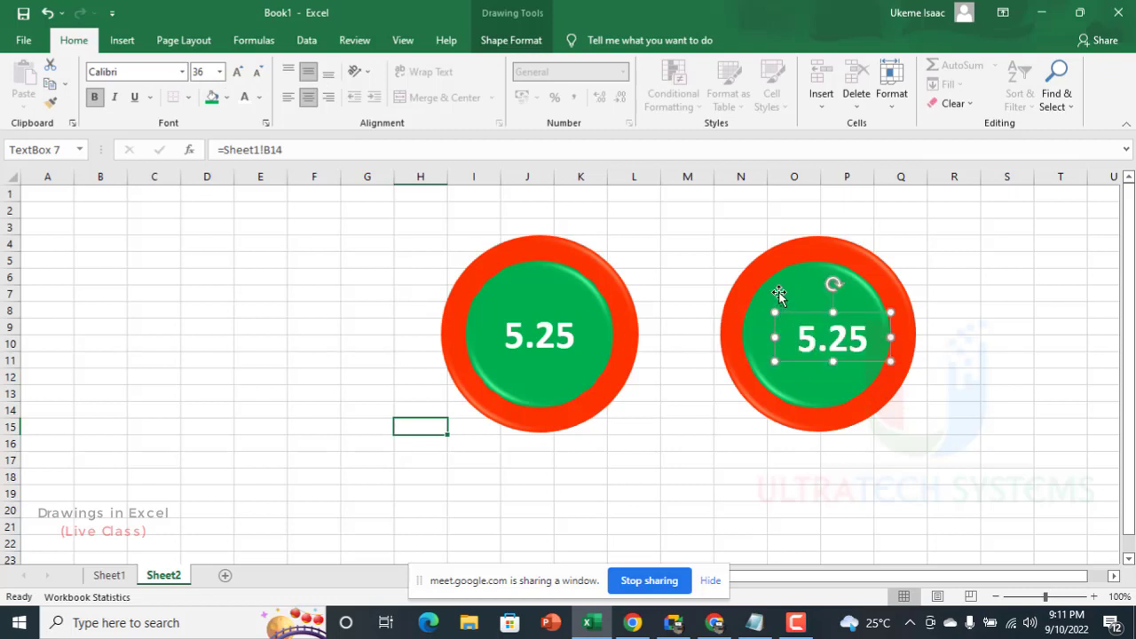
click(776, 294)
click(929, 330)
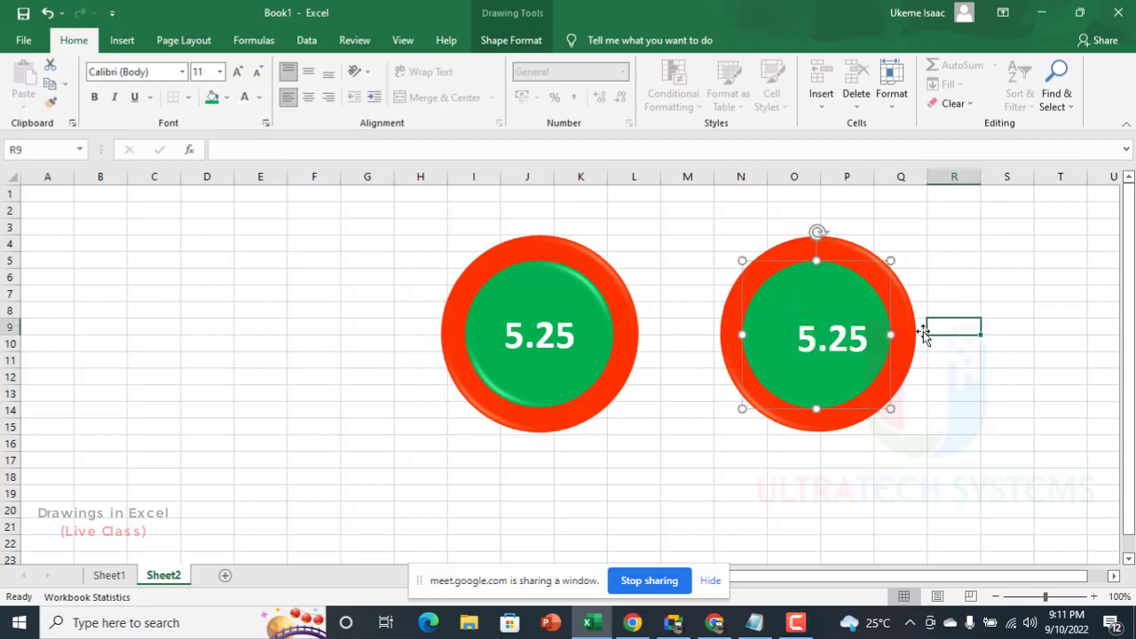
click(843, 347)
shift+click(854, 257)
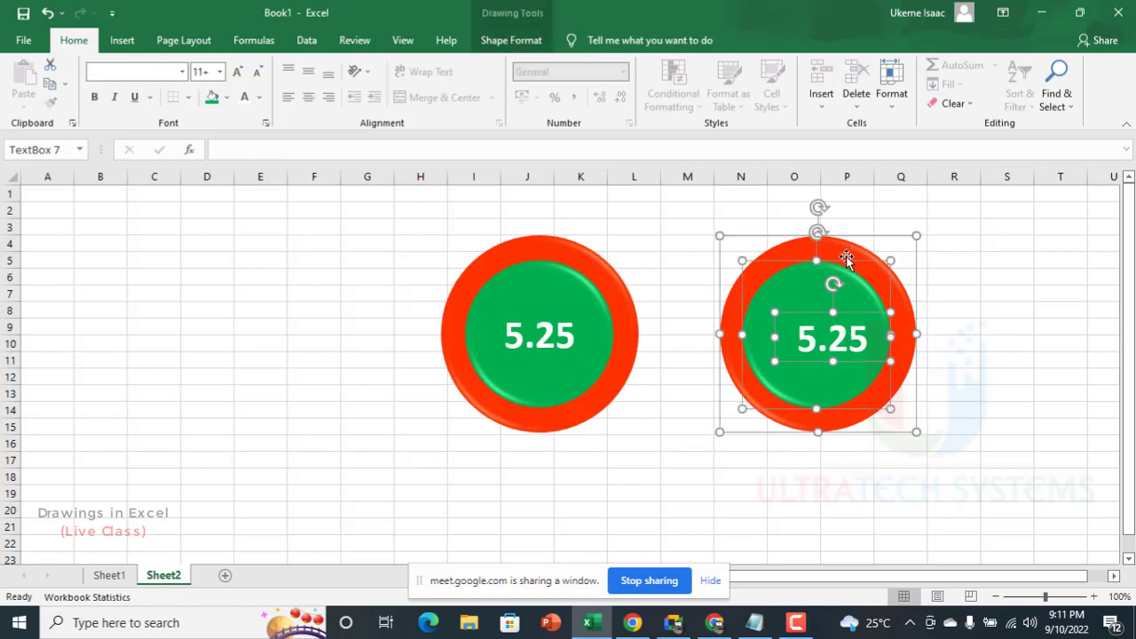
click(522, 40)
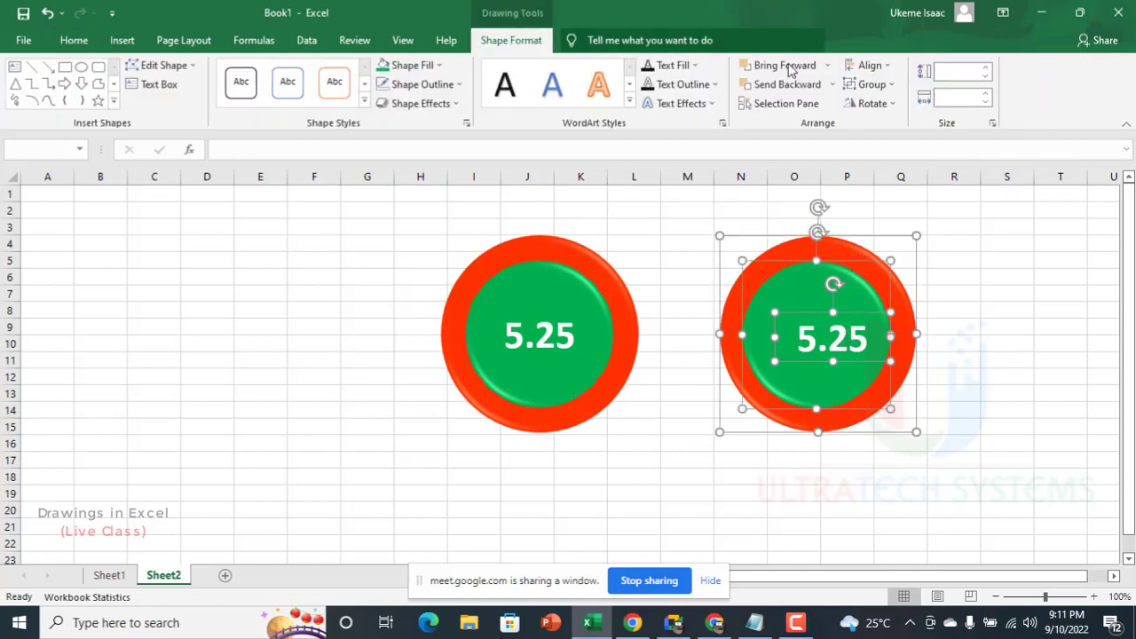
click(869, 65)
click(895, 104)
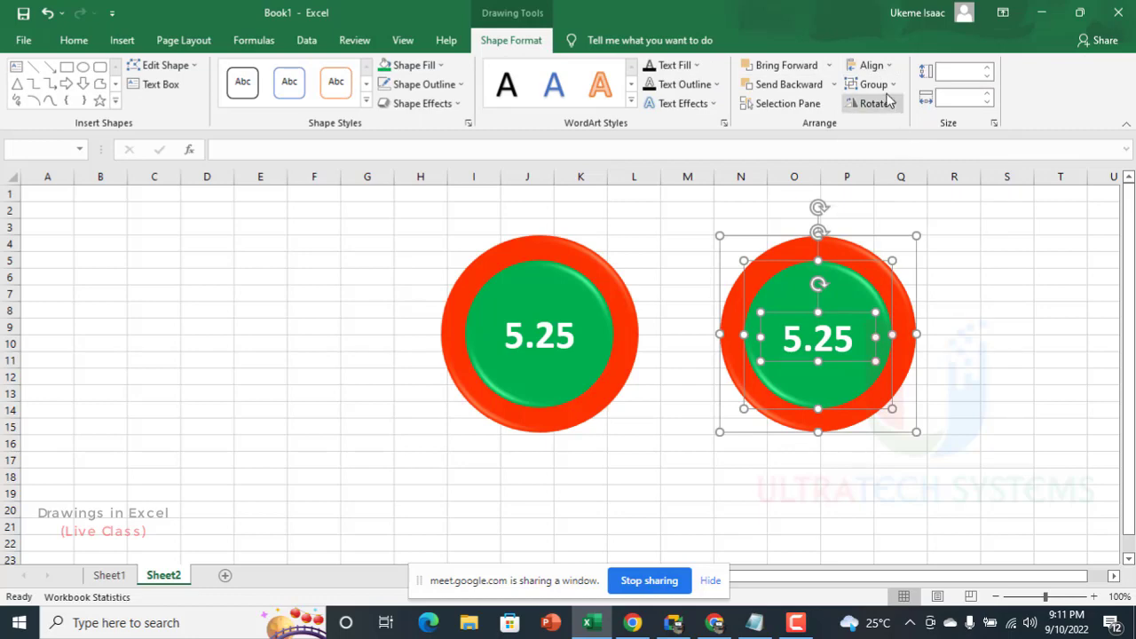
Step: Align the second badge's text box and both circles using Align Middle
click(870, 65)
click(896, 165)
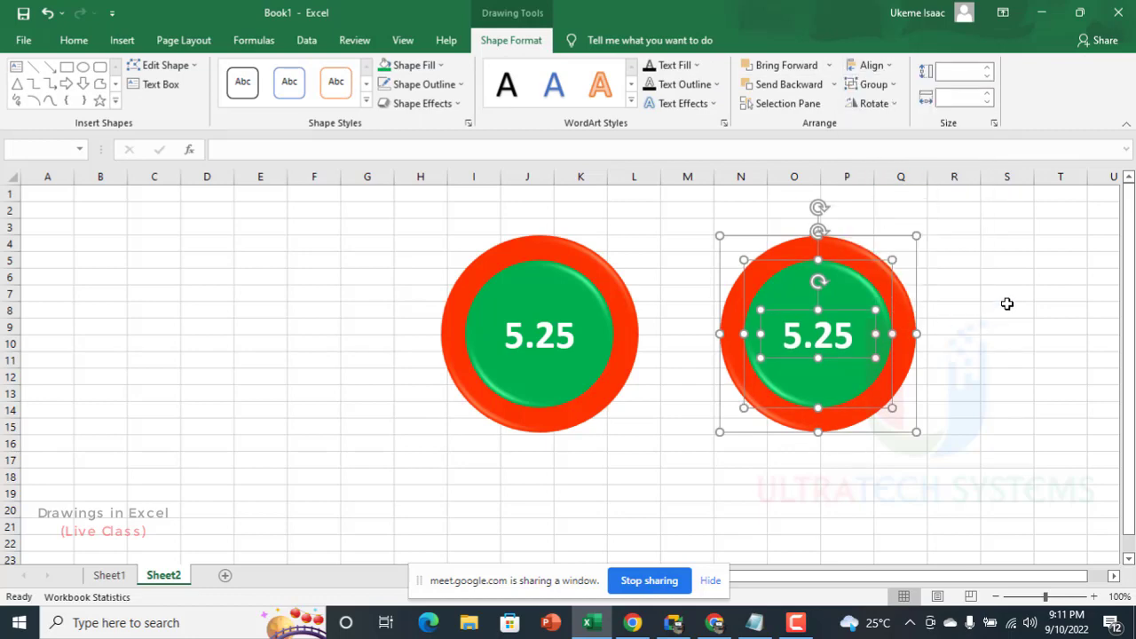
key(Escape)
scroll(604, 376, down, 4)
scroll(542, 370, up, 3)
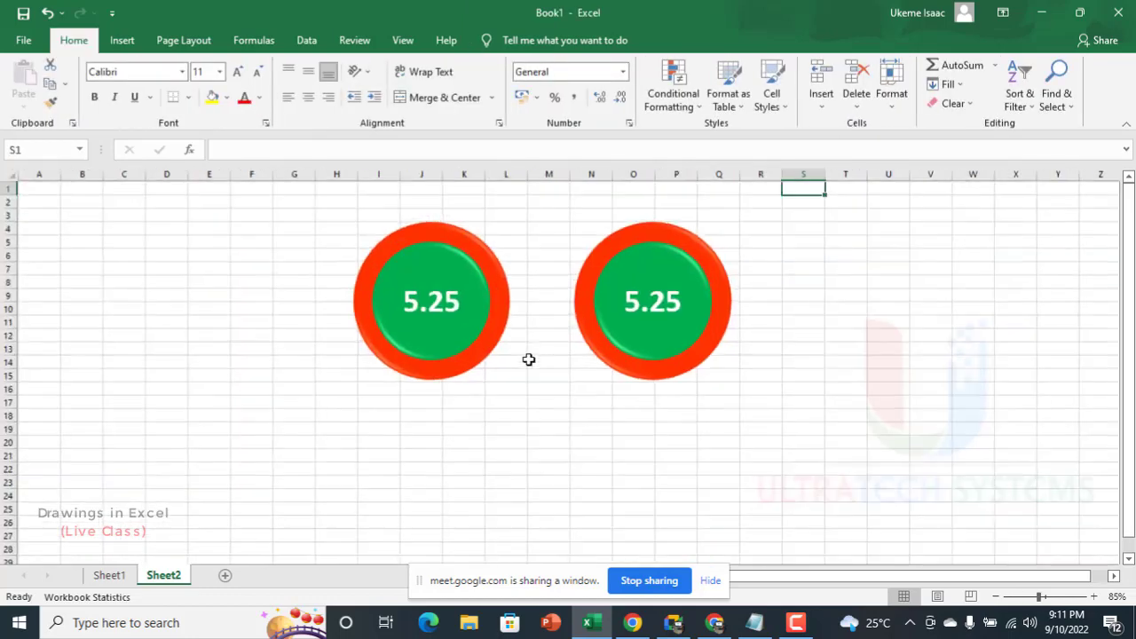
drag(277, 219, 677, 446)
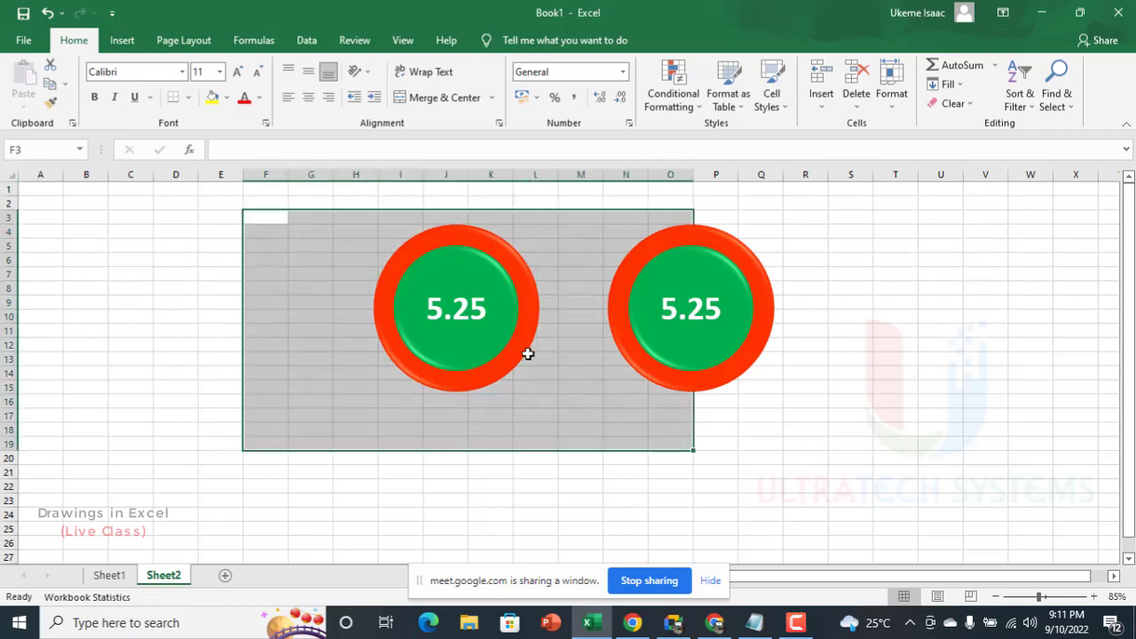
click(513, 360)
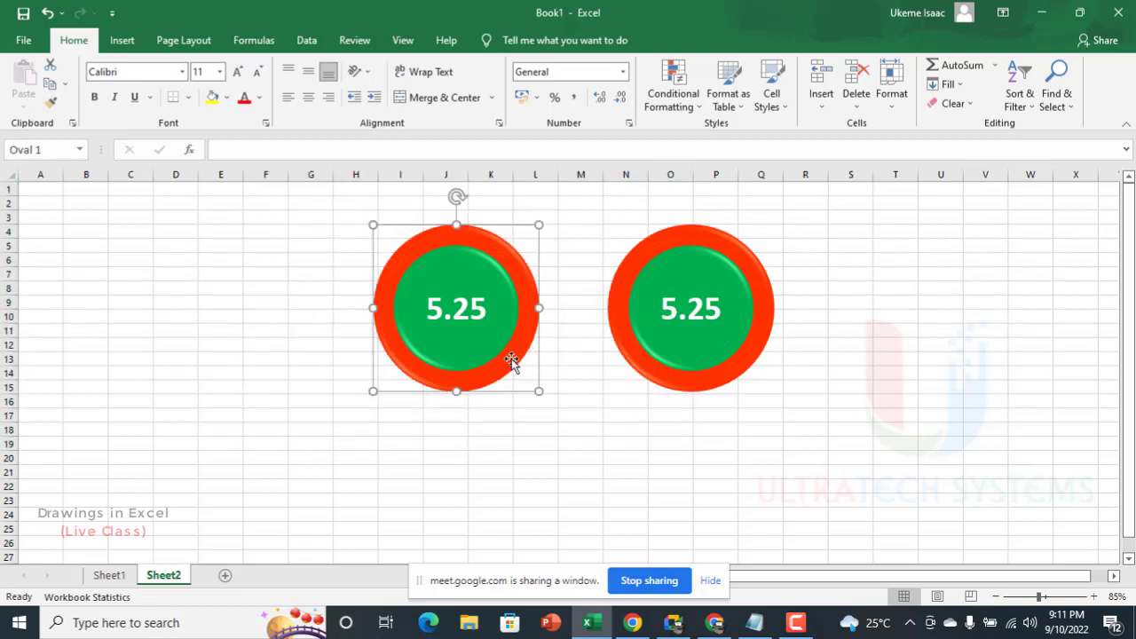
click(462, 310)
shift+click(421, 267)
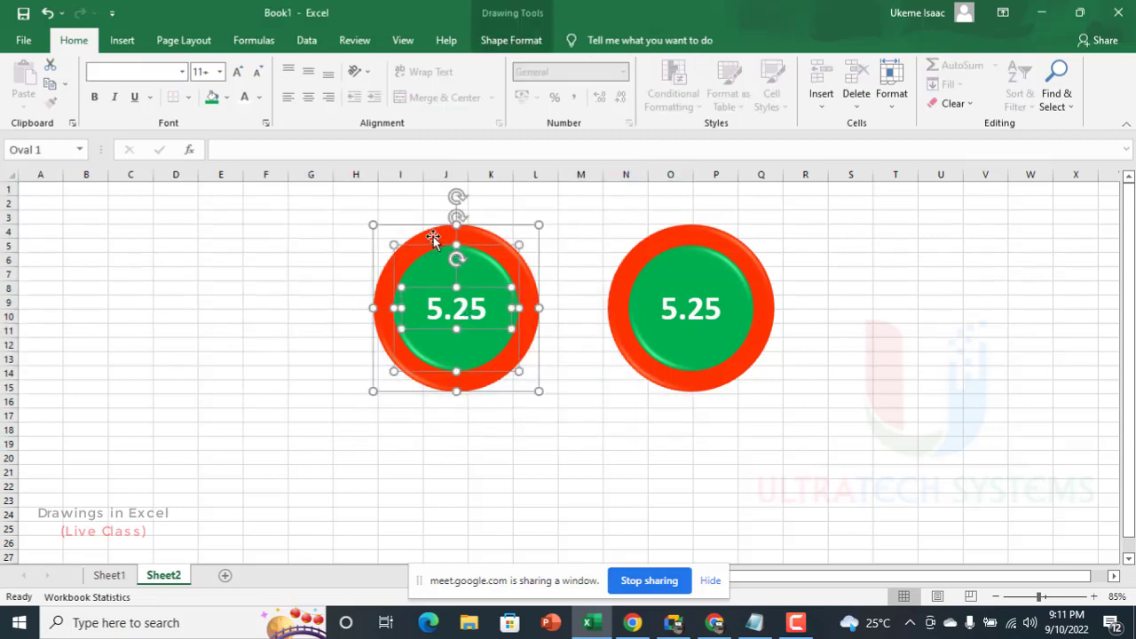
click(433, 238)
key(Escape)
click(615, 214)
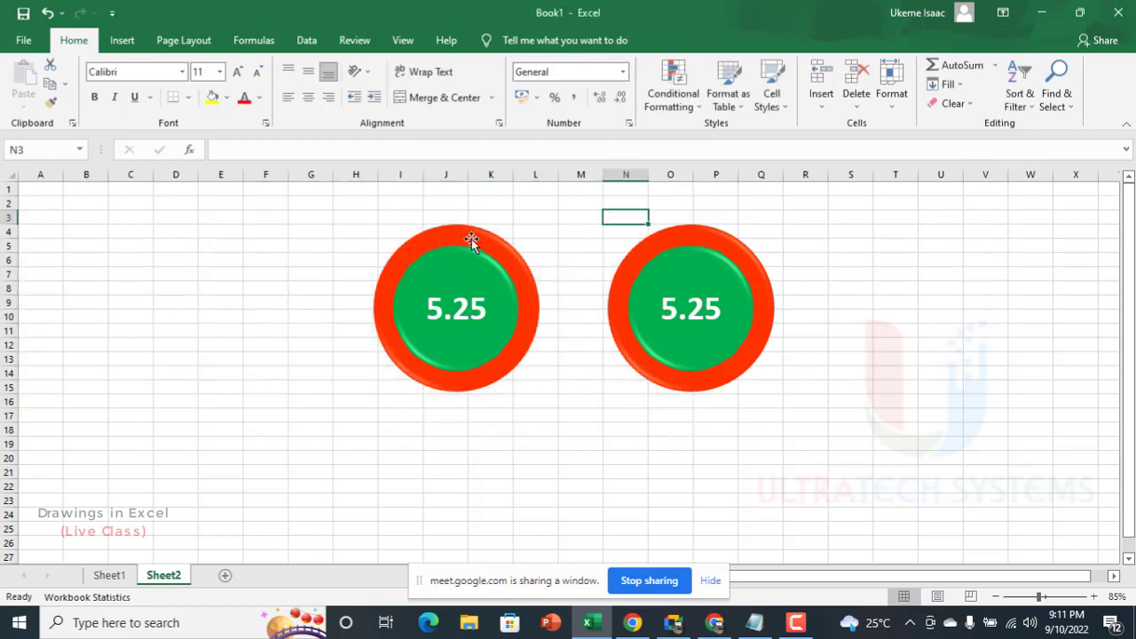
Step: Group the first badge's two circles and text box, and move the group to about columns B to F
click(471, 241)
click(464, 262)
shift+click(458, 315)
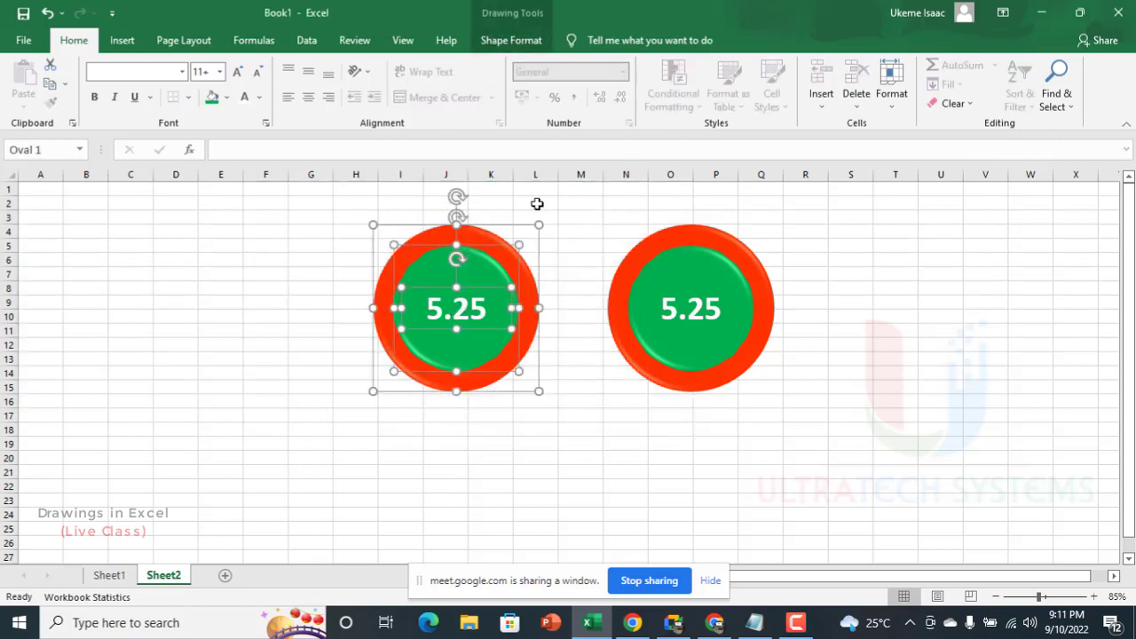
click(518, 42)
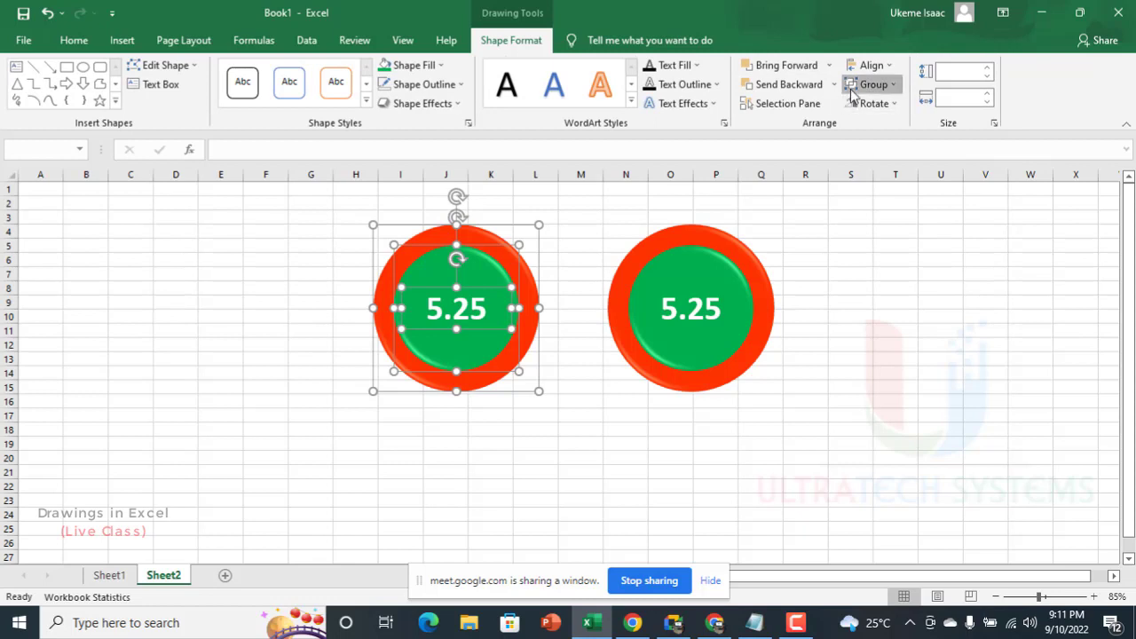
click(865, 85)
click(882, 106)
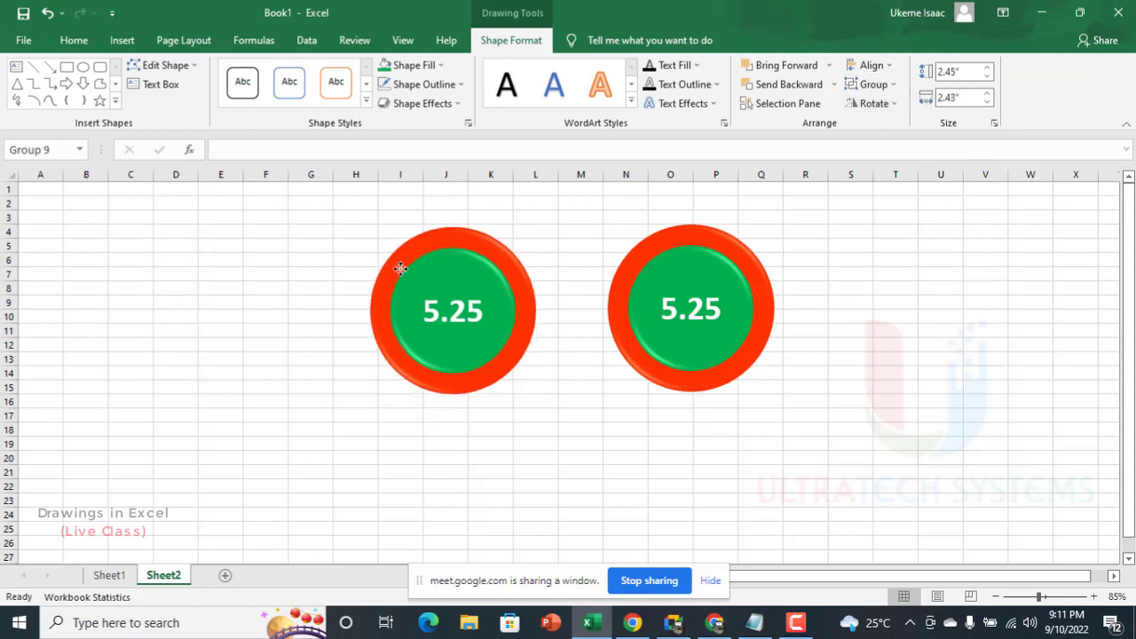
drag(510, 252, 227, 235)
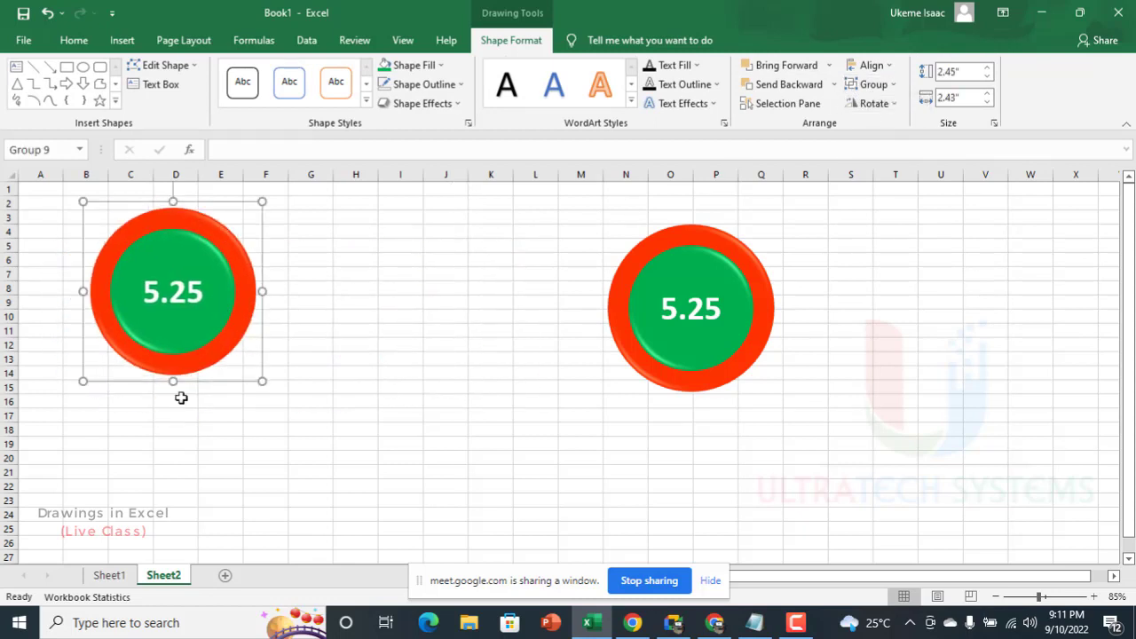
Step: Recalculate the Sheet1 data by re-entering =RAND() in cell B5, and check the linked totals on both Sheet2 badges
click(110, 575)
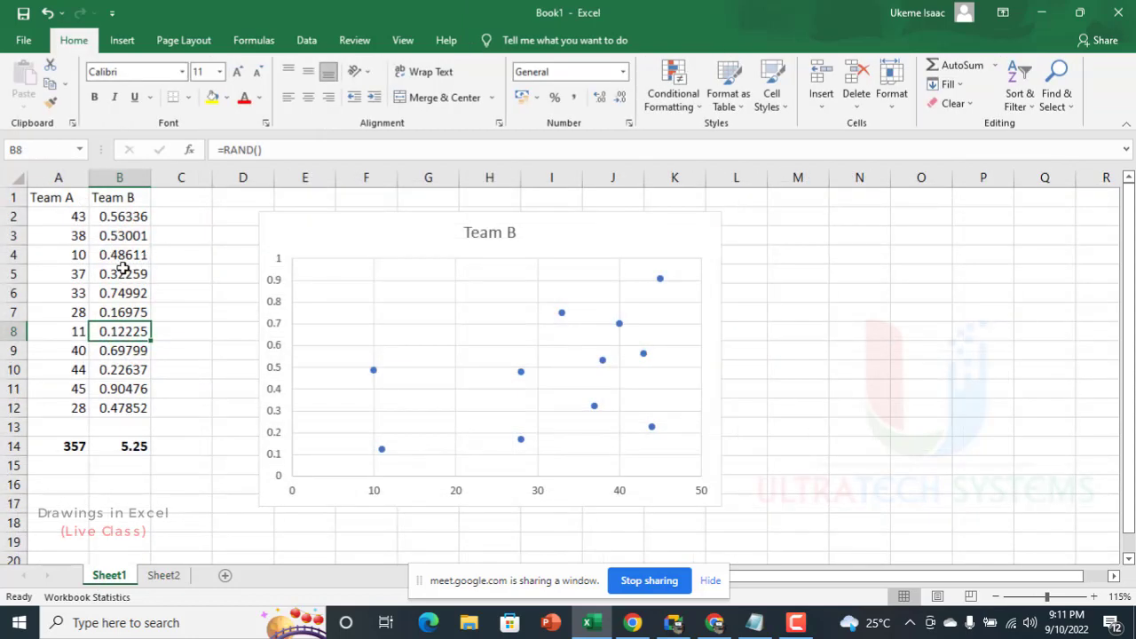
double_click(123, 272)
key(shift+Return)
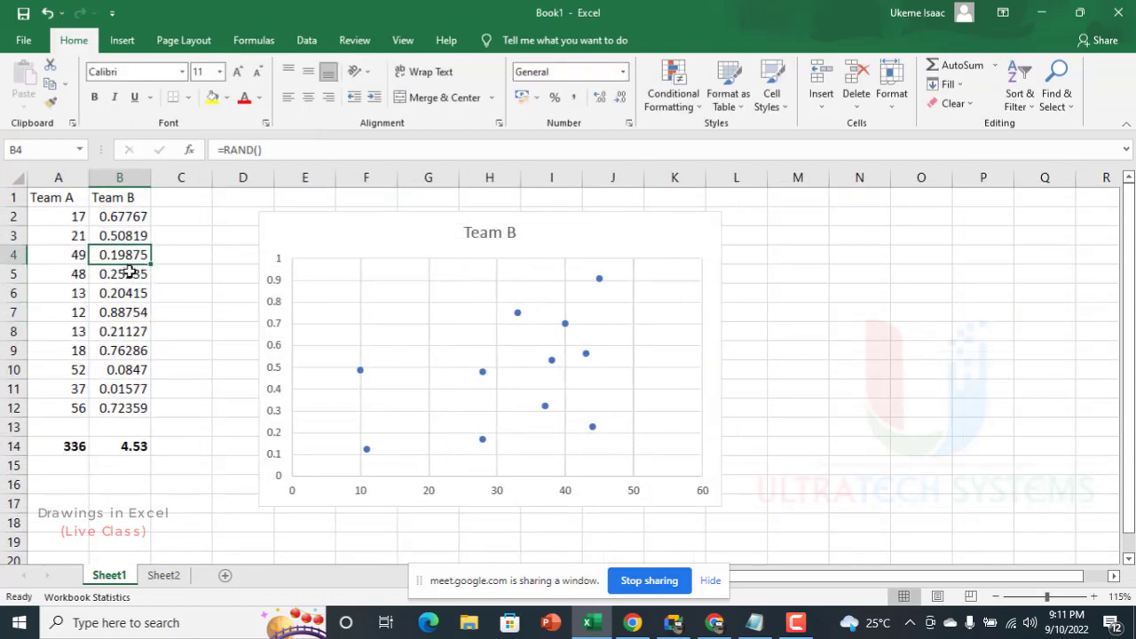
click(175, 575)
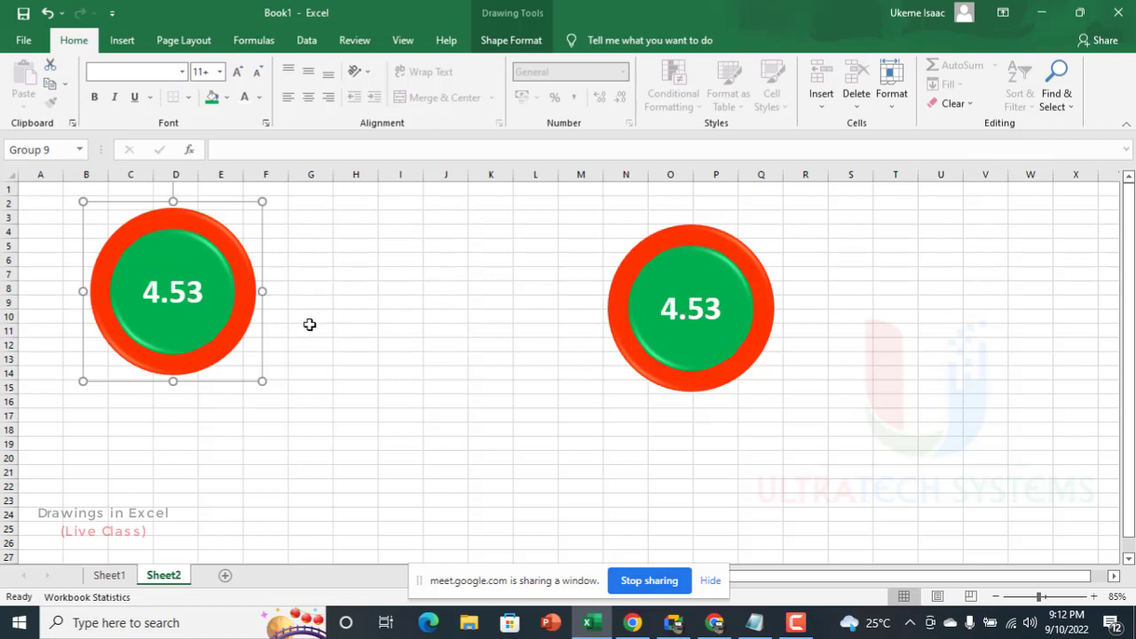
click(368, 286)
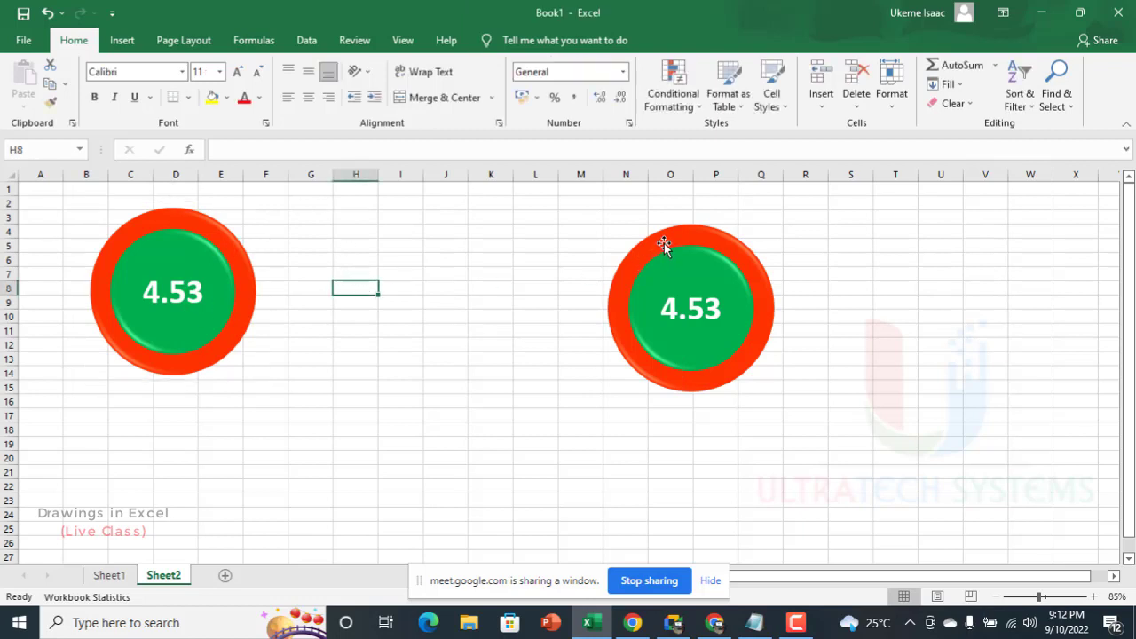
Step: Move the second badge's two circles and text box together beside the first badge, around columns G to J
drag(664, 243, 563, 255)
key(ctrl+z)
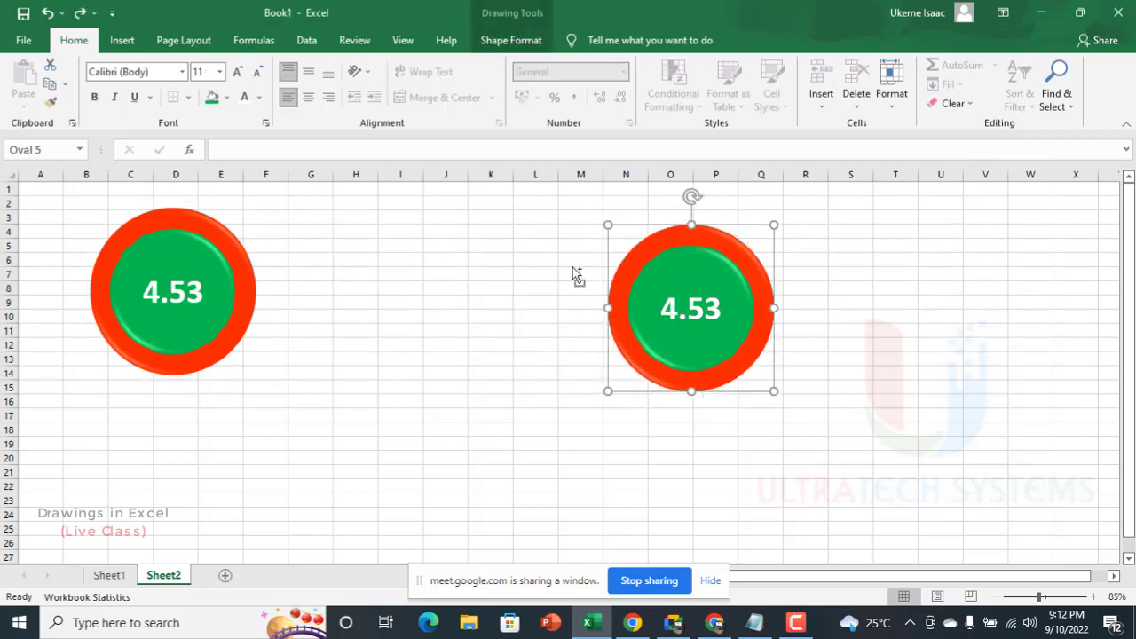
shift+click(695, 294)
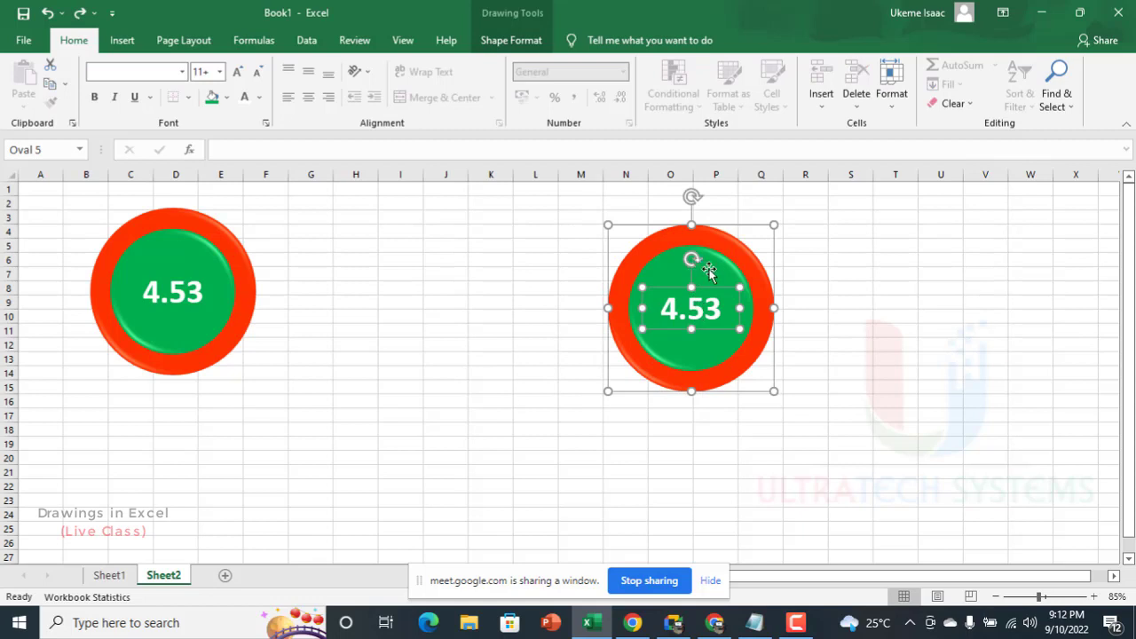
shift+click(706, 259)
drag(715, 264, 392, 237)
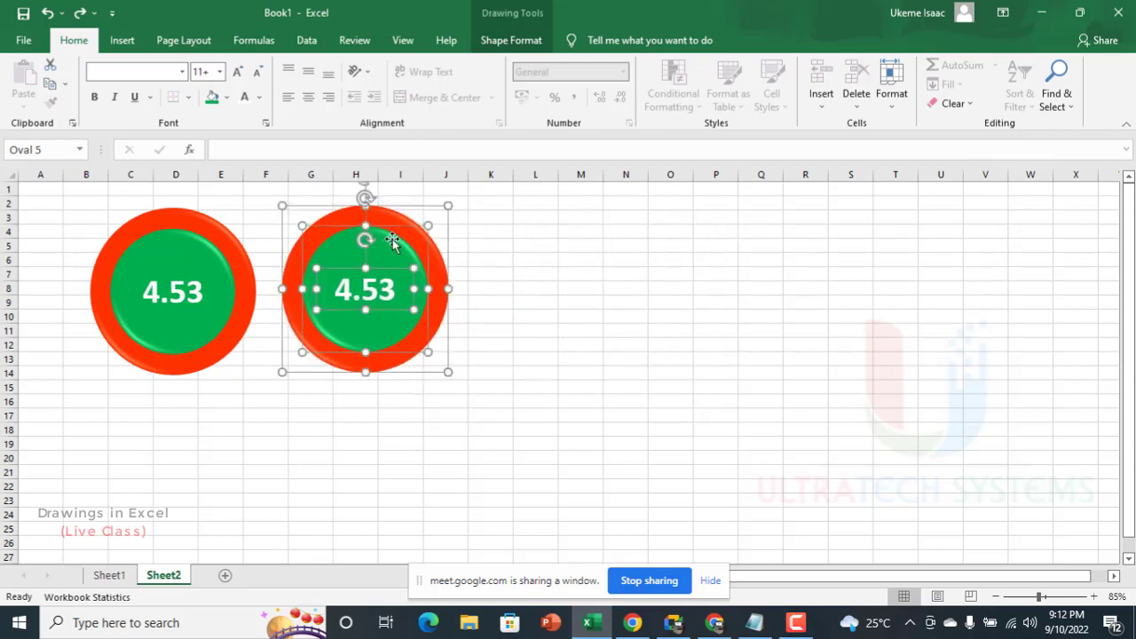
click(537, 210)
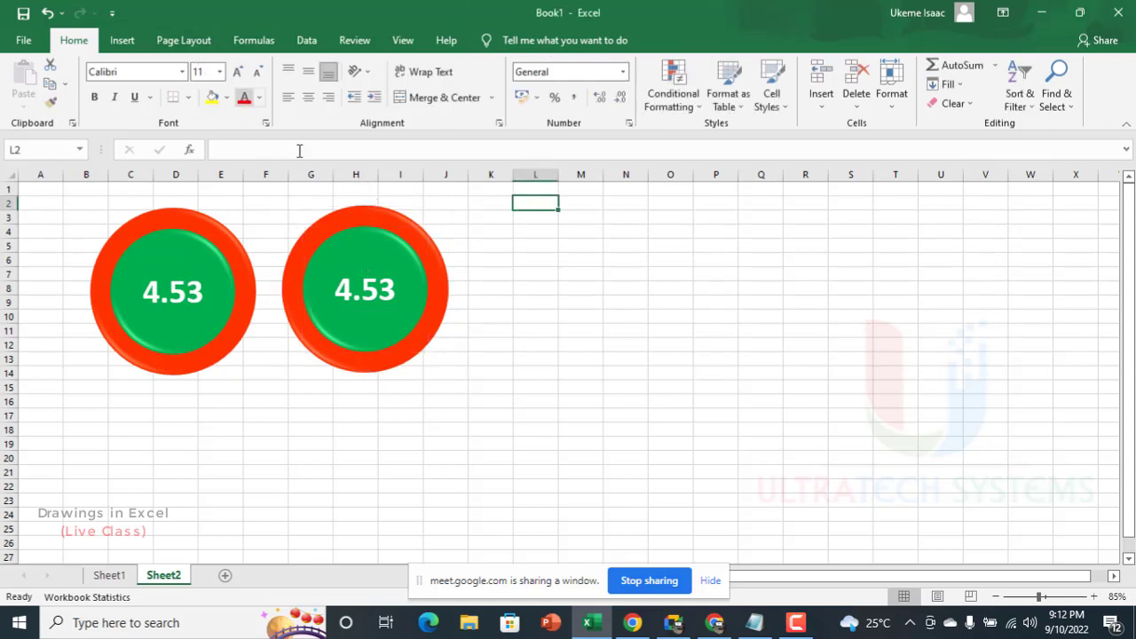
click(121, 40)
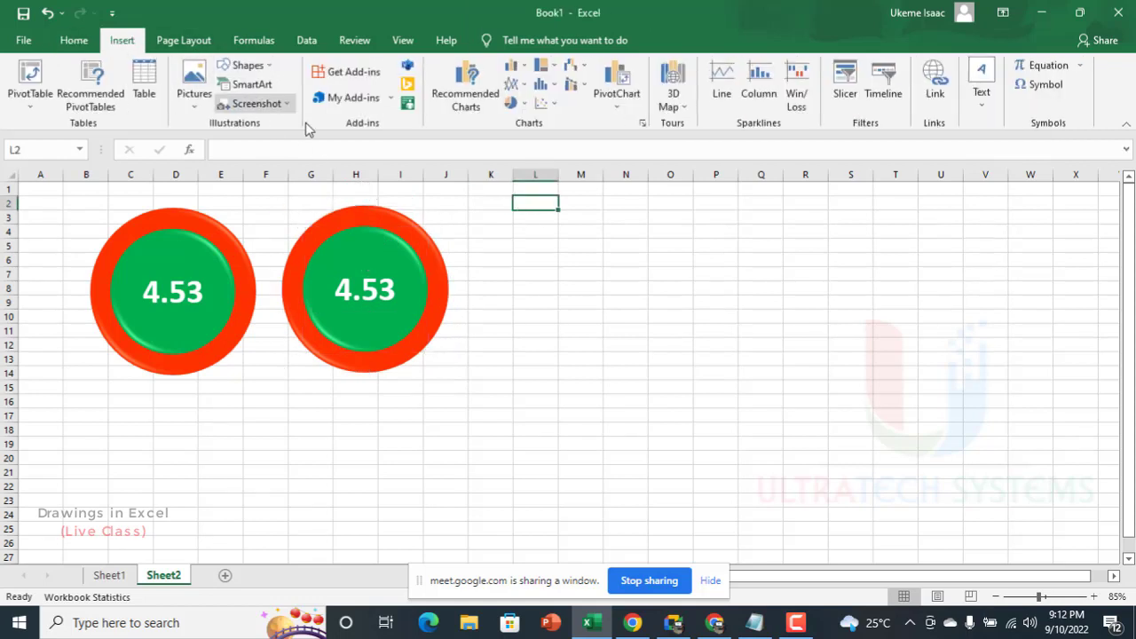
click(364, 213)
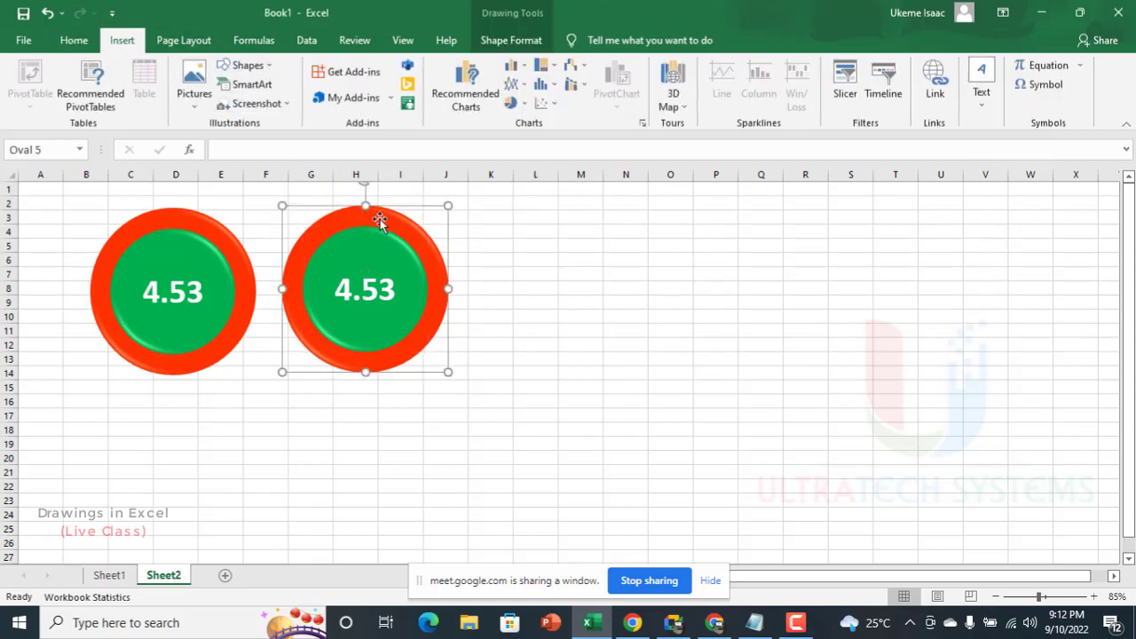
click(513, 44)
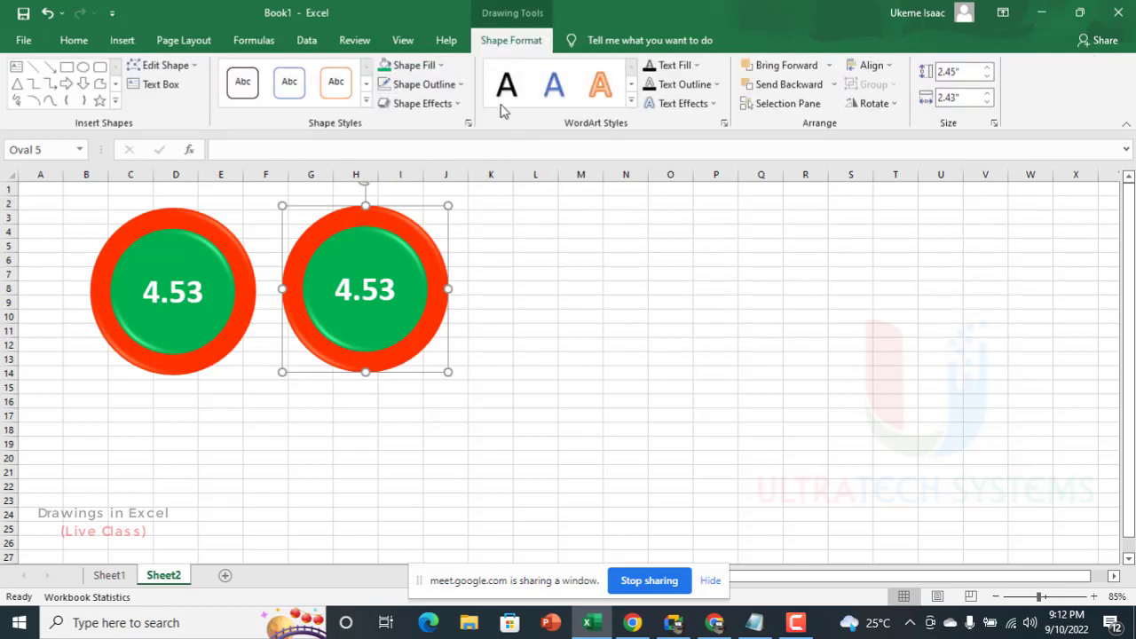
click(434, 105)
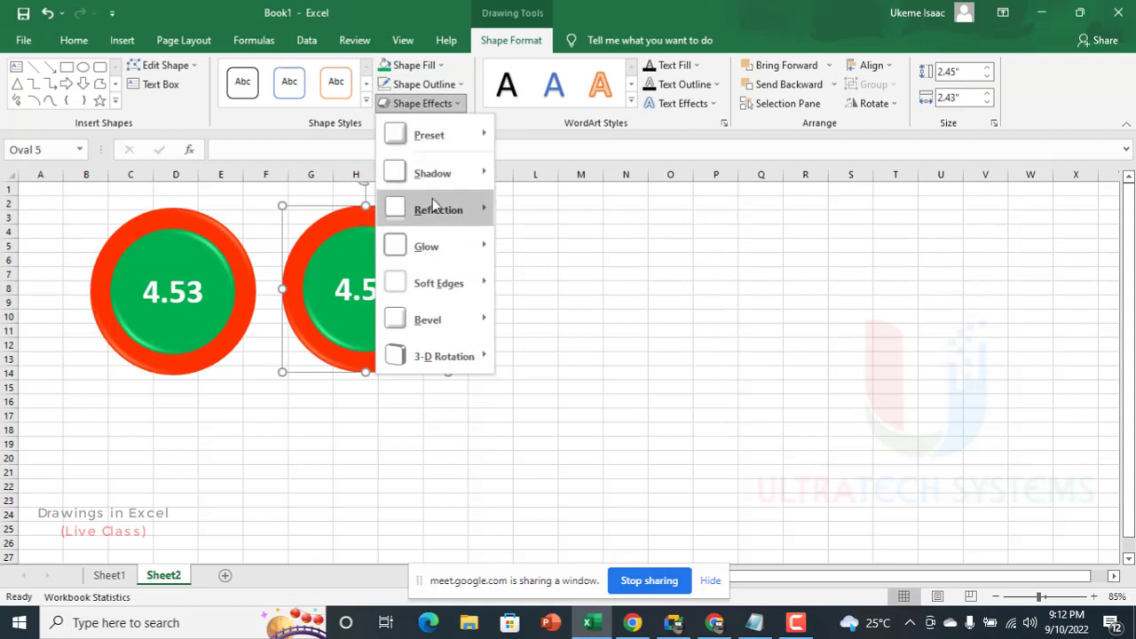
mouse_move(433, 134)
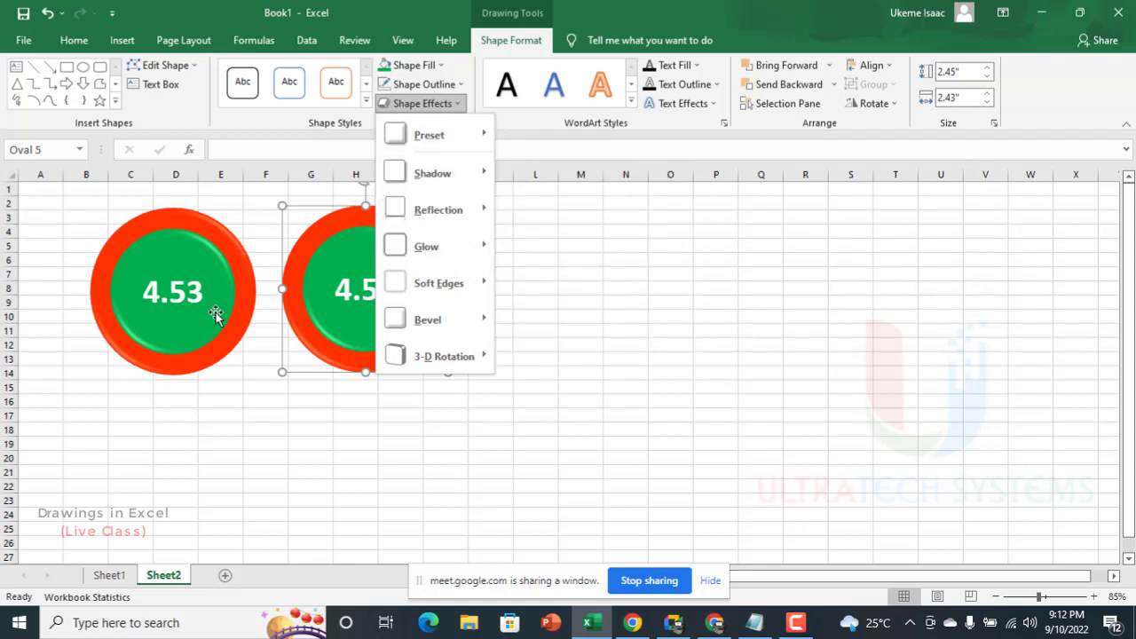
click(244, 324)
click(244, 324)
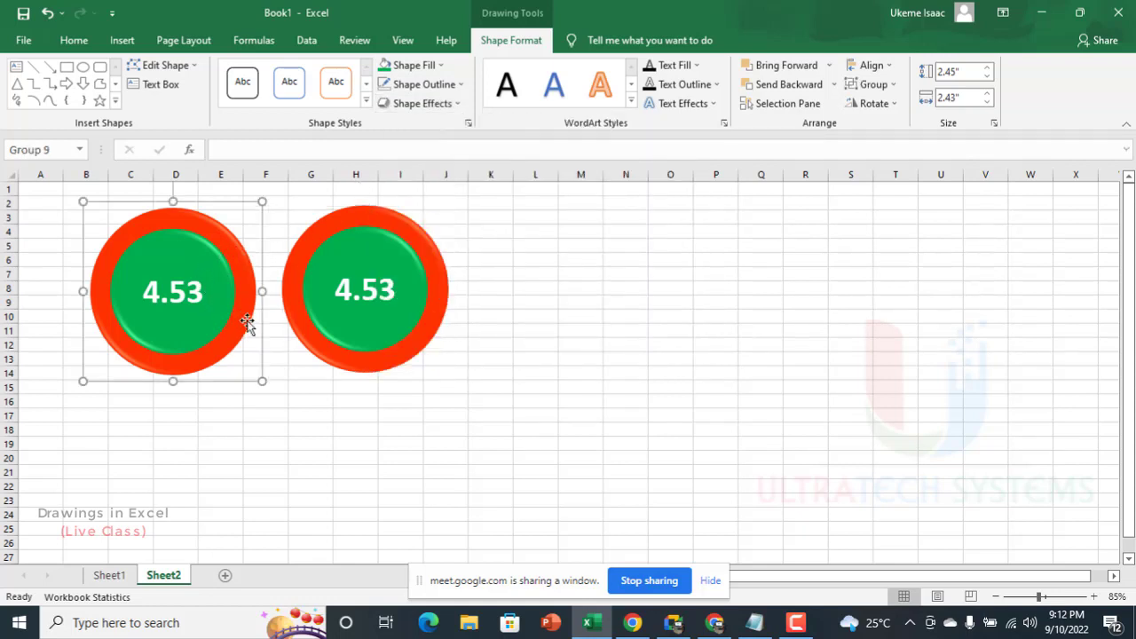
Step: Apply an outer Offset: Bottom shadow to the second badge's outer red circle
click(322, 347)
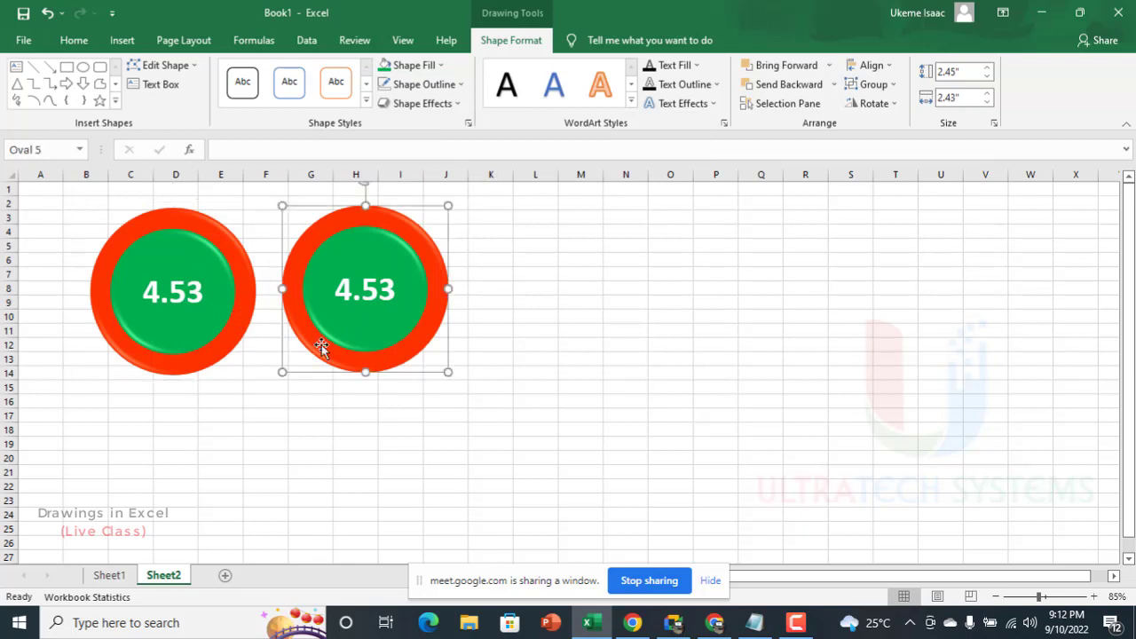
click(444, 105)
mouse_move(452, 182)
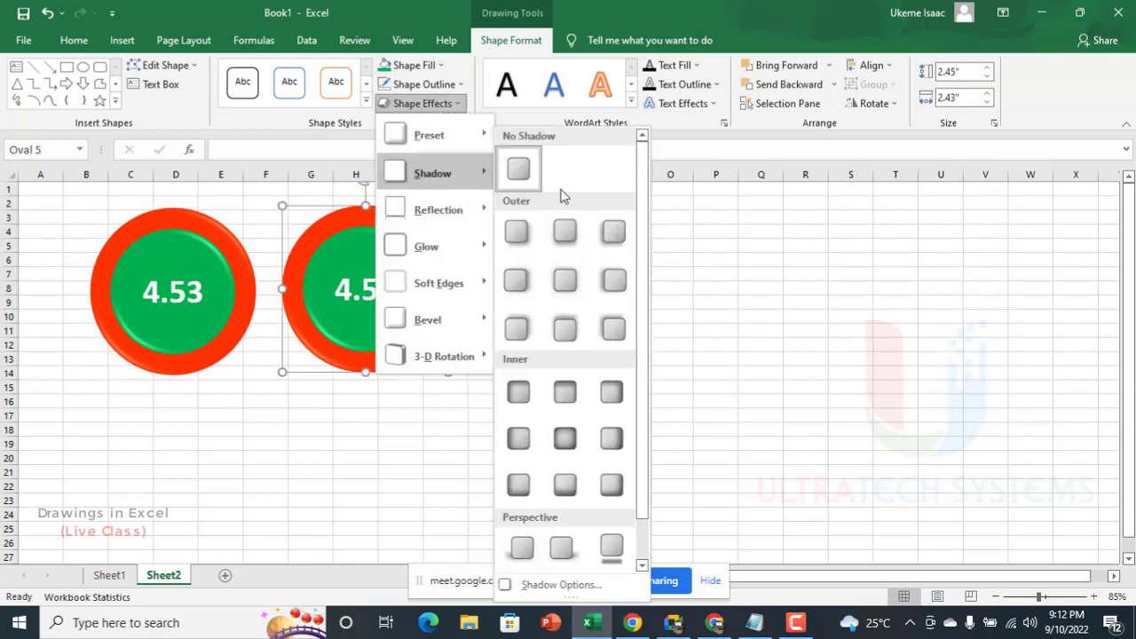
click(572, 243)
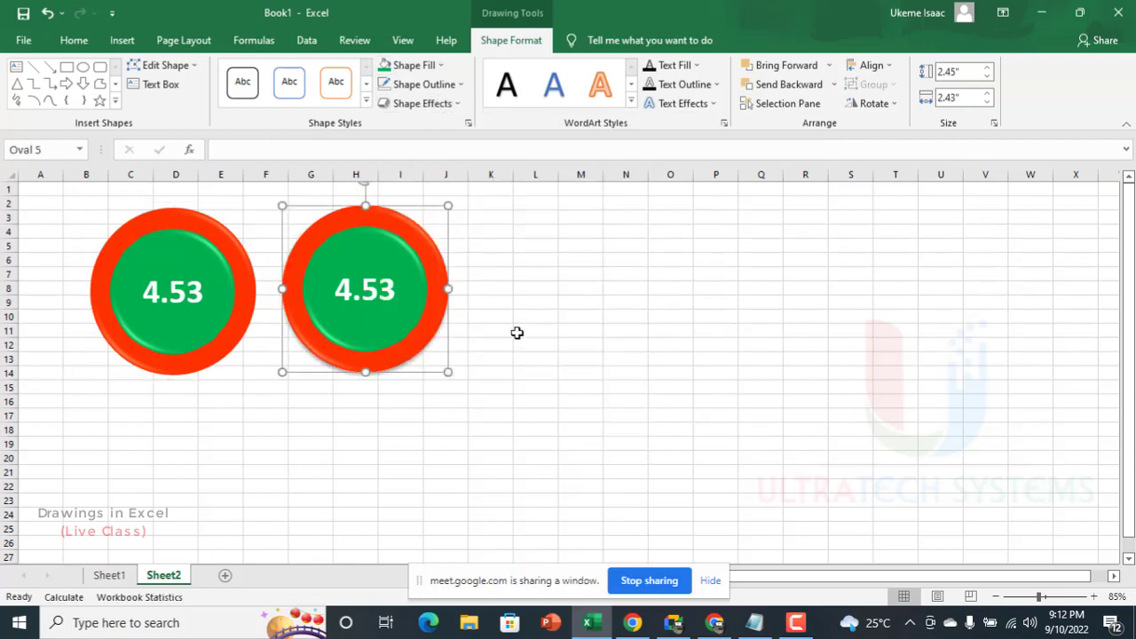
click(524, 400)
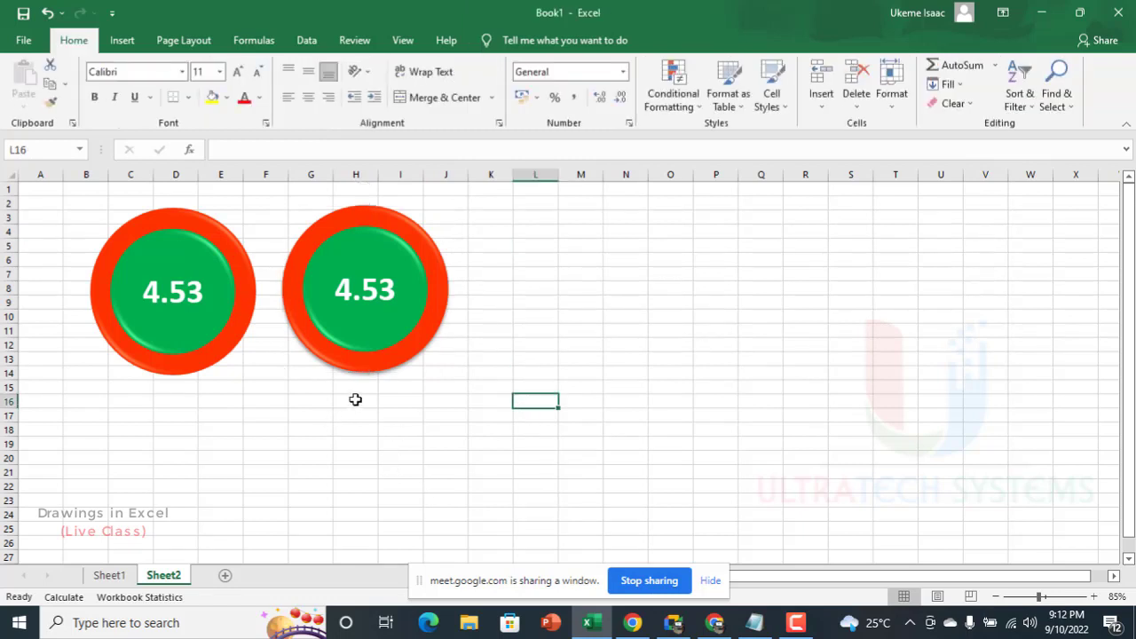
Step: Fill the second badge's inner circle with white
click(393, 220)
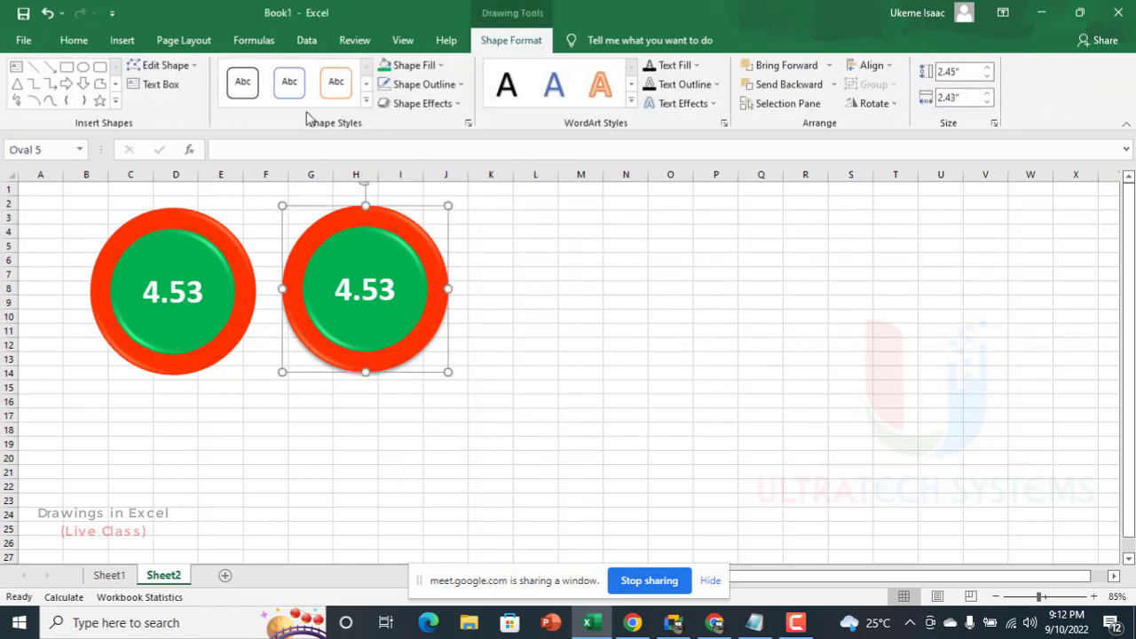
click(390, 252)
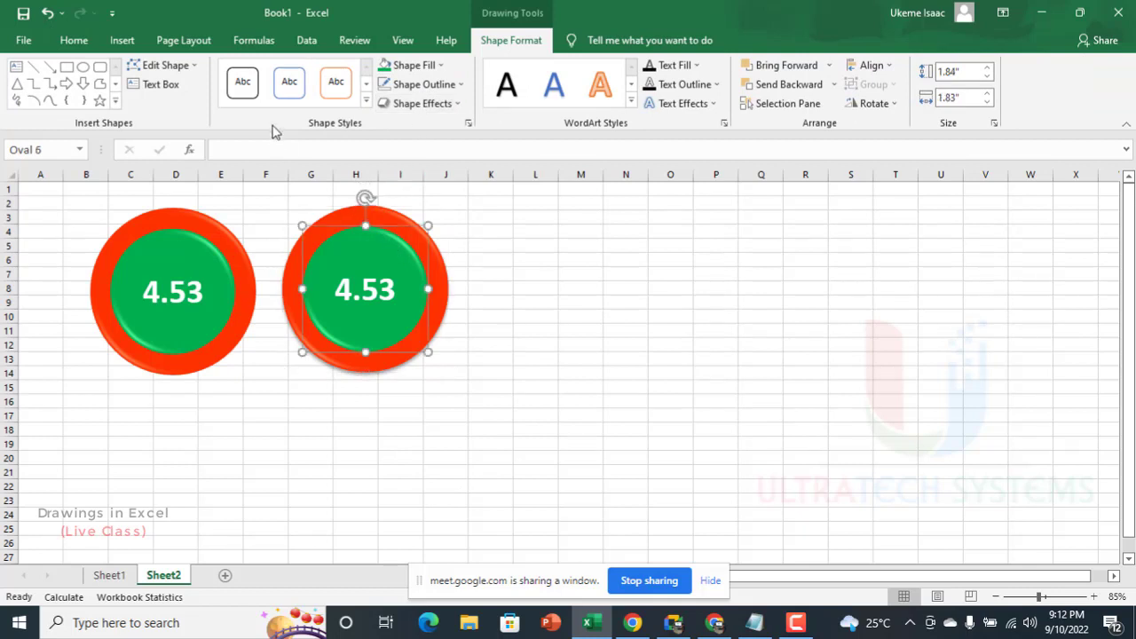
click(442, 65)
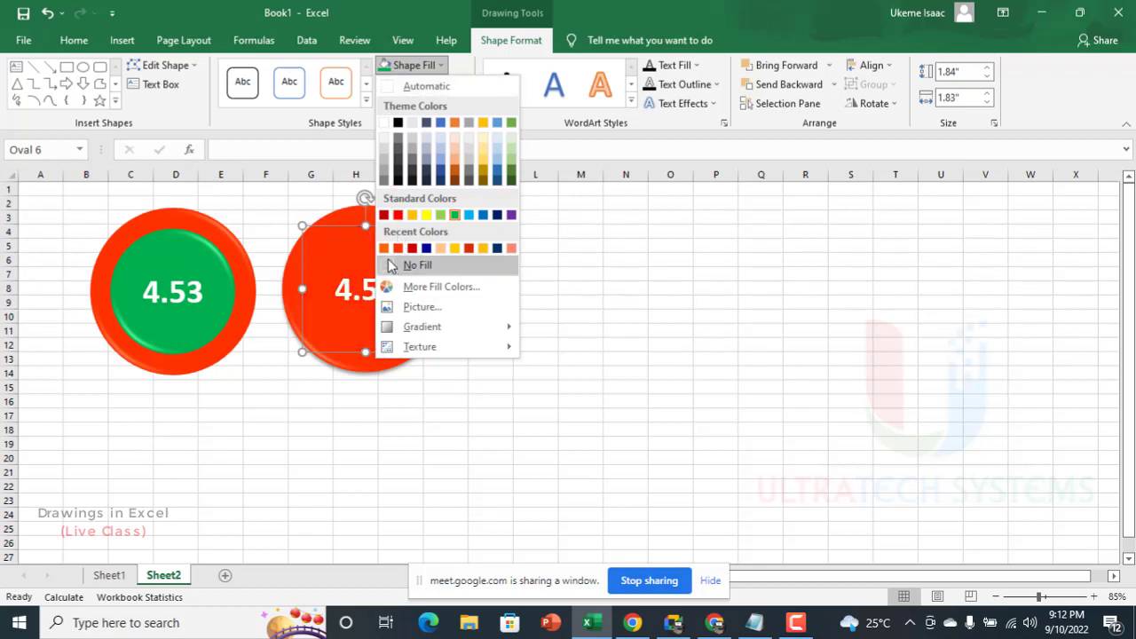
click(385, 89)
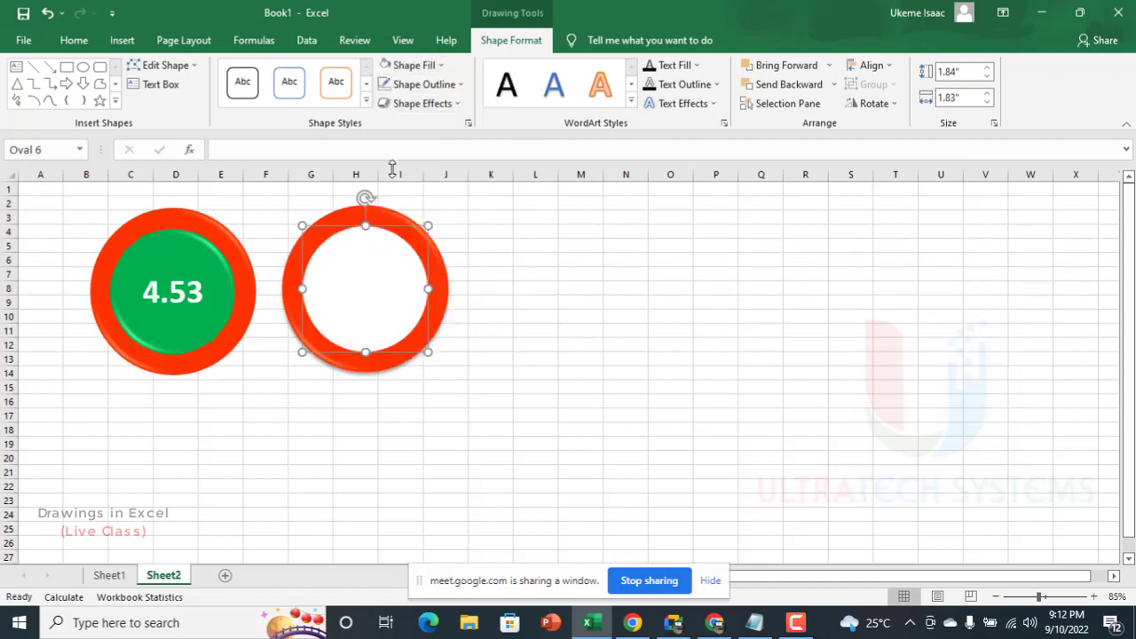
Step: Apply an outer Offset: Bottom Right shadow to the second badge's inner circle
click(424, 104)
mouse_move(462, 176)
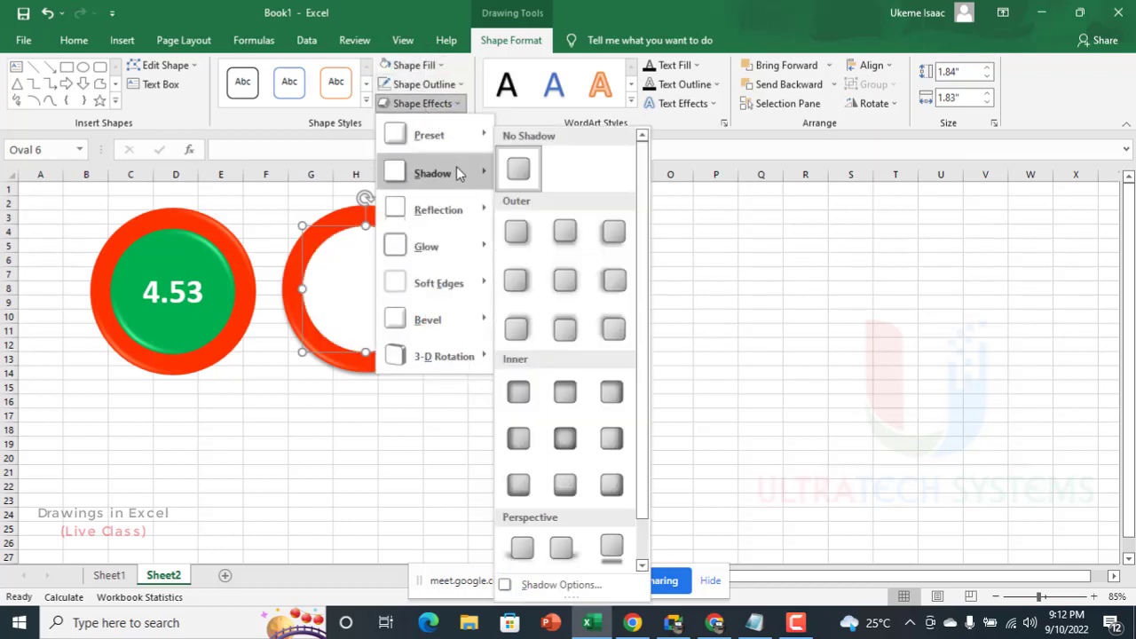
click(526, 236)
click(528, 364)
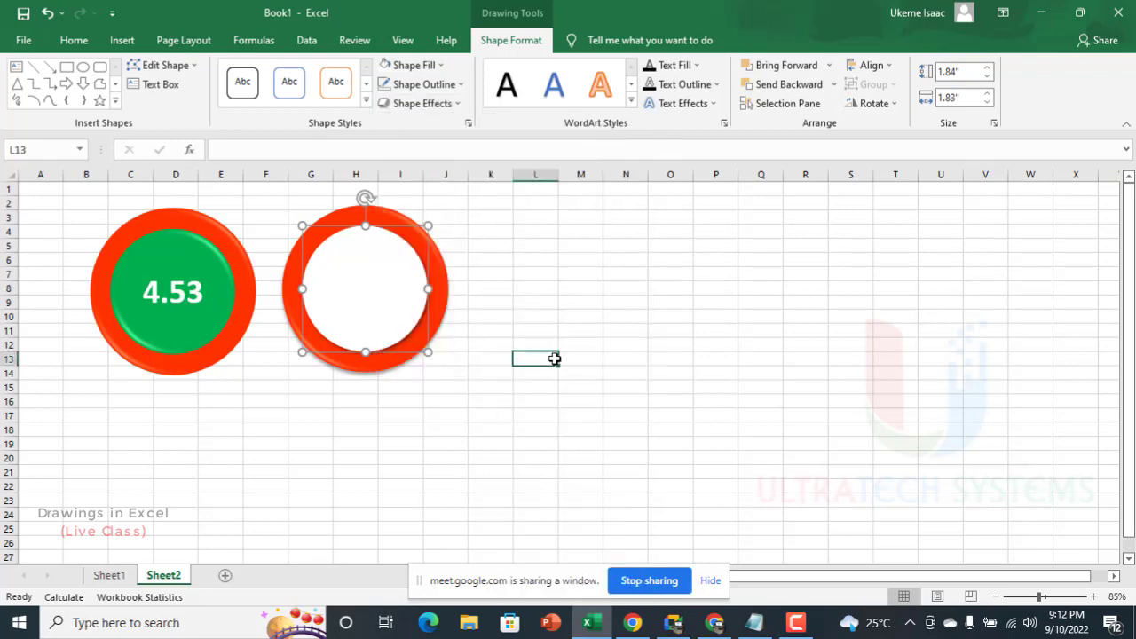
Step: Set the font color of the second badge's linked text box to the standard green
click(369, 286)
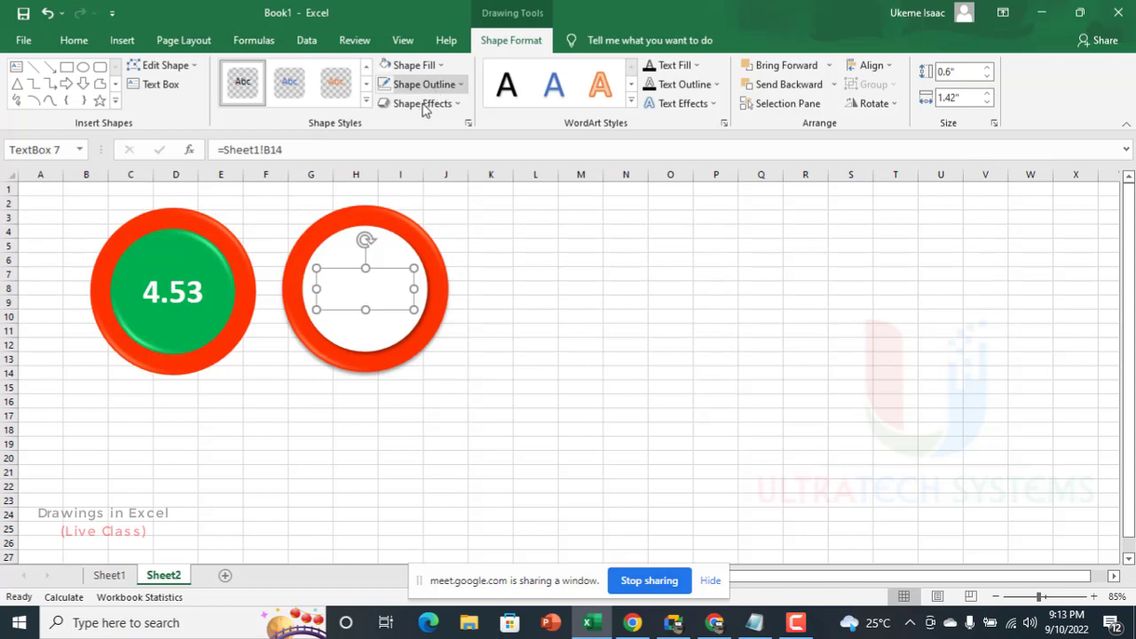
click(74, 46)
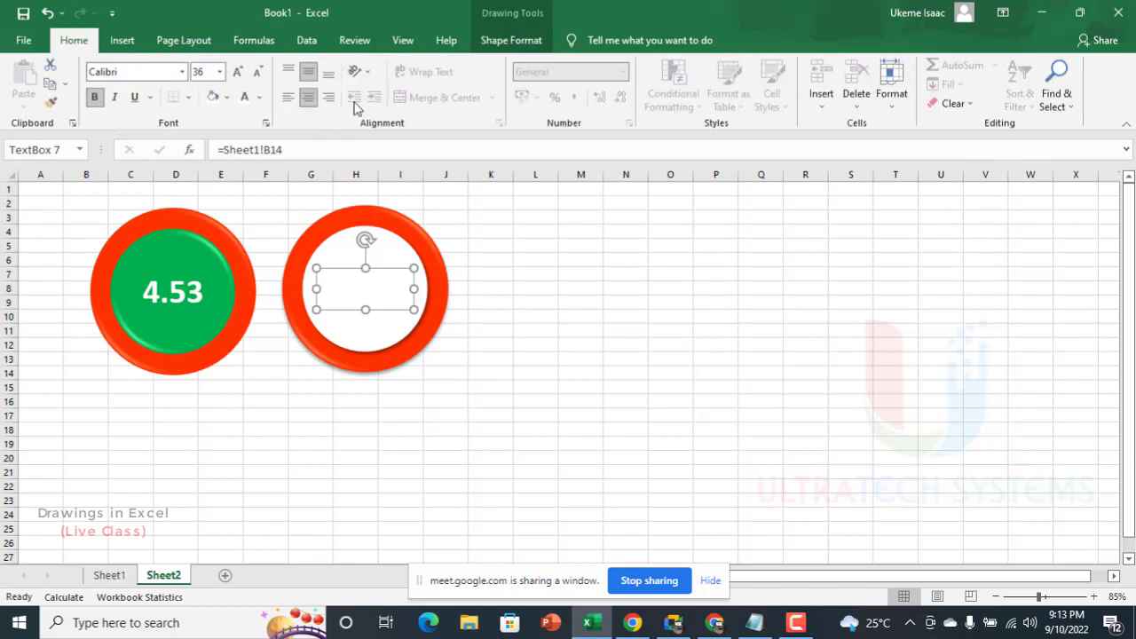
click(259, 97)
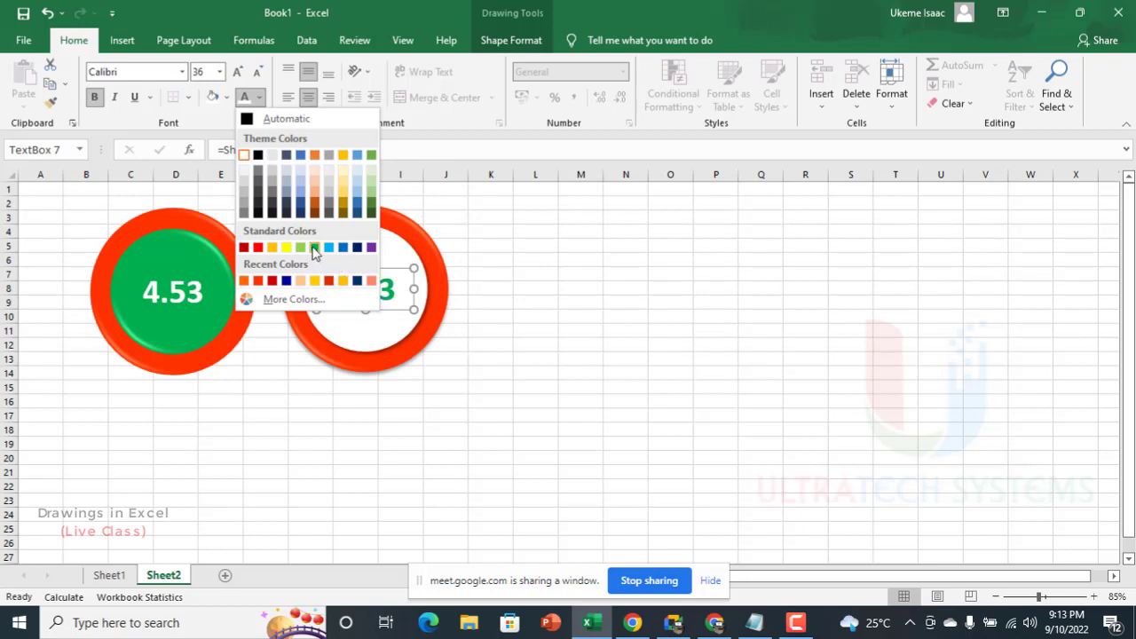
click(313, 247)
click(534, 286)
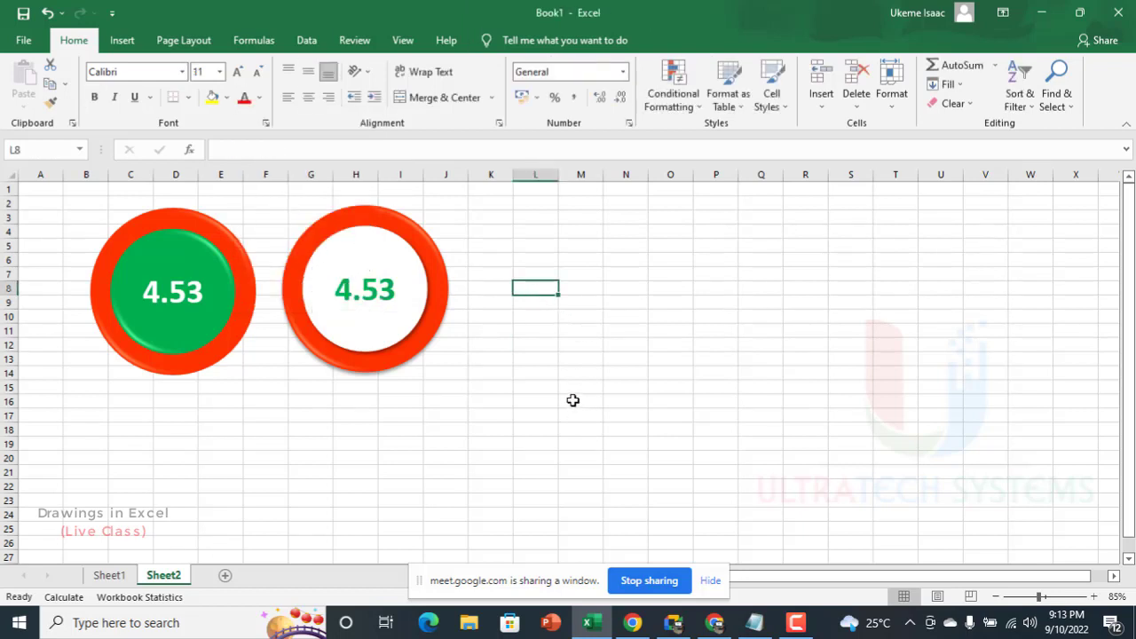
Step: Remove the shadow from the second badge's outer red circle
scroll(338, 280, up, 6)
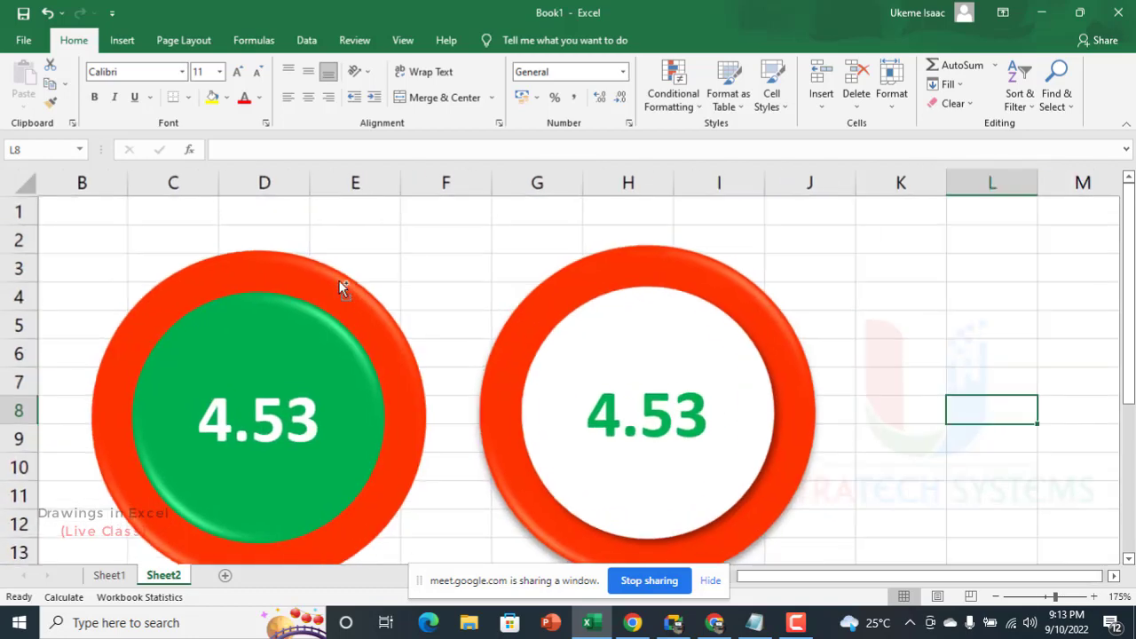
scroll(581, 371, up, 1)
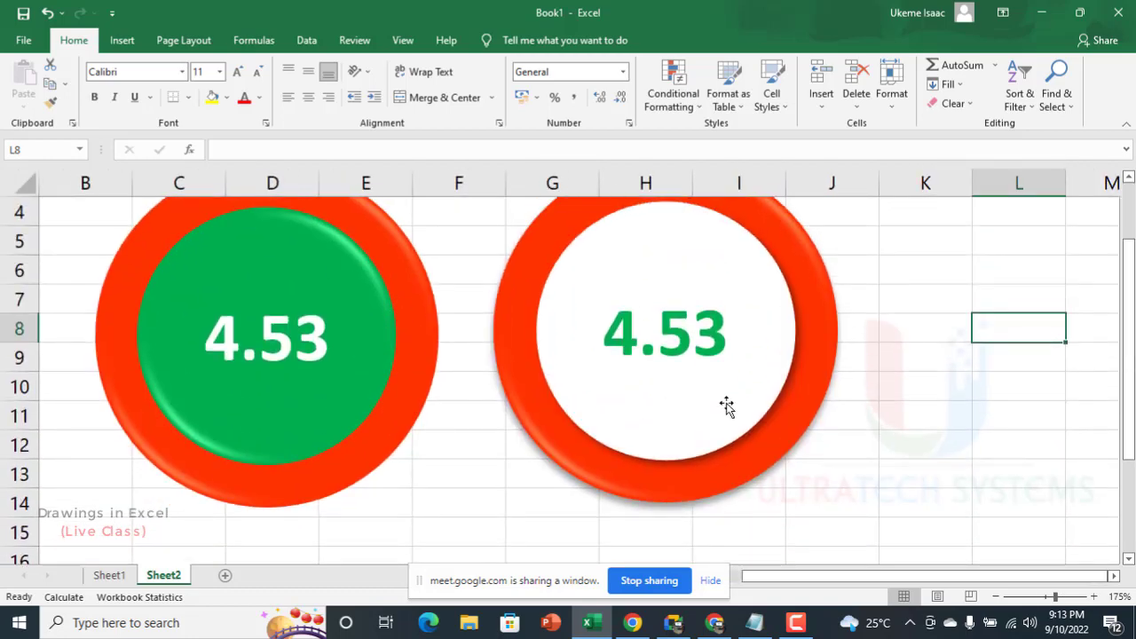
scroll(725, 406, up, 1)
scroll(781, 464, down, 1)
click(761, 475)
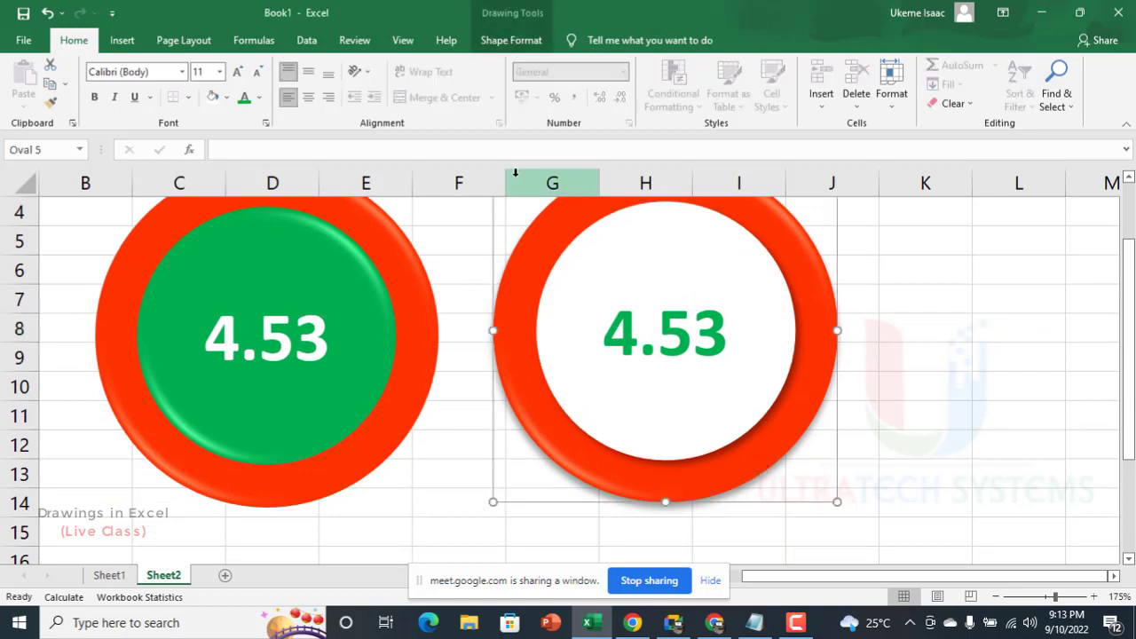
click(523, 40)
click(432, 104)
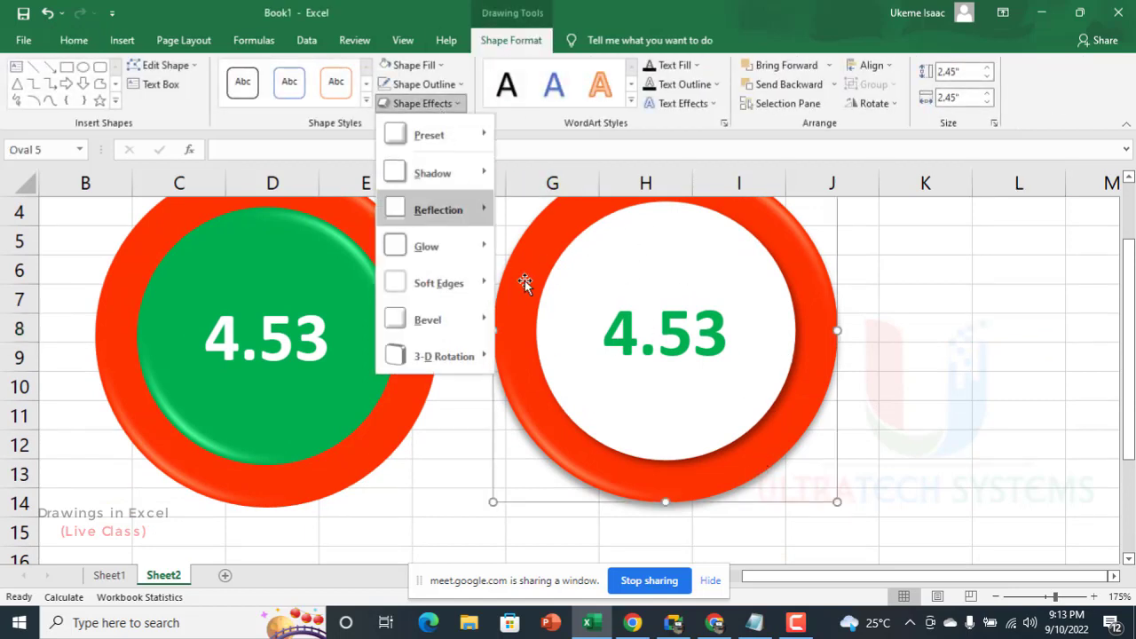
mouse_move(444, 174)
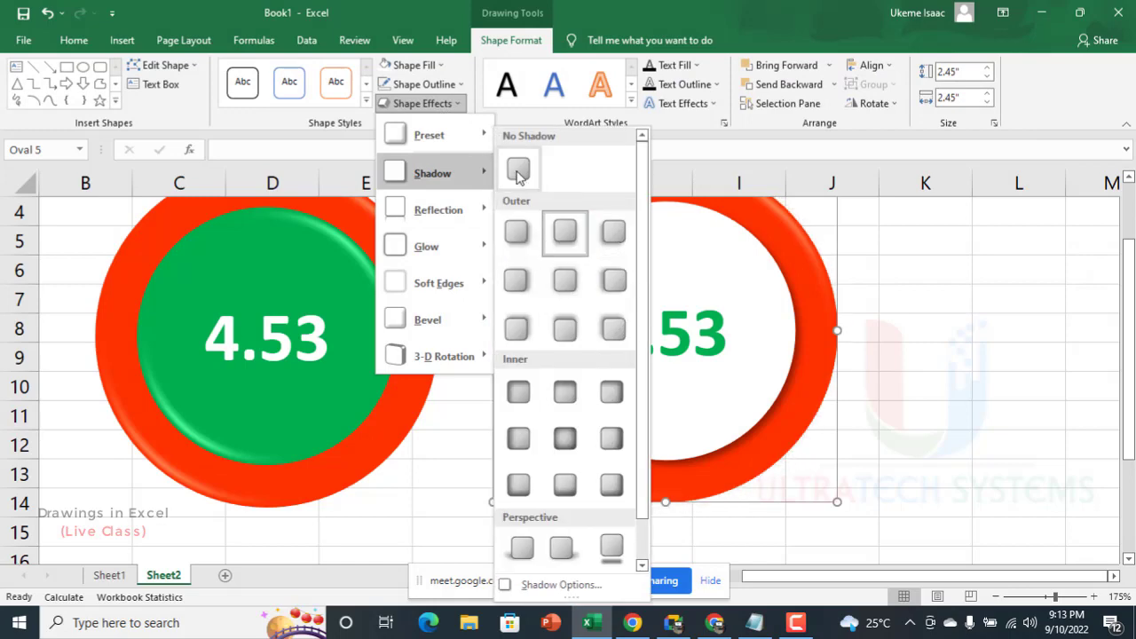
click(519, 171)
click(942, 391)
Step: Zoom the sheet out to 100% and turn off its gridlines
ctrl+scroll(760, 311, down, 2)
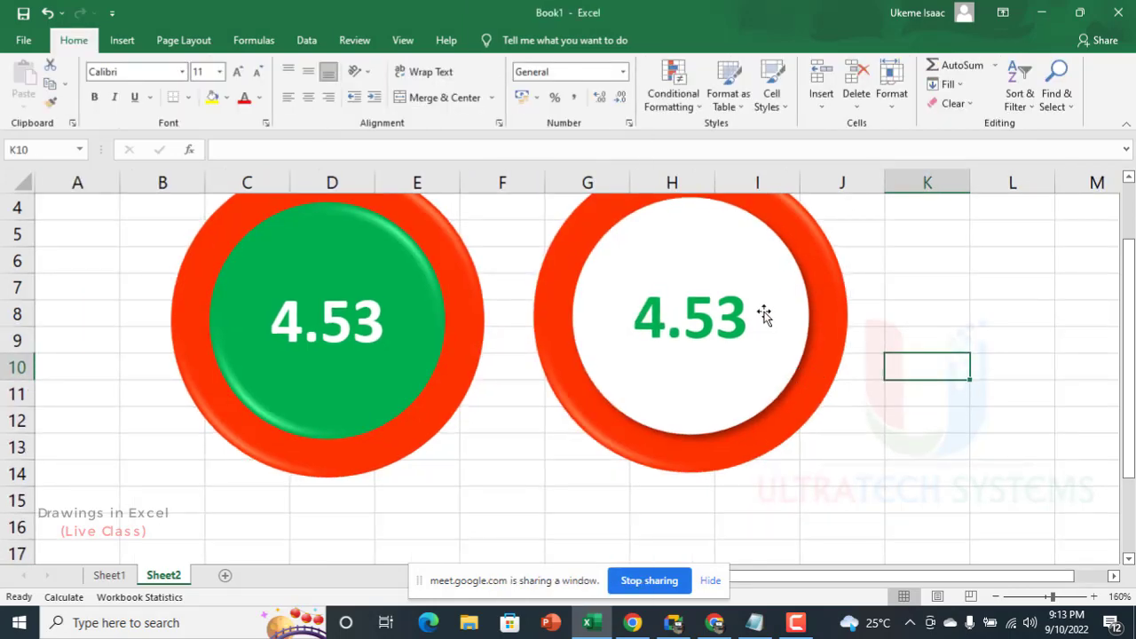
ctrl+scroll(764, 315, down, 3)
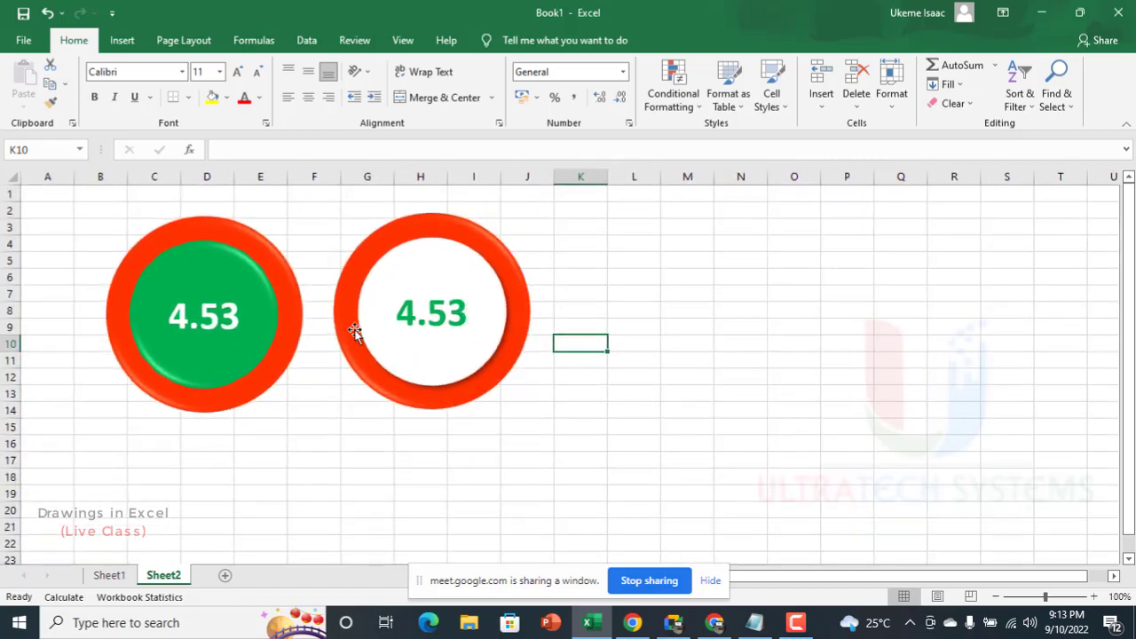
ctrl+scroll(318, 305, down, 2)
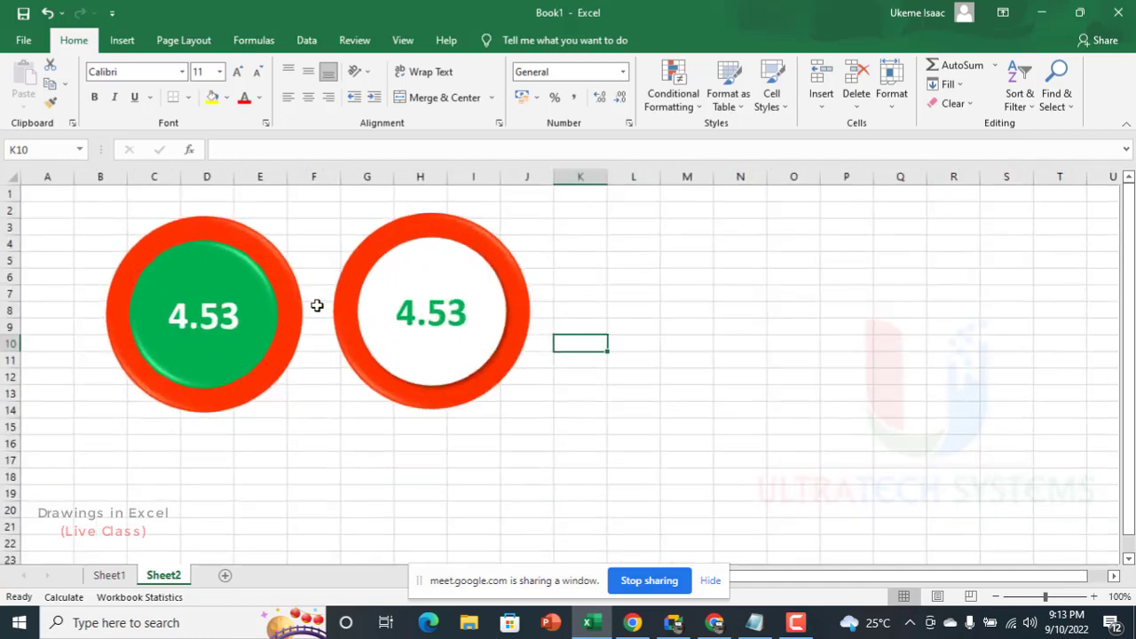
ctrl+scroll(318, 304, up, 2)
ctrl+scroll(208, 370, down, 1)
ctrl+scroll(203, 370, up, 1)
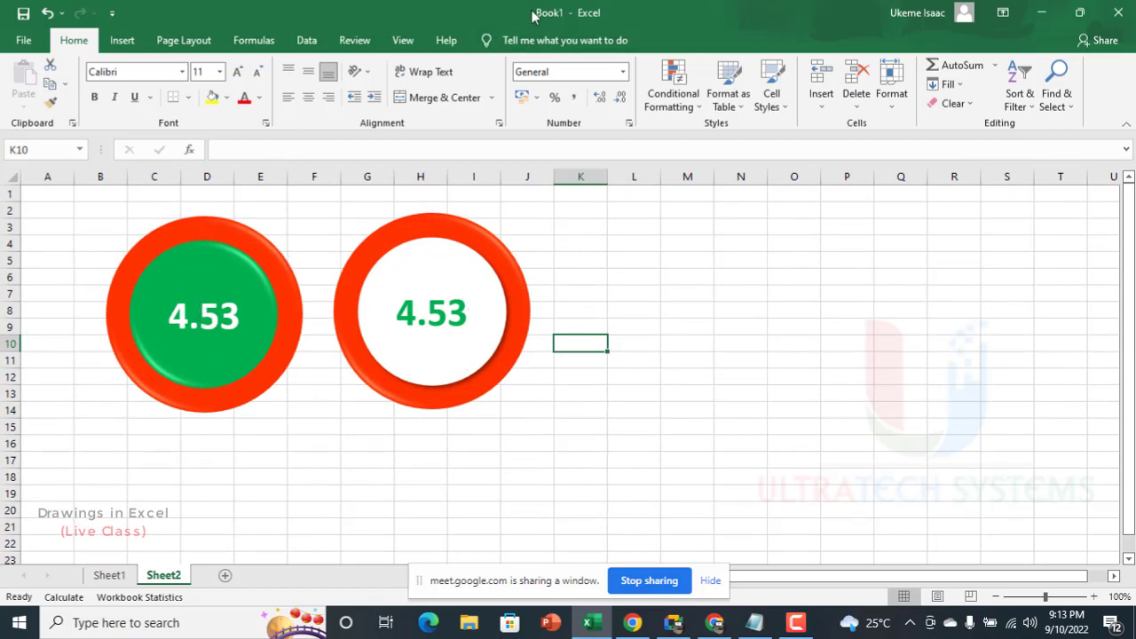
click(403, 40)
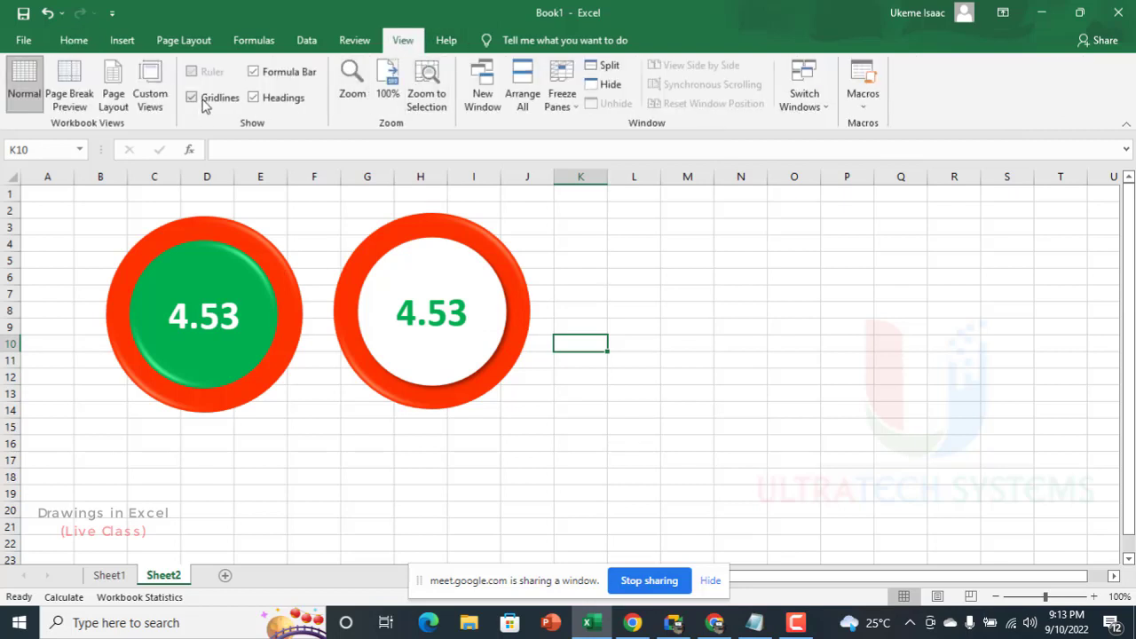
click(71, 41)
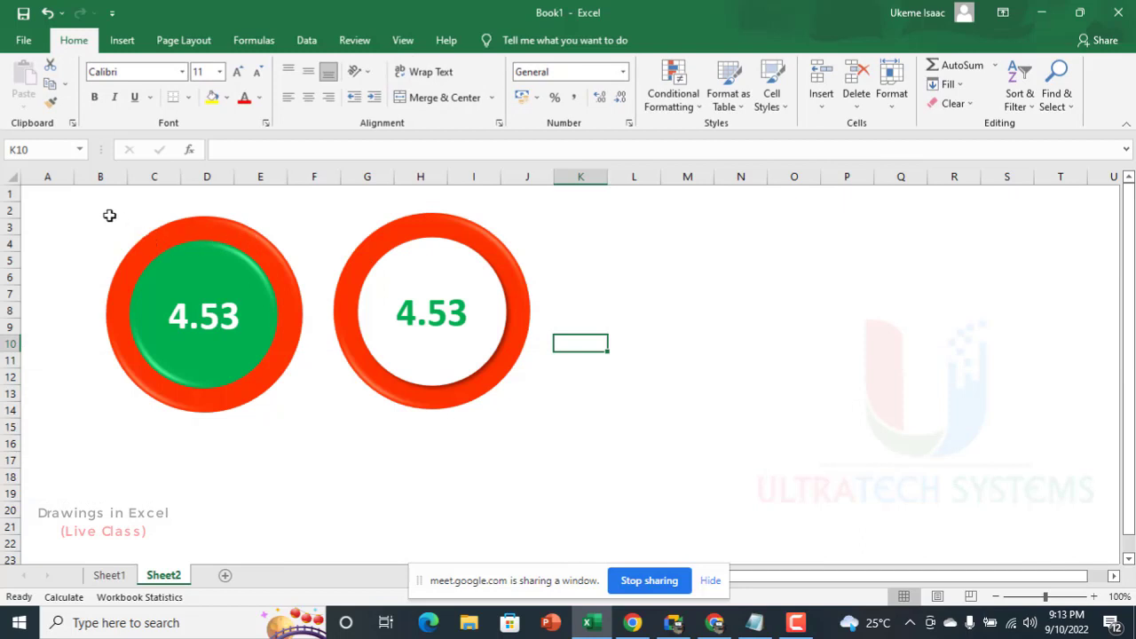
Step: Move the first badge down and slightly left, to about rows 5 to 17
drag(238, 238, 206, 282)
Step: Align the second badge's two circles and text box by center and middle, and group the three shapes
click(474, 235)
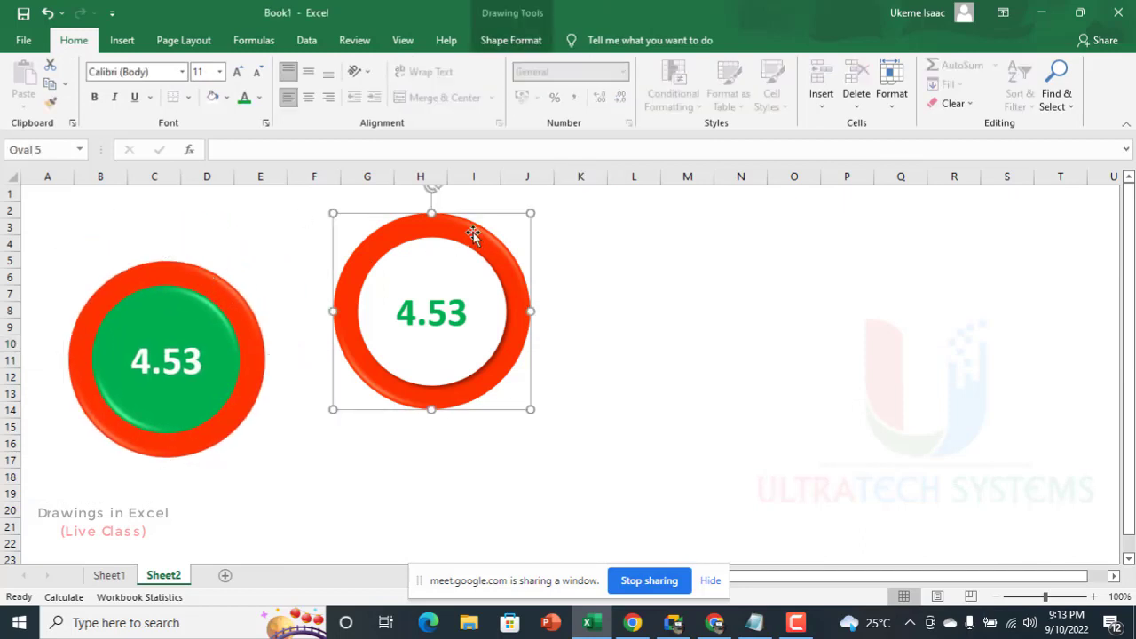
shift+click(435, 274)
shift+click(443, 308)
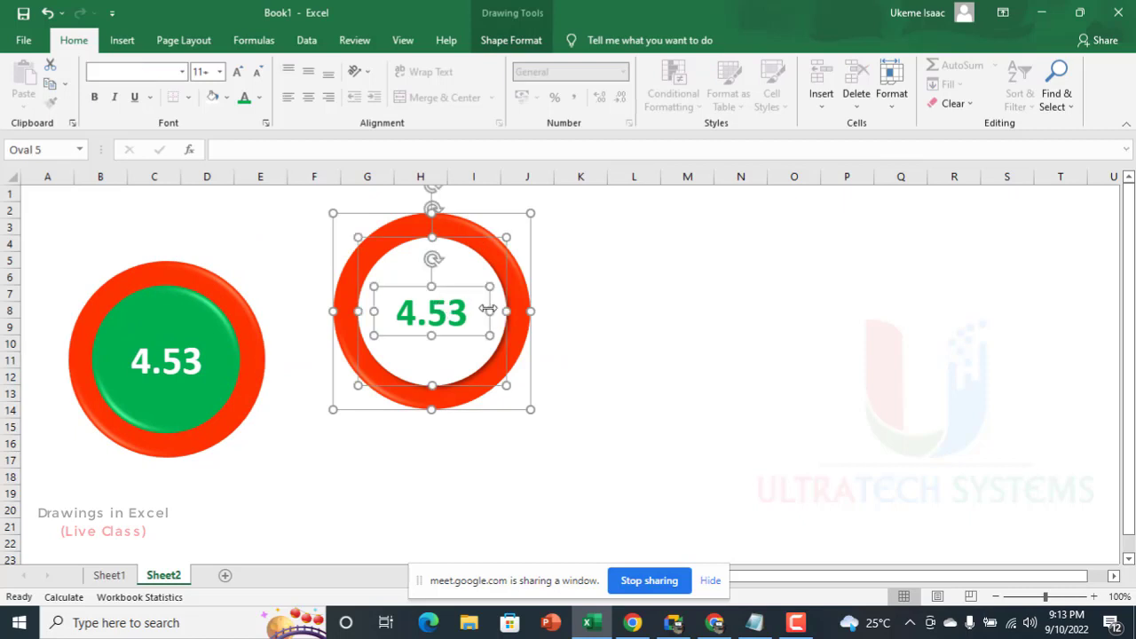
click(522, 40)
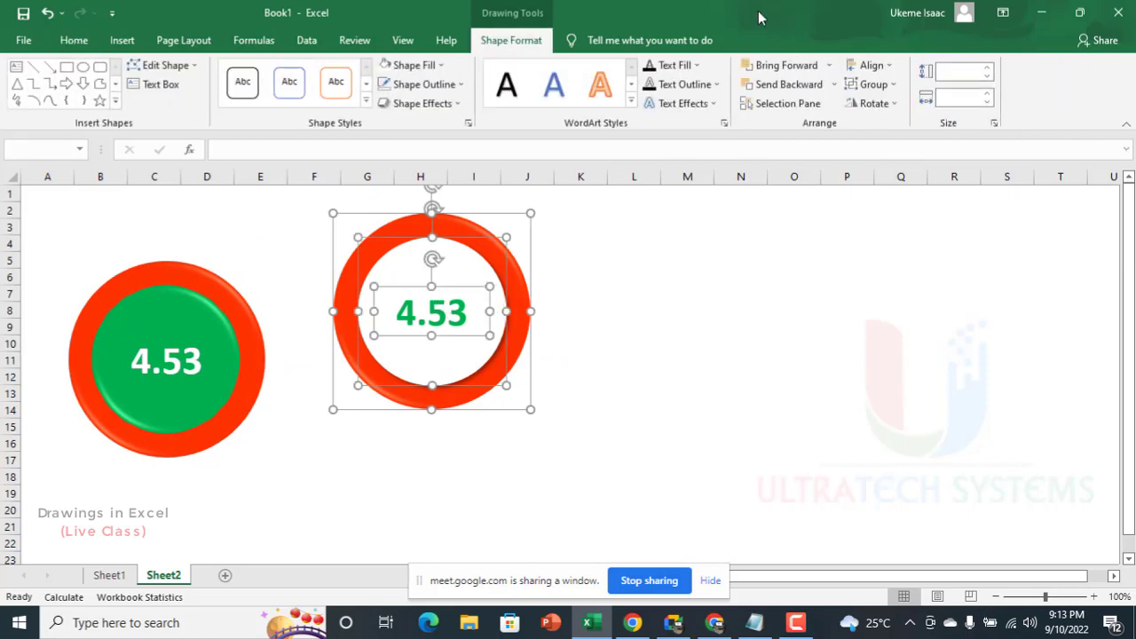
click(866, 66)
click(868, 67)
click(868, 66)
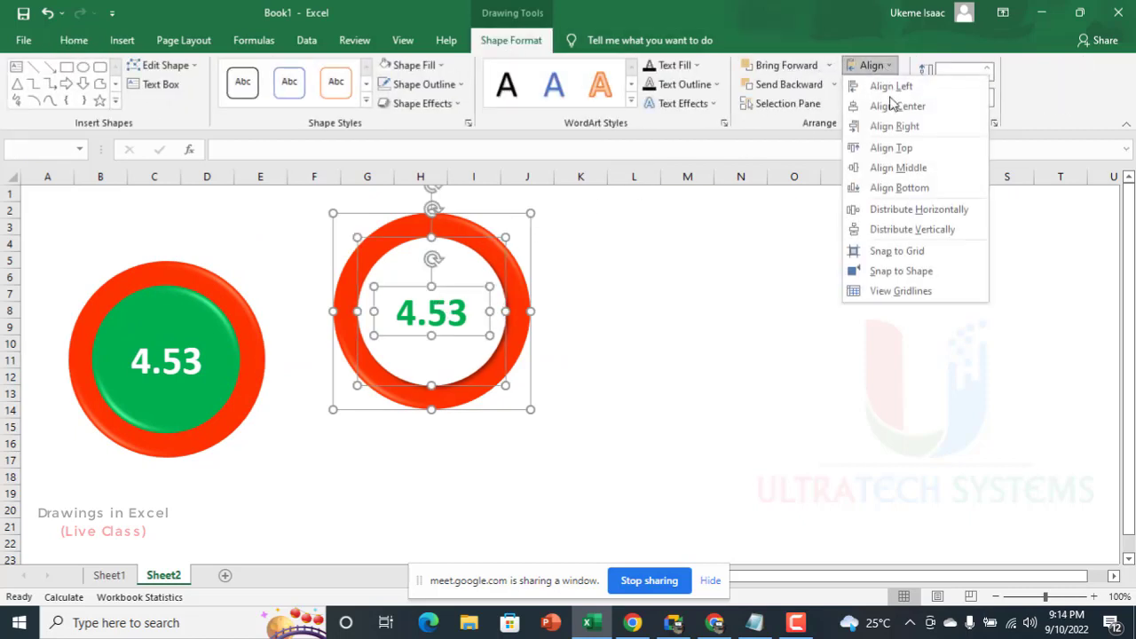
click(899, 168)
click(856, 87)
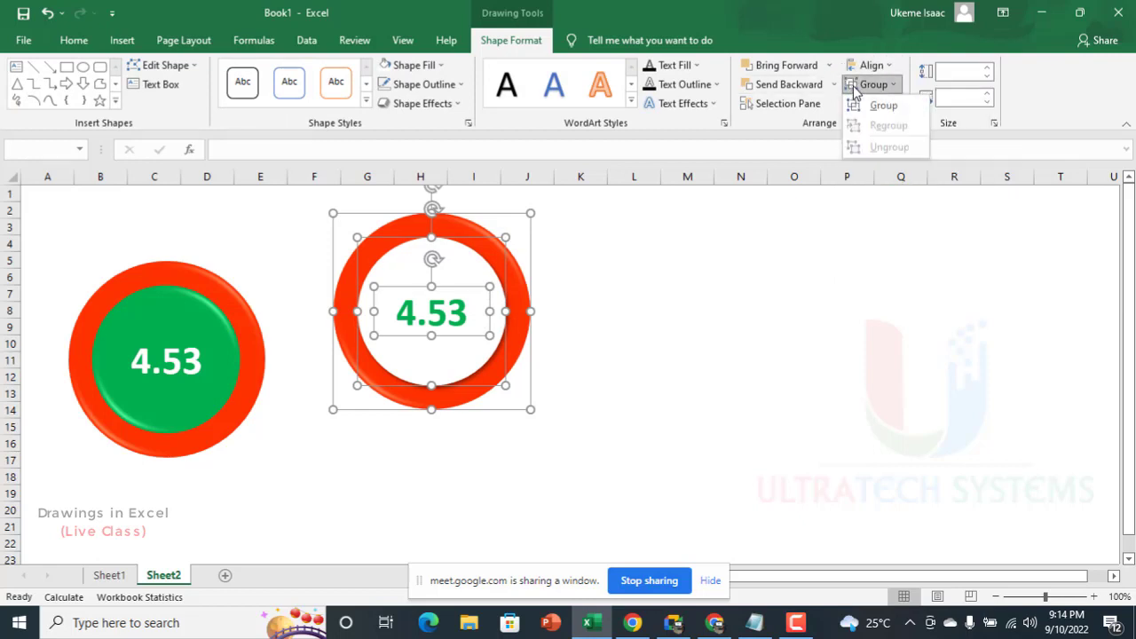
click(883, 105)
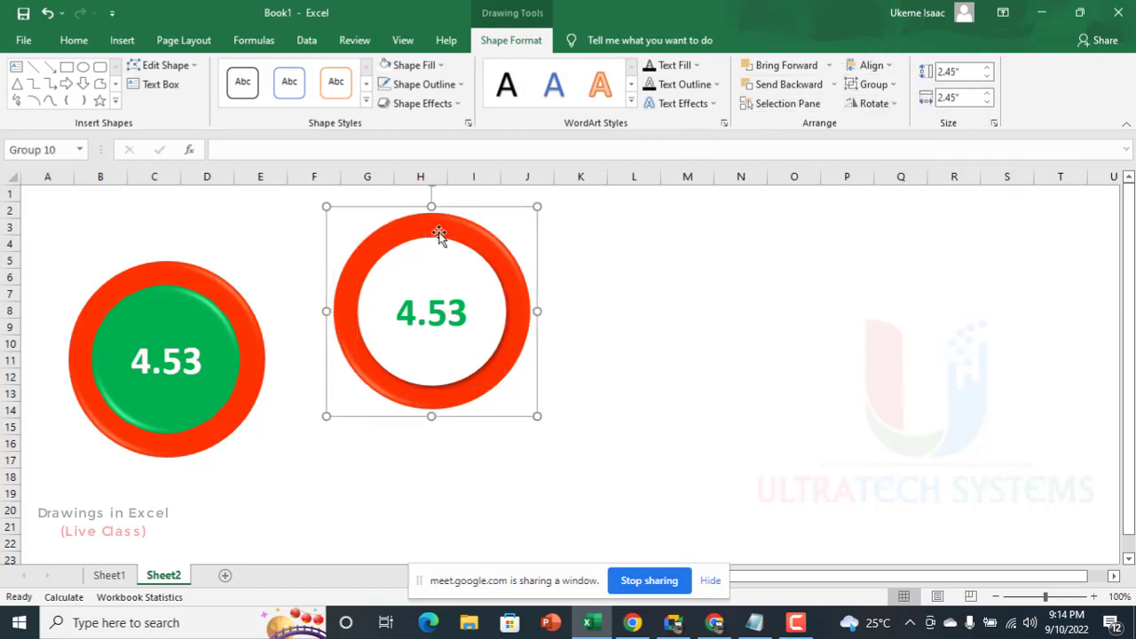
Step: Move the second badge group down beside the first badge and align the two badges by their tops
drag(449, 259, 424, 308)
ctrl+click(238, 298)
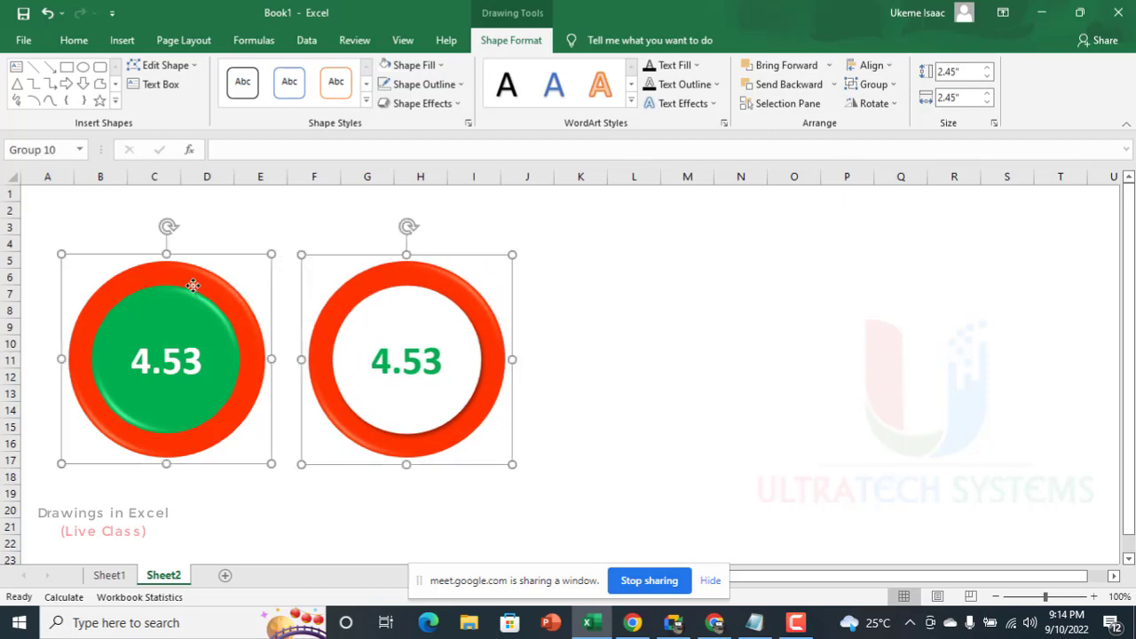
click(873, 85)
click(872, 65)
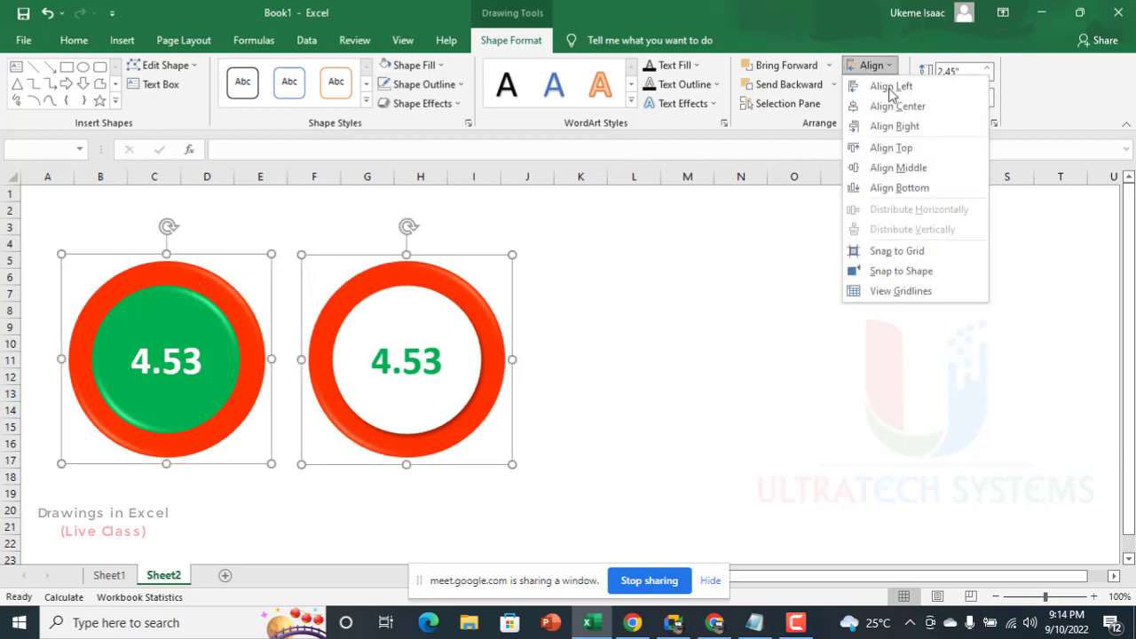
click(892, 145)
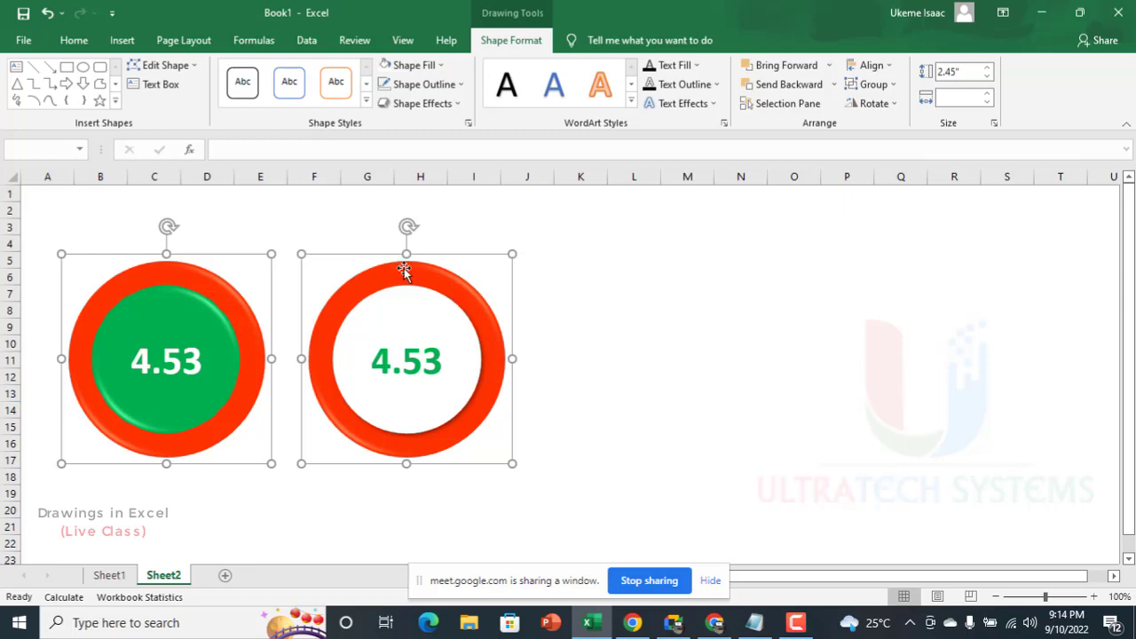
Step: Move both badges together down and right, to about columns B to J and rows 7 to 18
drag(404, 268, 442, 296)
click(321, 240)
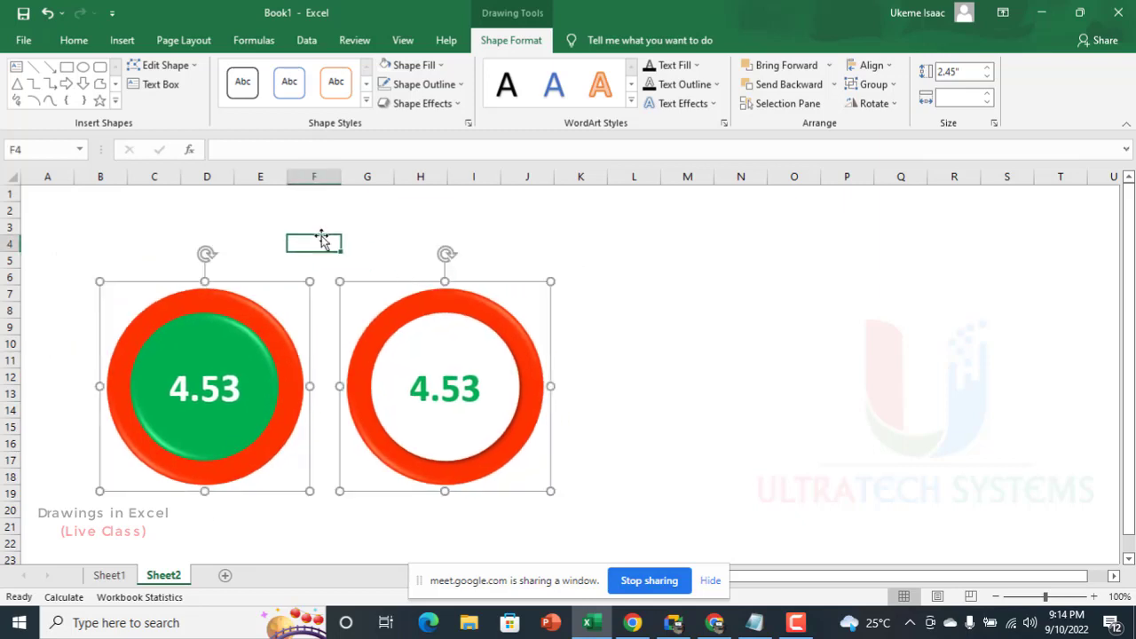
click(321, 240)
click(432, 302)
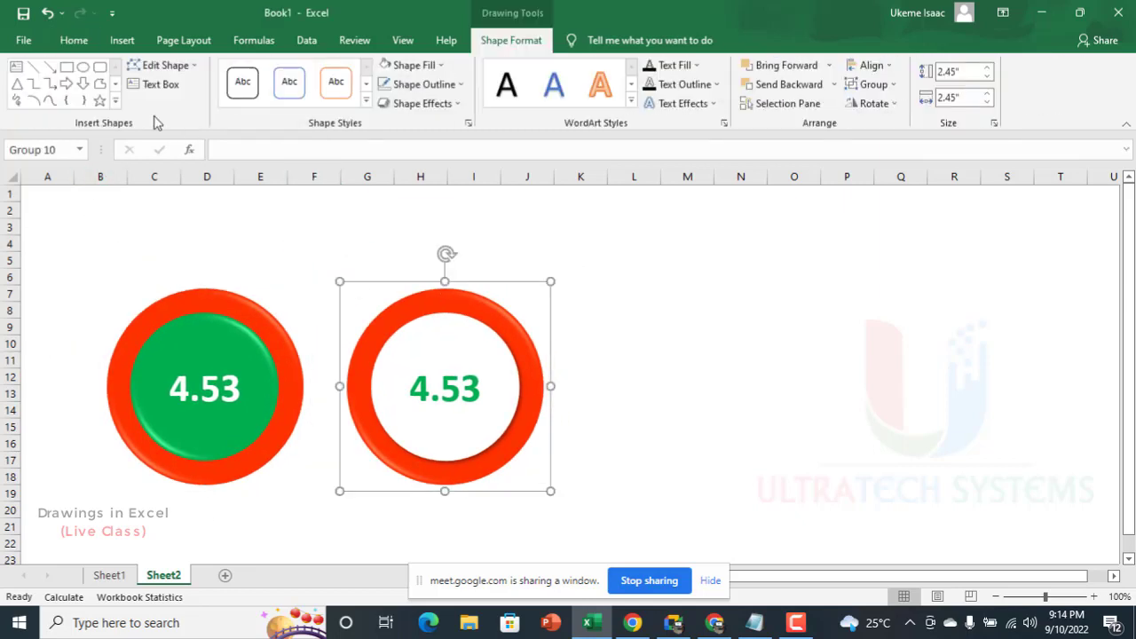
click(156, 84)
drag(125, 218, 371, 281)
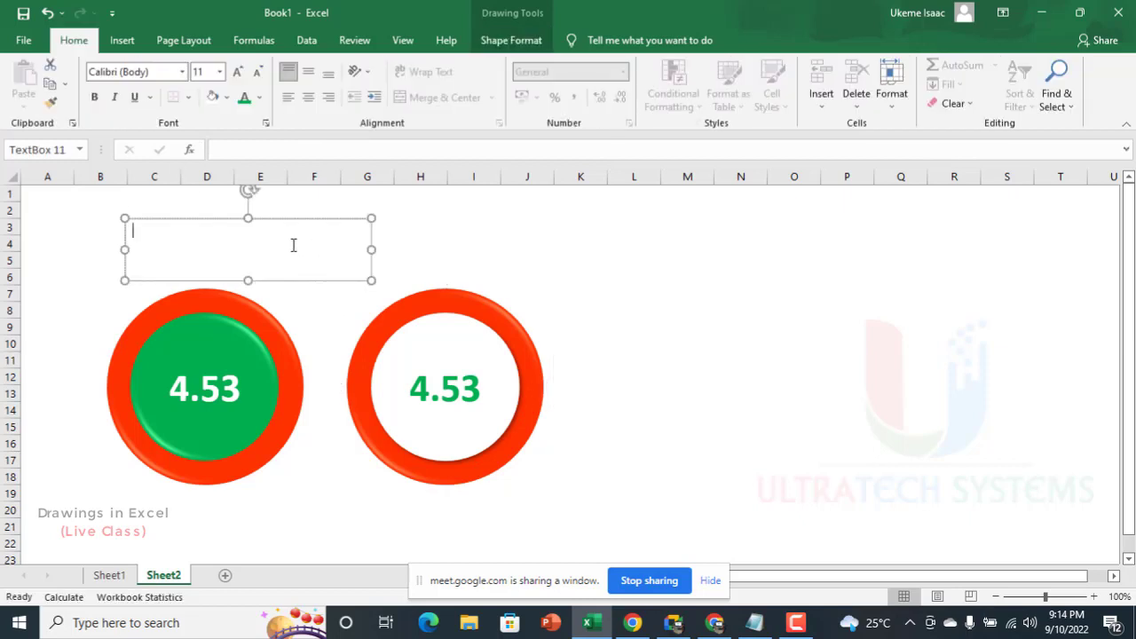
click(303, 281)
key(Delete)
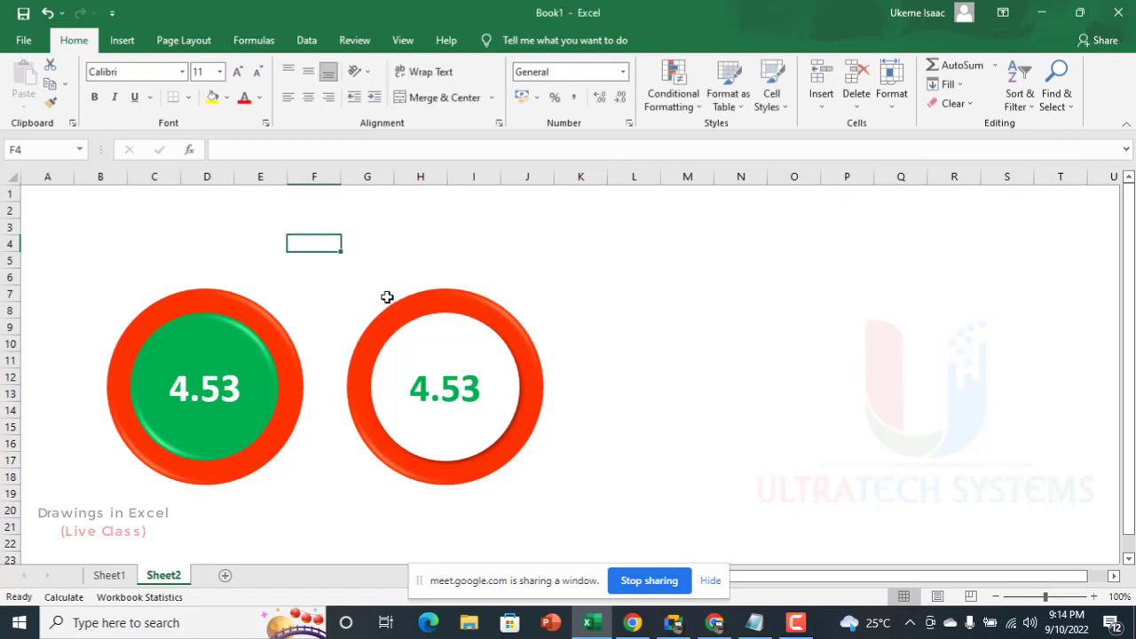
Step: Insert WordArt with blue Accent color 5 fill, white outline and blue hard shadow, and place it around columns K to R, rows 3 to 8
click(122, 41)
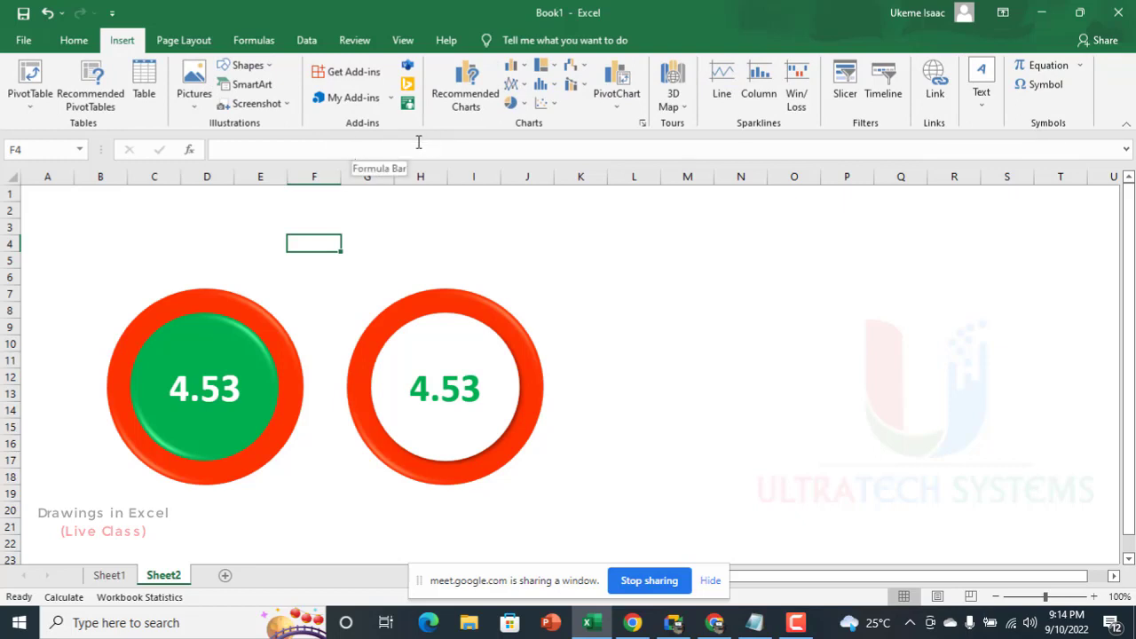
click(990, 110)
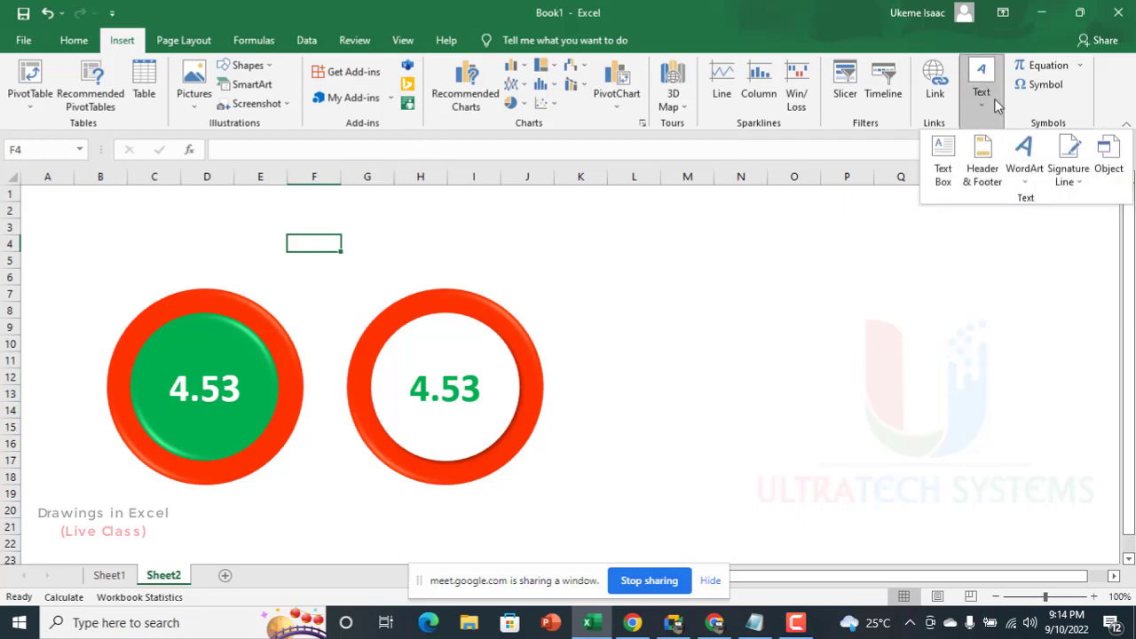
click(1025, 155)
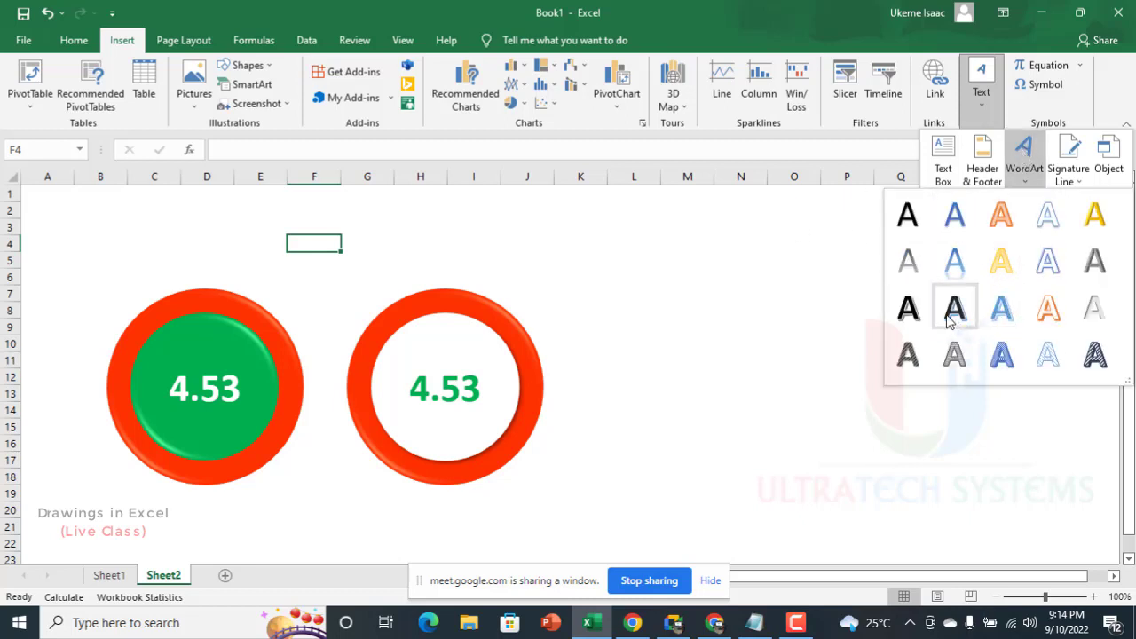
click(1002, 308)
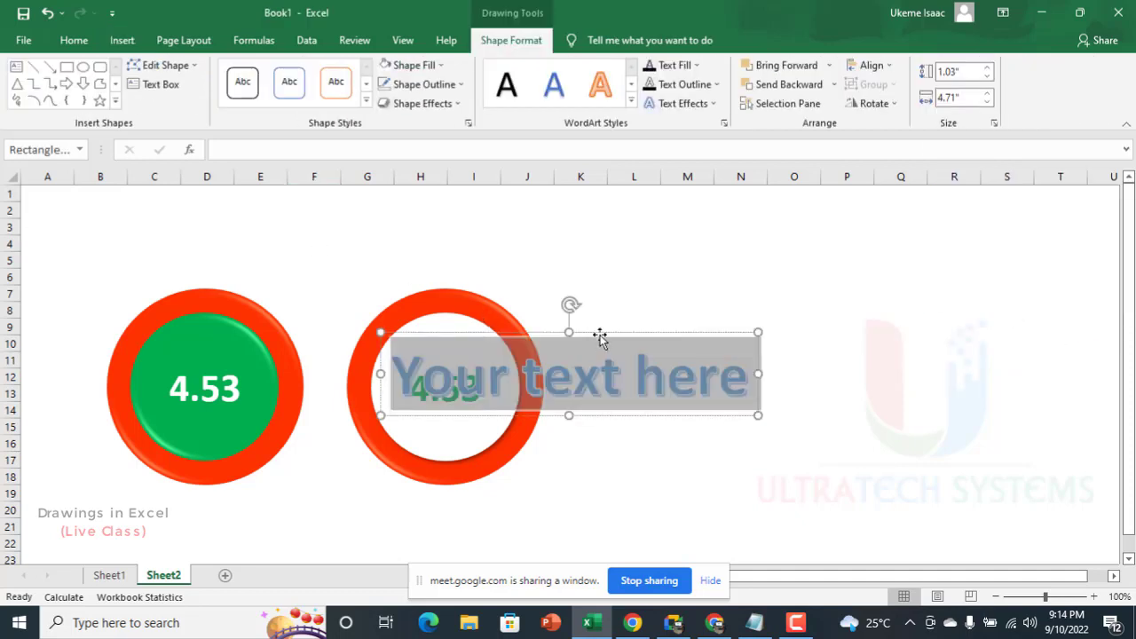
drag(600, 338, 781, 255)
Step: Replace the WordArt placeholder text with "Team A" and move the title above the first badge
click(744, 268)
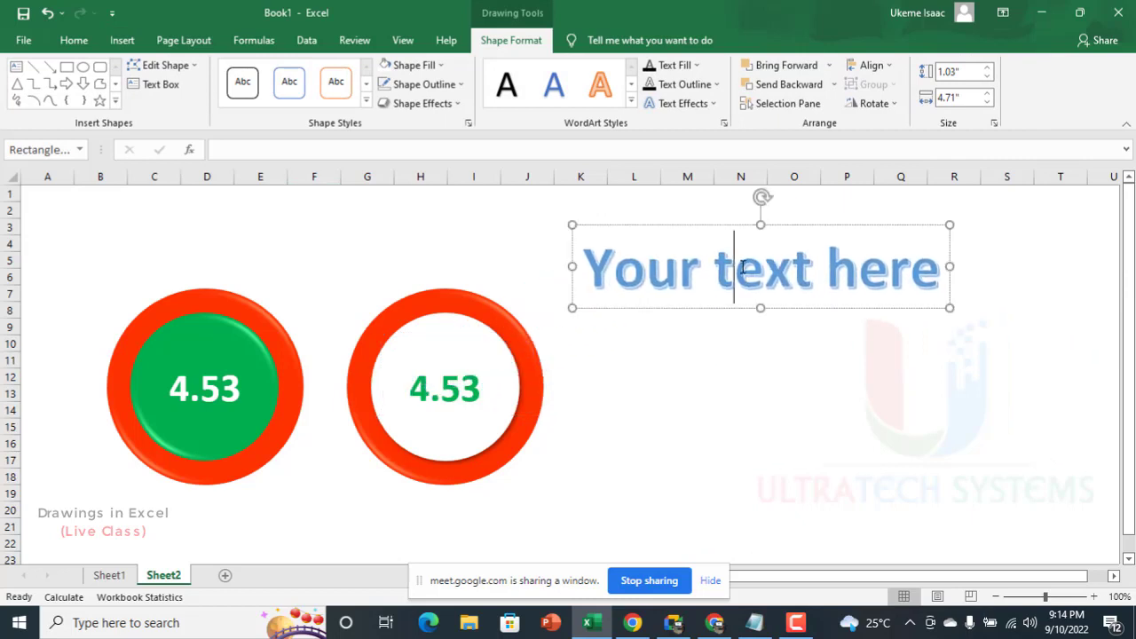
key(ctrl+a)
text(TEam)
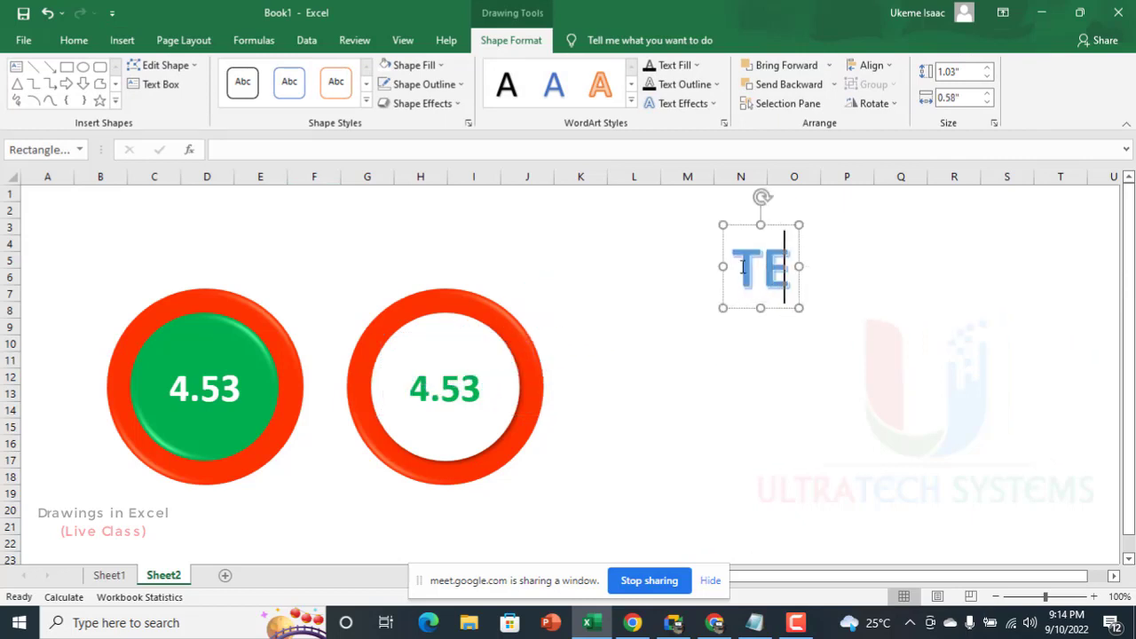
key(BackSpace)
key(BackSpace)
key(BackSpace)
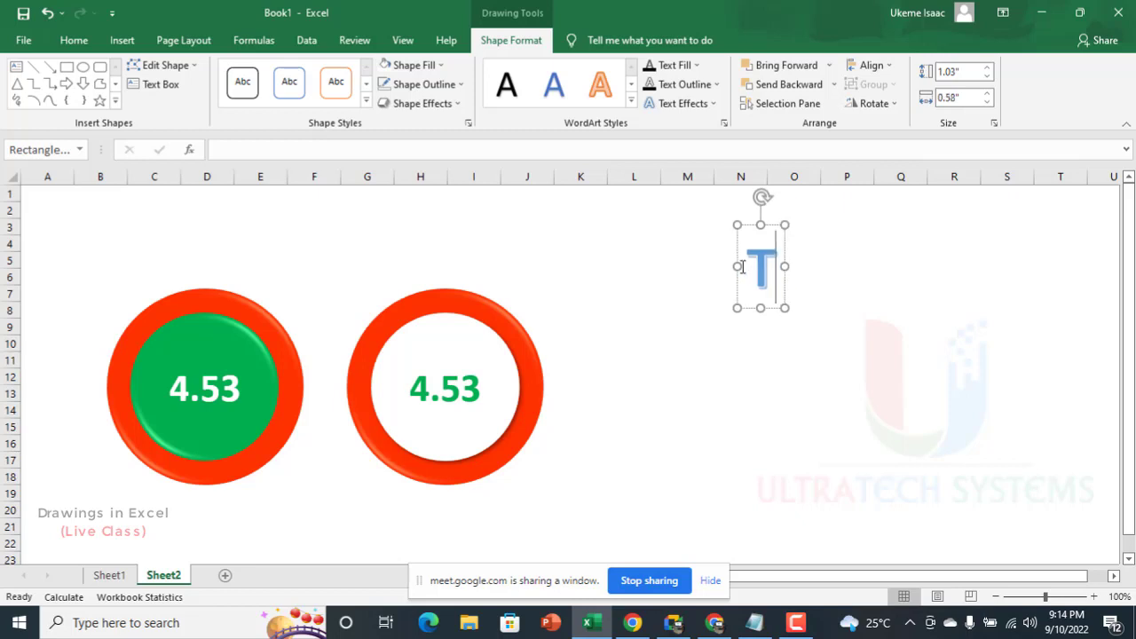
text(eam A)
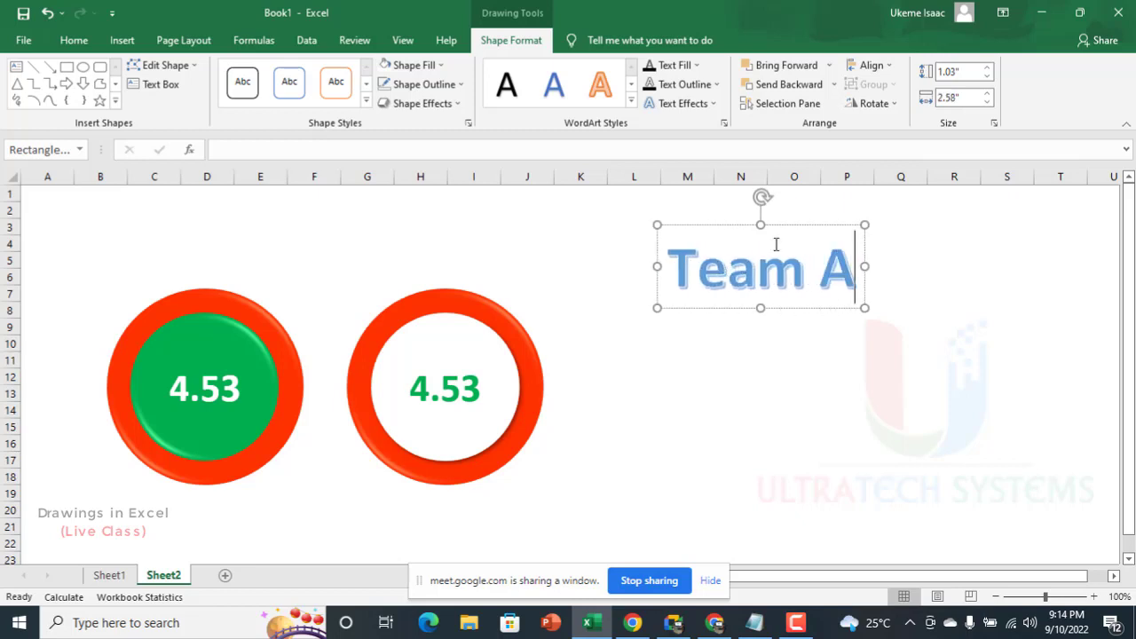
click(787, 310)
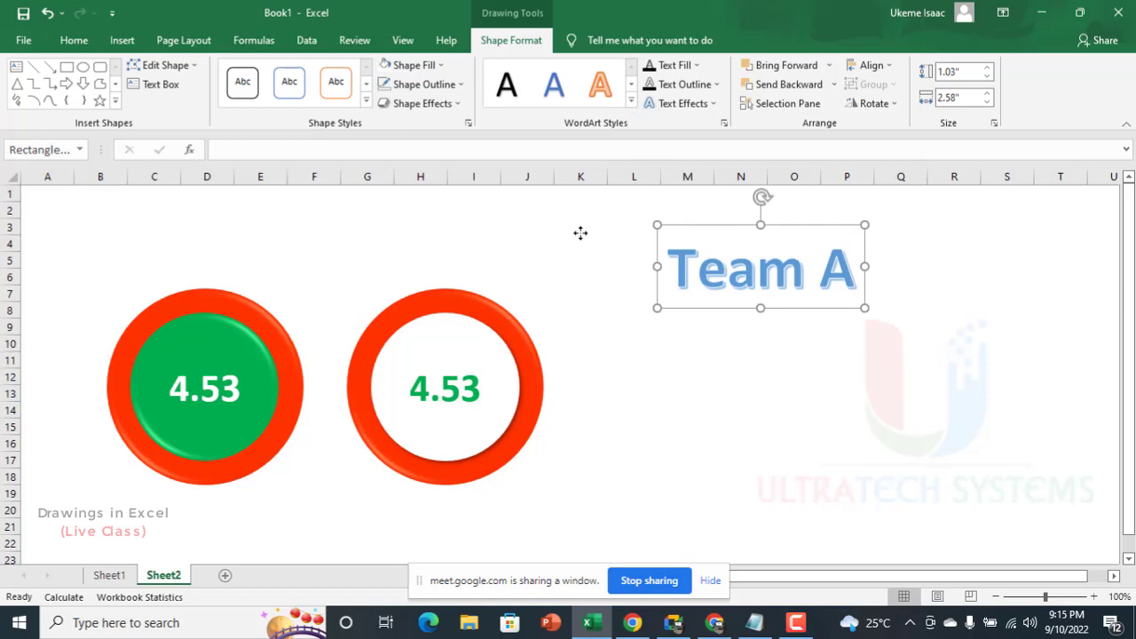
drag(701, 225, 137, 214)
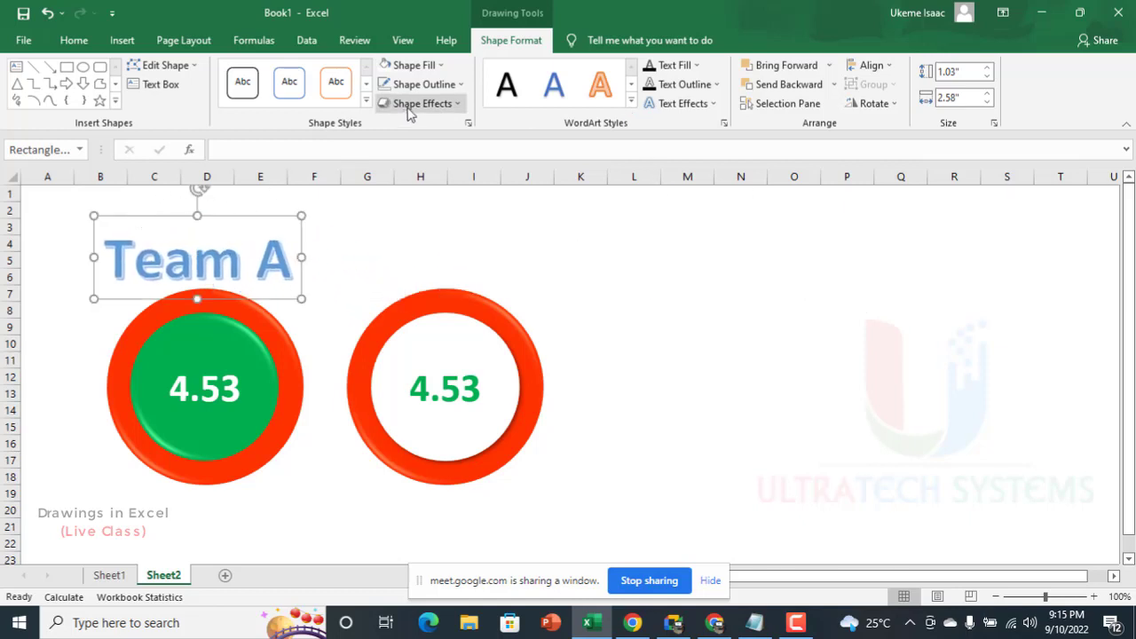
Step: Try an orange shape fill on the "Team A" title box and undo it
click(434, 67)
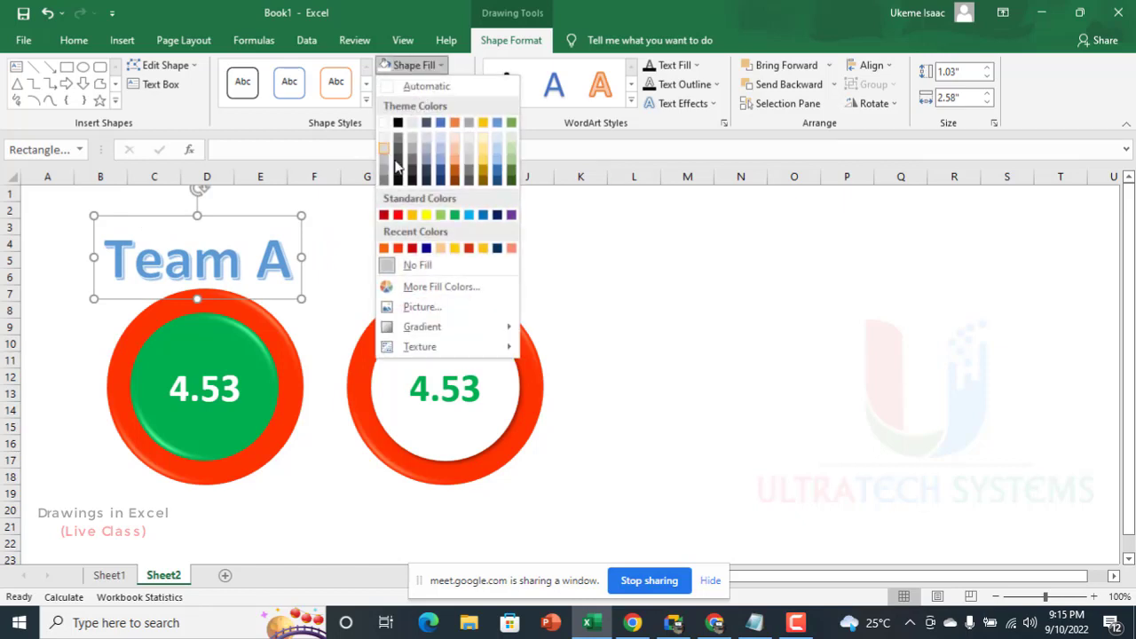
click(457, 124)
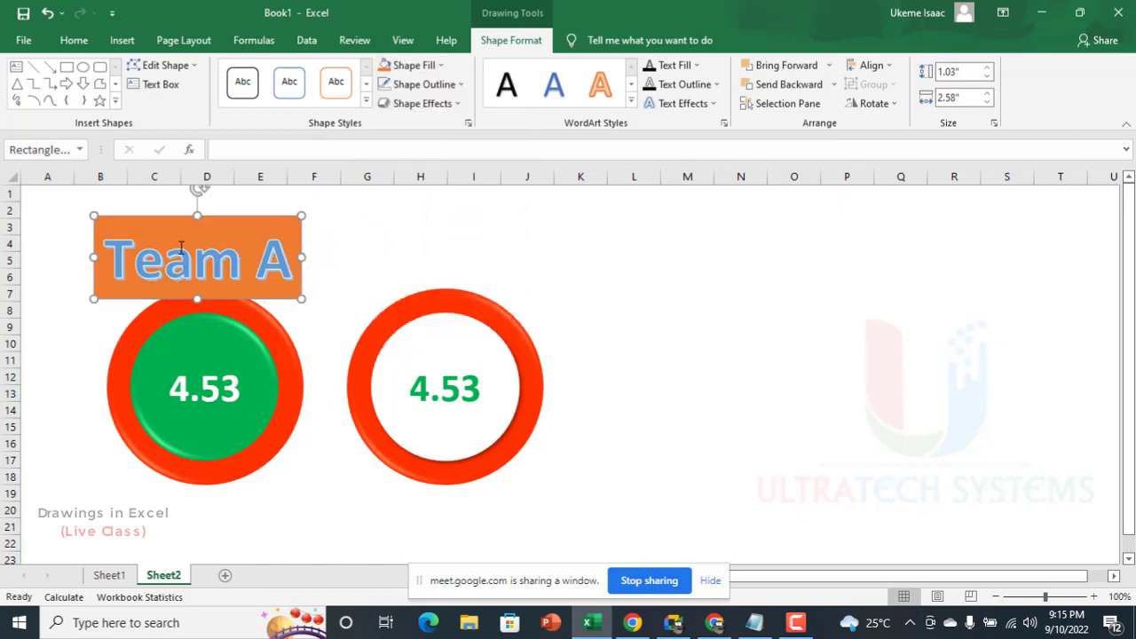
key(ctrl+z)
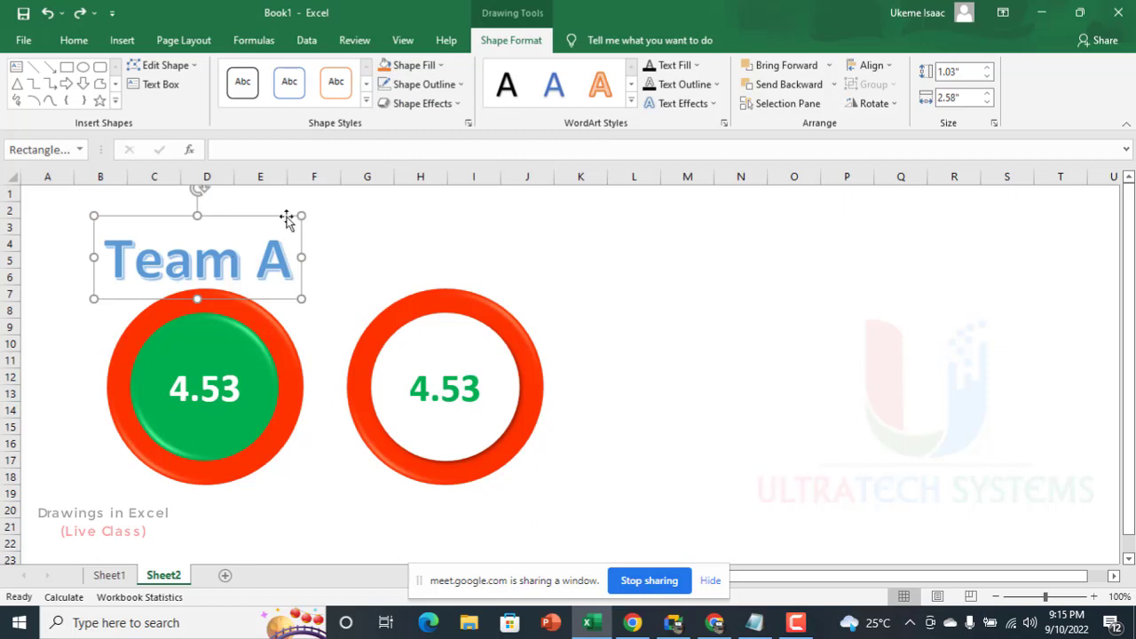
Step: Shift the "Team A" title slightly up and right and reduce its font size to 44
drag(284, 221, 309, 208)
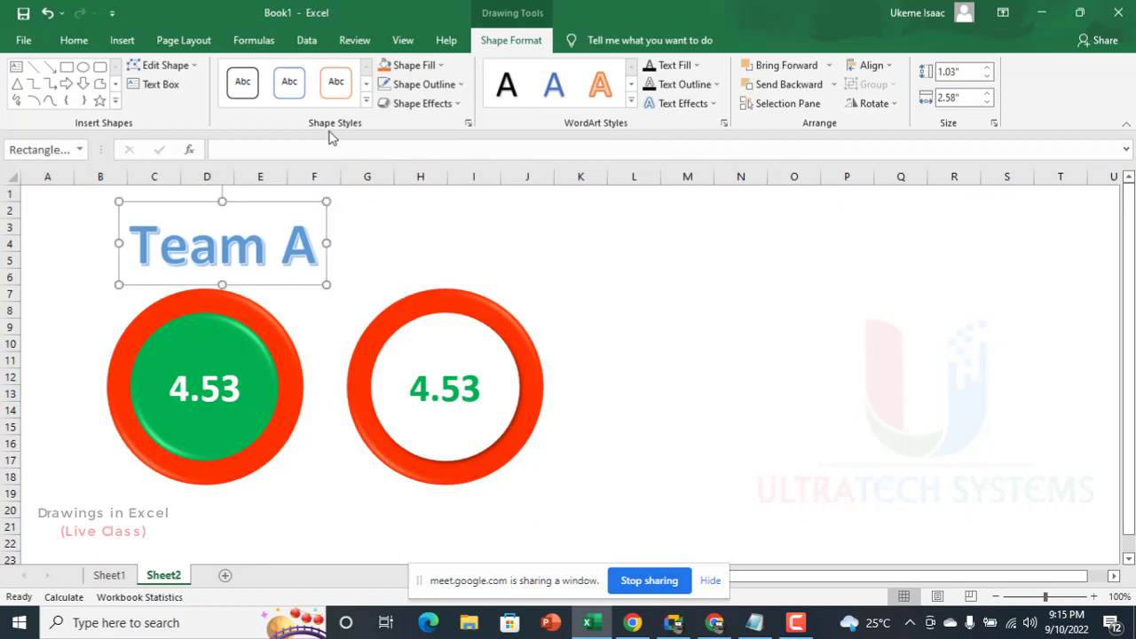
click(71, 41)
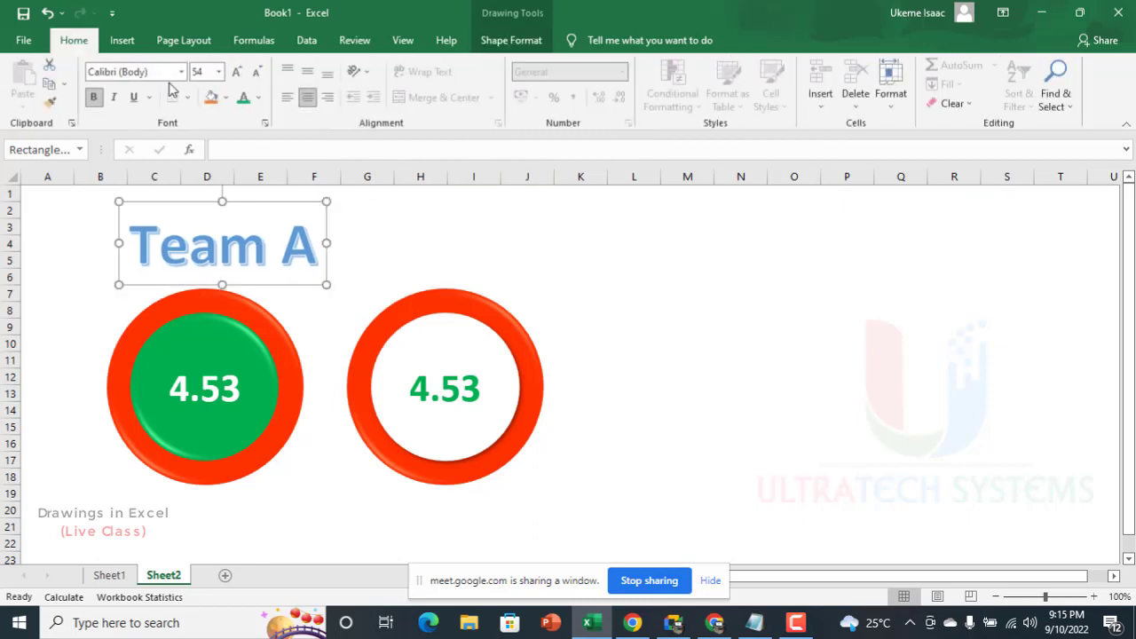
click(256, 72)
click(259, 75)
Step: Move the "Team A" title beside the second badge, try rotating it clockwise, and undo the rotation
drag(231, 271, 659, 365)
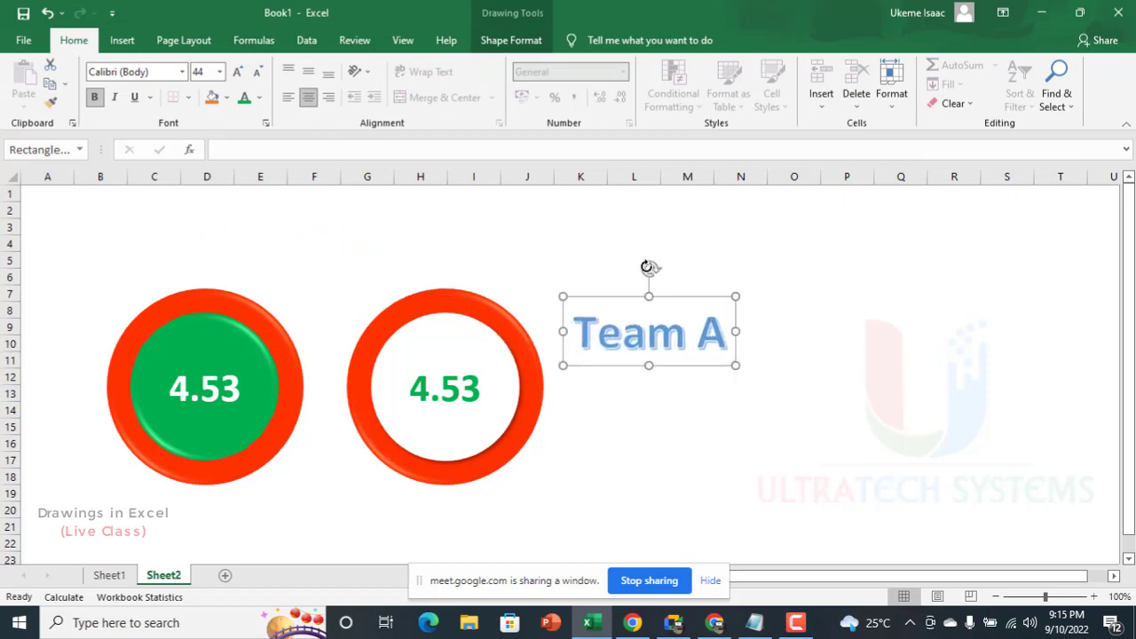
drag(648, 266, 709, 312)
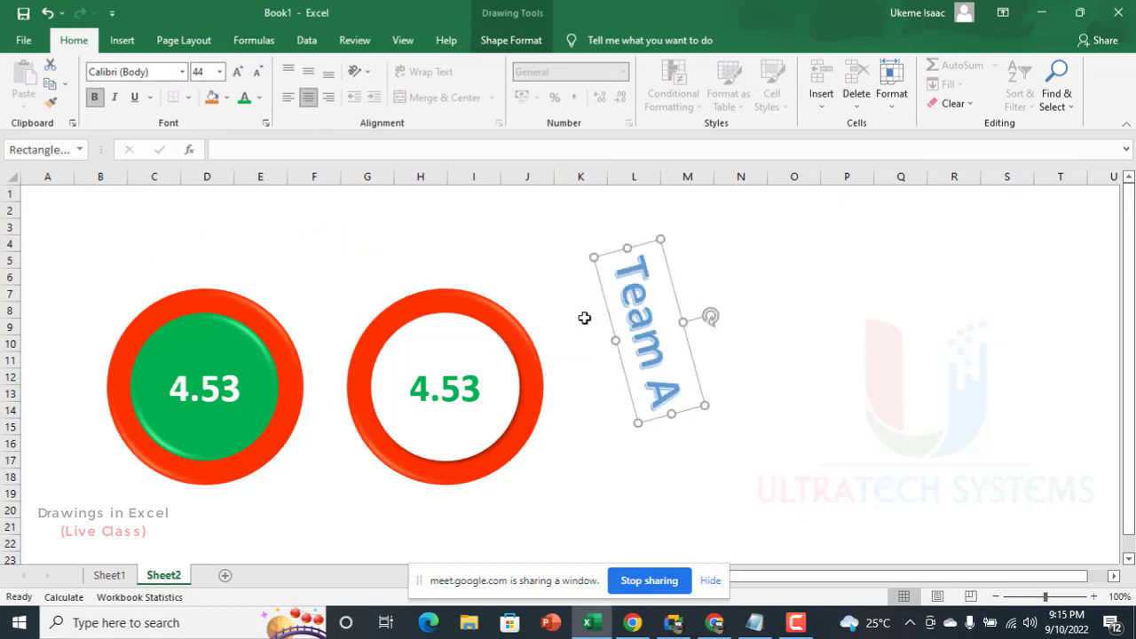
key(ctrl+z)
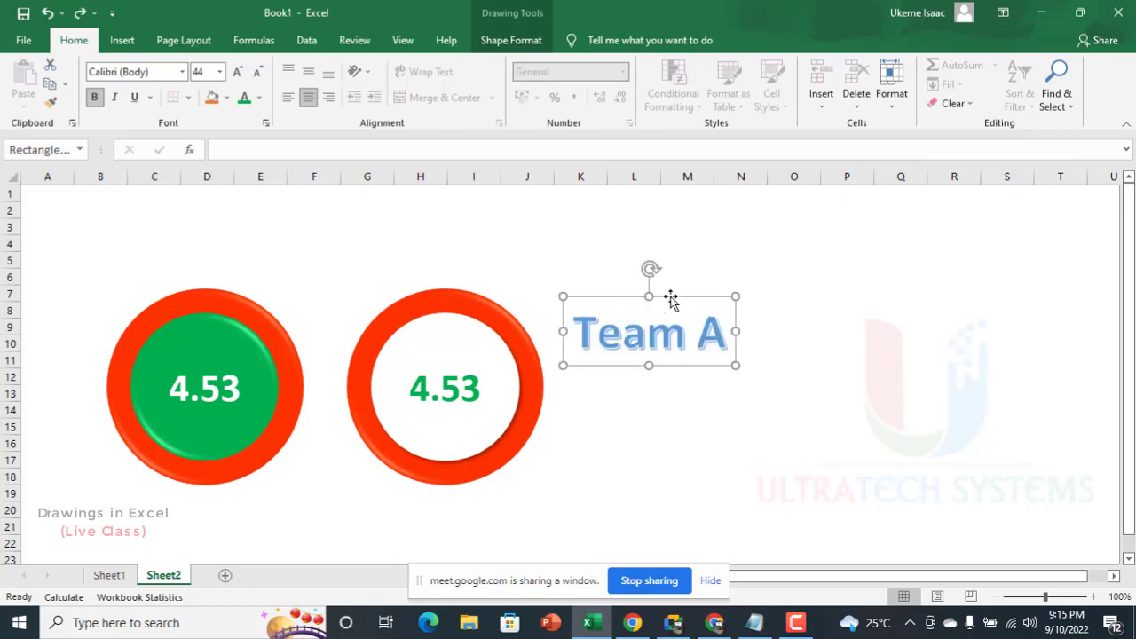
Step: Fit the "Team A" title just above the first badge, with a box about 1.85" wide and font size 32
drag(671, 301, 226, 221)
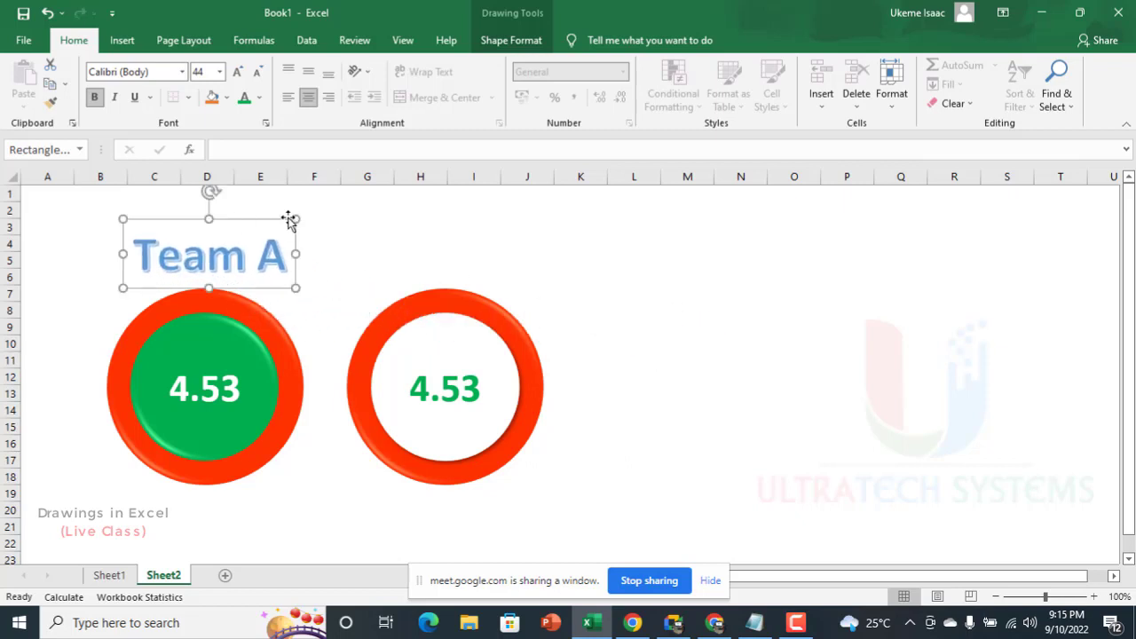
drag(295, 219, 272, 233)
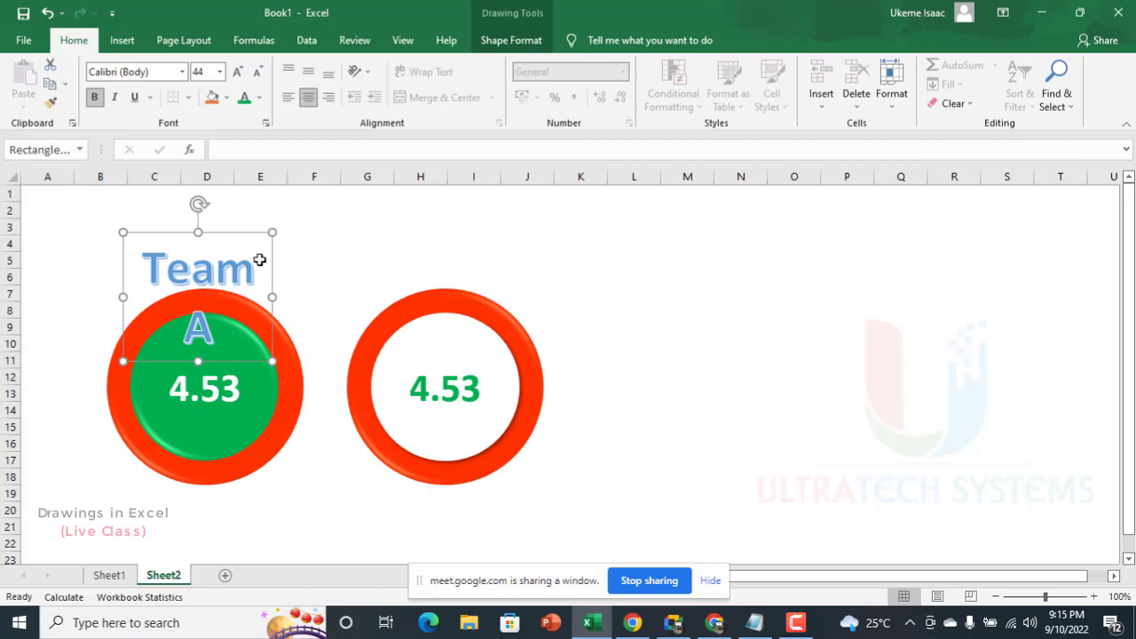
click(257, 72)
click(256, 72)
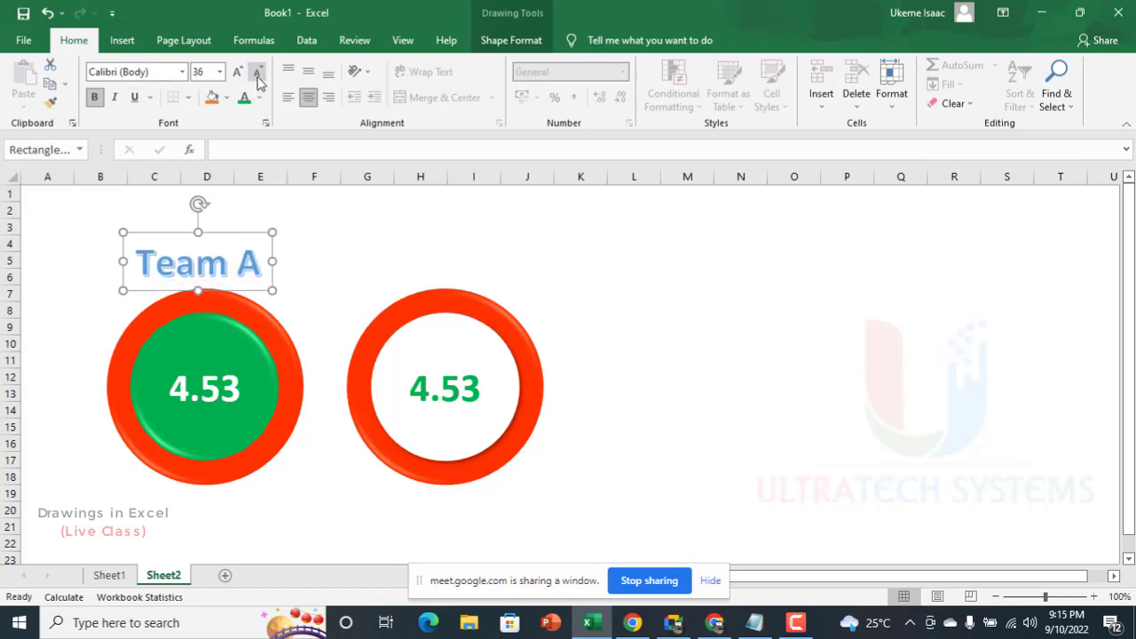
drag(241, 234, 247, 232)
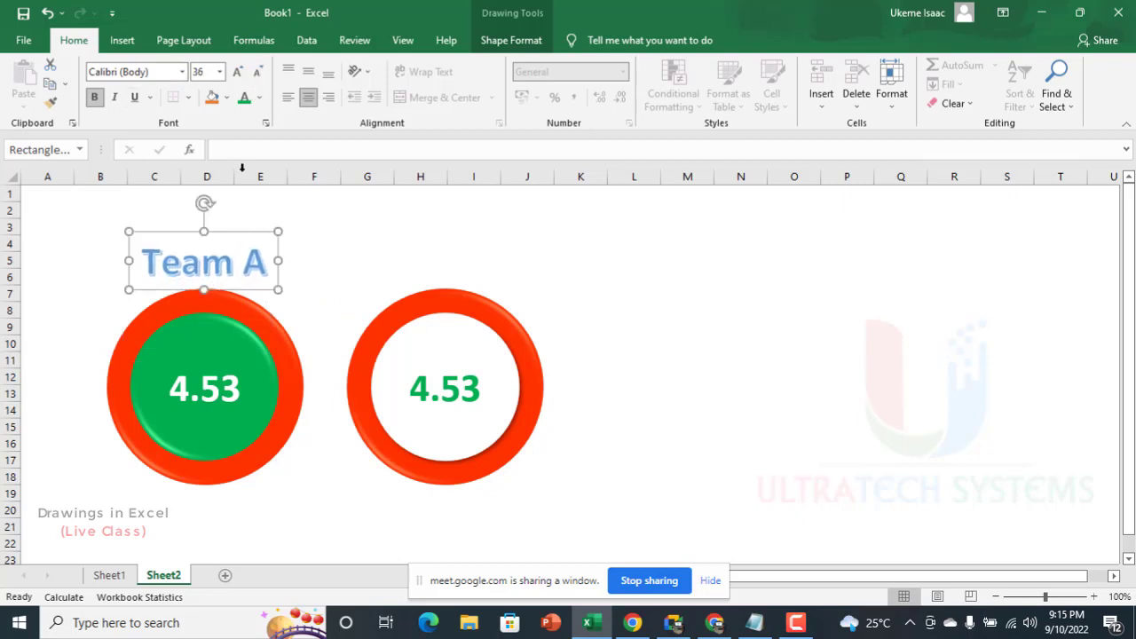
click(257, 72)
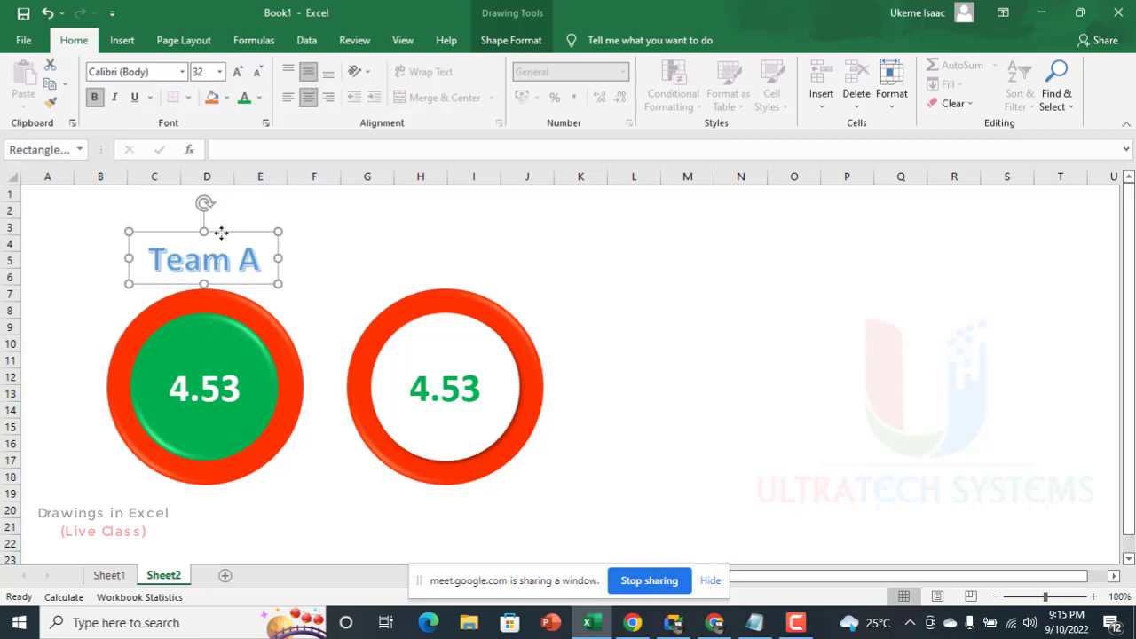
drag(221, 233, 219, 238)
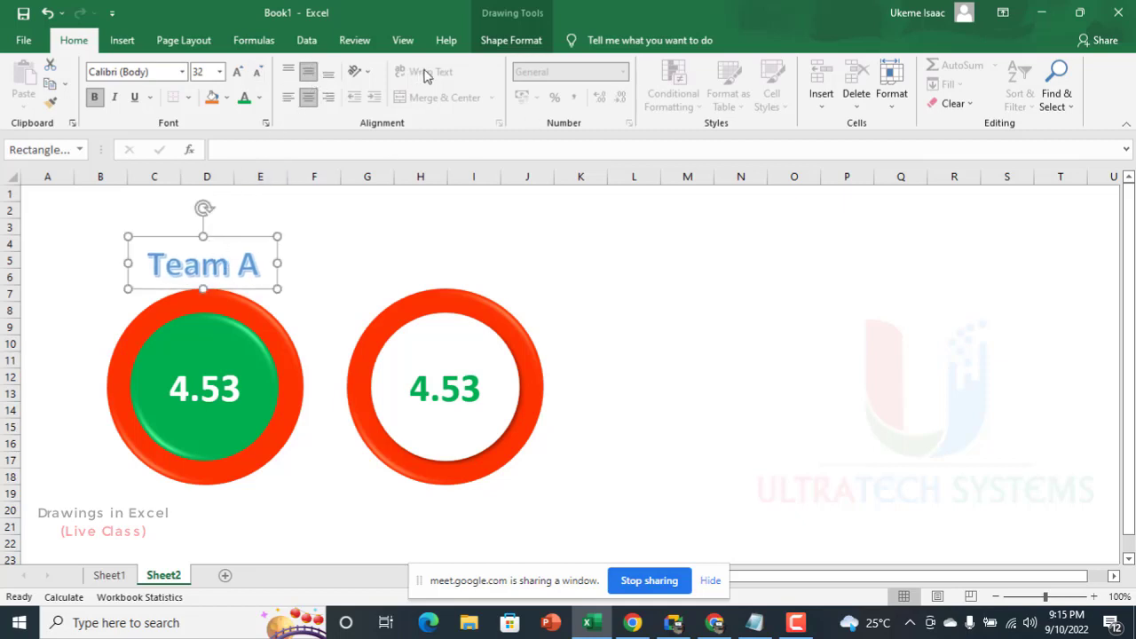
Step: Reapply the blue Accent color 5 WordArt style with white outline and hard shadow to the "Team A" title
click(490, 42)
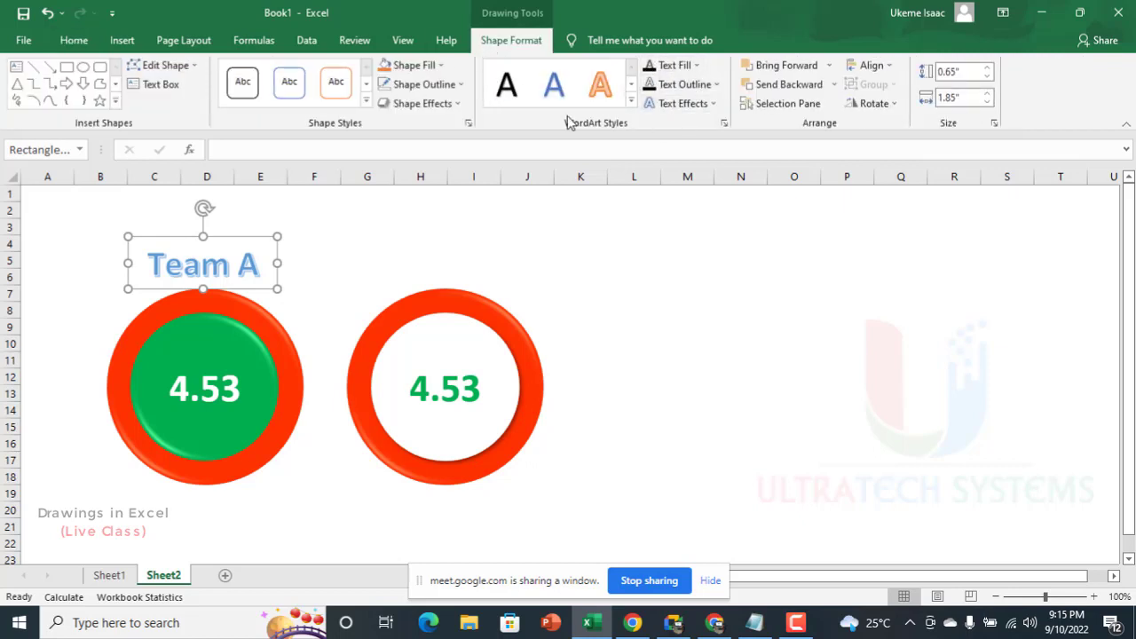
click(632, 99)
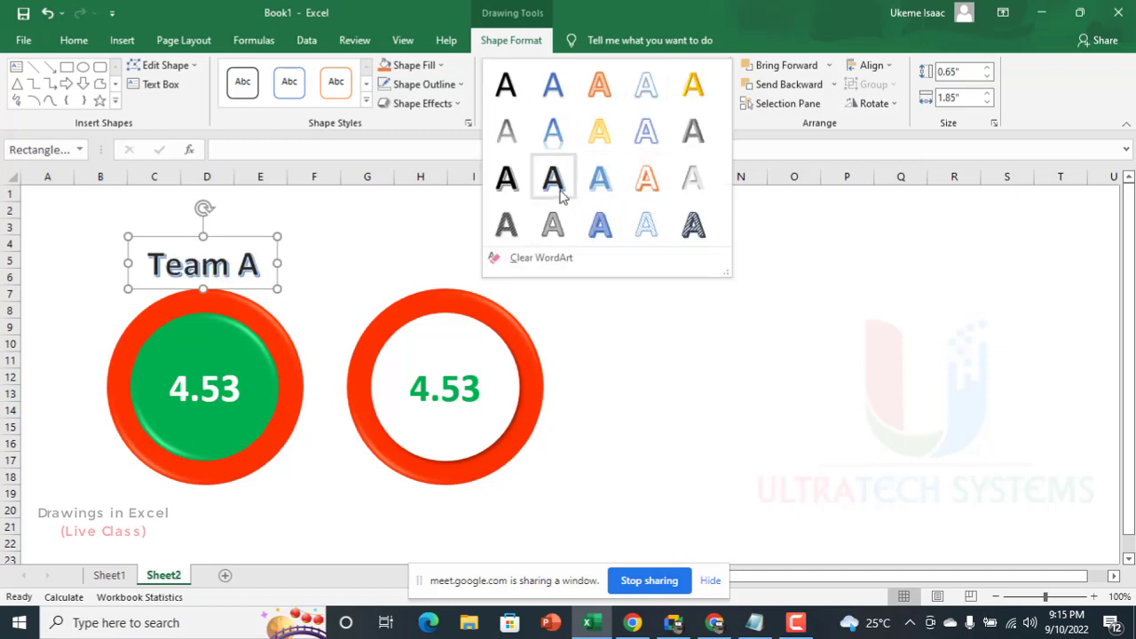
click(600, 178)
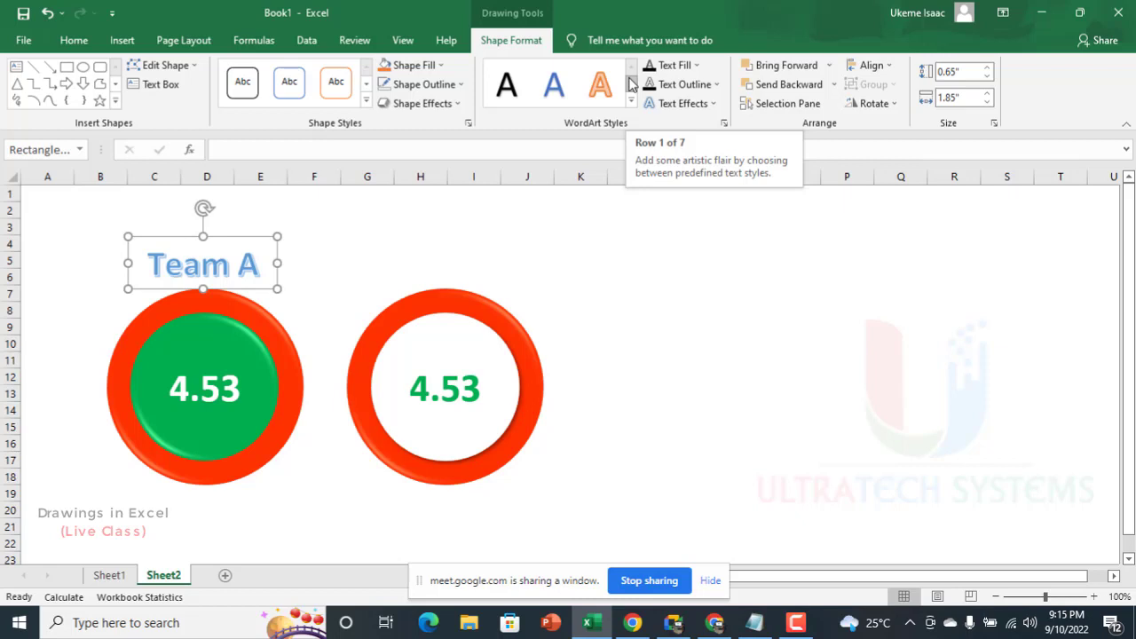
click(689, 104)
mouse_move(694, 133)
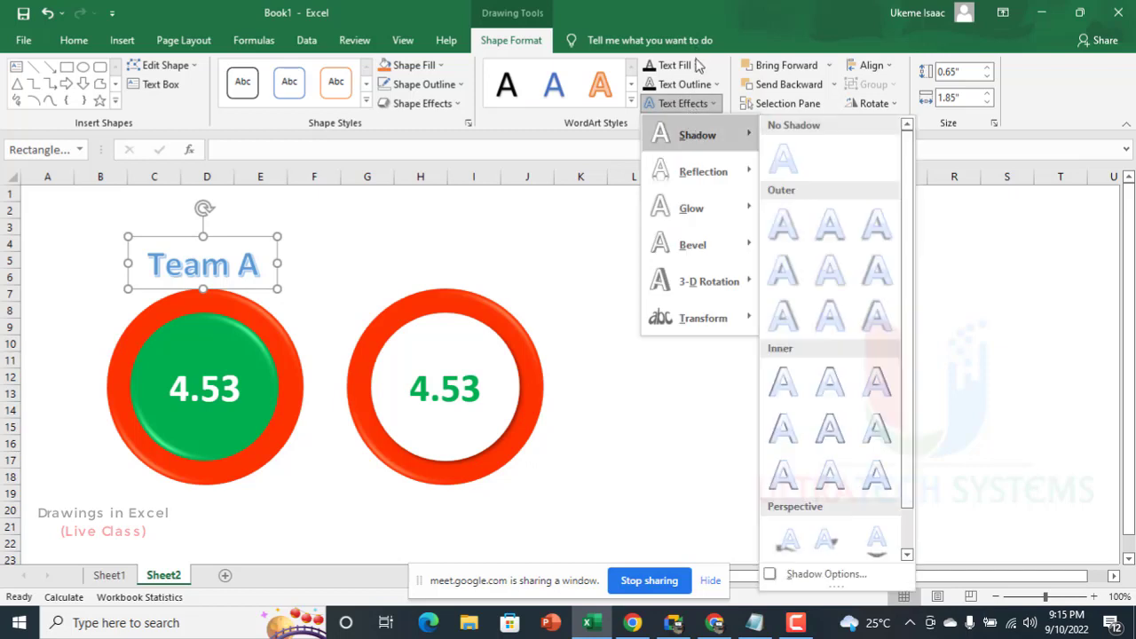
Step: Set the "Team A" title's text fill to Dark Blue and its text outline to Light Blue
click(696, 65)
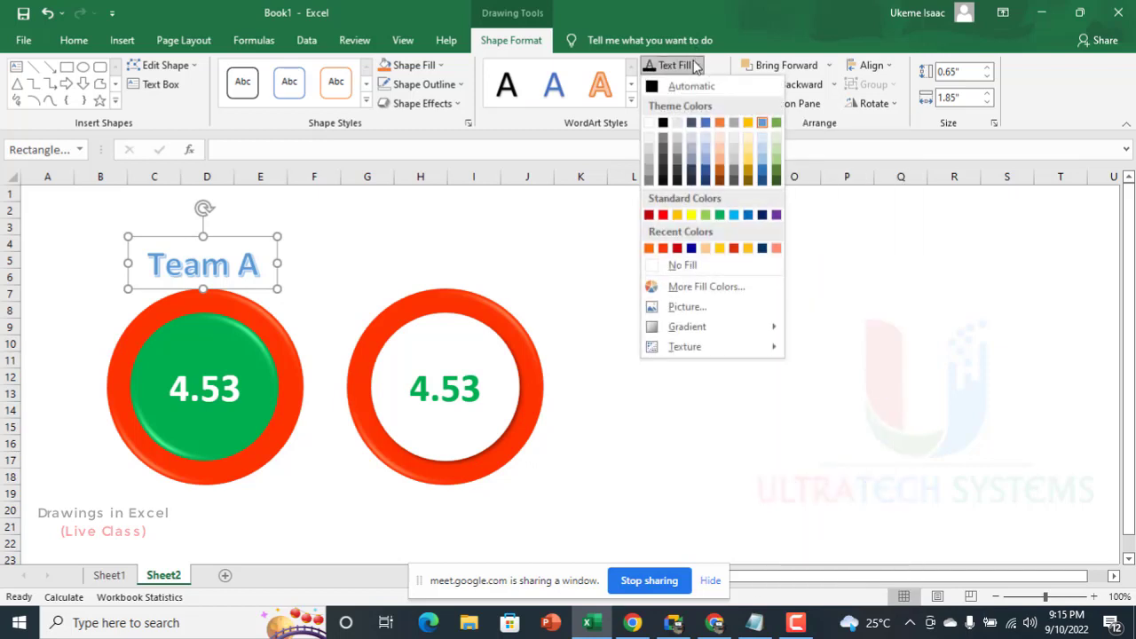
click(763, 215)
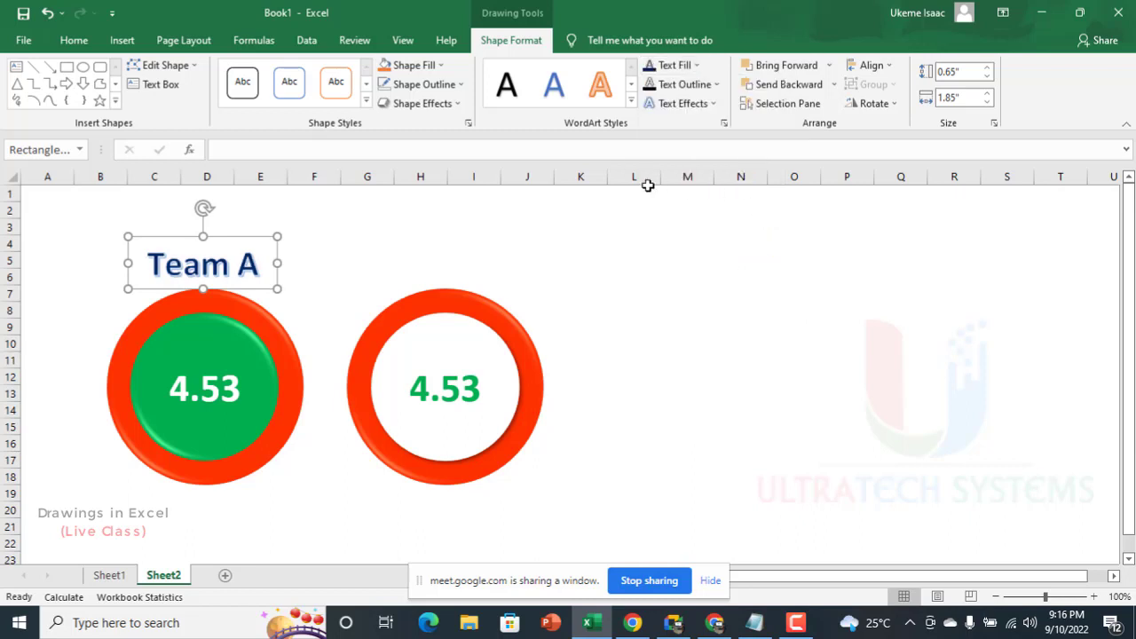
click(704, 87)
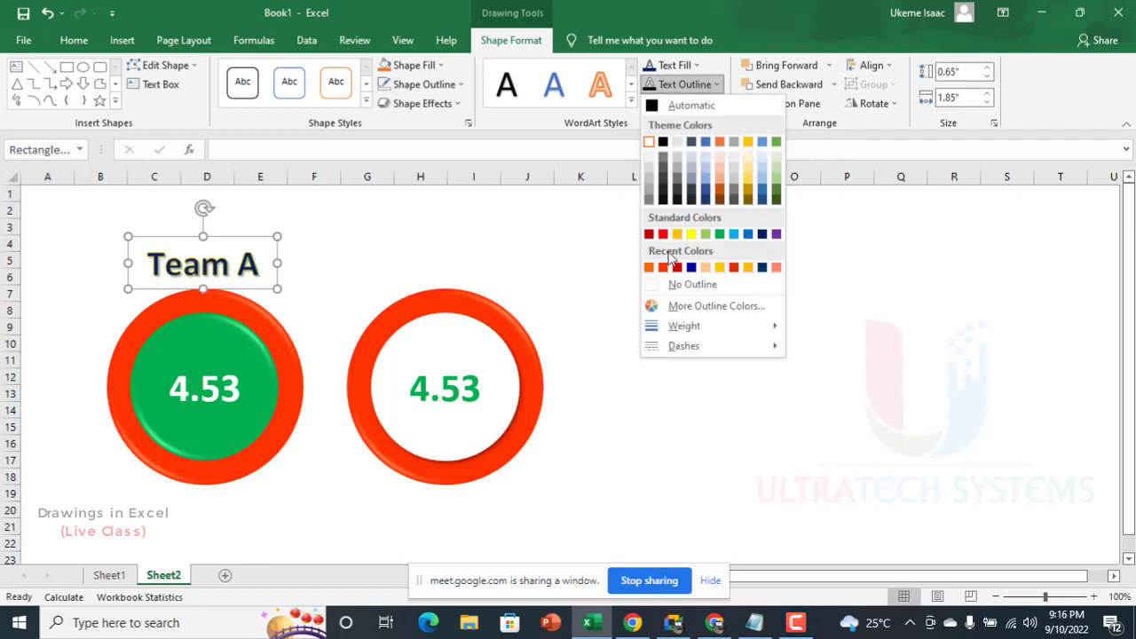
click(732, 235)
Step: Move the "Team A" title slightly up from the first badge and set its text outline weight to ¼ pt
ctrl+scroll(305, 241, up, 11)
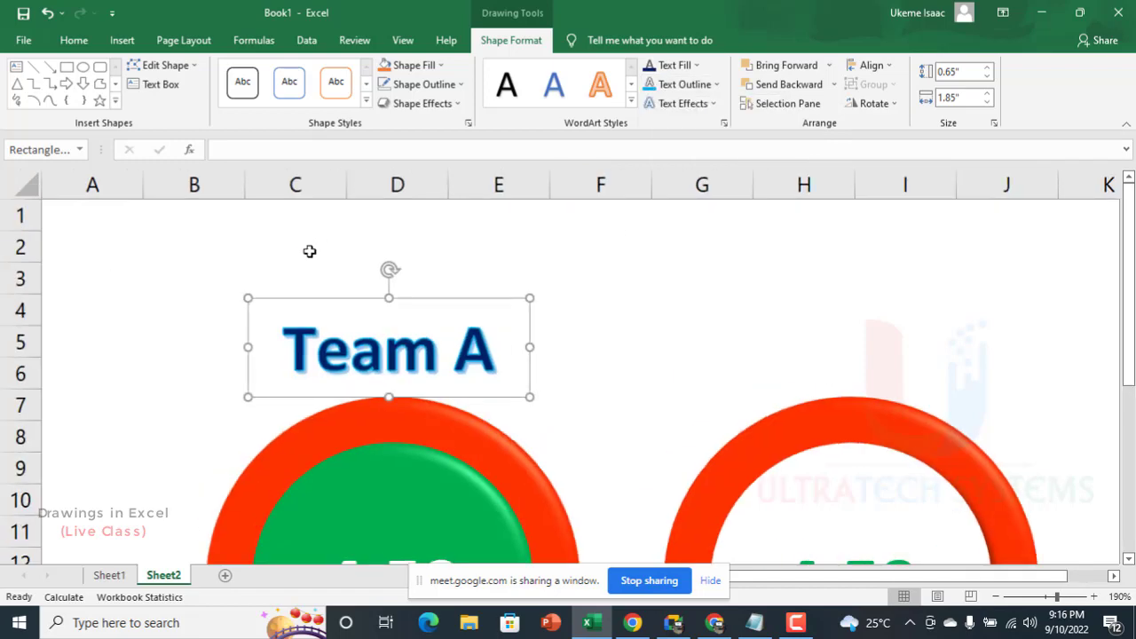
scroll(391, 306, down, 2)
scroll(407, 315, up, 2)
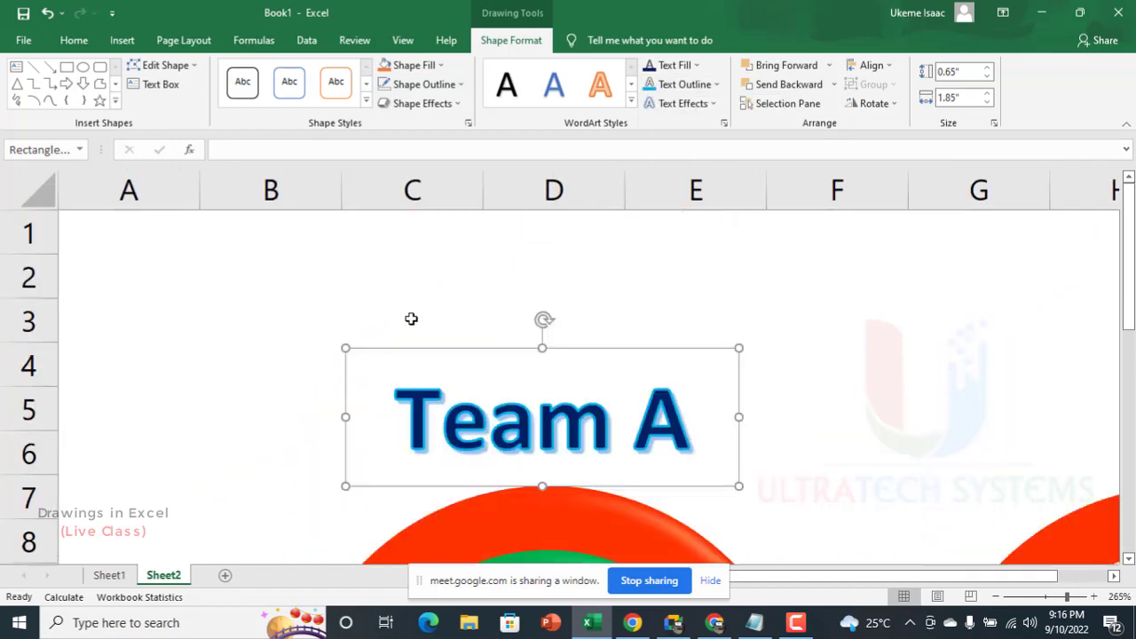
drag(554, 351, 552, 331)
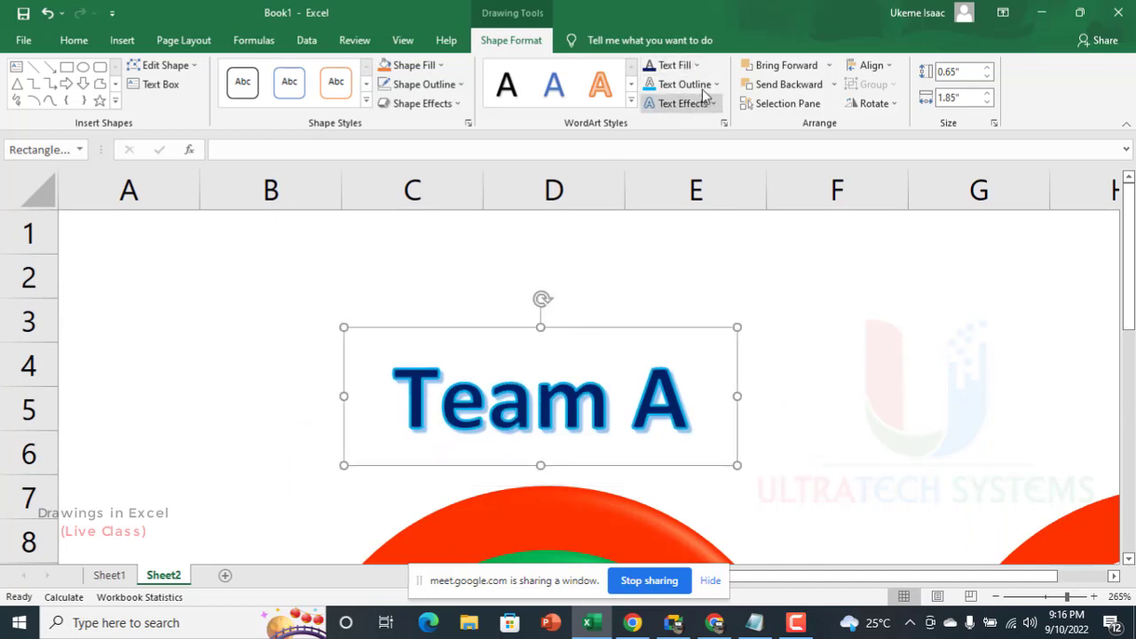
click(690, 64)
click(690, 65)
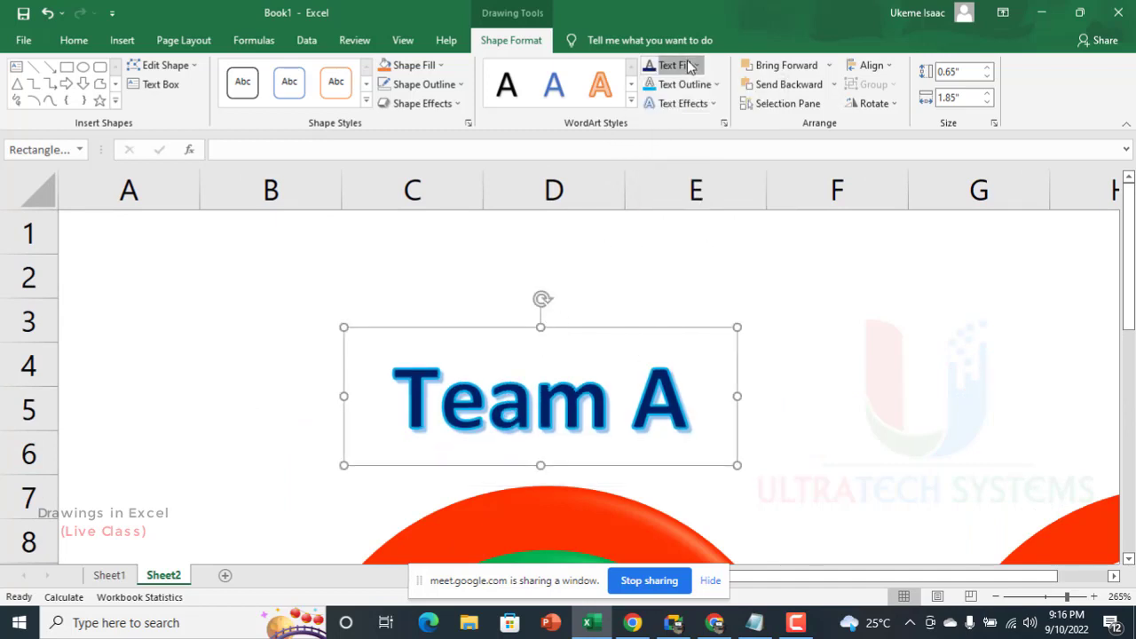
click(710, 85)
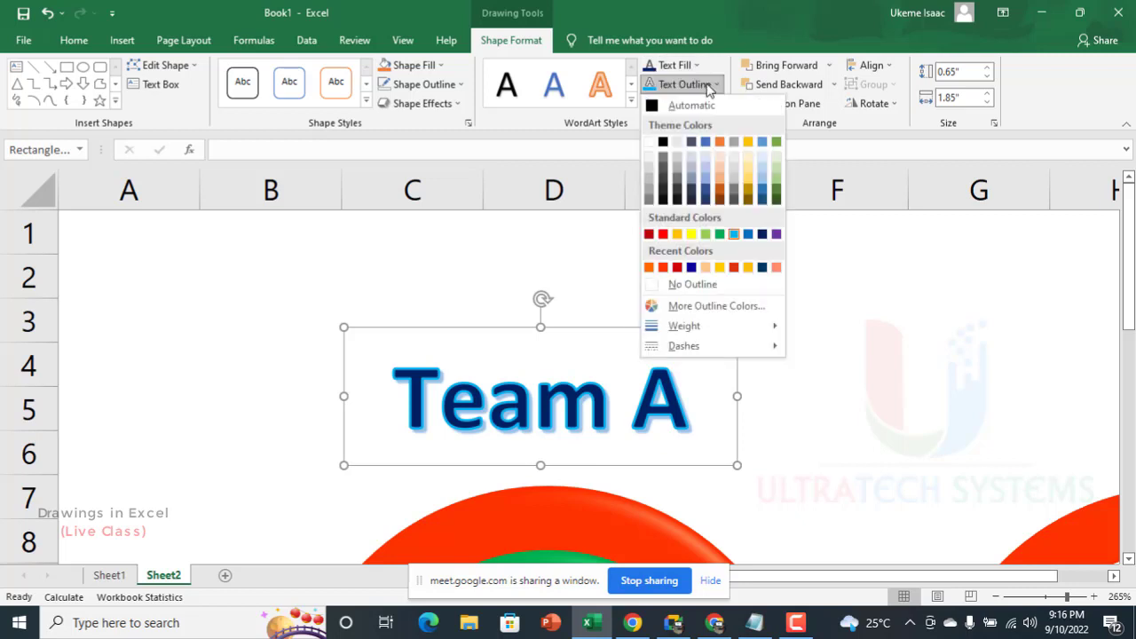
mouse_move(711, 326)
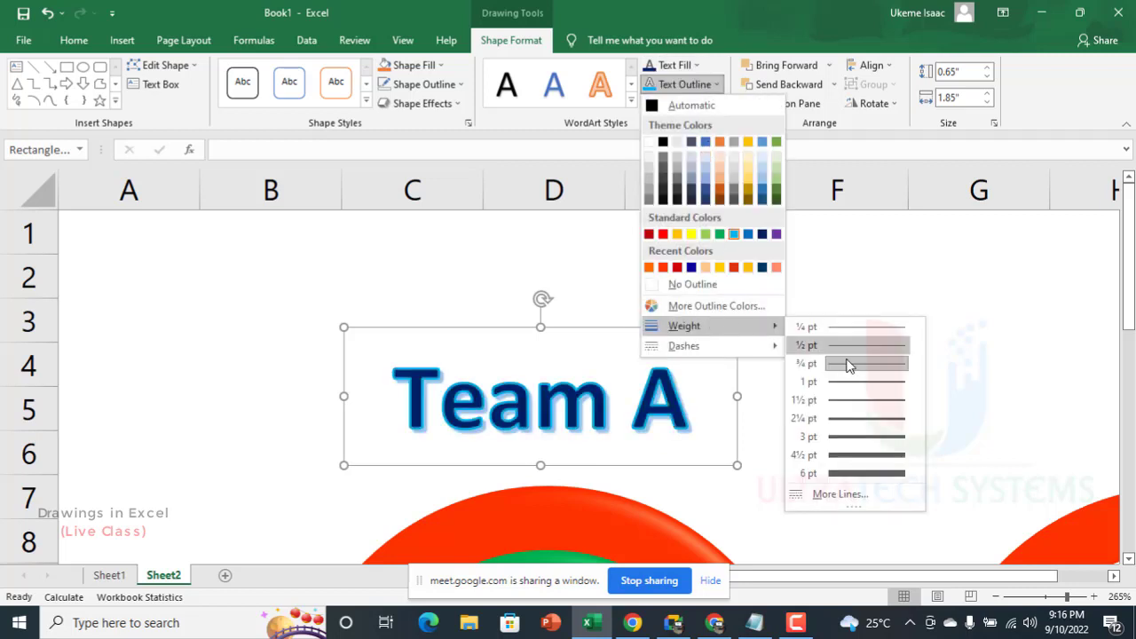
click(869, 328)
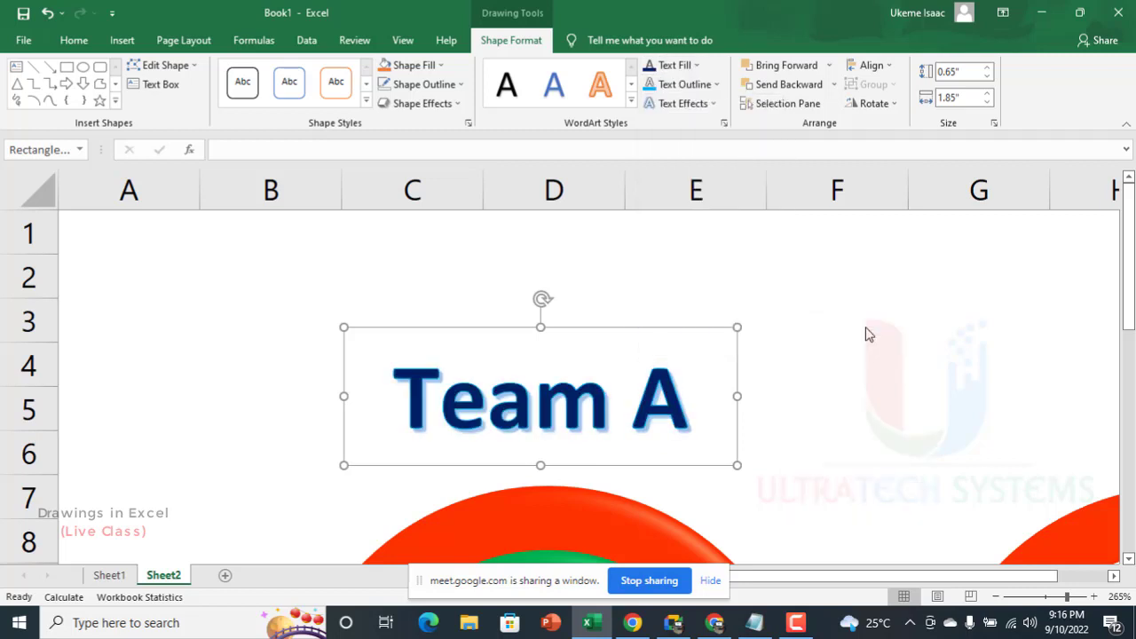
Step: Apply the Half Reflection: Touching text effect to the "Team A" title
click(693, 104)
mouse_move(724, 199)
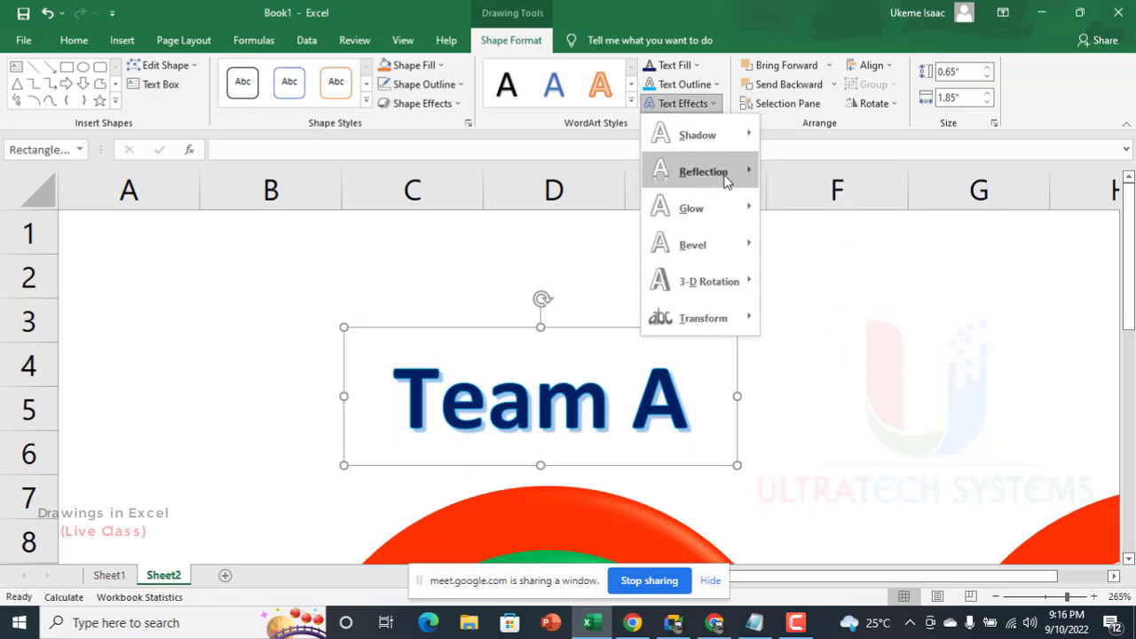
mouse_move(725, 177)
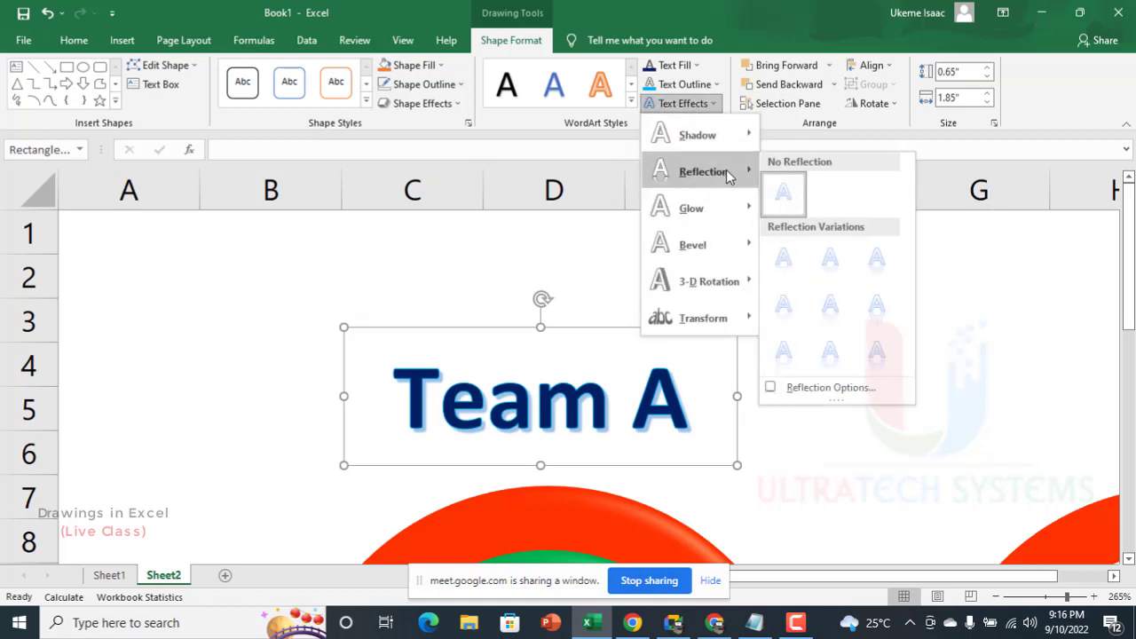
click(822, 262)
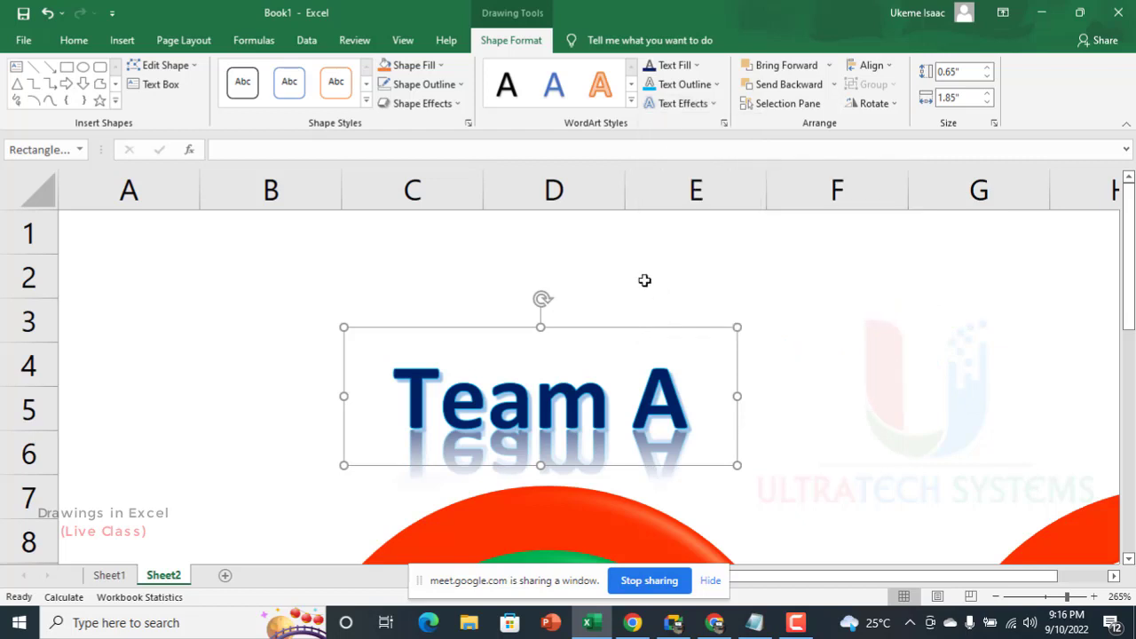
Step: Try another touching reflection variation on the "Team A" title and restore it to No Reflection
click(687, 103)
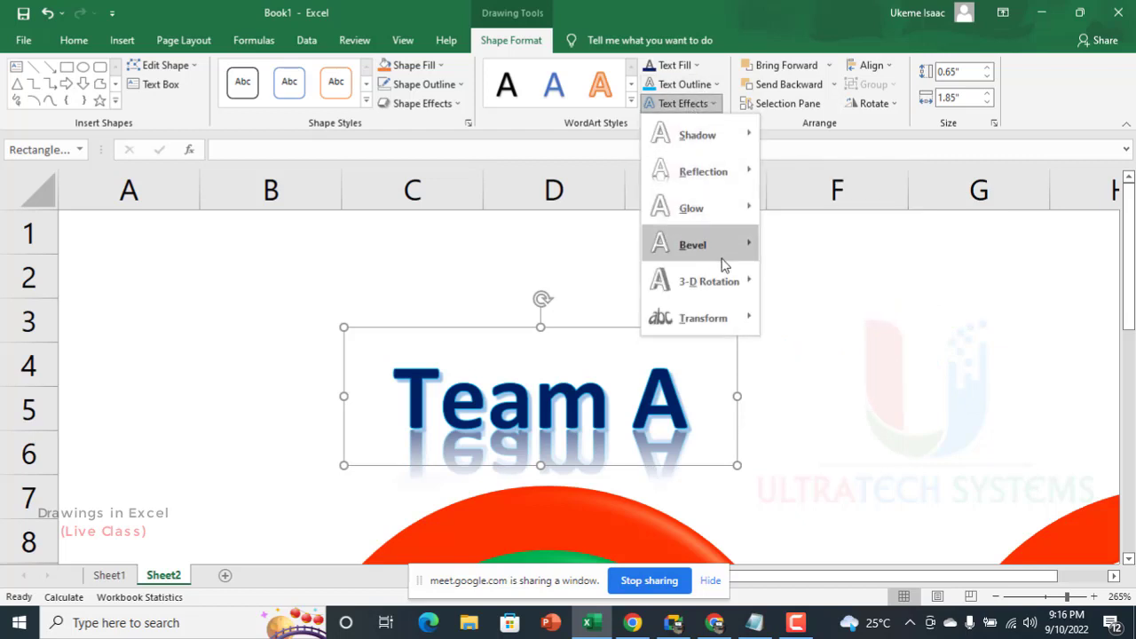
mouse_move(735, 181)
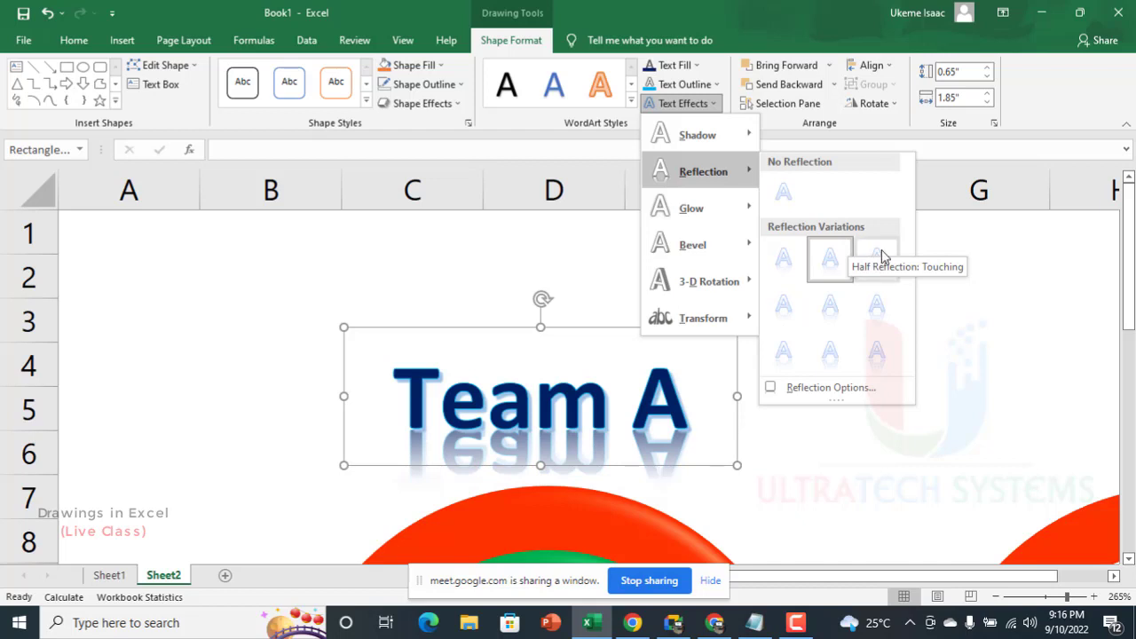
click(830, 257)
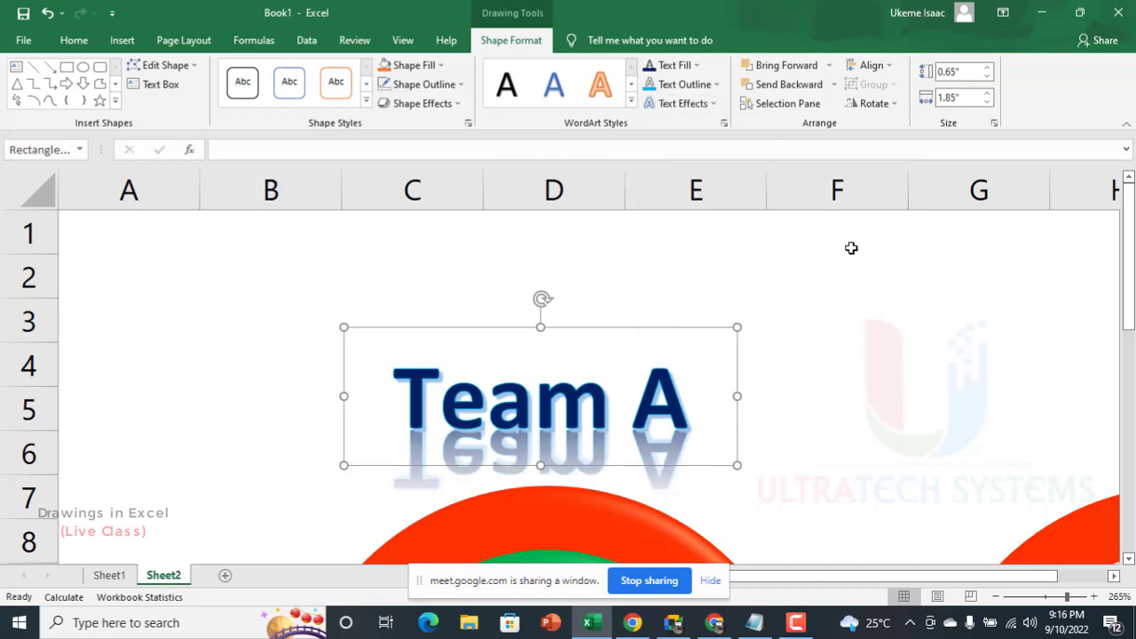
click(699, 103)
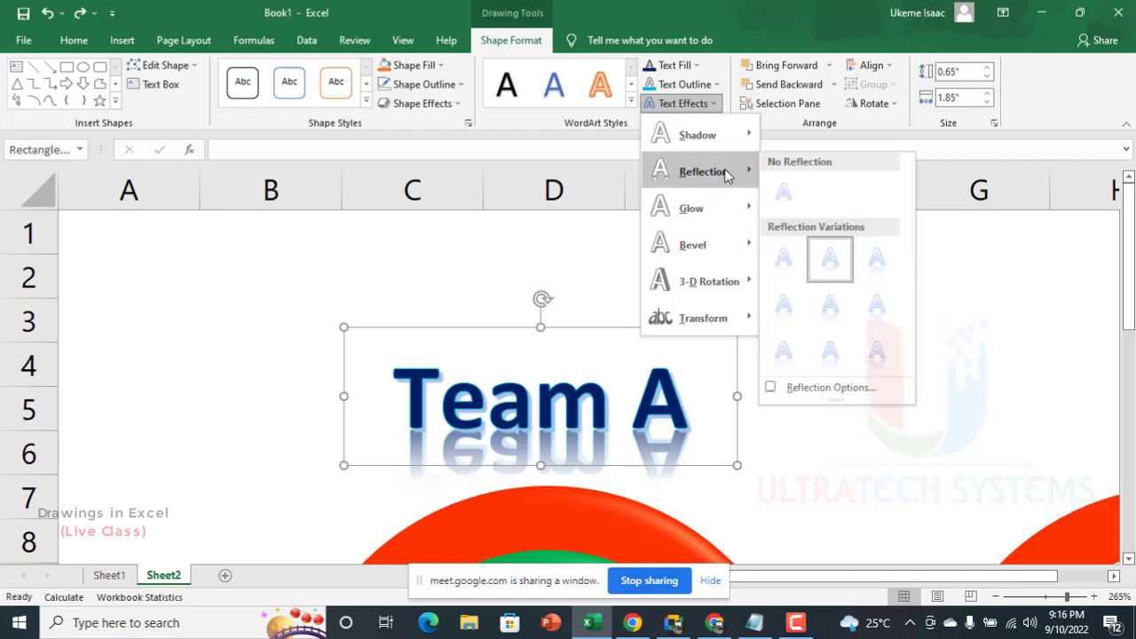
click(783, 192)
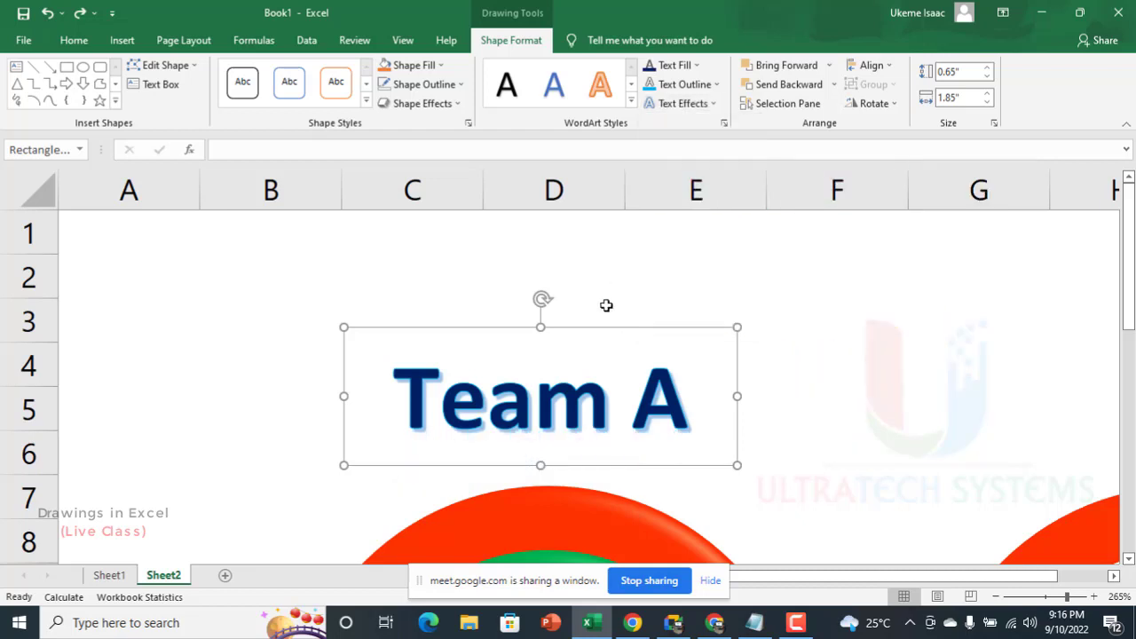
Step: Move the "Team A" title down to the first badge's upper edge and place a copy of it above the second badge
scroll(581, 327, down, 7)
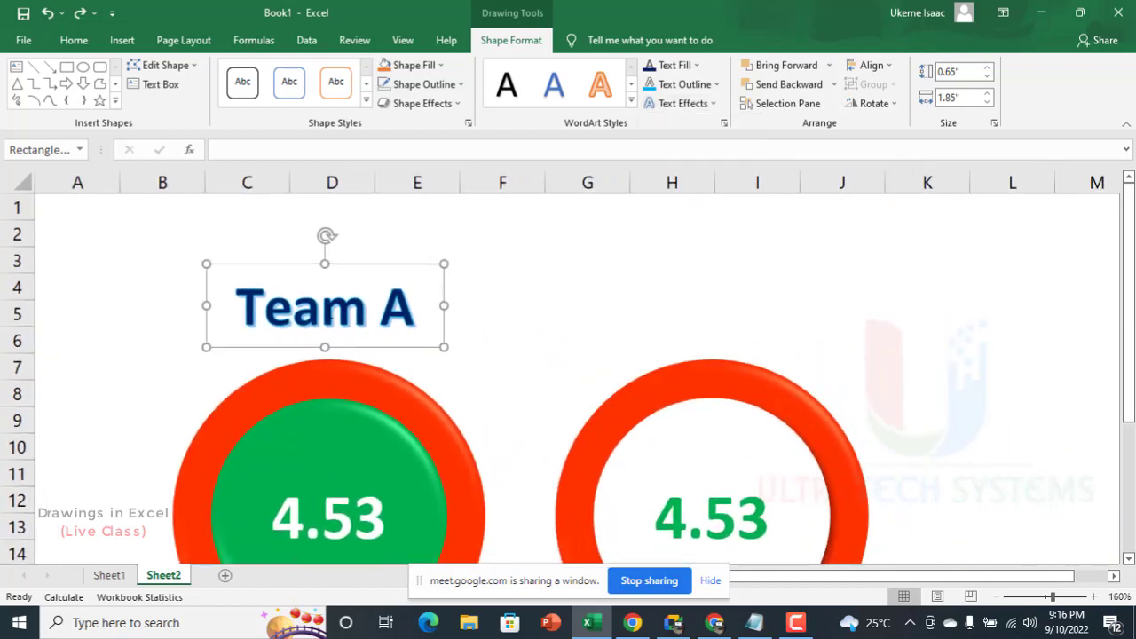
drag(337, 348, 327, 360)
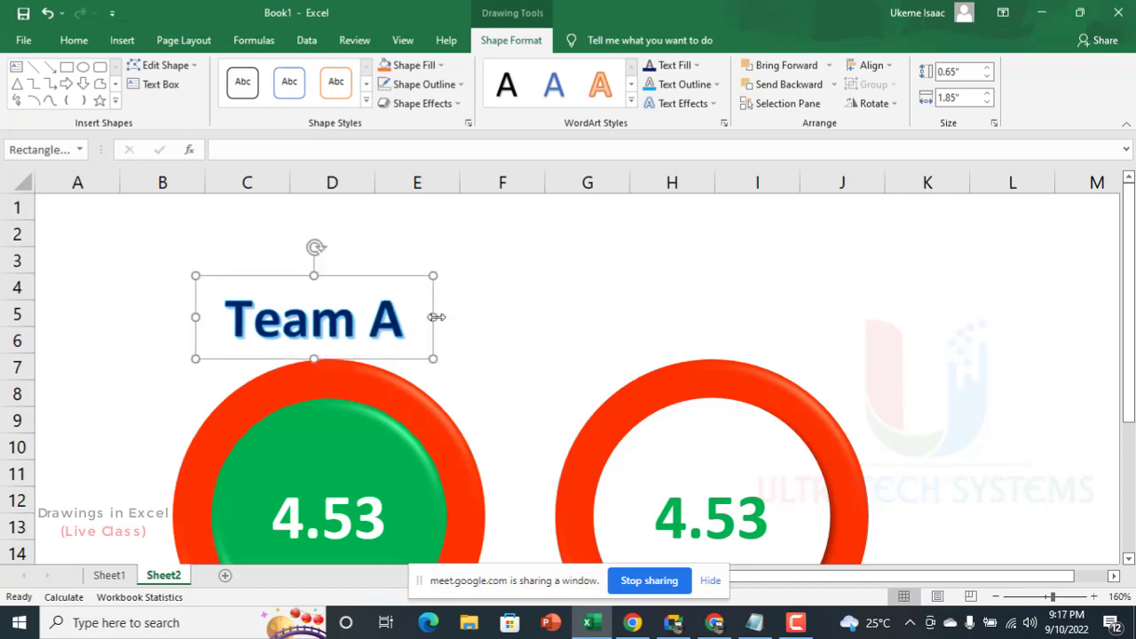
drag(390, 358, 761, 362)
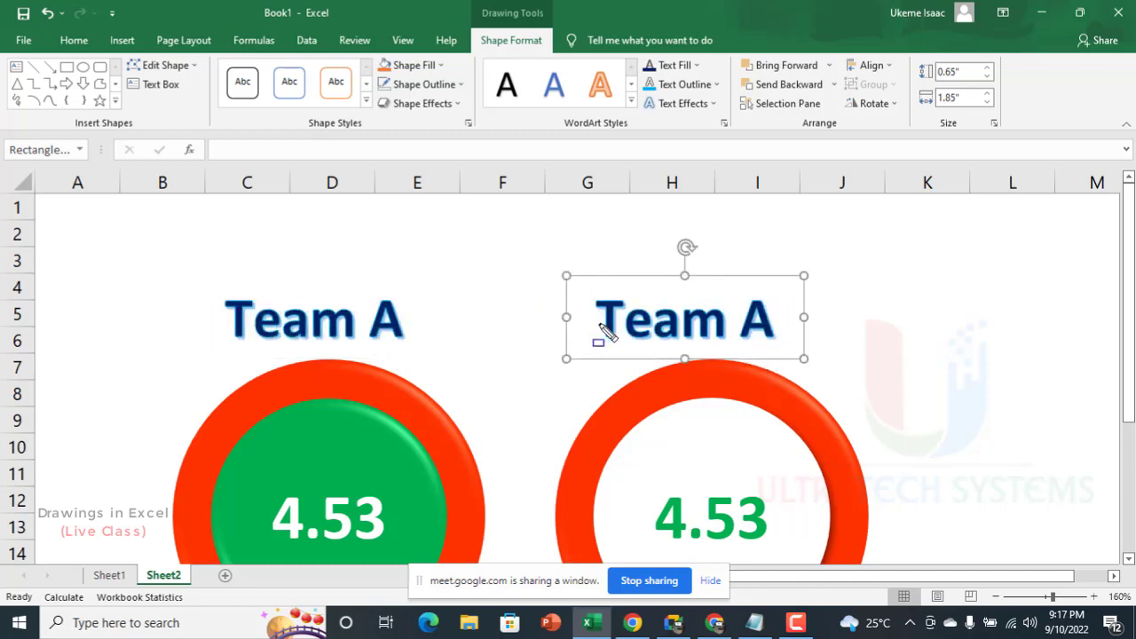
scroll(523, 338, down, 4)
scroll(480, 311, up, 3)
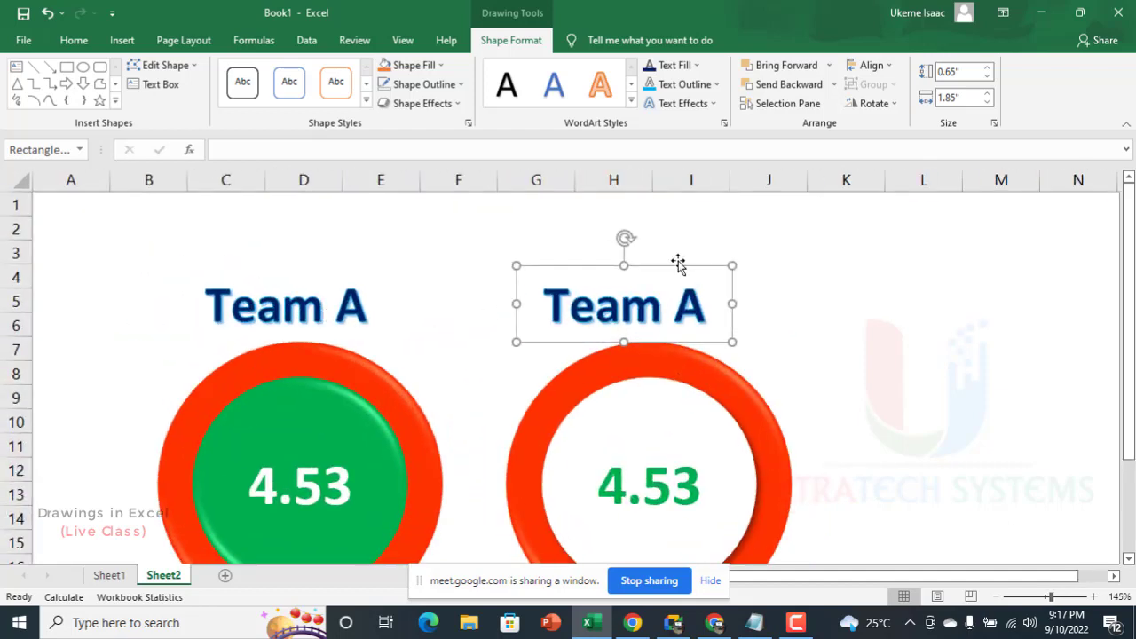
drag(665, 268, 687, 274)
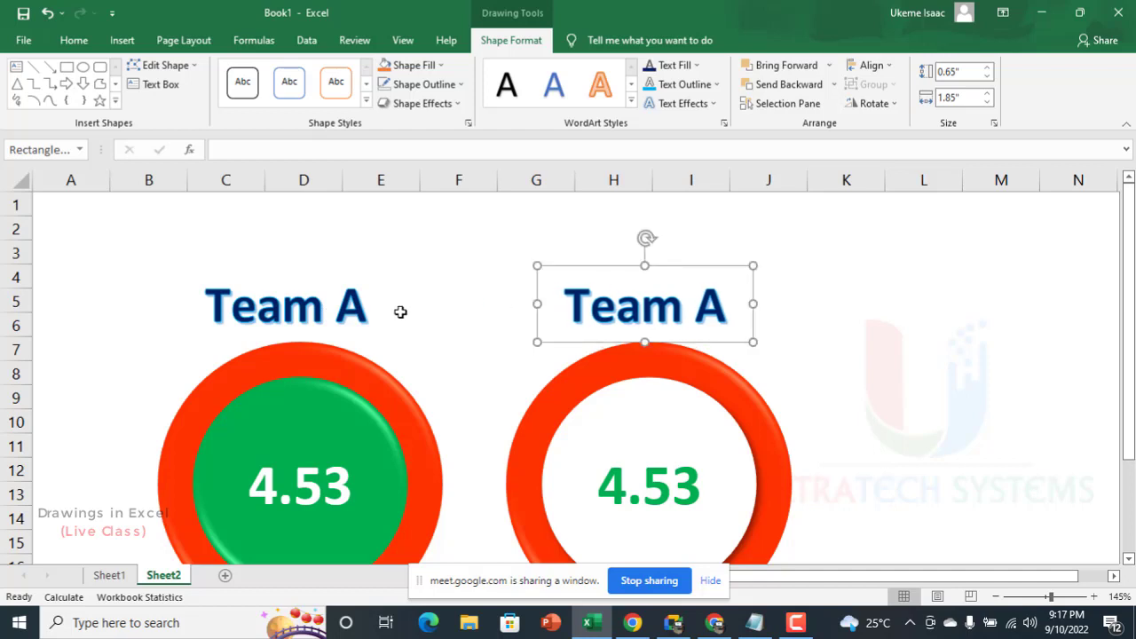
ctrl+click(329, 300)
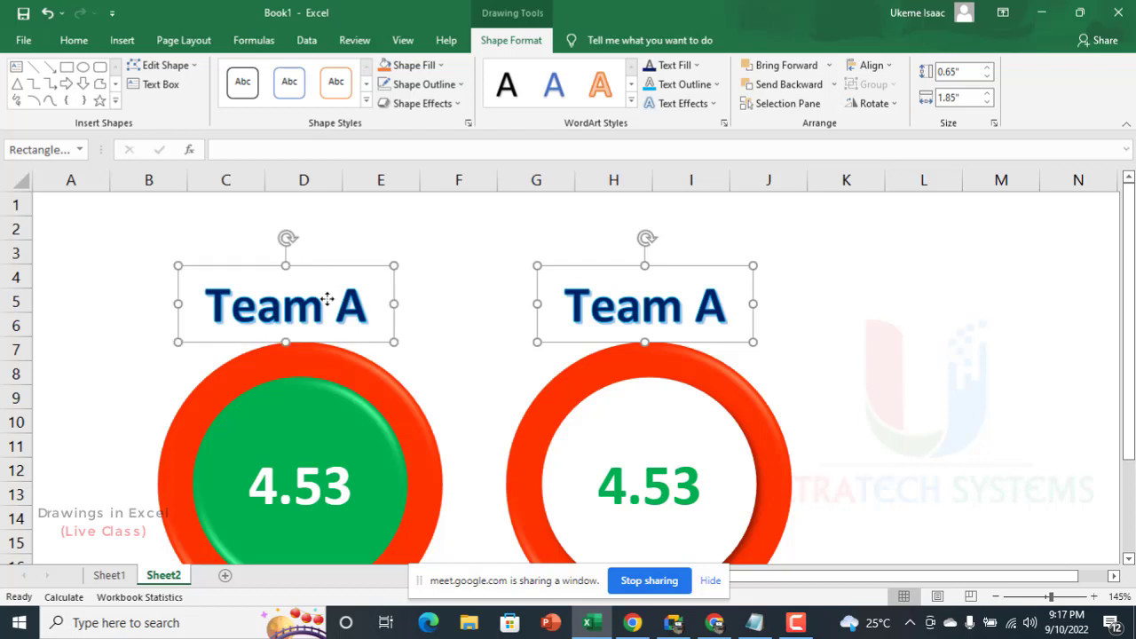
click(859, 252)
click(365, 312)
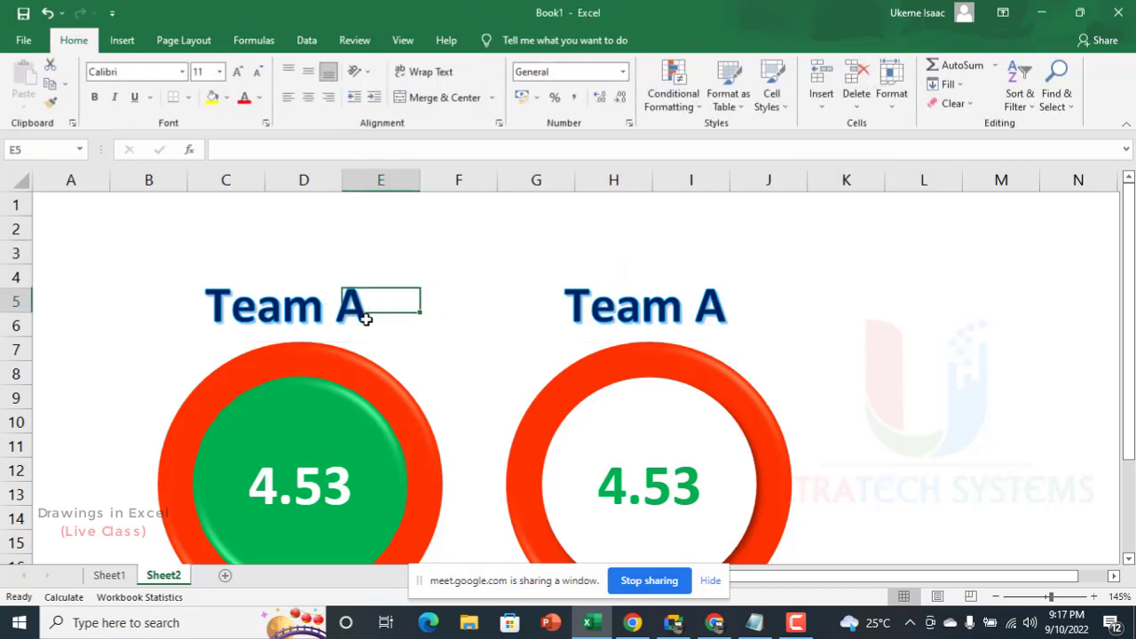
click(322, 315)
click(644, 302)
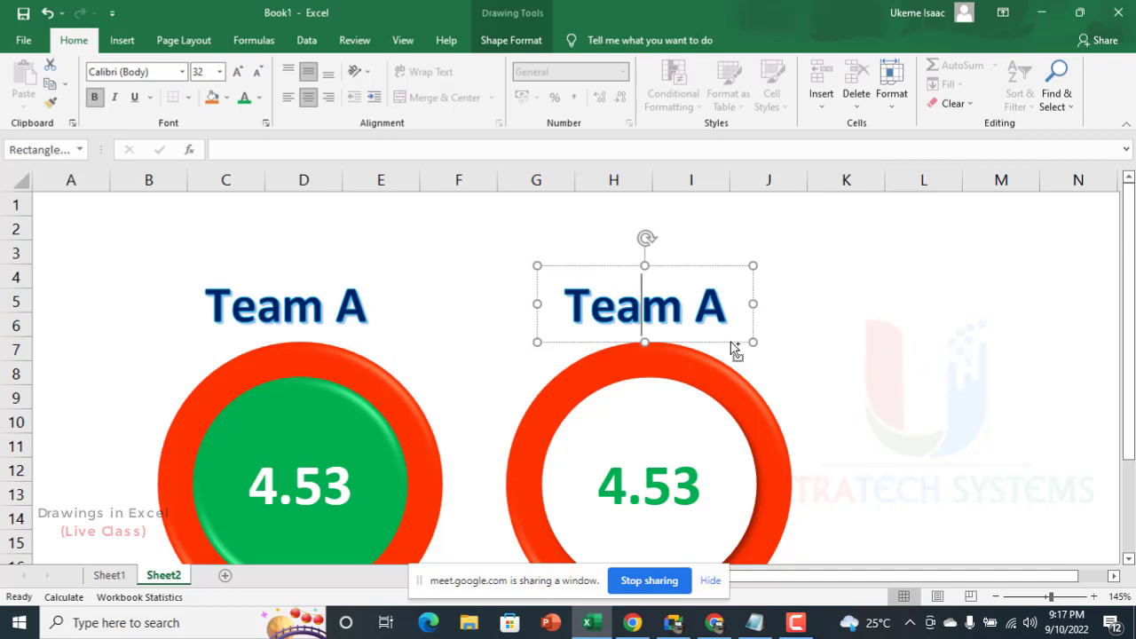
drag(743, 350, 1003, 342)
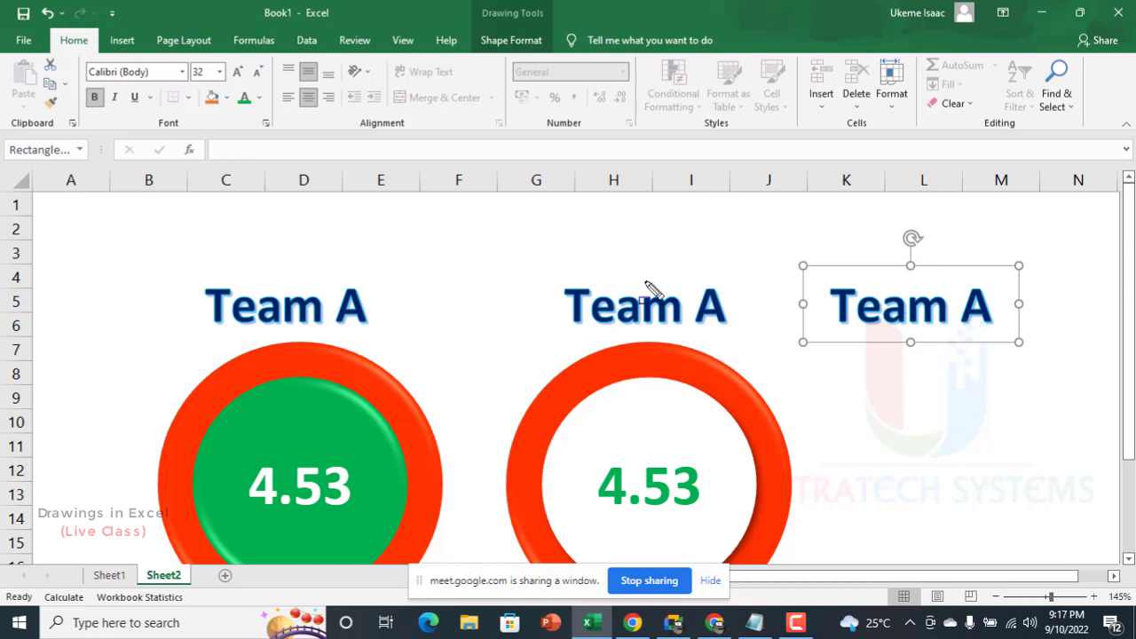
key(Delete)
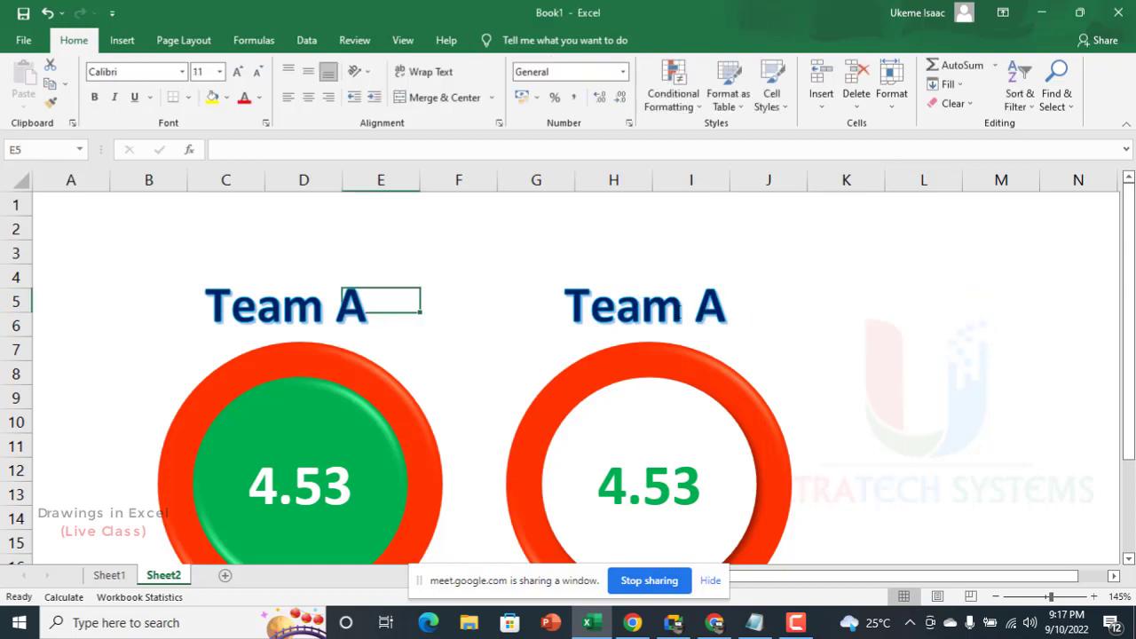
Step: Align the copied "Team A" title and the second badge to their common horizontal center
click(680, 310)
shift+click(654, 364)
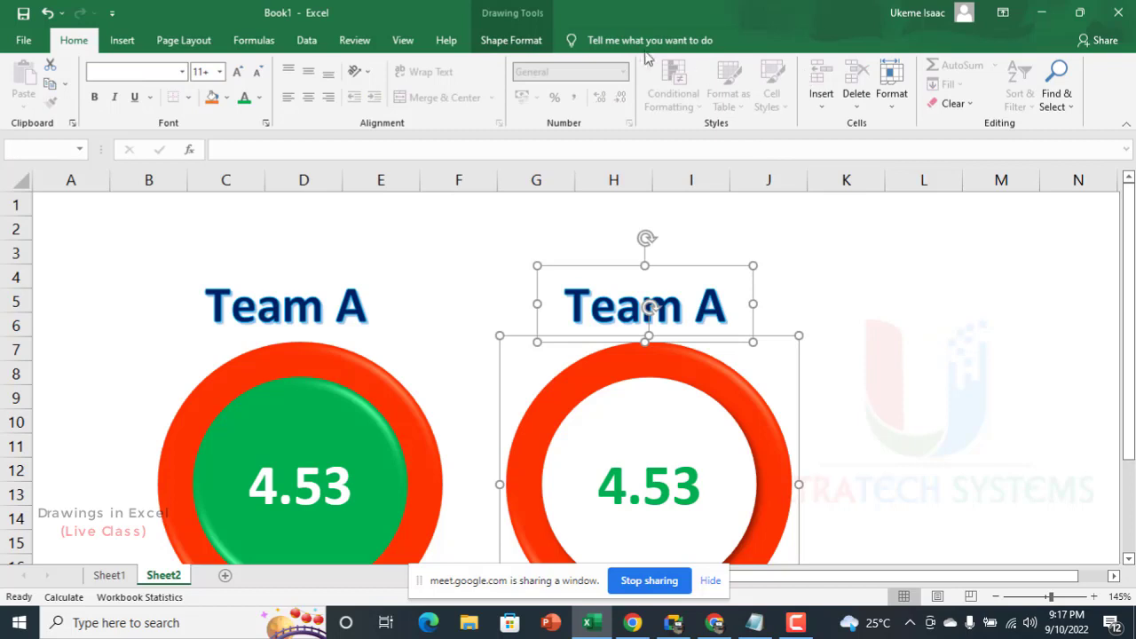
click(511, 40)
click(870, 65)
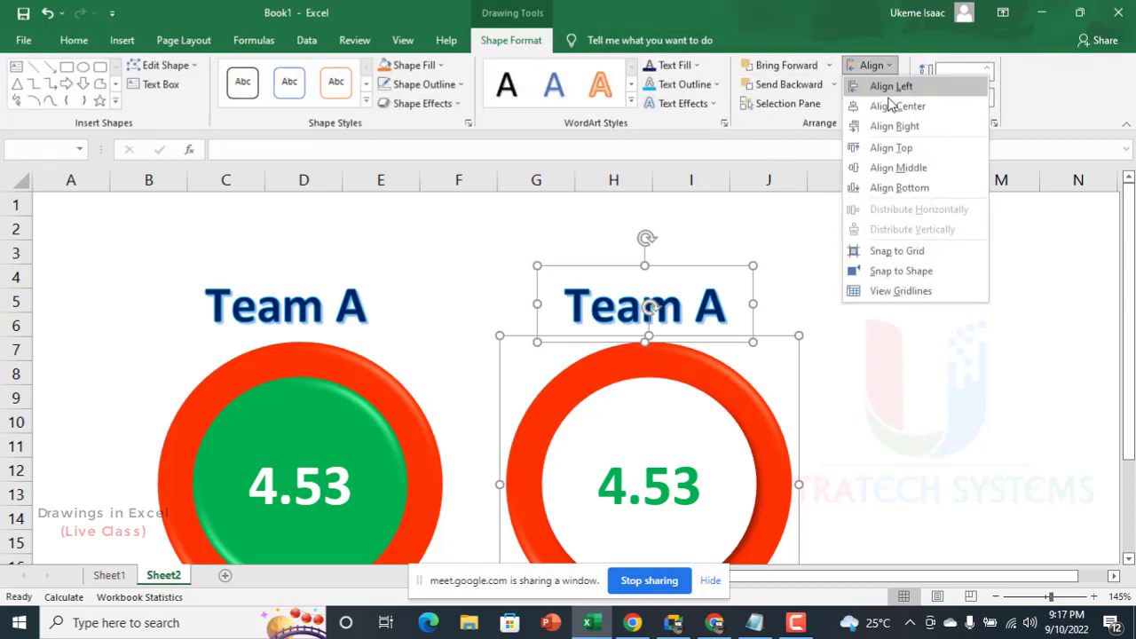
click(890, 105)
Step: Center-align the original "Team A" title with the first badge below it
click(229, 306)
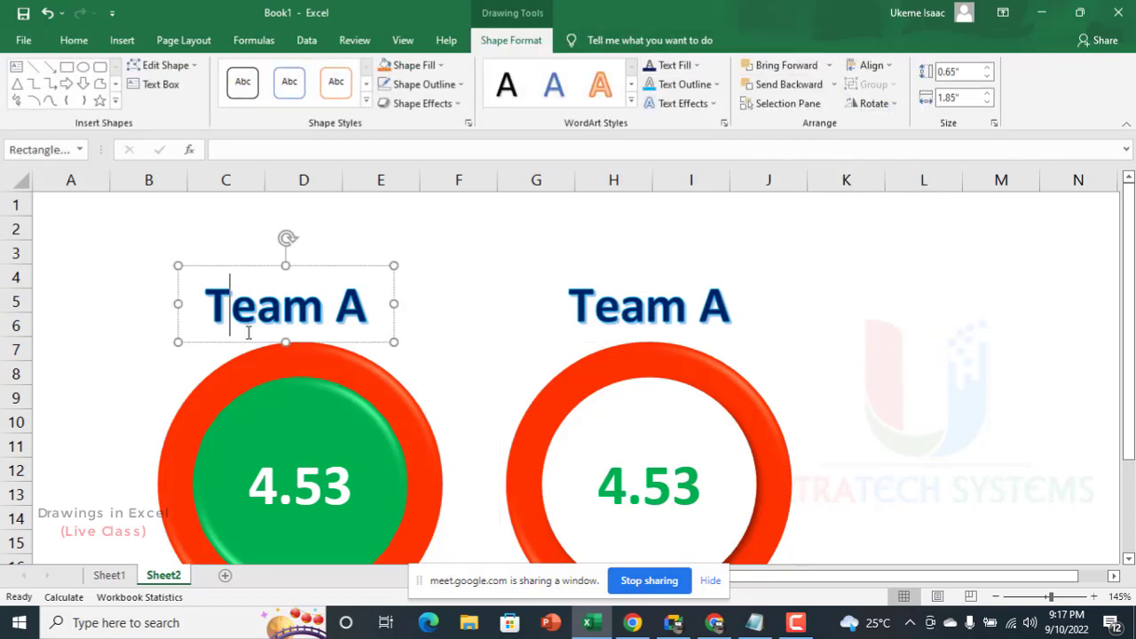
shift+click(300, 382)
click(870, 65)
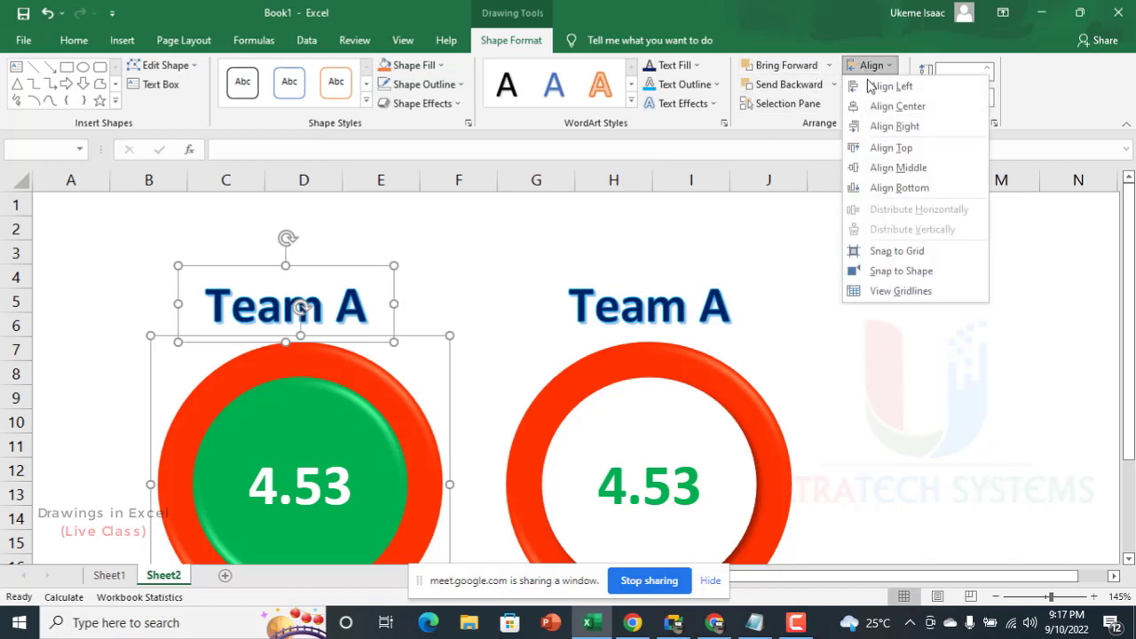
click(881, 106)
click(552, 252)
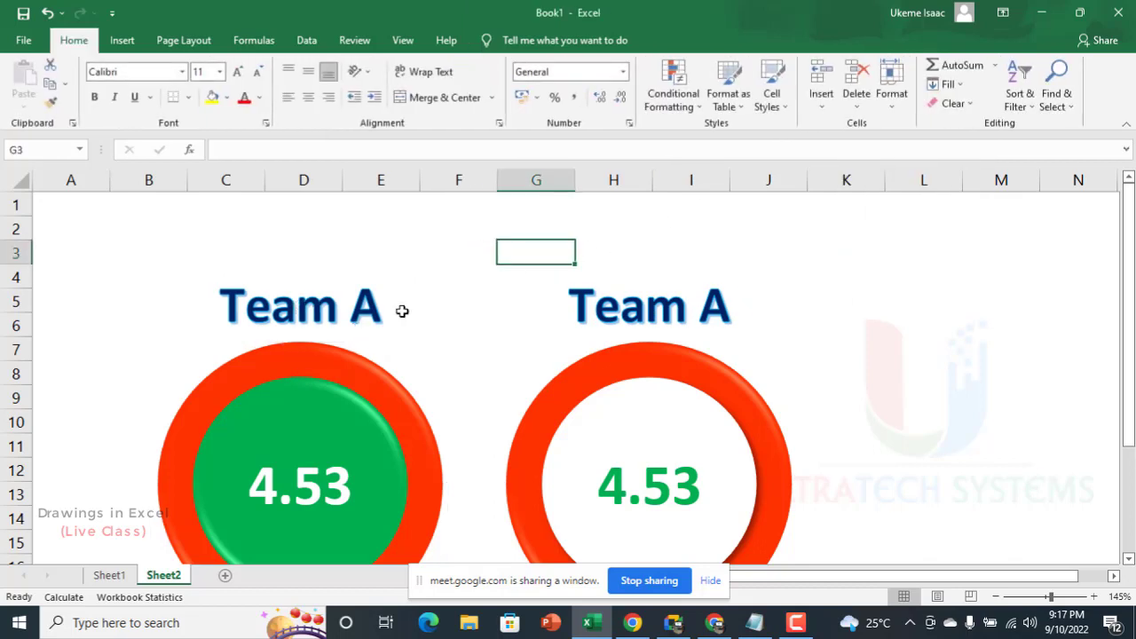
Step: Re-enter the link of the second badge's number as =Sheet1!B14, picking the Team B total on Sheet1
scroll(402, 310, down, 4)
scroll(236, 308, up, 2)
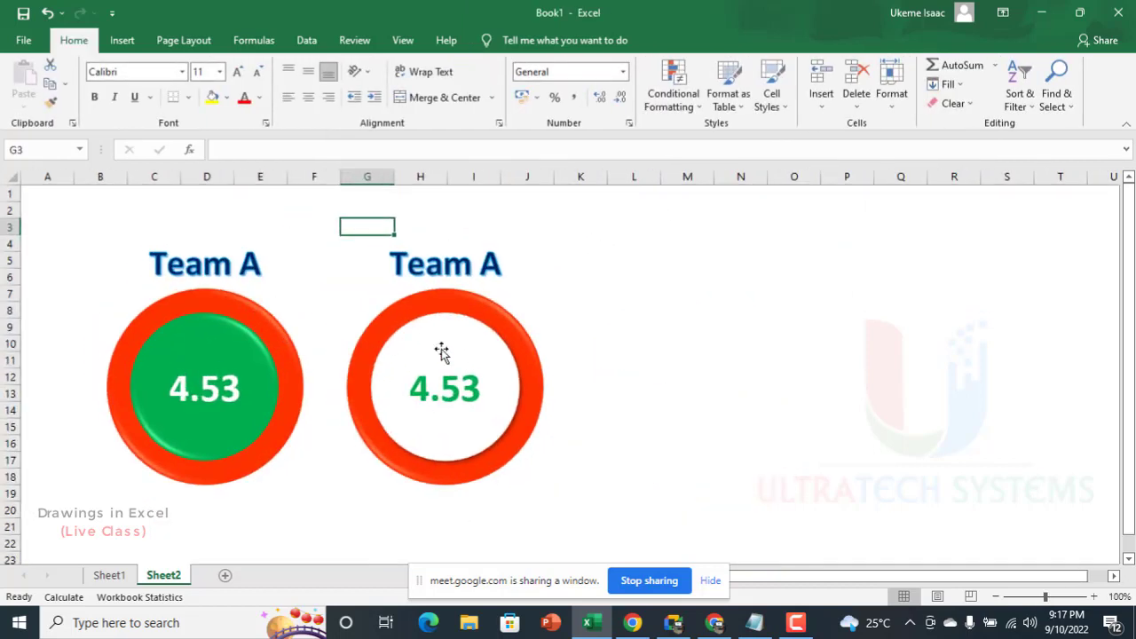
click(453, 384)
click(449, 397)
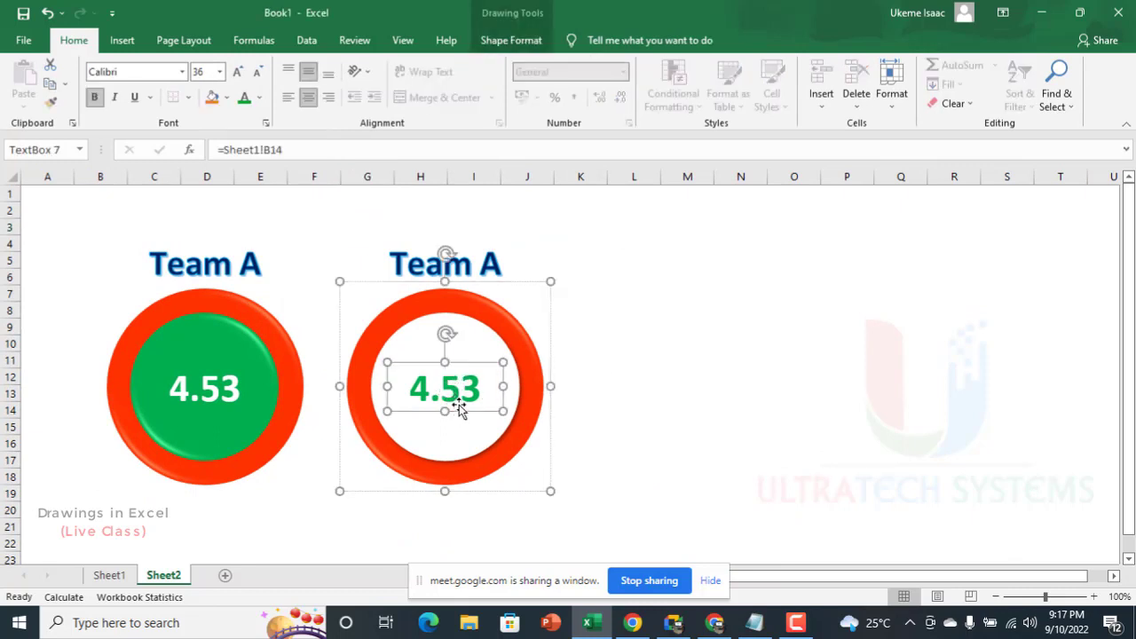
drag(300, 149, 183, 149)
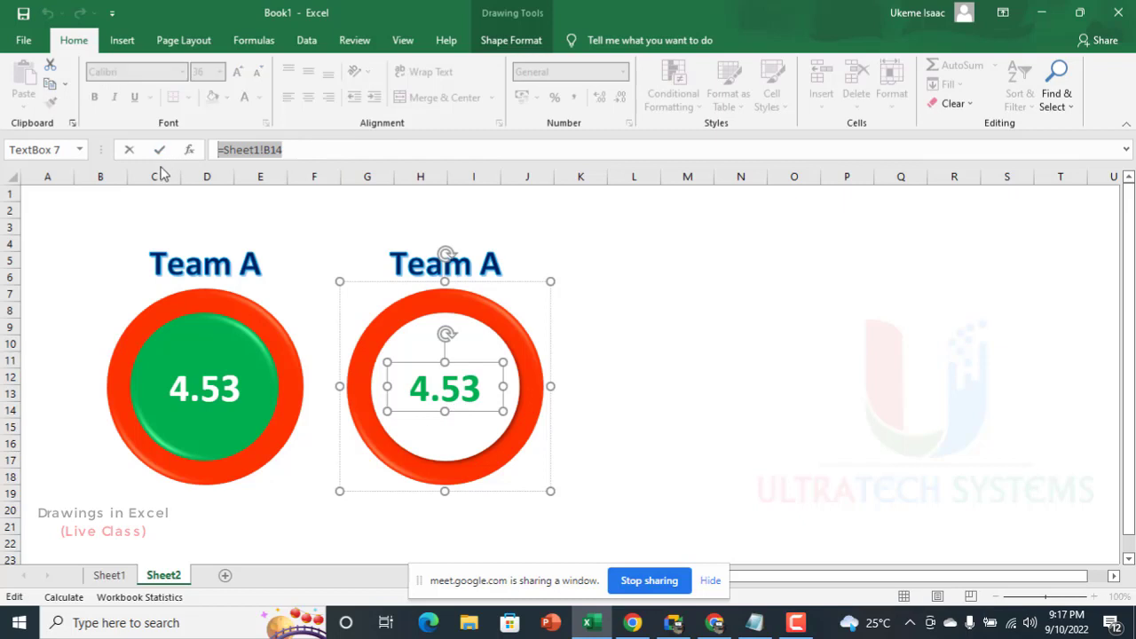
text(=)
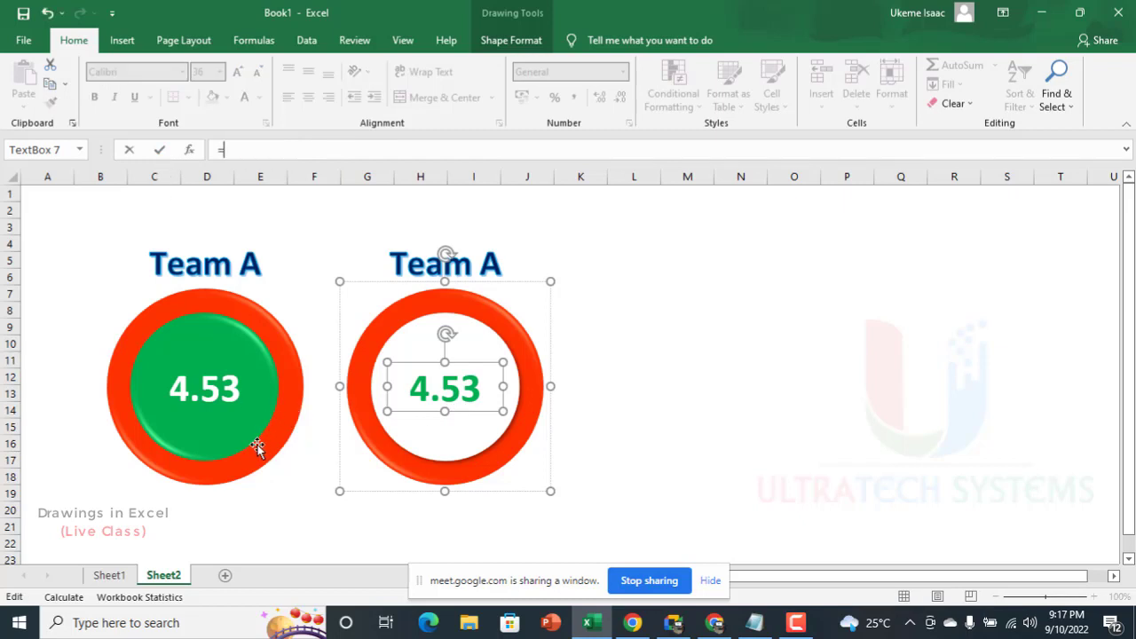
click(110, 577)
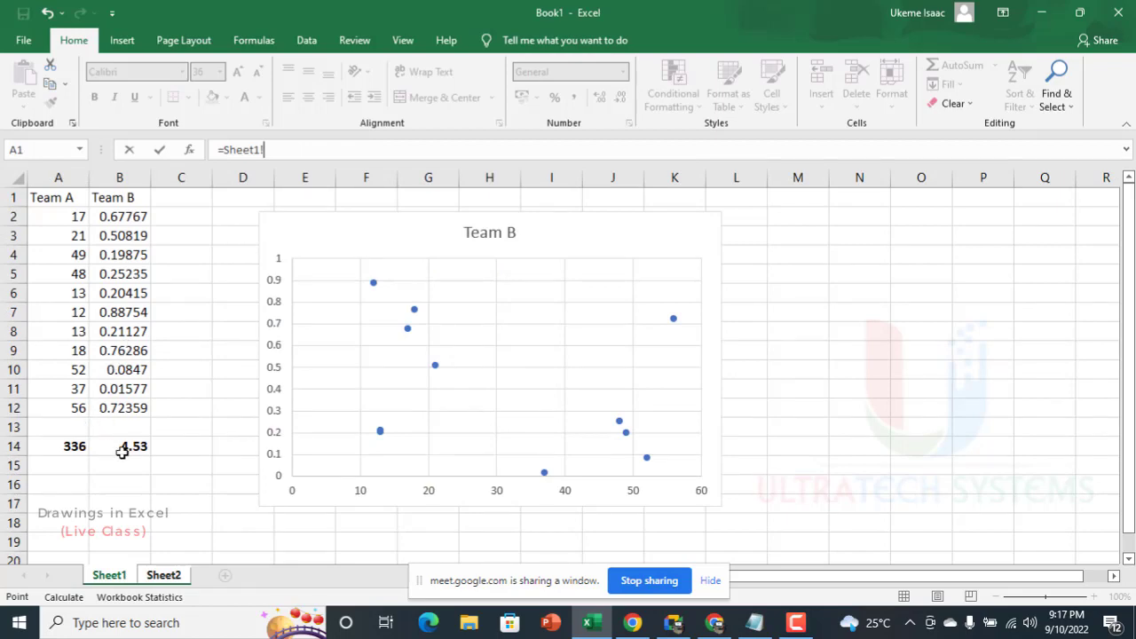
click(134, 447)
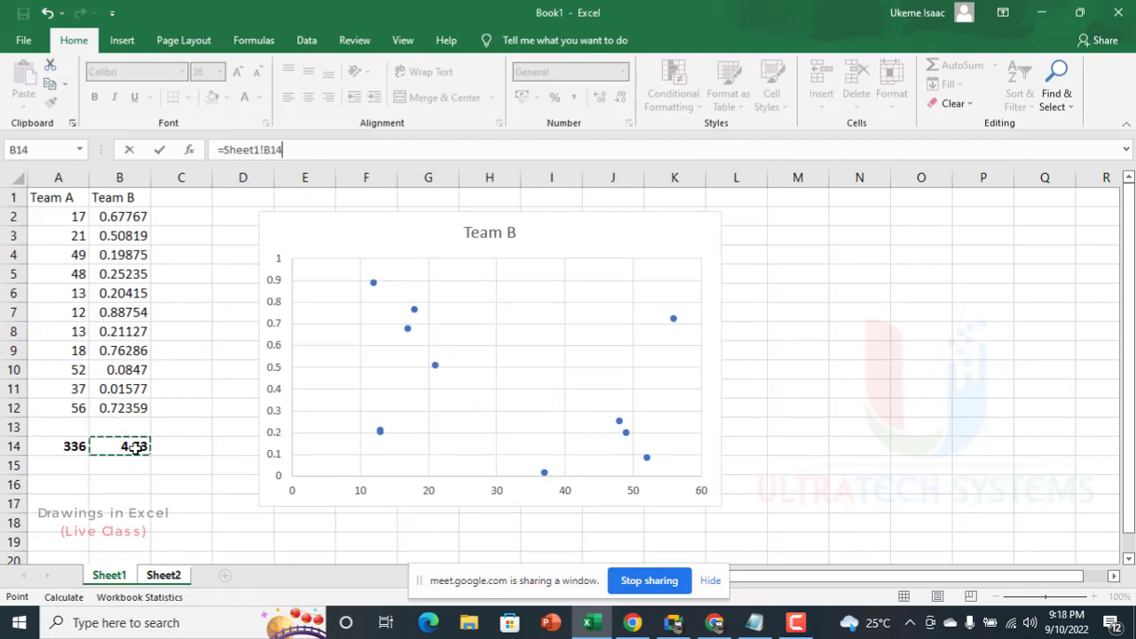
key(Return)
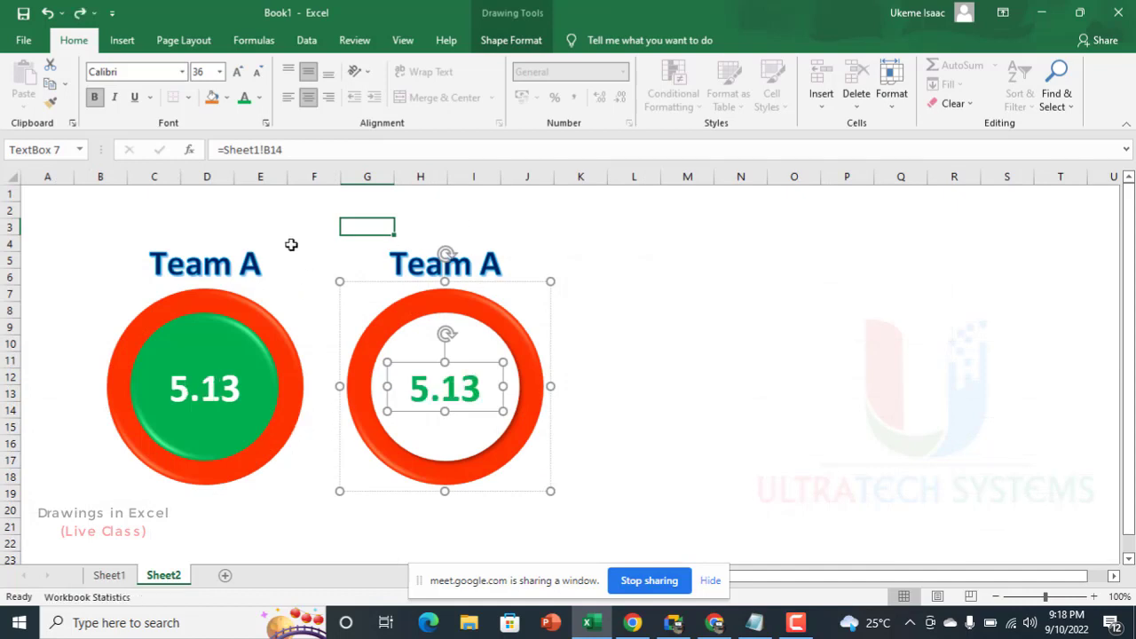
Step: Change the title above the second badge to "Team B"
click(218, 385)
click(222, 382)
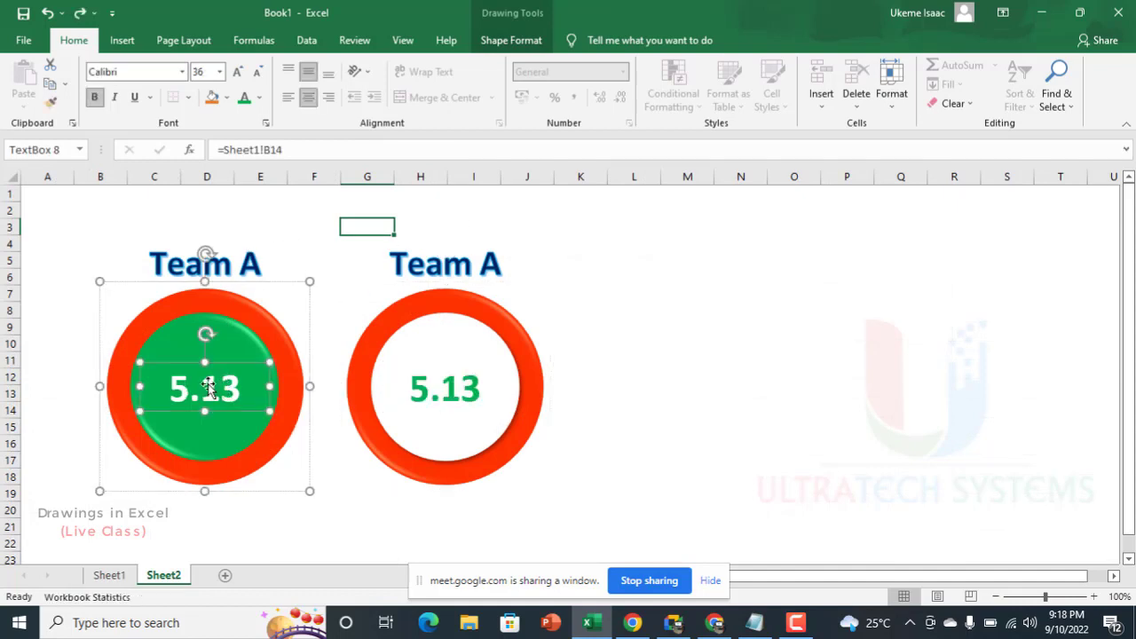
click(450, 259)
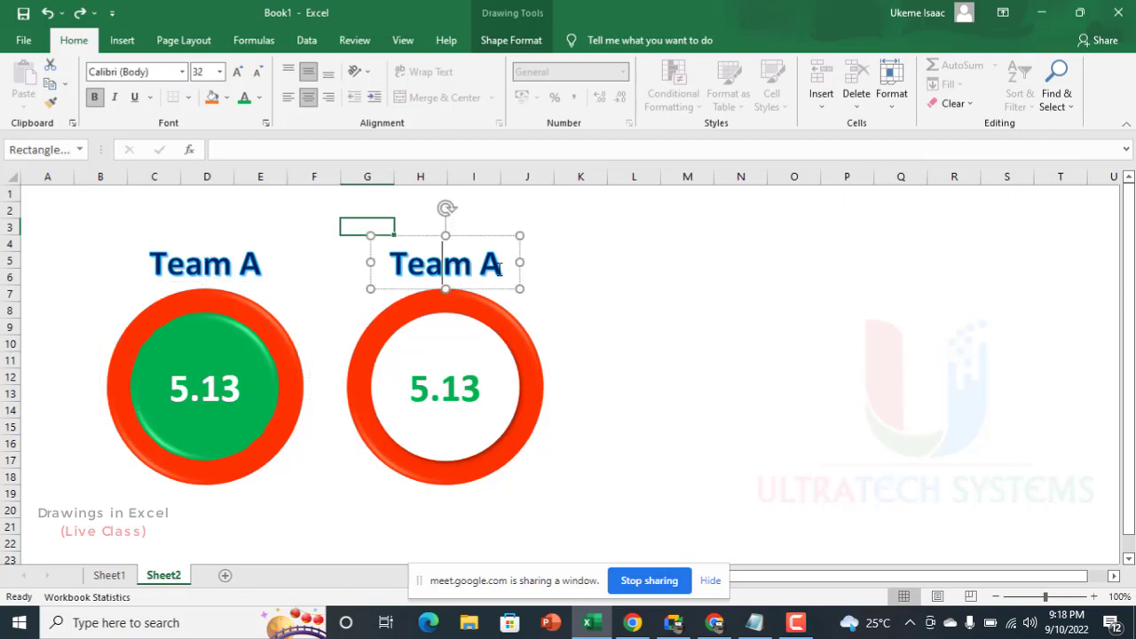
drag(502, 266, 484, 271)
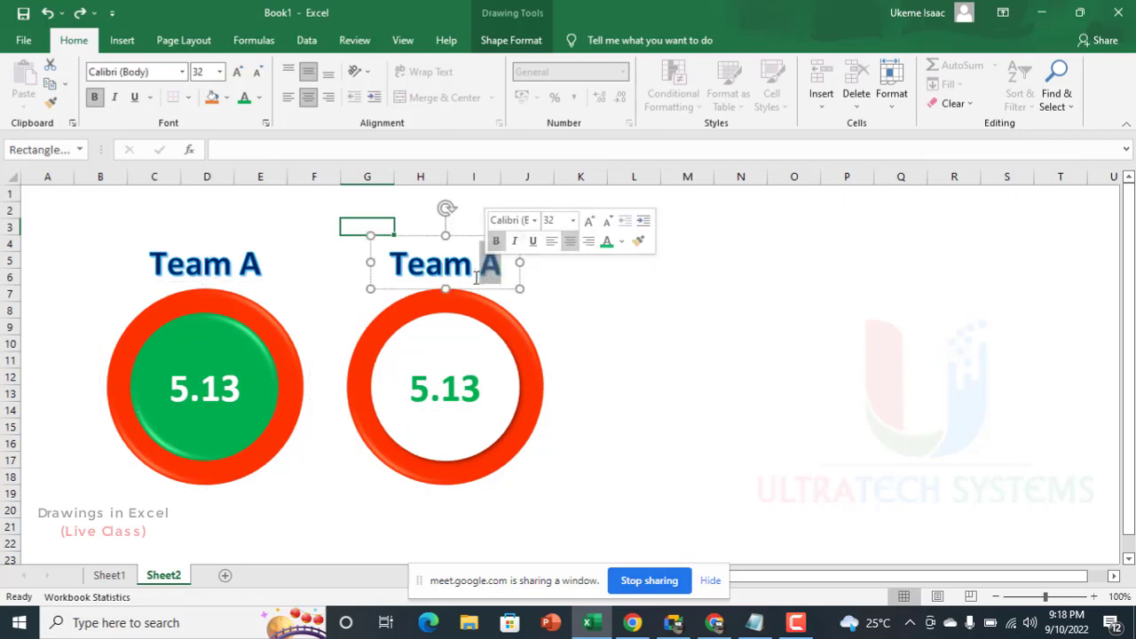
text(B)
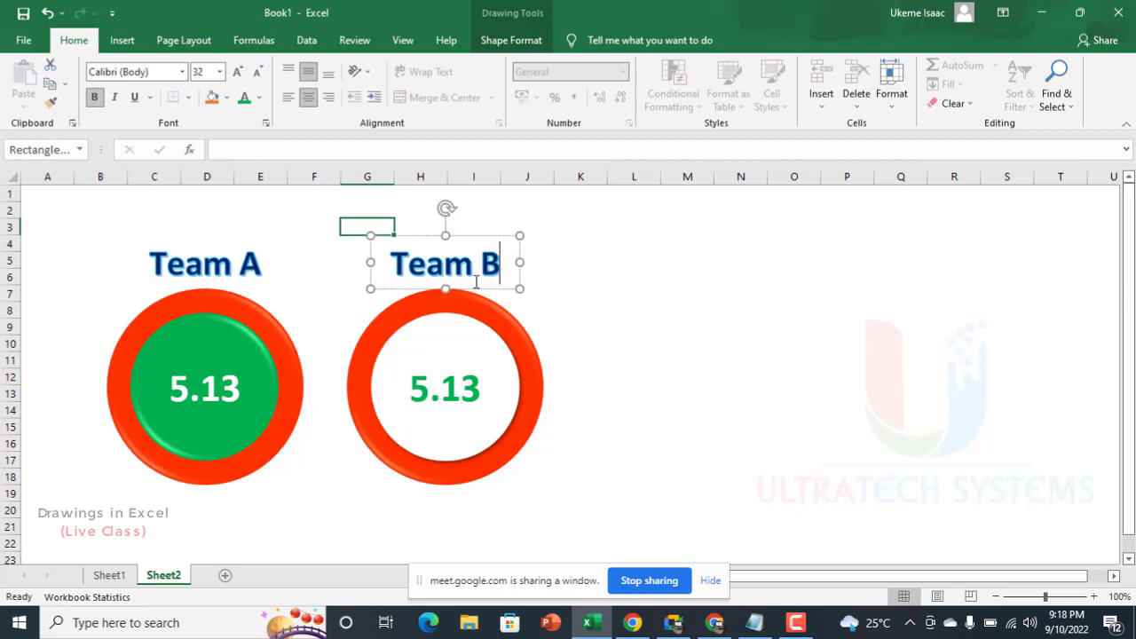
click(239, 263)
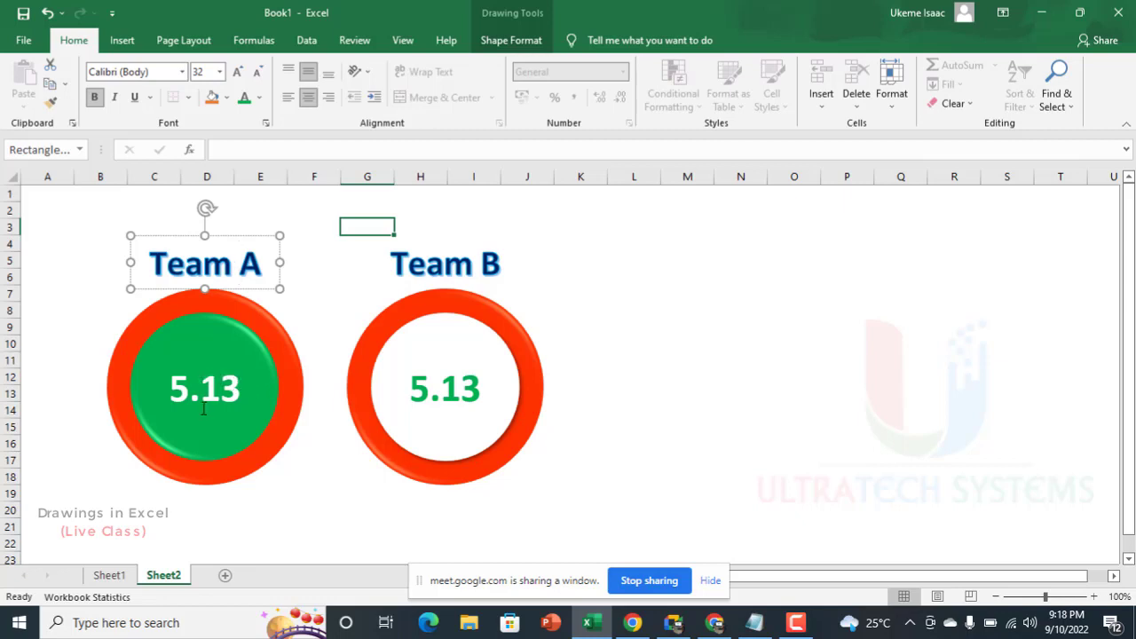
Step: Ungroup the badge below the "Team A" title and clear the selection
click(275, 452)
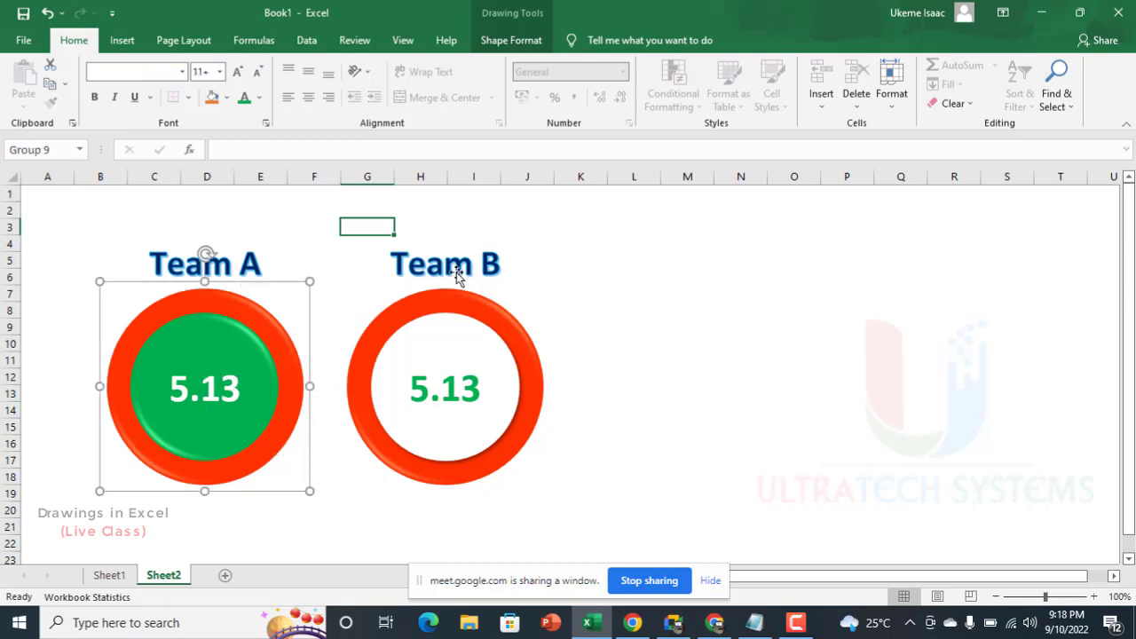
click(510, 40)
click(874, 84)
click(888, 145)
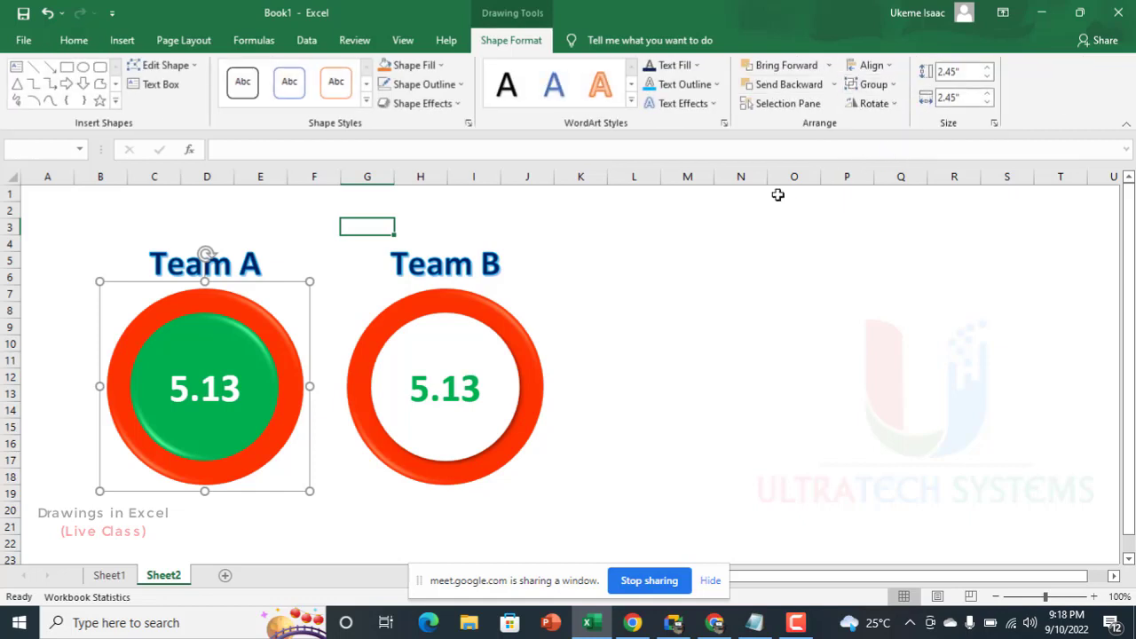
click(742, 227)
Step: Relink the number in the Team A badge to =Sheet1!A14, picking the Team A total on Sheet1
click(218, 385)
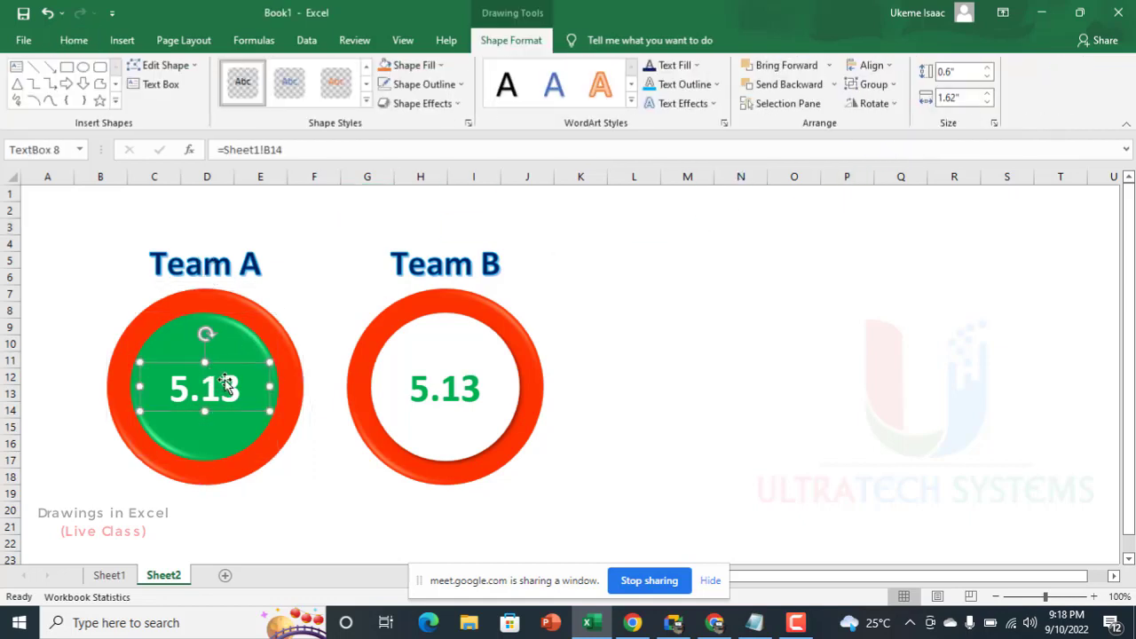
click(307, 153)
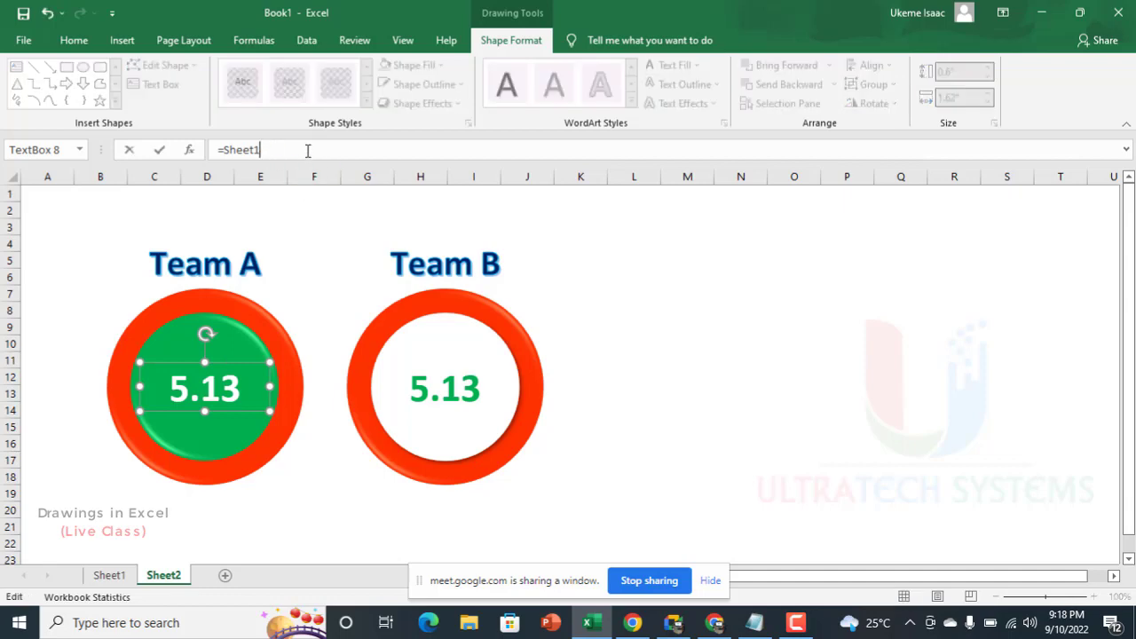
key(BackSpace)
key(BackSpace)
key(BackSpace)
key(BackSpace)
key(BackSpace)
key(BackSpace)
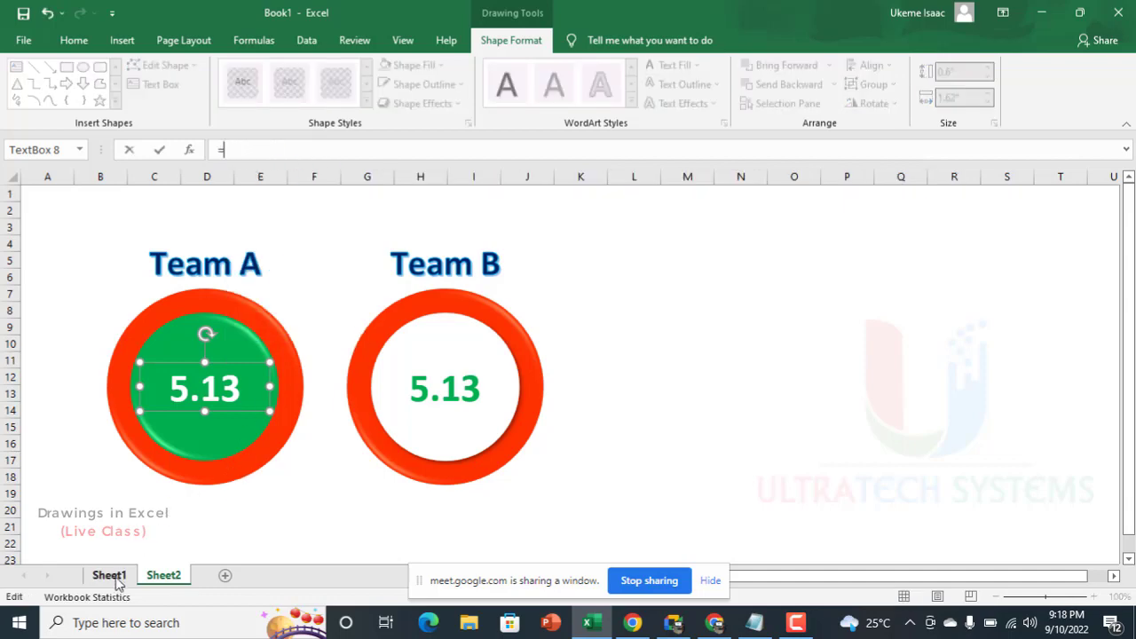
click(109, 575)
click(75, 446)
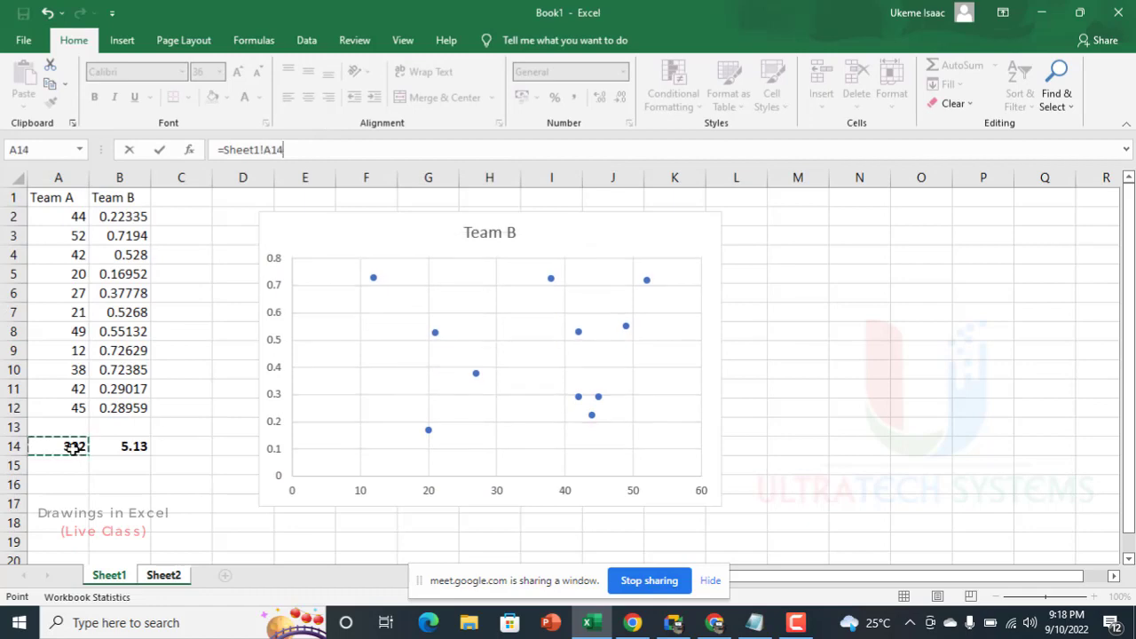
key(Return)
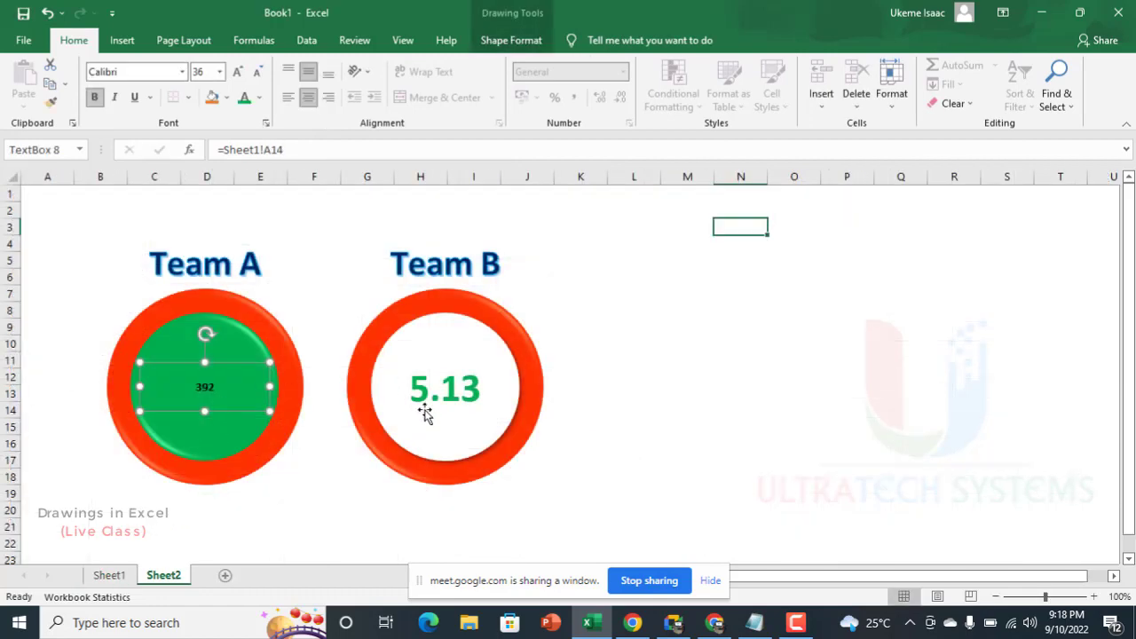
Step: Ungroup the badge below the "Team B" title and clear the selection
click(457, 382)
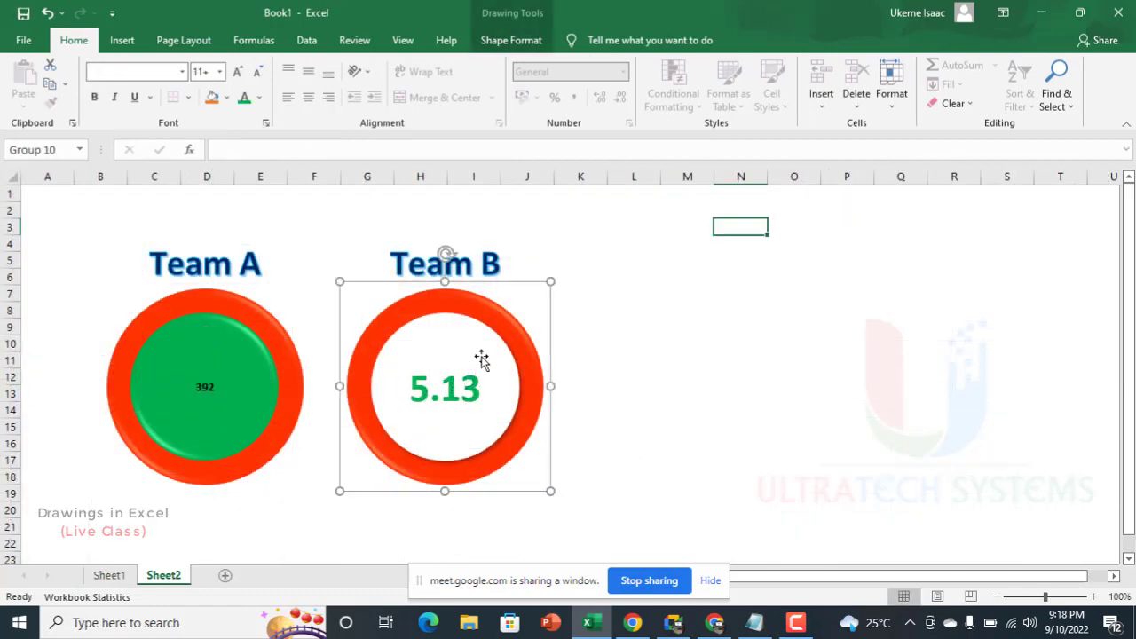
click(511, 39)
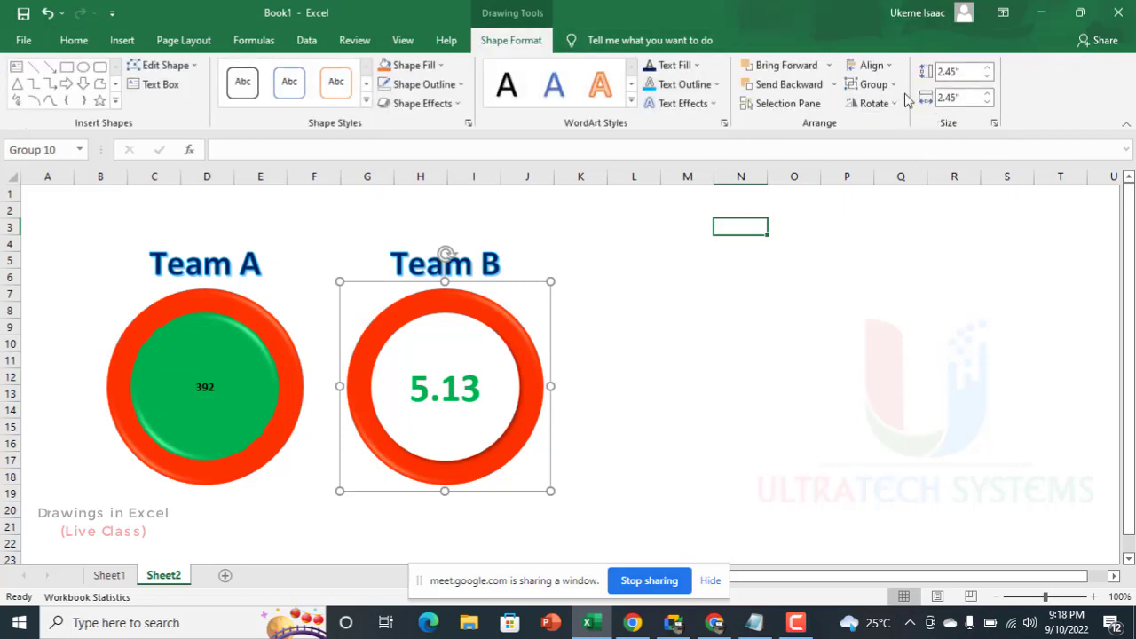
click(870, 84)
click(889, 143)
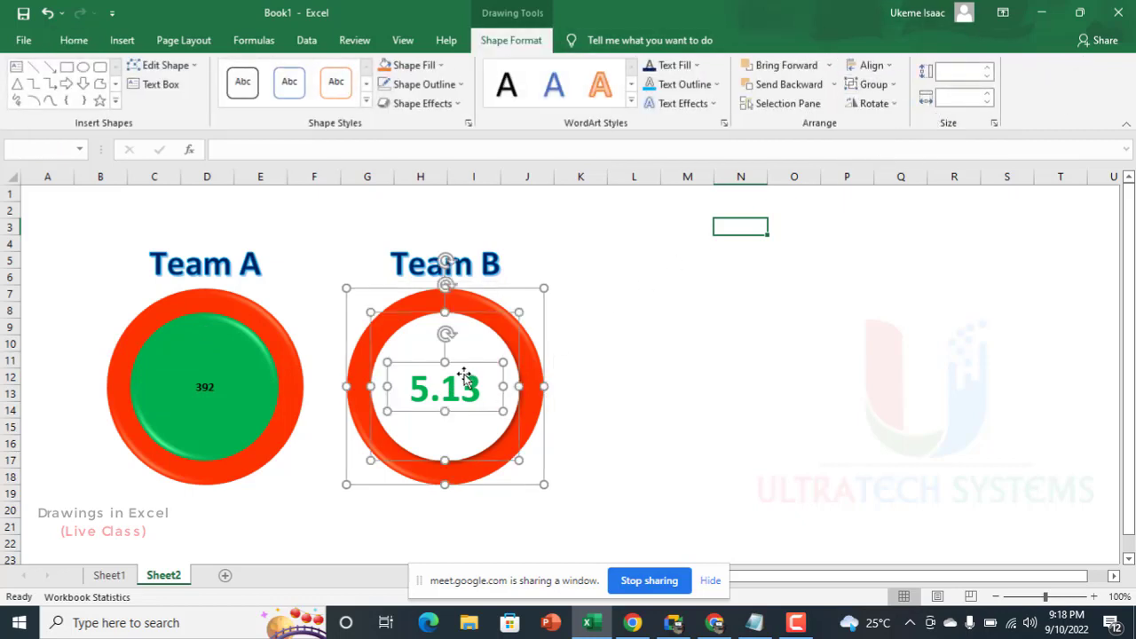
click(636, 374)
Step: Copy the Team B number's formatting onto the Team A number with Format Painter and set its font color to white
click(468, 373)
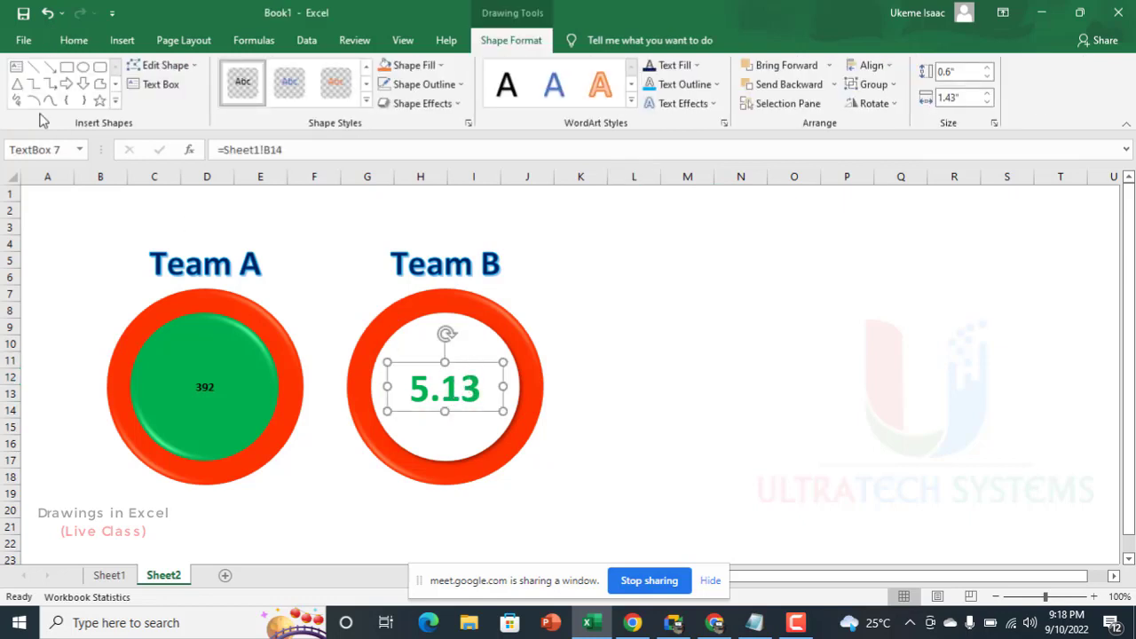
click(74, 41)
click(50, 103)
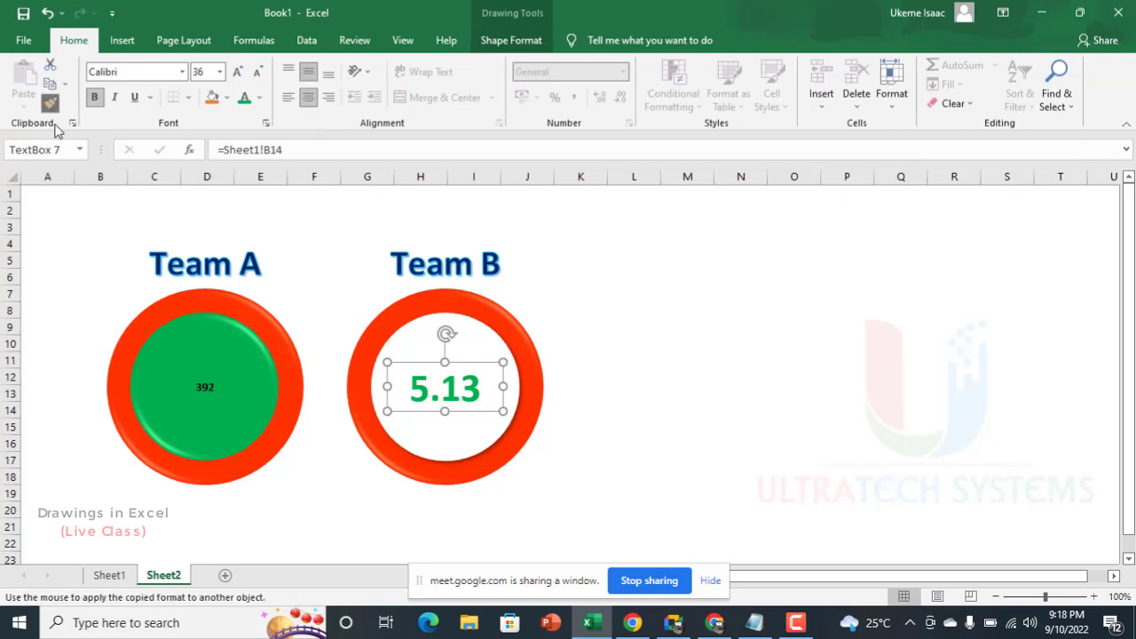
click(200, 390)
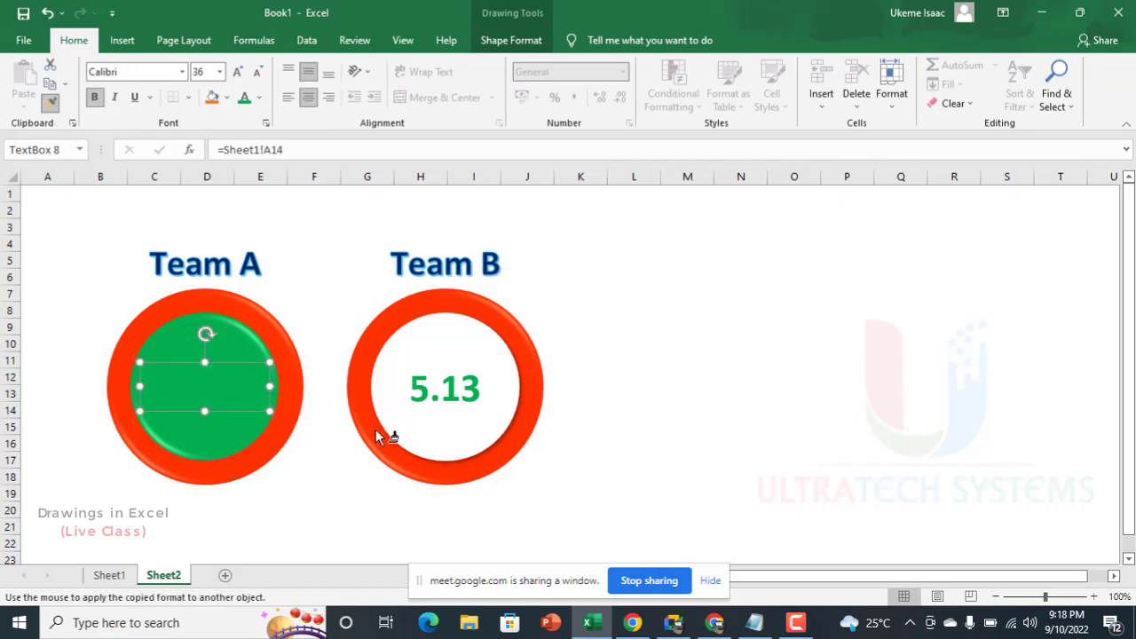
click(259, 98)
click(244, 157)
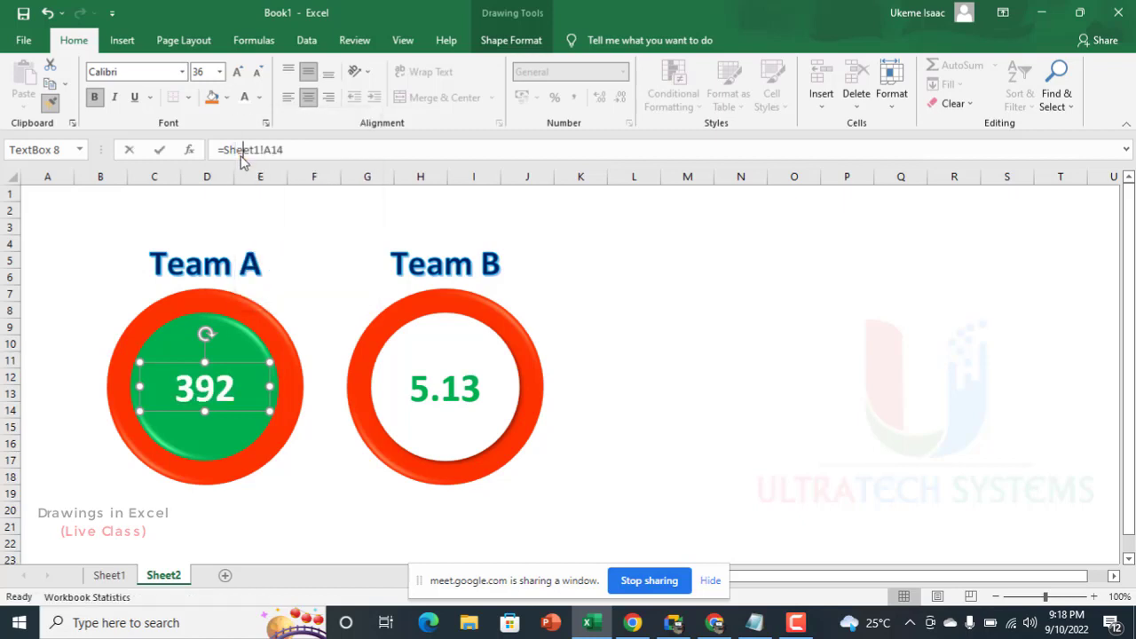
click(593, 308)
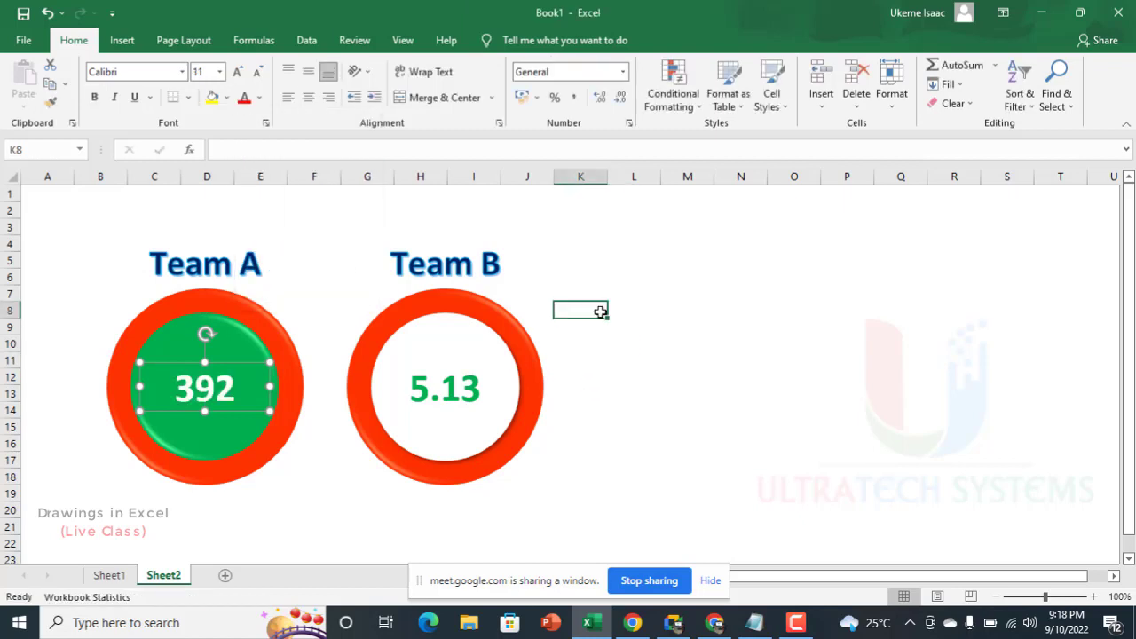
key(ctrl+z)
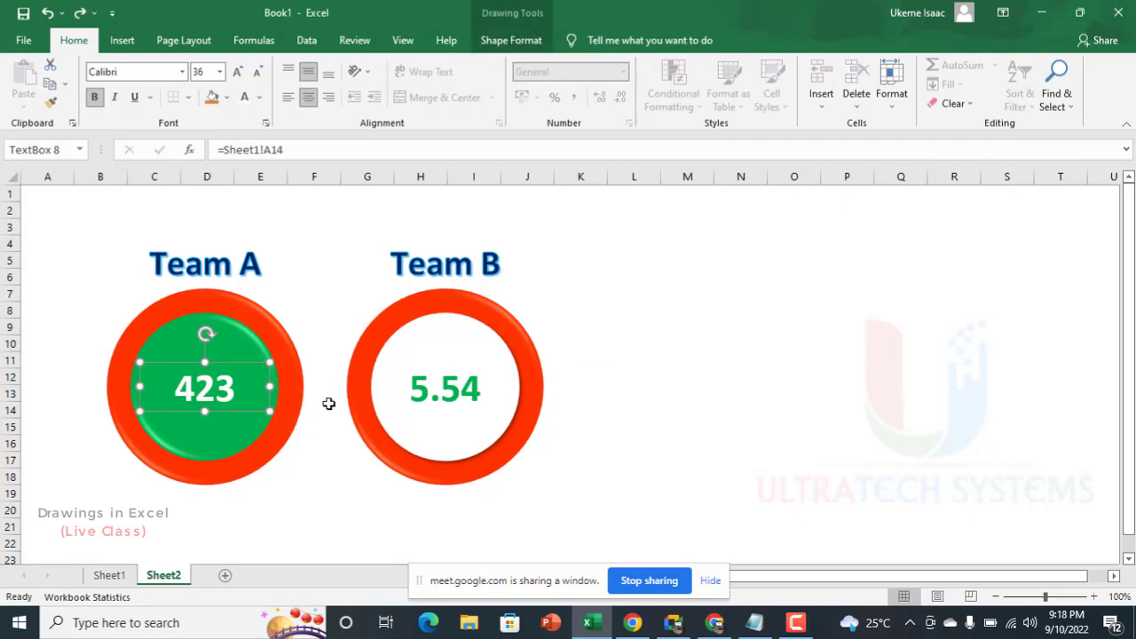
Step: Recalculate the random data several times by entering and leaving edit mode in empty cells, testing both linked badge numbers
double_click(570, 347)
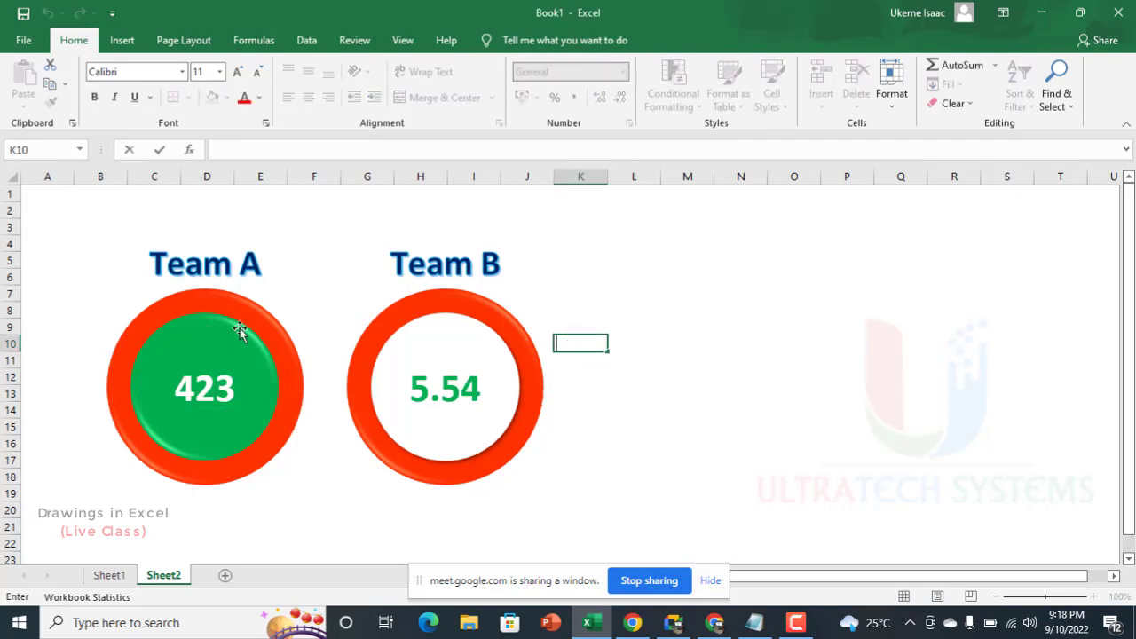
click(711, 281)
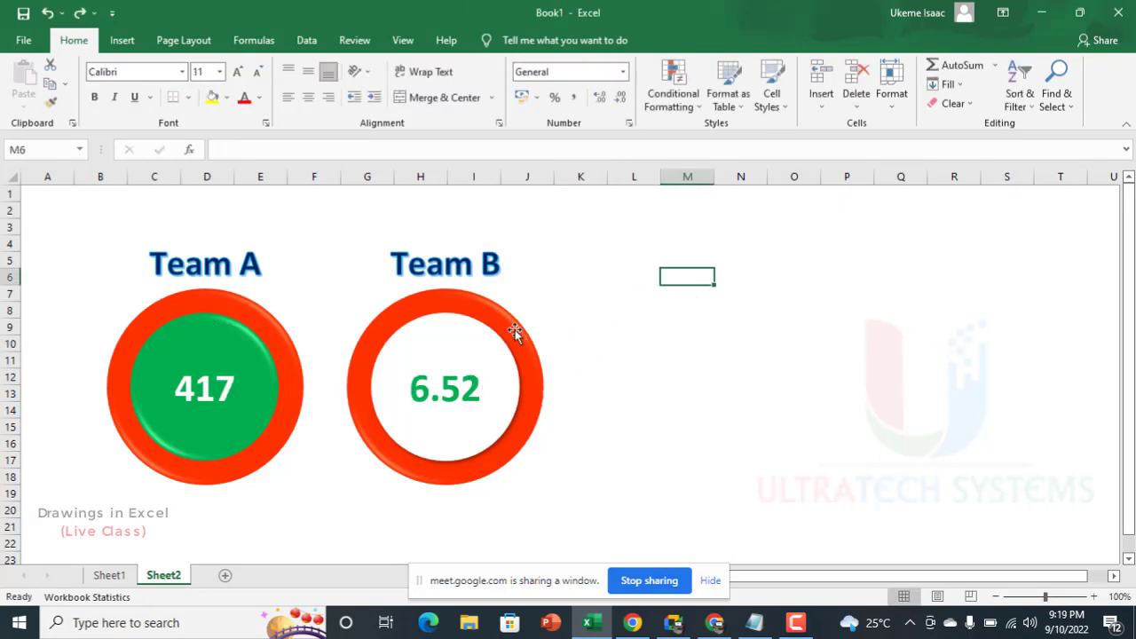
click(634, 379)
double_click(887, 362)
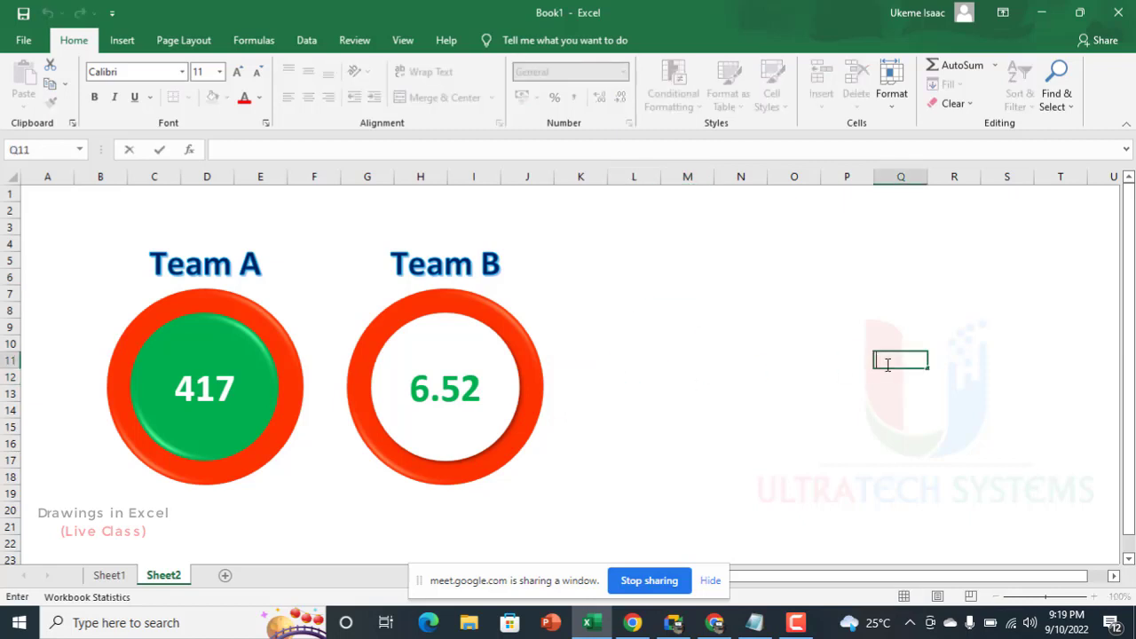
key(Return)
click(717, 282)
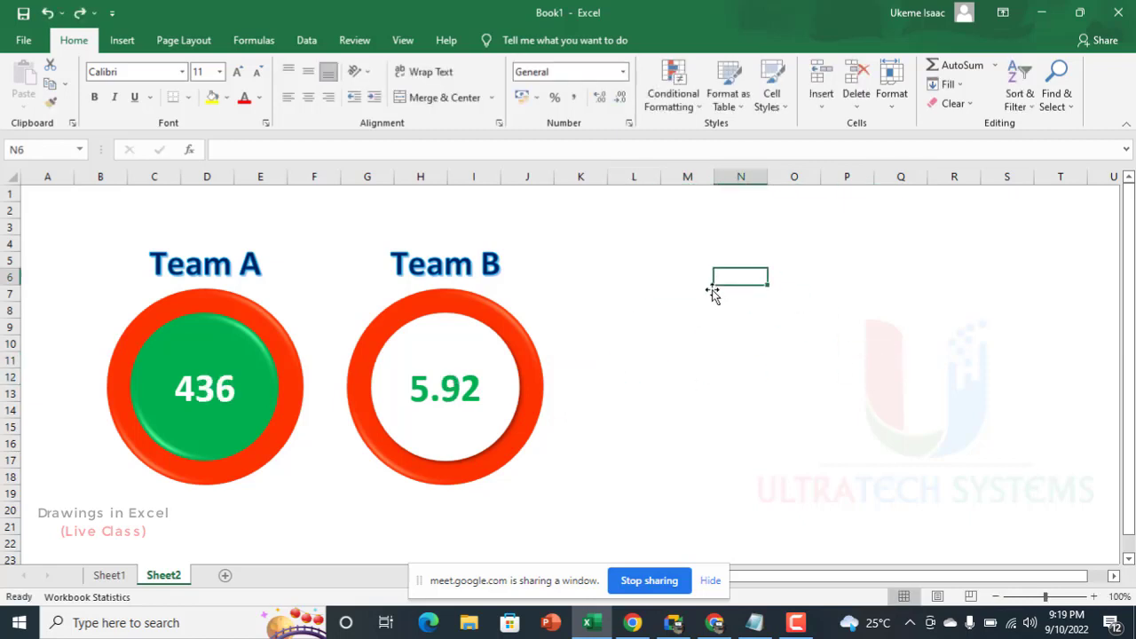
key(Return)
key(Return)
double_click(733, 380)
click(708, 317)
click(707, 324)
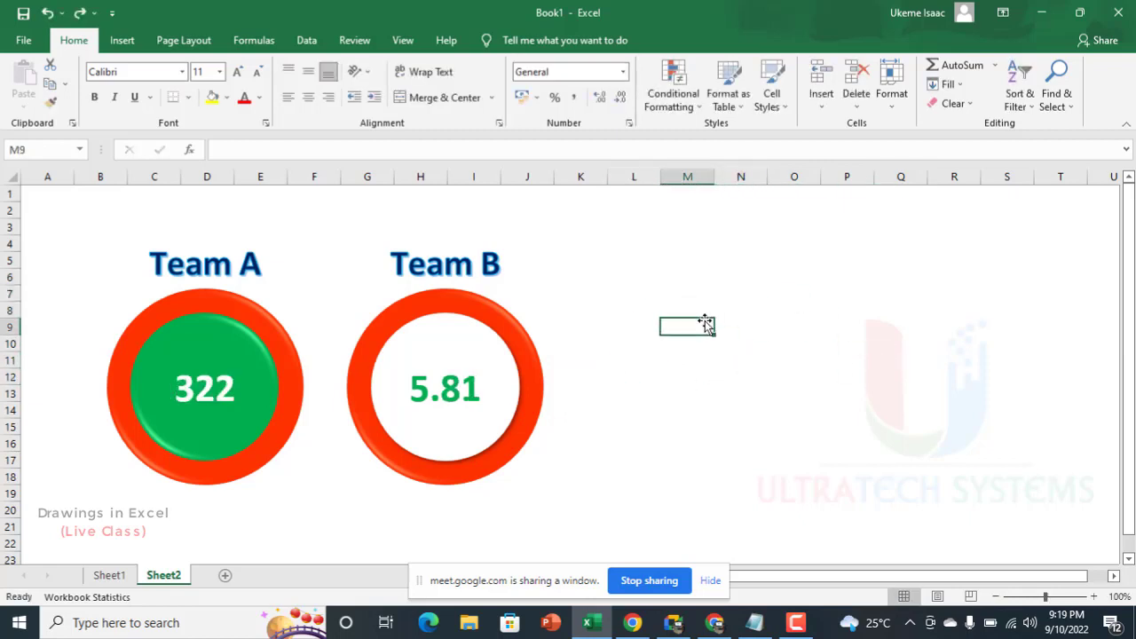
double_click(710, 258)
click(707, 277)
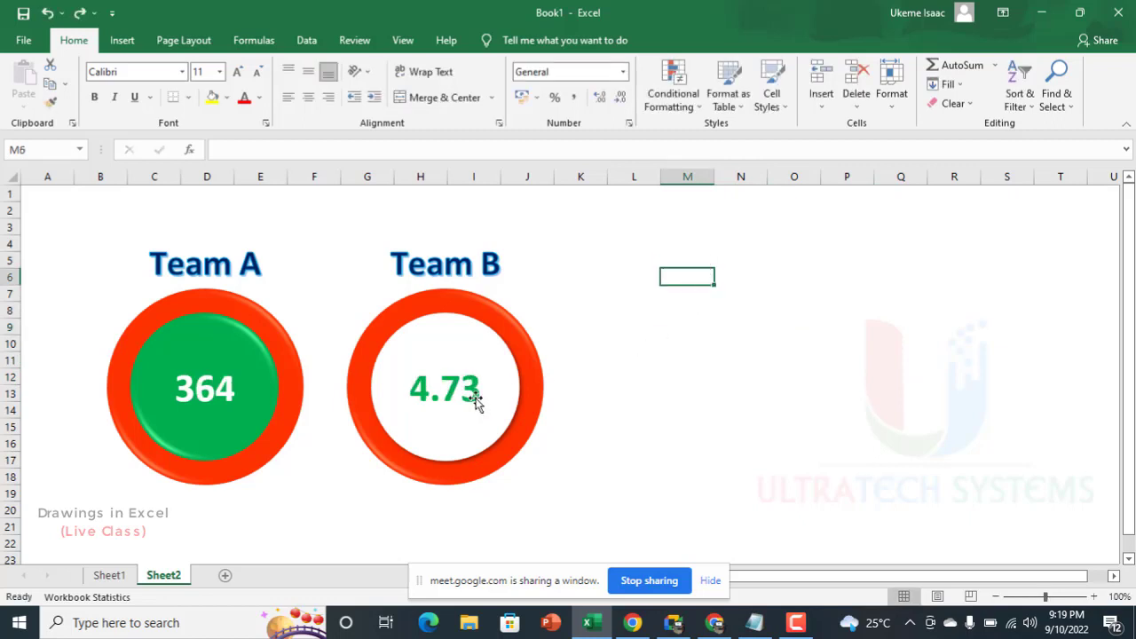
Step: Compare the two badge numbers with the Team A and Team B totals on Sheet1, and return to Sheet2
scroll(440, 381, down, 3)
scroll(425, 388, up, 3)
click(109, 576)
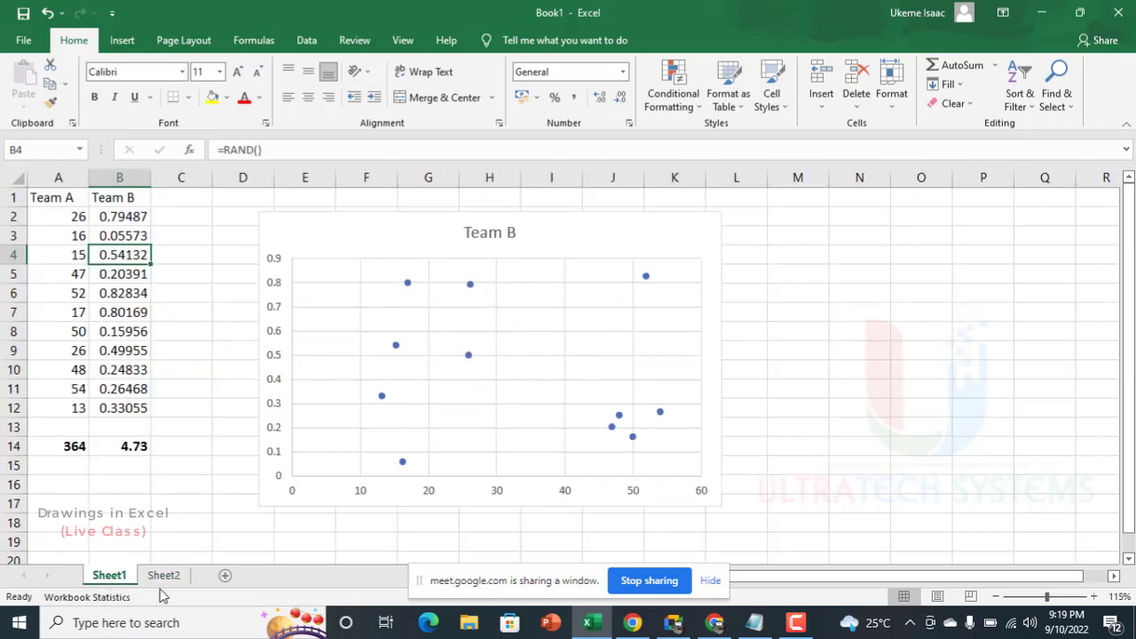
click(164, 576)
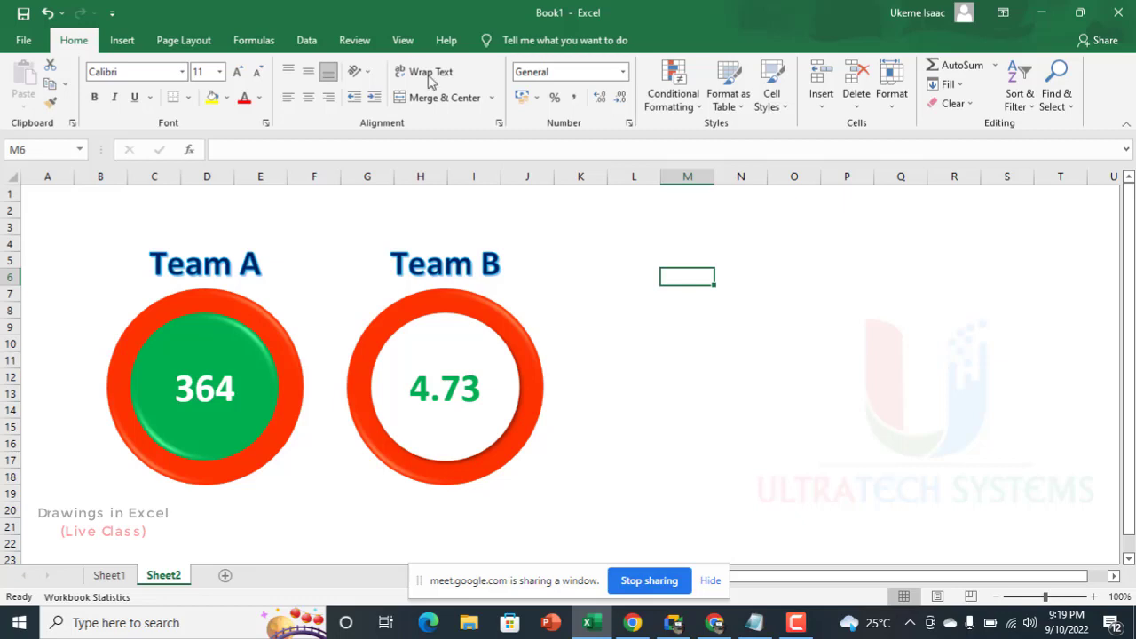
Step: Draw a wide rectangle about 4.42" by 0.48" beside the Team B badge and move it up level with the titles
click(121, 41)
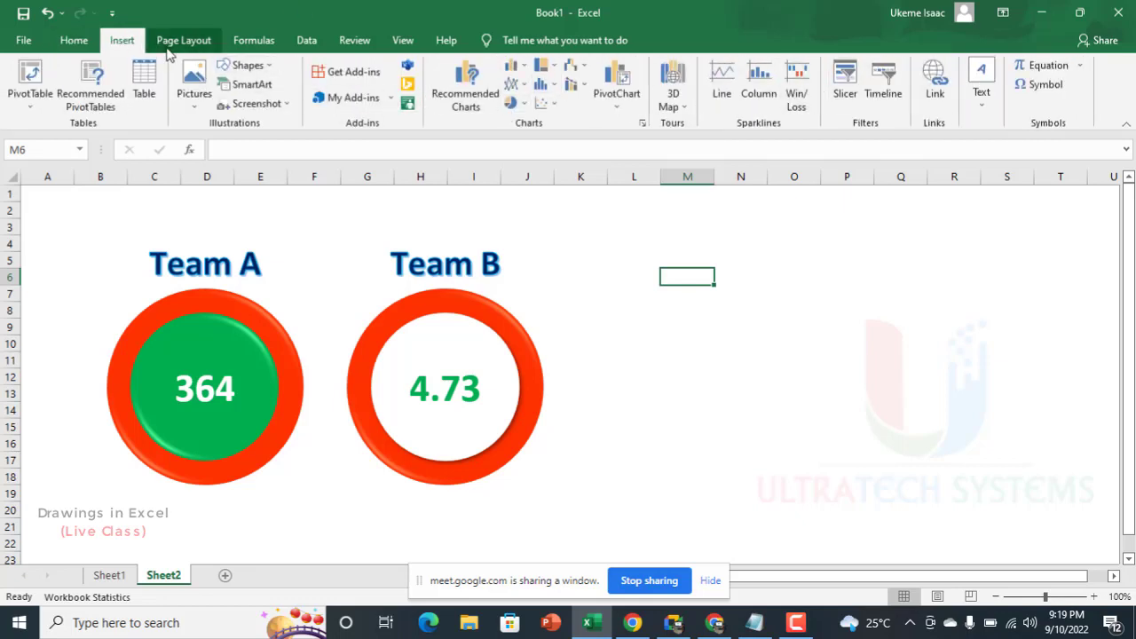
click(248, 65)
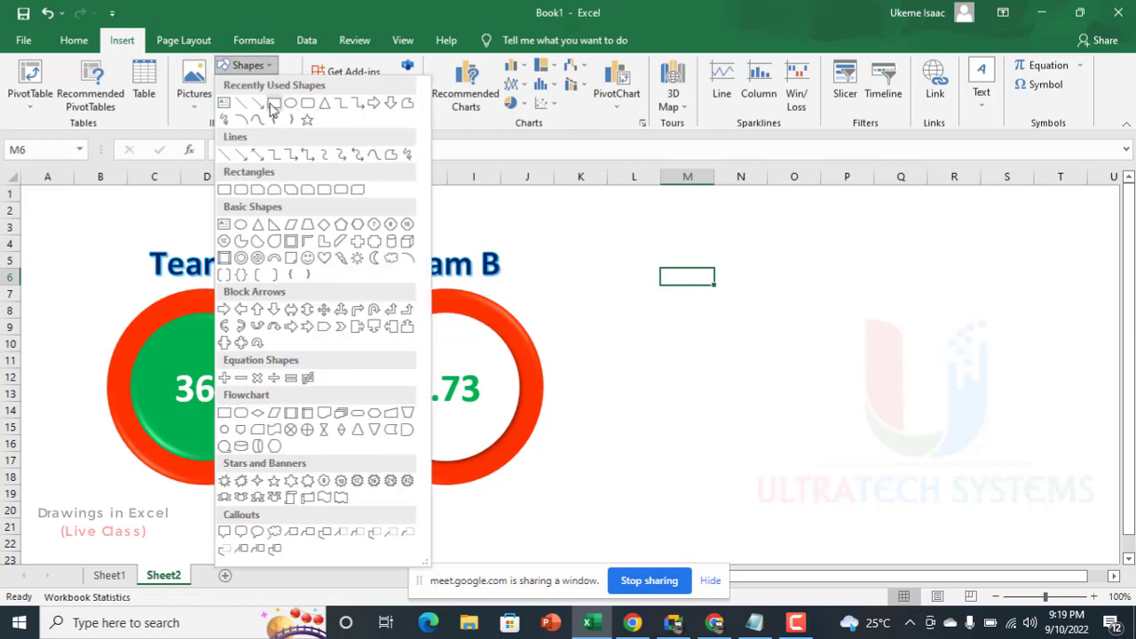
click(274, 104)
drag(836, 419, 1004, 368)
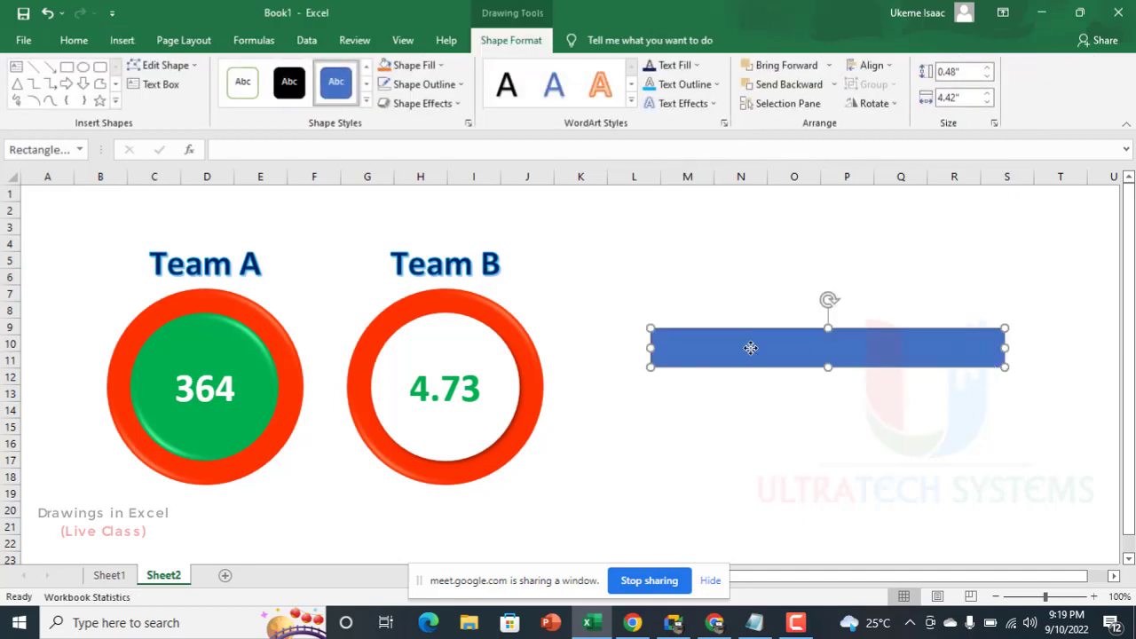
drag(751, 345, 713, 266)
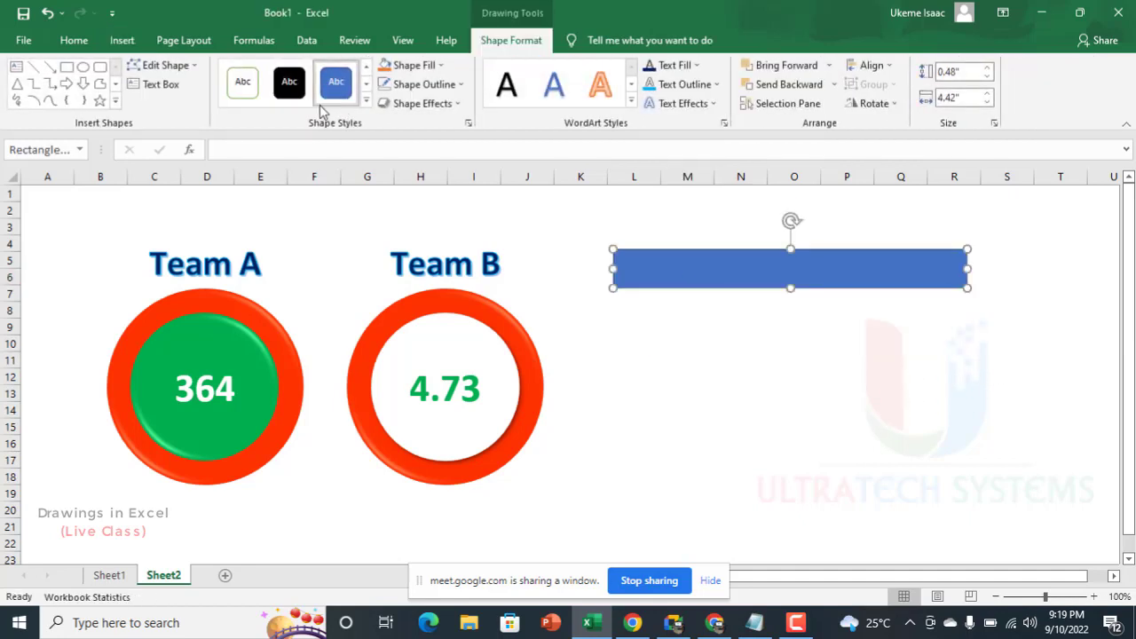
Step: Try the orange Intense Effect style on the rectangle, move it up slightly, and apply the blue Intense Effect style
click(366, 100)
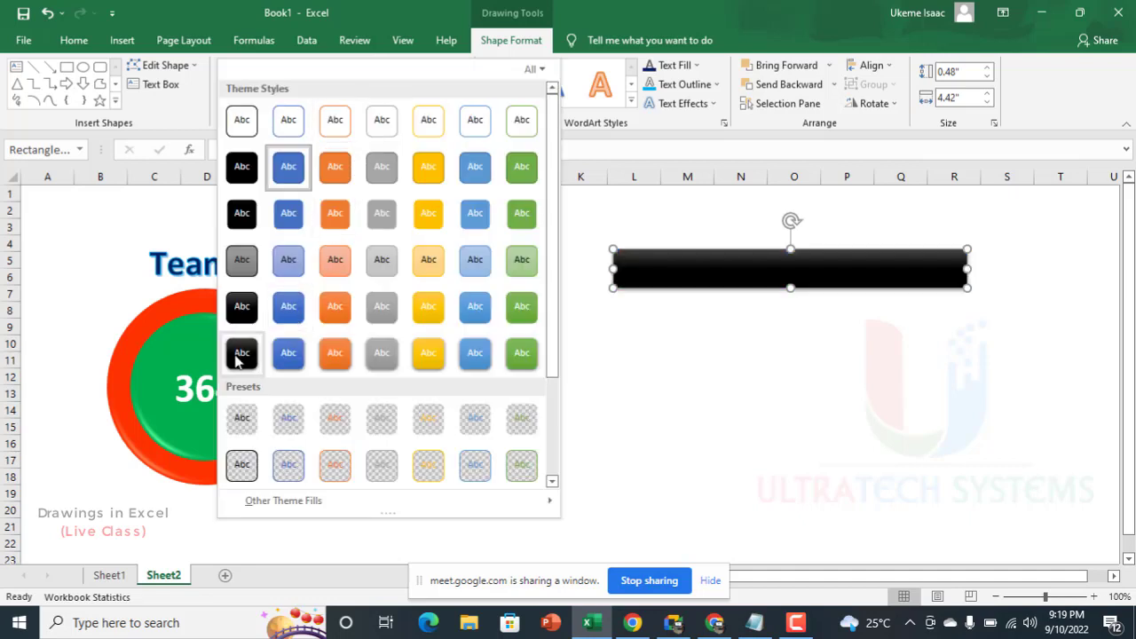
click(334, 354)
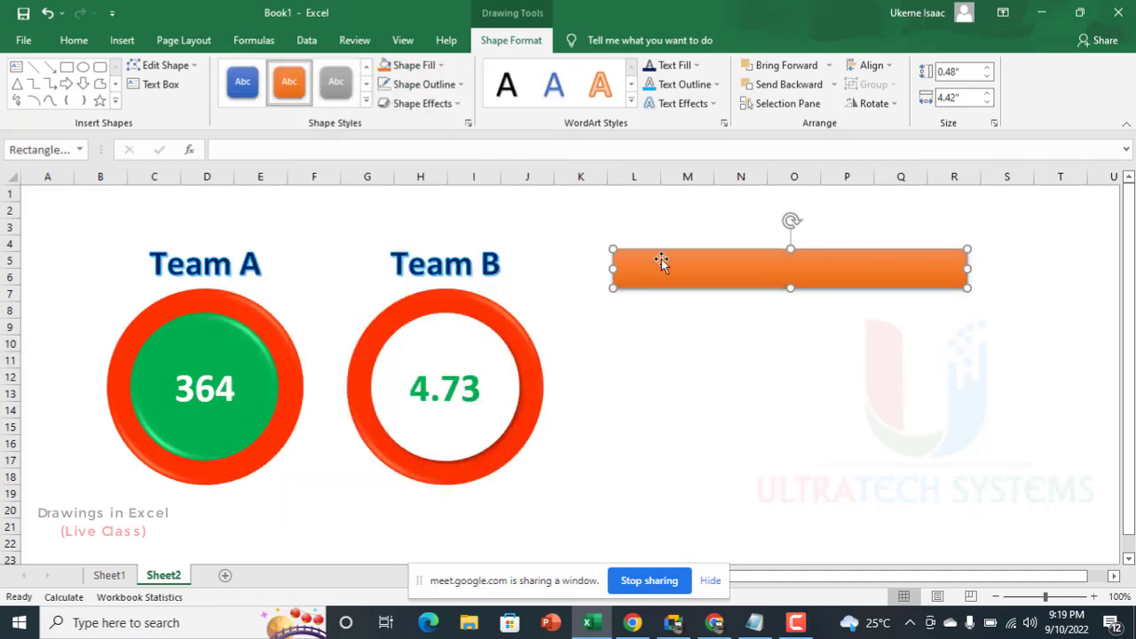
drag(688, 273, 690, 256)
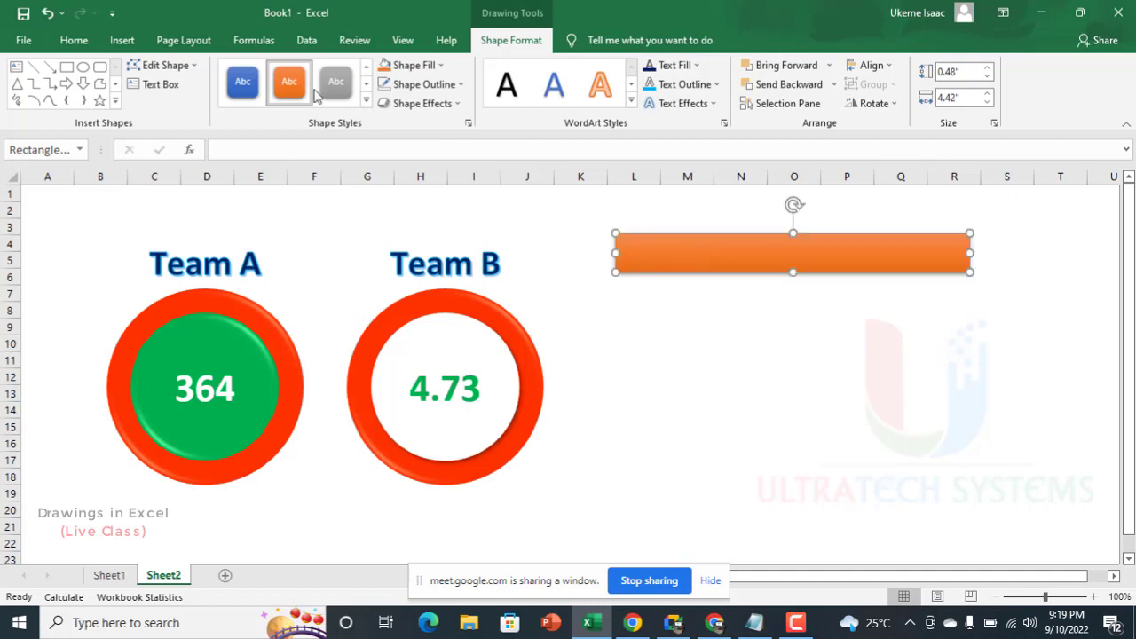
click(243, 82)
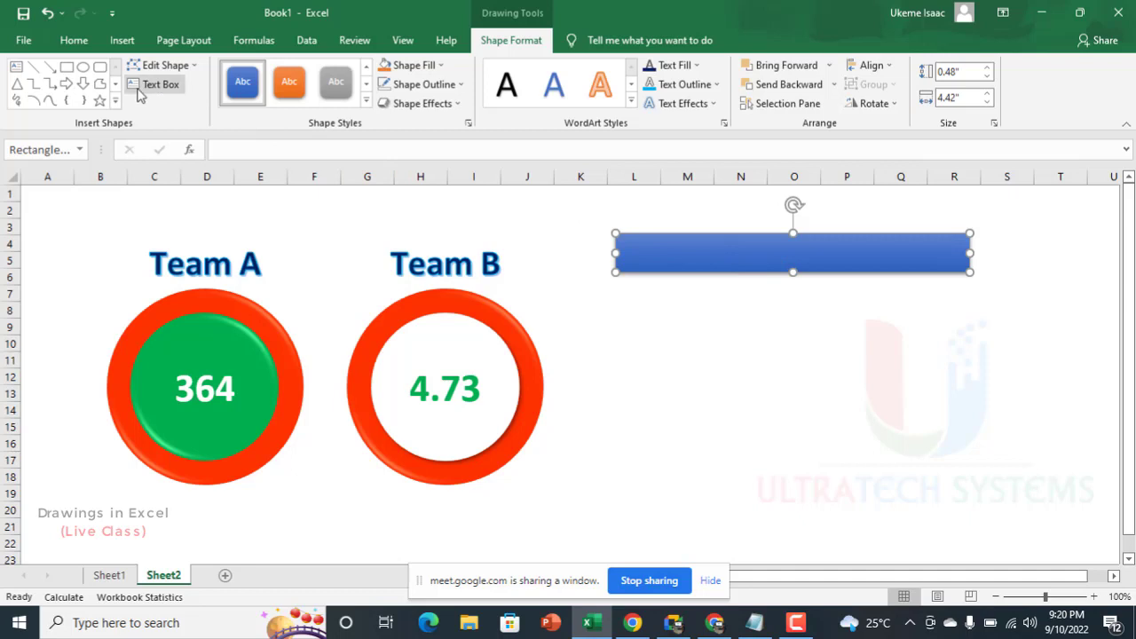
Step: Open the blue rectangle for text editing
right_click(672, 255)
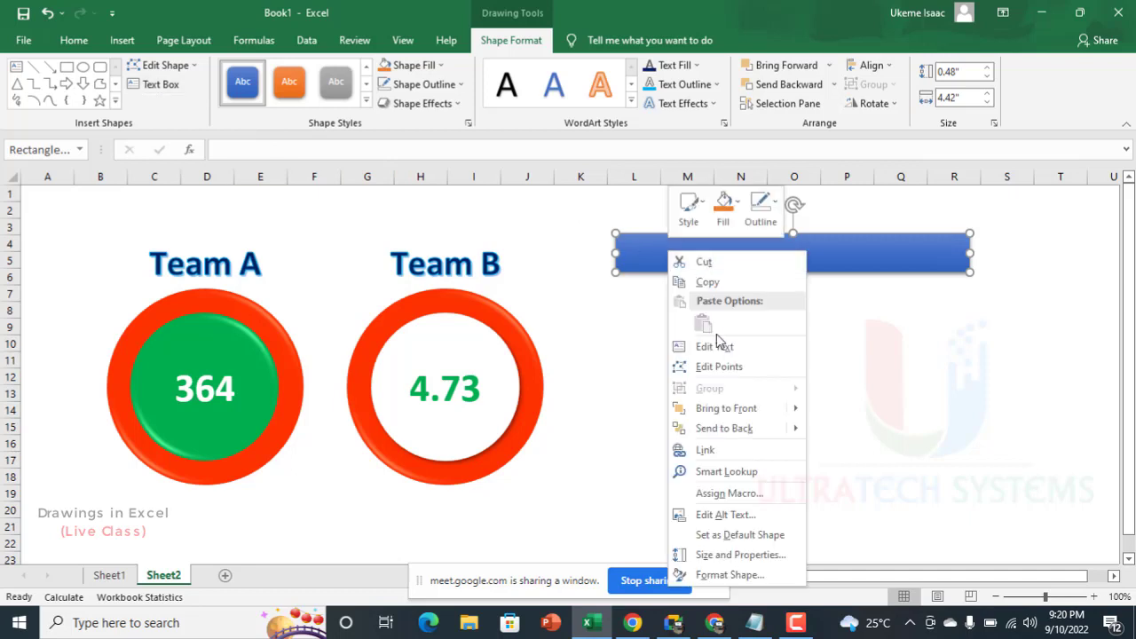
click(724, 348)
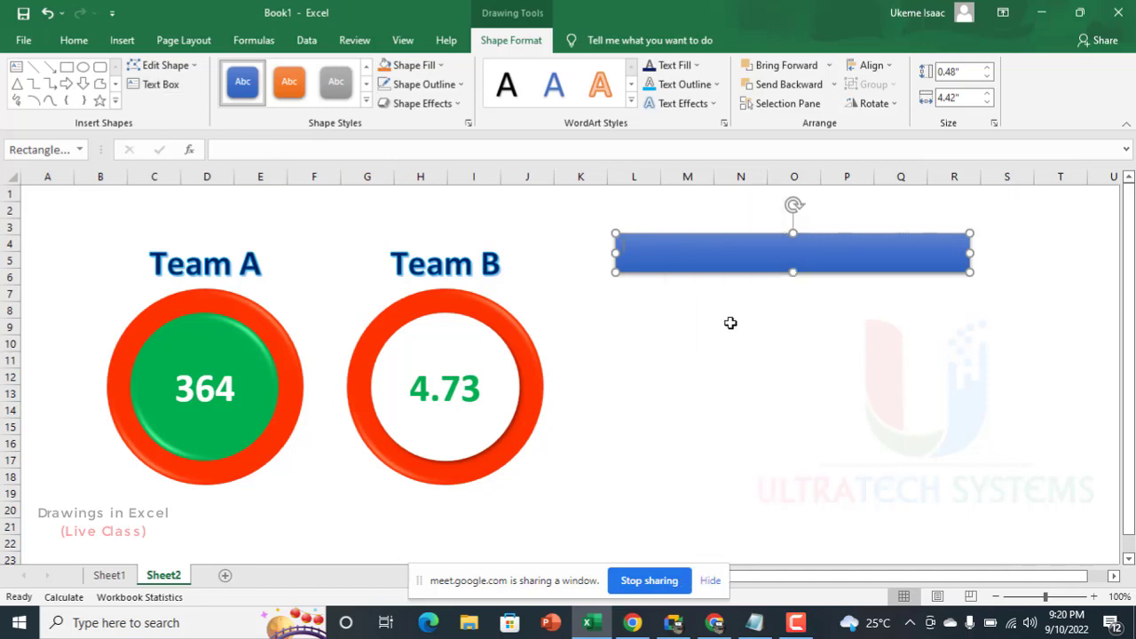
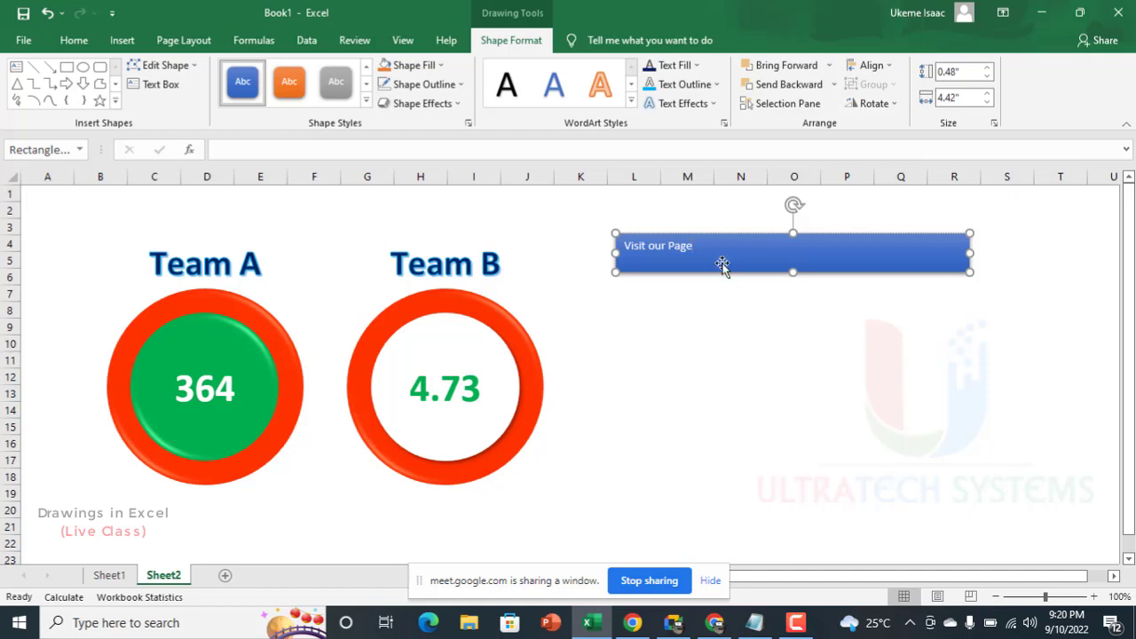
Step: Format the rectangle's "Visit our Page" text as 20 pt, bold and horizontally centred
key(ctrl+a)
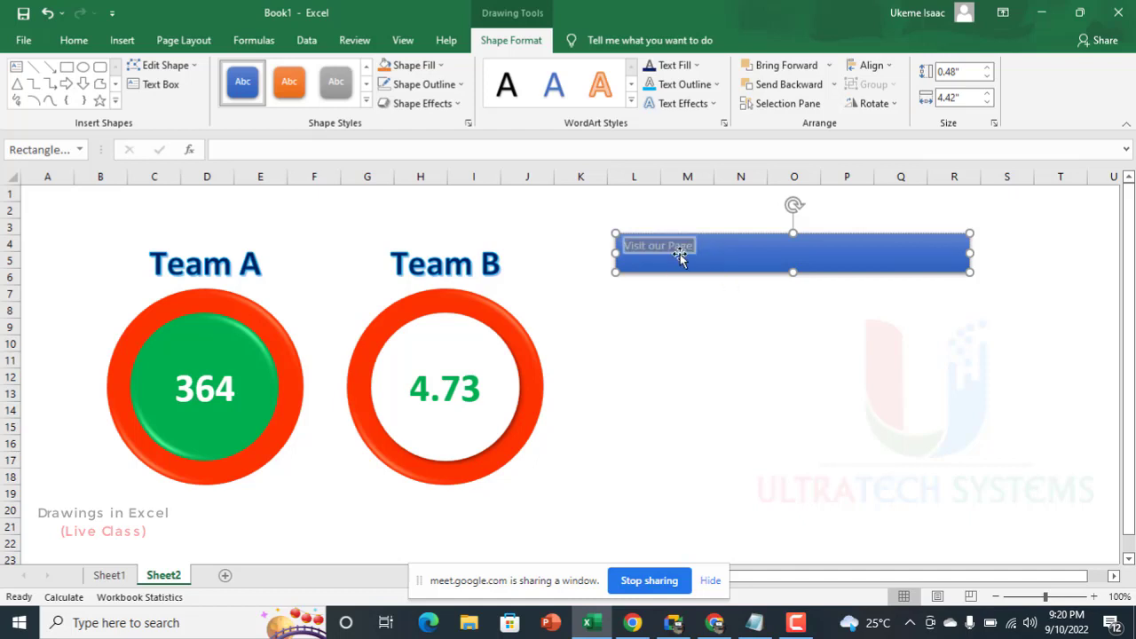
click(74, 39)
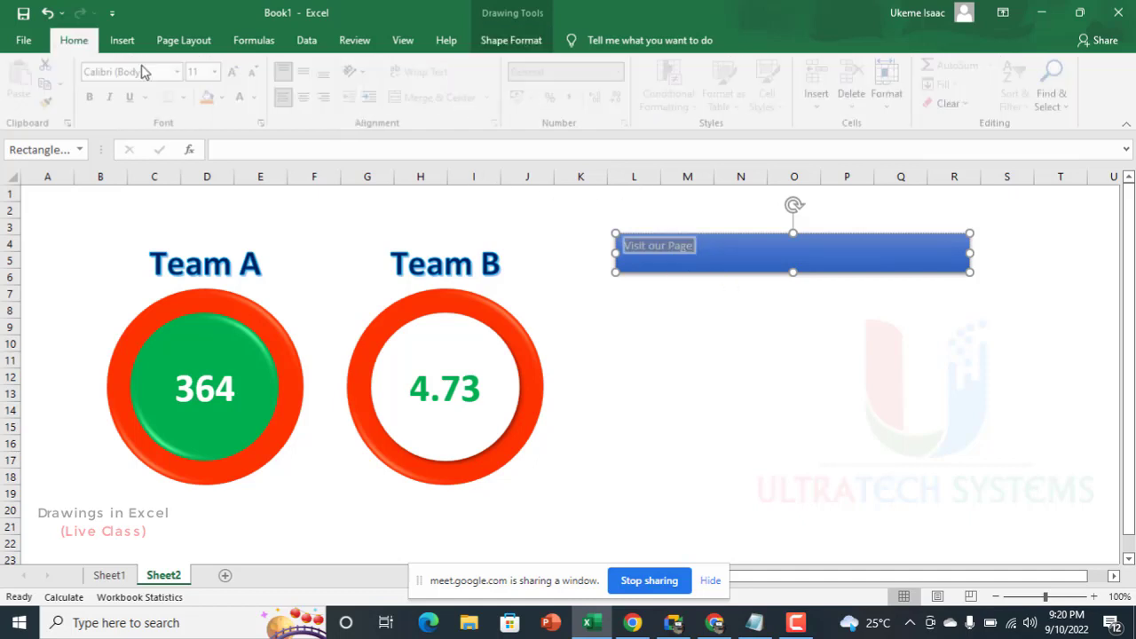
click(237, 71)
click(237, 71)
click(237, 71)
click(237, 71)
click(237, 71)
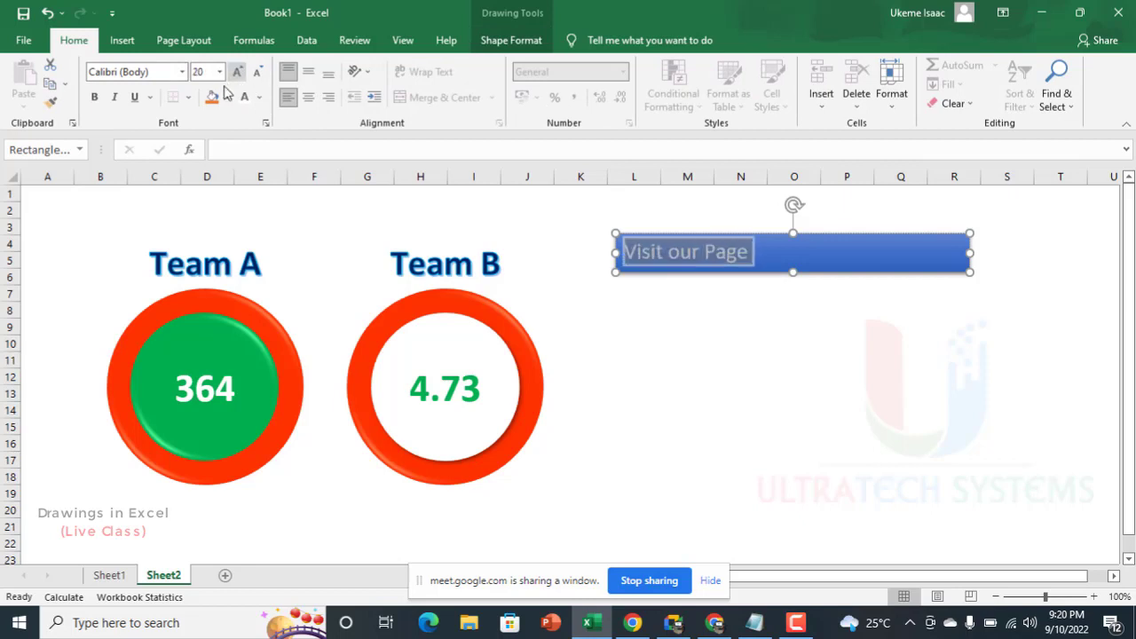
click(94, 97)
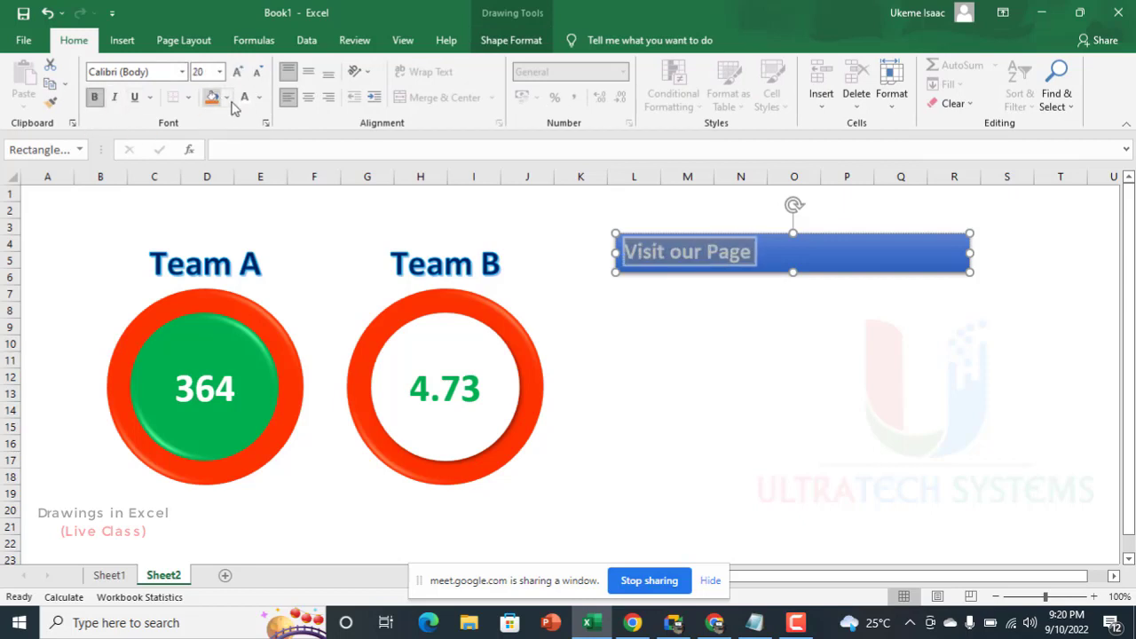
click(308, 97)
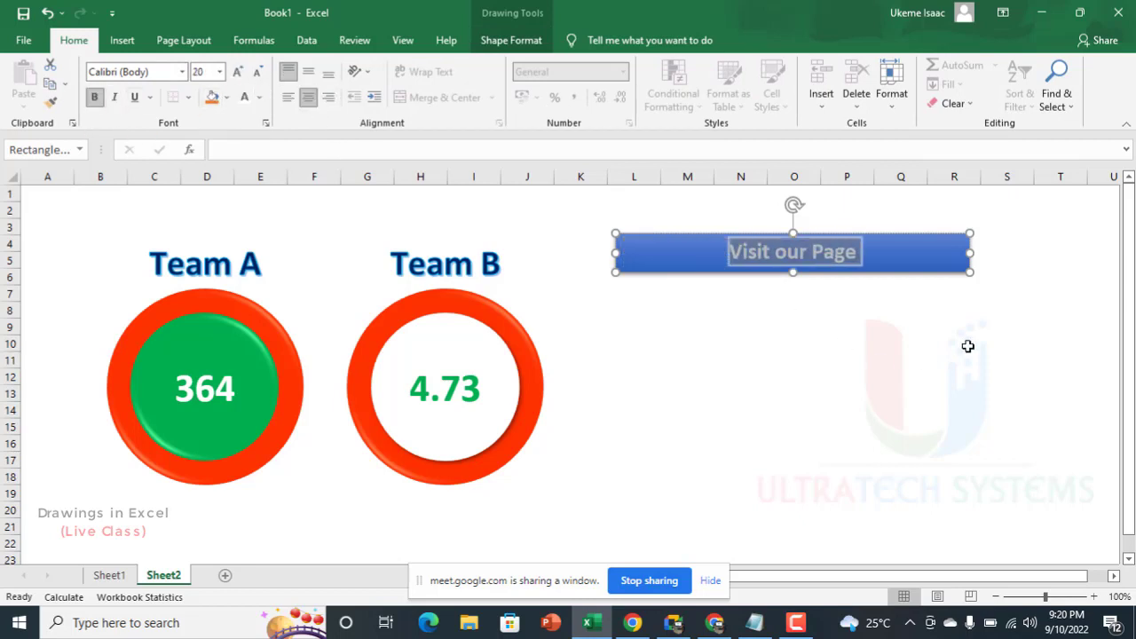
Step: Narrow the blue rectangle into a compact button around its text and move it over columns Q to T near row 4
click(932, 259)
drag(937, 256, 923, 276)
drag(601, 272, 685, 277)
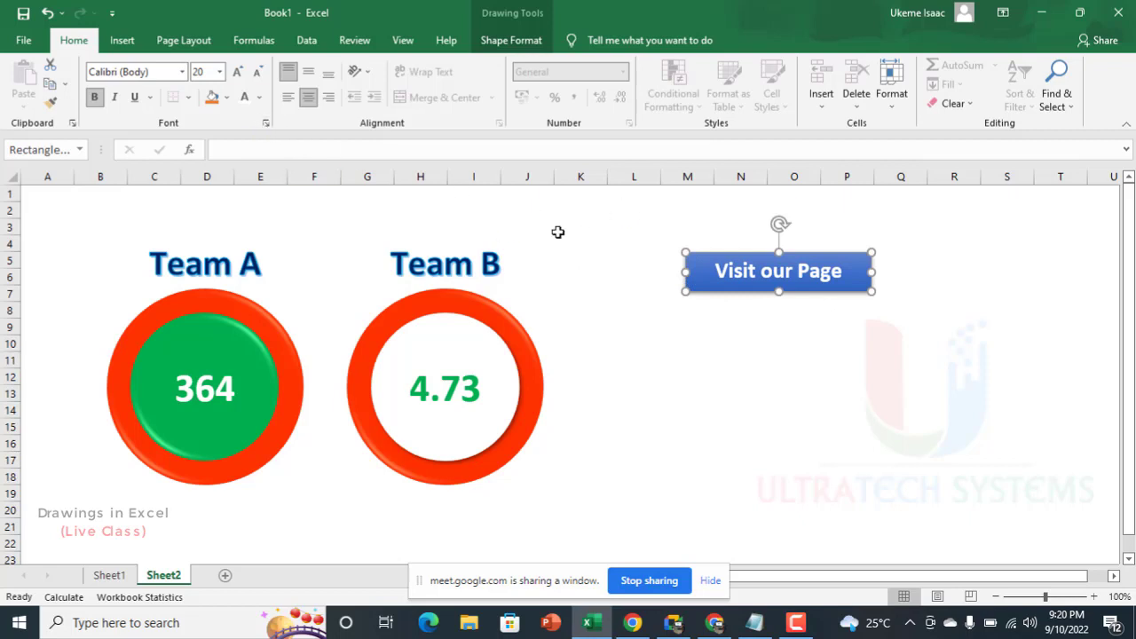
drag(721, 253, 914, 232)
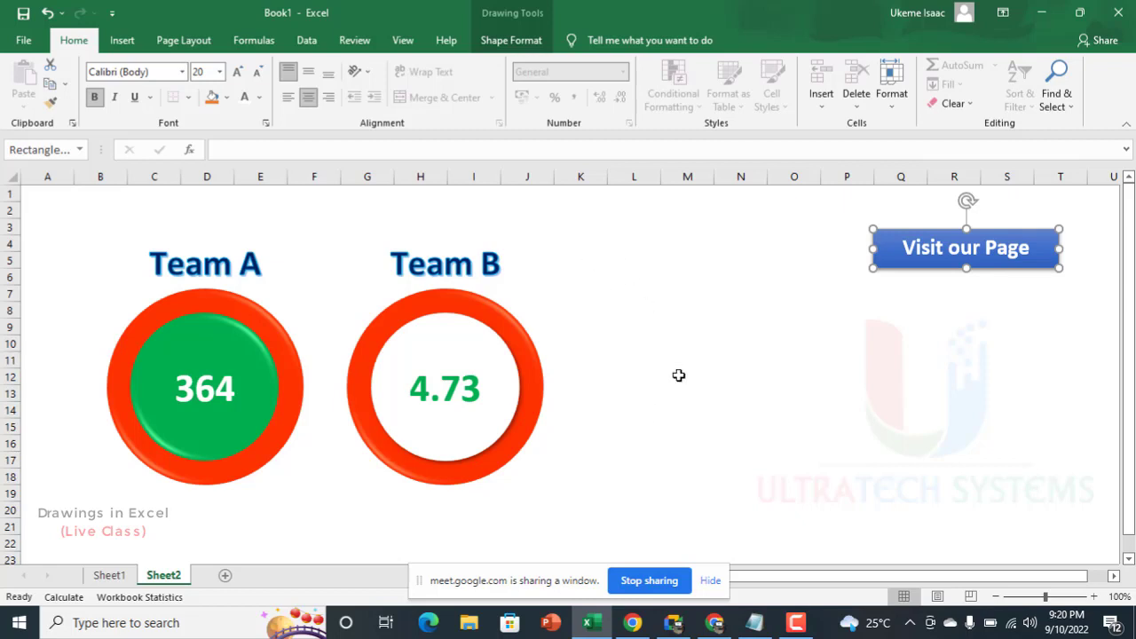
click(753, 624)
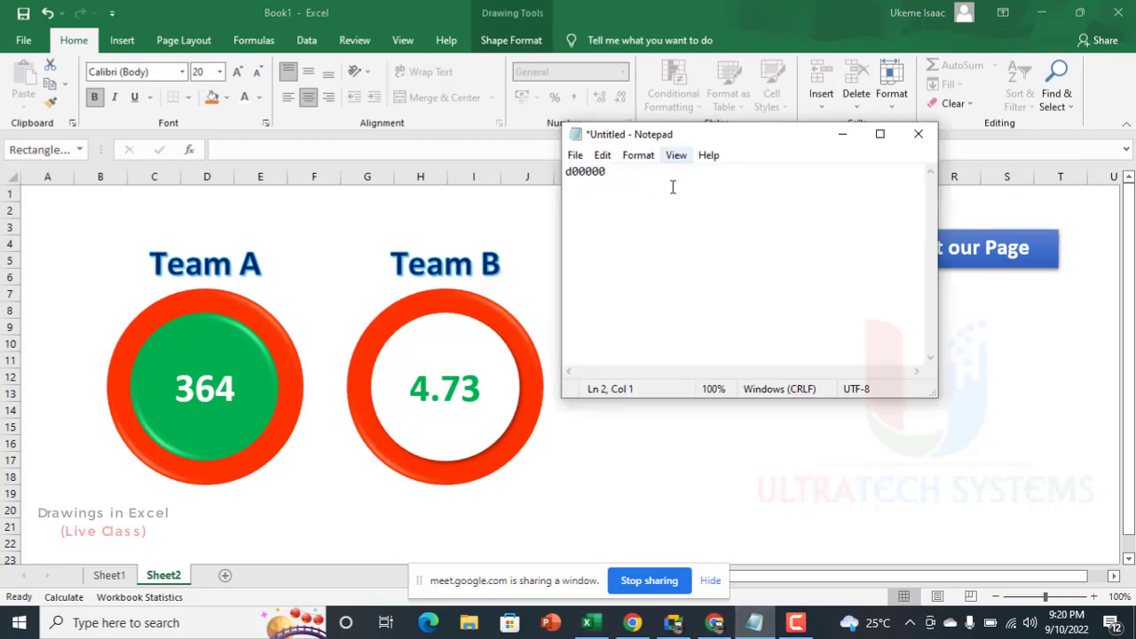
drag(633, 179, 524, 182)
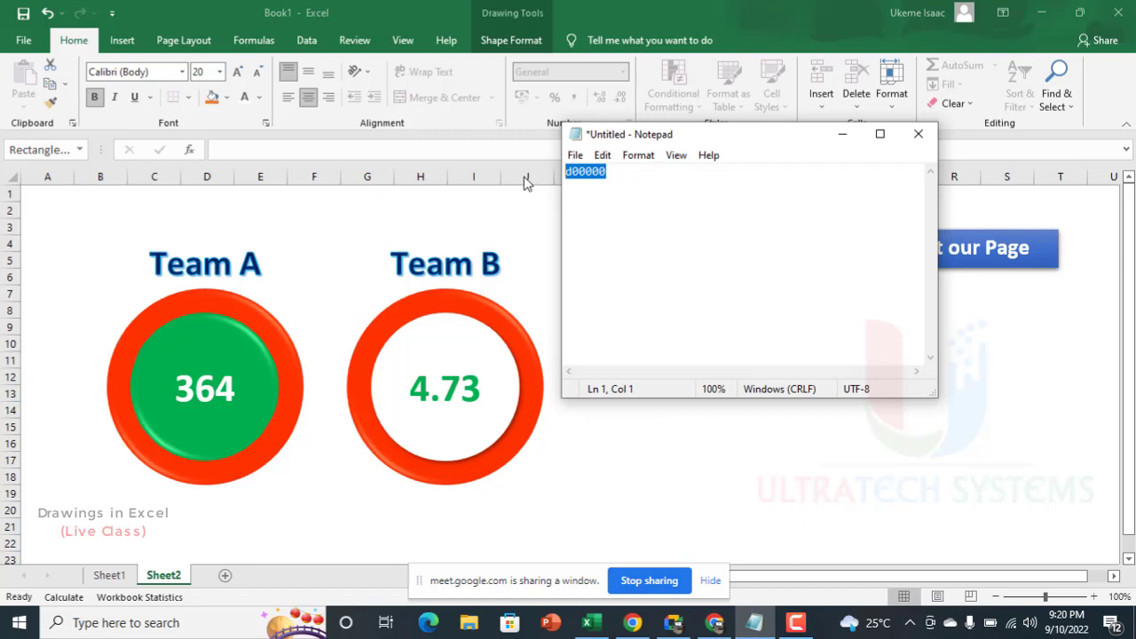
text(www.faceb)
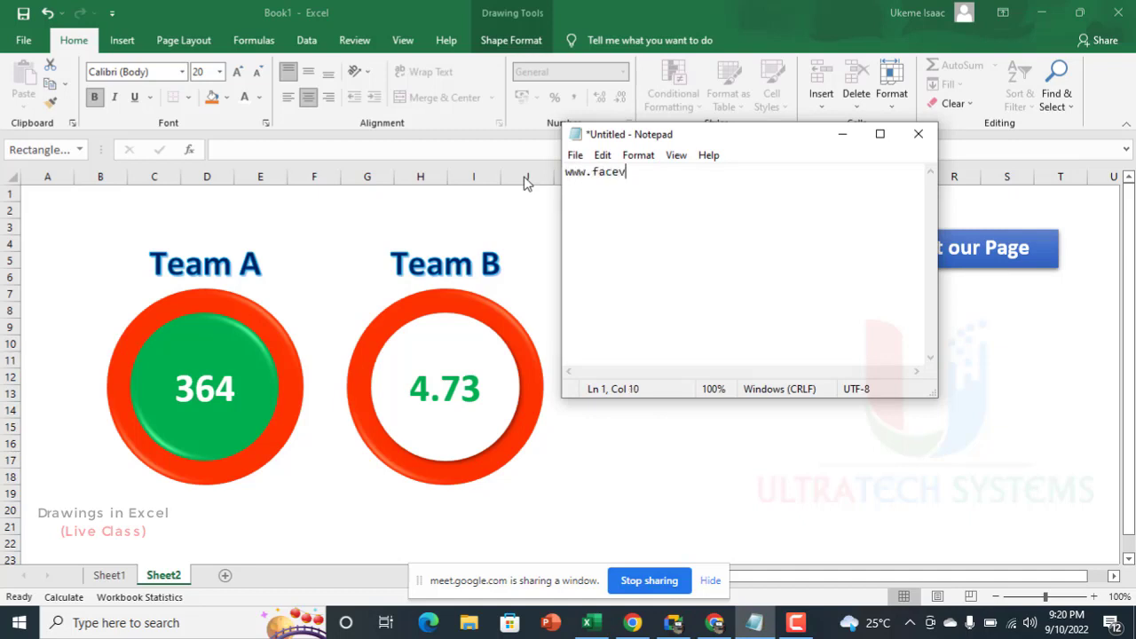
key(BackSpace)
text(boo)
text(k.ocm)
key(BackSpace)
key(BackSpace)
key(BackSpace)
text(com/ultratechsystems)
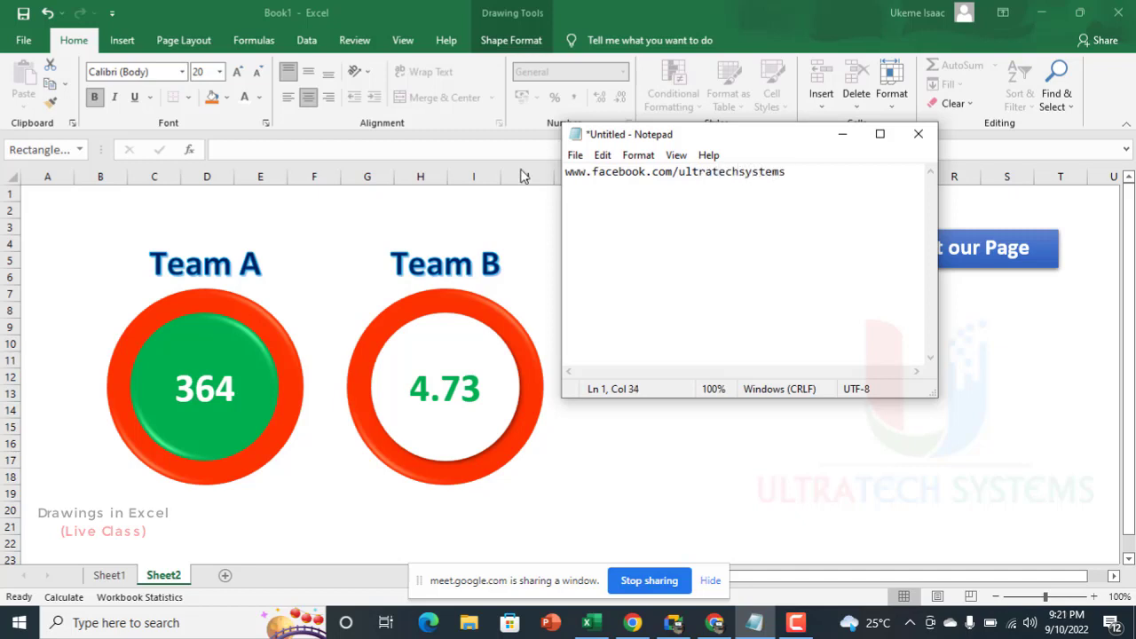
key(ctrl+a)
key(ctrl+c)
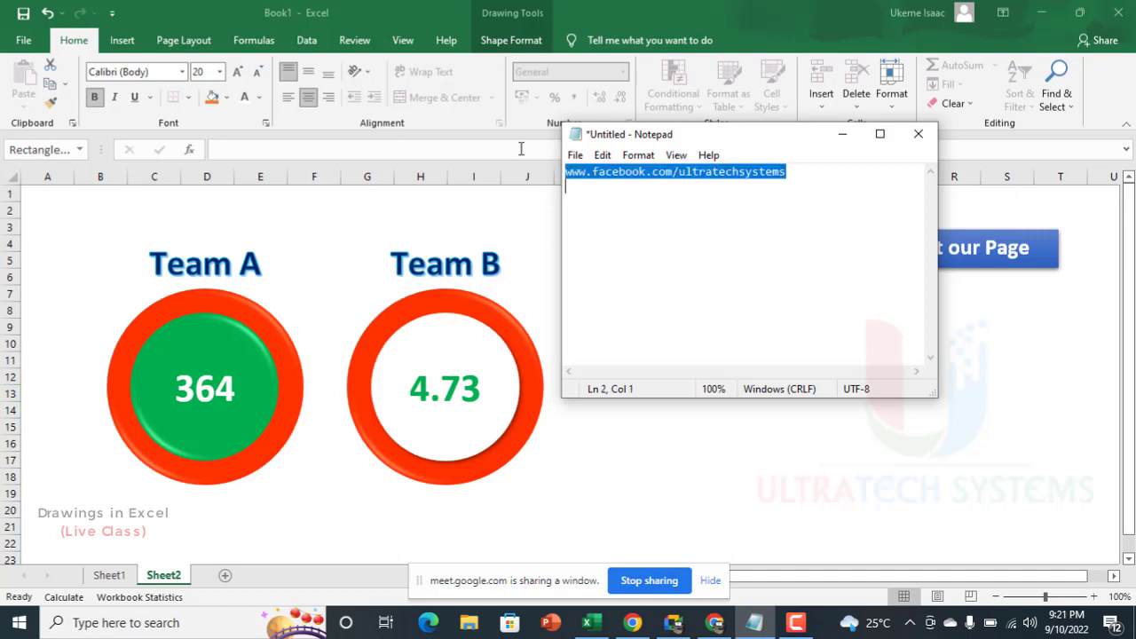
click(1024, 318)
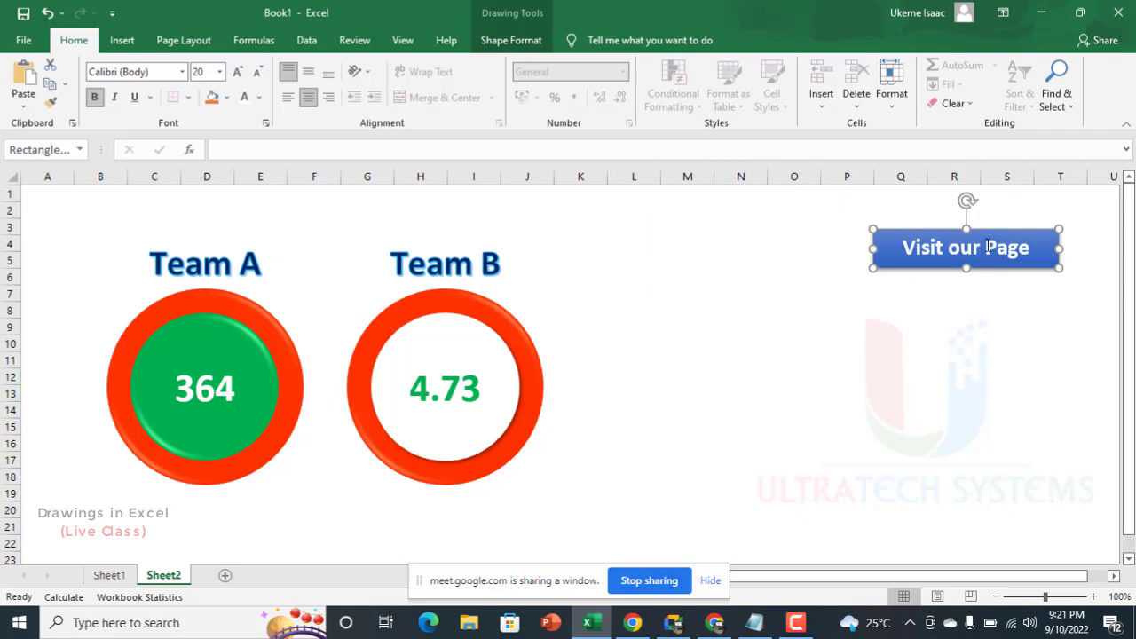
drag(979, 225, 858, 224)
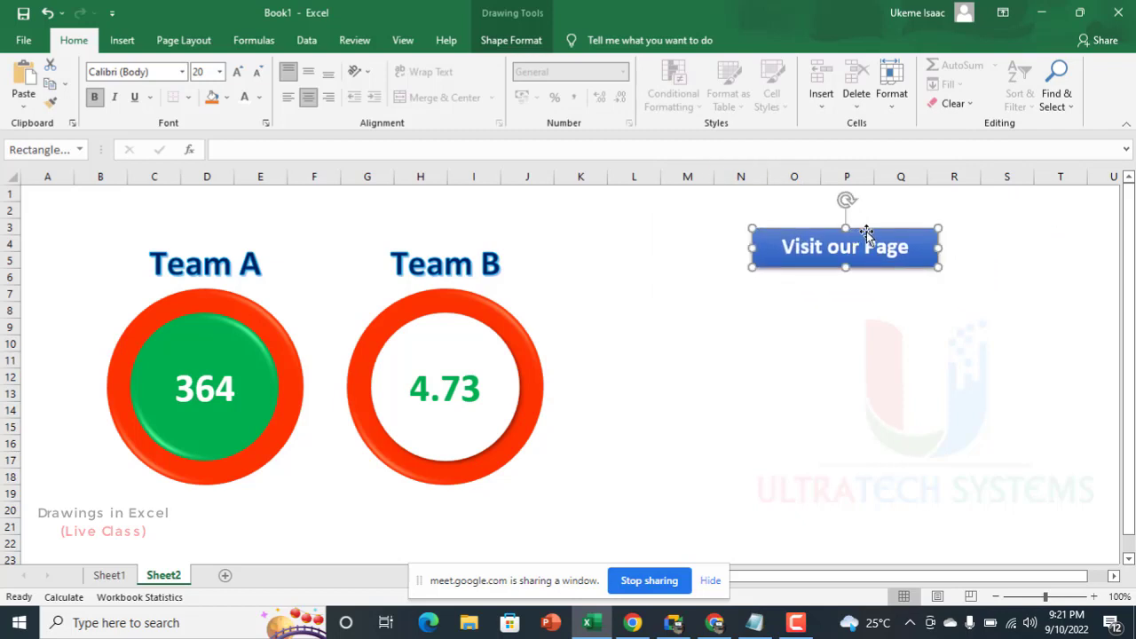
right_click(867, 238)
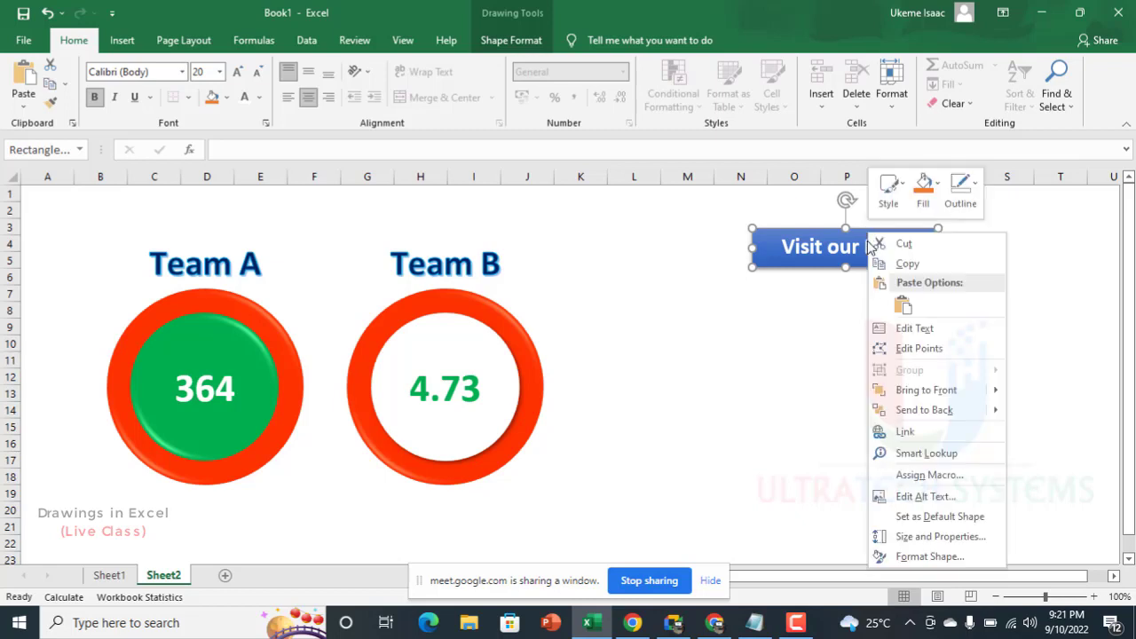
click(898, 430)
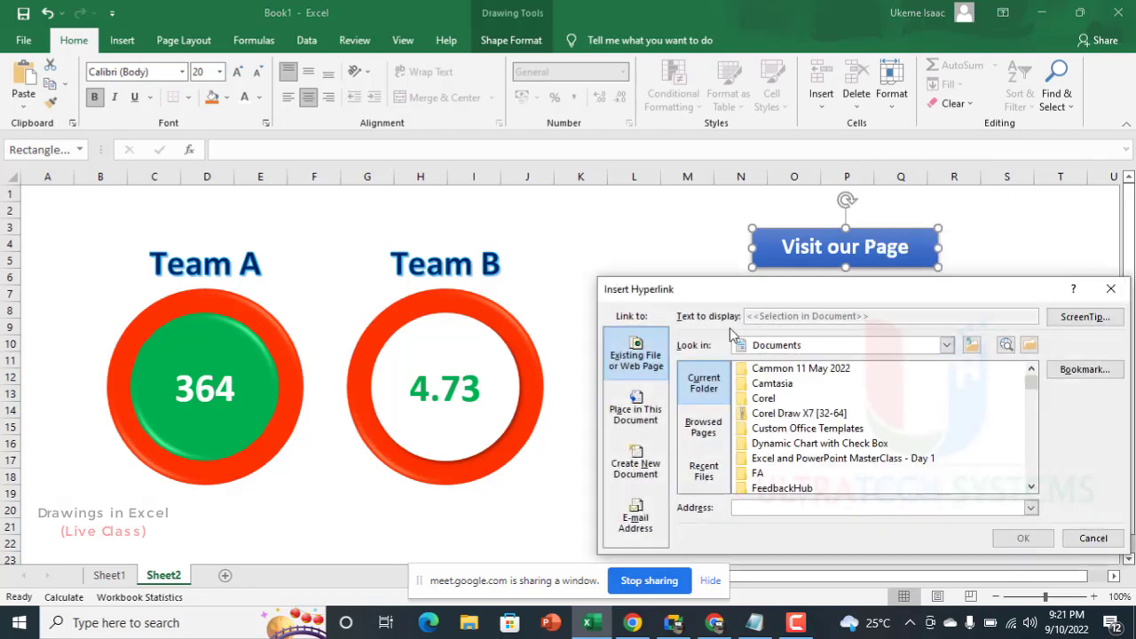
drag(741, 291, 398, 199)
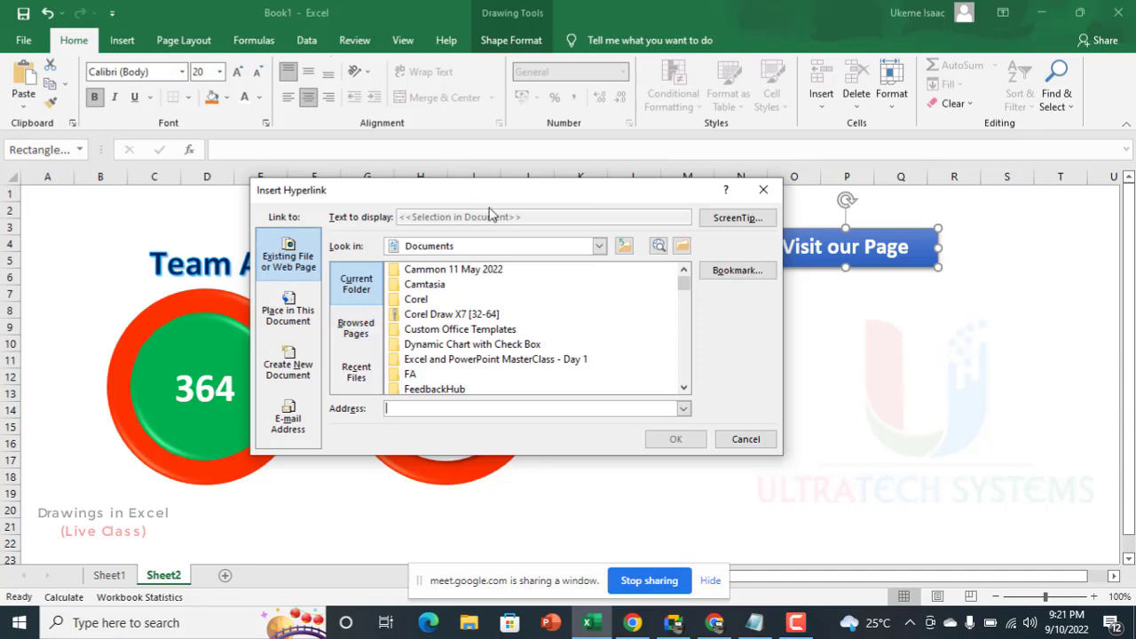
click(755, 220)
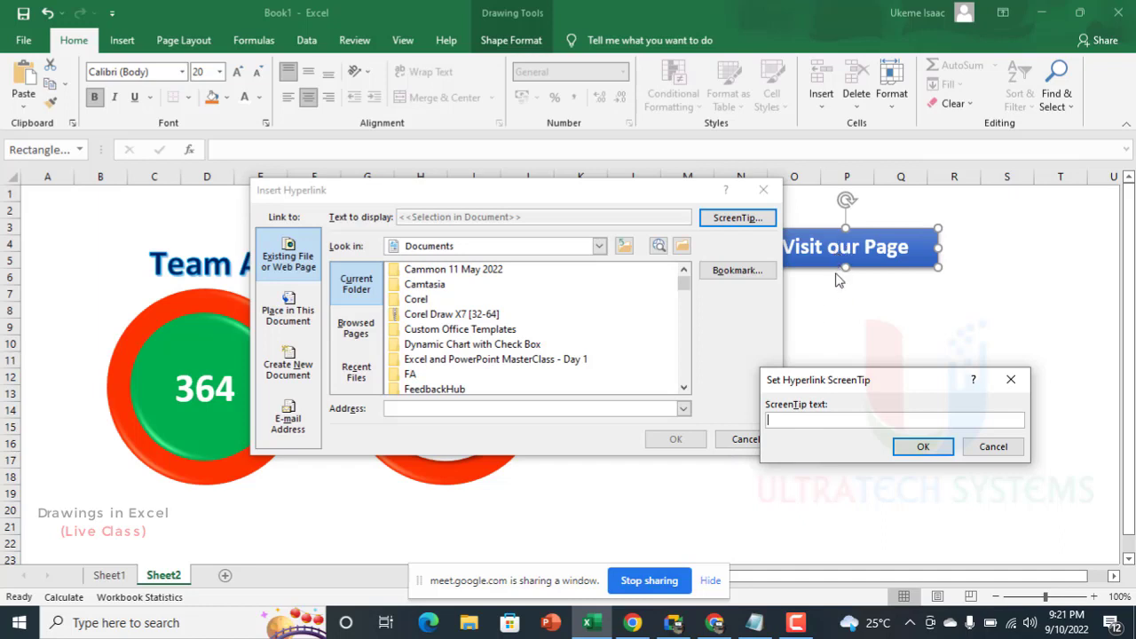
click(992, 448)
click(516, 413)
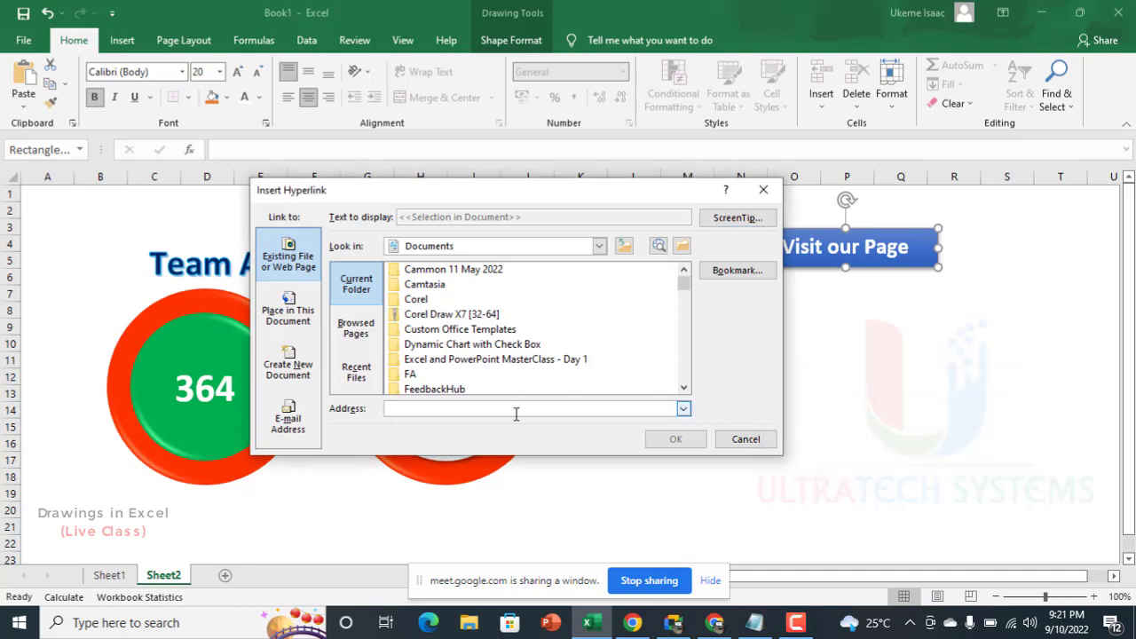
key(ctrl+v)
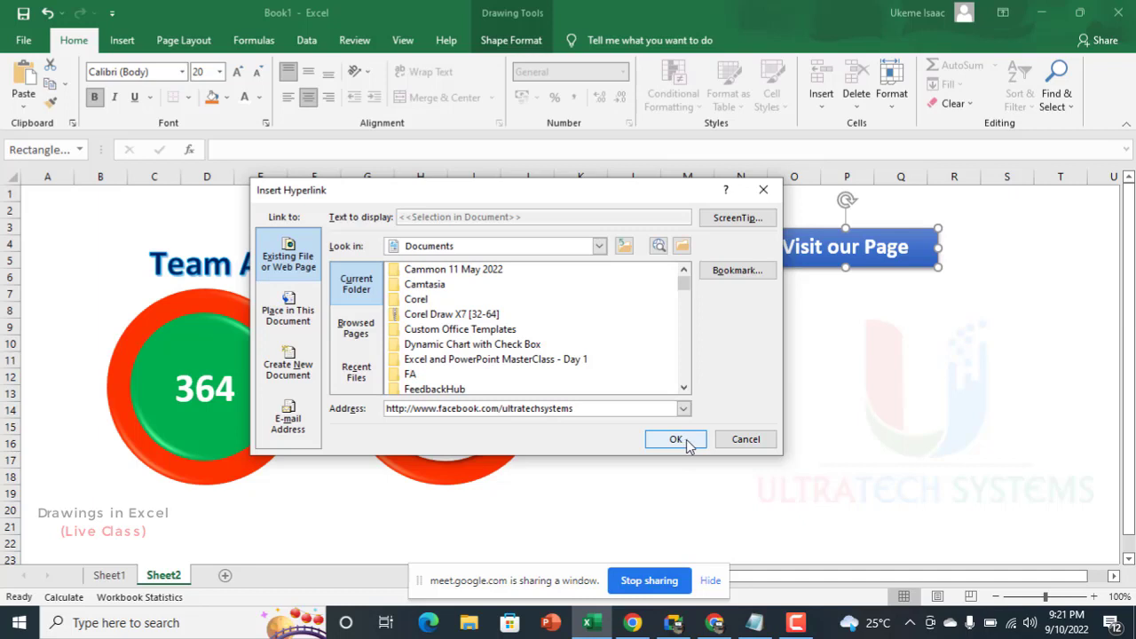
Step: Set the hyperlink's ScreenTip text to "Check out our Facebook Page" and insert the link
click(742, 218)
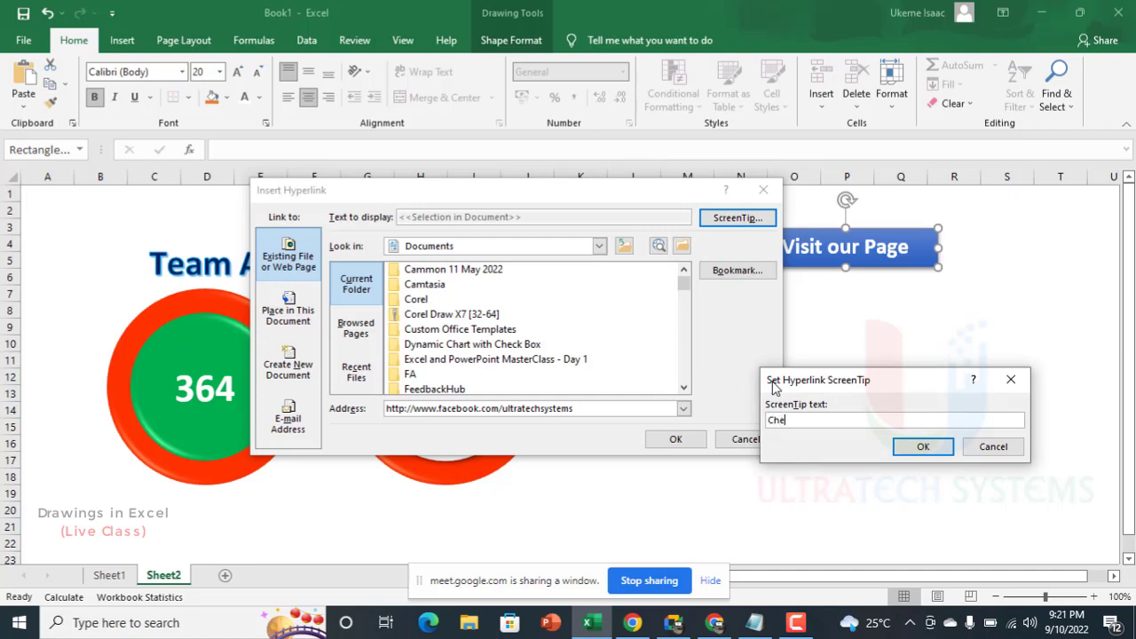
text(Check out)
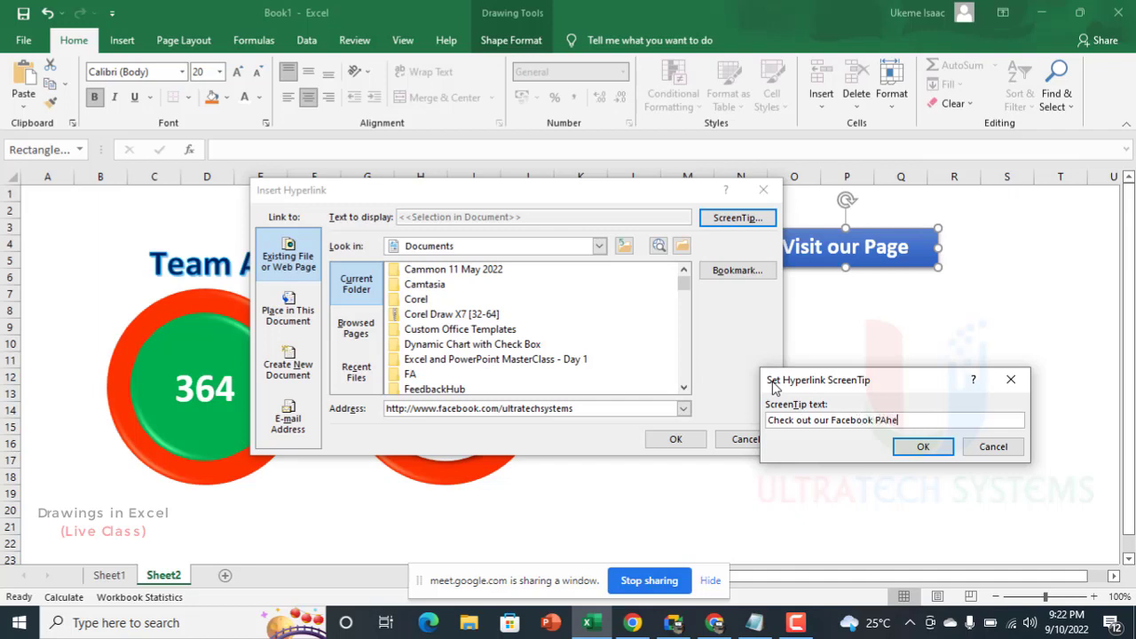
text(our Facebook Page)
click(921, 447)
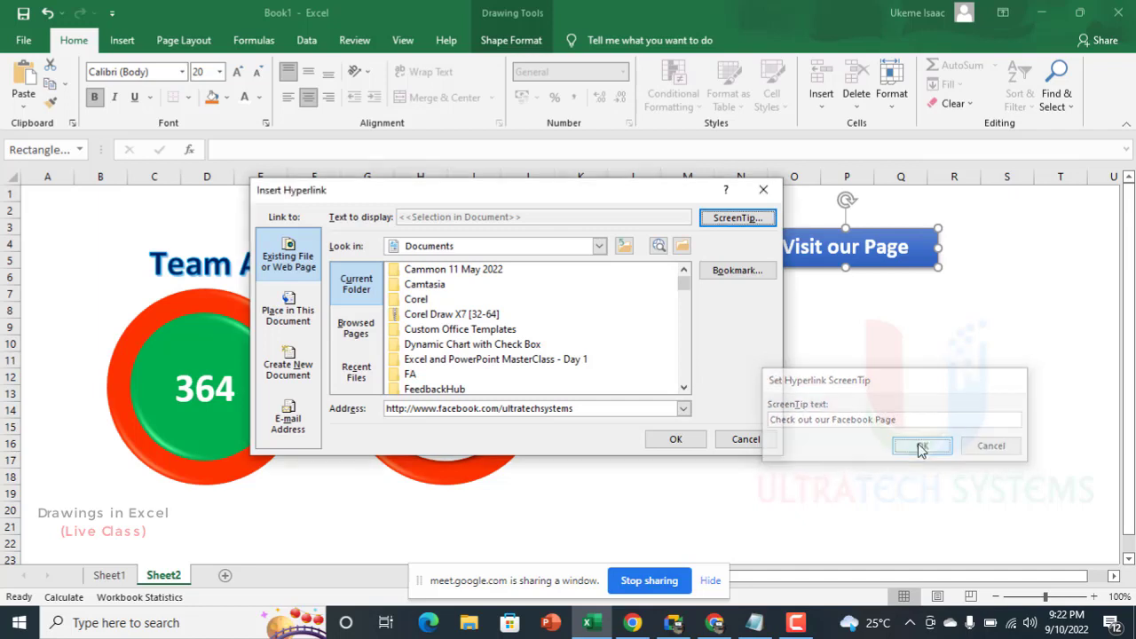
click(675, 439)
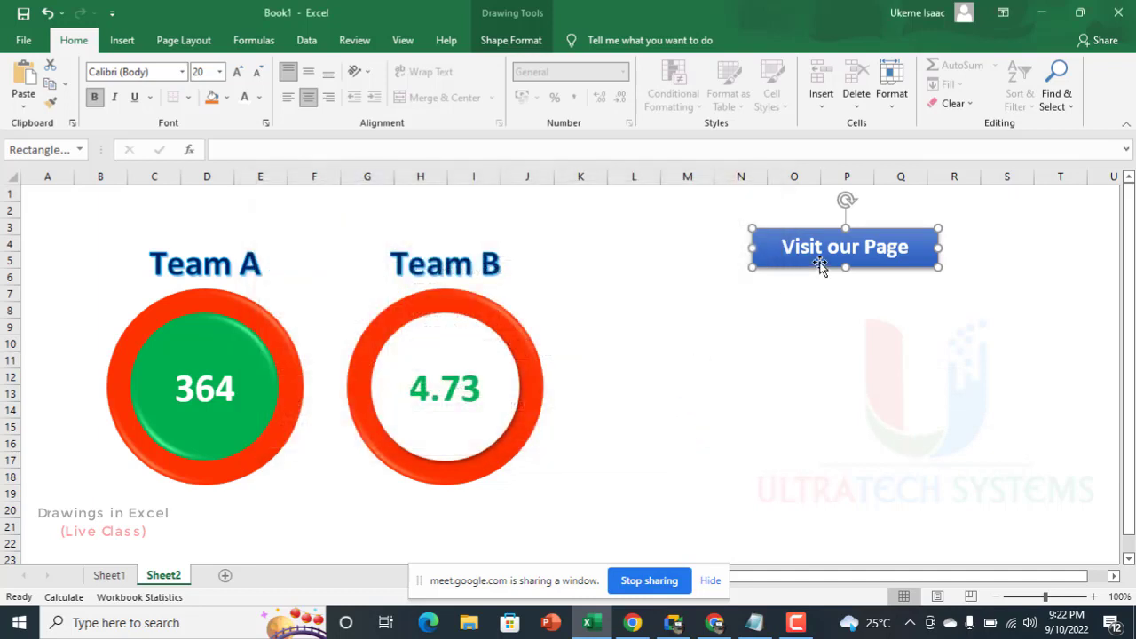
Step: Test the "Visit our Page" button by checking its ScreenTip, opening and viewing the linked Facebook page, and closing the browser
click(827, 308)
mouse_move(845, 252)
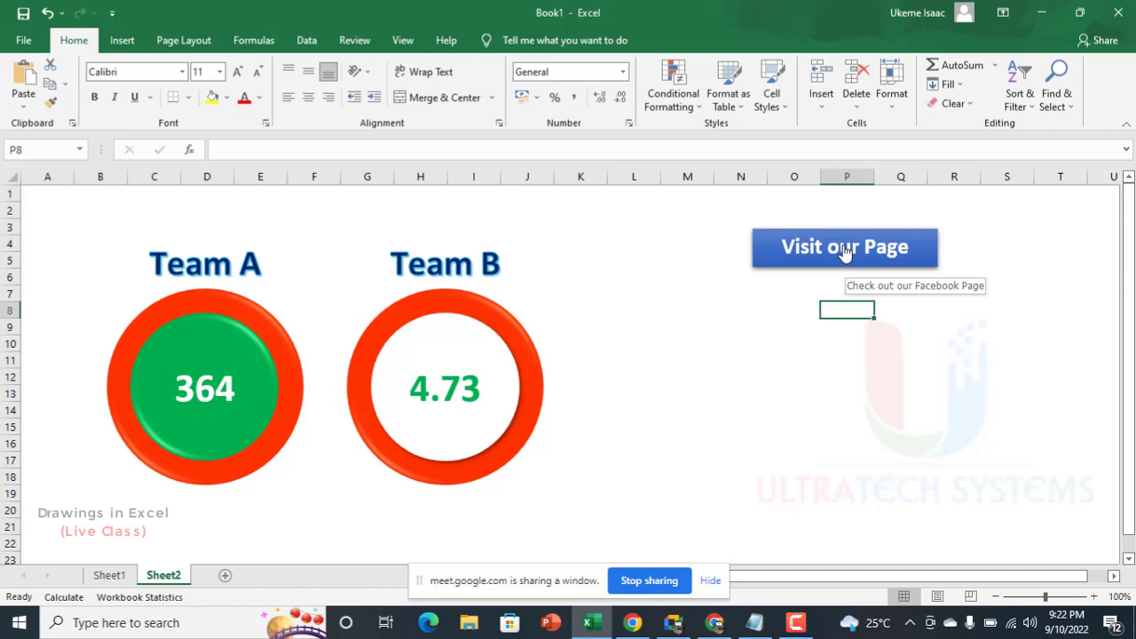
click(845, 250)
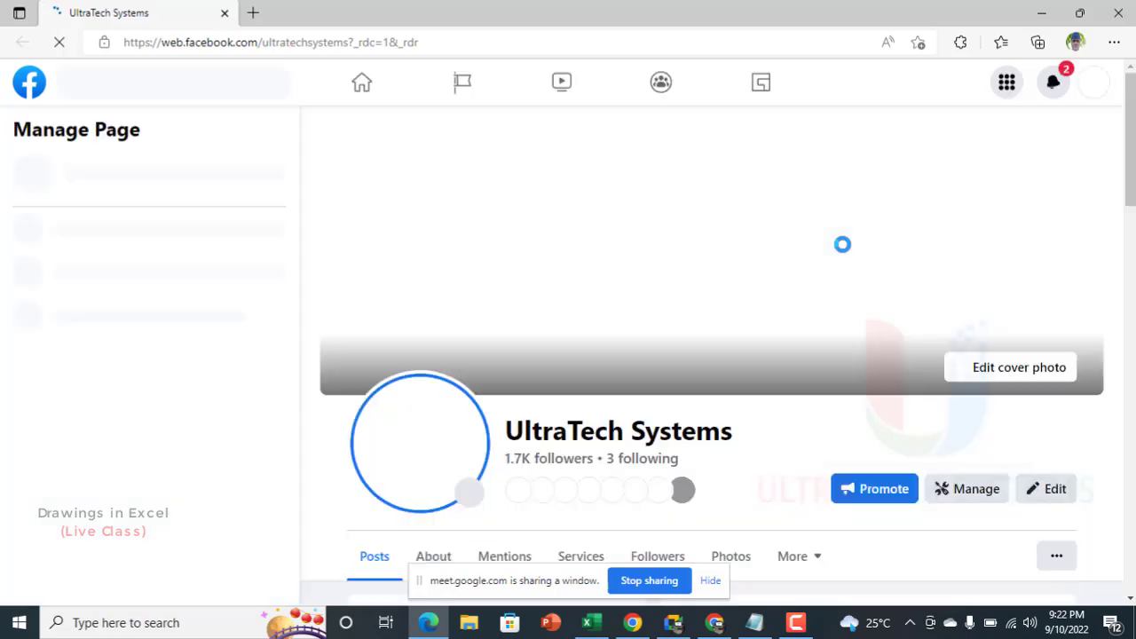
scroll(843, 245, down, 3)
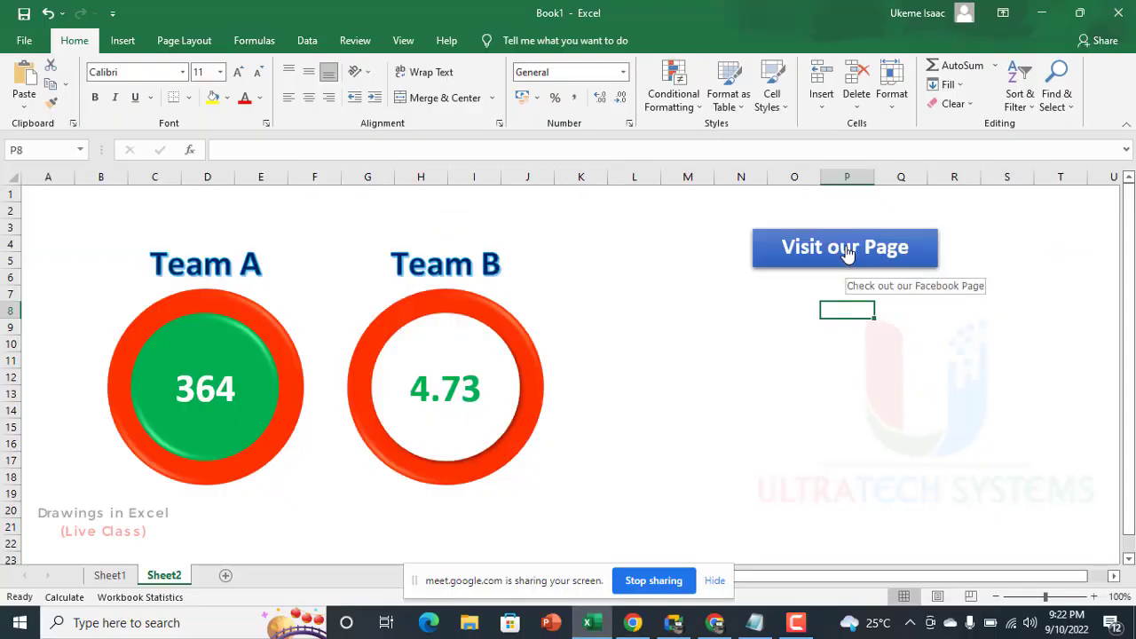
click(847, 249)
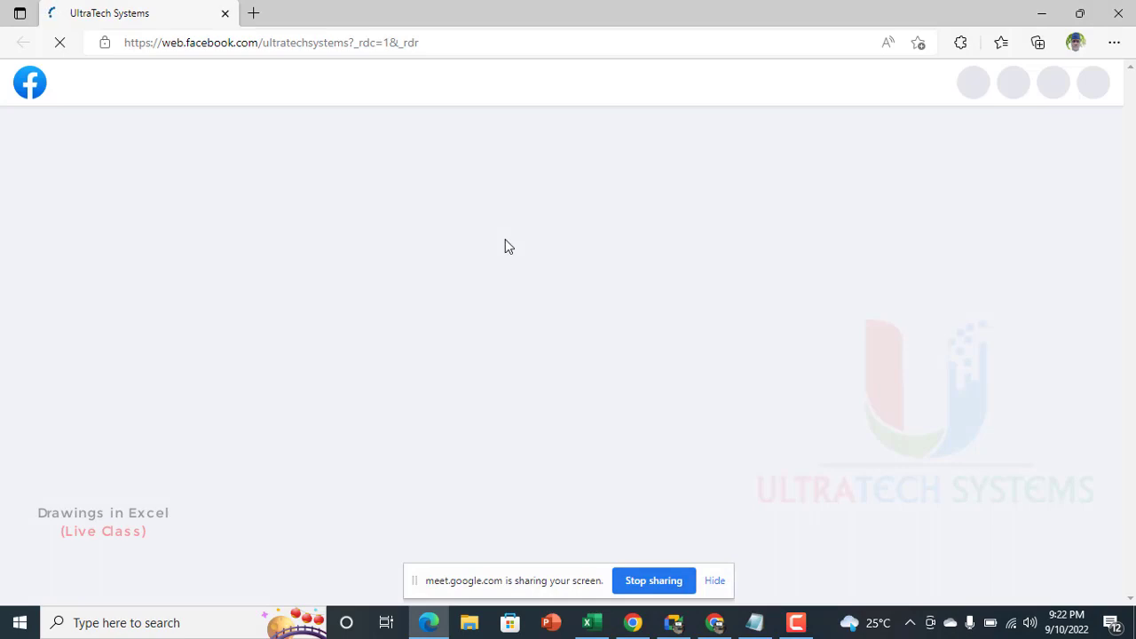
scroll(505, 240, down, 3)
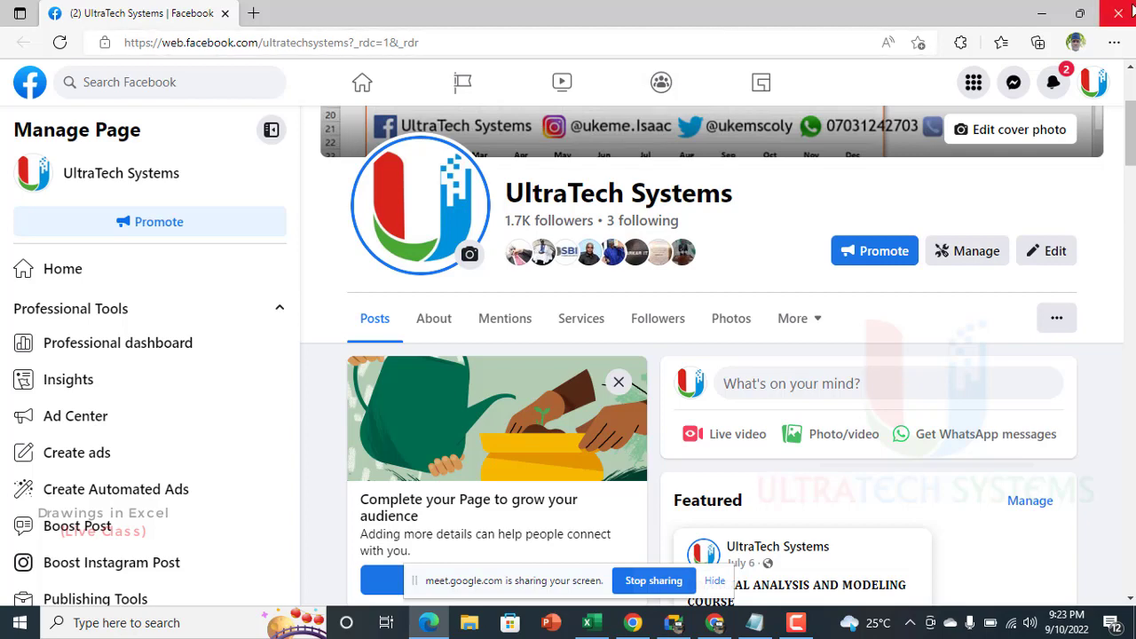
click(1120, 13)
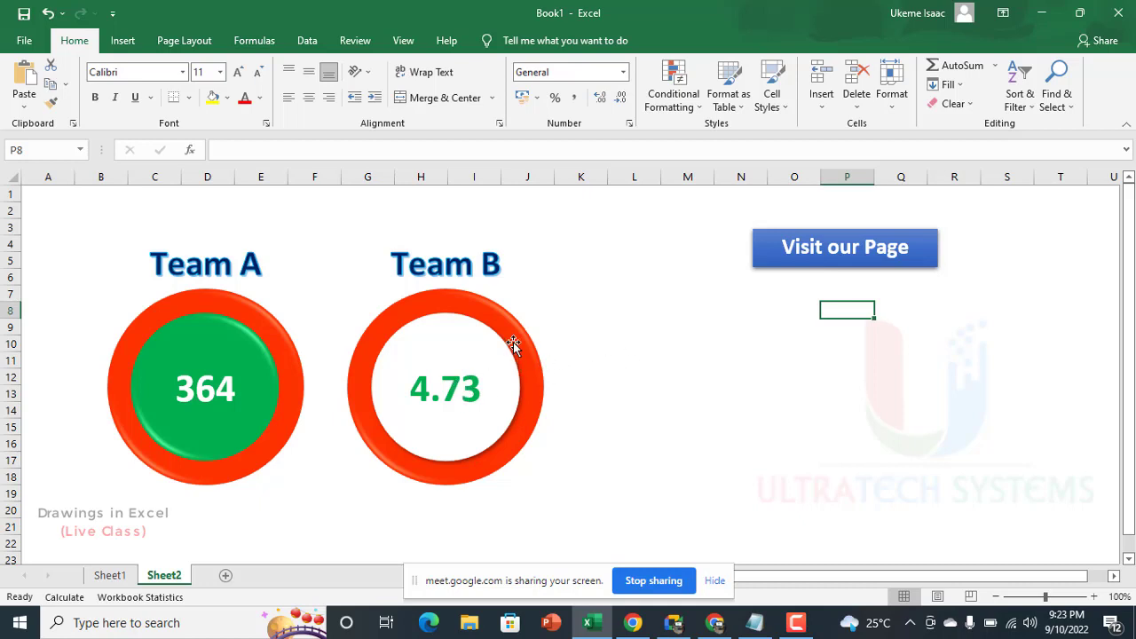
Step: Preview the recommended charts for the Team A and Team B data in A1:B12 on Sheet1
click(110, 575)
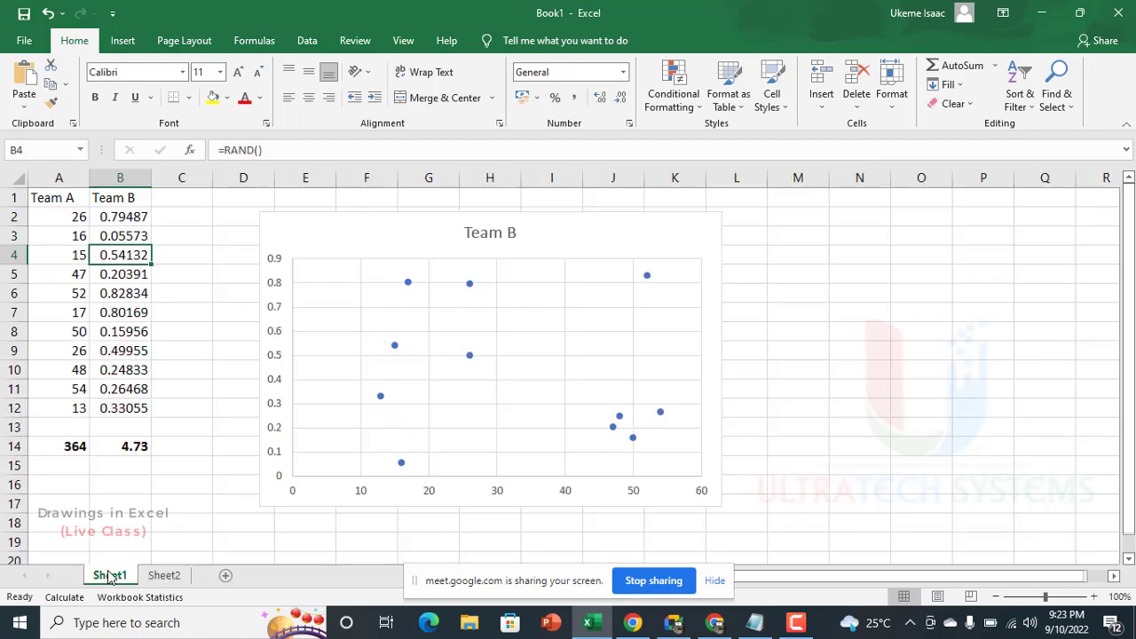
drag(50, 197, 135, 411)
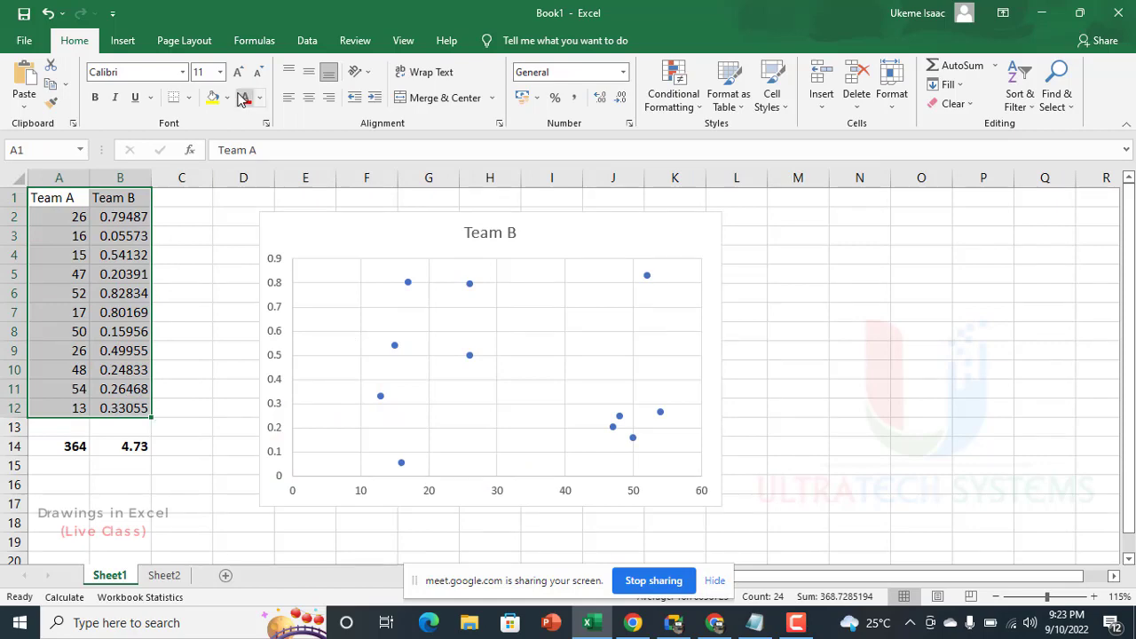
click(122, 41)
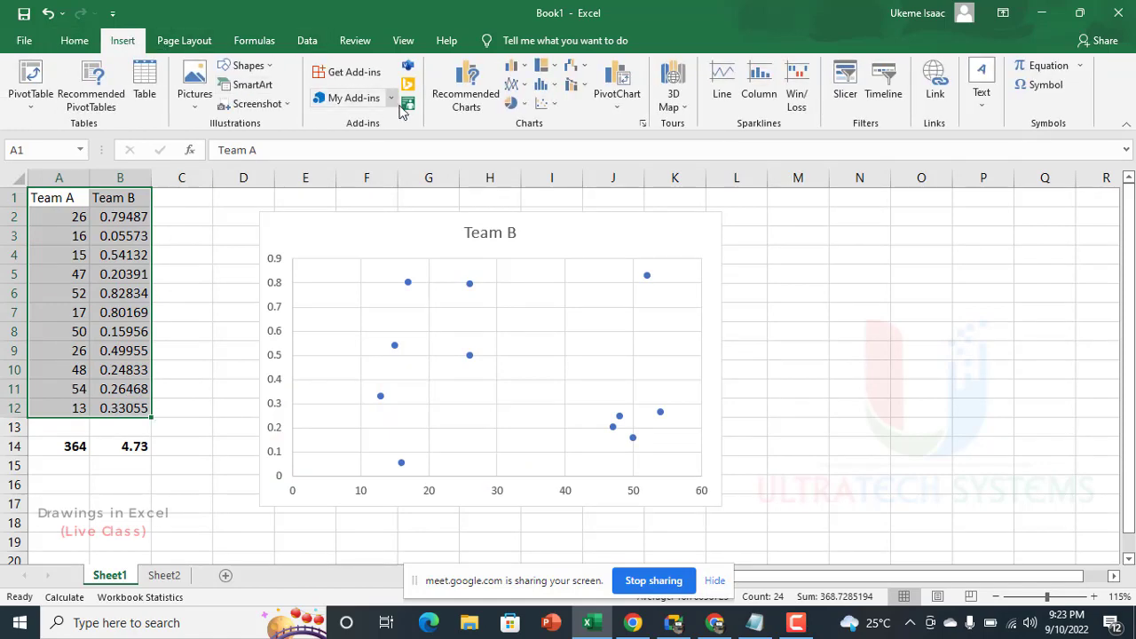
click(461, 84)
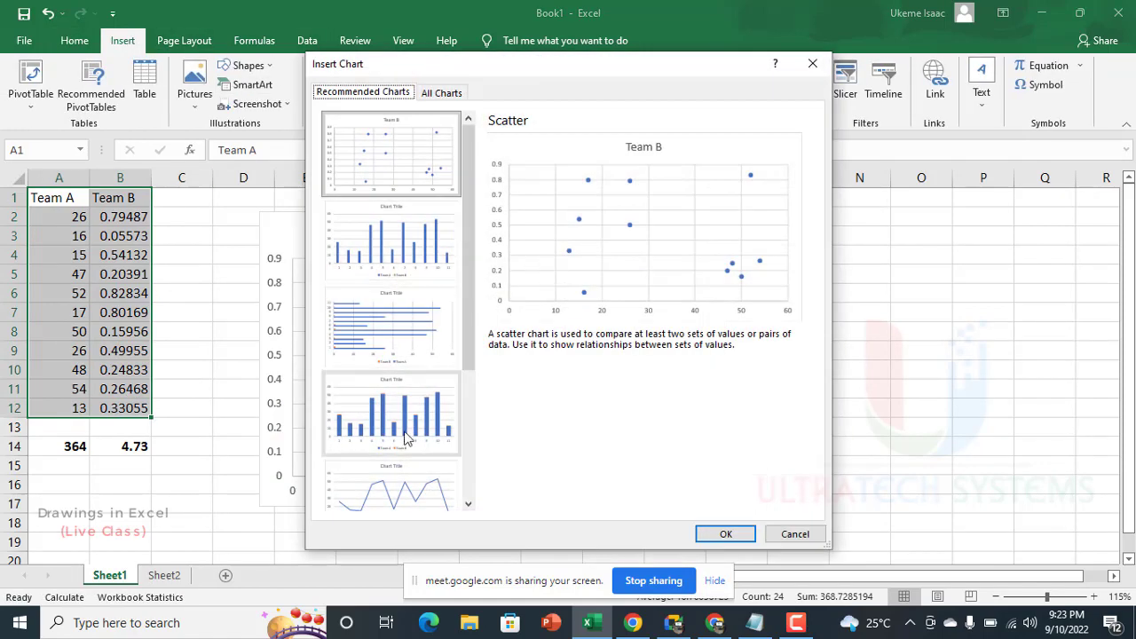
key(Return)
click(116, 218)
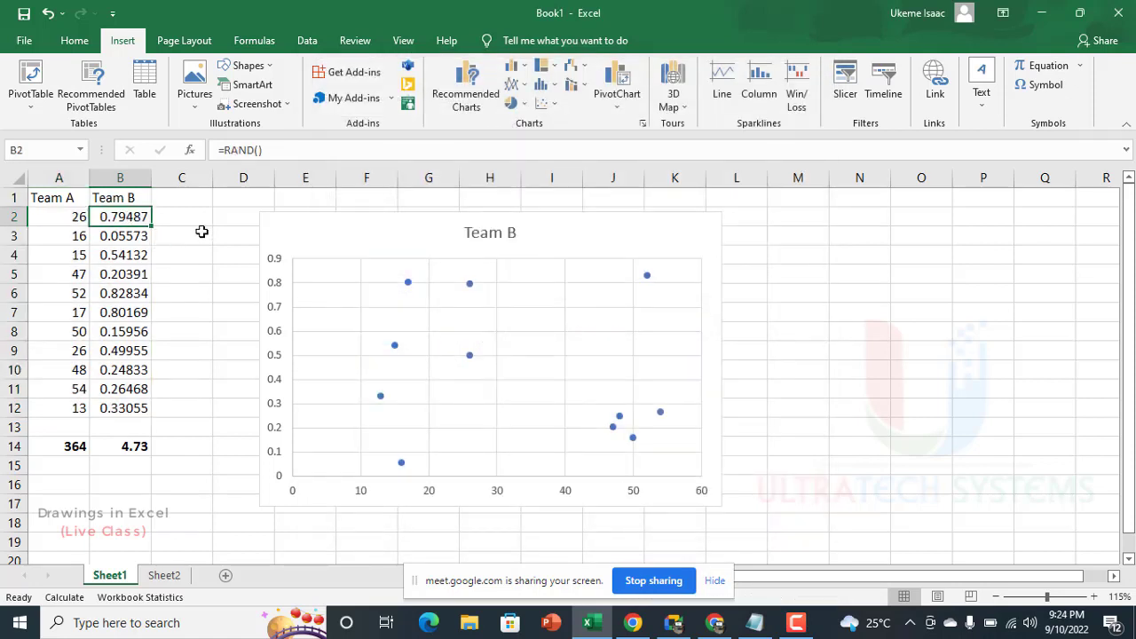
Step: Enter 18 in B2 on Sheet1 and insert the recommended Clustered Column chart from A1:B2
text(18)
key(Return)
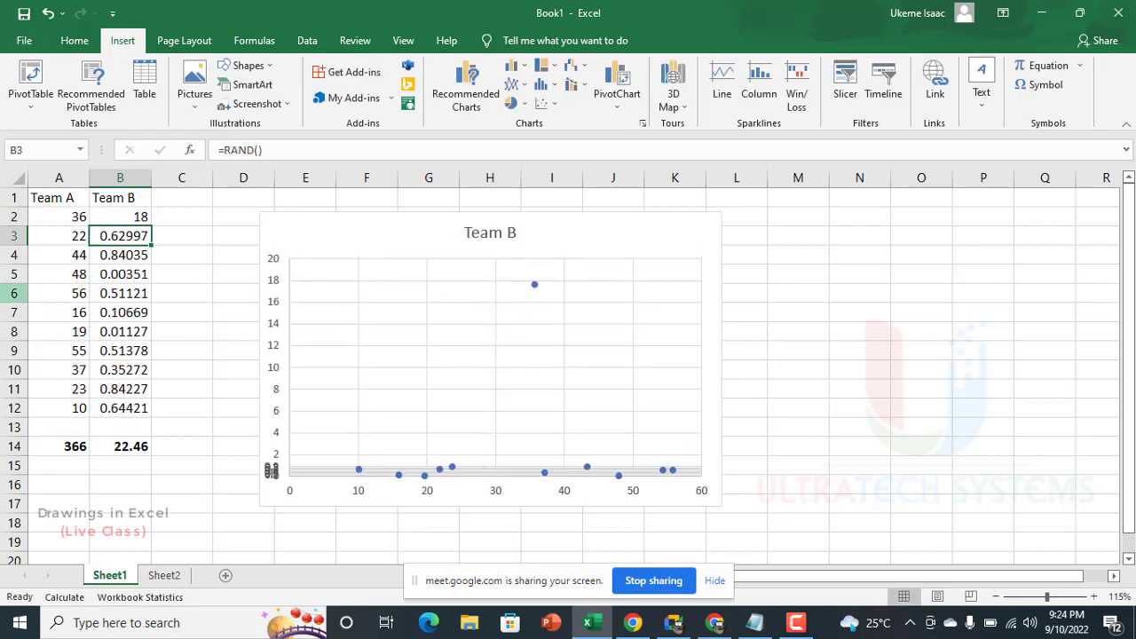
drag(55, 199, 133, 217)
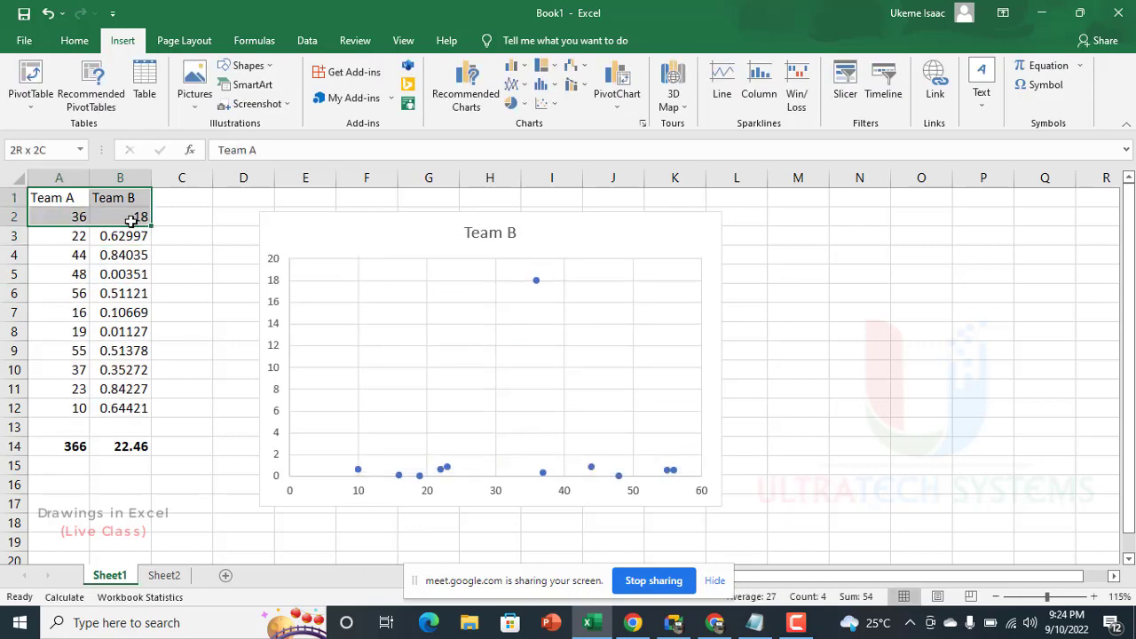
click(482, 108)
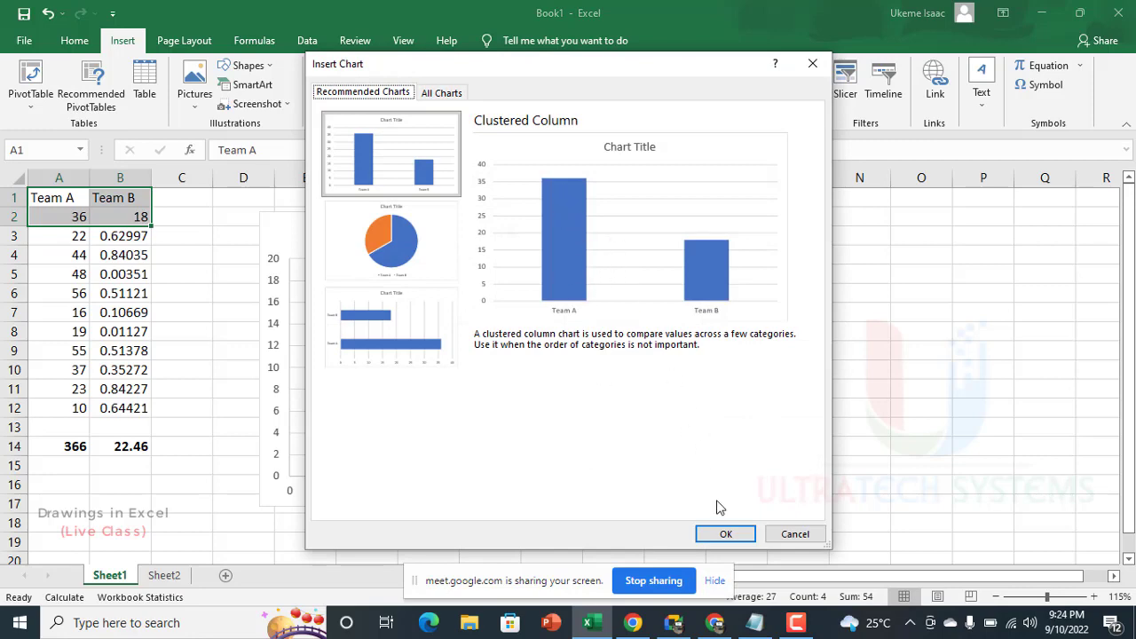
click(725, 533)
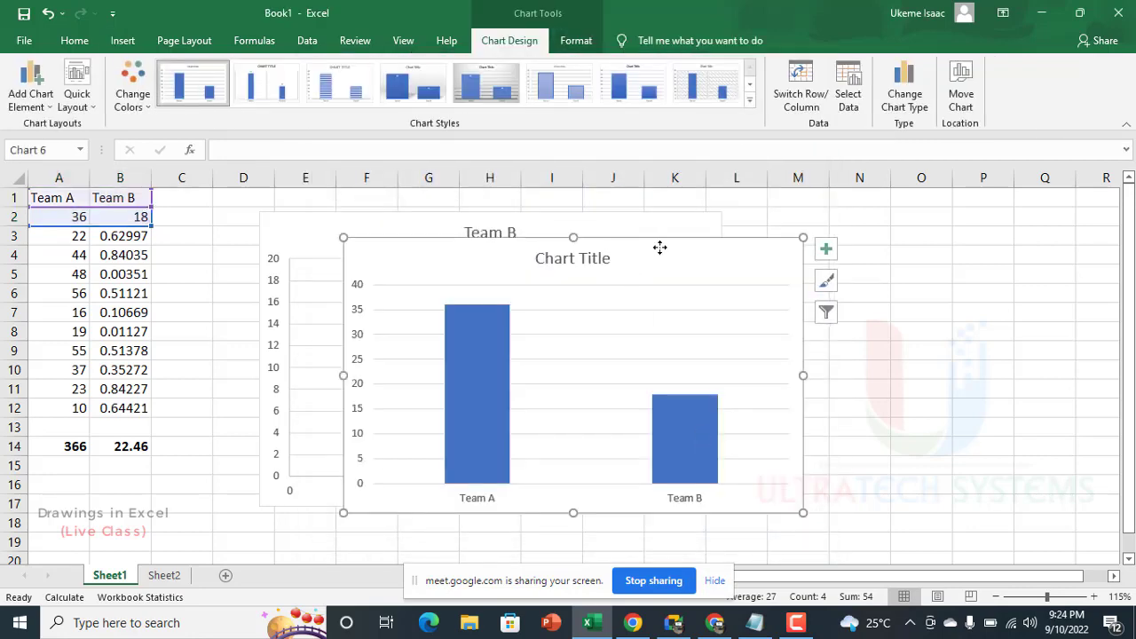
Step: Separate the two charts on Sheet1, shifting the scatter chart over columns A to G and the column chart over I to P
drag(659, 247, 1009, 210)
click(572, 217)
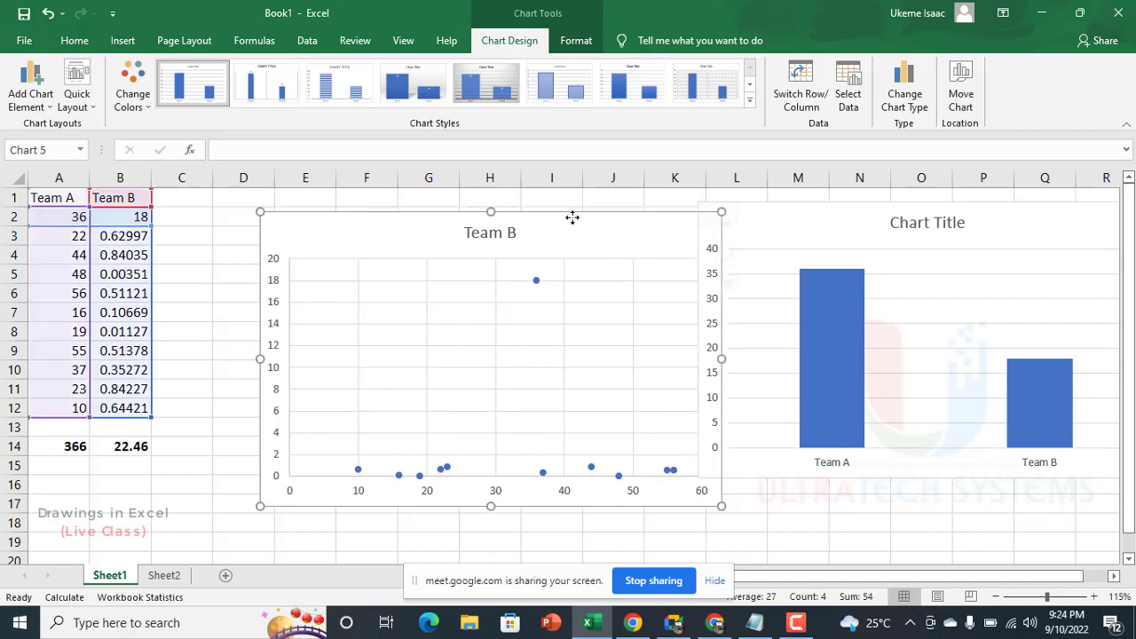
drag(572, 218, 487, 226)
drag(787, 210, 700, 229)
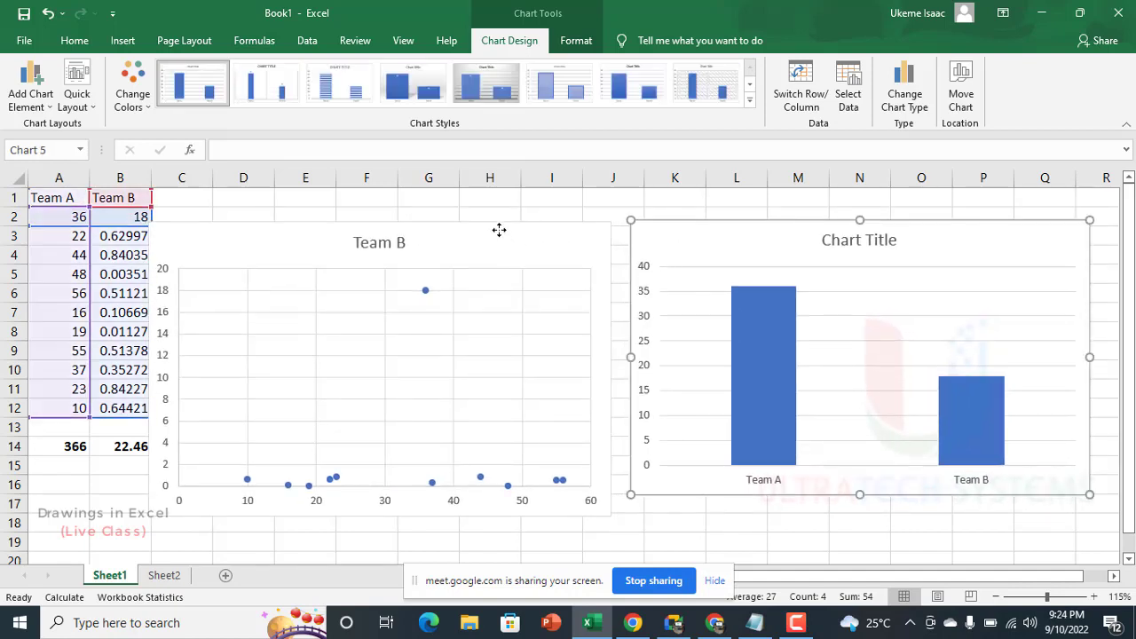
drag(499, 230, 384, 208)
drag(720, 224, 646, 230)
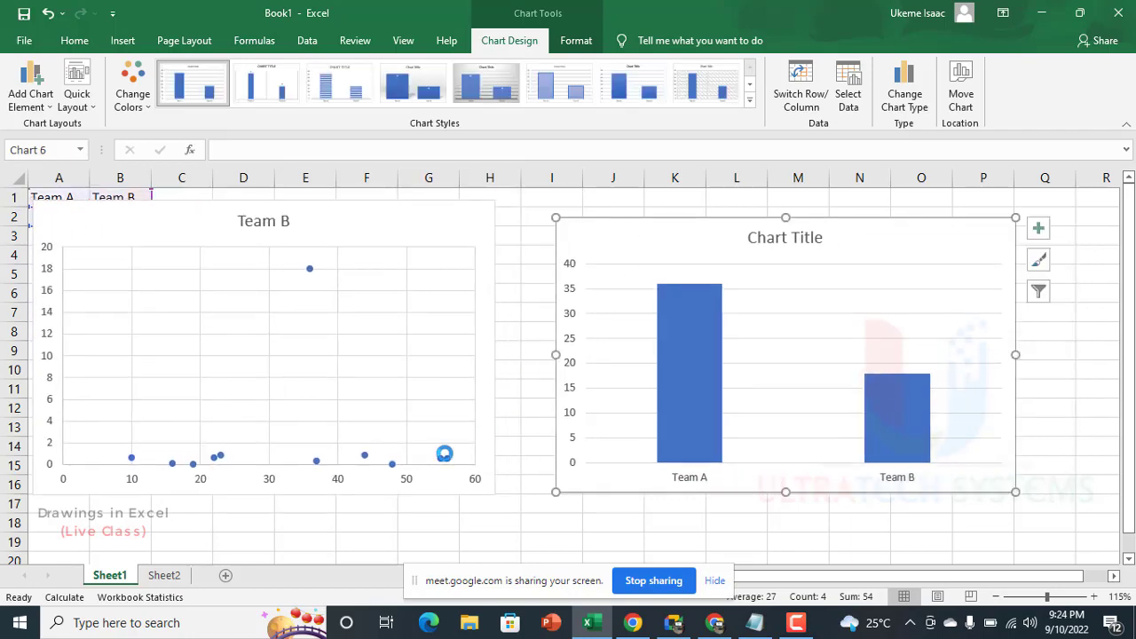
Step: Cut the column chart from Sheet1, paste it onto a new sheet after Sheet2, and place it over columns F to M
key(Delete)
click(165, 577)
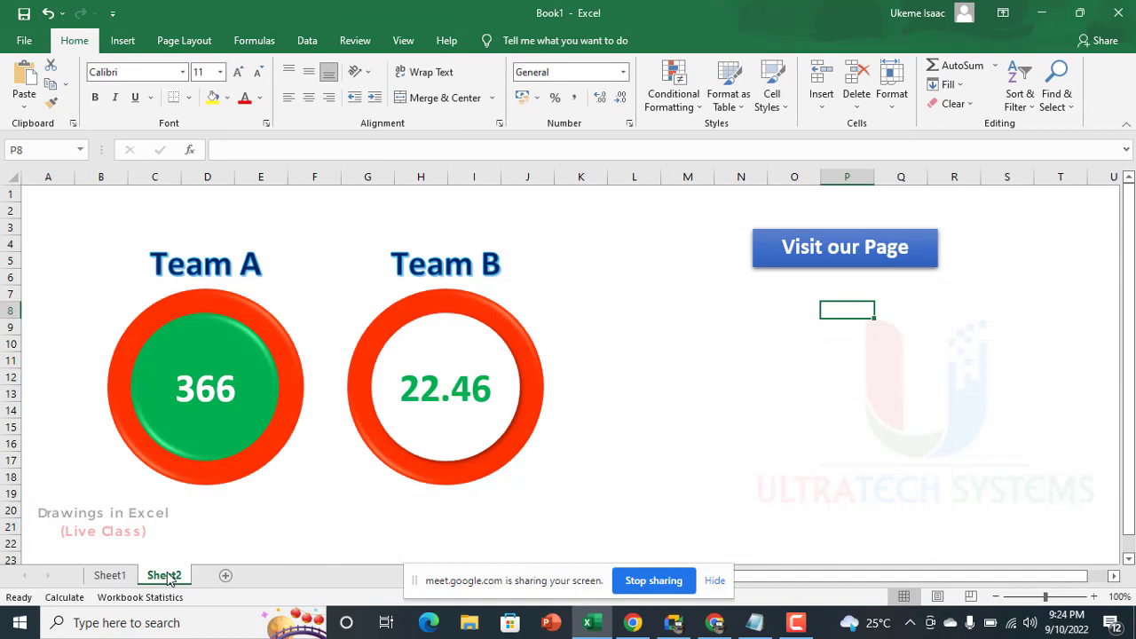
click(226, 577)
key(ctrl+v)
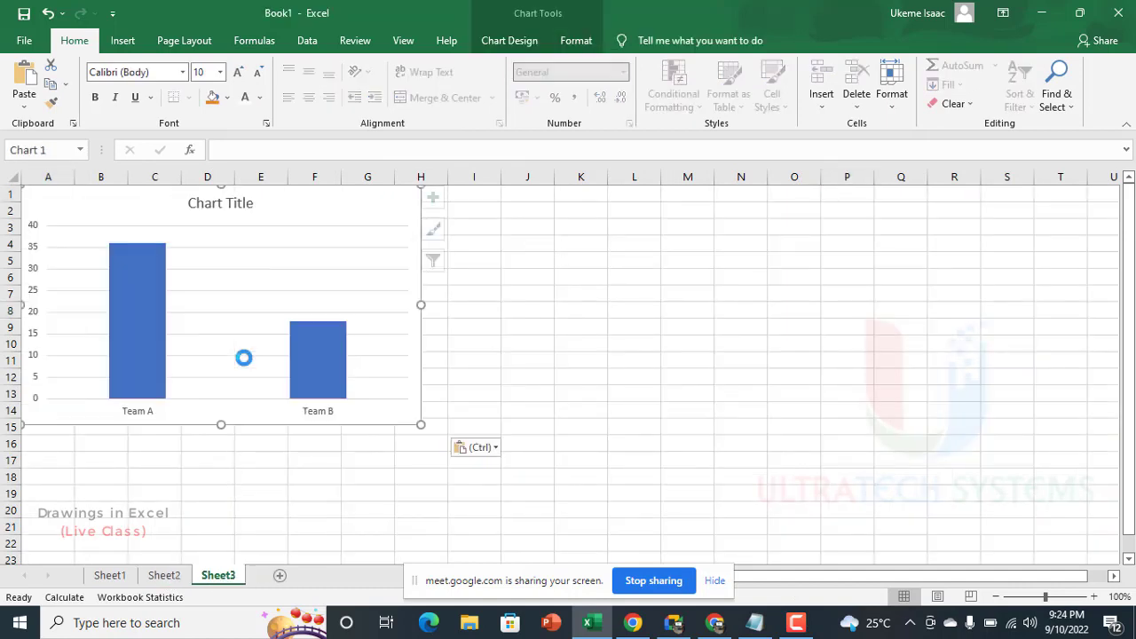
drag(363, 208, 638, 257)
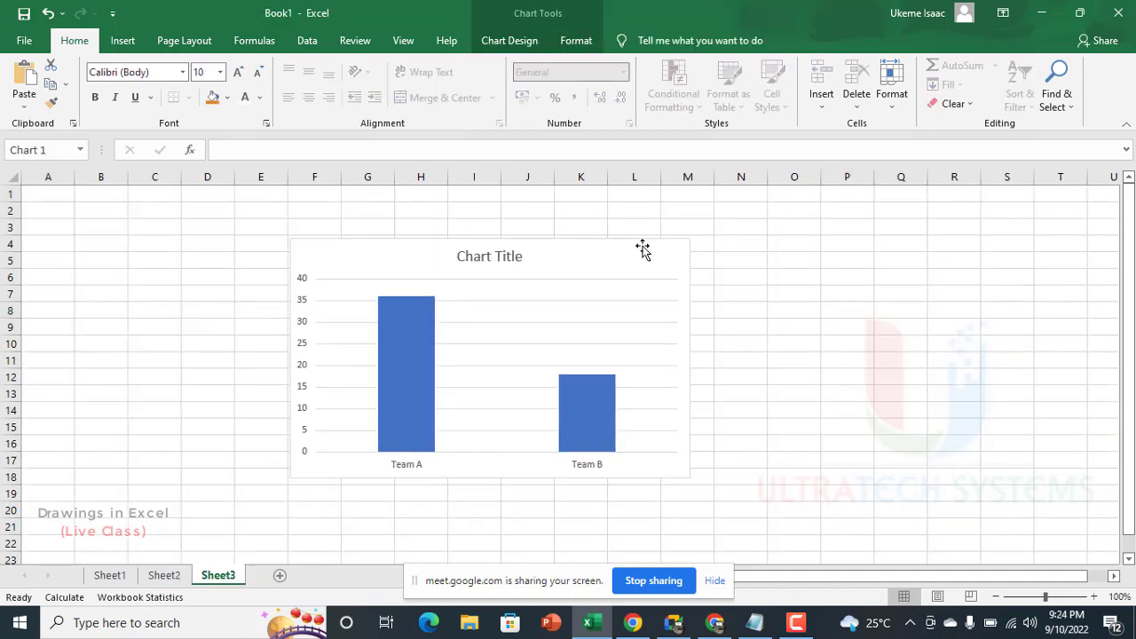
Step: Remove the chart title and the gridlines from the column chart
click(492, 260)
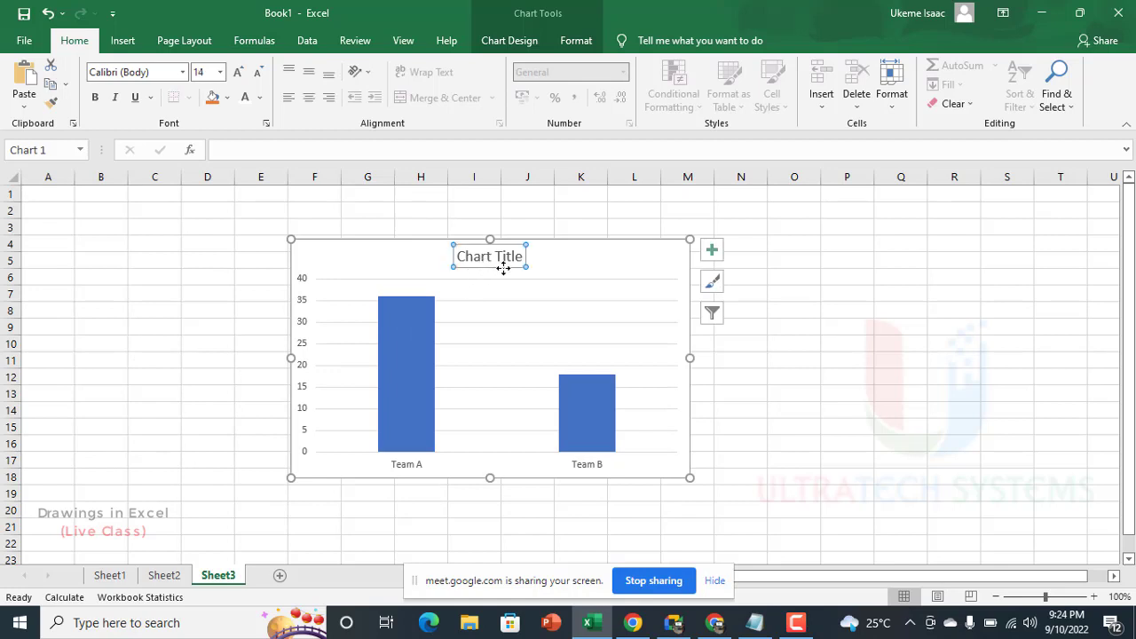
key(Delete)
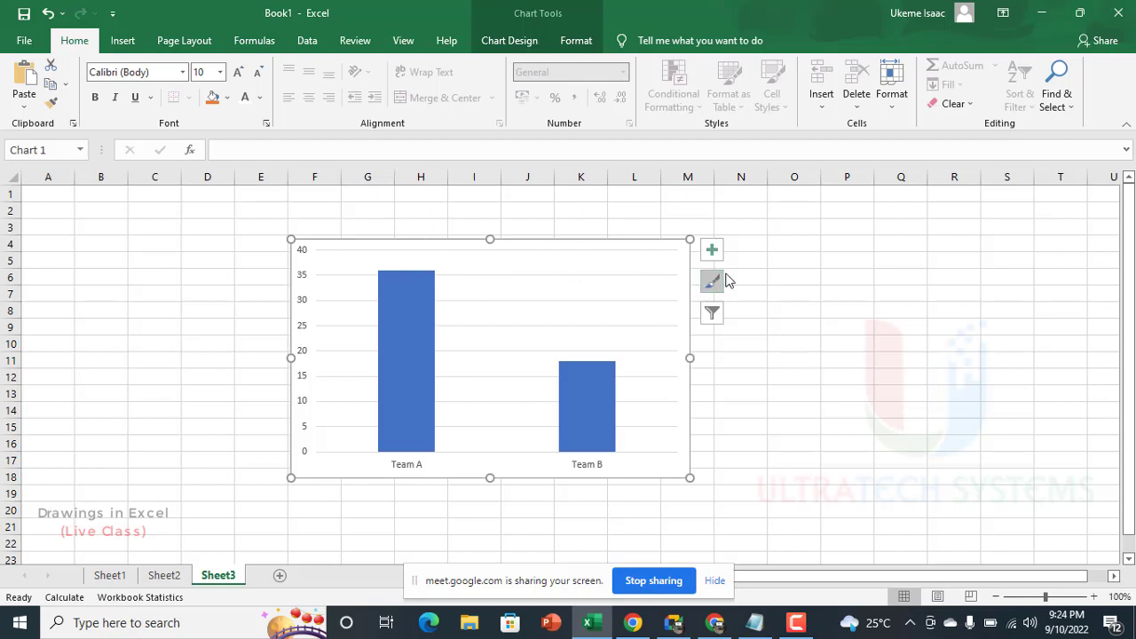
click(669, 251)
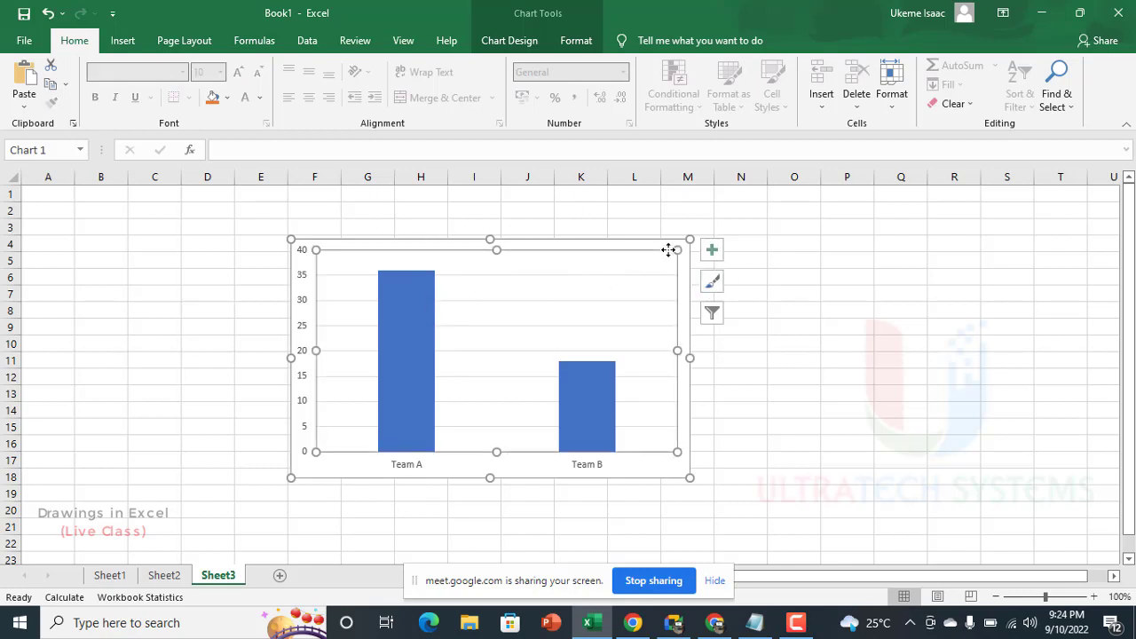
click(625, 275)
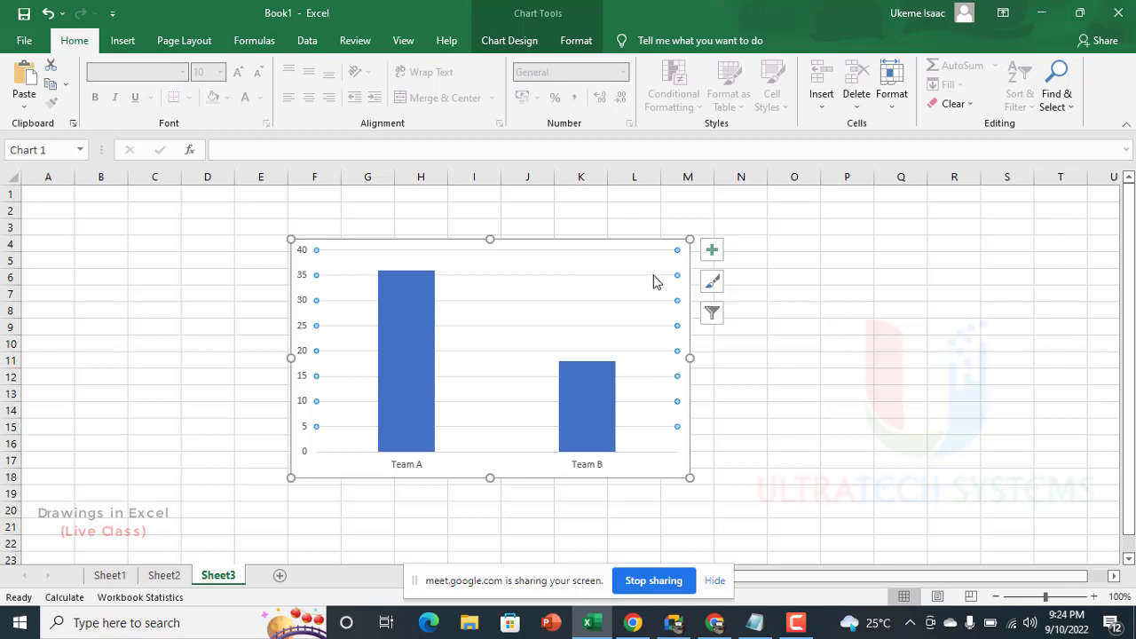
click(712, 250)
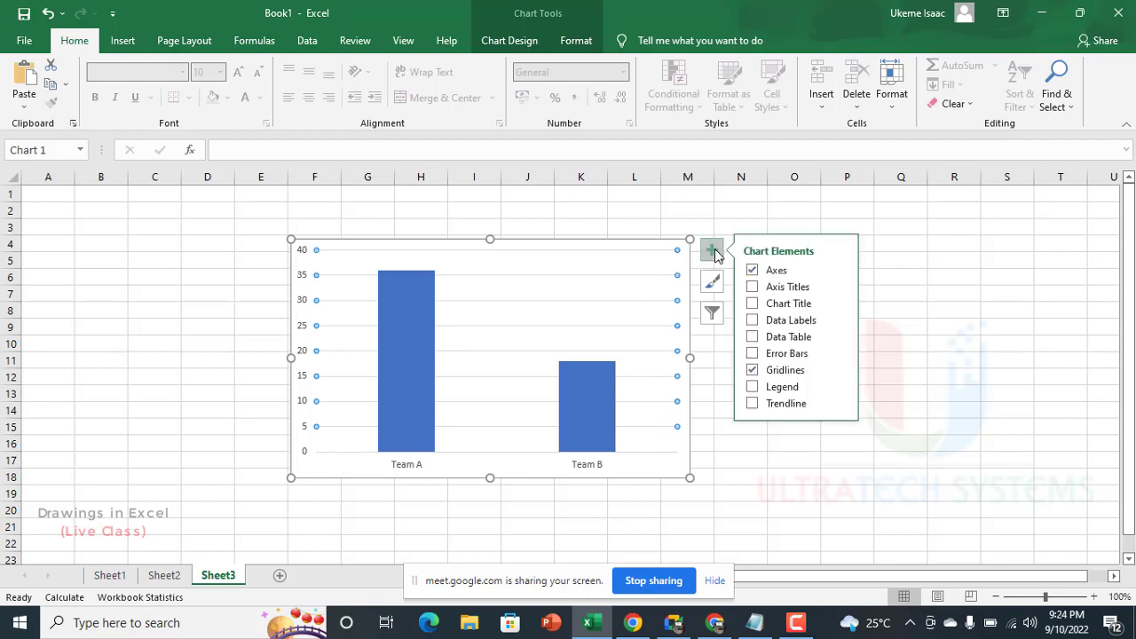
click(751, 370)
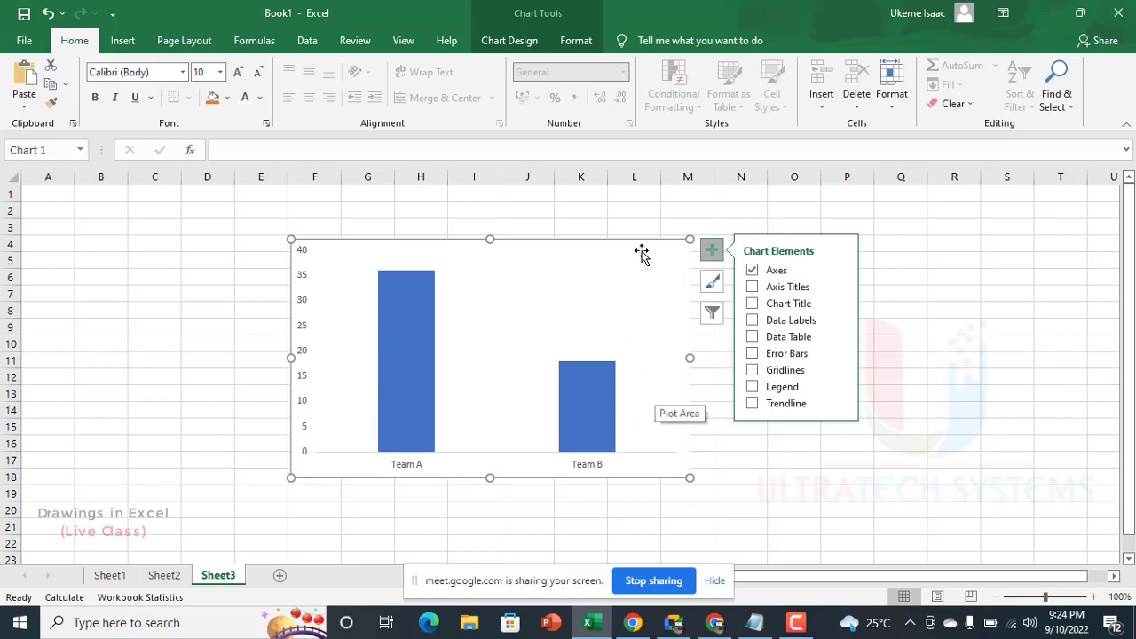
Step: Shift the chart up to start in row 2 and set its chart area to No Fill
drag(647, 243, 647, 211)
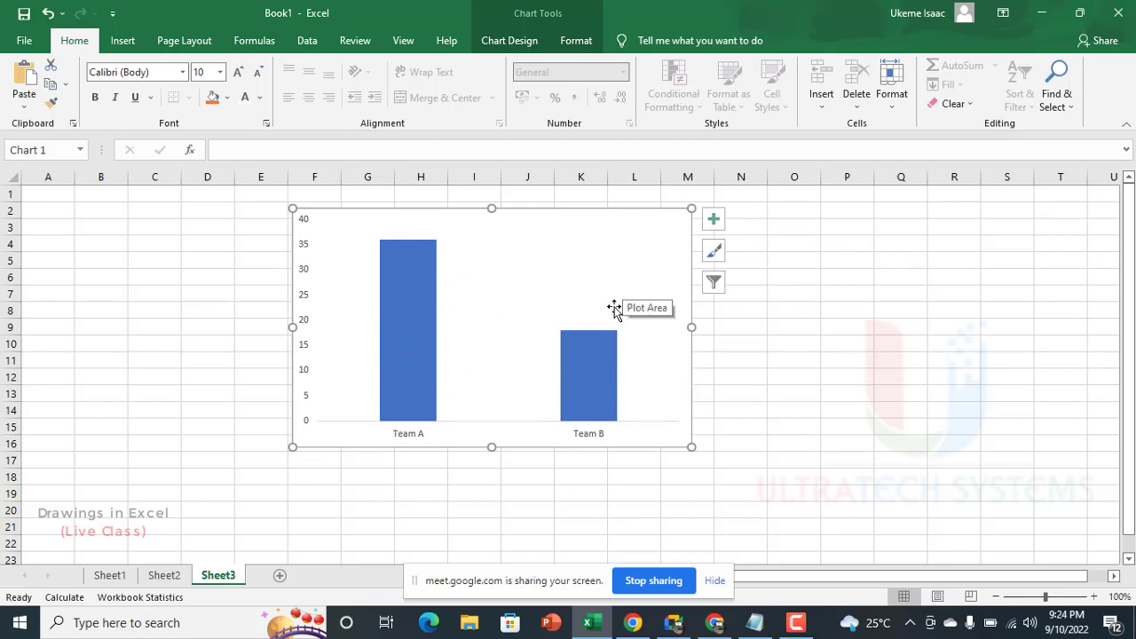
click(578, 40)
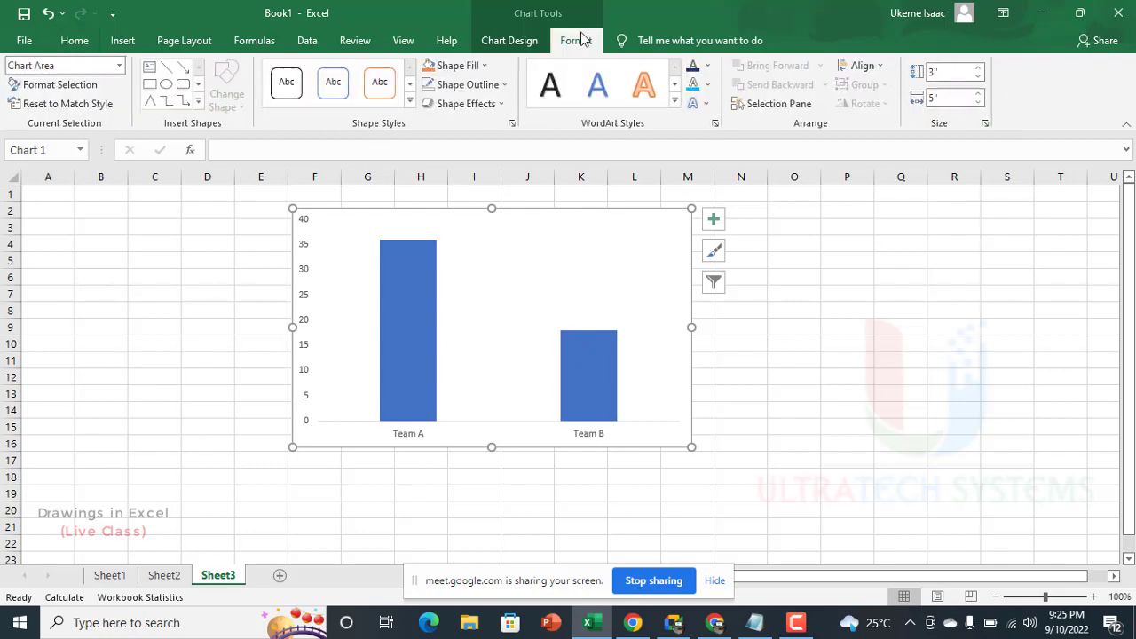
click(444, 66)
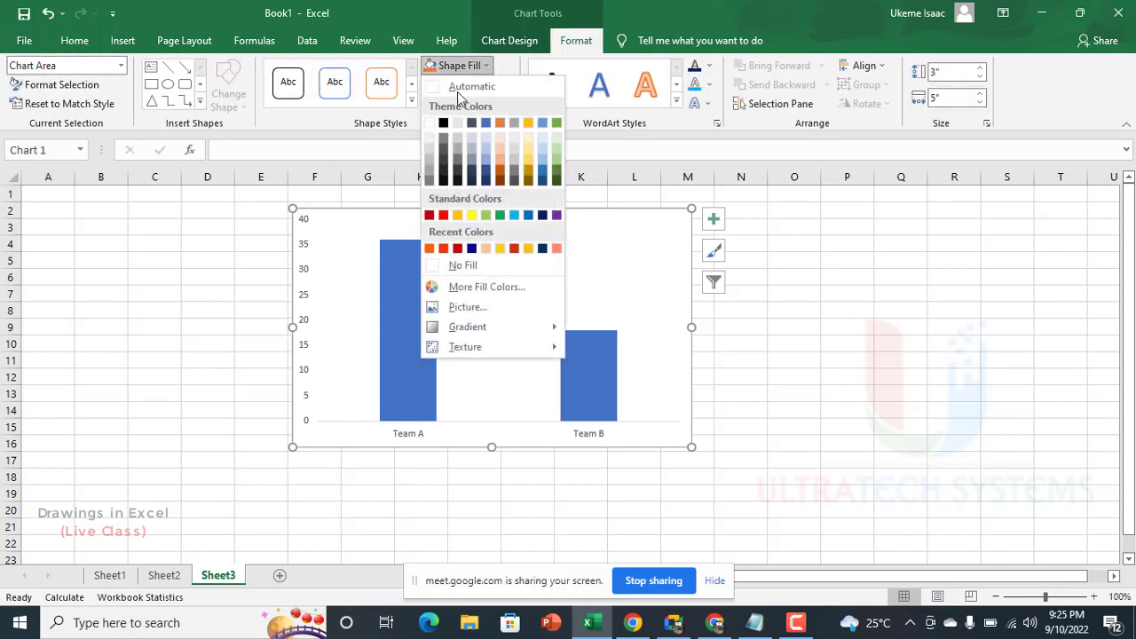
click(451, 265)
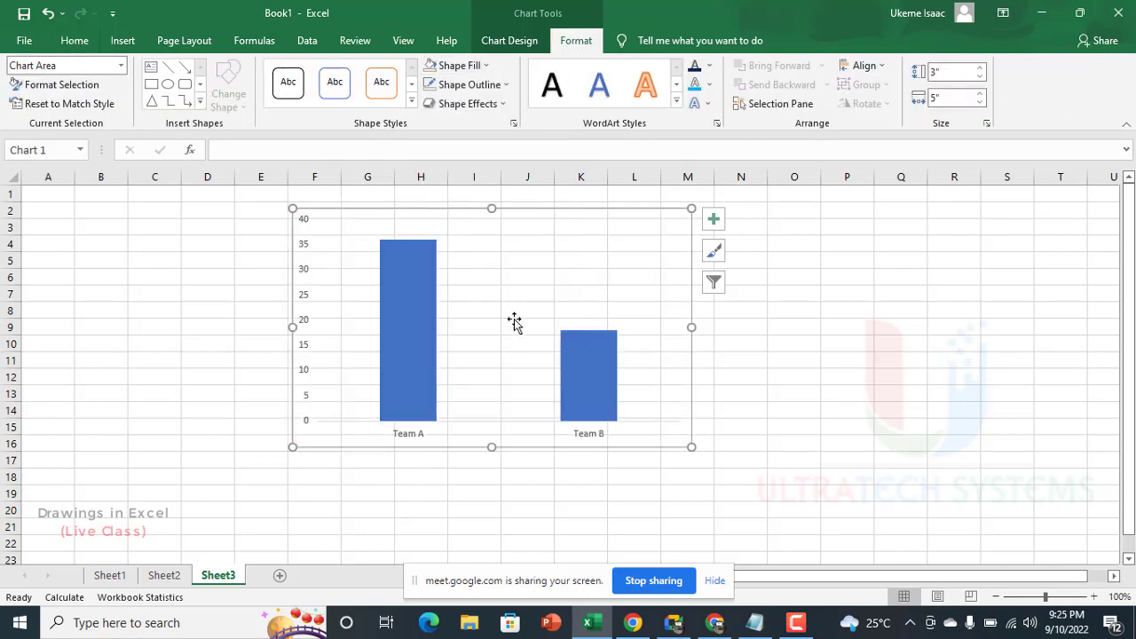
Step: Hide the worksheet gridlines on Sheet3 and move the chart over columns E to L, starting in row 3
click(405, 38)
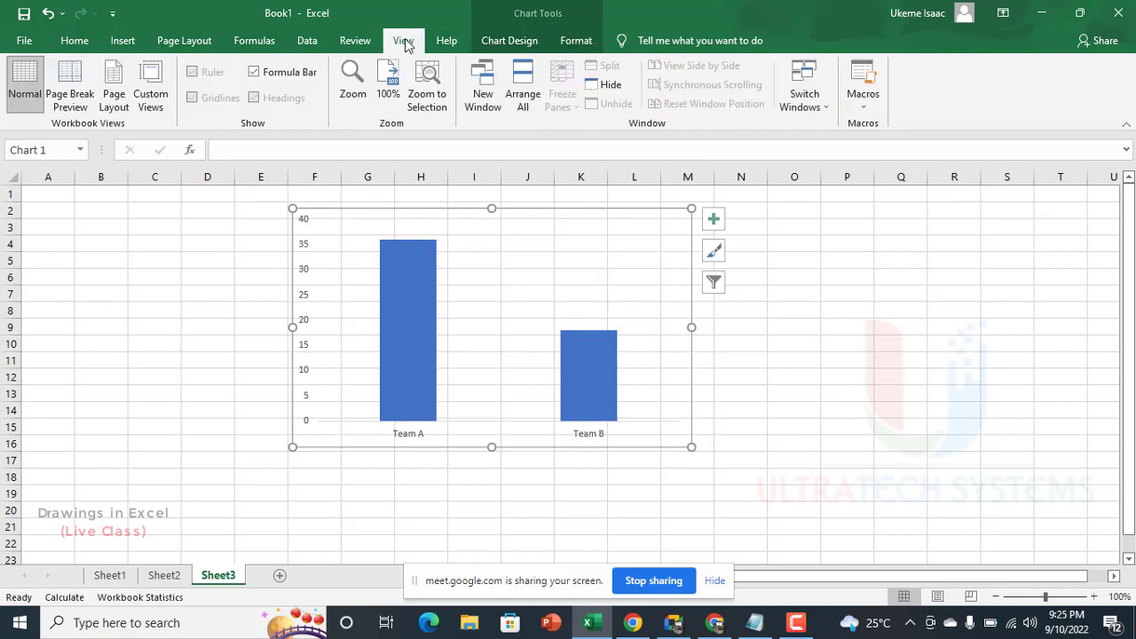
click(163, 260)
click(213, 100)
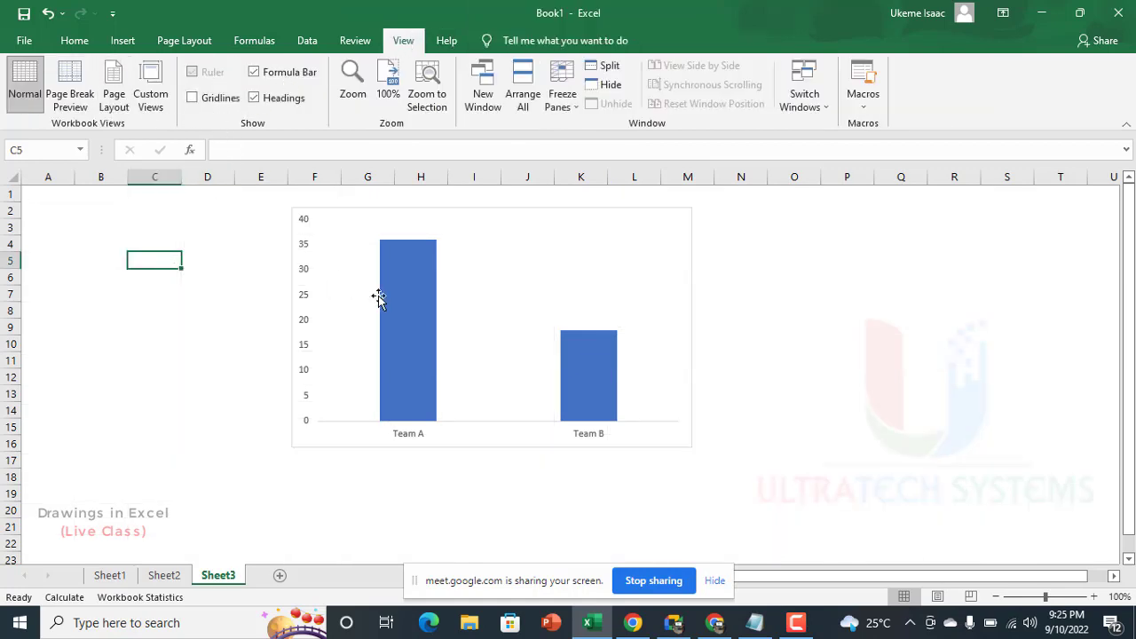
drag(426, 216, 381, 240)
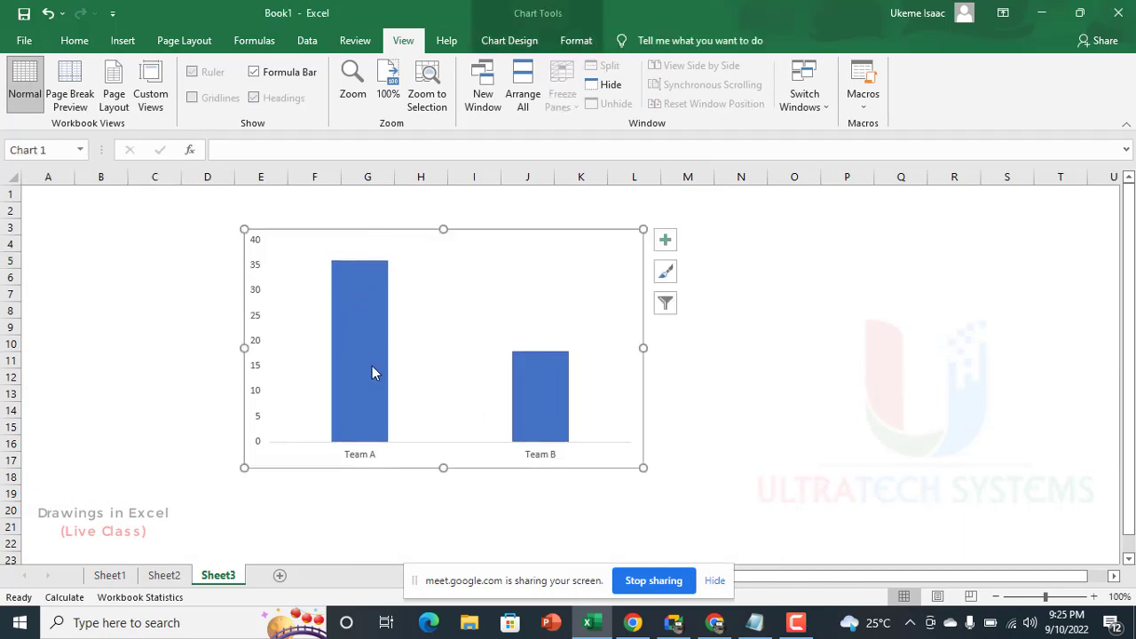
Step: Fill both columns of the chart's data series with the standard light blue
mouse_move(376, 392)
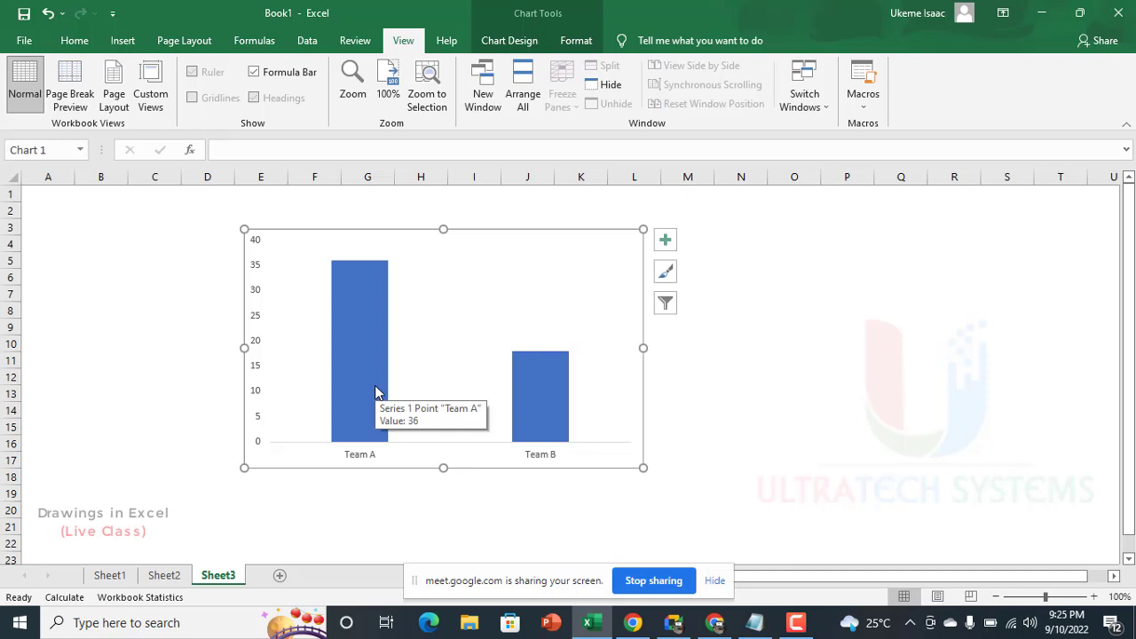
click(374, 394)
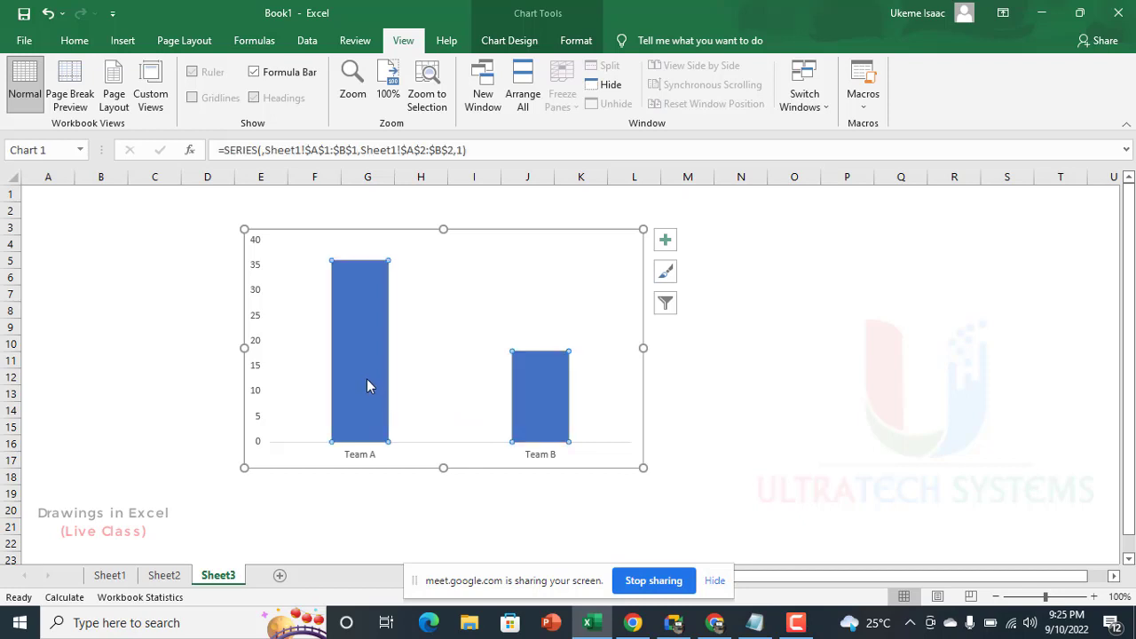
click(578, 44)
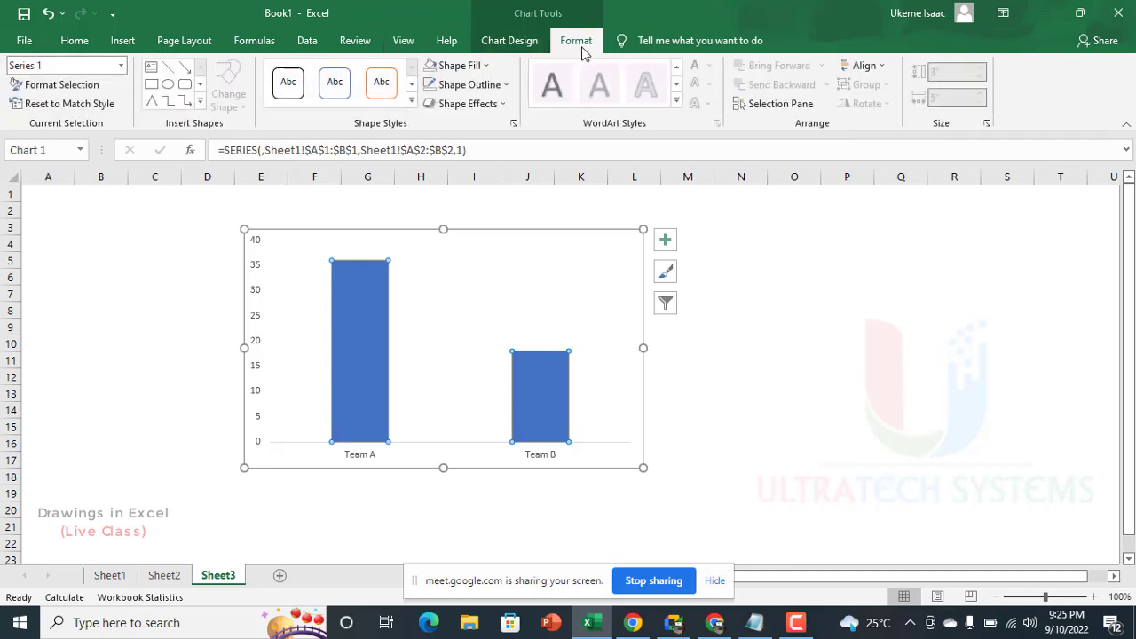
click(463, 66)
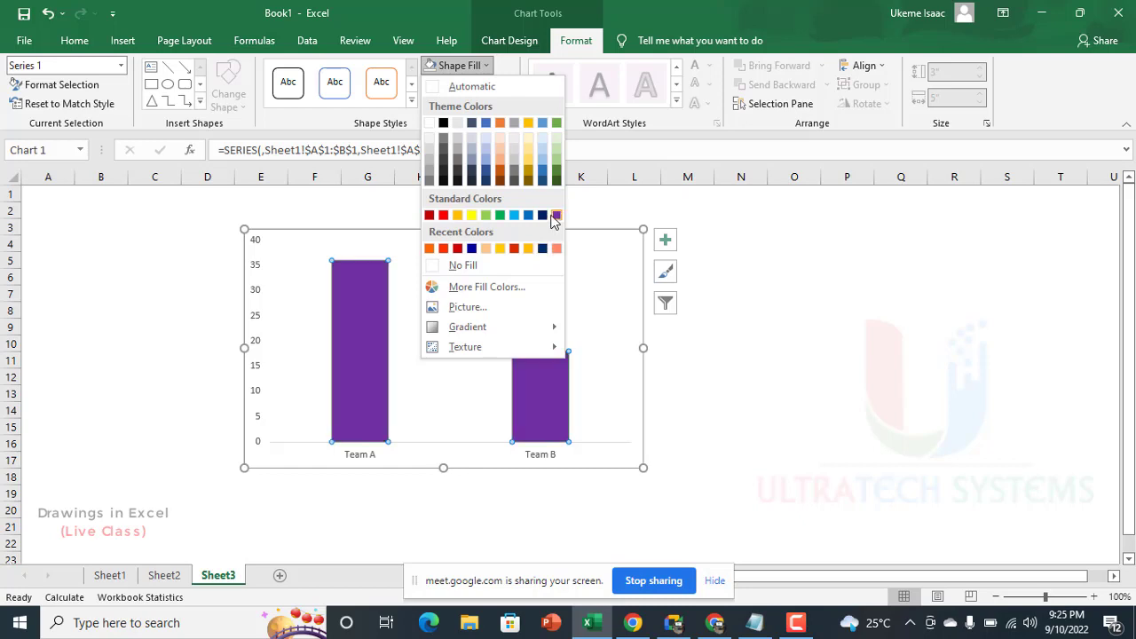
click(514, 214)
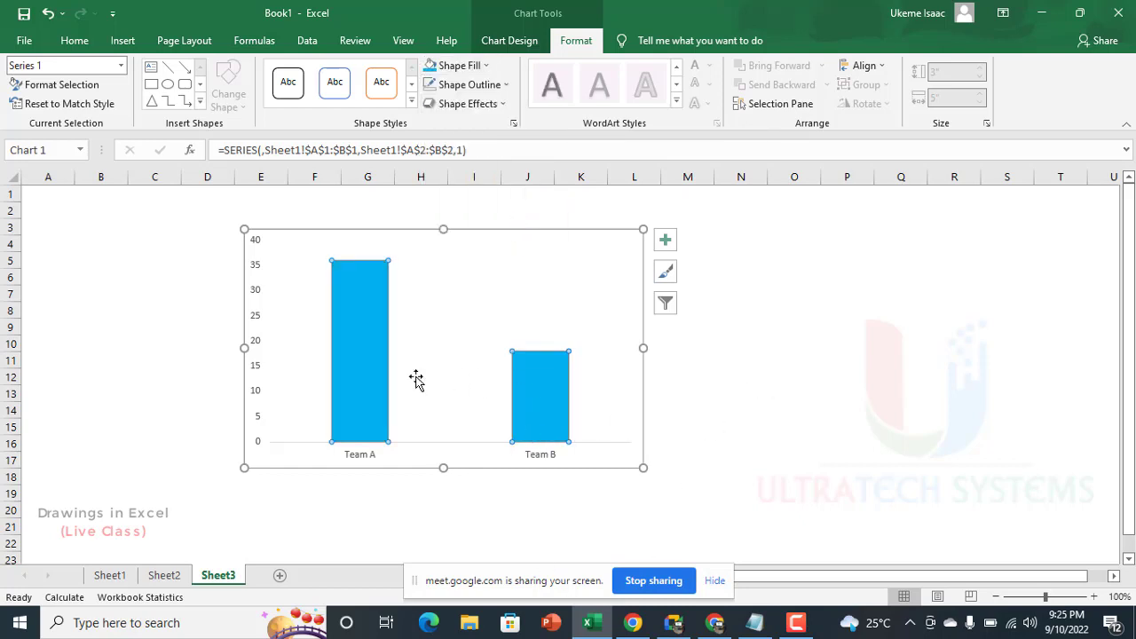
Step: Fill only the Team B column with the dark blue from the recent colors
click(542, 397)
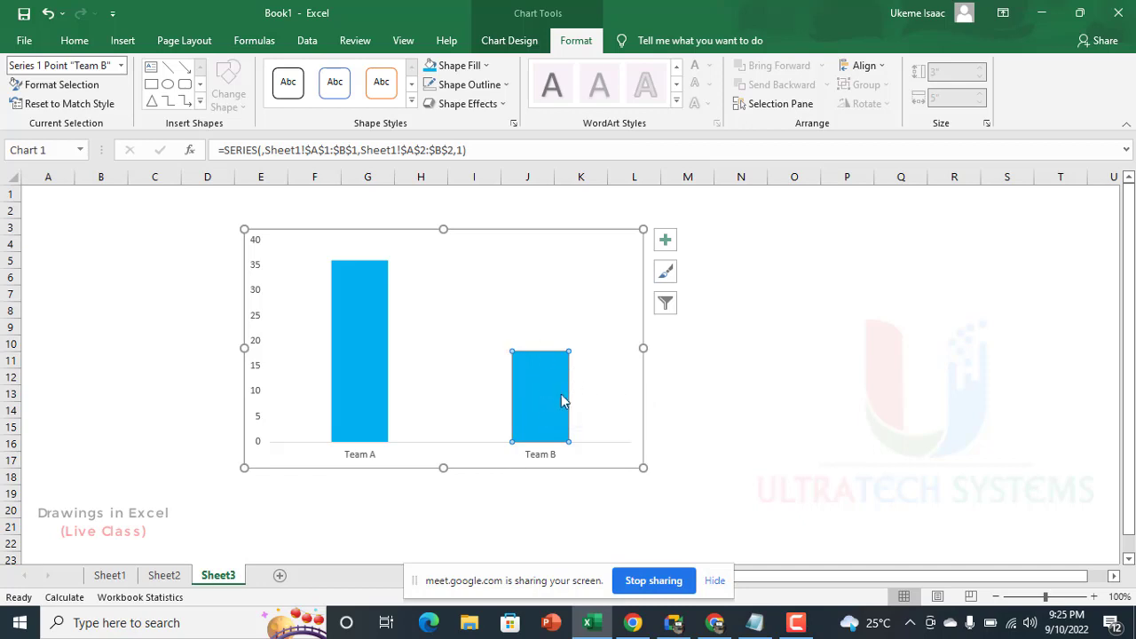
click(467, 71)
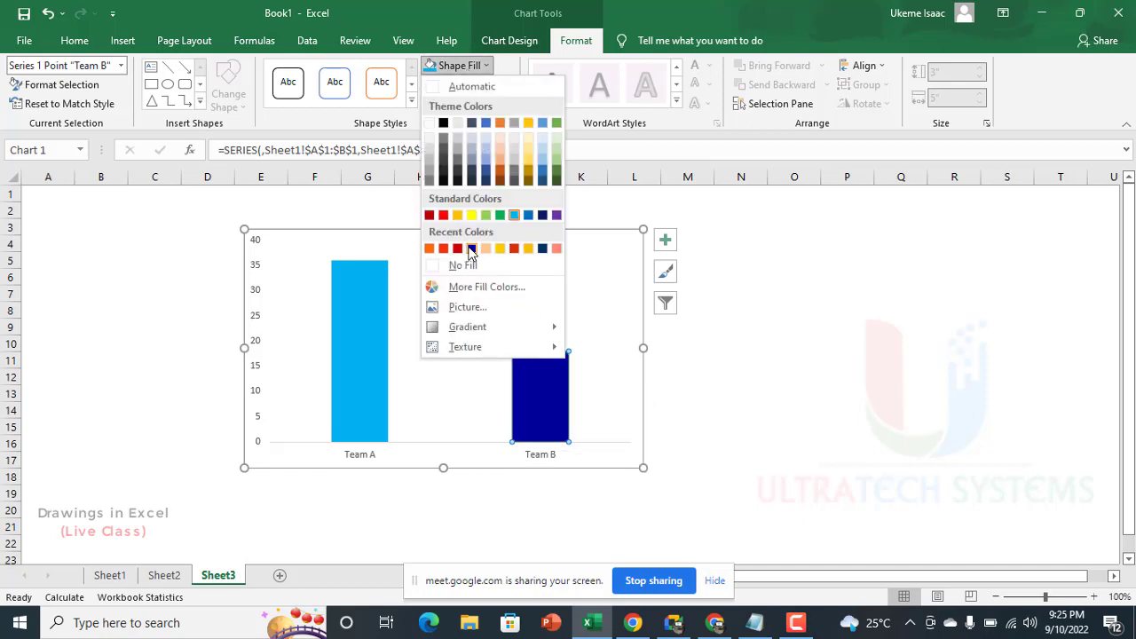
click(542, 249)
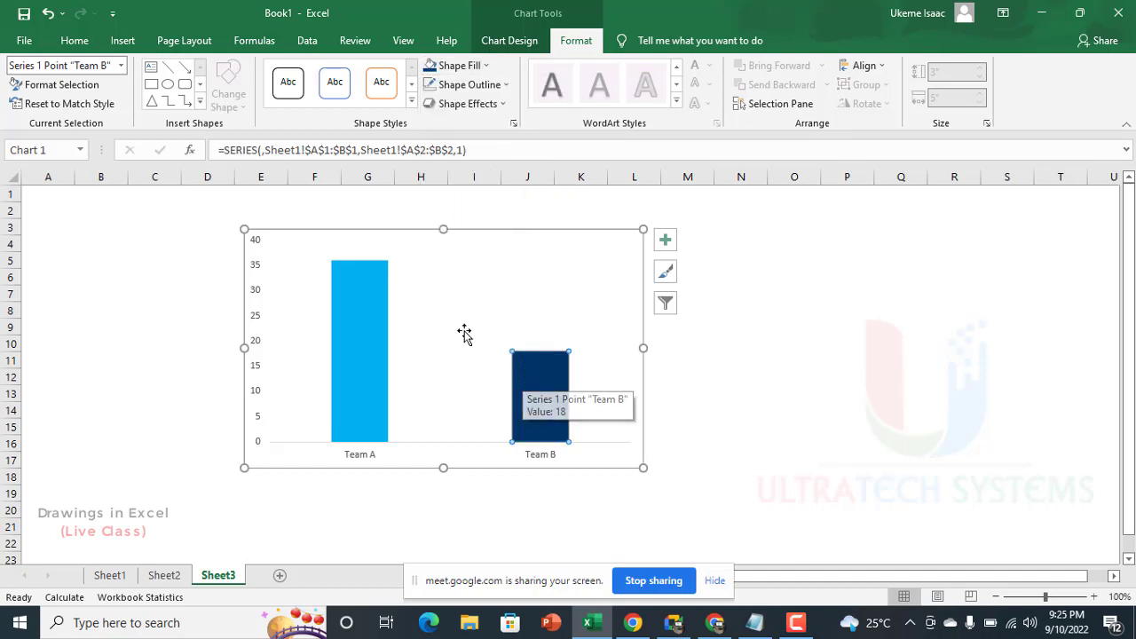
Step: Set the data series' gap width to 51% and narrow the chart so its right edge falls in column K
right_click(376, 292)
click(370, 295)
right_click(364, 293)
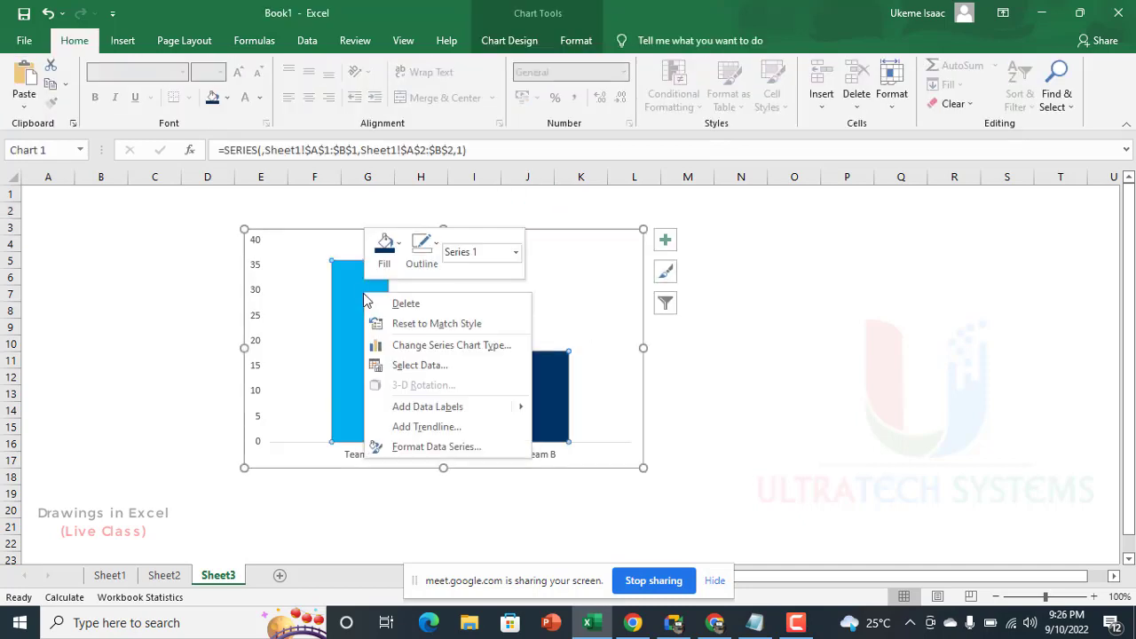
click(446, 448)
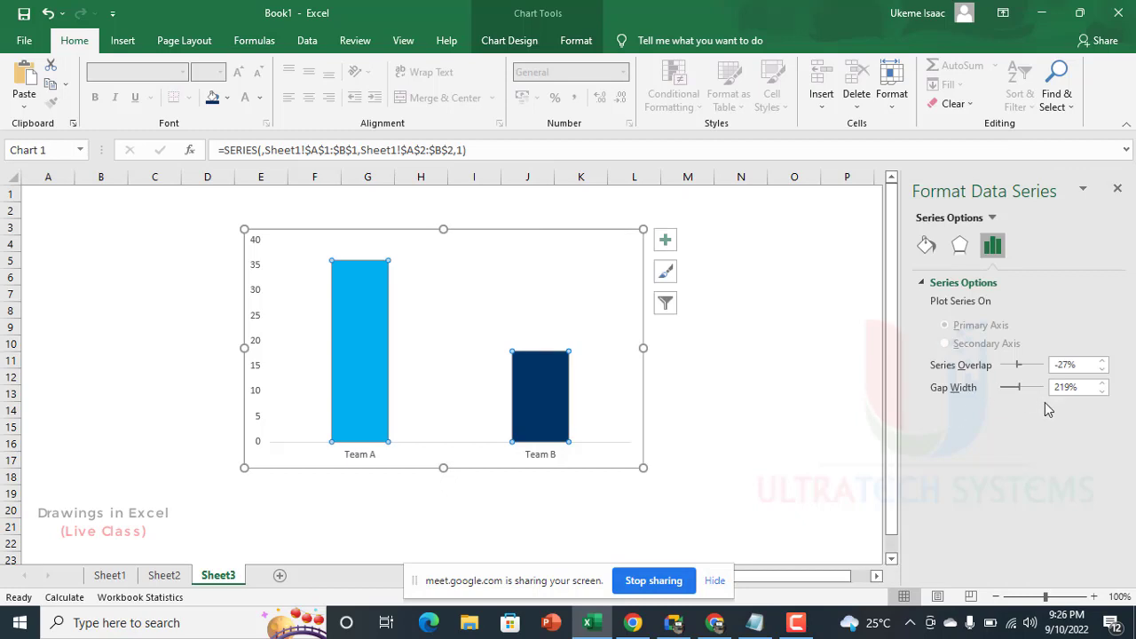
drag(1017, 390, 1006, 386)
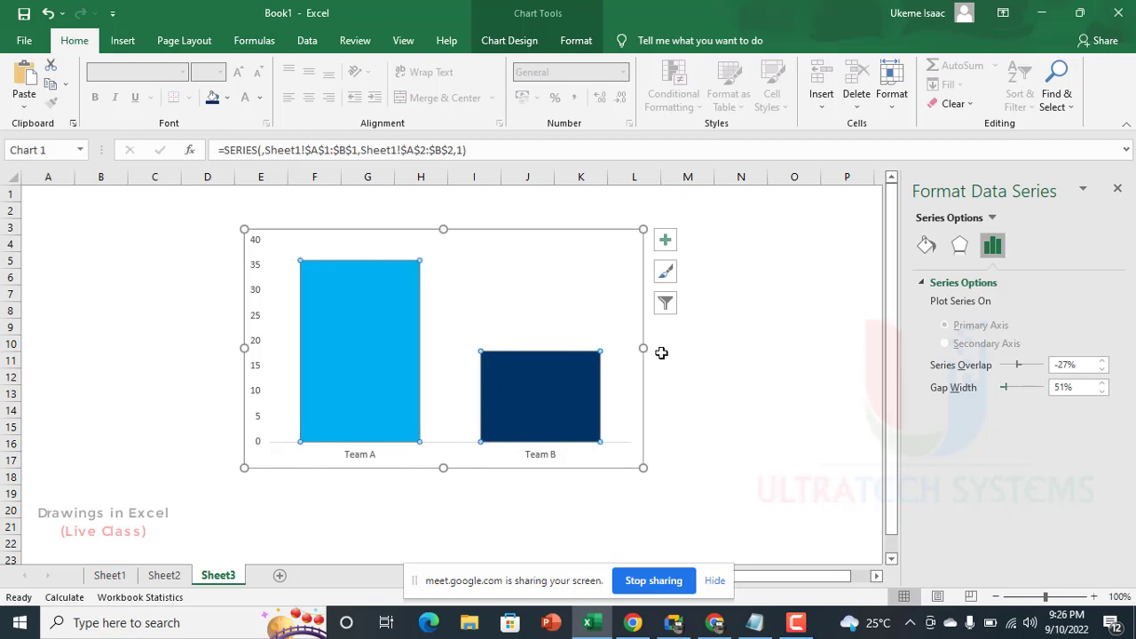
drag(1018, 365, 1018, 365)
drag(642, 348, 599, 355)
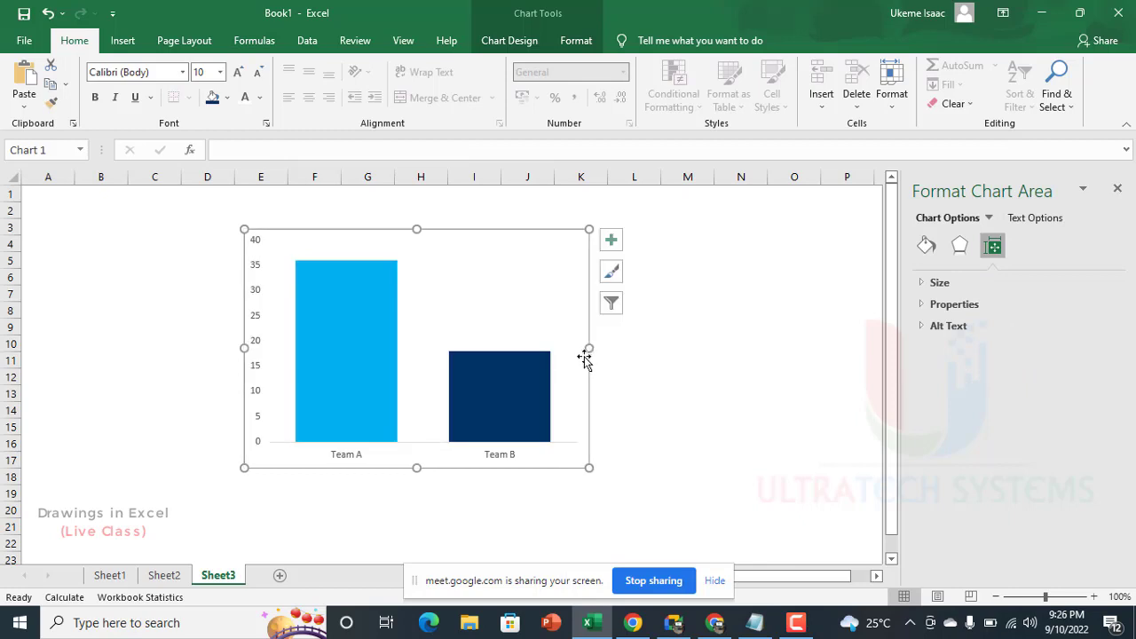
Step: Enlarge the chart to about 4.54 by 3.29 inches and draw a vertical line about 2.96 inches long between its two columns
drag(590, 468, 605, 489)
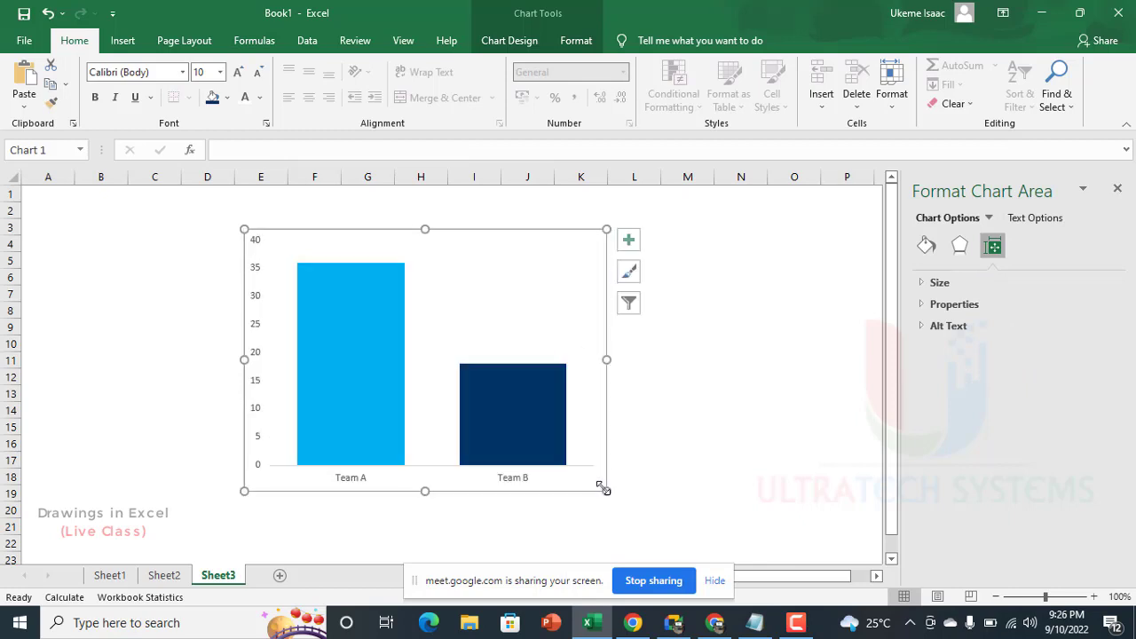
click(1117, 188)
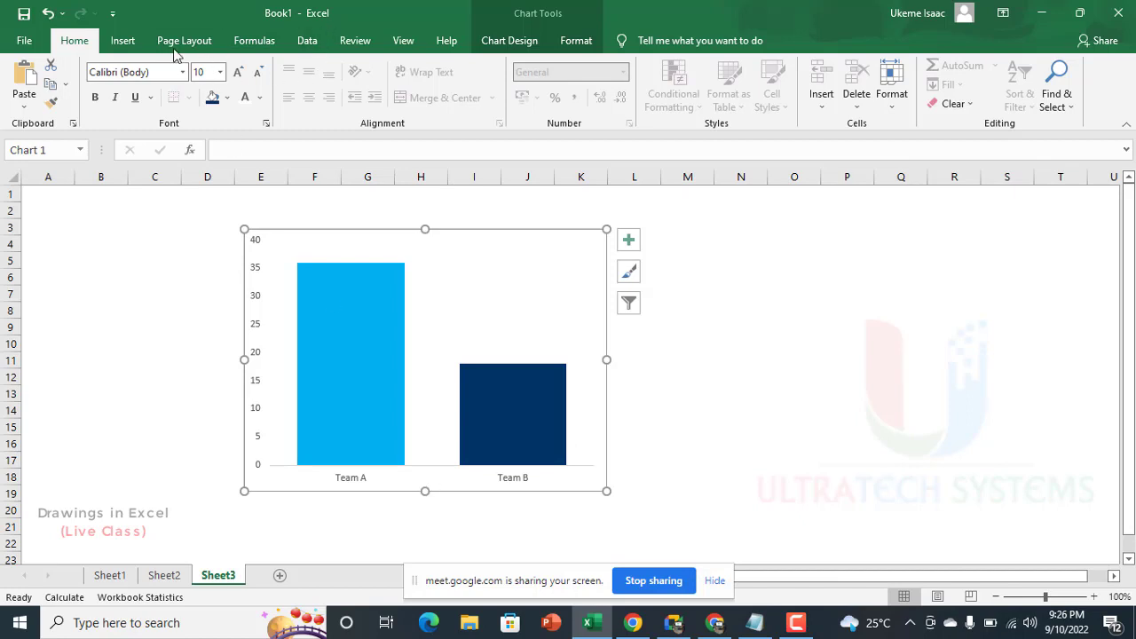
click(117, 45)
click(258, 71)
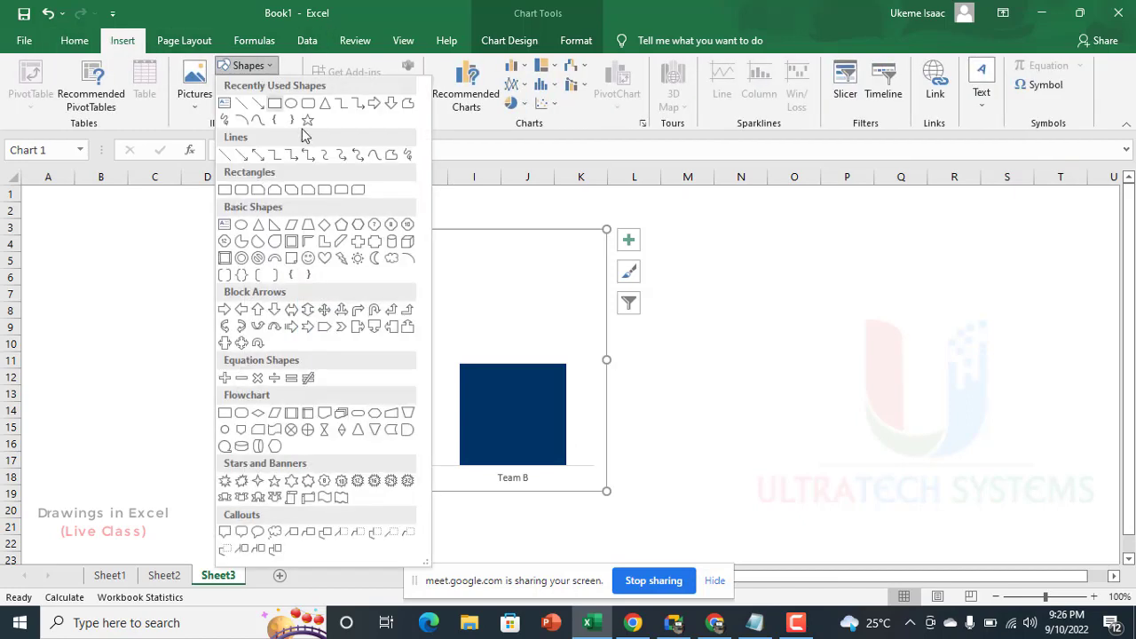
click(241, 105)
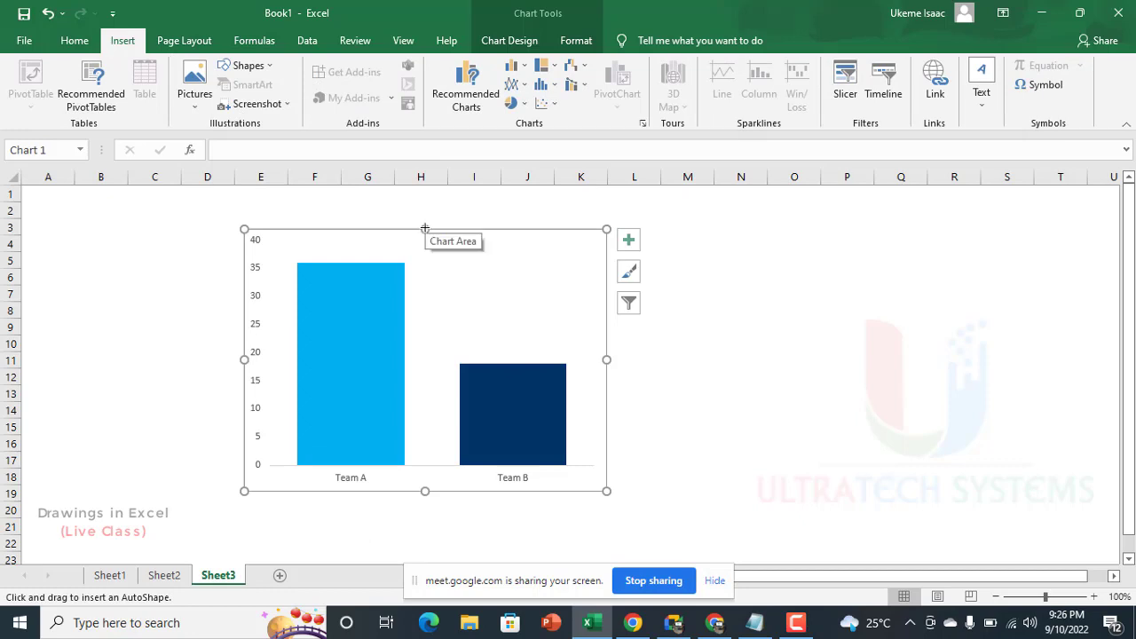
drag(425, 229, 427, 462)
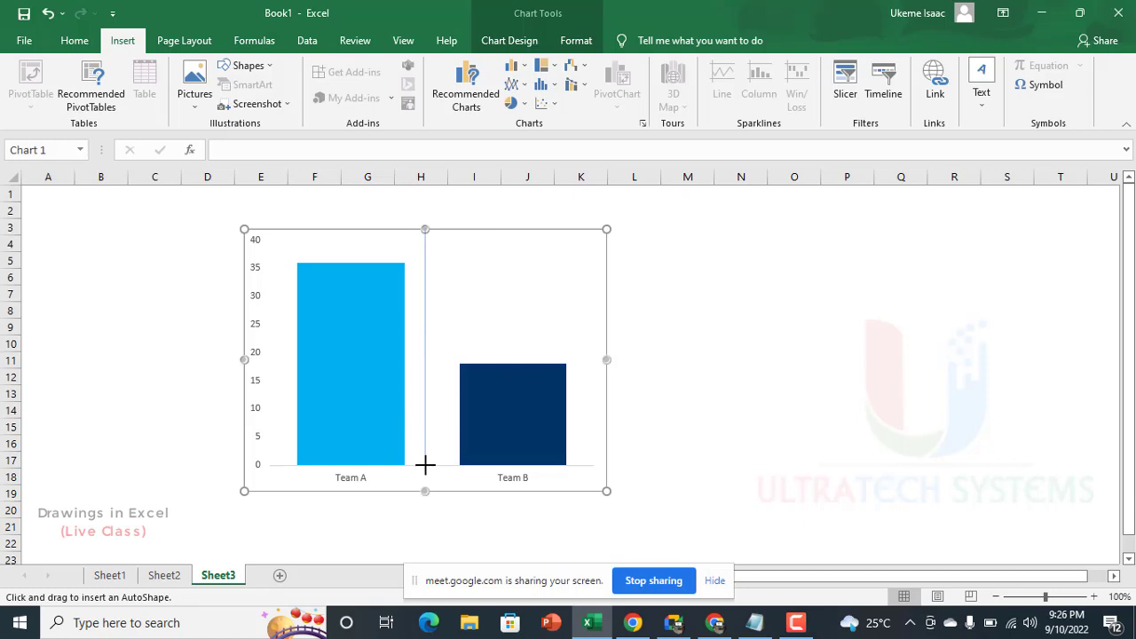
drag(429, 472, 426, 465)
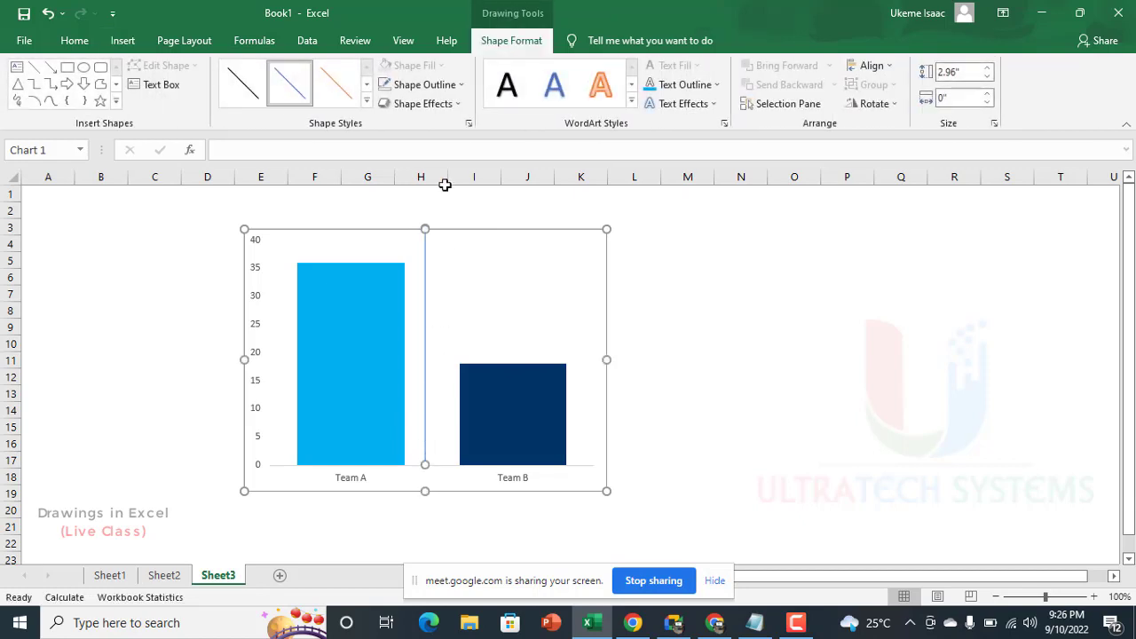
Step: Set the weight of the vertical line between the chart columns to 1½ pt
click(434, 85)
mouse_move(479, 324)
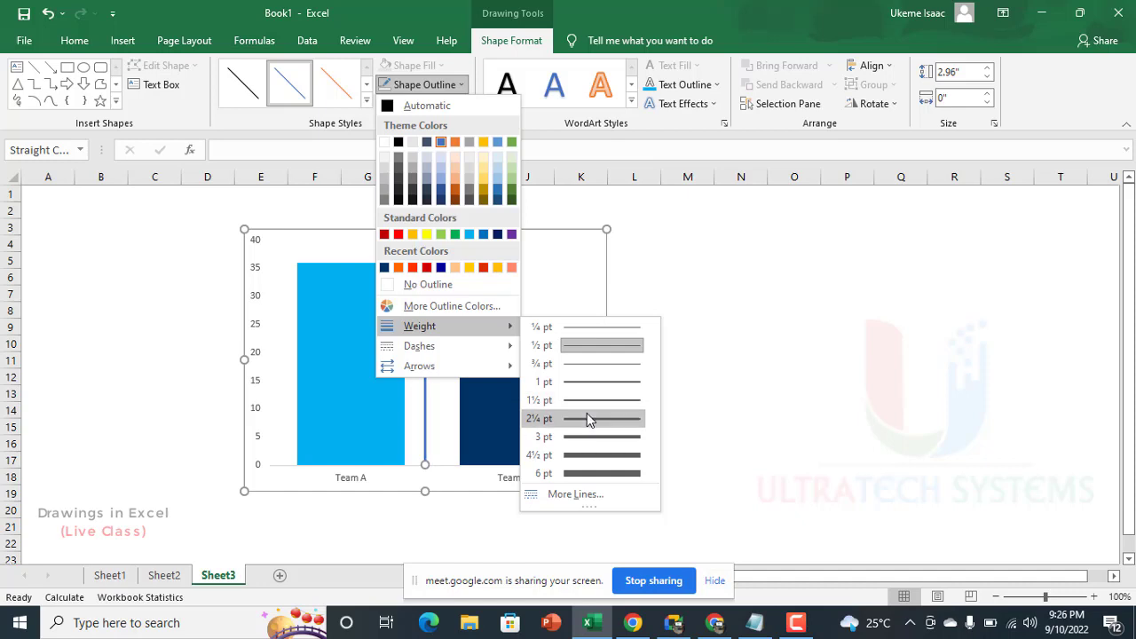
click(587, 413)
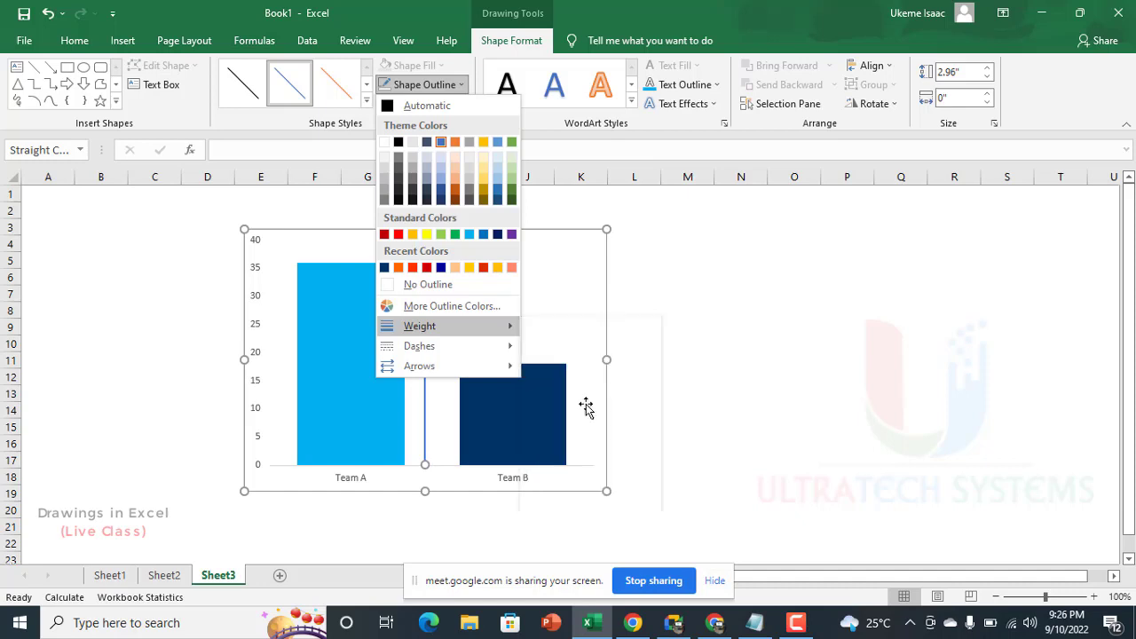
Step: Give the vertical line in the chart a dash-dot pattern
click(433, 86)
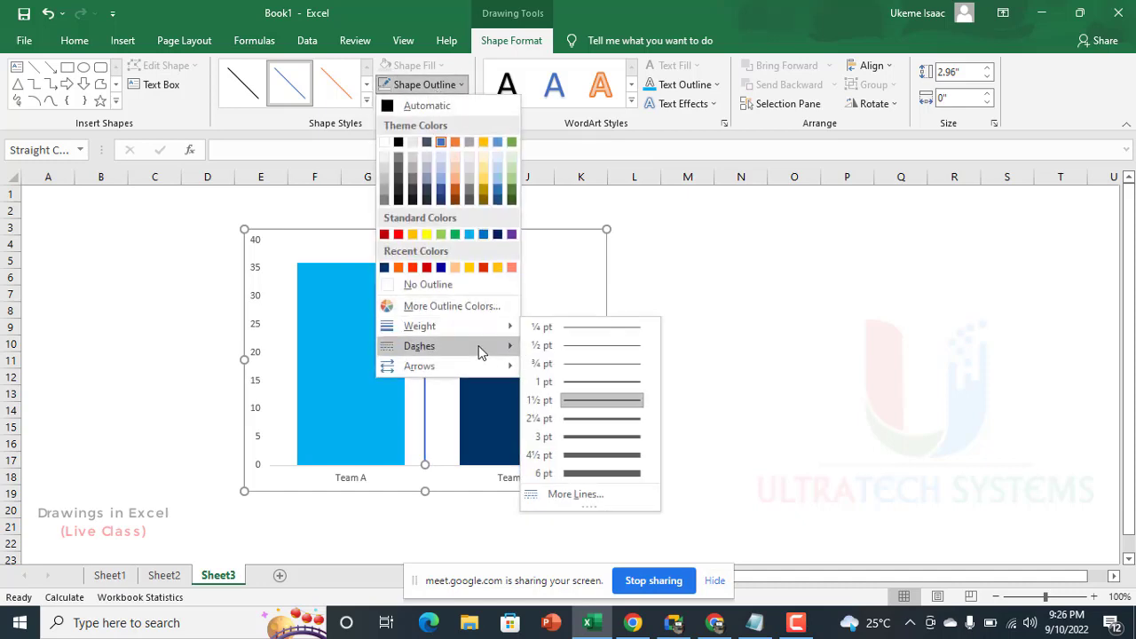
mouse_move(480, 346)
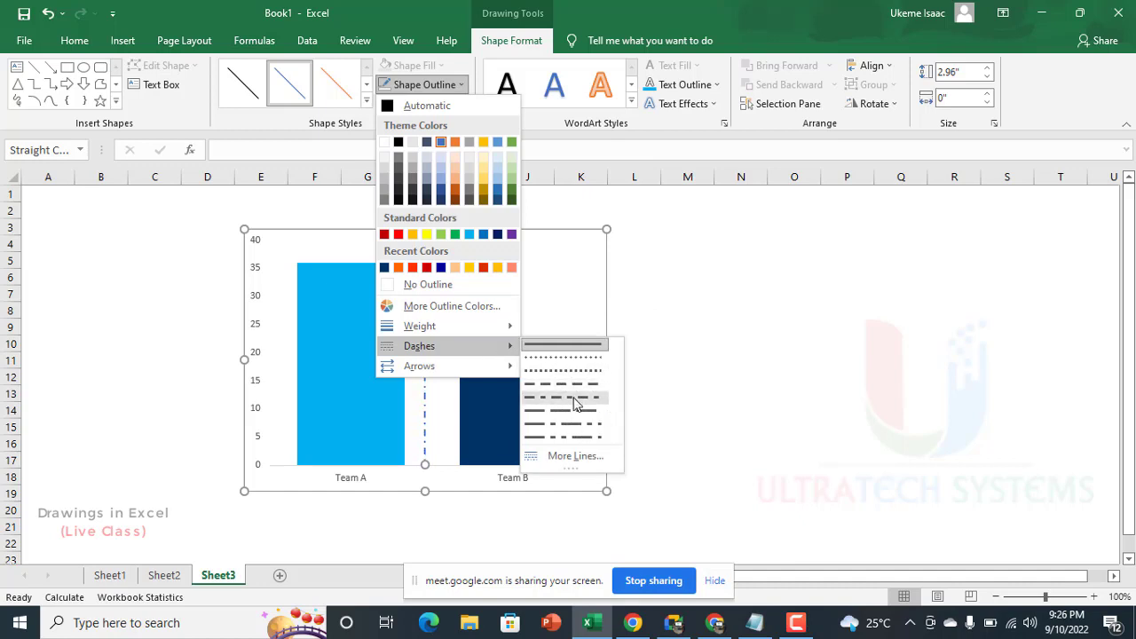
click(575, 404)
Step: Apply the short-dash pattern to the vertical line and deselect it
click(414, 105)
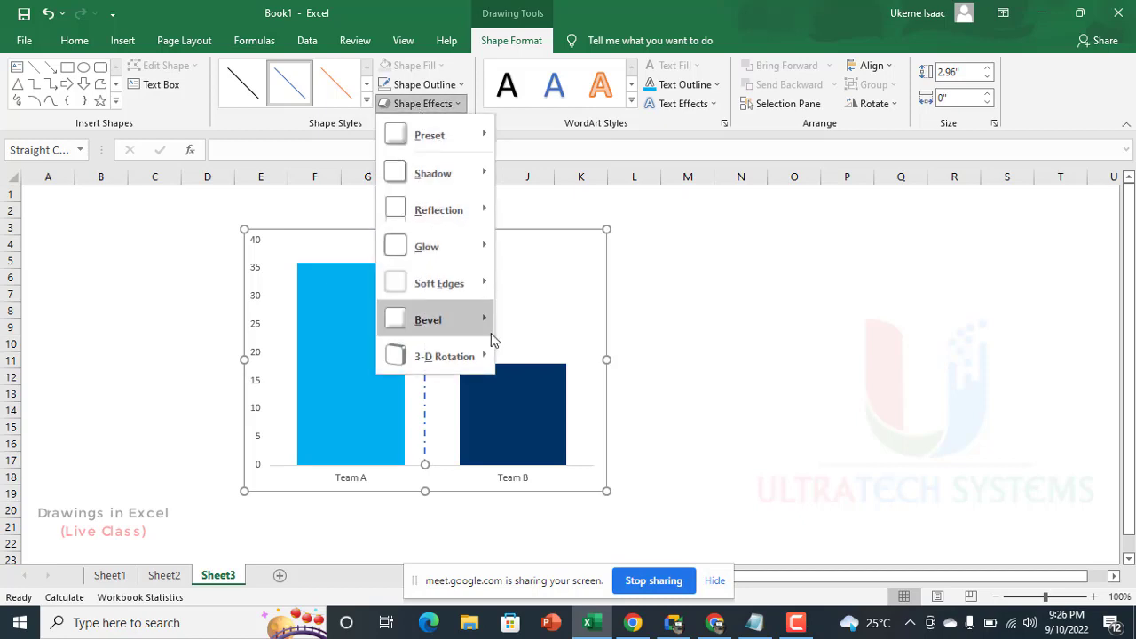
click(425, 87)
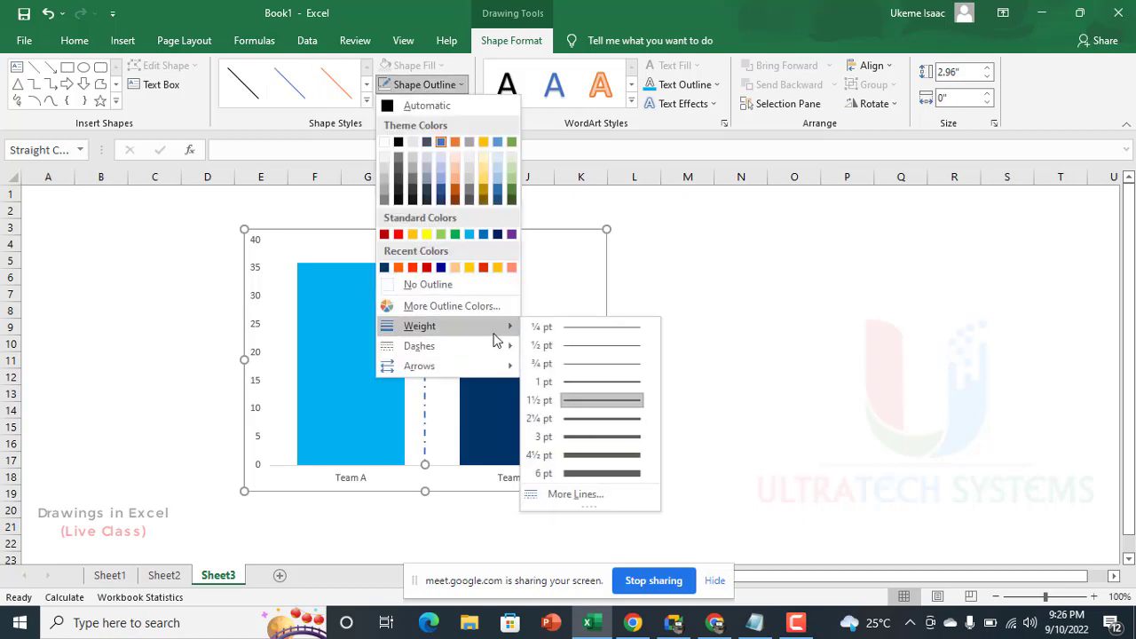
mouse_move(505, 351)
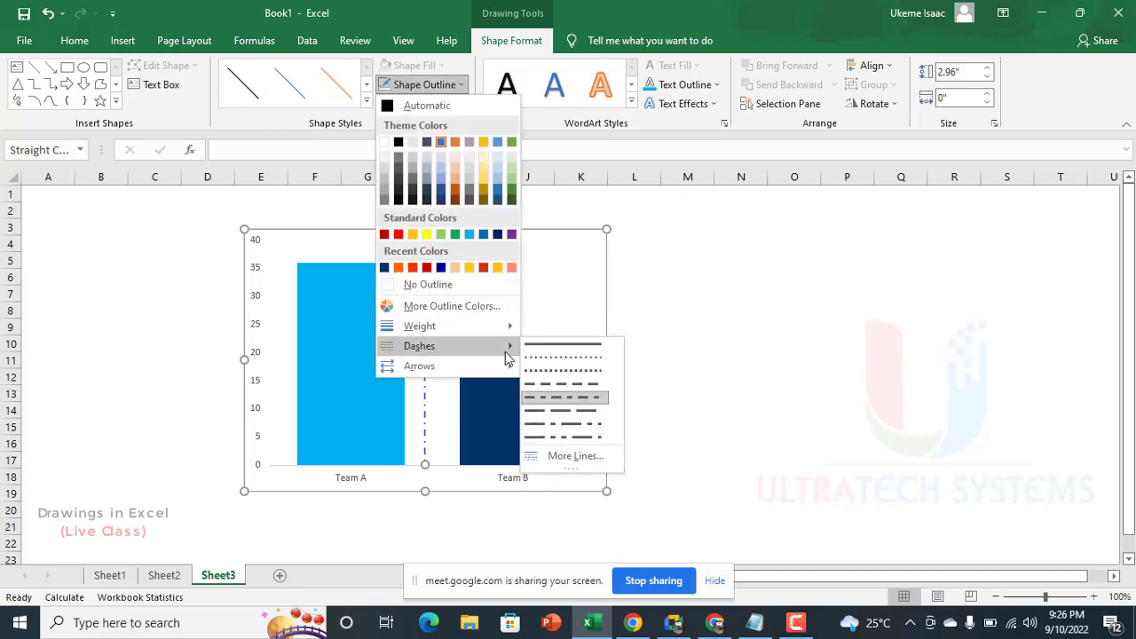
click(578, 391)
click(757, 296)
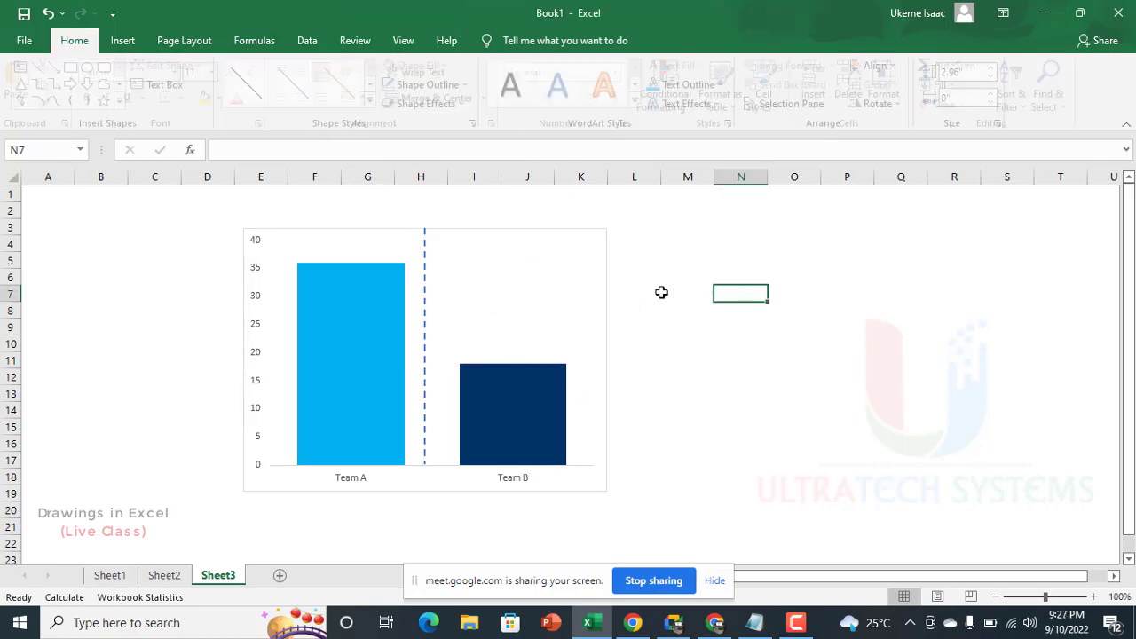
Step: Remove the outline around the chart area on Sheet3 and deselect the chart
click(513, 234)
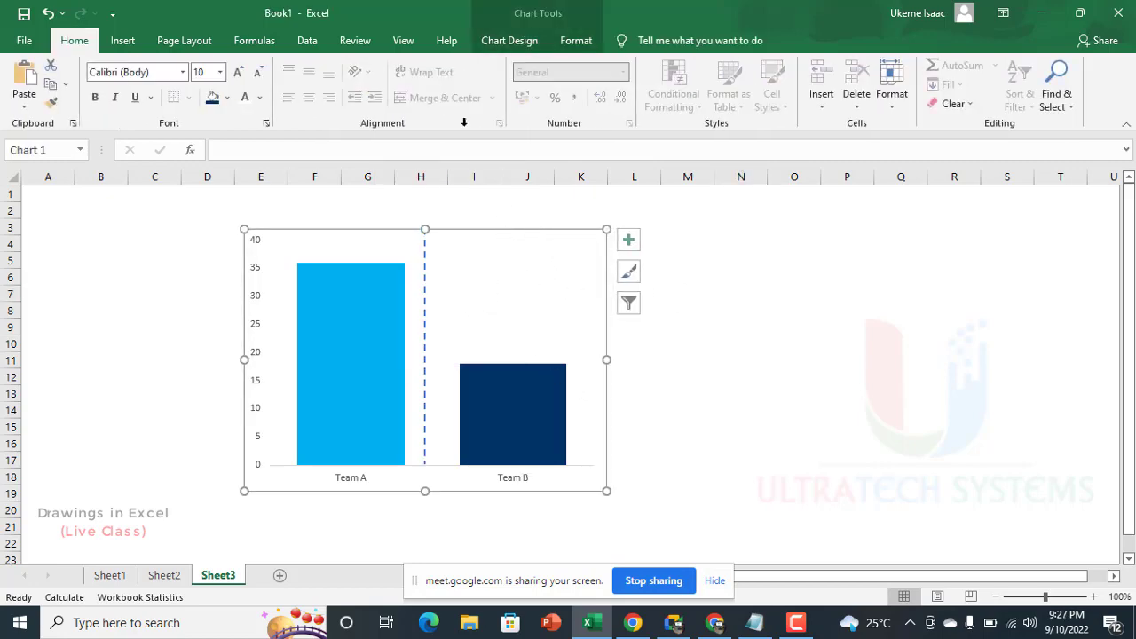
click(577, 41)
click(475, 84)
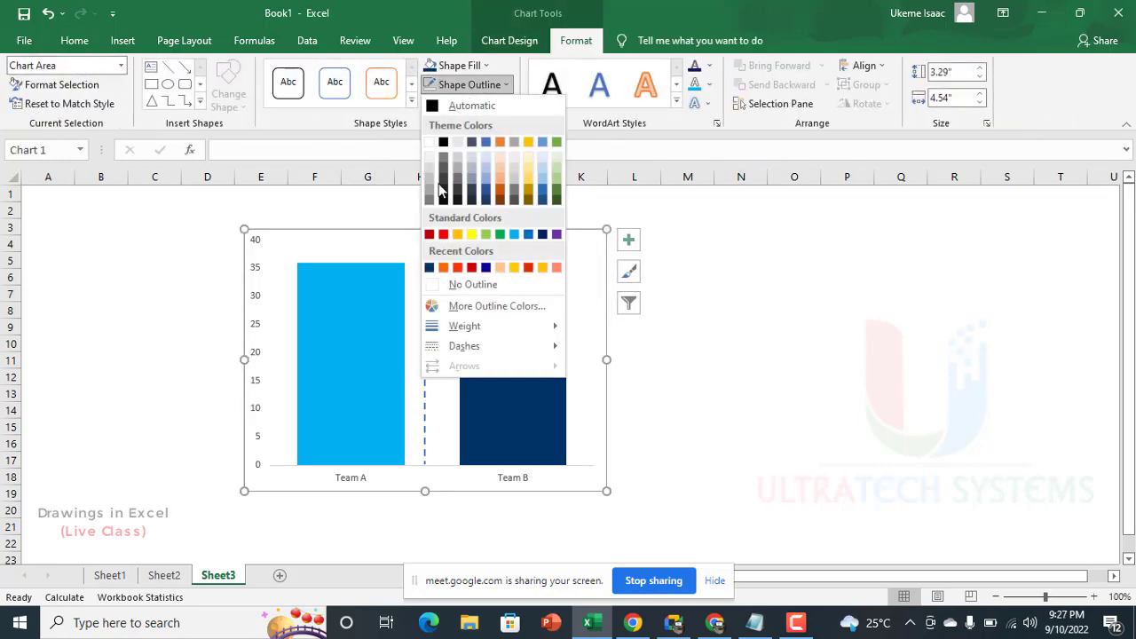
click(453, 288)
click(702, 282)
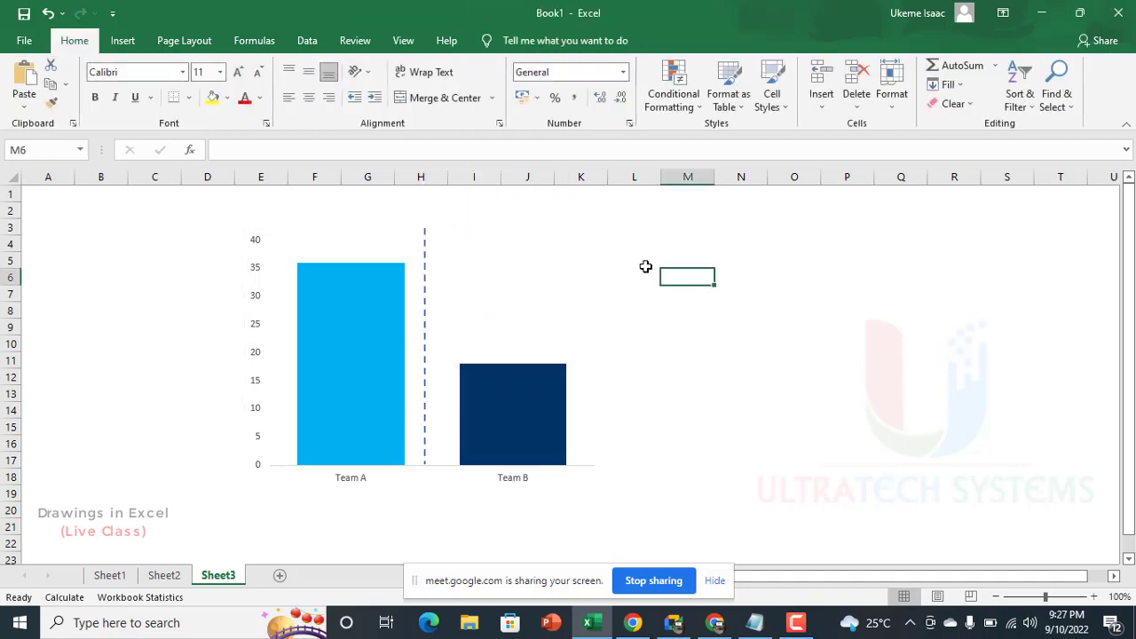
Step: Shift the dashed line slightly toward the Team B column and color it with the dark red from the recent colors
click(425, 297)
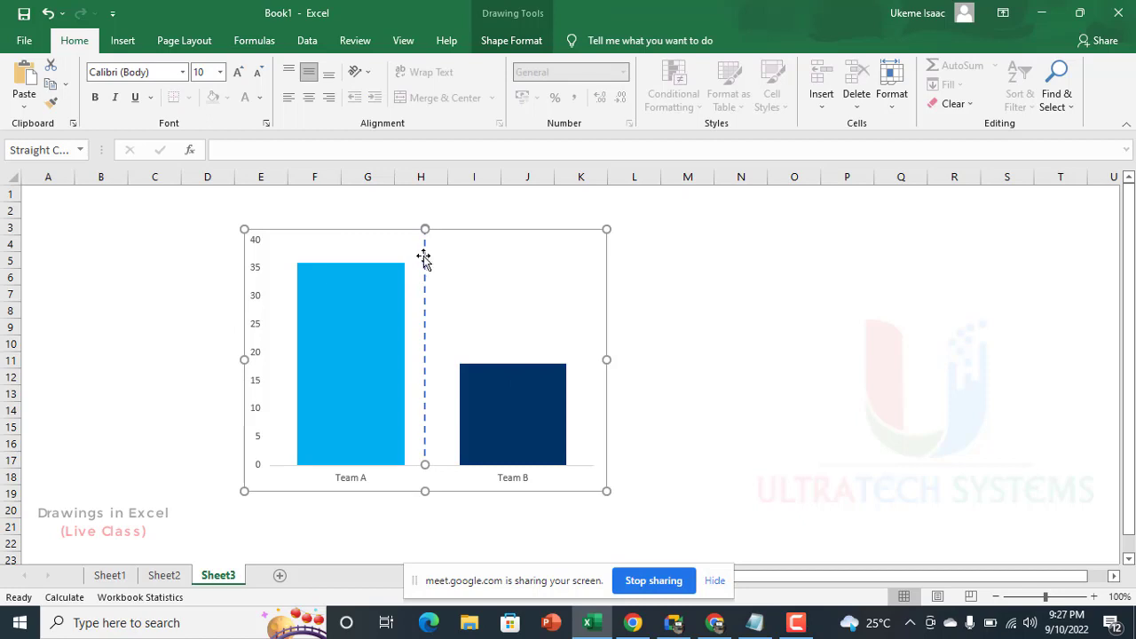
drag(421, 279, 429, 342)
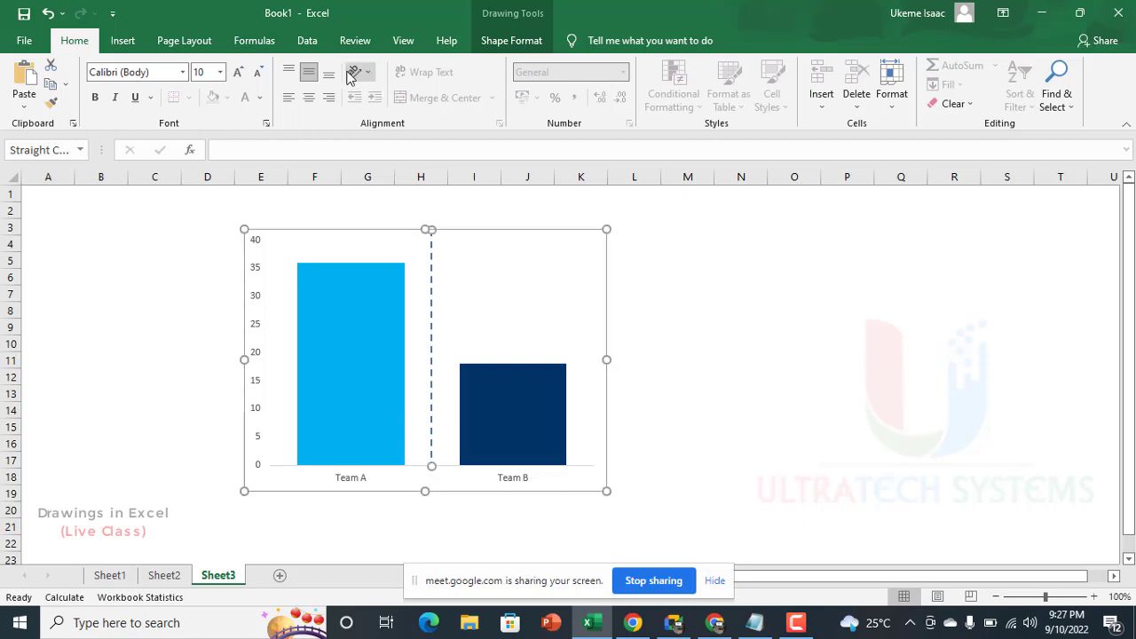
click(522, 41)
click(424, 85)
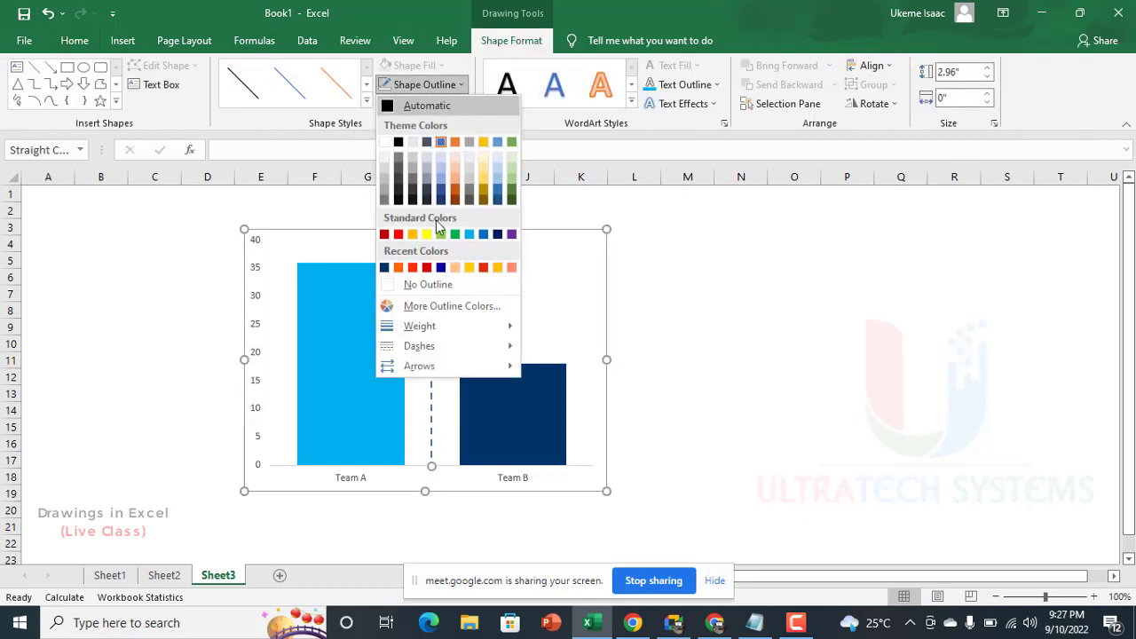
click(426, 267)
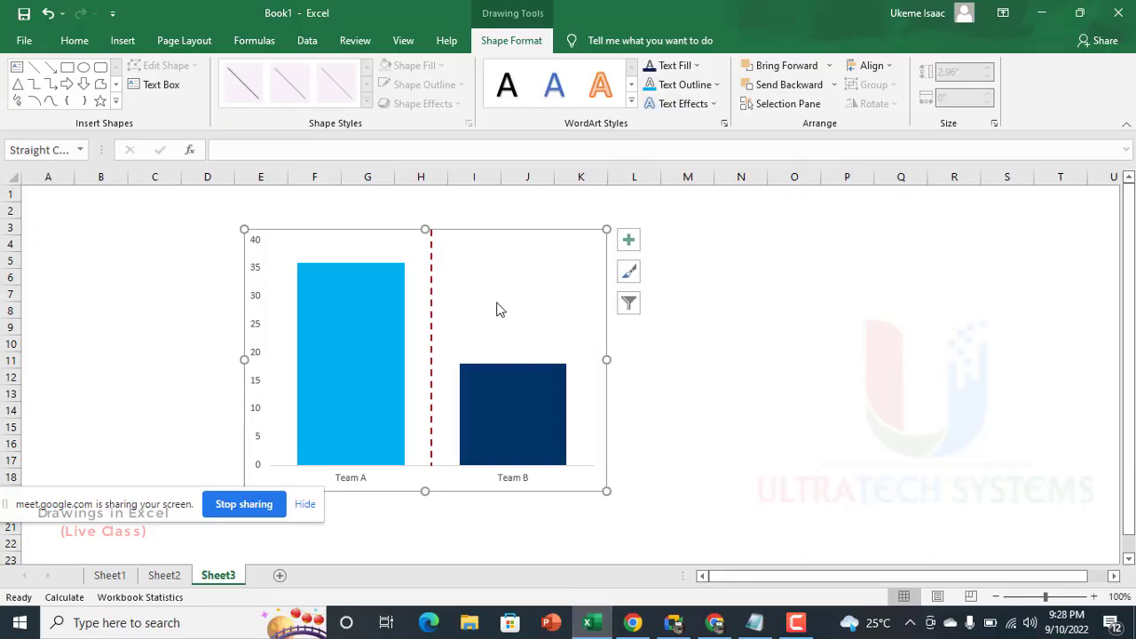
Step: Turn off the Select Objects mode and select an empty worksheet cell away from the chart
drag(94, 503, 145, 627)
click(180, 311)
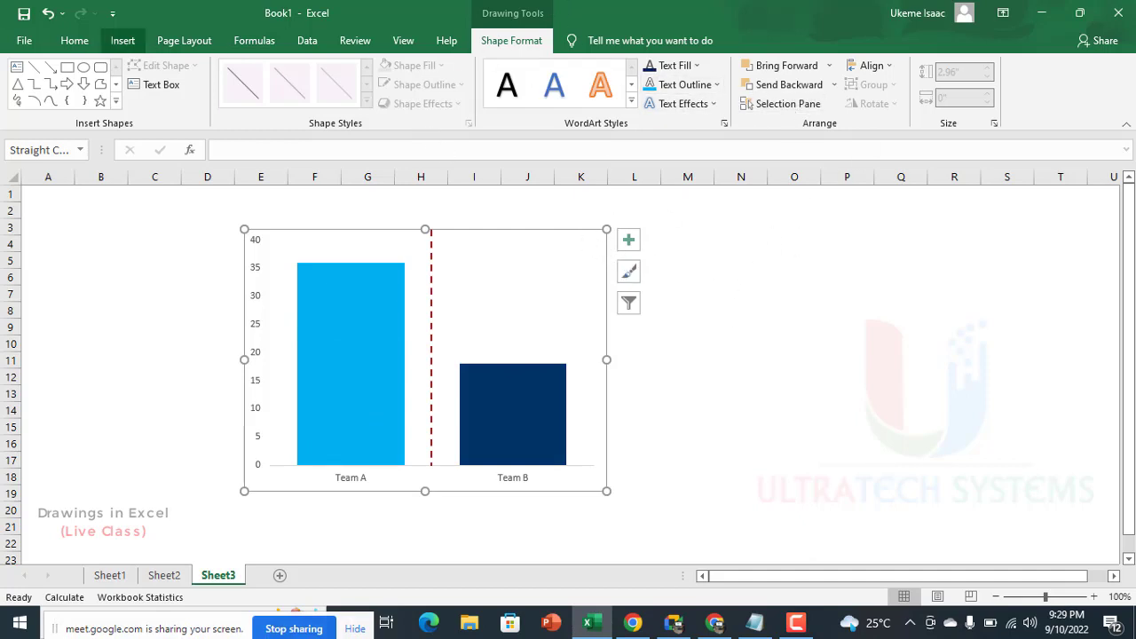
click(74, 40)
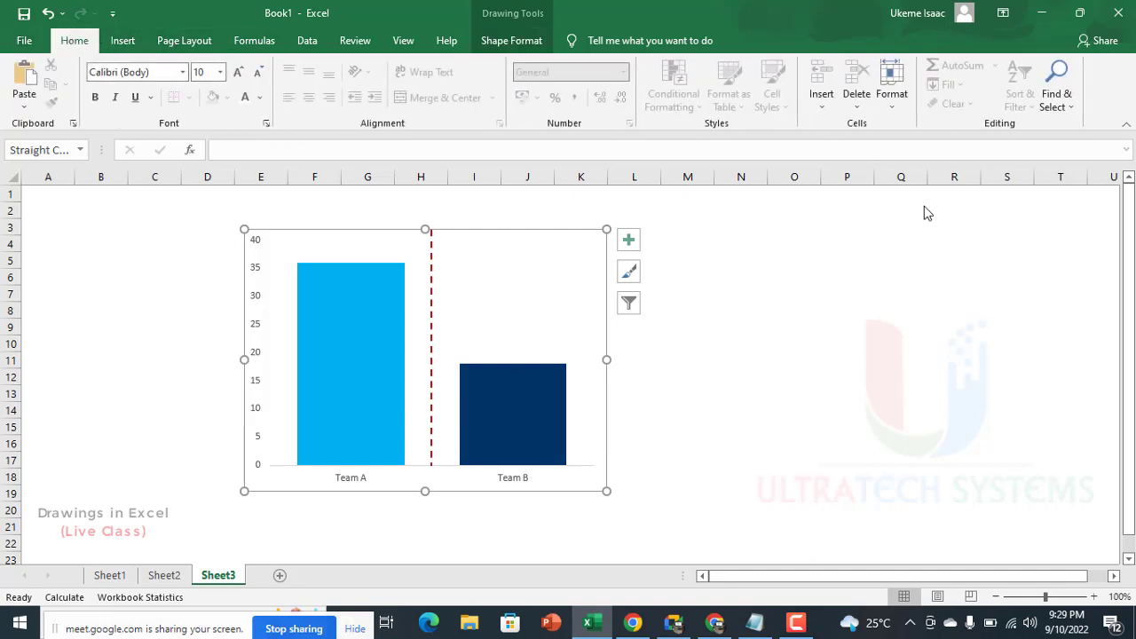
click(1065, 102)
click(1052, 306)
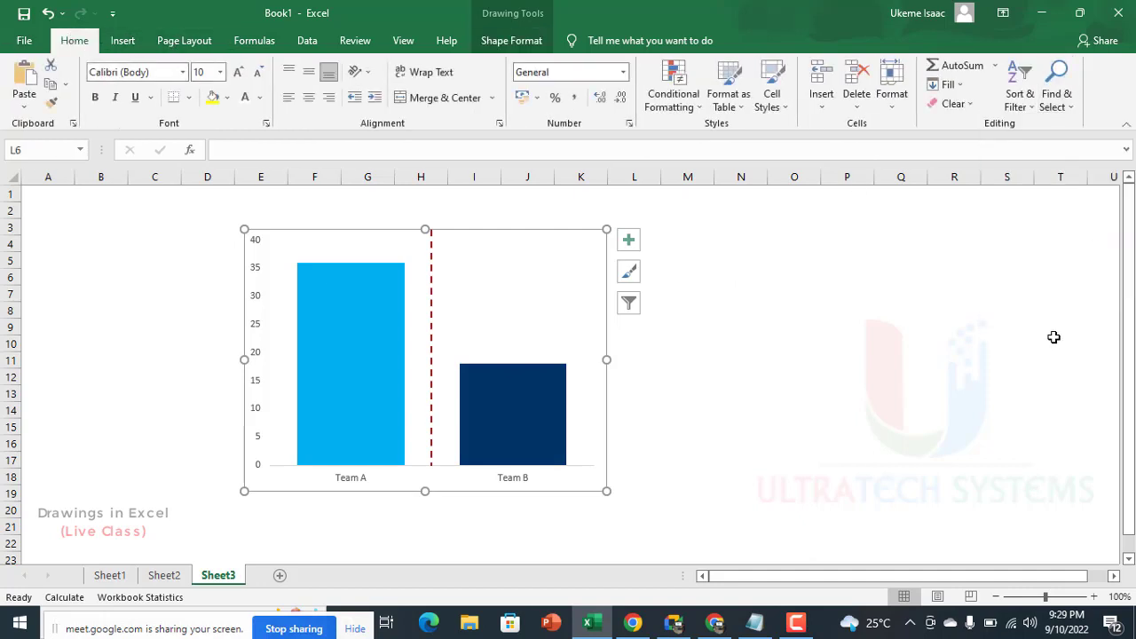
click(851, 249)
Step: Fill the chart area with the standard light blue and lighten that blue with a custom fill color
click(533, 241)
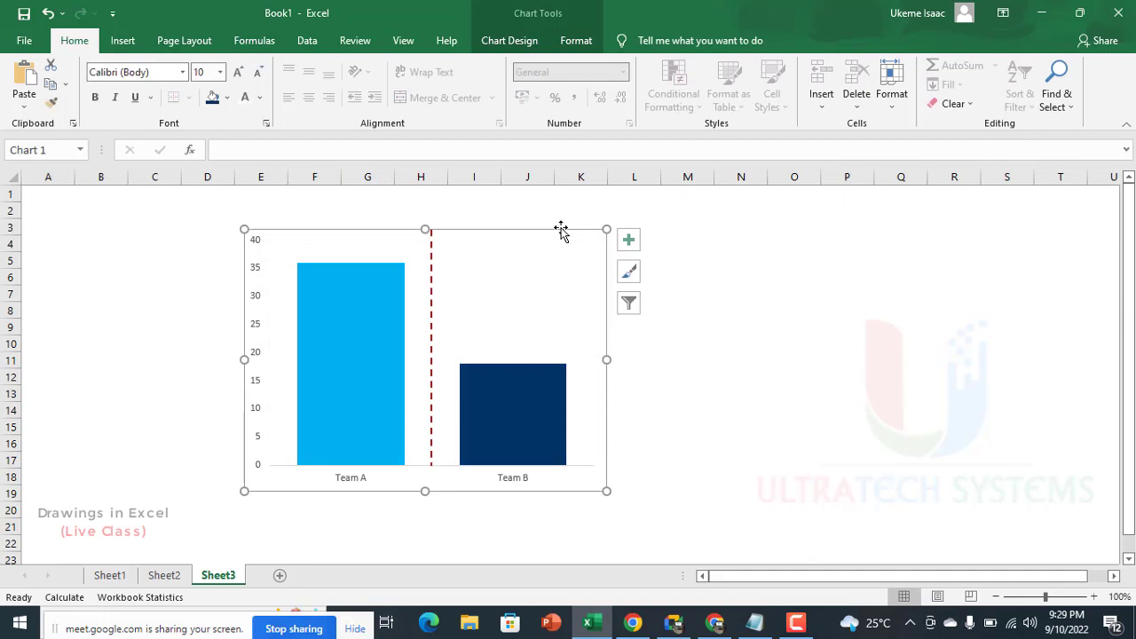
click(576, 40)
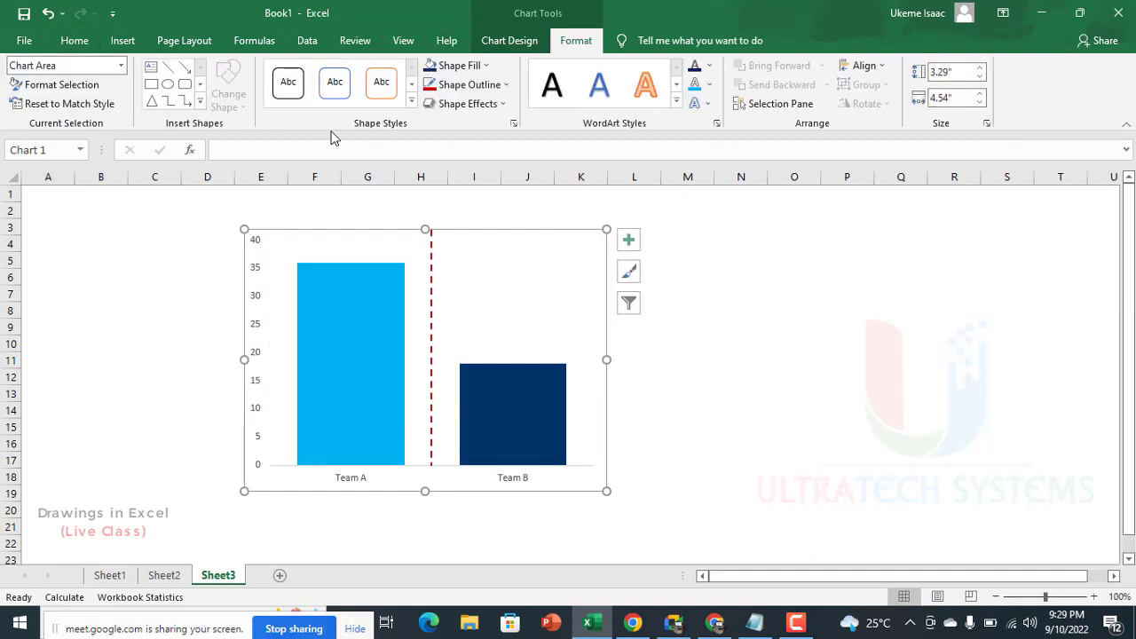
click(486, 65)
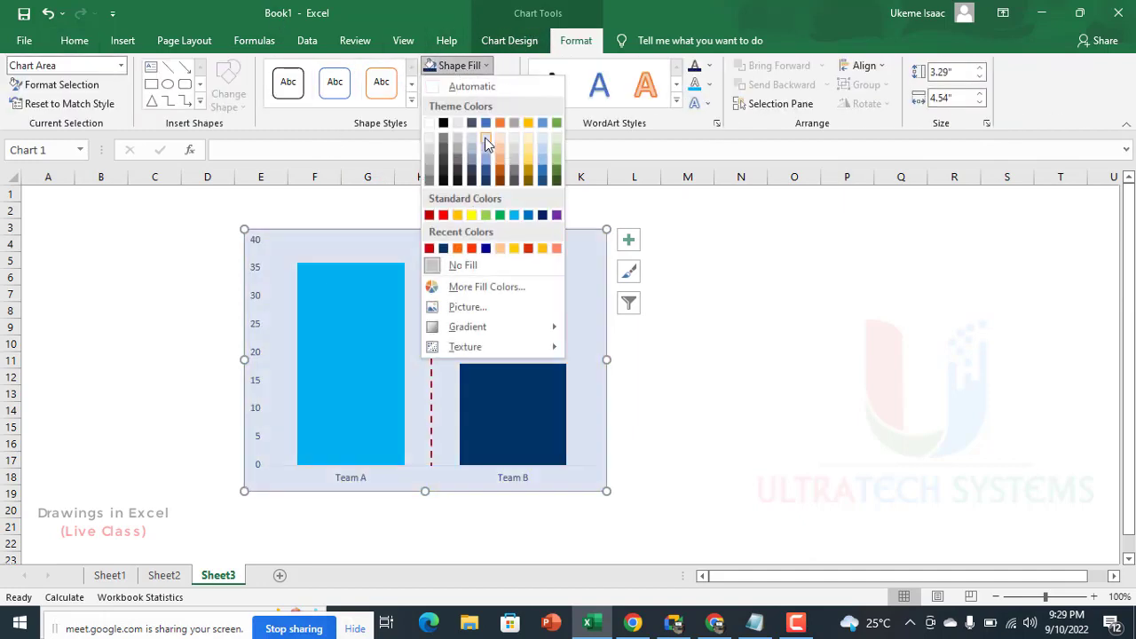
click(514, 216)
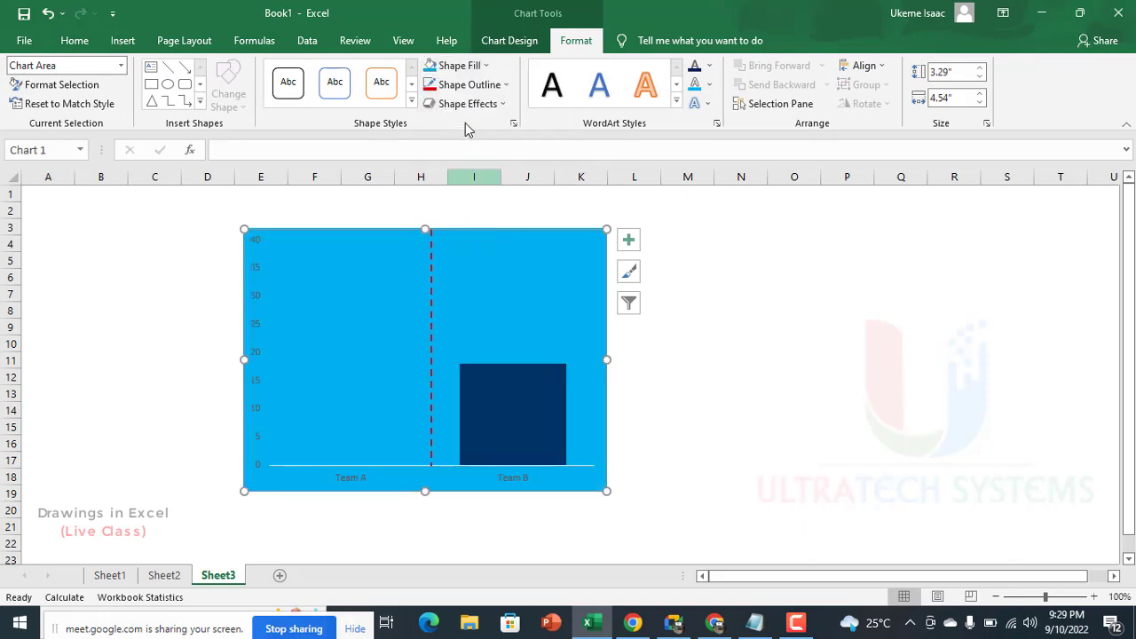
click(457, 65)
click(485, 287)
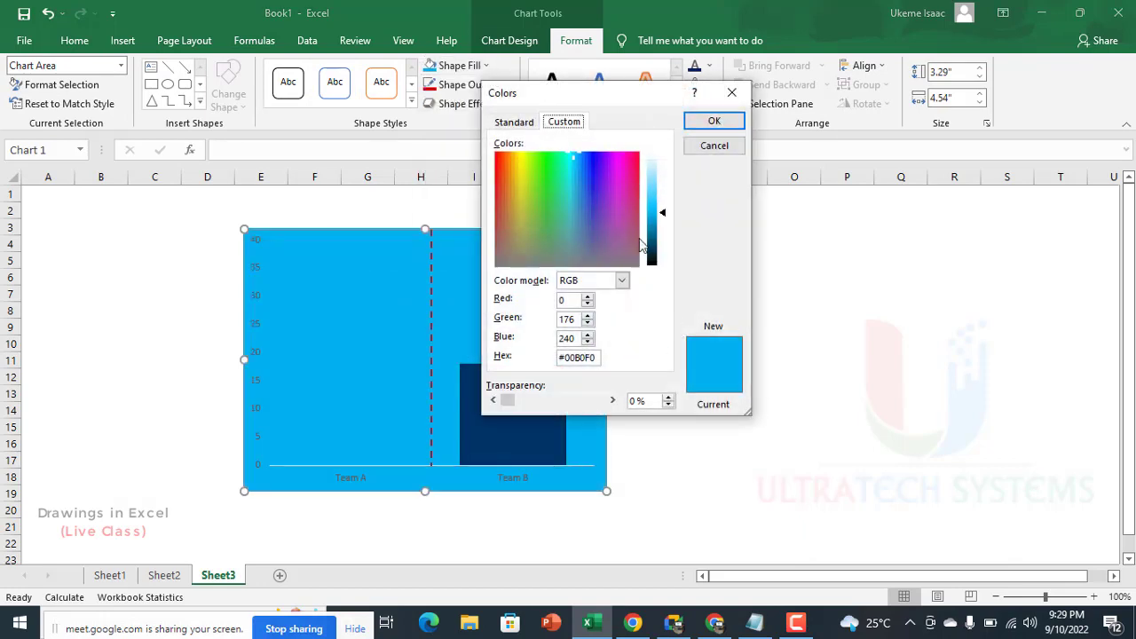
drag(667, 218, 668, 171)
click(719, 120)
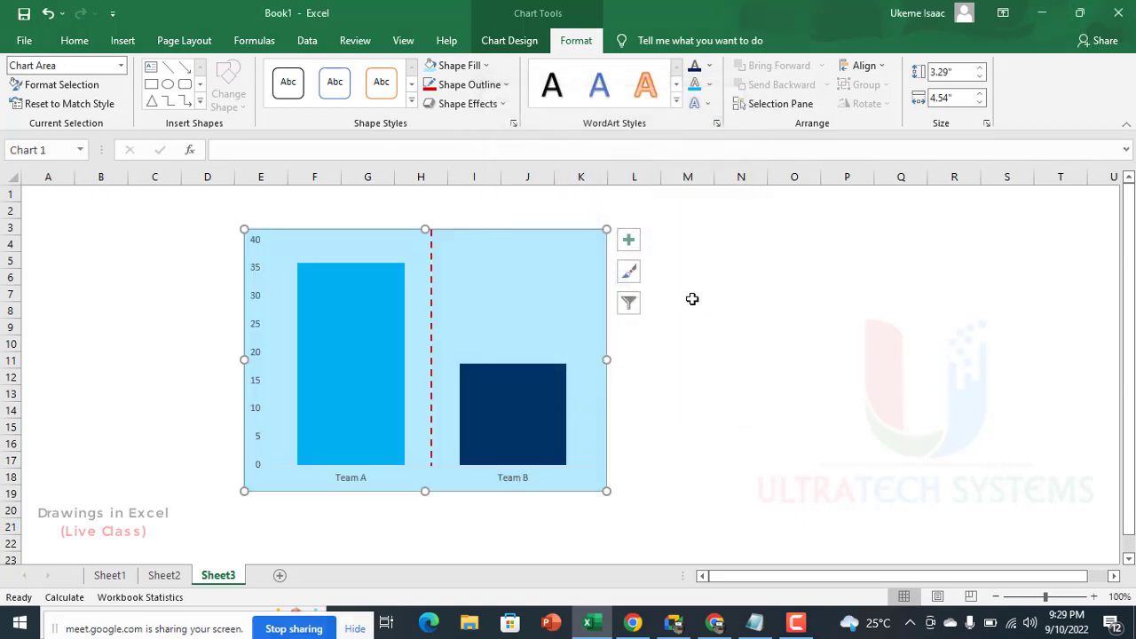
Step: Set the chart area's custom fill to the paler blue #E7F9FF with 38% transparency and deselect the chart
click(485, 66)
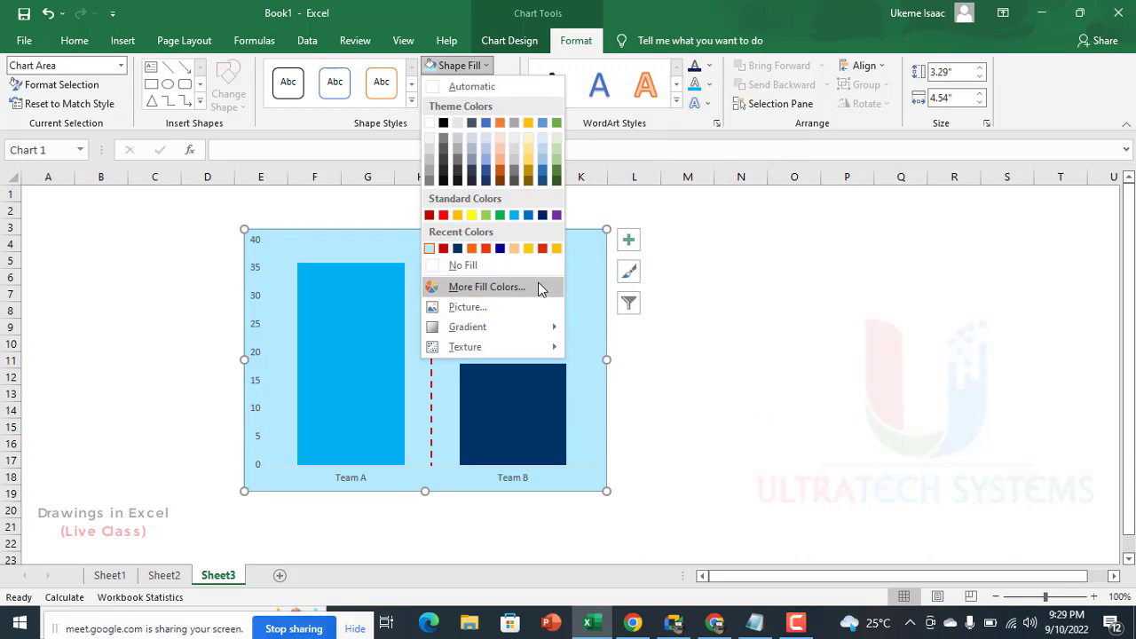
click(486, 287)
drag(665, 177, 664, 159)
drag(503, 399, 541, 400)
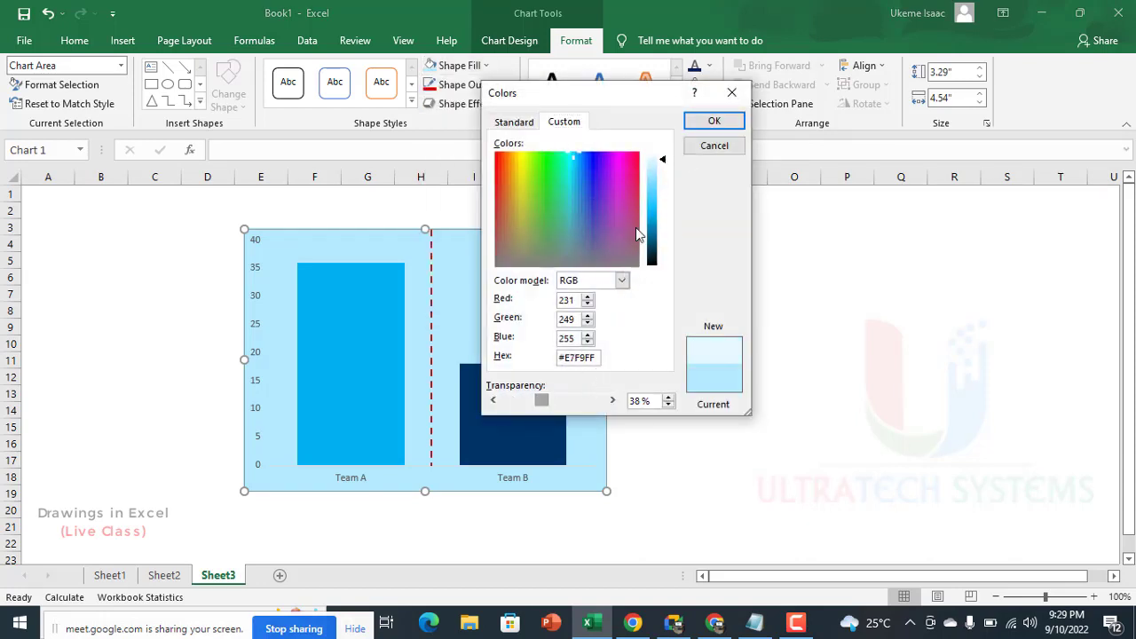
click(714, 121)
click(740, 294)
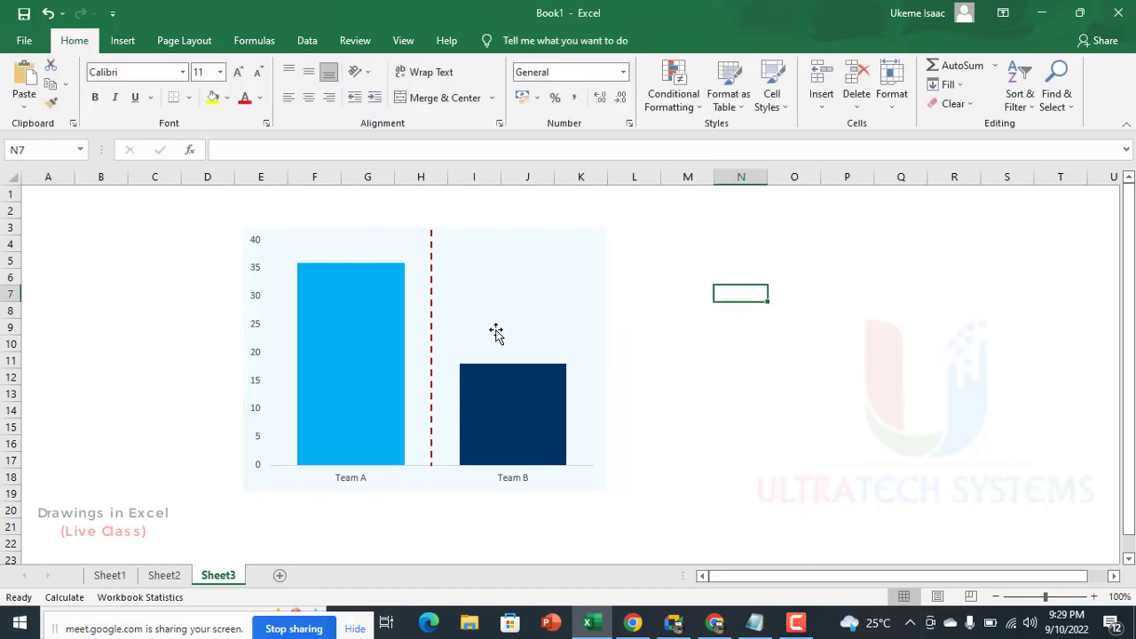
Step: Review the drawings on Sheet2 and Sheet1, and return to the chart on Sheet3
click(166, 577)
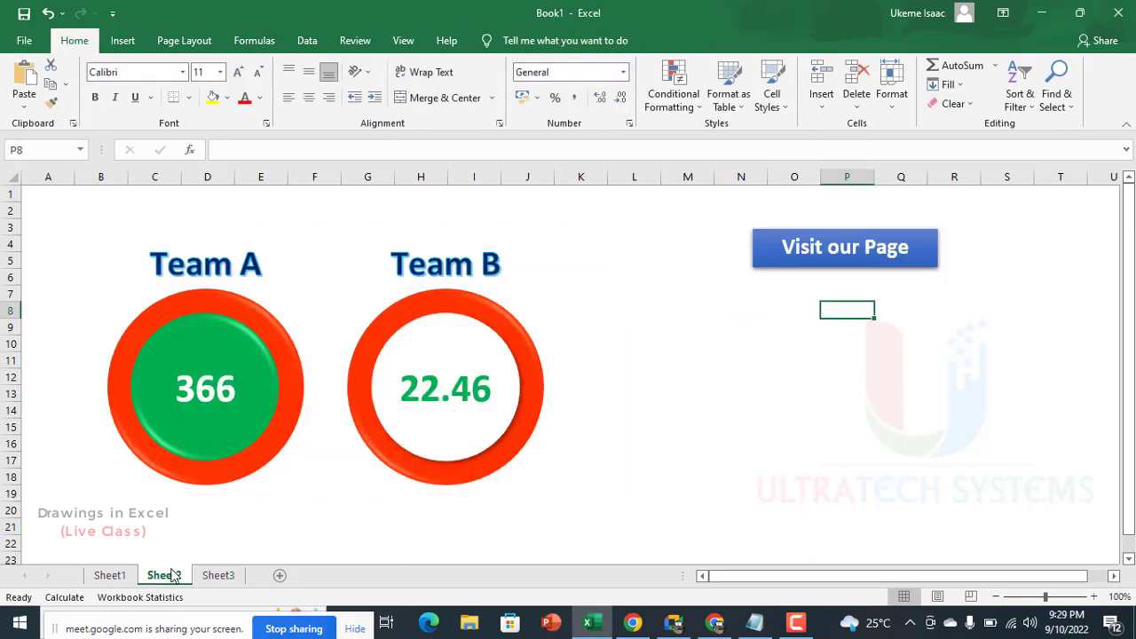
click(110, 577)
click(178, 578)
click(220, 577)
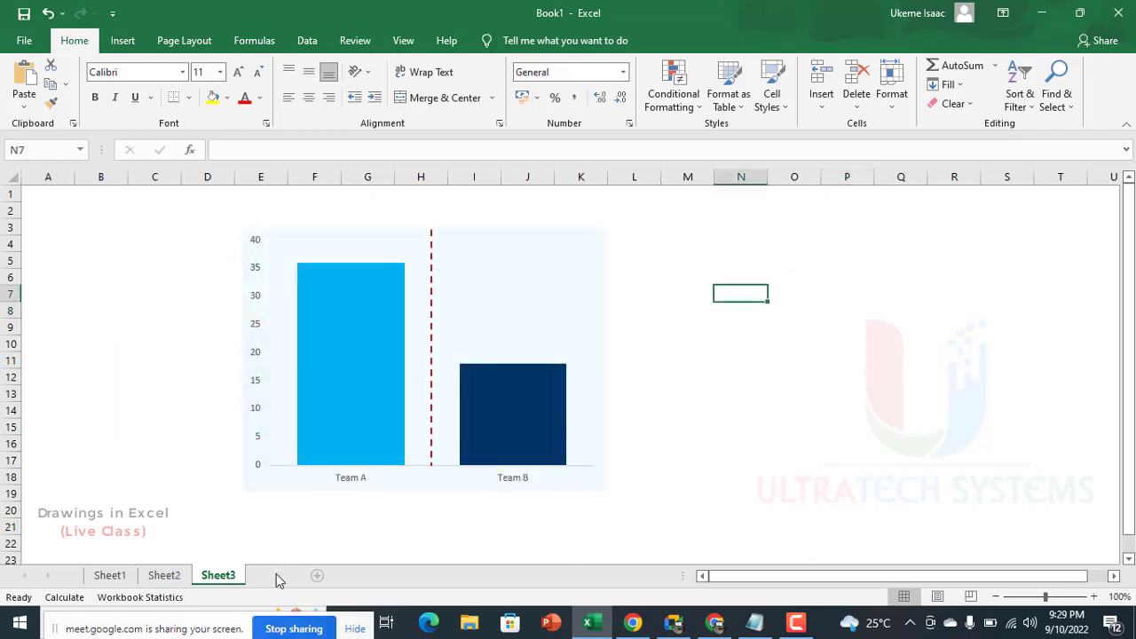
Step: Add a new worksheet after Sheet3 and select its cell A1
click(317, 576)
scroll(89, 235, up, 3)
click(94, 182)
click(71, 205)
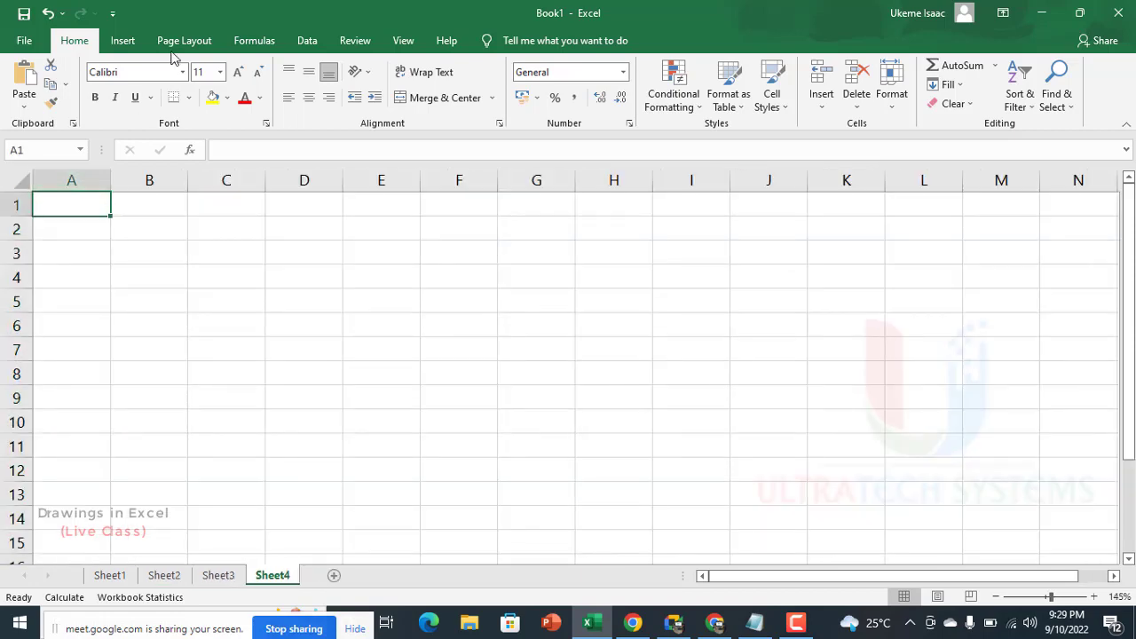
Step: Draw a rectangle about 0.83 in high and 10.06 in wide across A1:O4 of the new sheet, and delete it
click(122, 41)
click(249, 66)
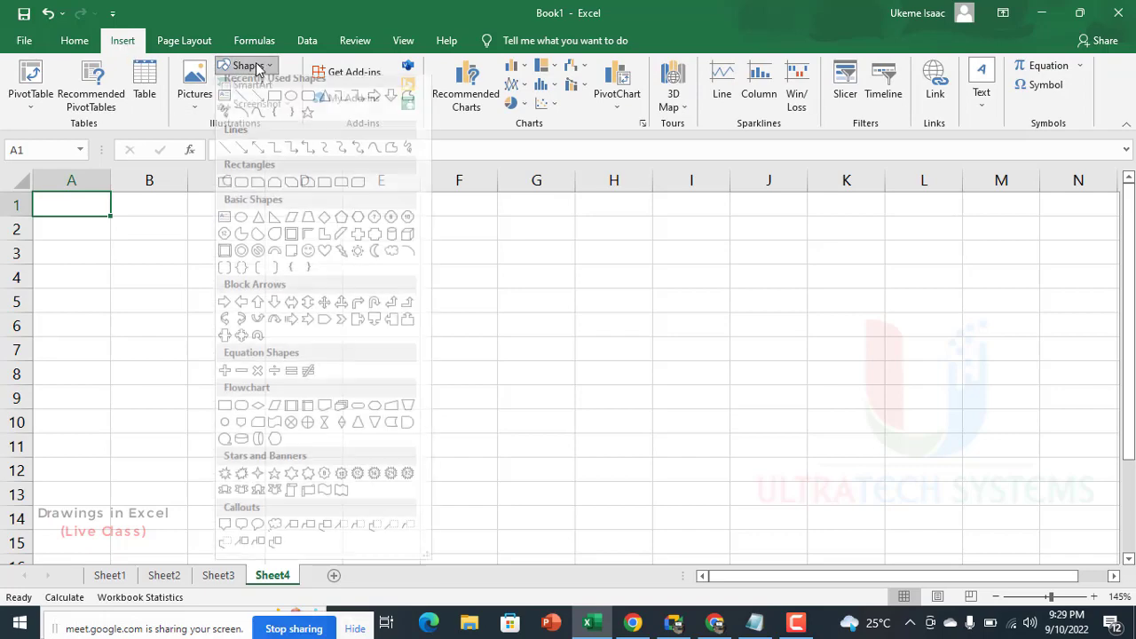
click(280, 109)
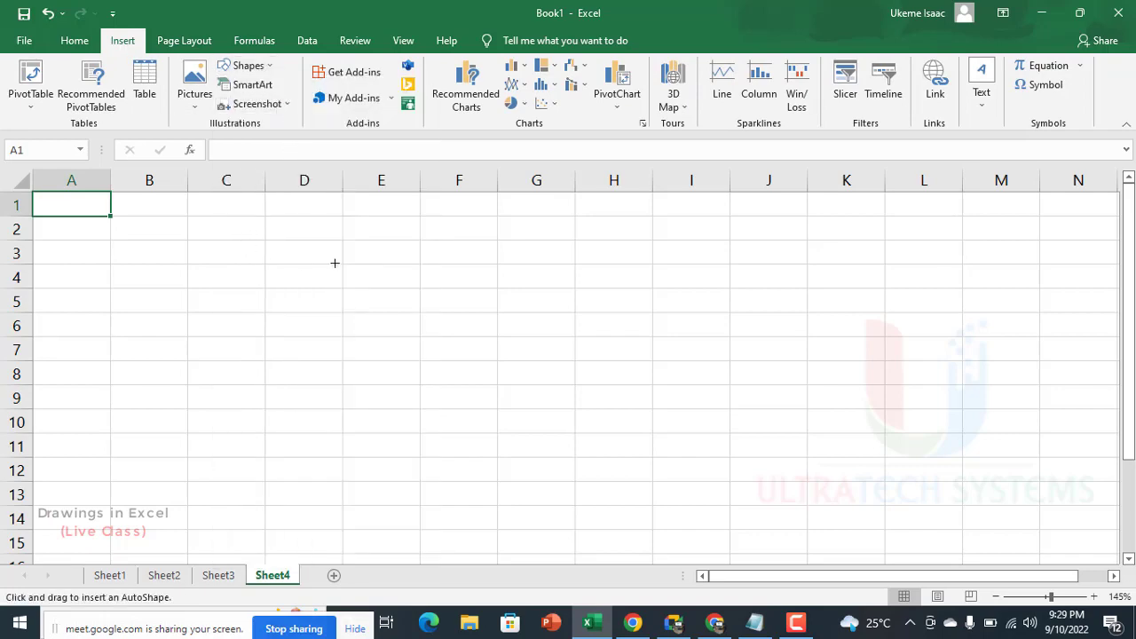
scroll(113, 207, down, 3)
mouse_move(36, 196)
mouse_down()
mouse_move(480, 335)
mouse_move(885, 253)
mouse_move(953, 264)
mouse_up()
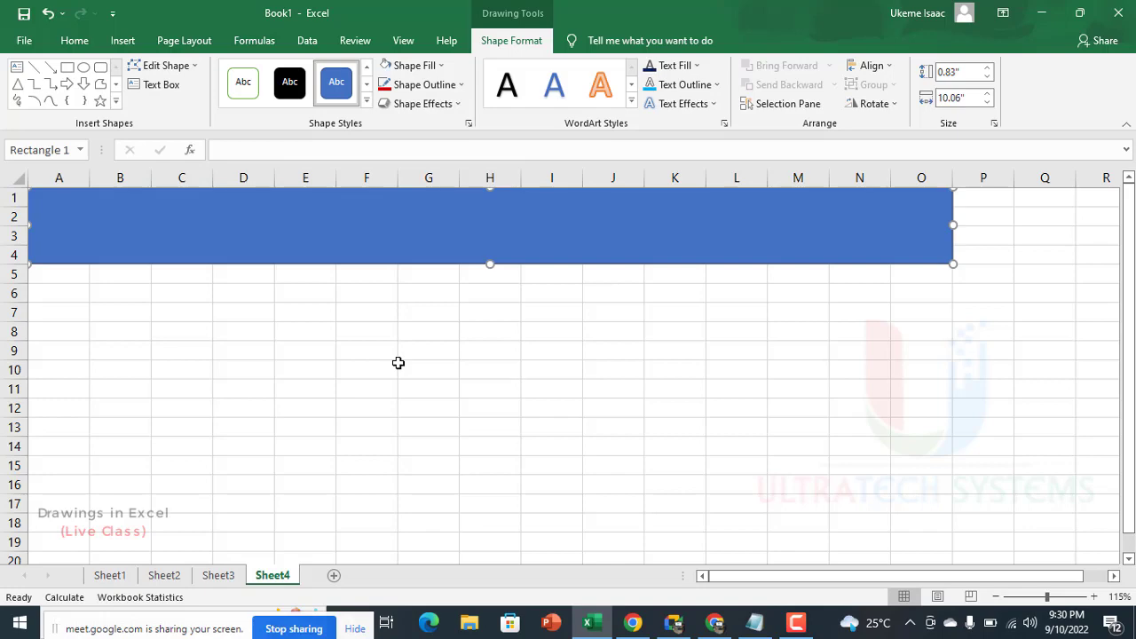
key(Delete)
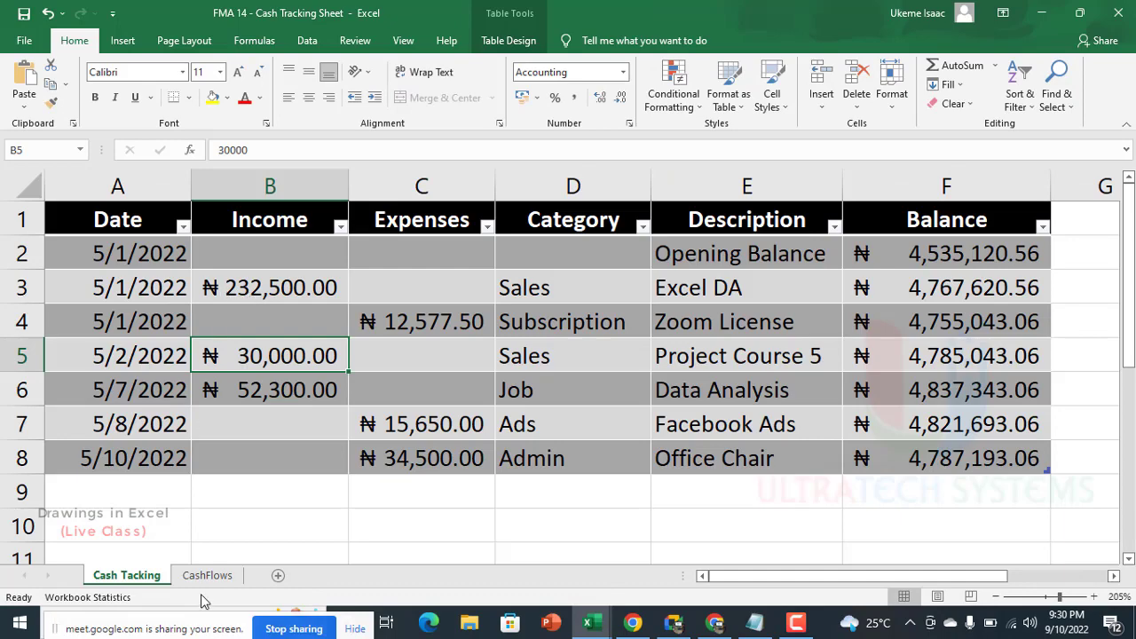
Step: On the CashFlows sheet of the FMA 14 - Cash Tracking Sheet workbook, insert five blank rows above the table
click(206, 576)
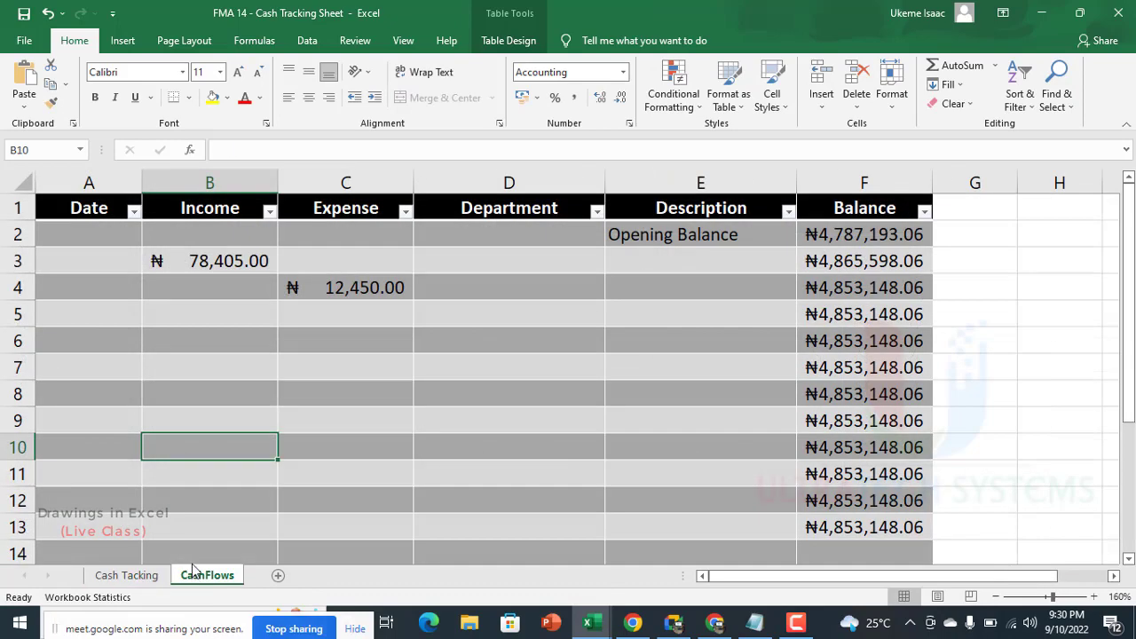
scroll(208, 373, down, 5)
scroll(216, 355, up, 5)
scroll(226, 359, down, 13)
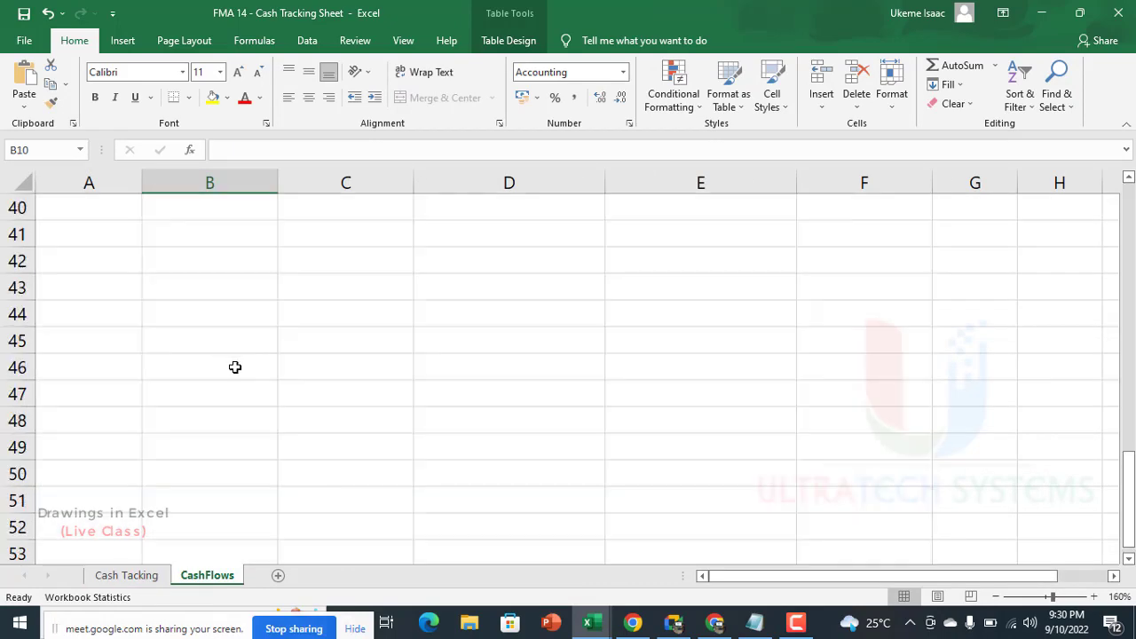
scroll(237, 364, up, 7)
scroll(239, 359, up, 6)
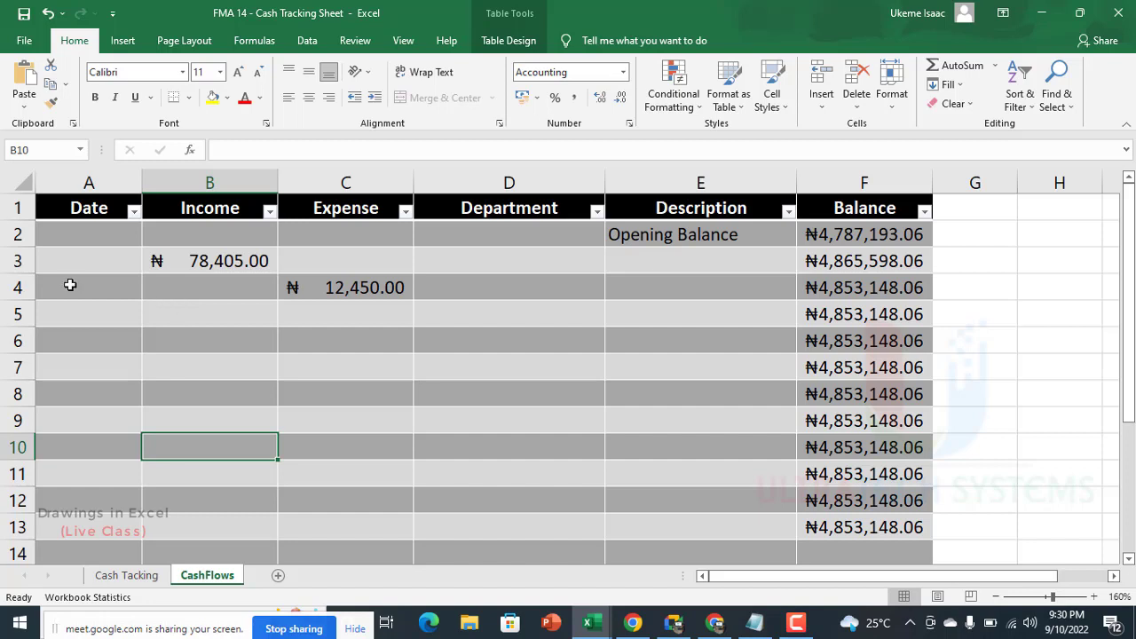
drag(3, 210, 4, 324)
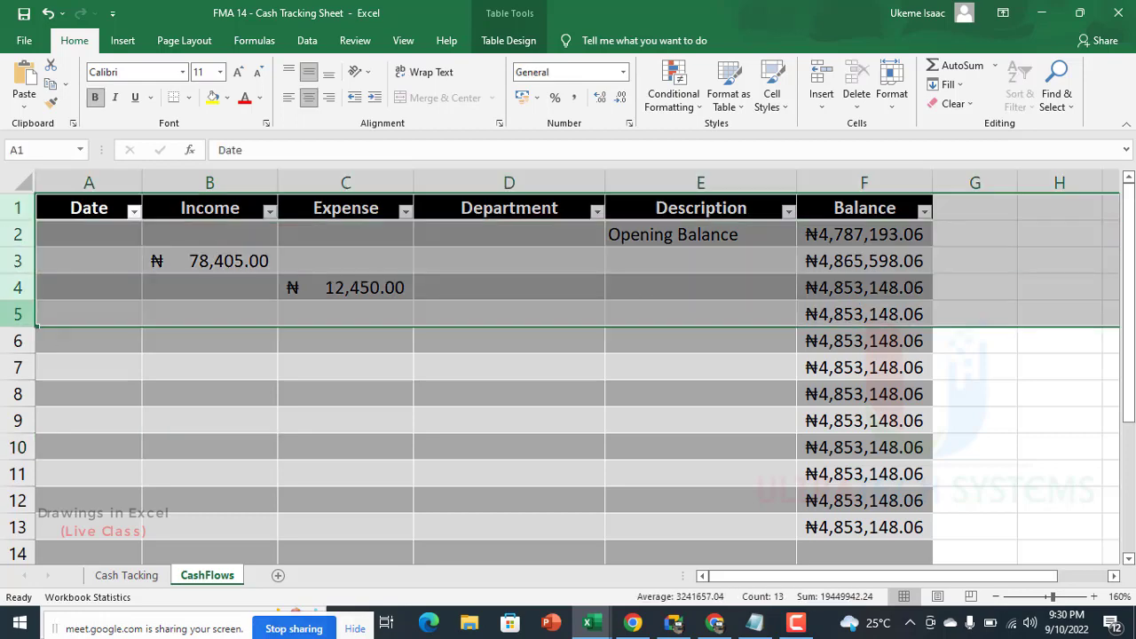
key(ctrl+shift+plus)
click(302, 242)
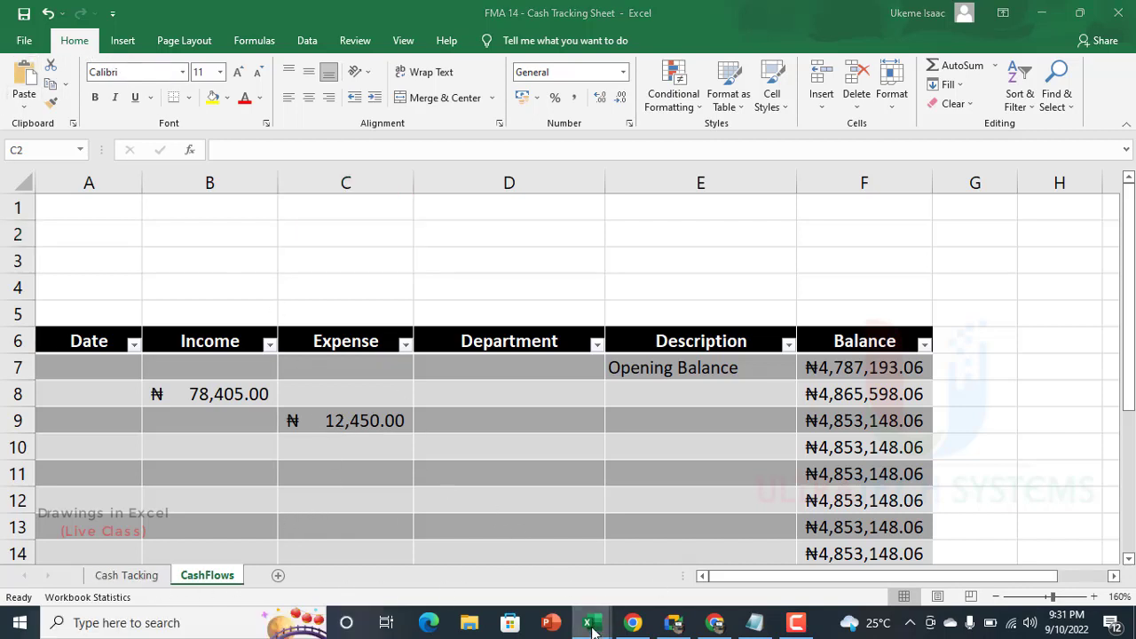
Step: On Sheet2 of Book1, group the Team B badge's outer ring, inner circle and number text box into one object
mouse_move(604, 613)
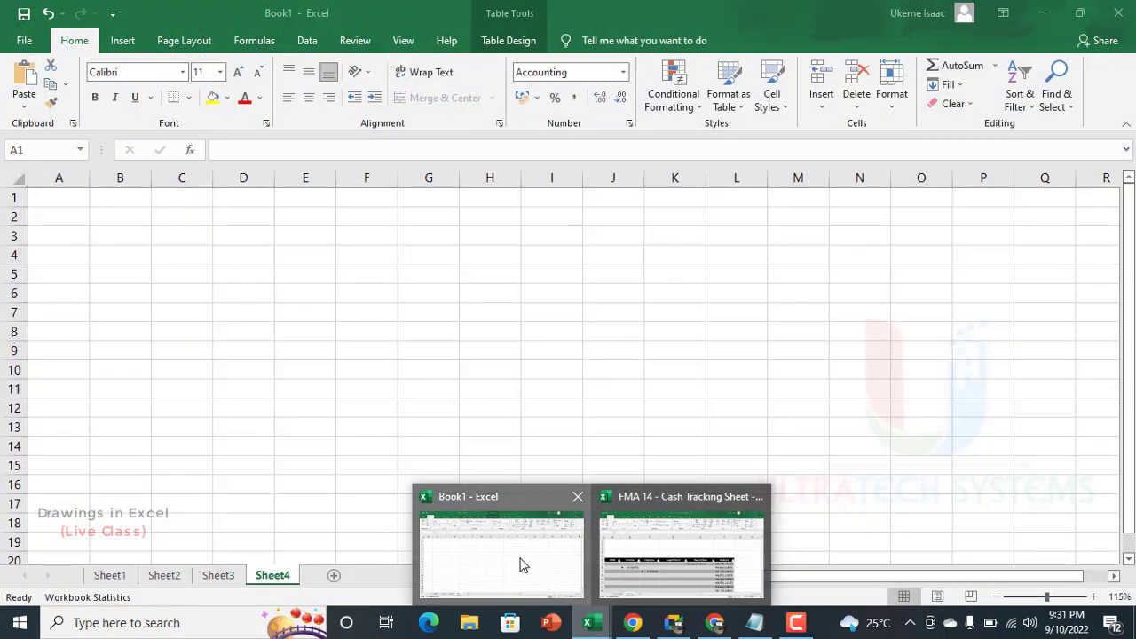
click(521, 561)
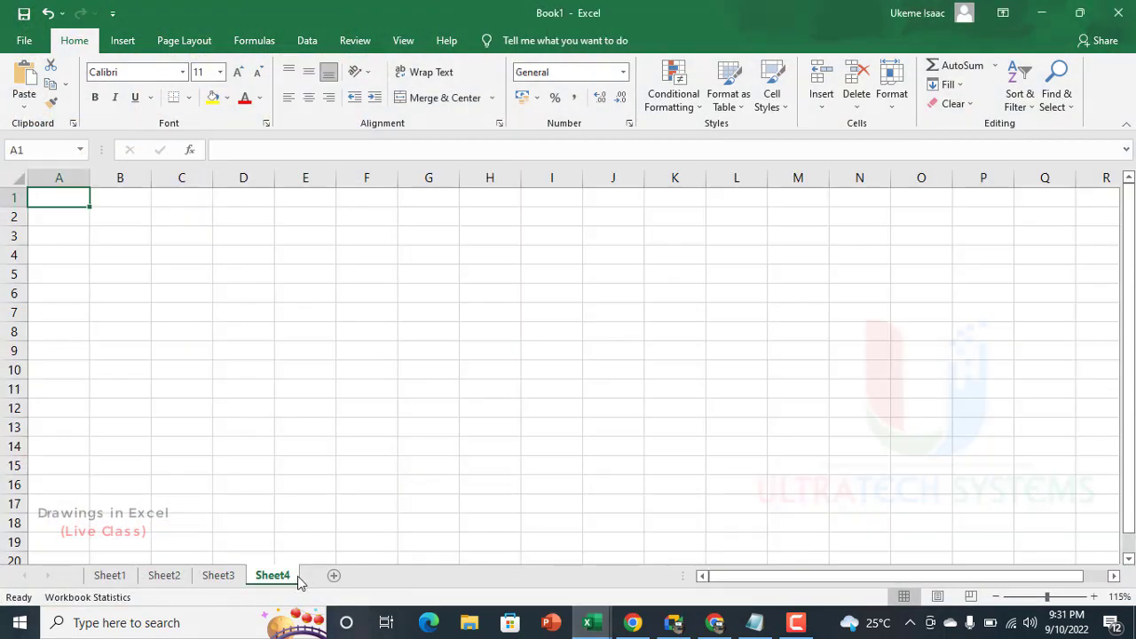
click(216, 575)
click(165, 576)
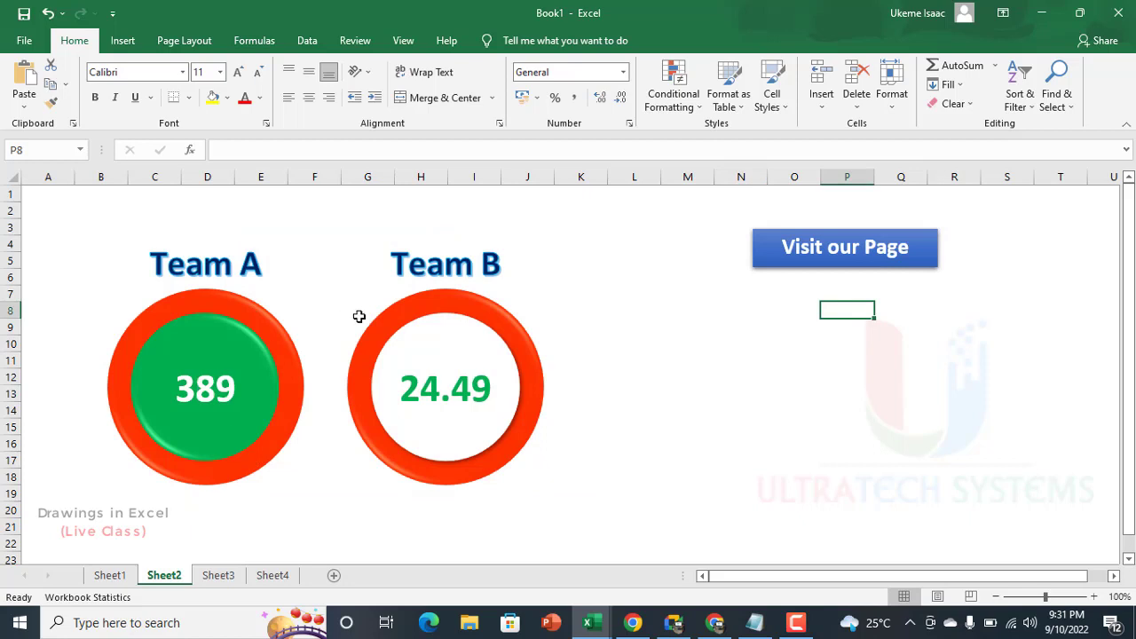
click(446, 307)
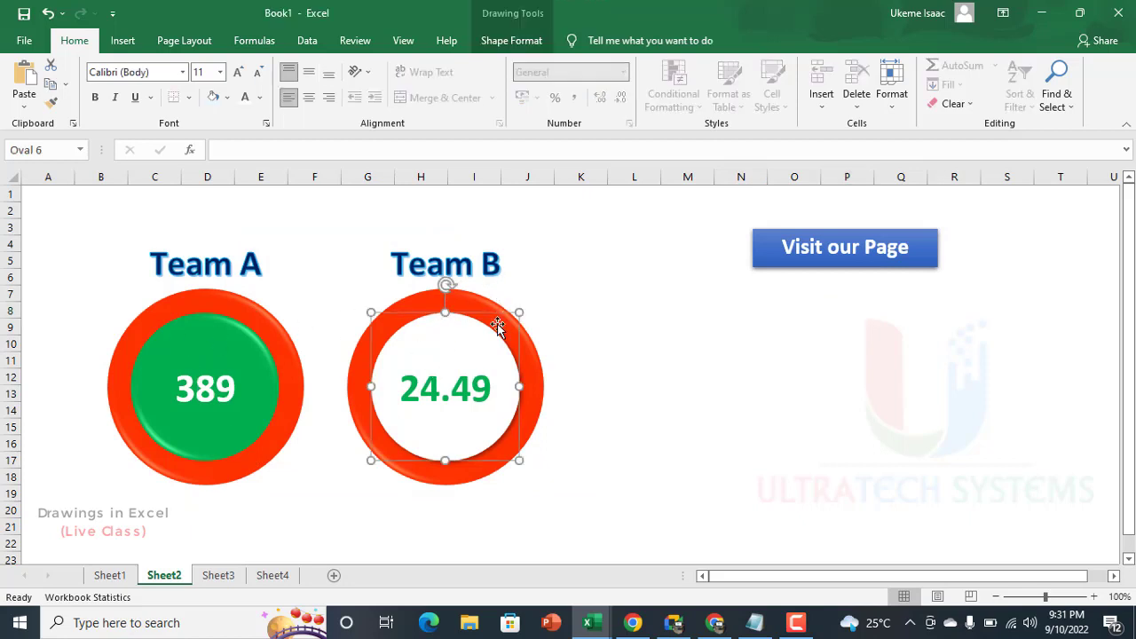
click(414, 404)
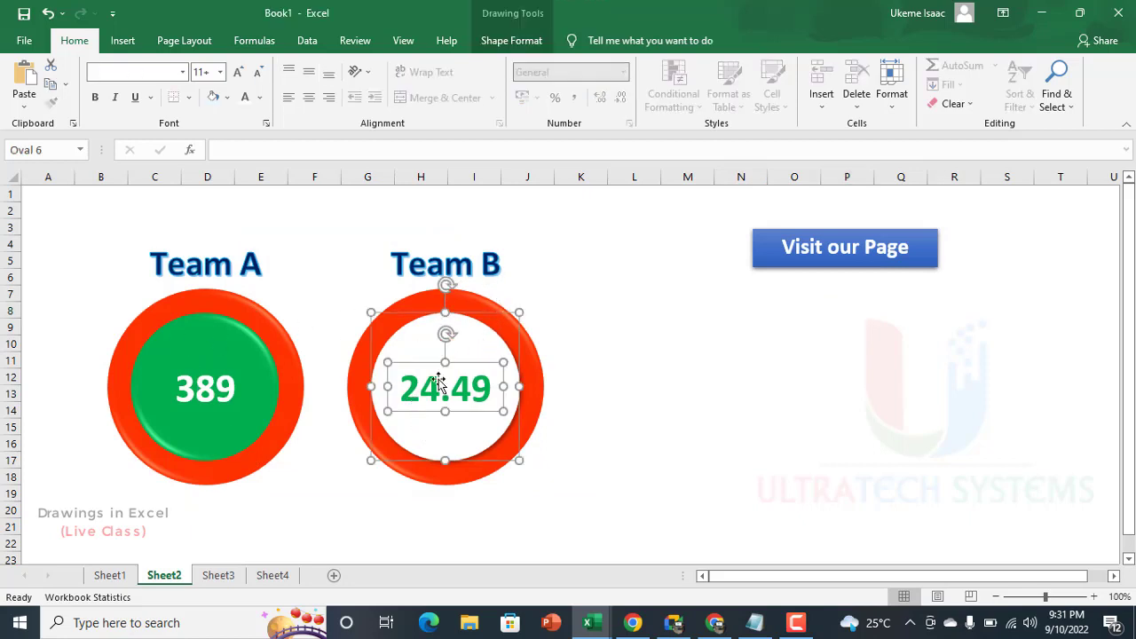
click(477, 302)
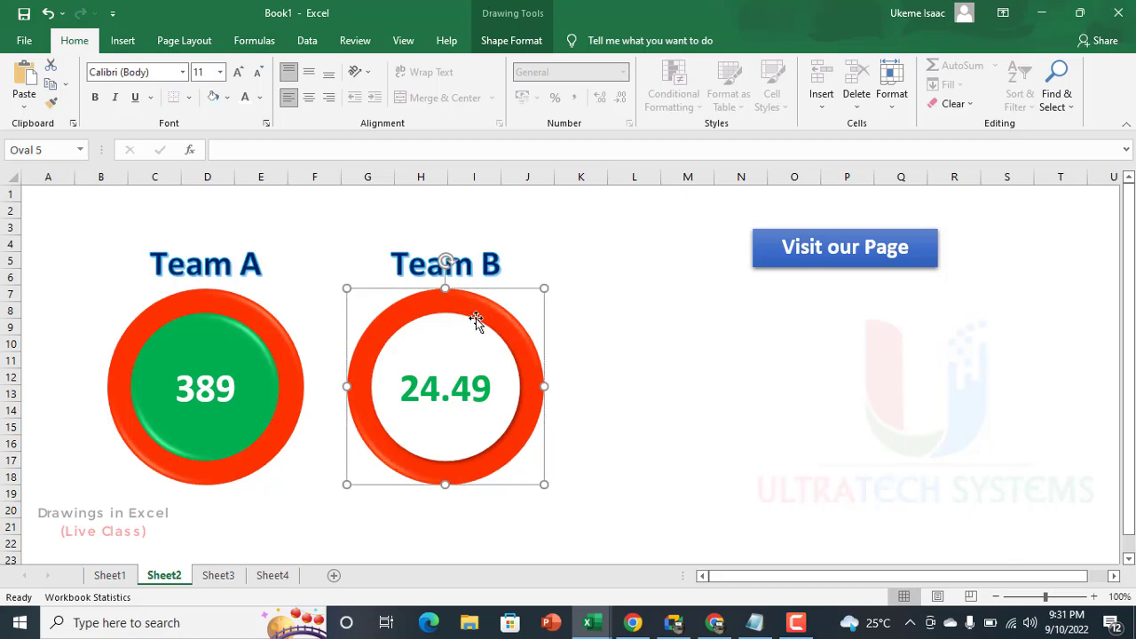
ctrl+click(456, 332)
ctrl+click(464, 388)
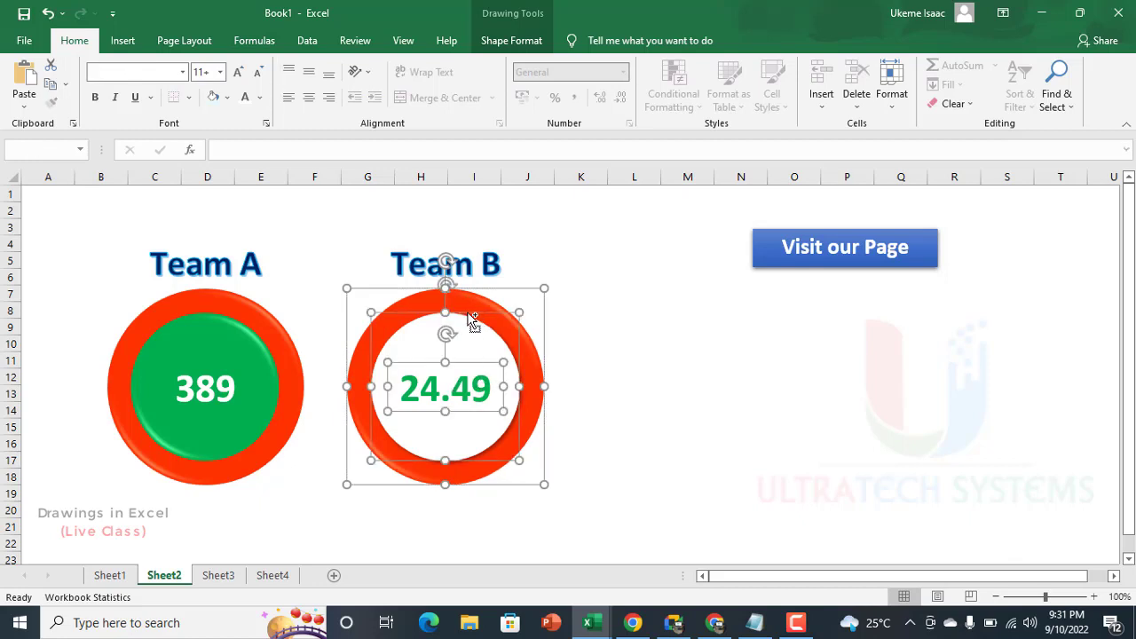
click(525, 41)
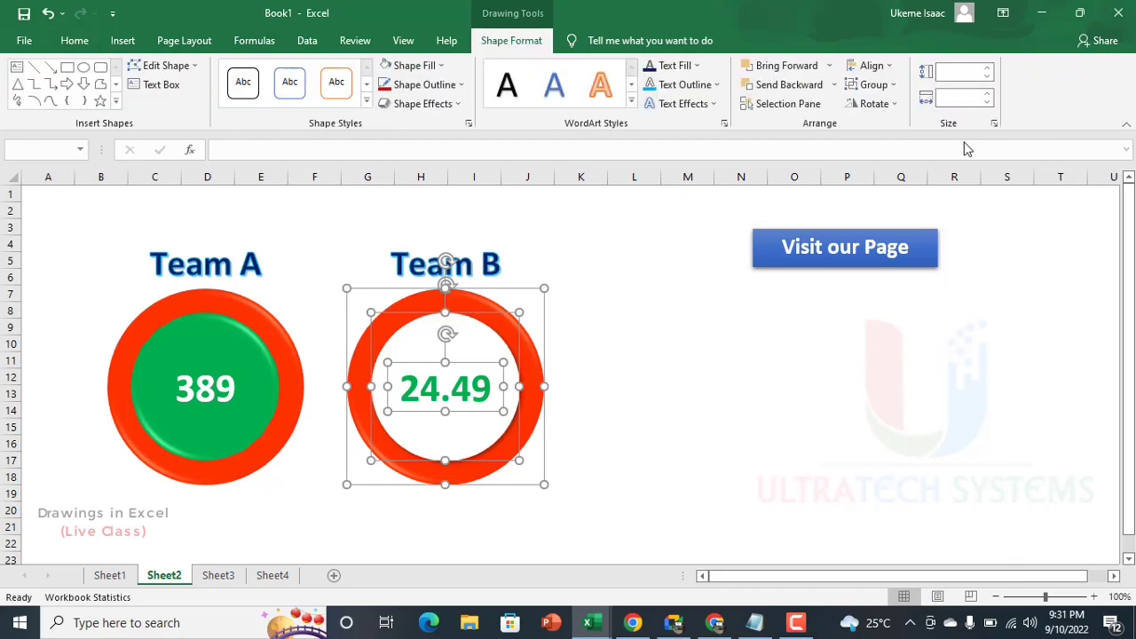
click(870, 84)
click(863, 104)
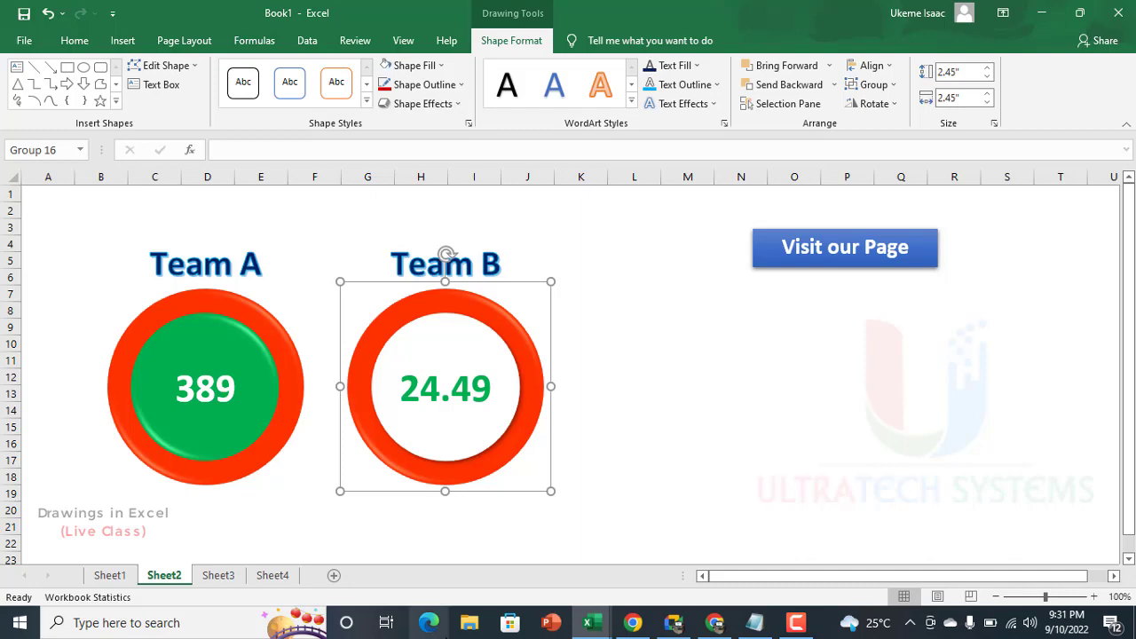
Step: Paste a copy of the grouped Team B badge onto the CashFlows sheet of the Cash Tracking Sheet workbook at B1
click(599, 626)
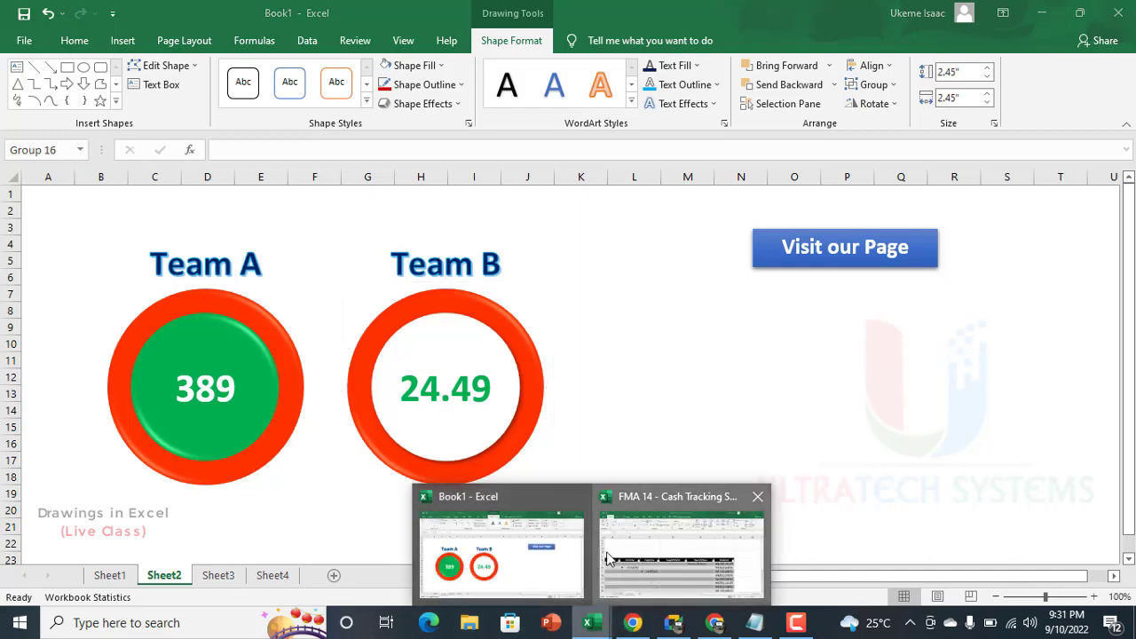
click(628, 560)
click(144, 217)
key(ctrl+v)
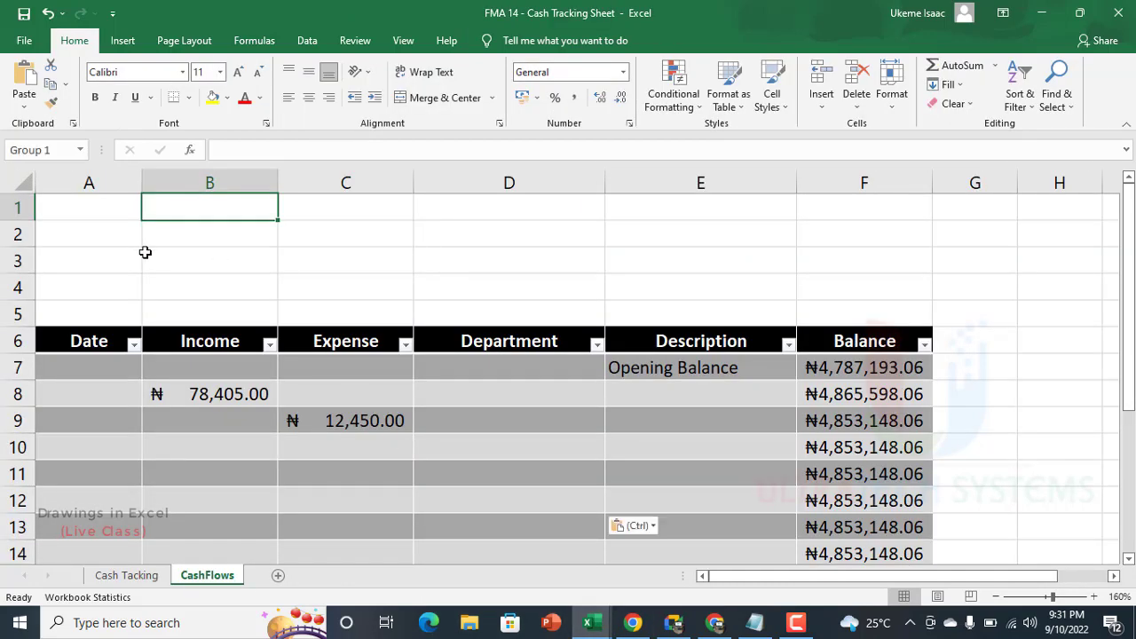
Step: Shrink the pasted badge proportionally to about half its size and move it over column B near the sheet's top rows
drag(382, 252, 560, 280)
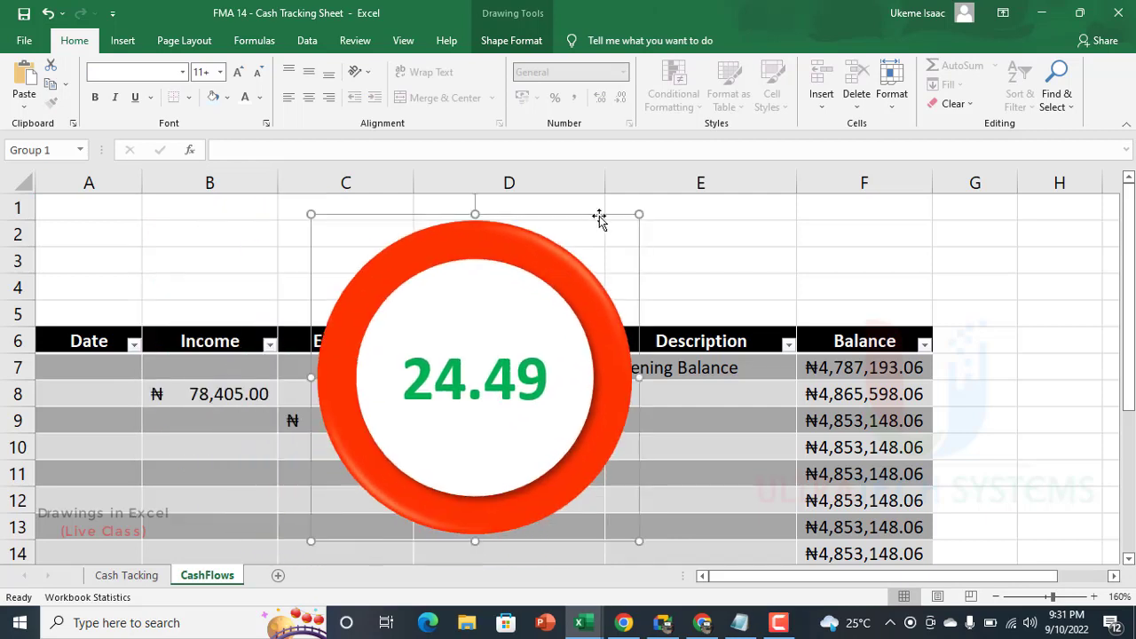
drag(639, 210, 553, 312)
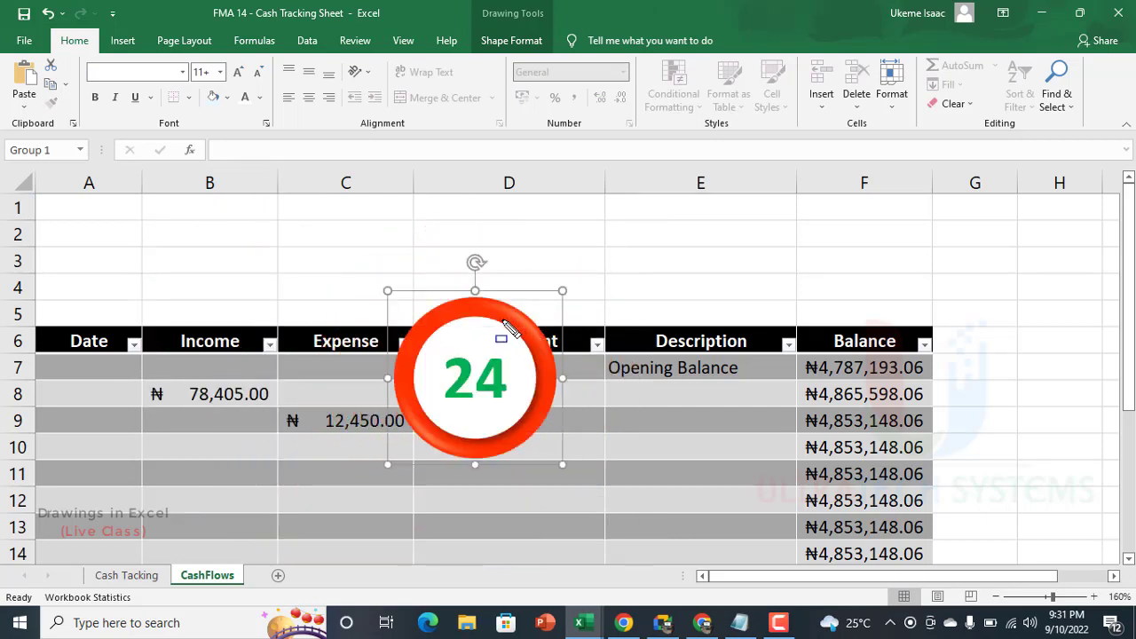
drag(505, 324, 256, 224)
Step: Reduce the font size of the number inside the badge to 18 and deselect the badge
click(239, 277)
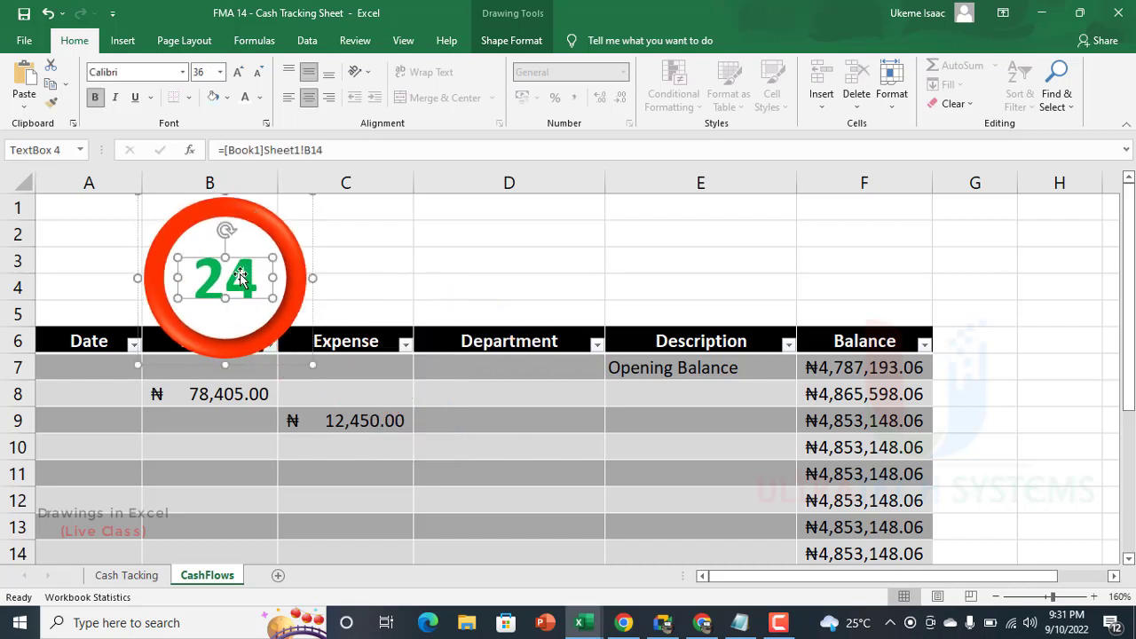
click(257, 71)
click(257, 71)
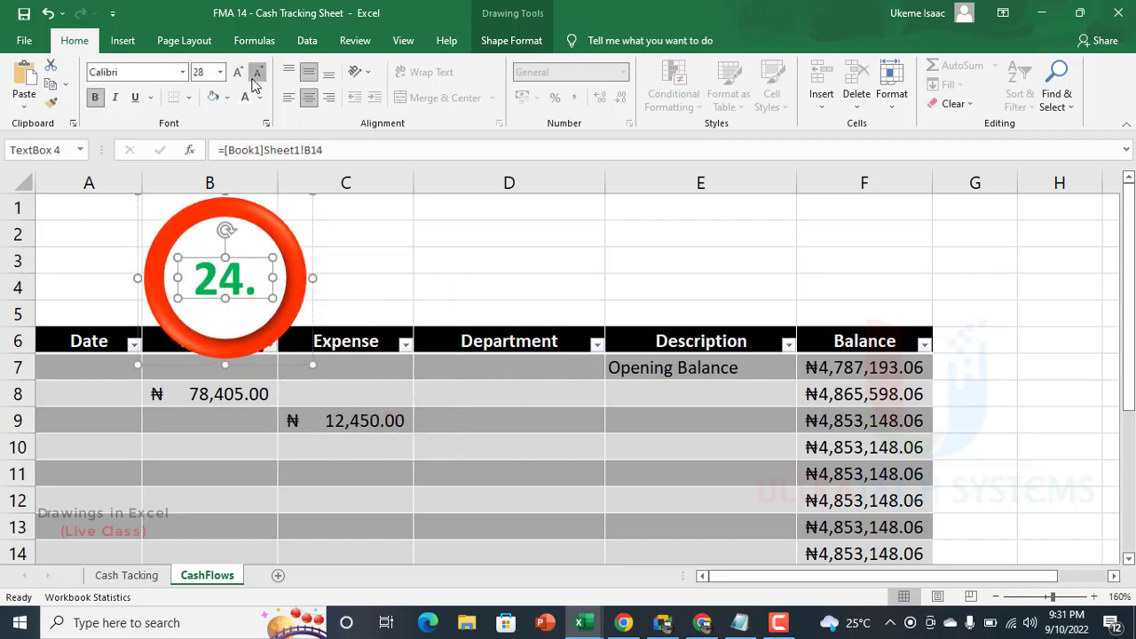
click(256, 71)
click(256, 71)
click(257, 71)
click(256, 71)
click(257, 71)
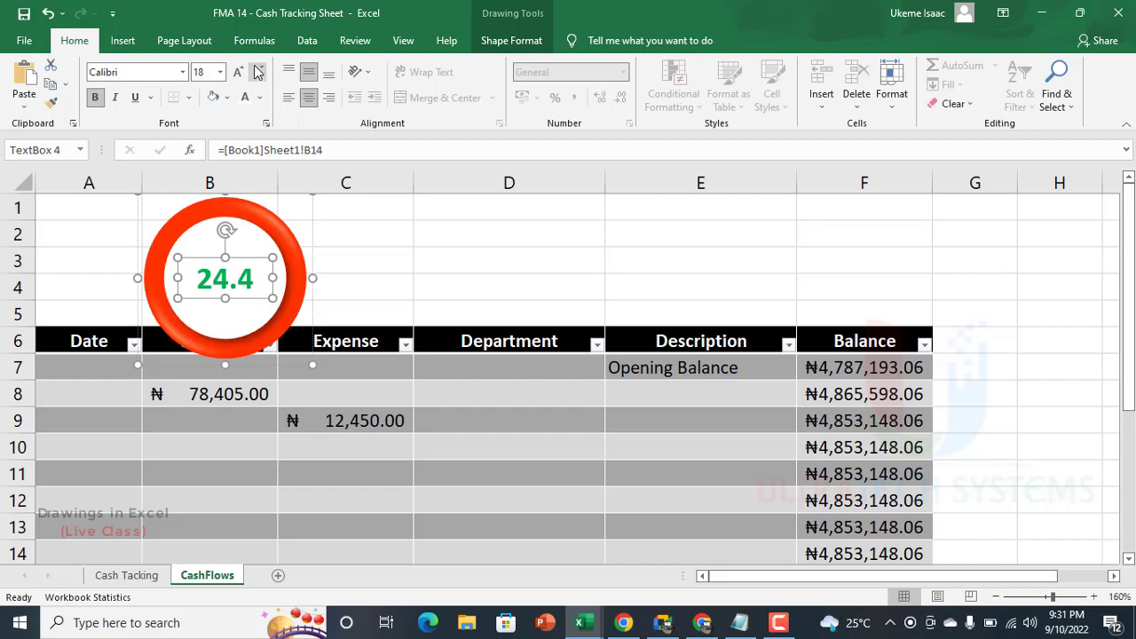
click(396, 219)
Step: Shrink the whole badge proportionally until it is about as wide as the Income column
click(248, 224)
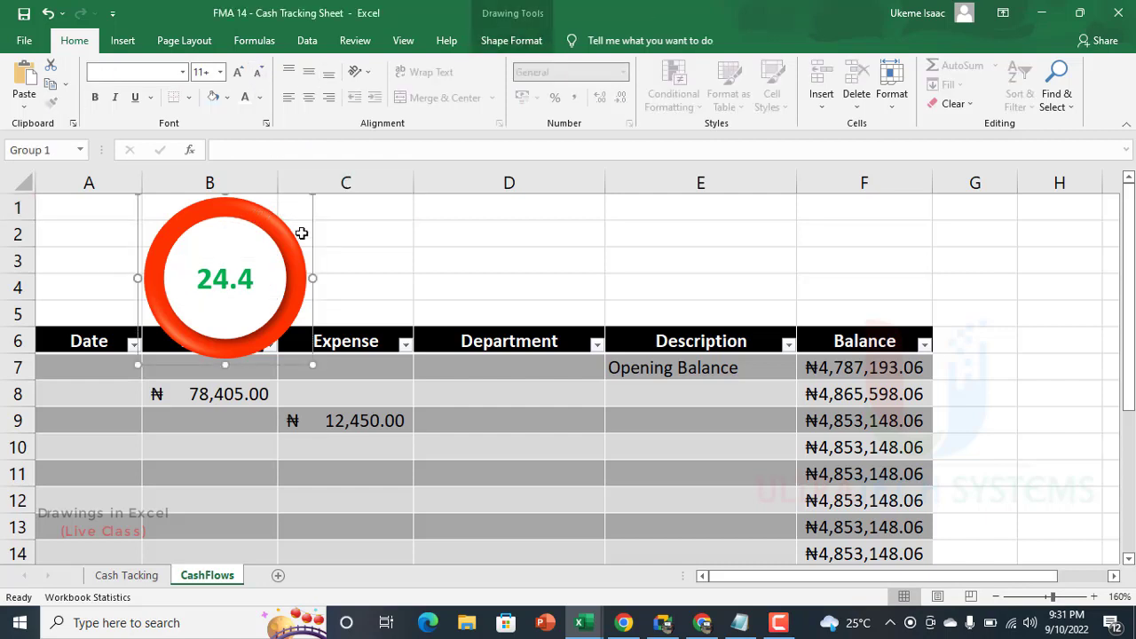
mouse_move(315, 368)
mouse_down()
mouse_move(277, 333)
mouse_move(305, 359)
mouse_up()
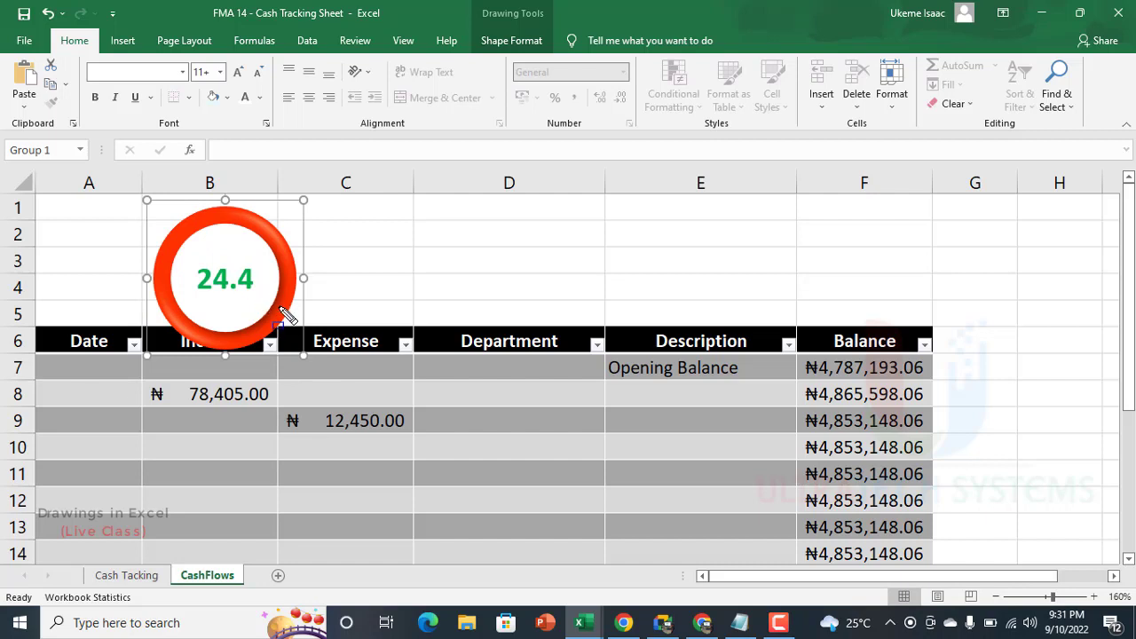
drag(303, 355, 293, 345)
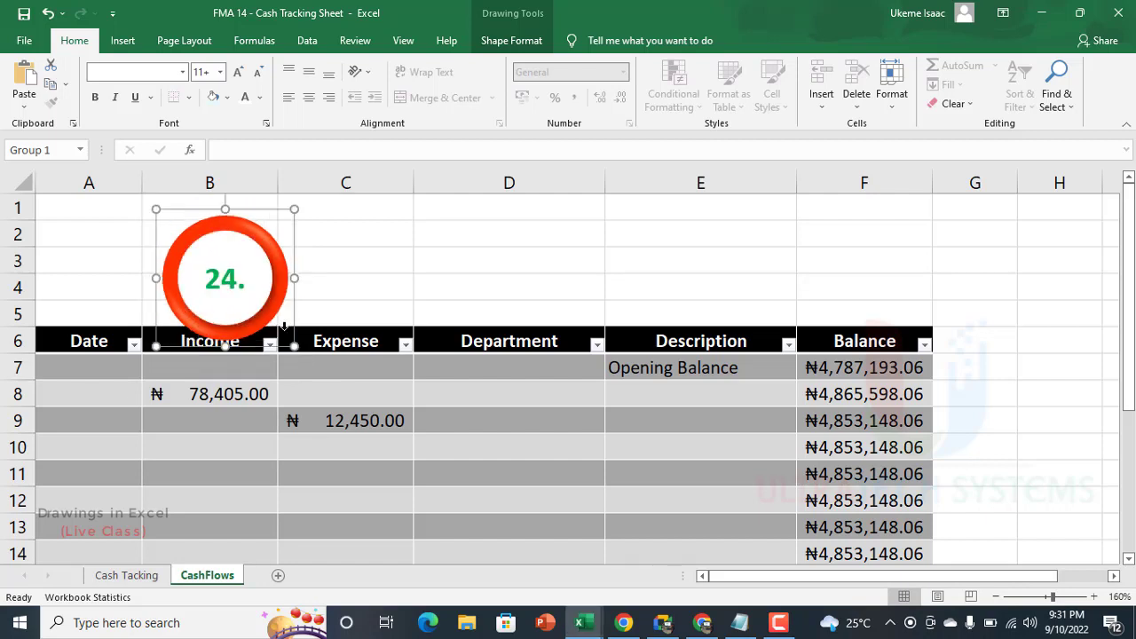
Step: Reduce the badge's text by one size and move the badge over column A in the blank rows above the table
click(259, 72)
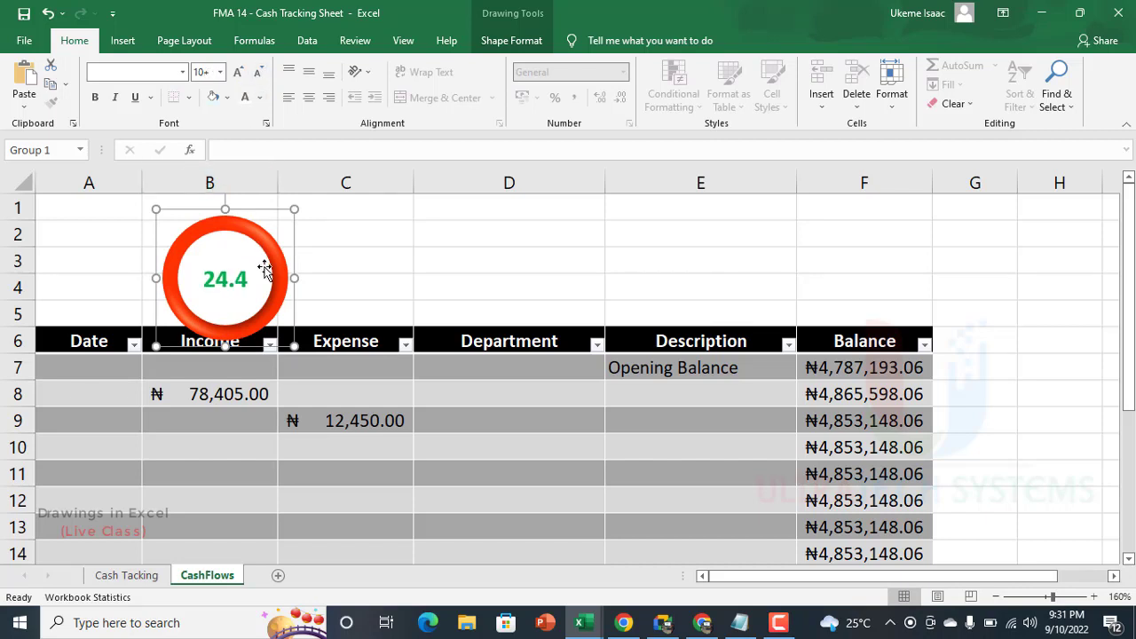
drag(256, 224, 126, 199)
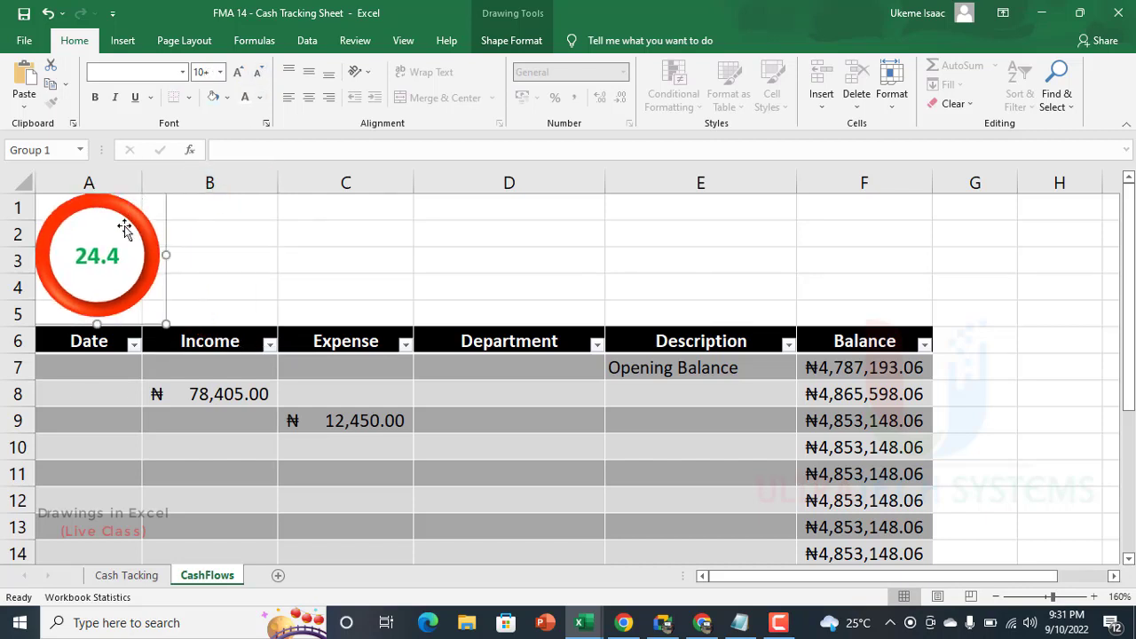
click(291, 279)
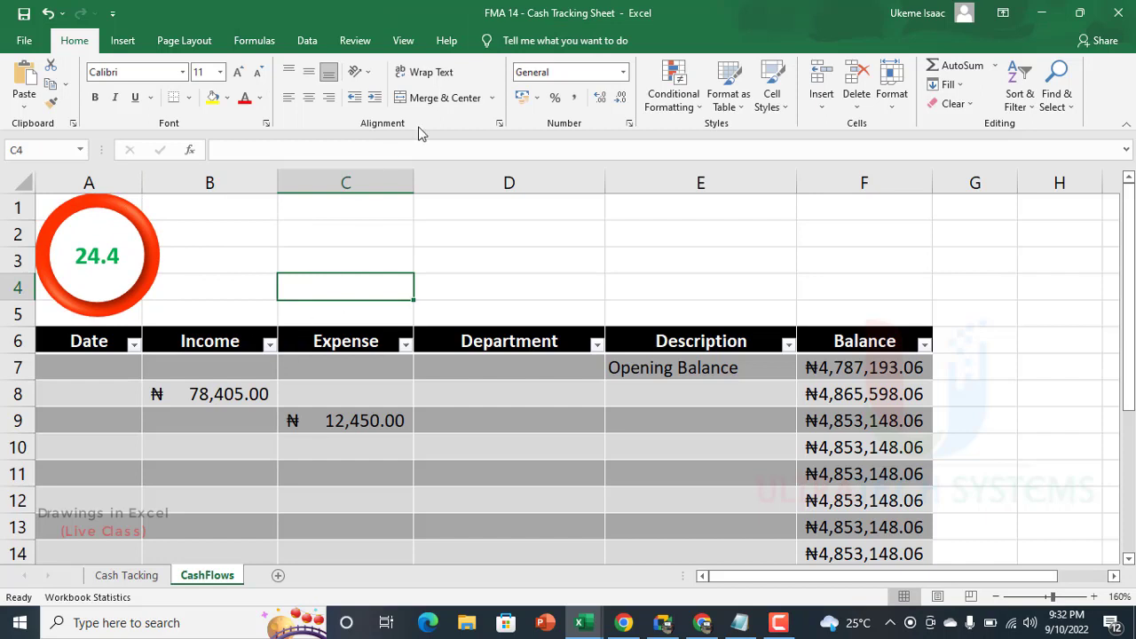
Step: Hide the gridlines on the CashFlows sheet and select the badge above the table
click(403, 39)
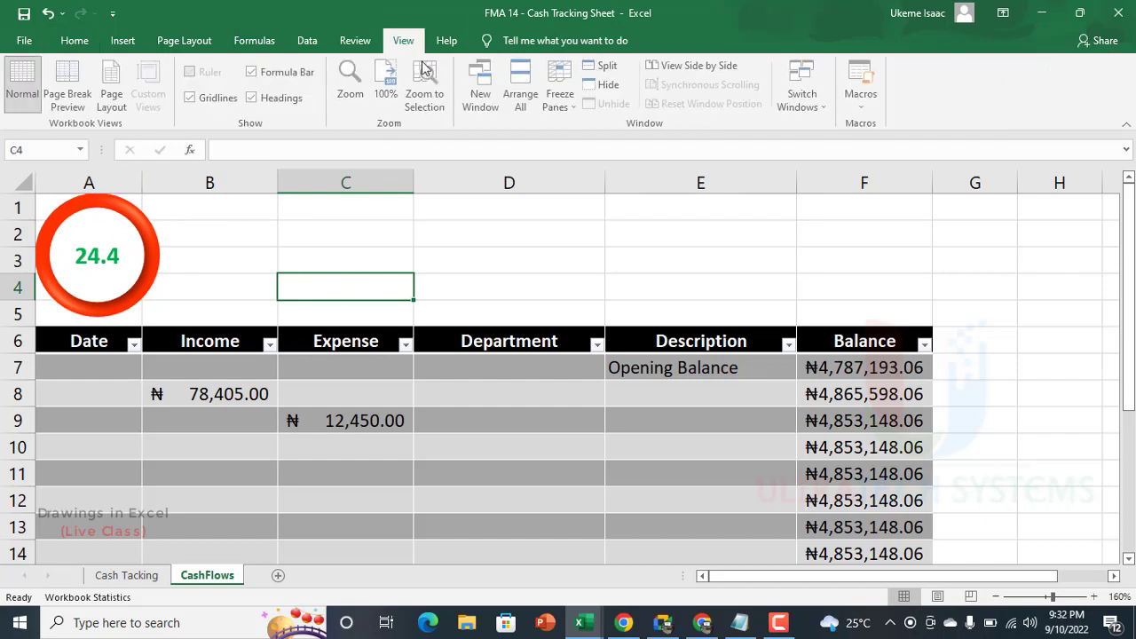
click(193, 98)
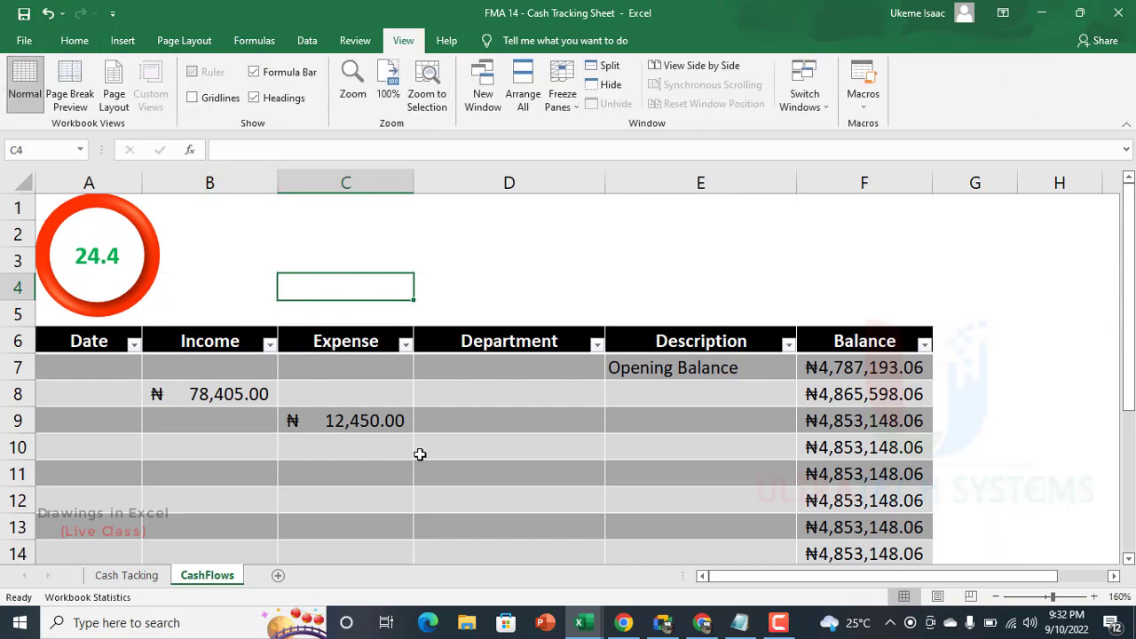
click(99, 255)
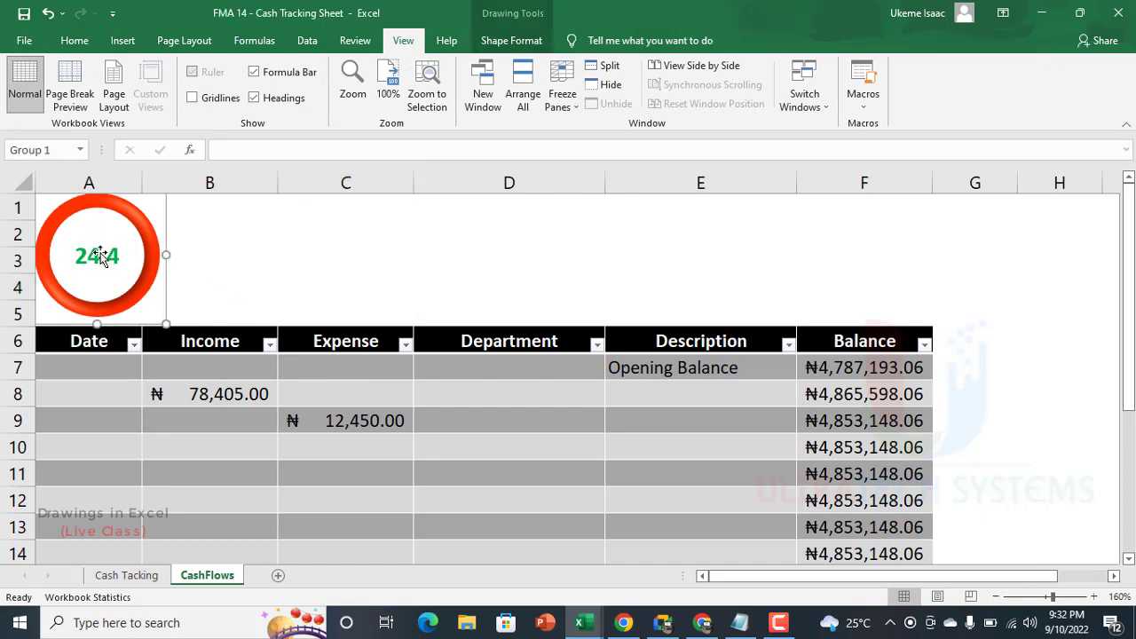
Step: Insert WordArt on the CashFlows sheet in the light-blue style with a white outline and blue hard shadow
click(215, 281)
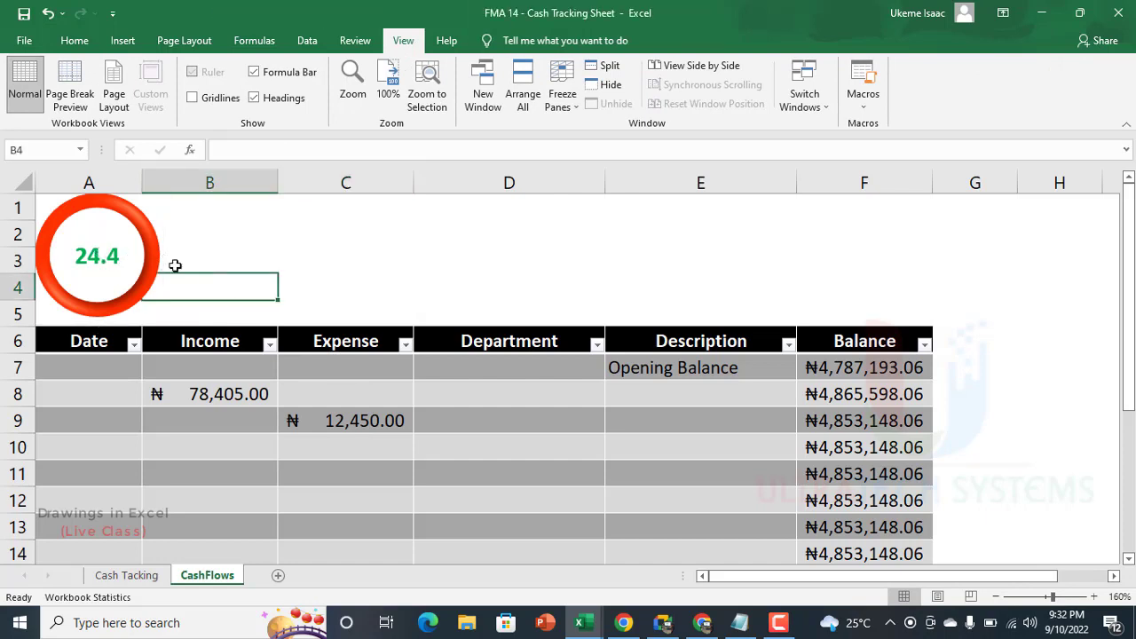
click(125, 46)
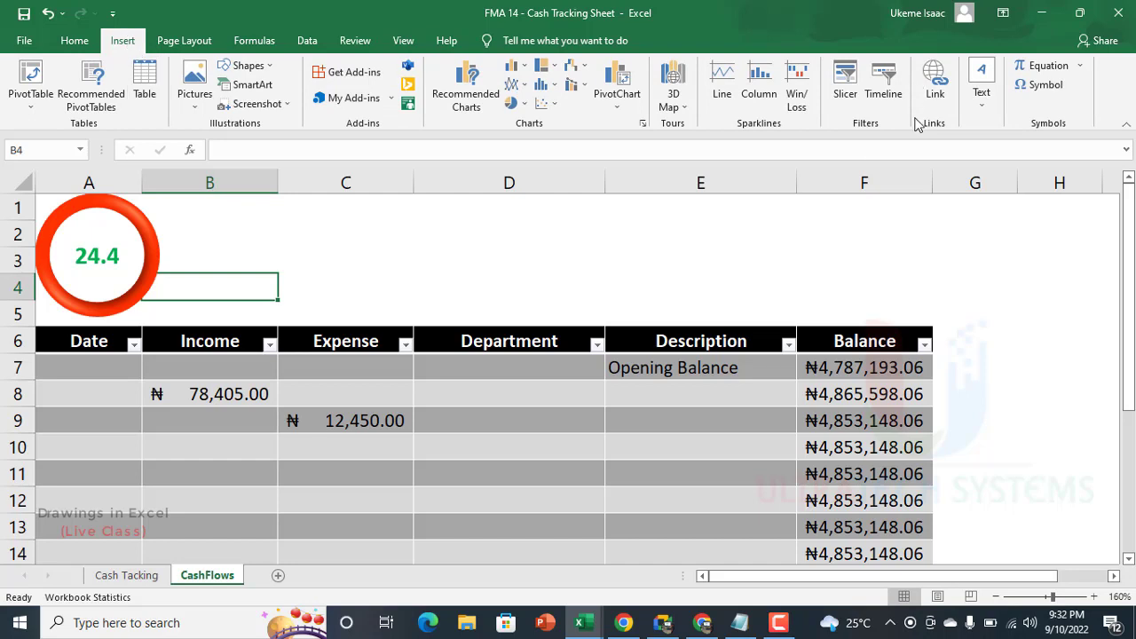
click(983, 100)
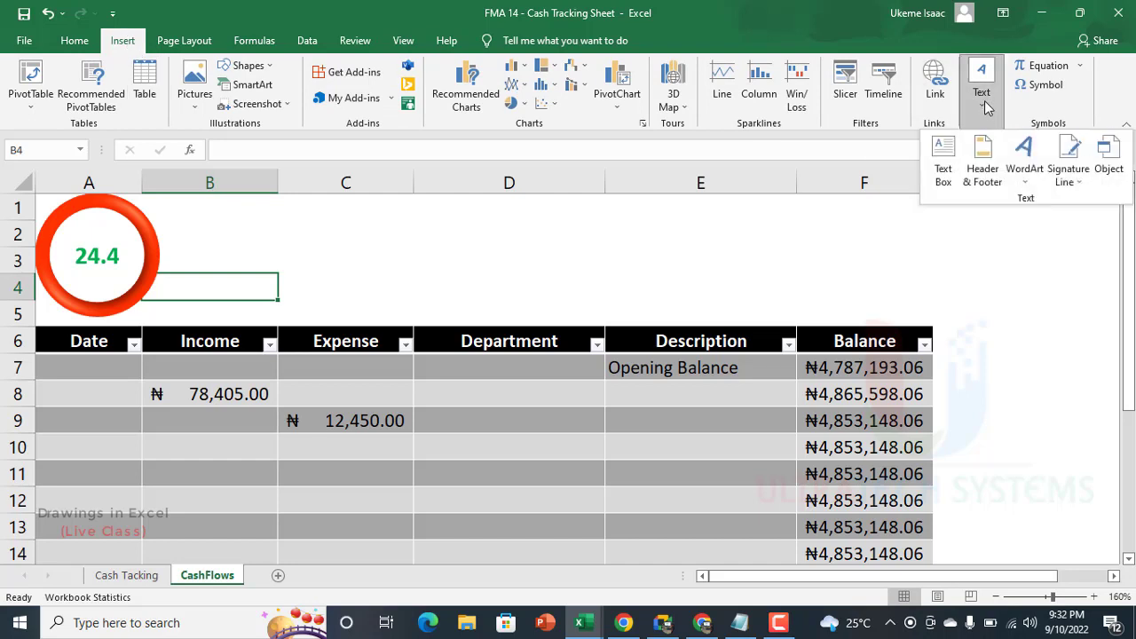
click(1021, 174)
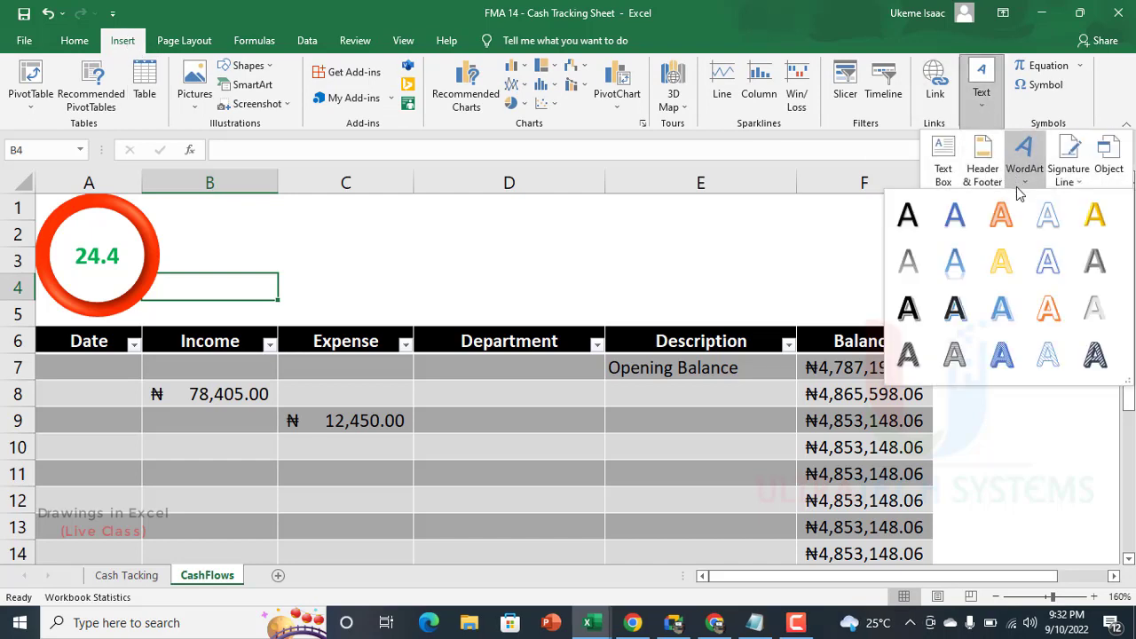
click(1001, 308)
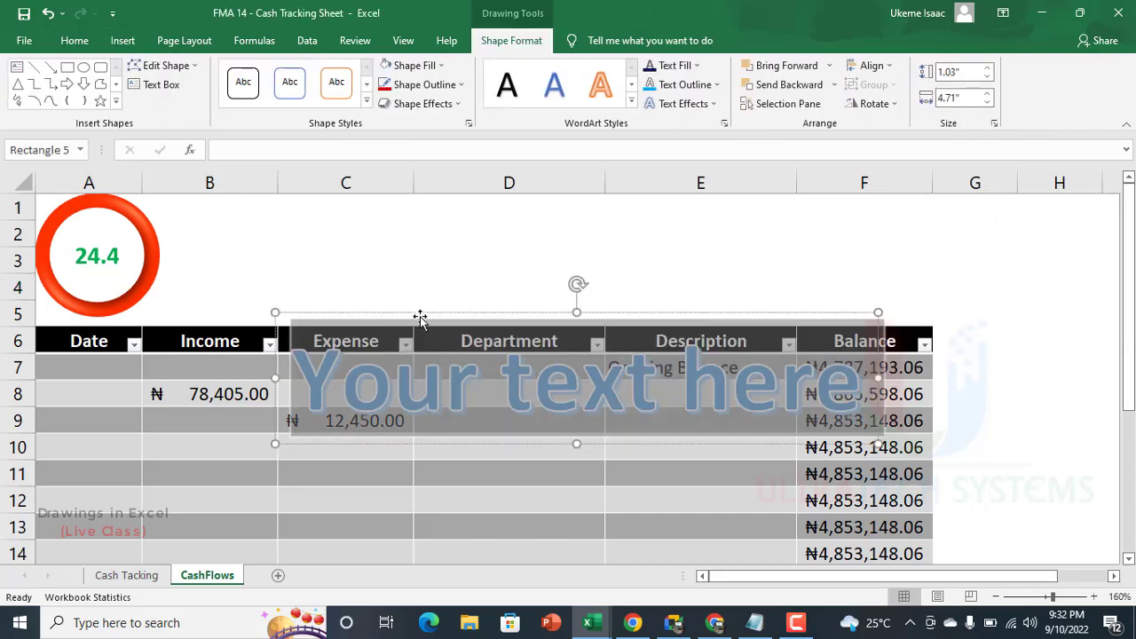
drag(420, 320, 324, 183)
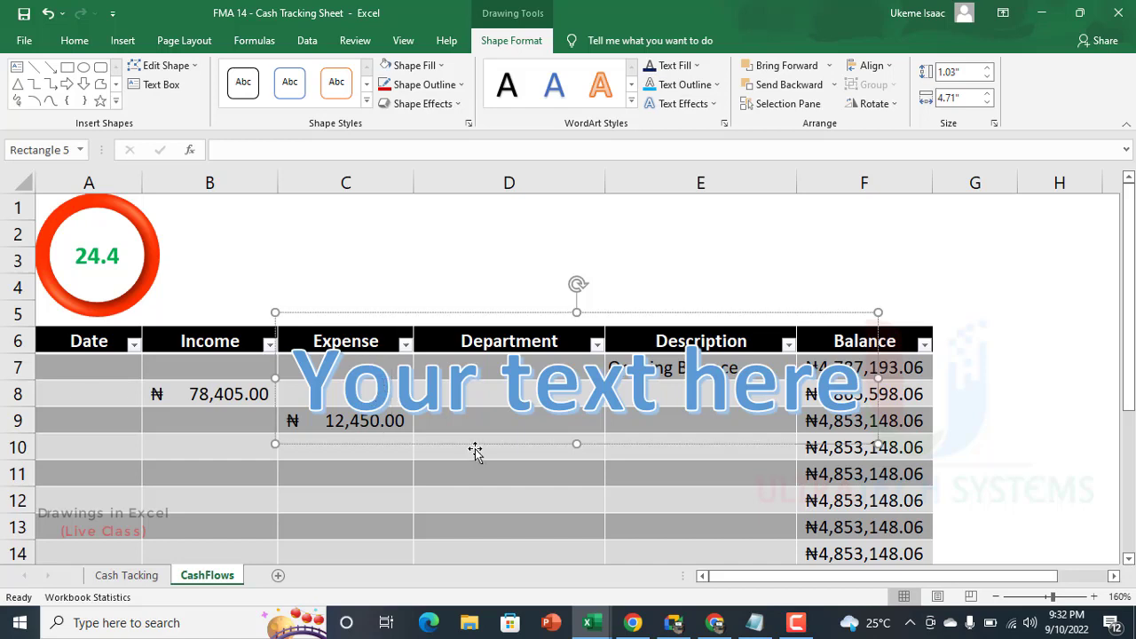
Step: Replace the WordArt placeholder text with "All Excel Nig. Ltd"
drag(476, 451, 476, 446)
text(A;;)
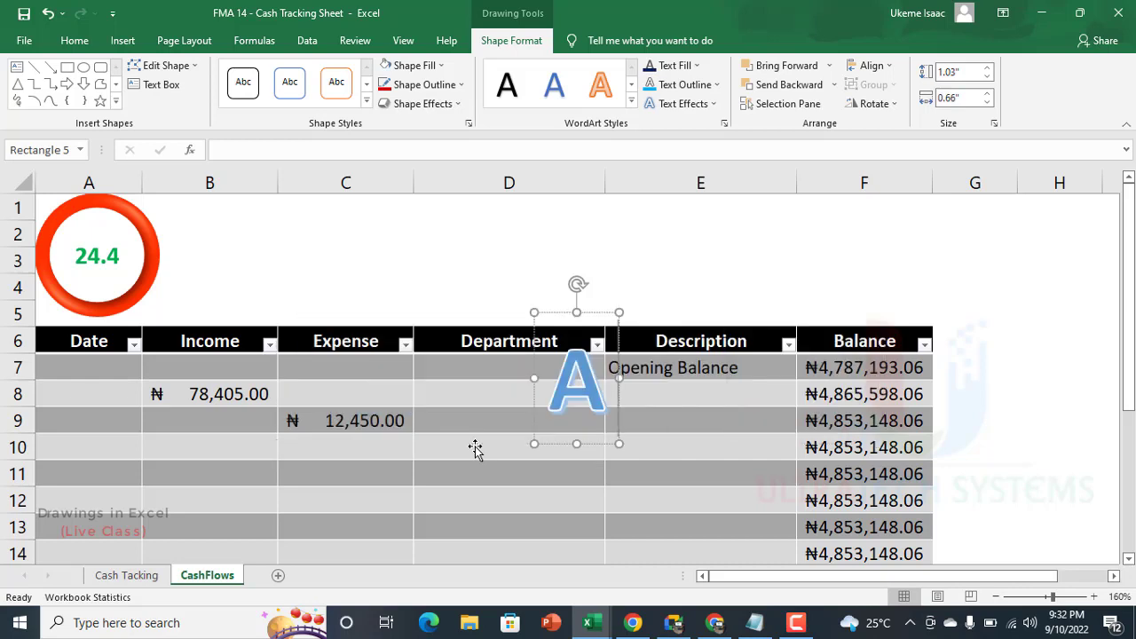
key(BackSpace)
key(BackSpace)
key(BackSpace)
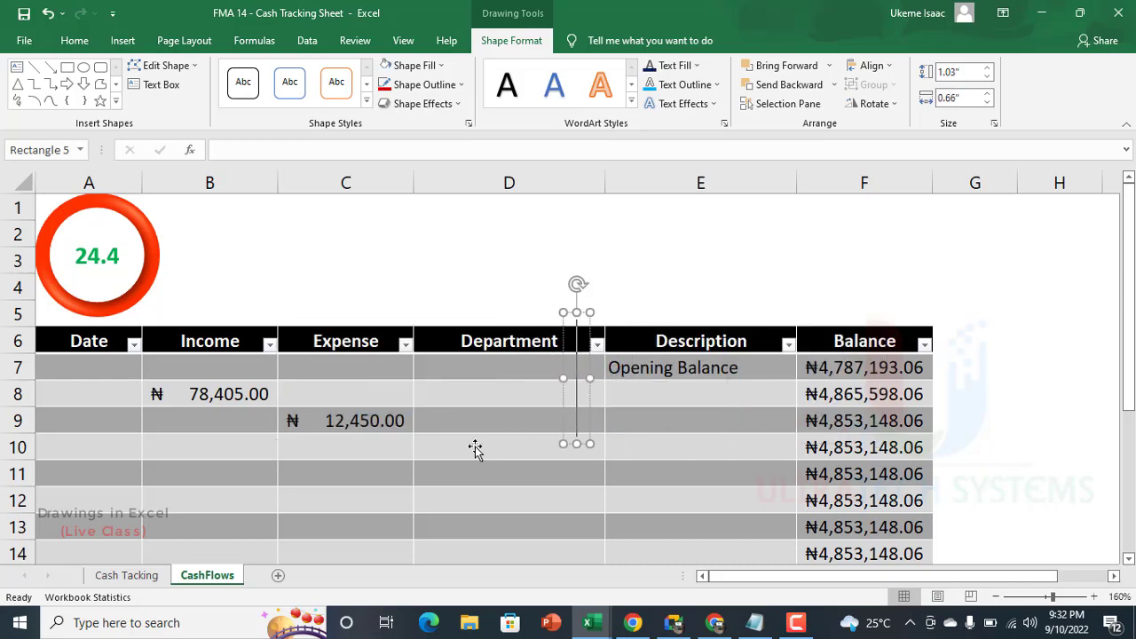
text(All Excel)
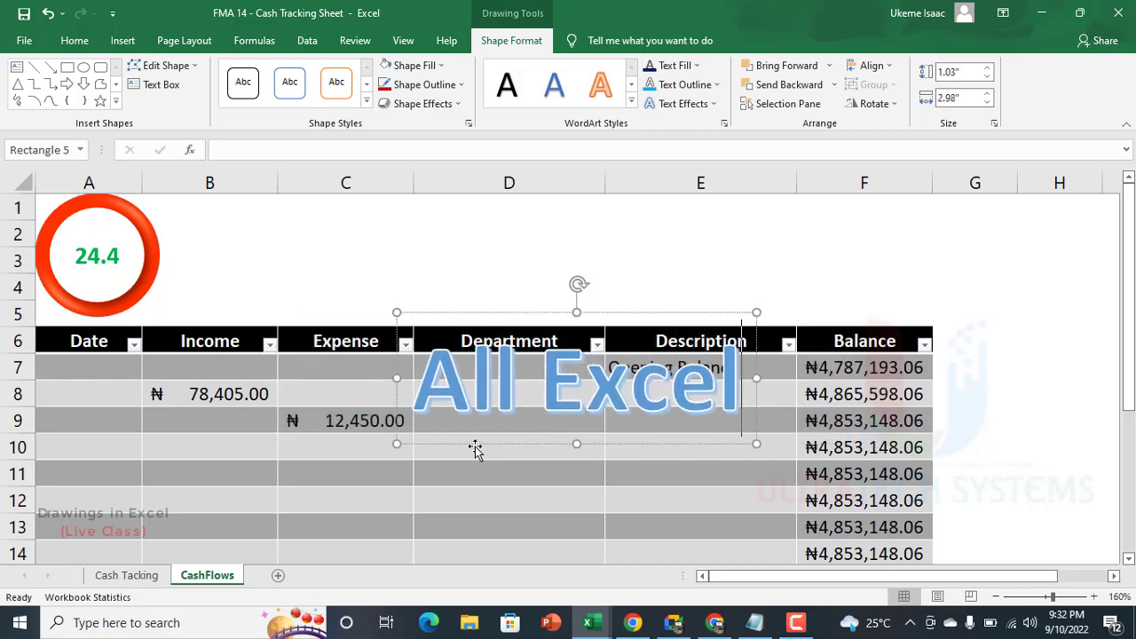
text( Nig.)
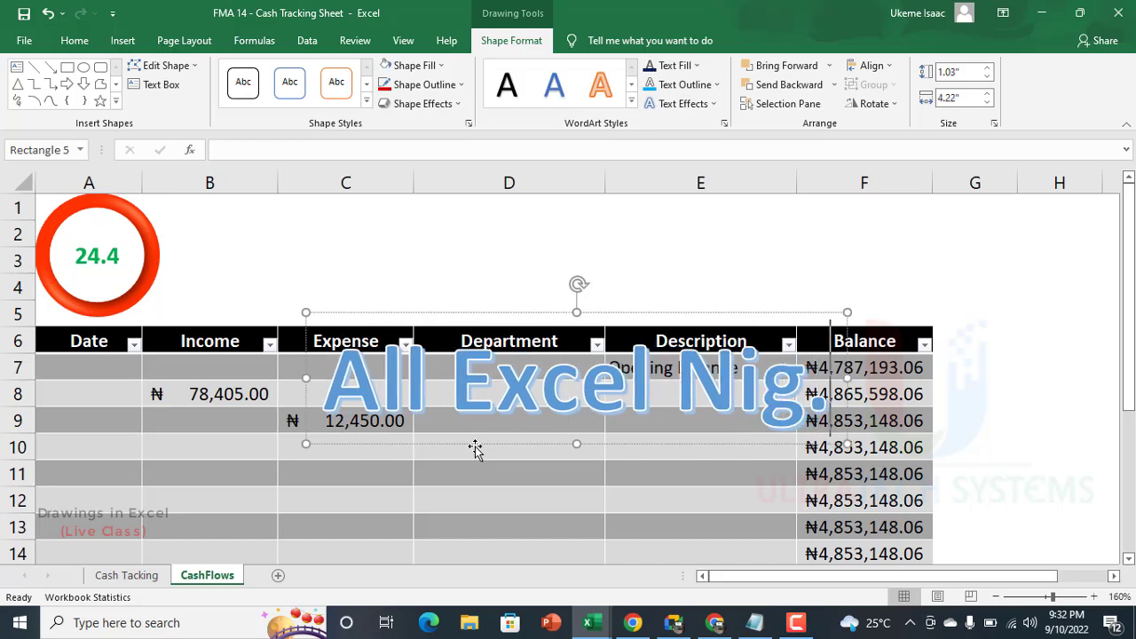
text( Ltd)
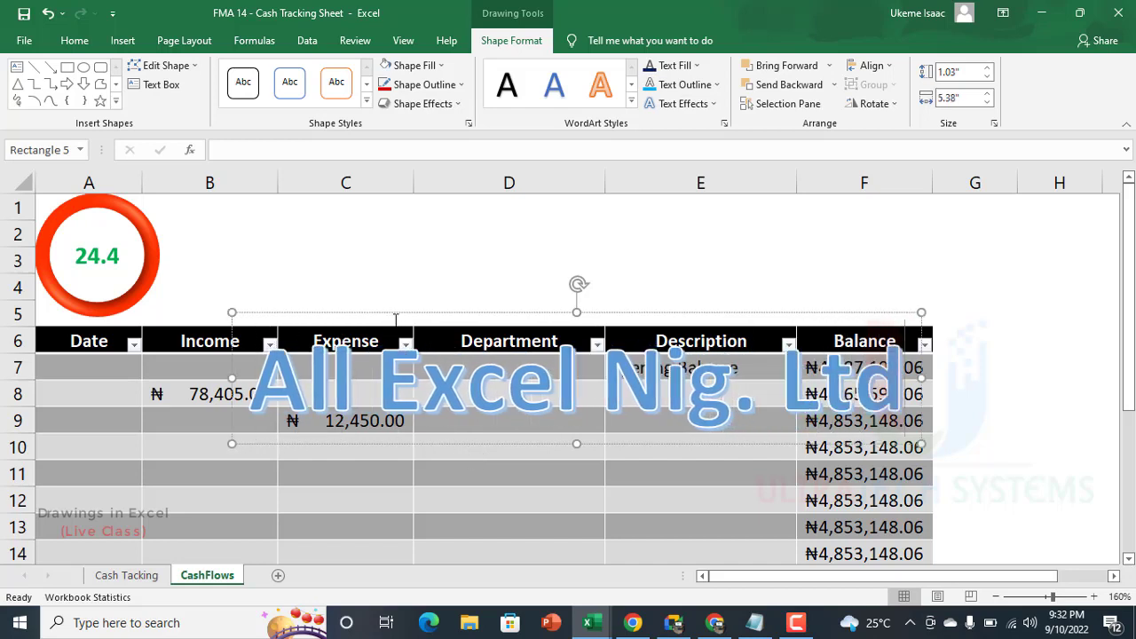
Step: Move the WordArt up toward the blank rows above the table and fill its text with the standard dark blue
drag(398, 317, 350, 202)
drag(316, 315, 275, 241)
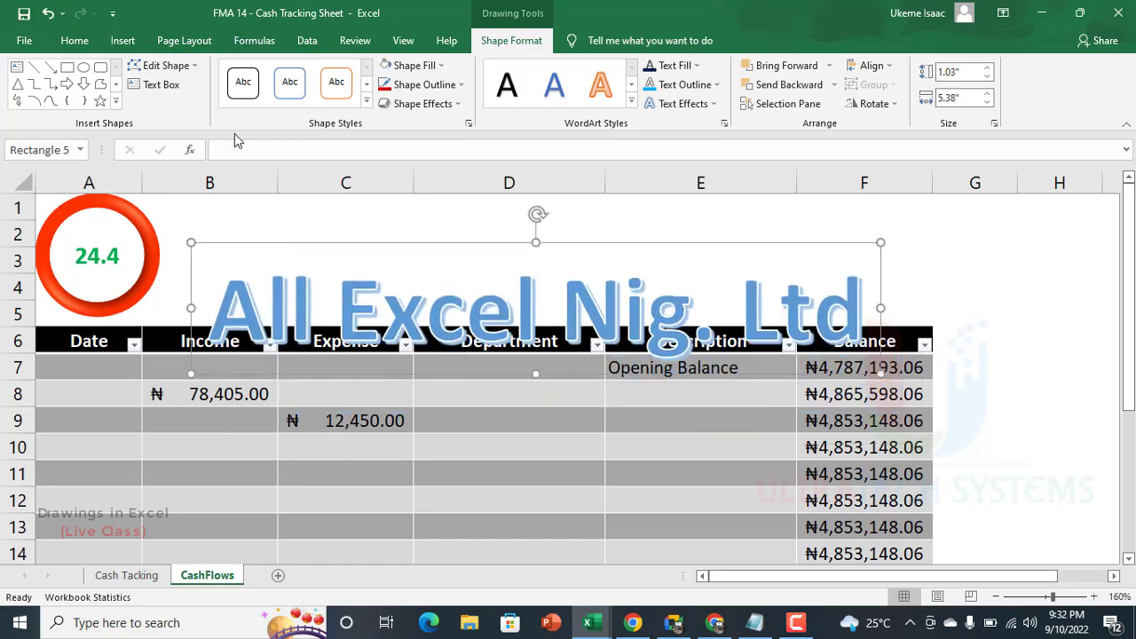
click(697, 66)
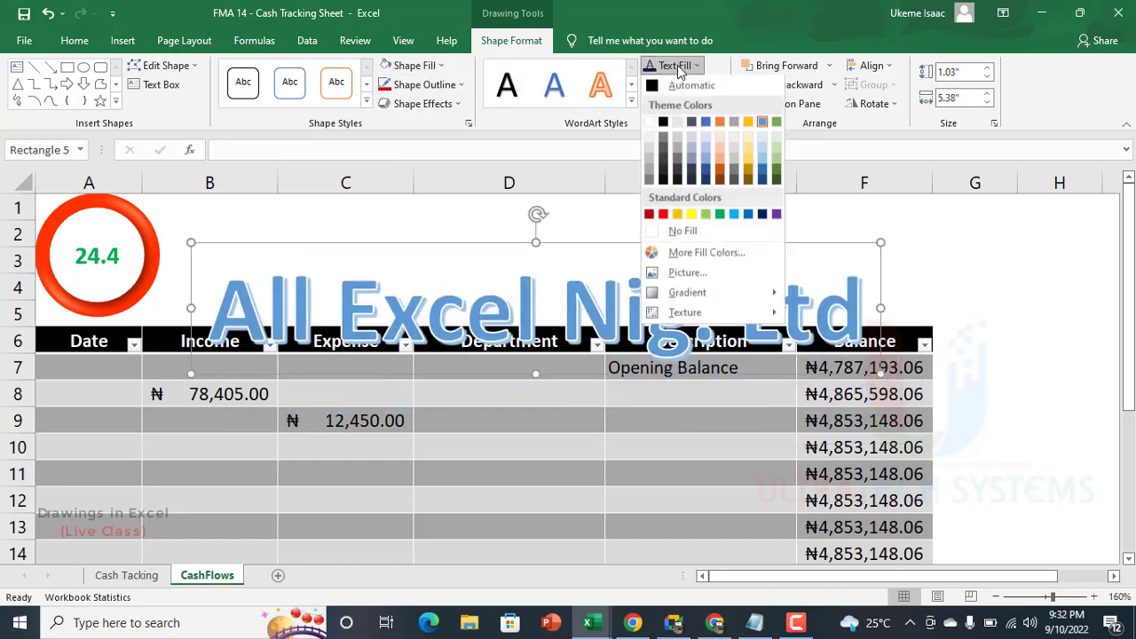
click(762, 215)
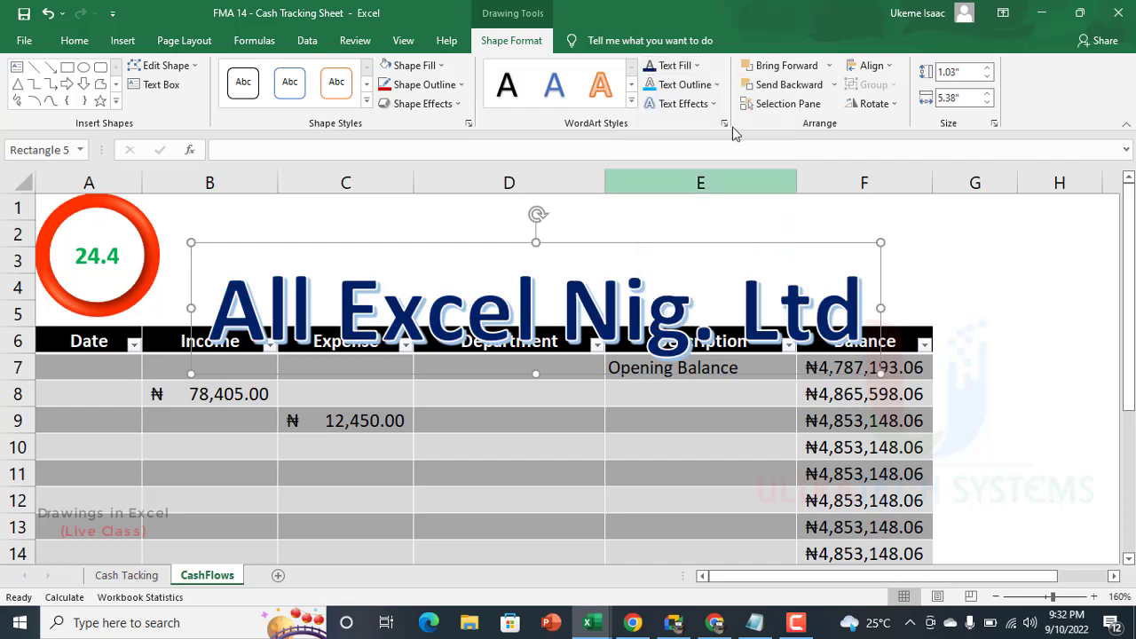
Step: Open the detailed shadow options for the WordArt text
click(694, 104)
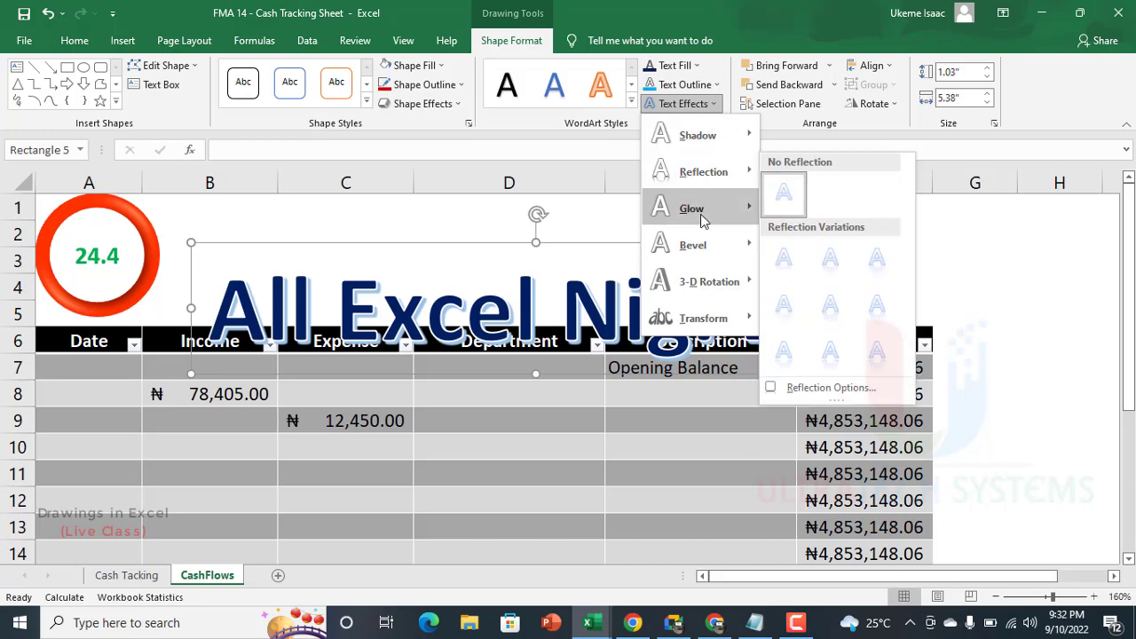
mouse_move(727, 218)
mouse_move(705, 135)
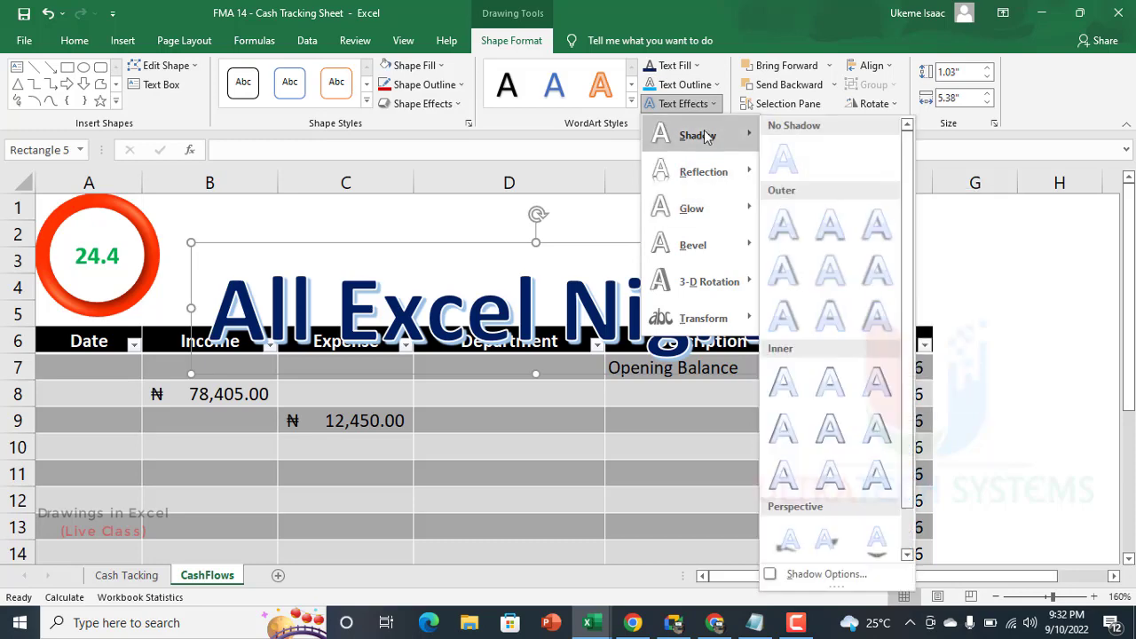
scroll(830, 417, down, 1)
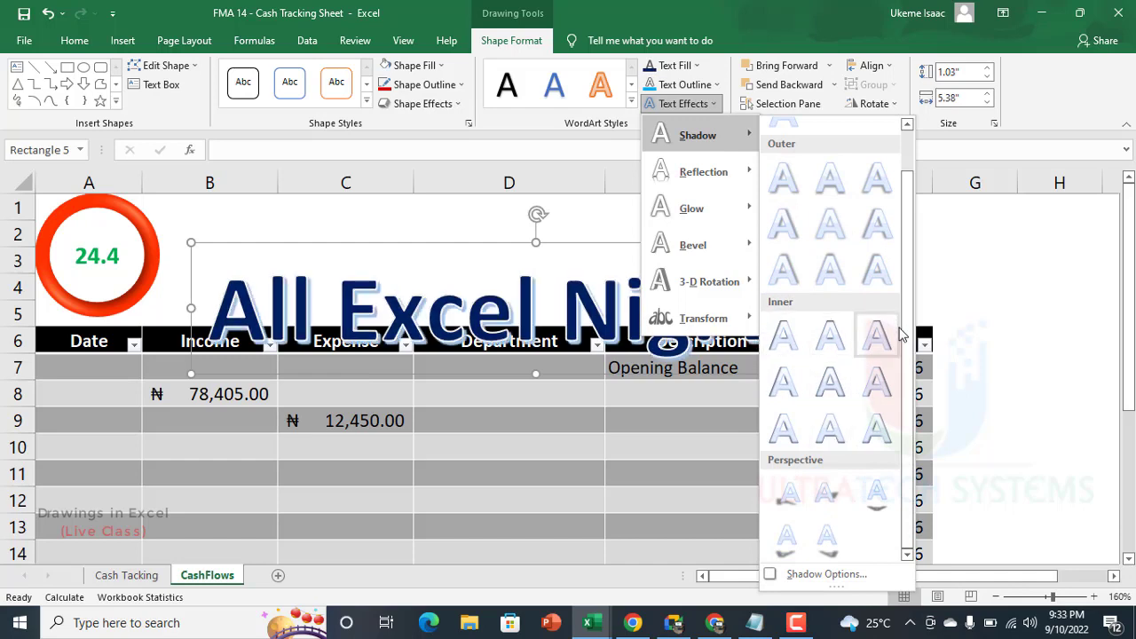
scroll(887, 382, up, 1)
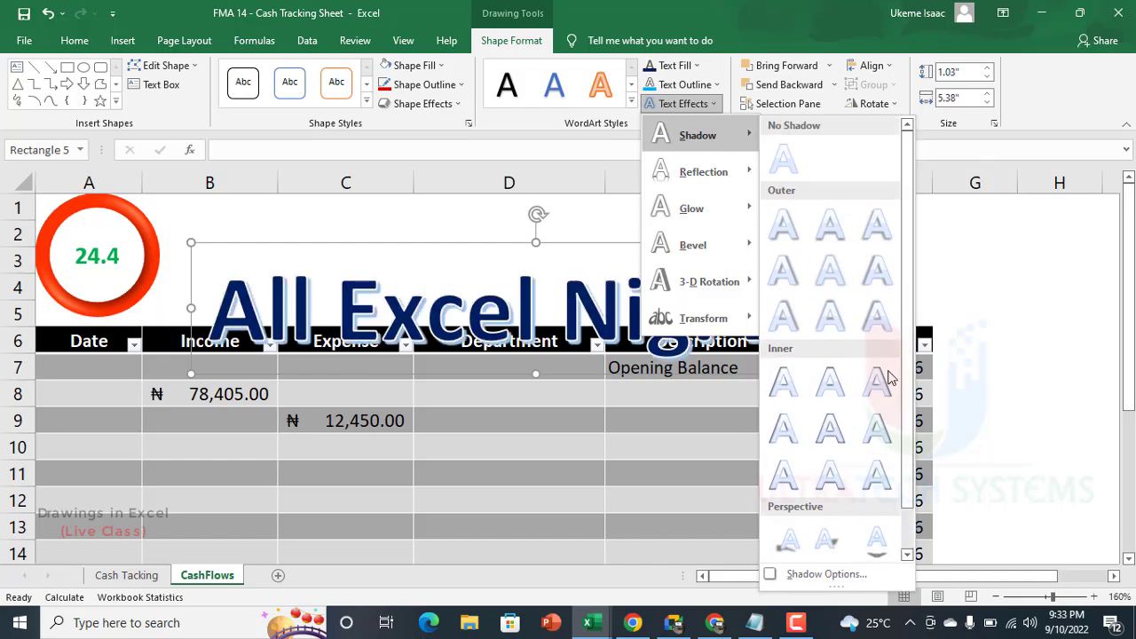
click(834, 574)
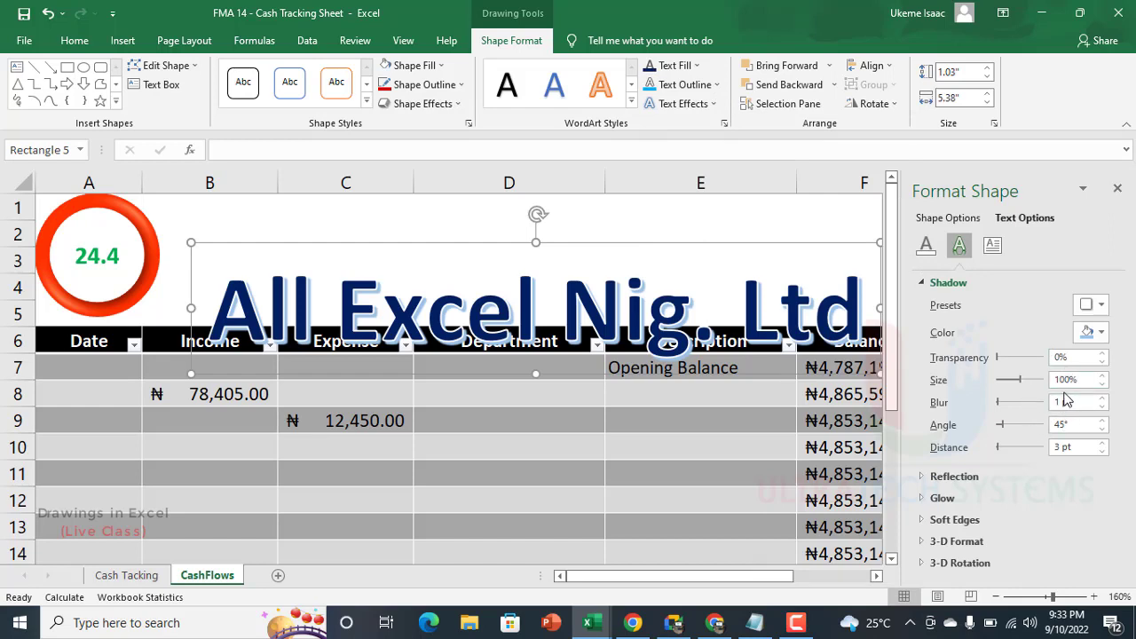
Step: Try a shadow size of 50% on the WordArt text and restore it to 100%
drag(1086, 384, 1045, 388)
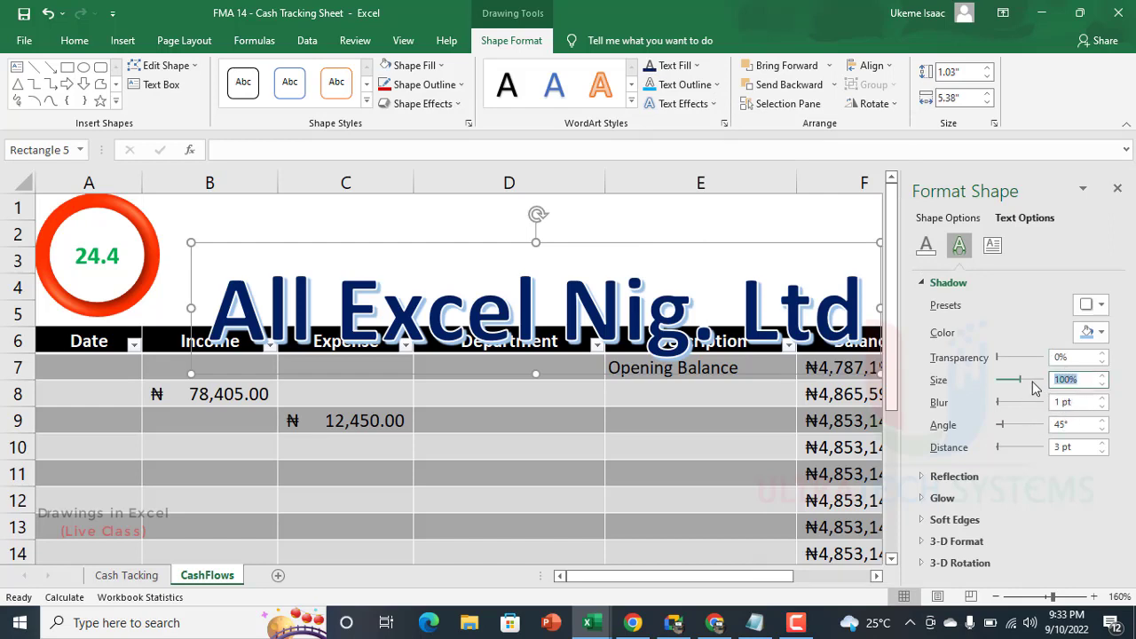
text(50)
key(Return)
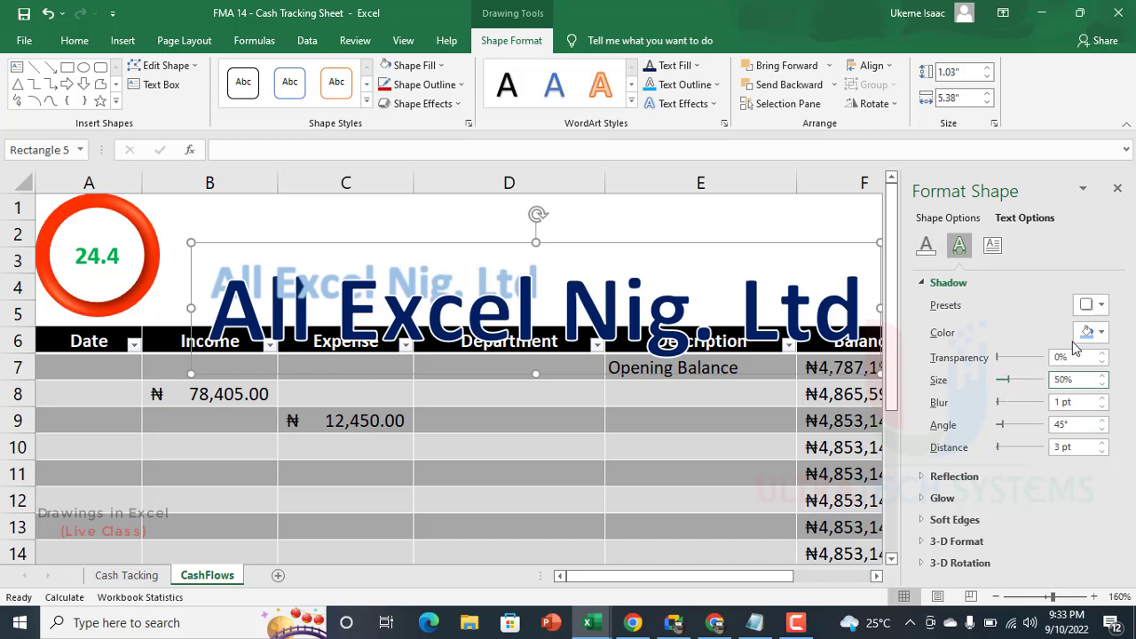
text(100)
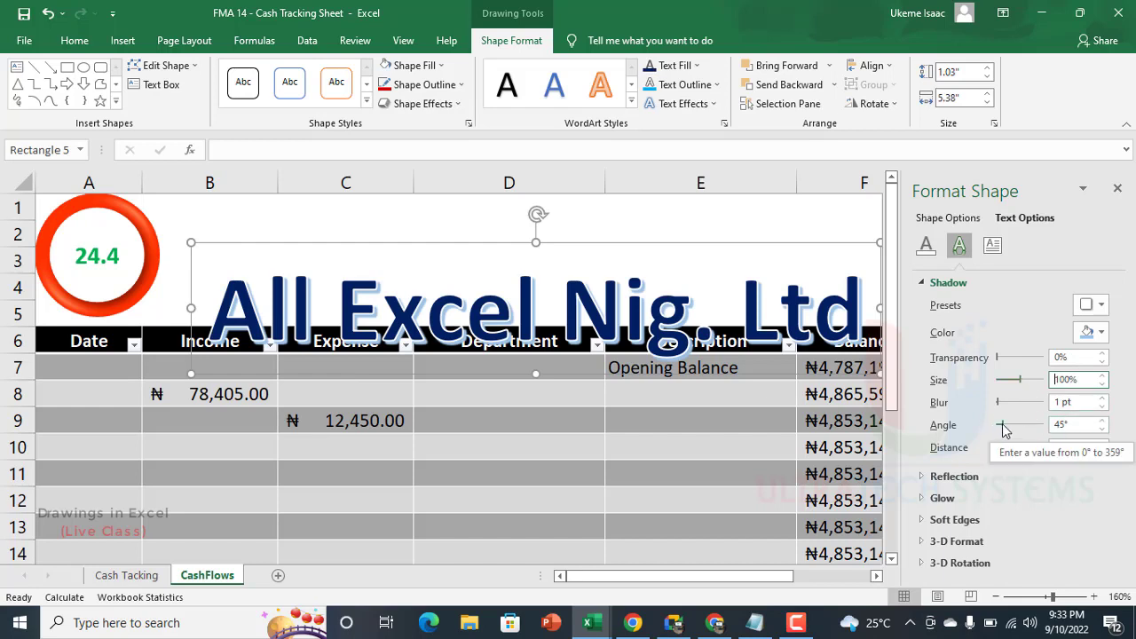
Step: Set the text shadow's angle to 23° and its distance to 1 pt, and close the formatting options
drag(1003, 431, 1001, 429)
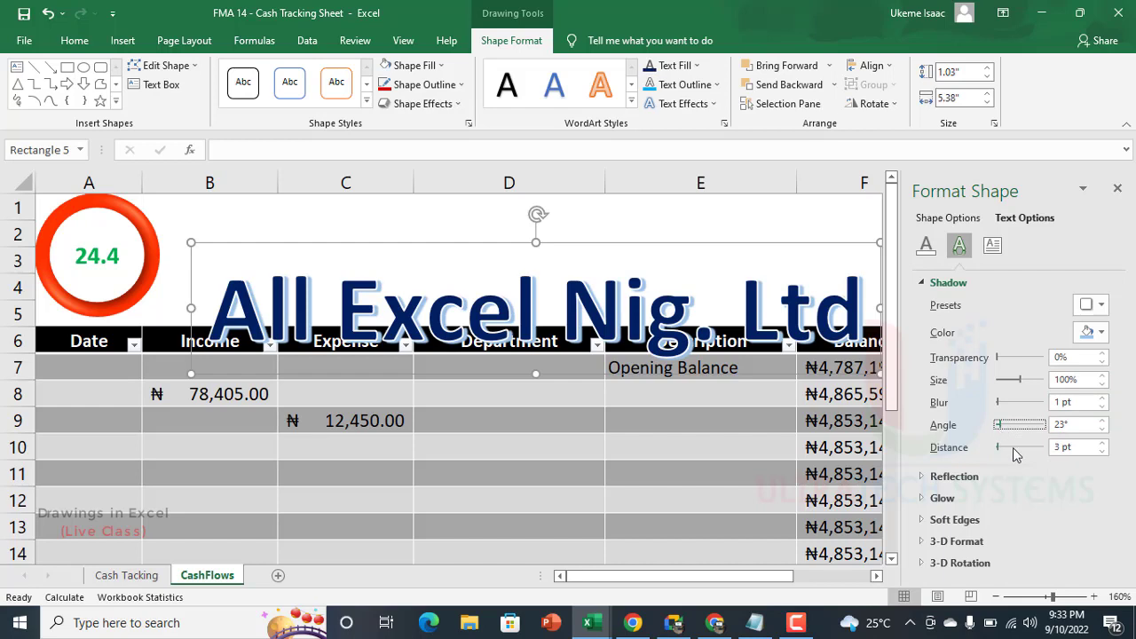
click(1061, 448)
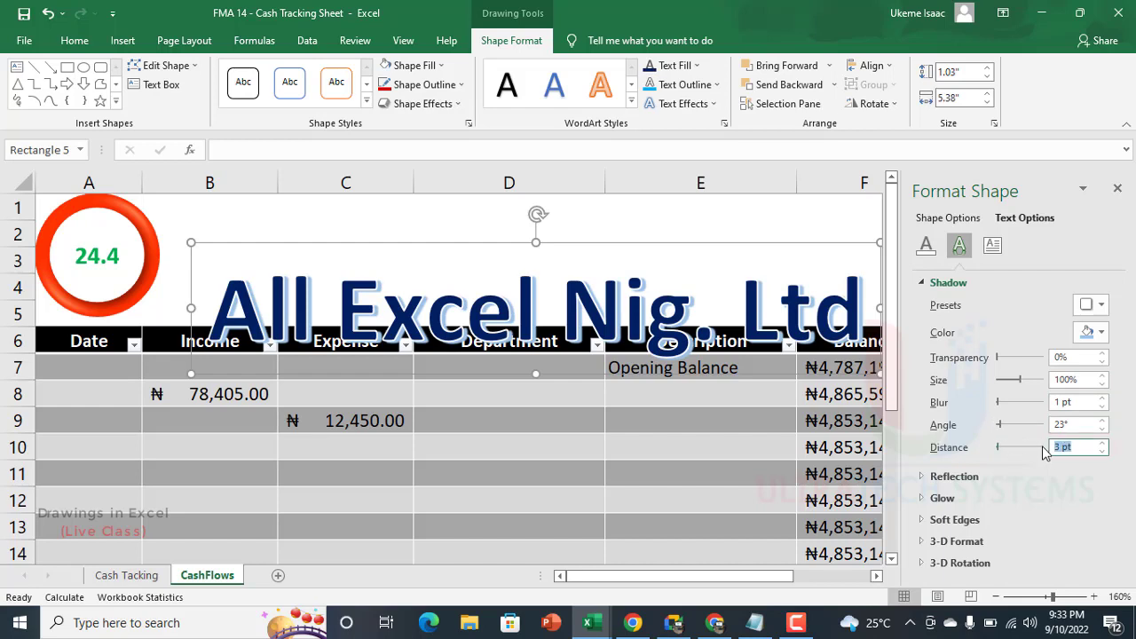
text(1)
key(Return)
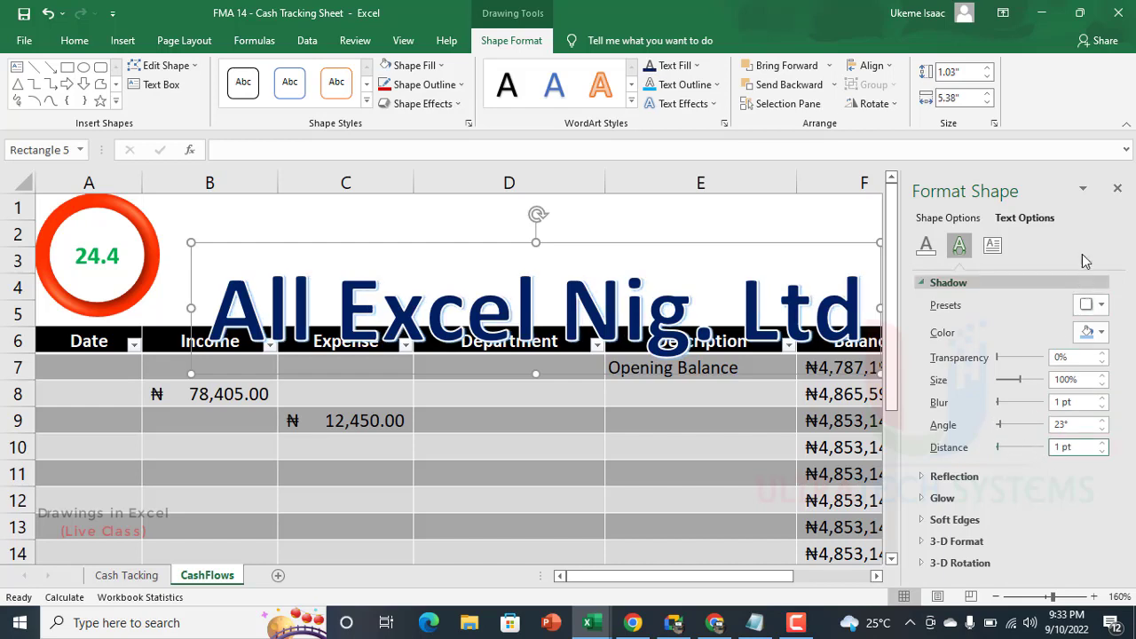
click(1118, 188)
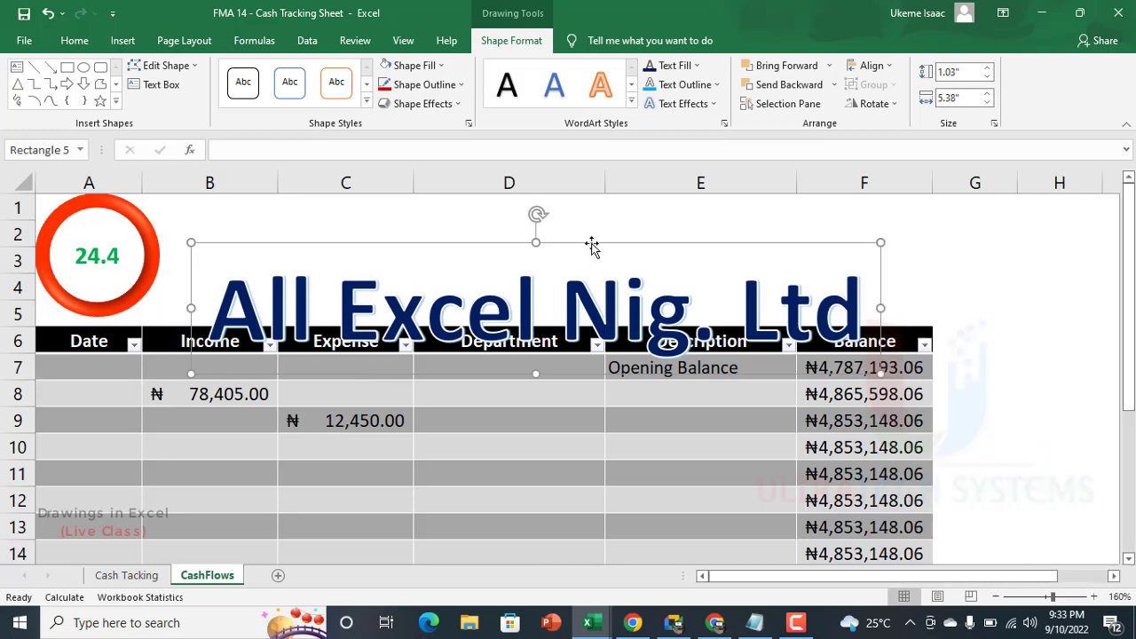
Step: Reduce the WordArt's font size to 44 and place it beside the badge in the blank rows above the table
mouse_move(587, 243)
mouse_down()
mouse_move(583, 228)
mouse_move(571, 235)
mouse_up()
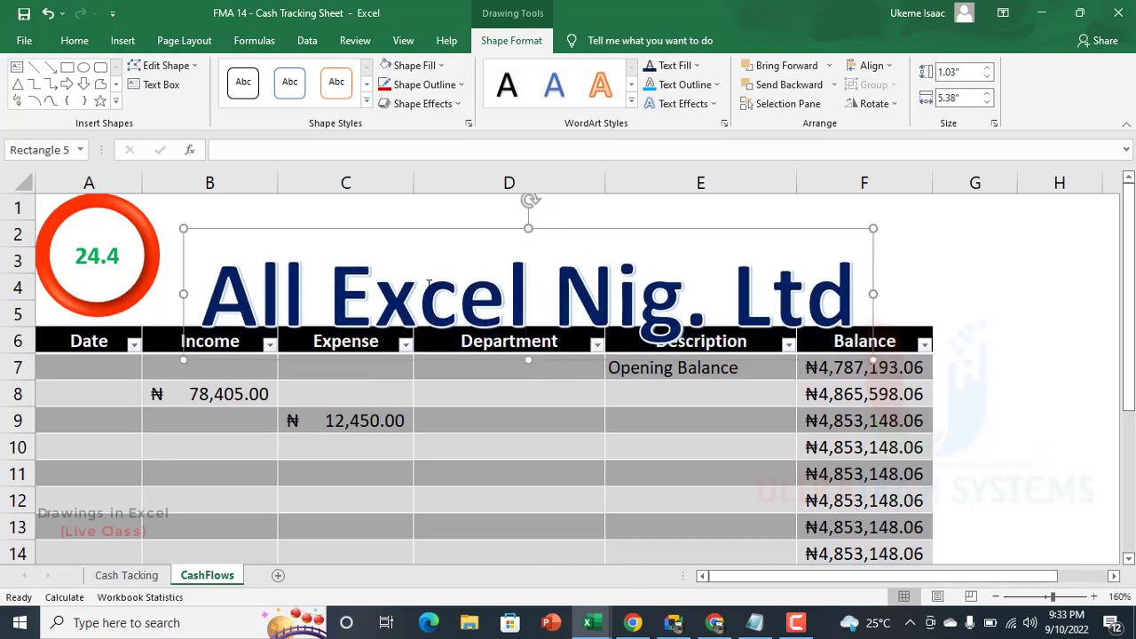
click(71, 40)
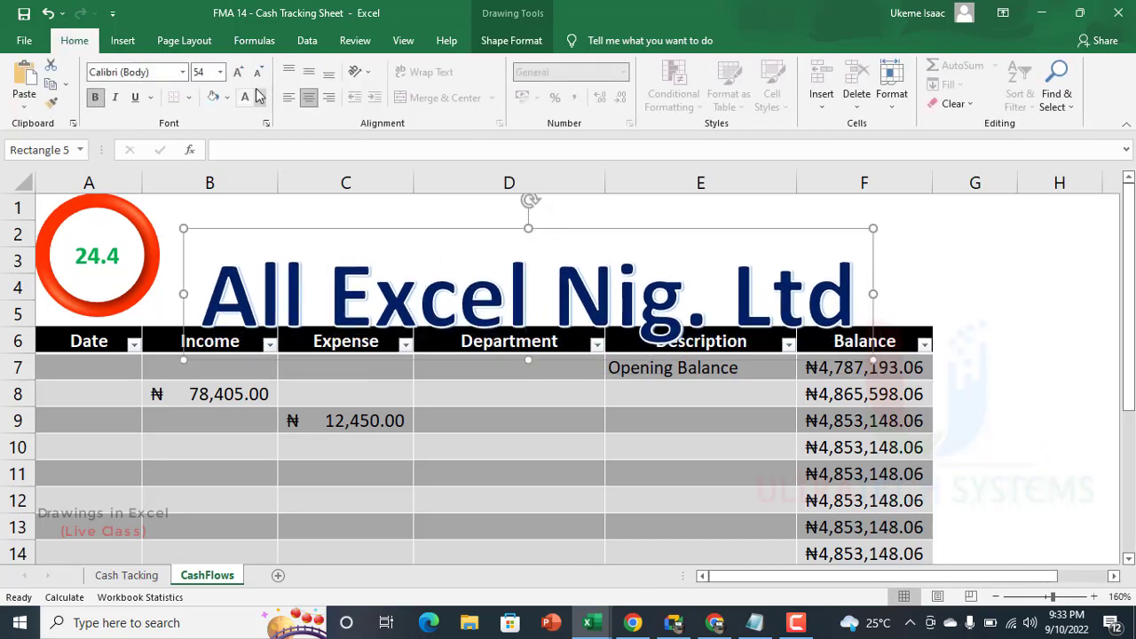
click(257, 73)
click(257, 73)
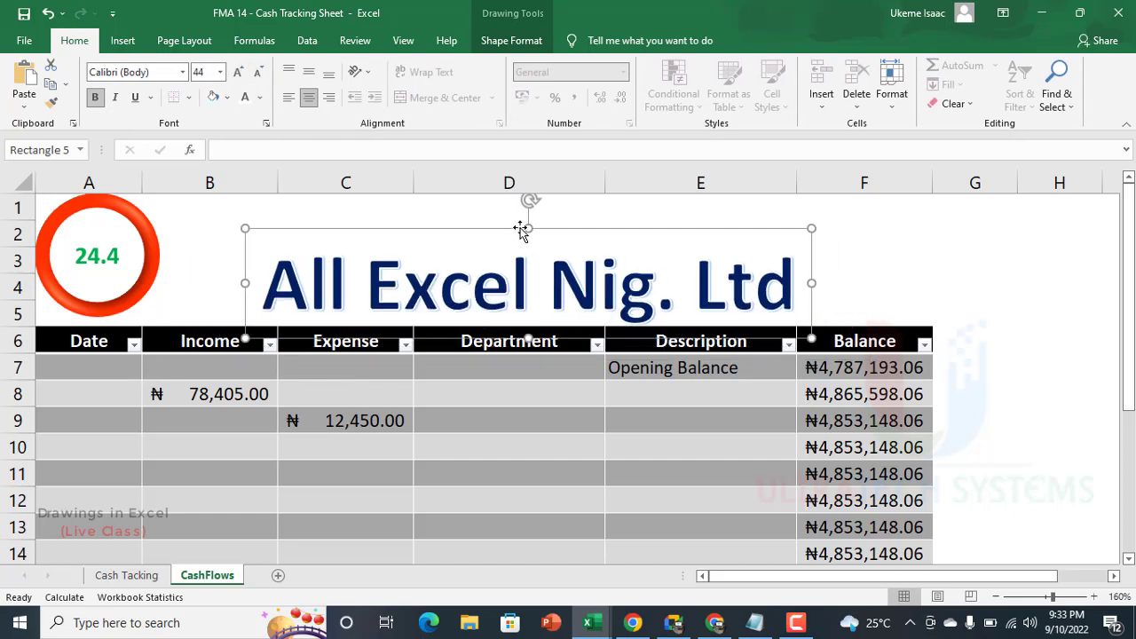
drag(522, 230, 425, 188)
drag(412, 231, 333, 204)
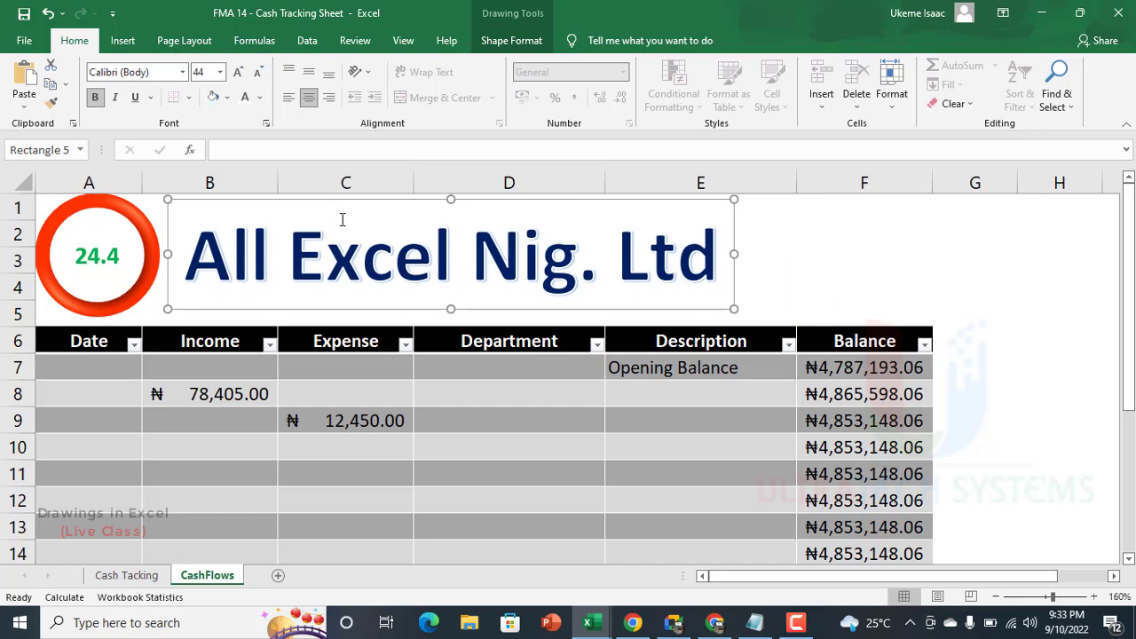
Step: Nudge the WordArt slightly left and up until it sits against the badge near the sheet's top edge, and deselect it
key(Left)
key(Left)
key(Left)
key(Left)
key(Left)
key(Up)
key(Up)
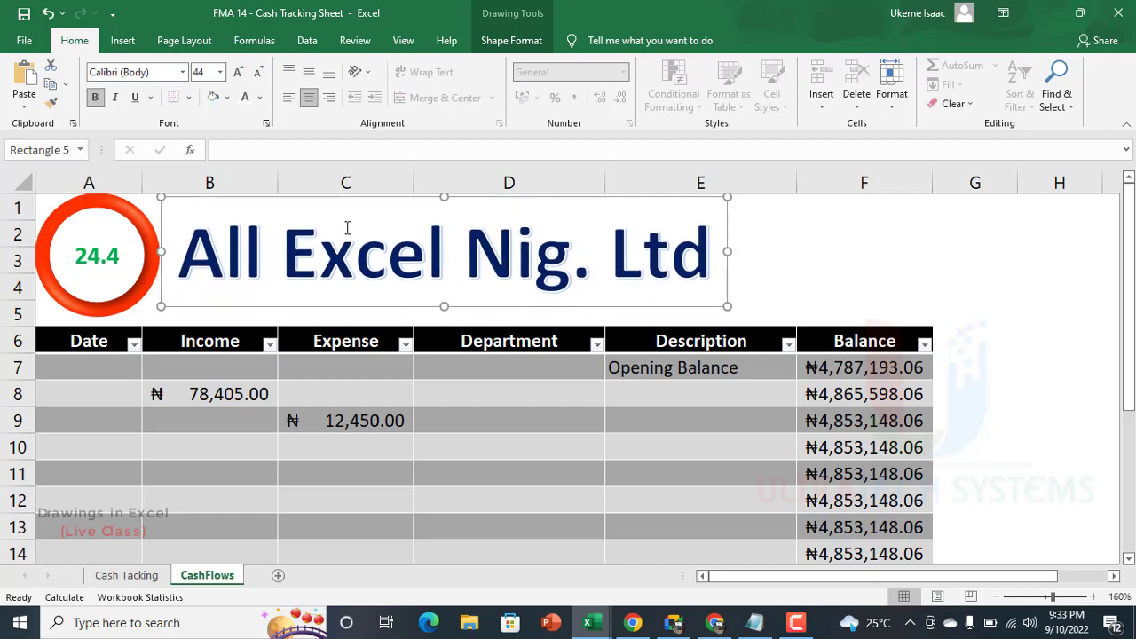
key(Up)
key(Up)
key(Left)
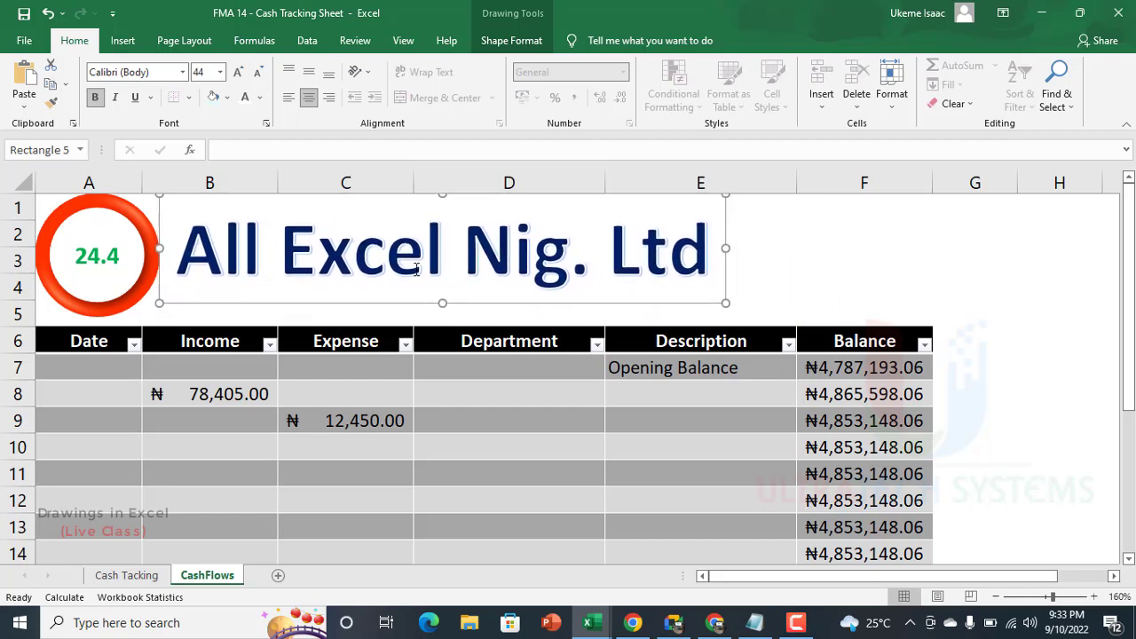
click(822, 259)
Step: Look over the finished CashFlows sheet and open its print preview
scroll(802, 267, down, 3)
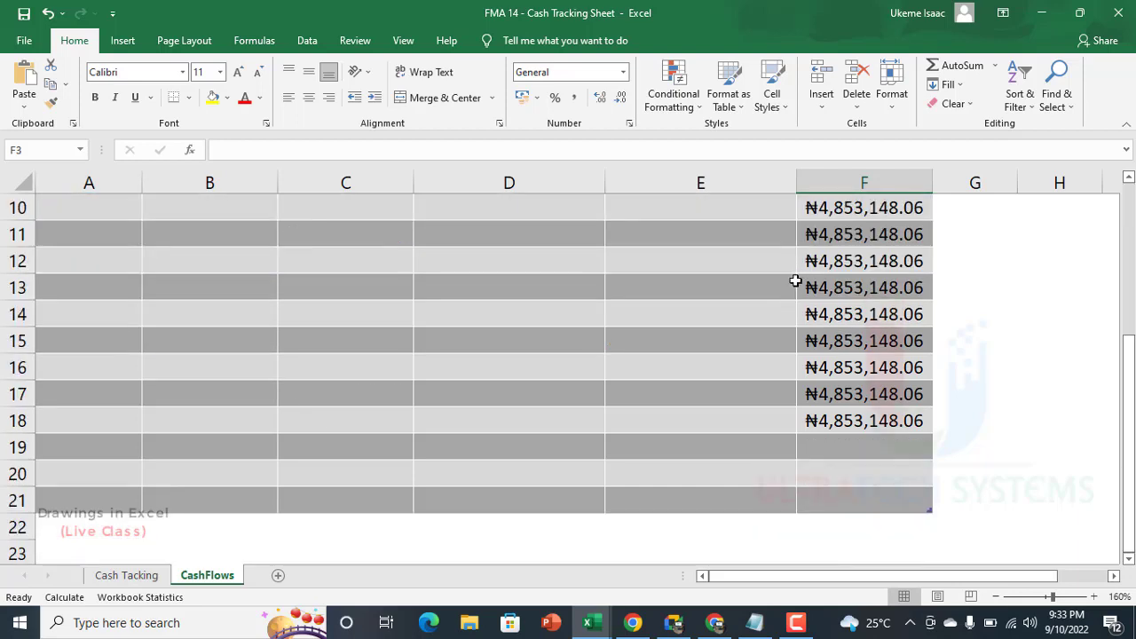
ctrl+scroll(796, 286, down, 4)
ctrl+scroll(244, 292, up, 3)
scroll(52, 227, up, 2)
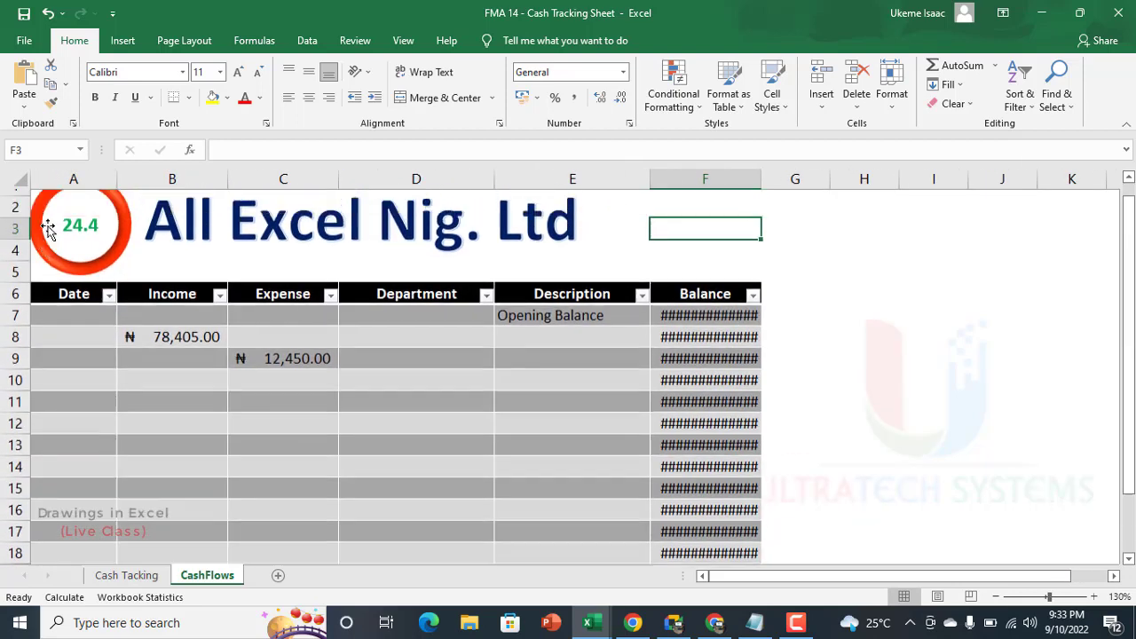
key(ctrl+p)
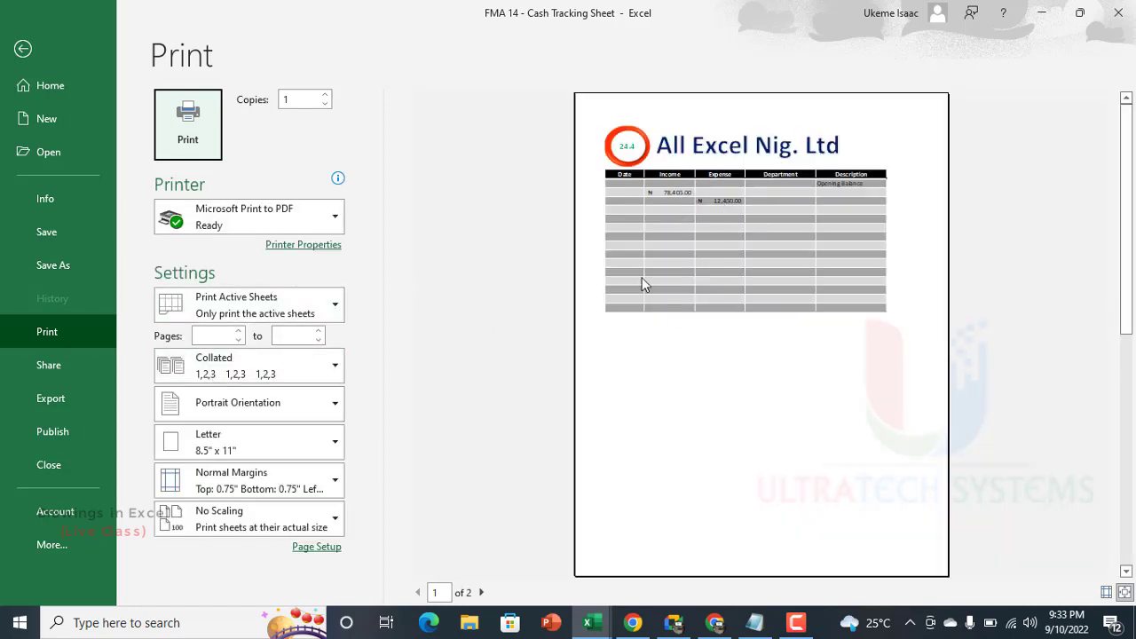
Step: Leave the print preview and align the WordArt heading and the round badge by their middles
key(Escape)
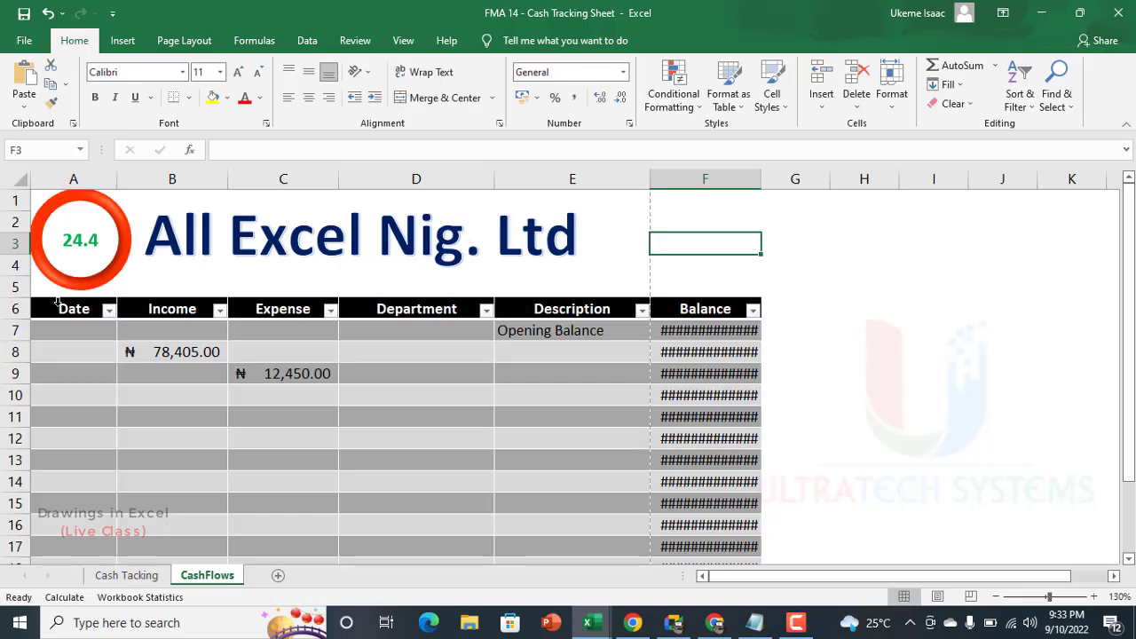
click(216, 235)
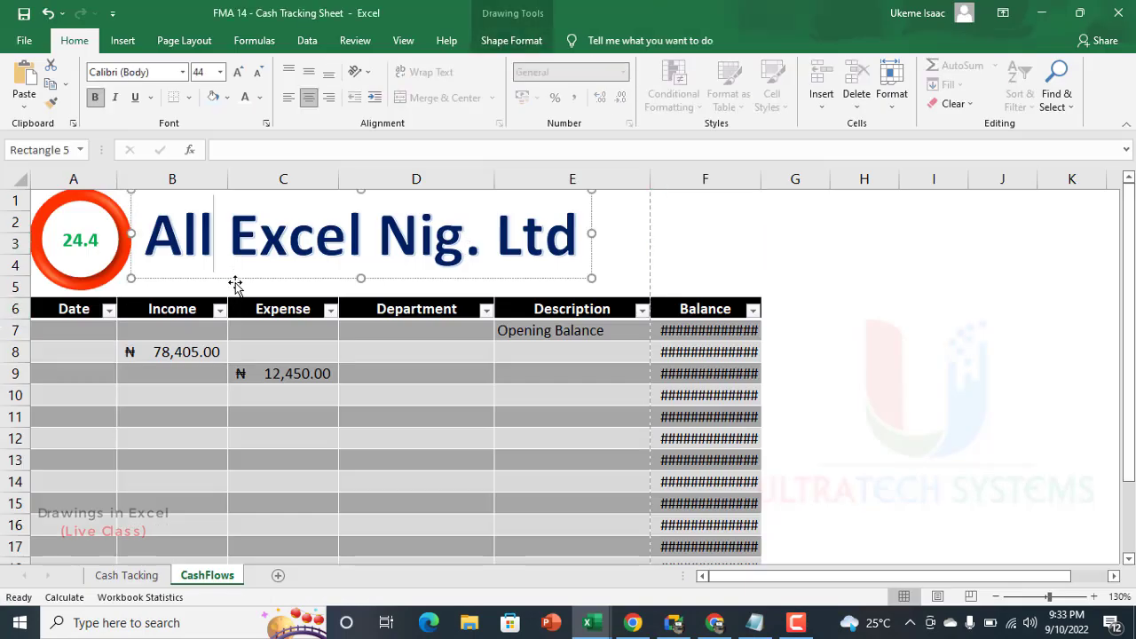
click(236, 278)
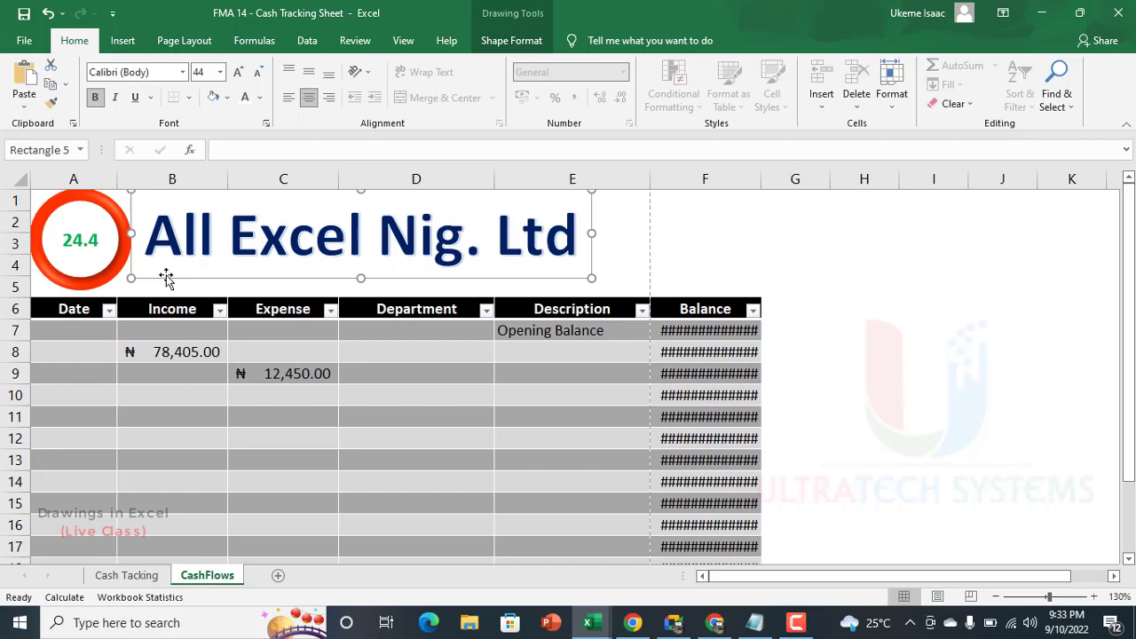
shift+click(99, 277)
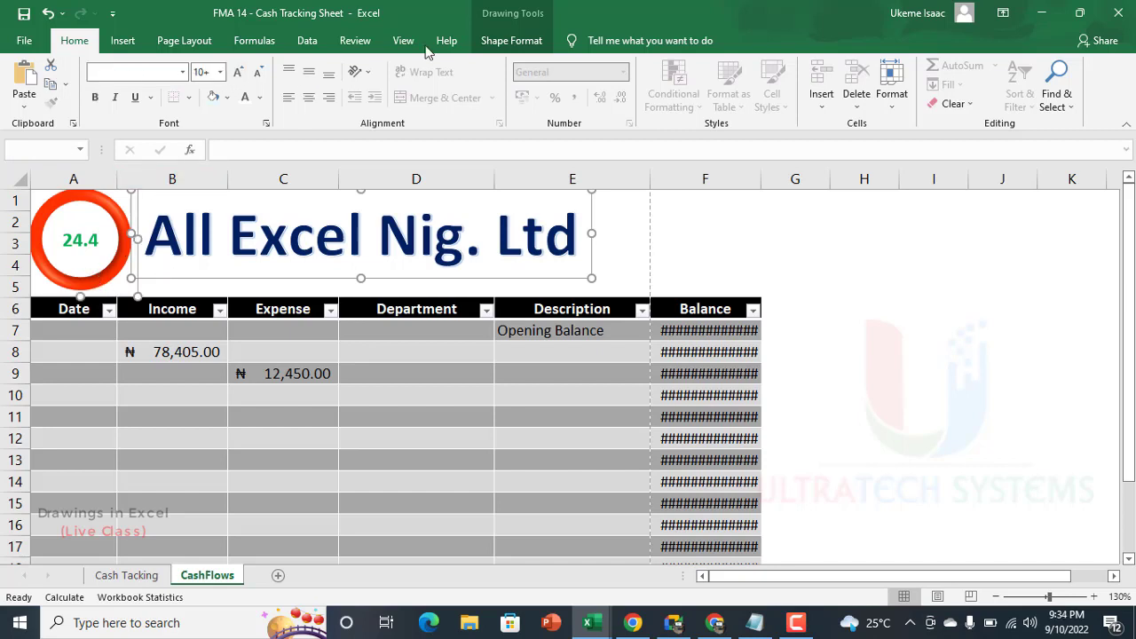
click(531, 45)
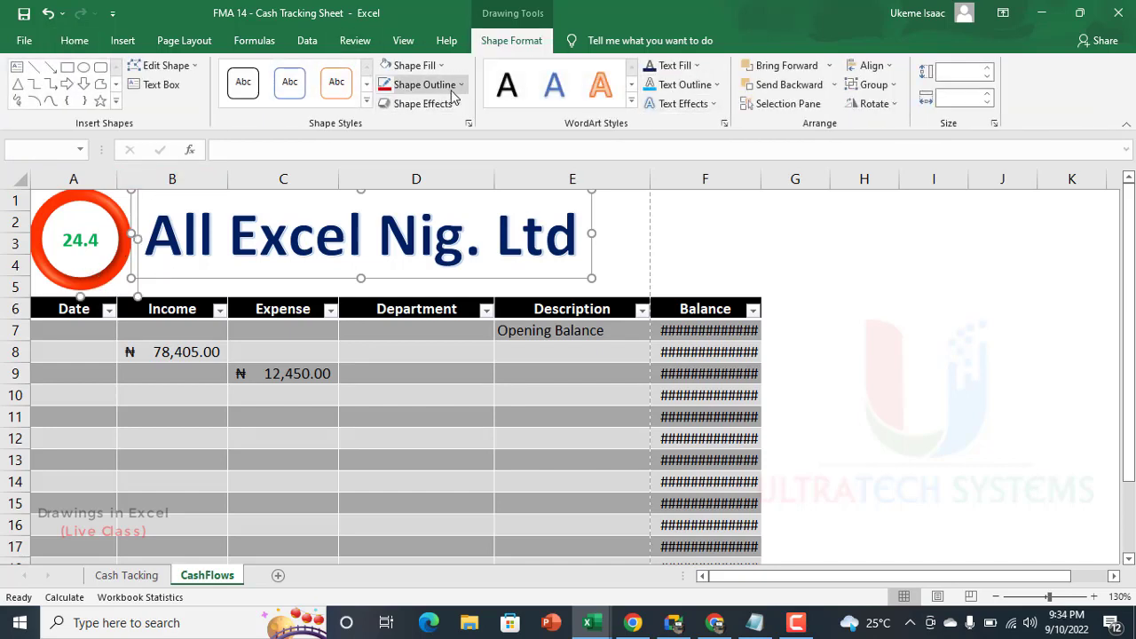
click(871, 66)
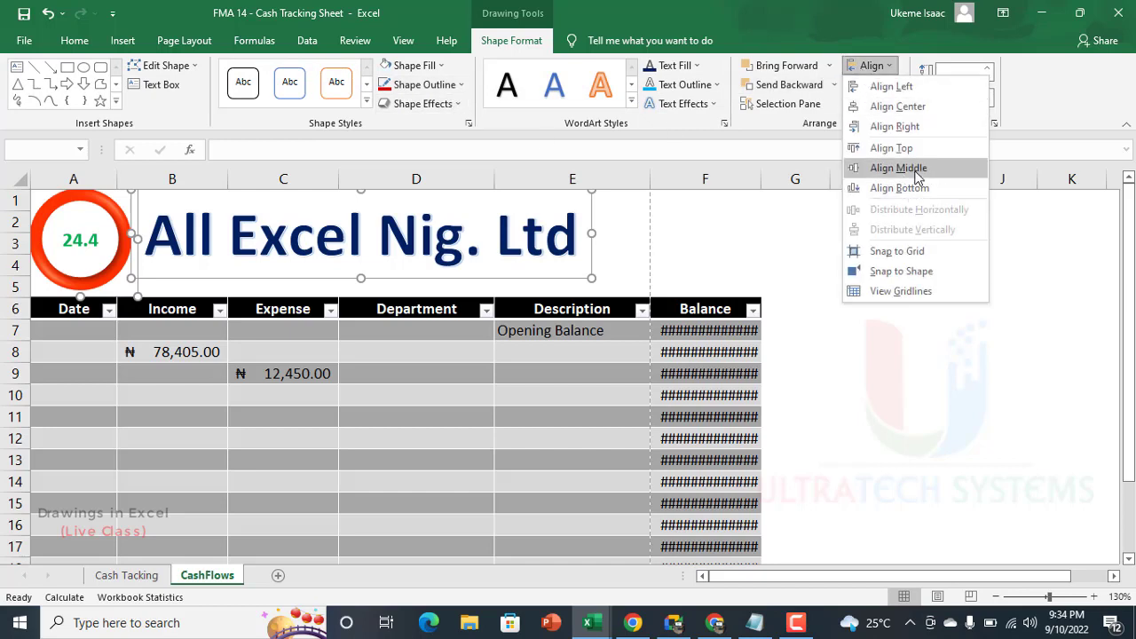
click(901, 170)
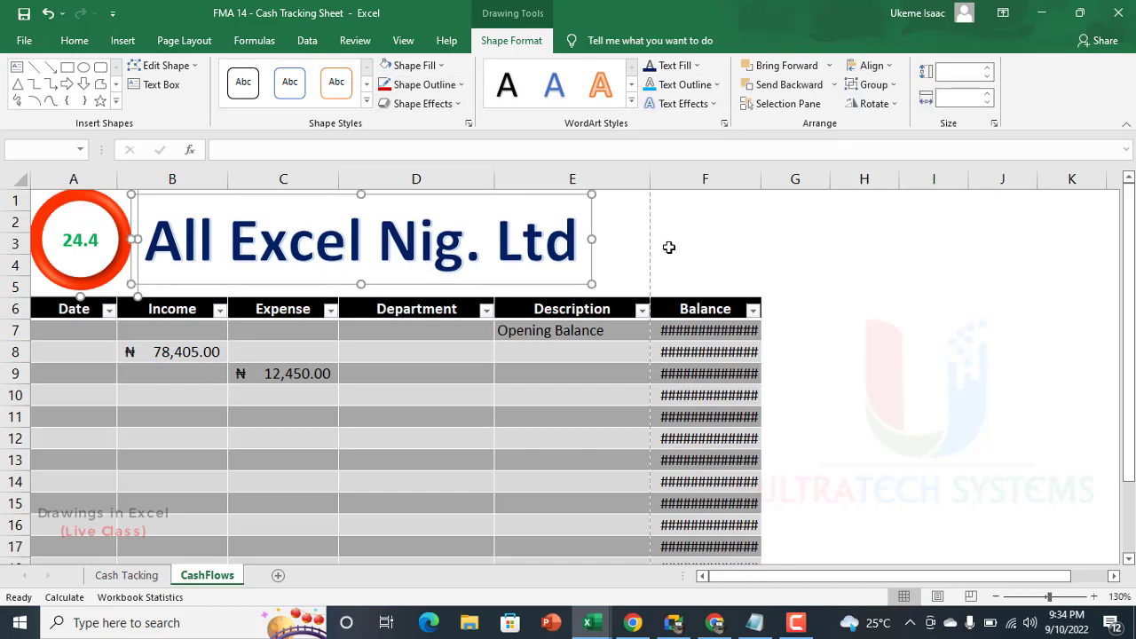
click(669, 247)
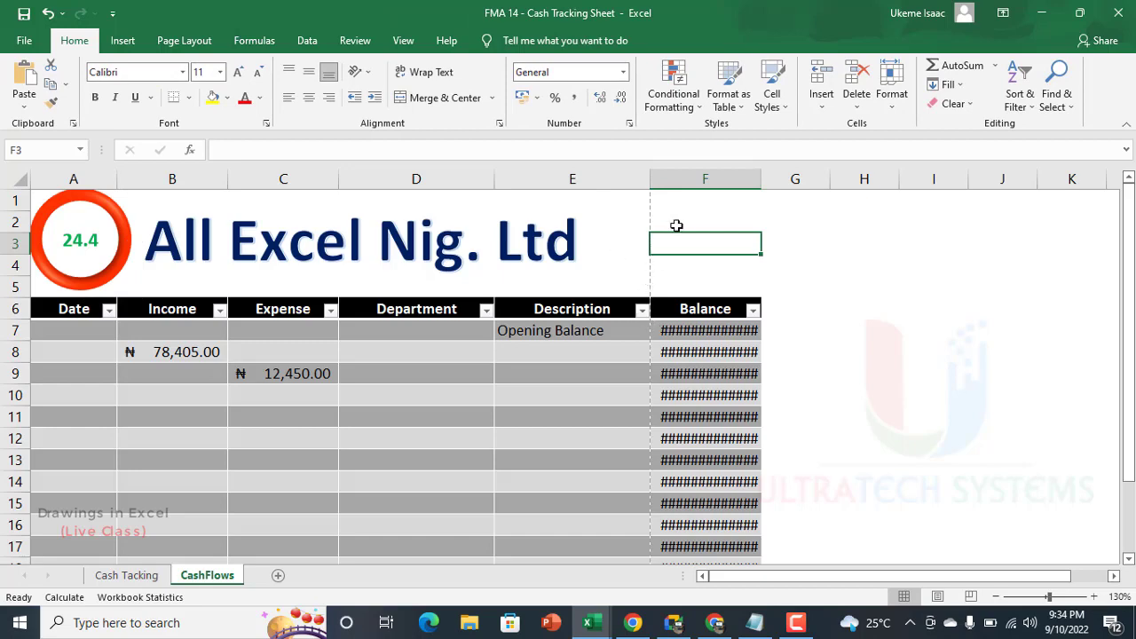
Step: Draw a rectangle about 1.47" wide and 0.87" high beside the company heading, with its outer edge against the Balance column's edge
scroll(769, 246, up, 2)
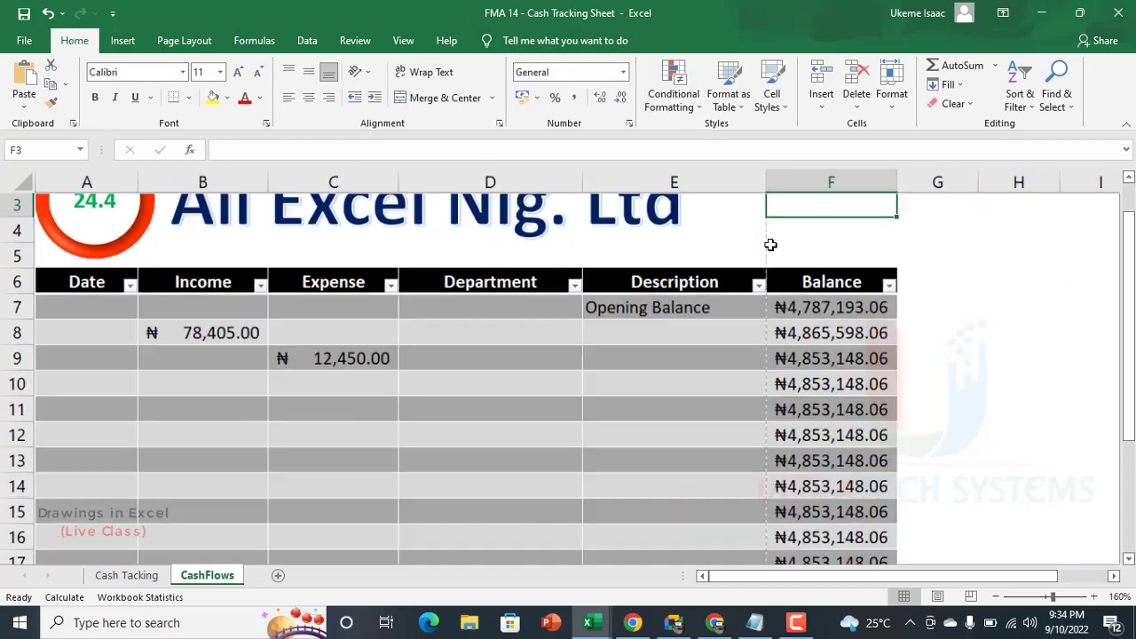
scroll(770, 240, up, 1)
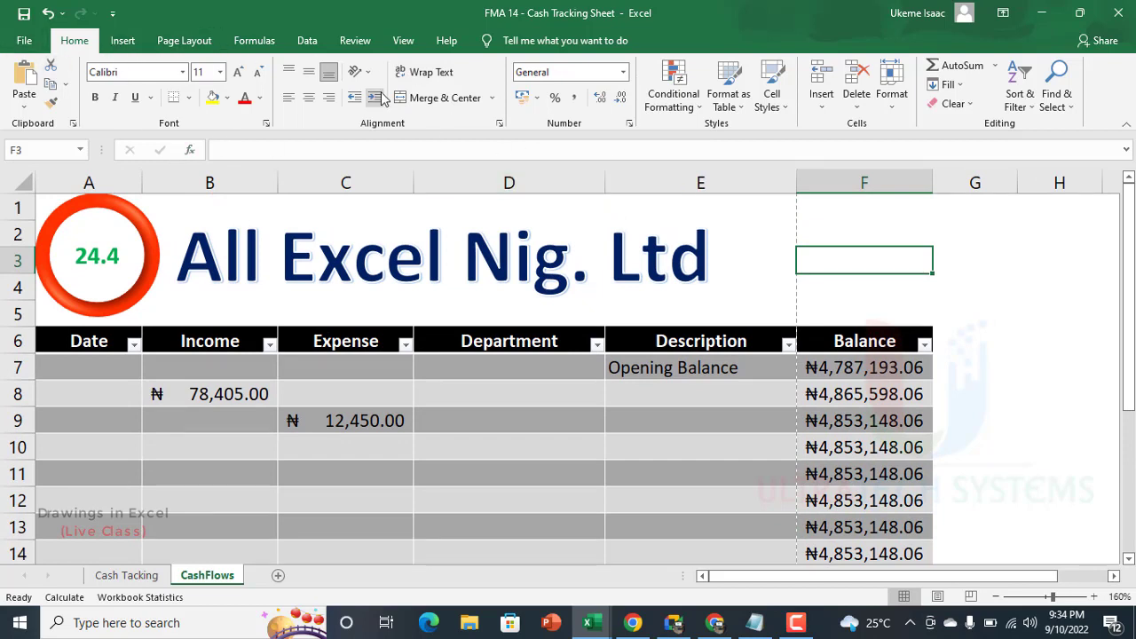
click(122, 41)
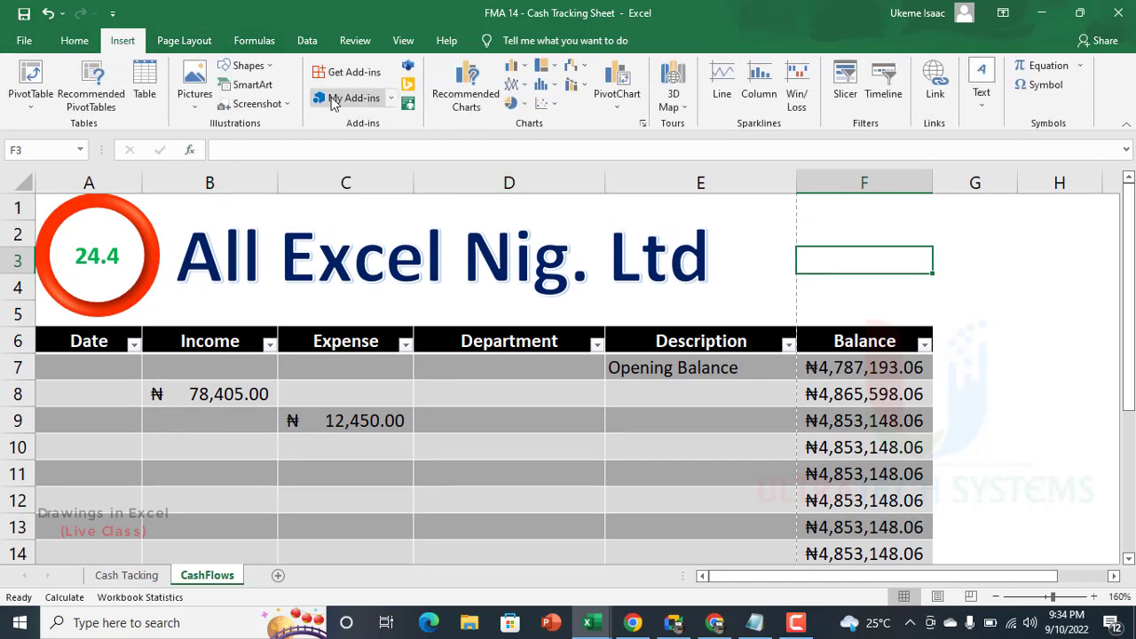
click(248, 66)
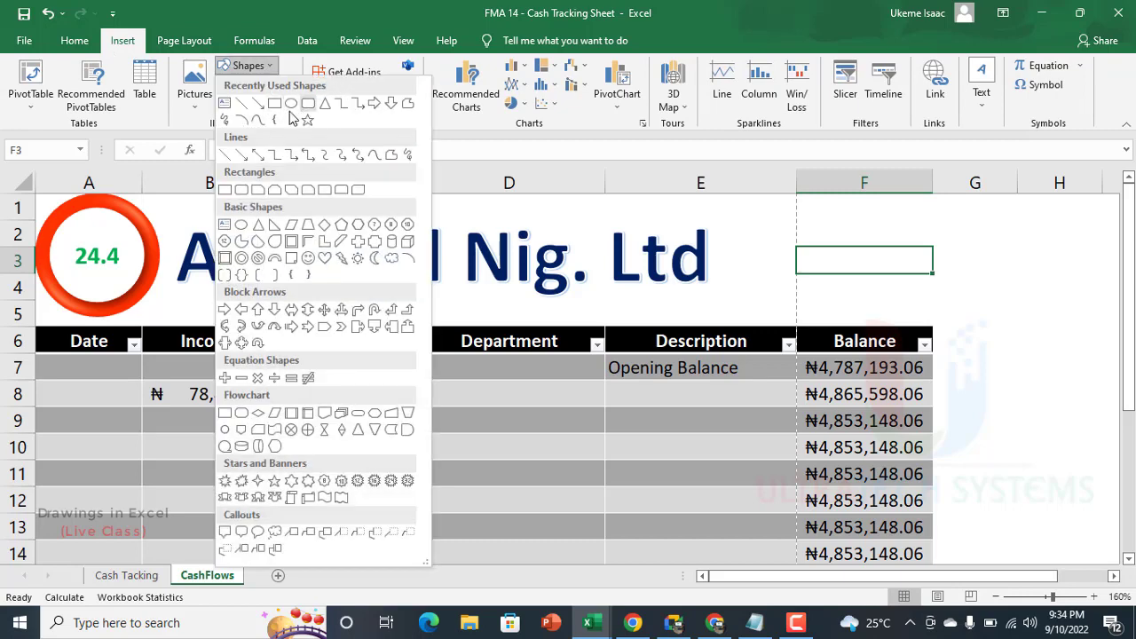
click(274, 104)
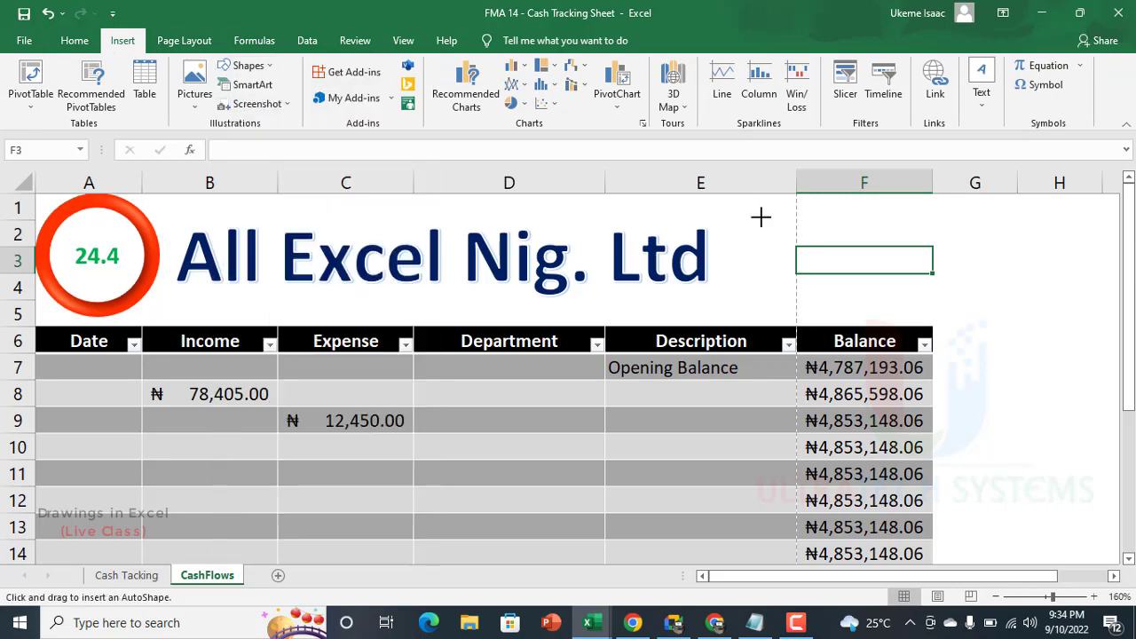
drag(756, 205, 943, 317)
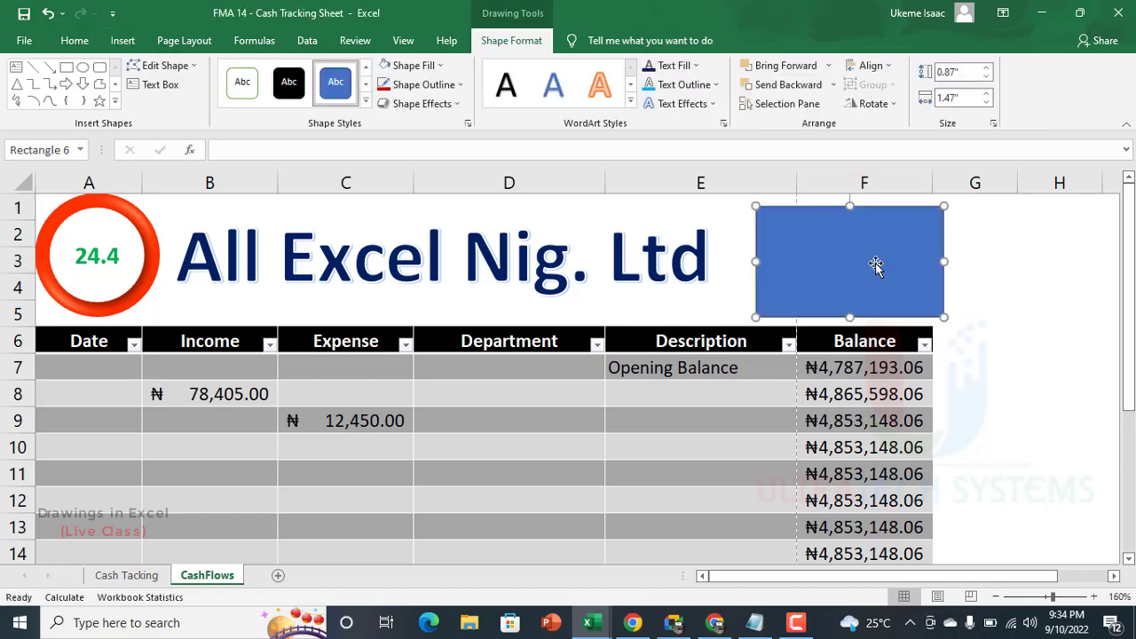
drag(876, 265, 865, 257)
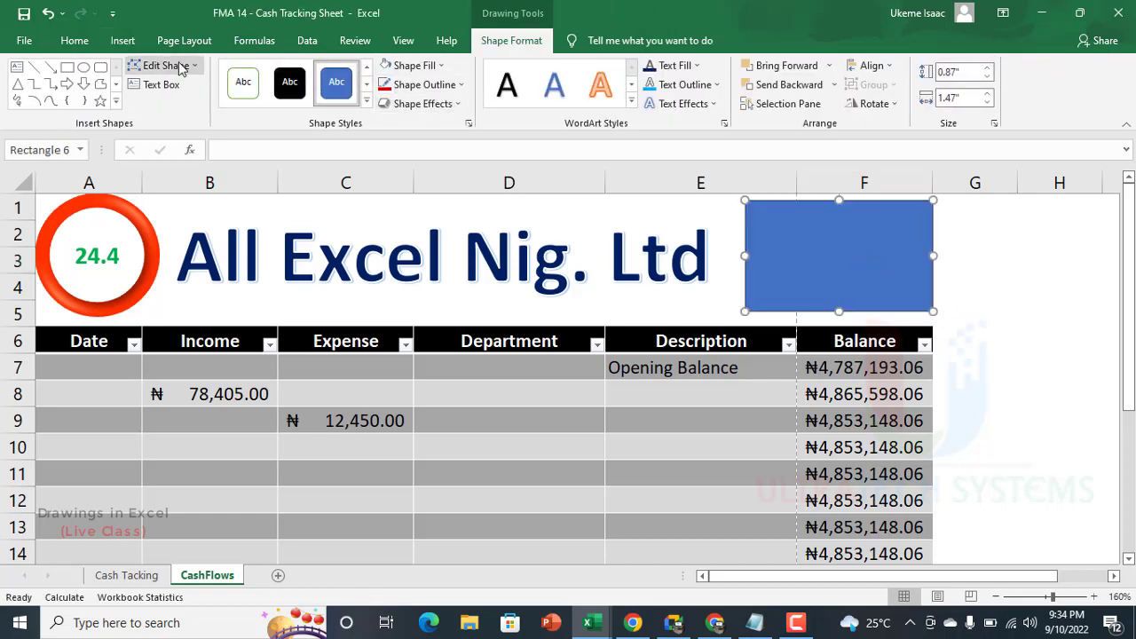
Step: Draw a rounded rectangle about 0.54" high over the lower part of the blue rectangle and widen it to about 1.45"
click(101, 67)
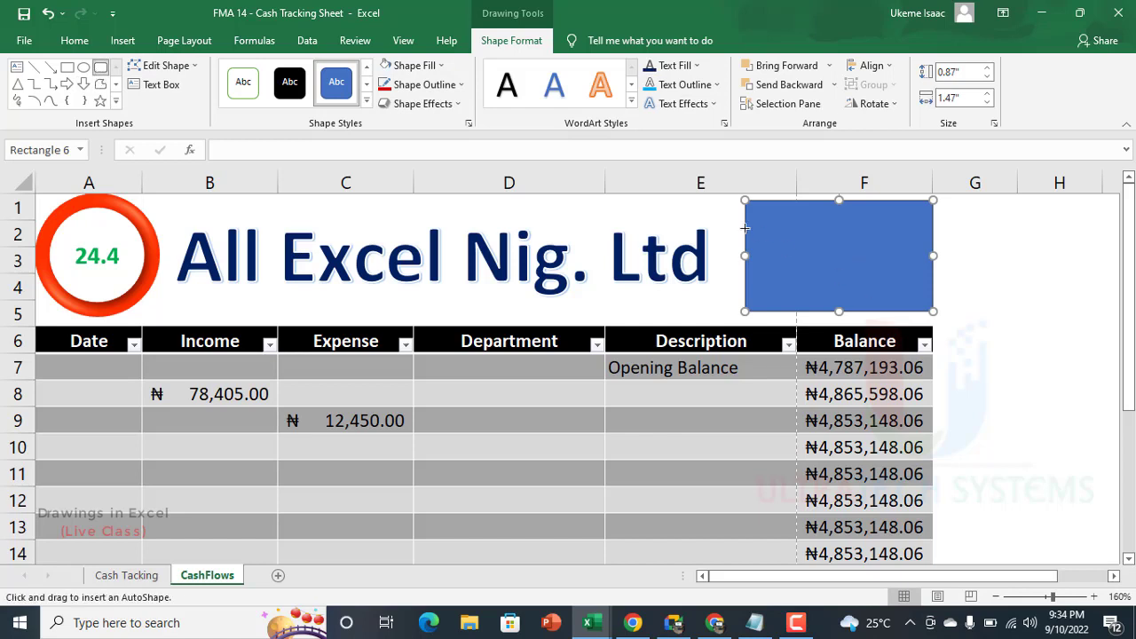
drag(757, 232, 922, 301)
mouse_move(768, 234)
mouse_down()
mouse_move(783, 244)
mouse_move(774, 239)
mouse_up()
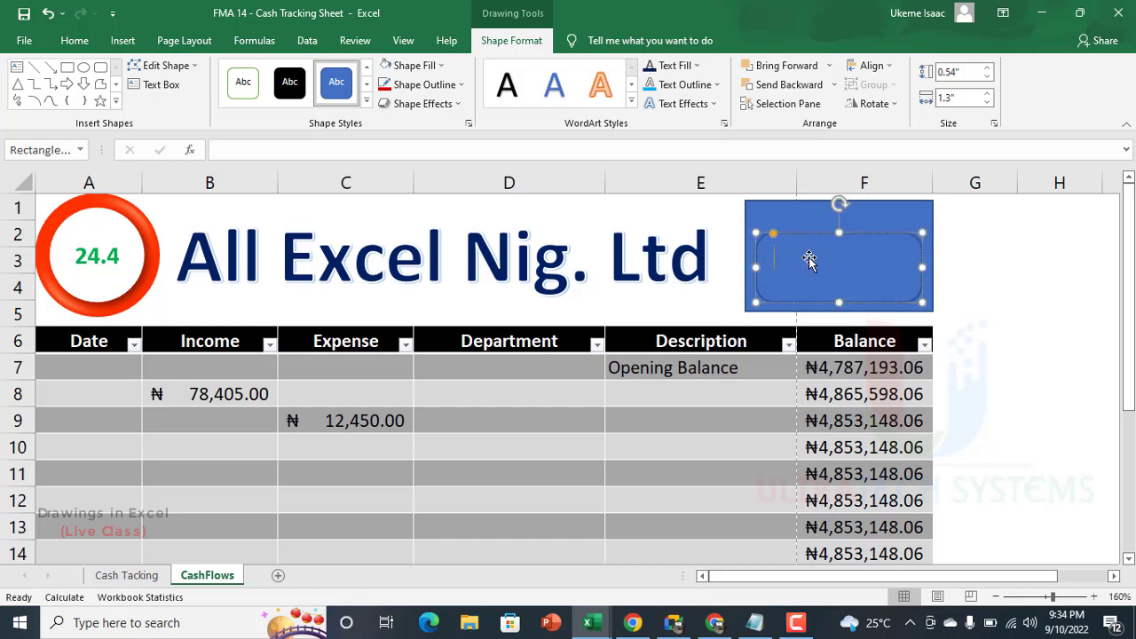
drag(822, 258, 811, 258)
drag(913, 269, 931, 275)
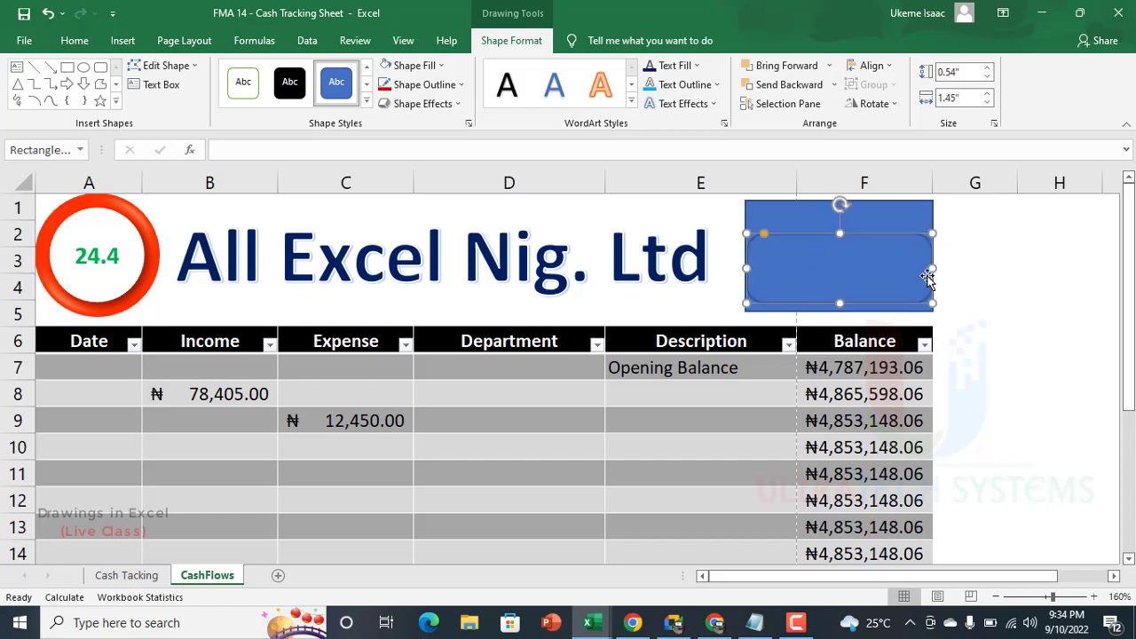
Step: Try shortening the blue rectangle to a height of about 0.81" and undo the recent resizing
click(849, 312)
drag(840, 312, 840, 303)
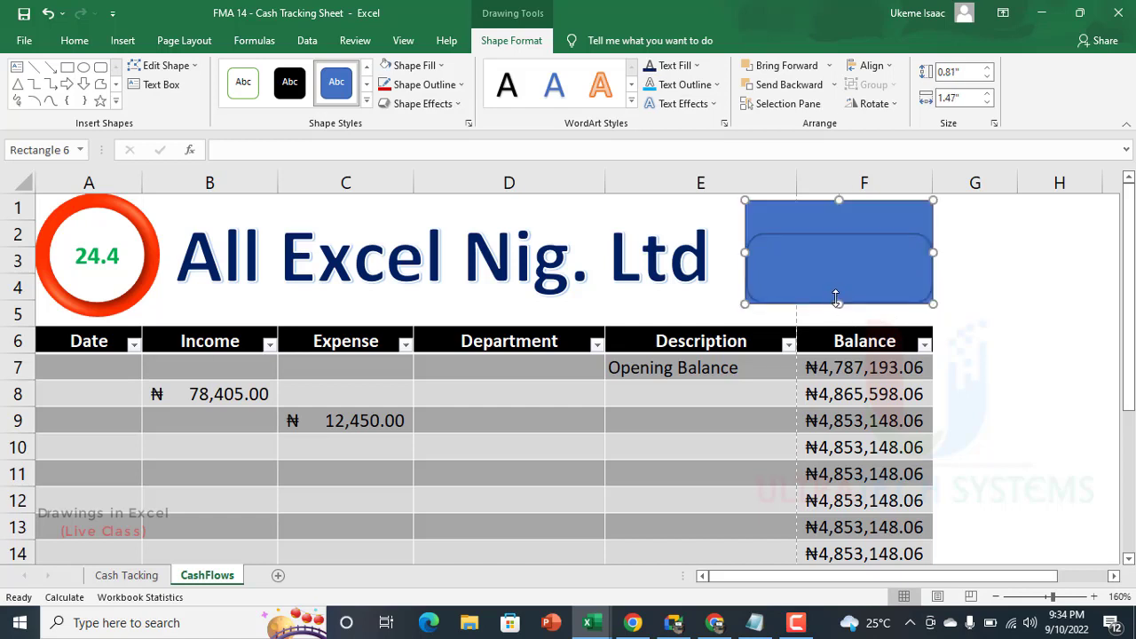
key(ctrl+z)
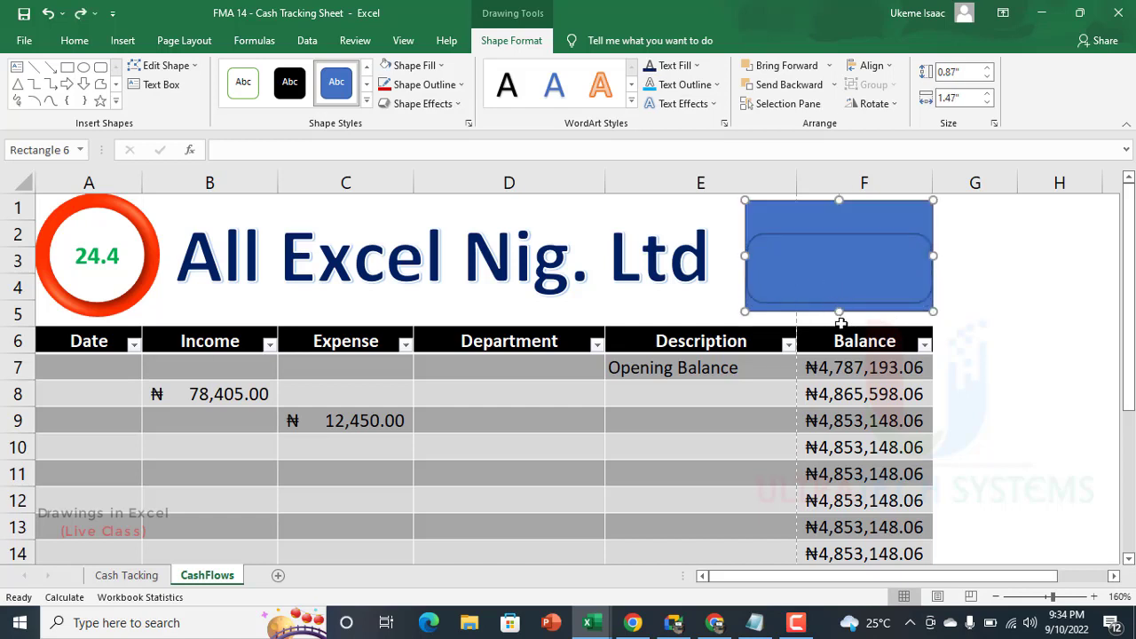
Step: Increase the rounded rectangle's height to about 0.57" and give it a pale blue fill with no outline
key(Tab)
drag(828, 303, 830, 307)
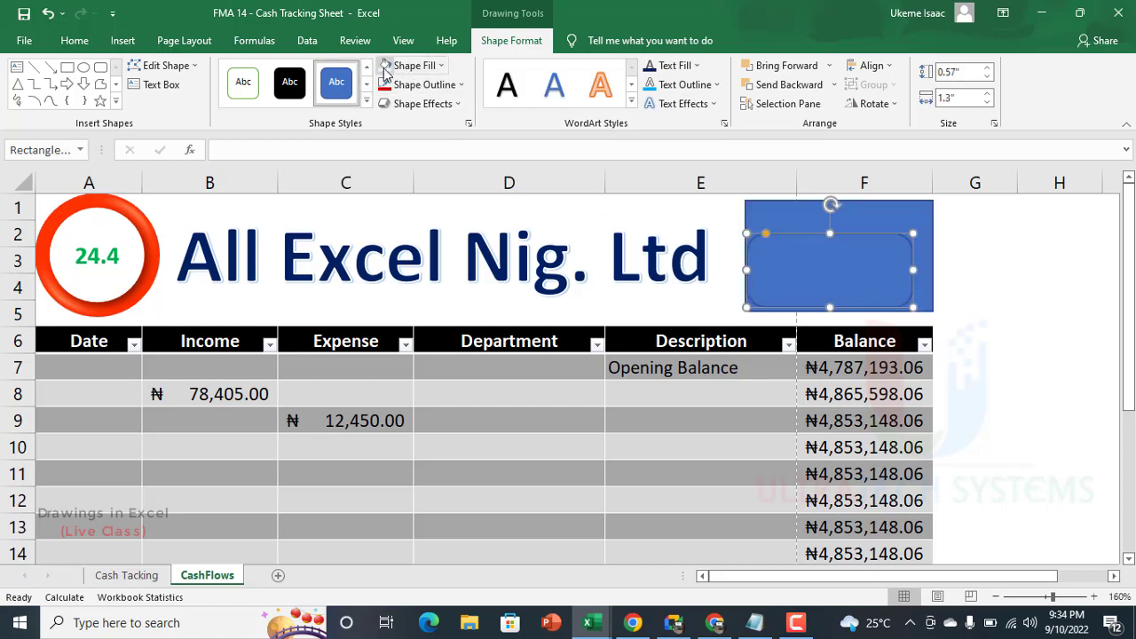
click(410, 65)
click(424, 86)
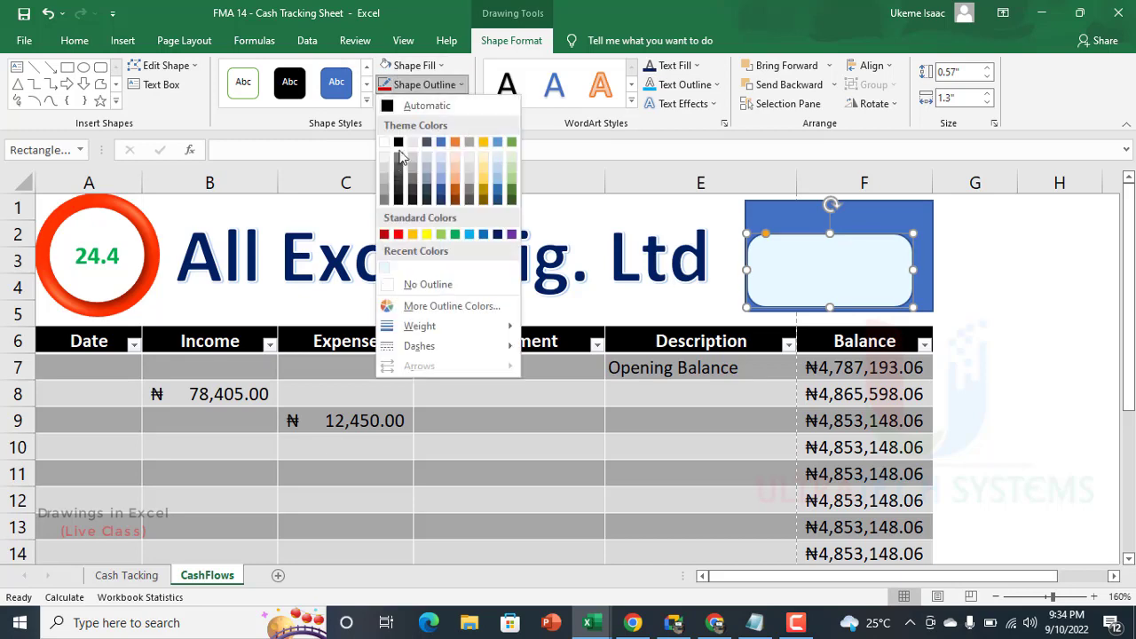
click(414, 287)
click(996, 277)
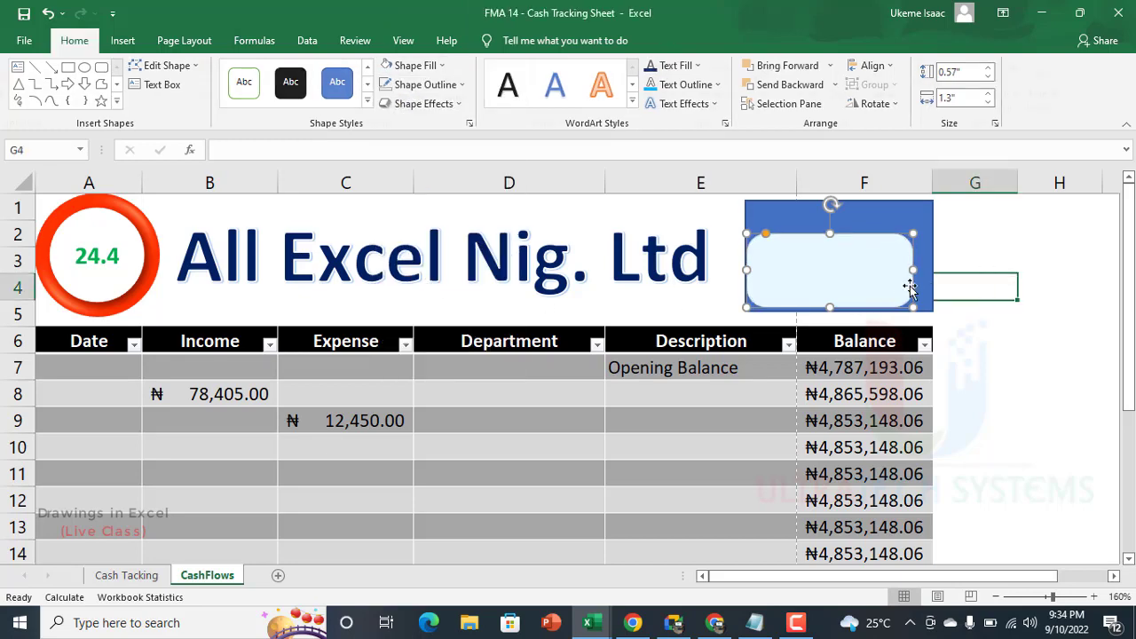
Step: Try widening the pale rounded rectangle to about 1.45" and repositioning it over the blue one, and delete it
click(905, 277)
drag(913, 270, 929, 284)
drag(858, 289, 849, 297)
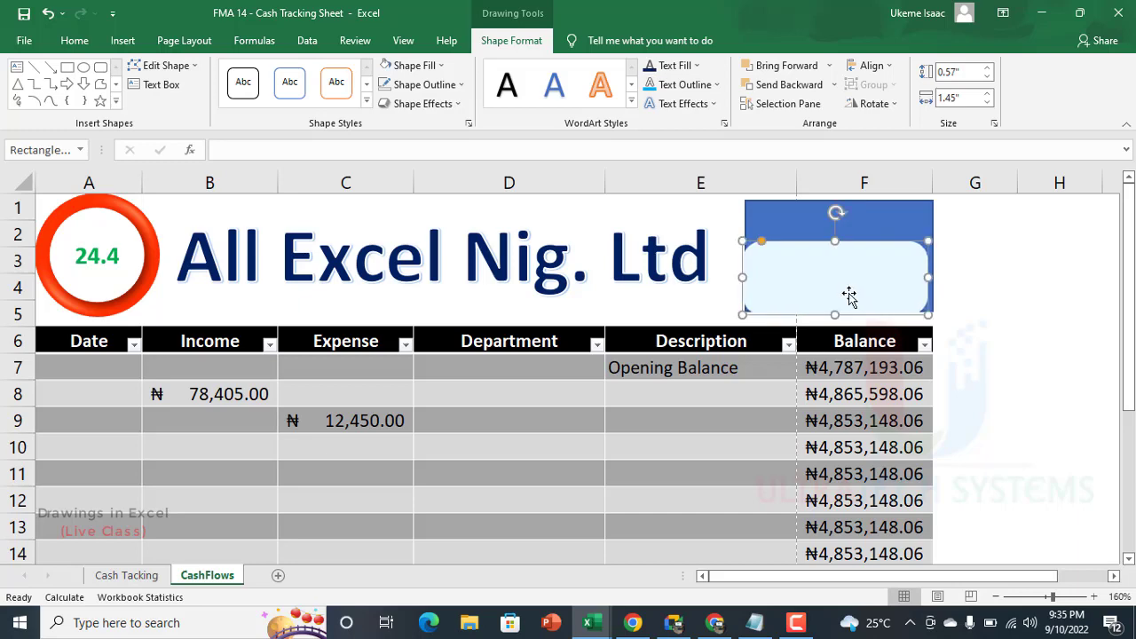
key(Delete)
Step: Draw a rectangle with rounded top corners, about 1.24" wide and 0.56" high, over the lower part of the blue rectangle
click(846, 246)
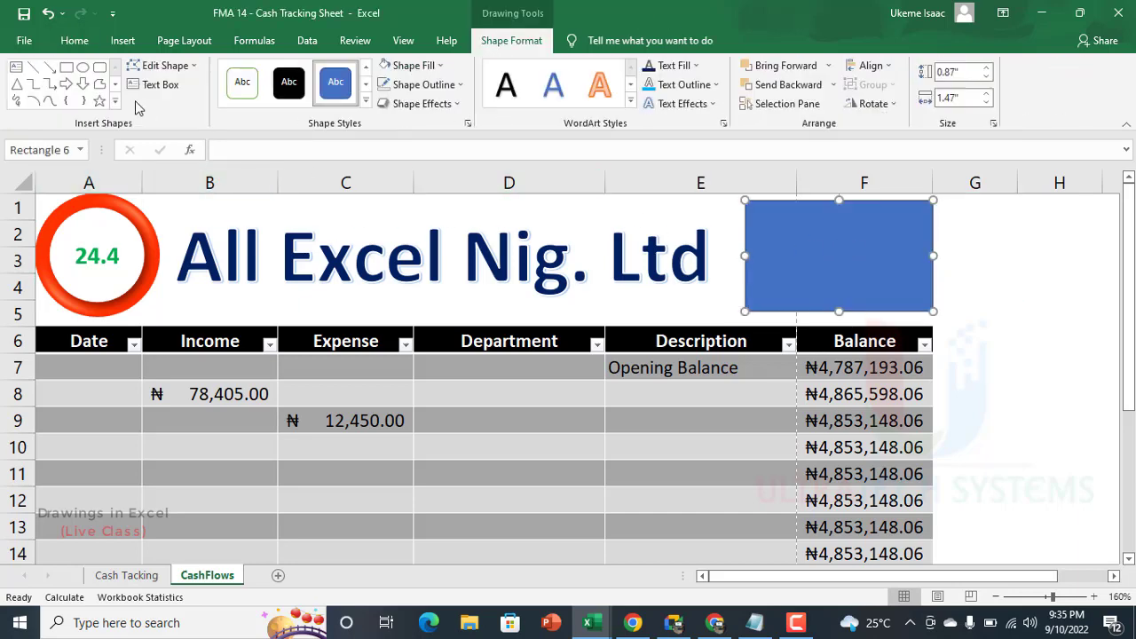
click(116, 101)
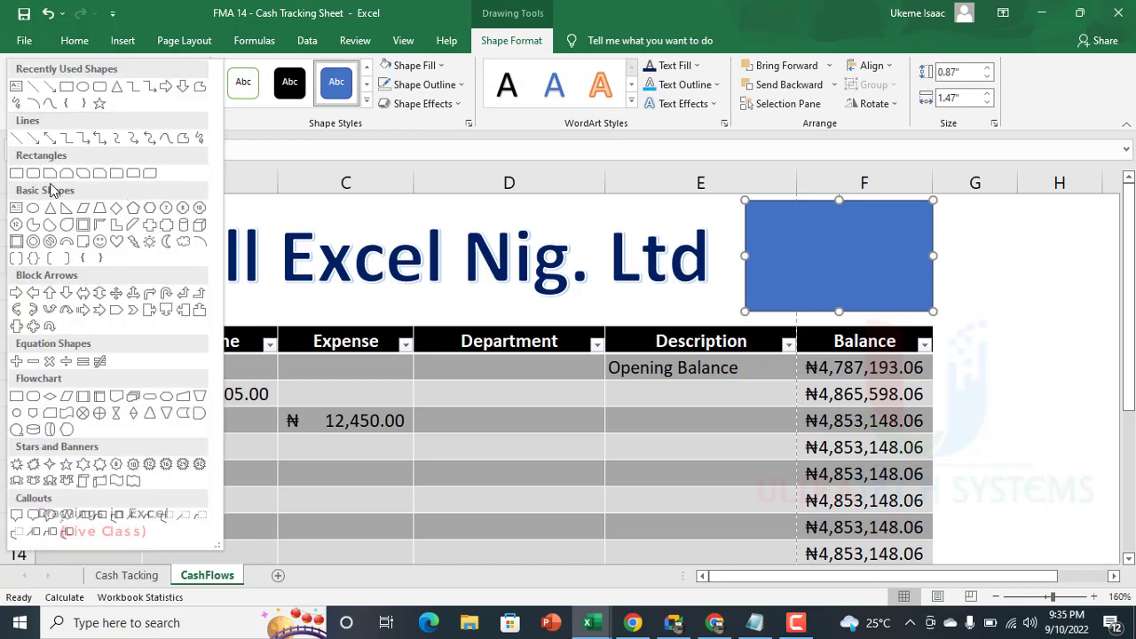
click(134, 174)
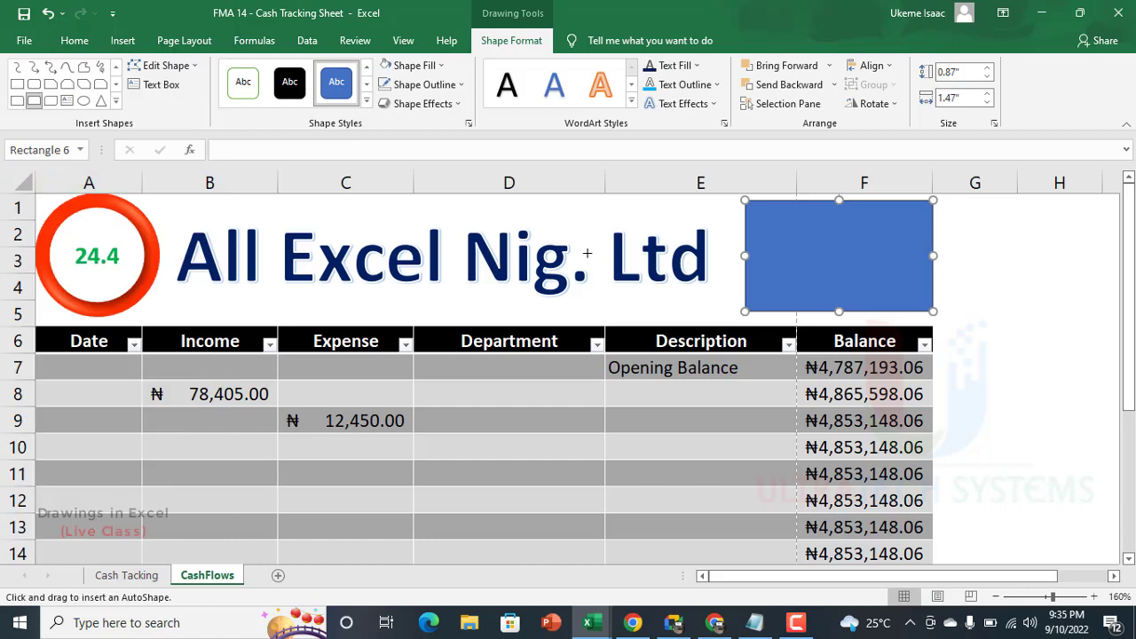
drag(788, 240, 864, 282)
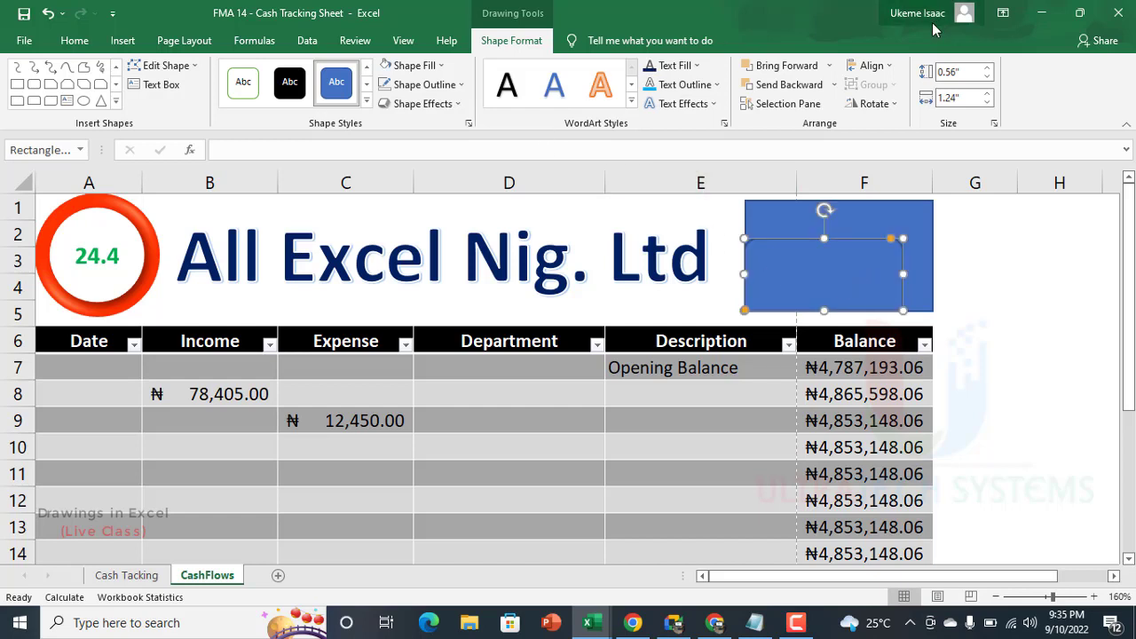
Step: Flip the new shape vertically and widen it to 1.47" to match the blue rectangle
click(873, 105)
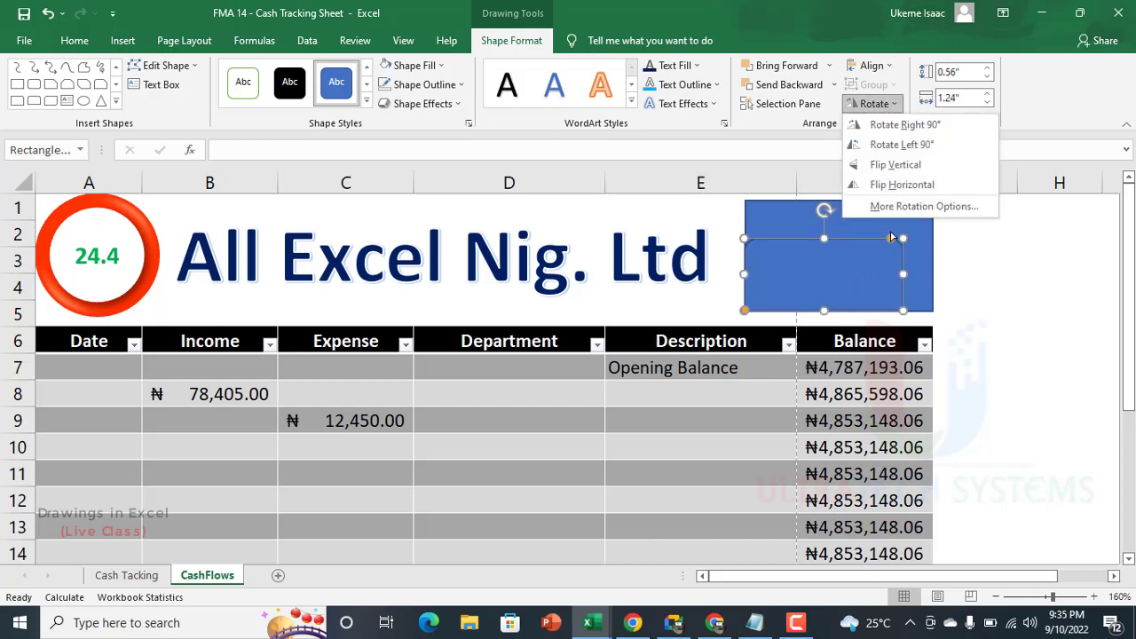
click(897, 165)
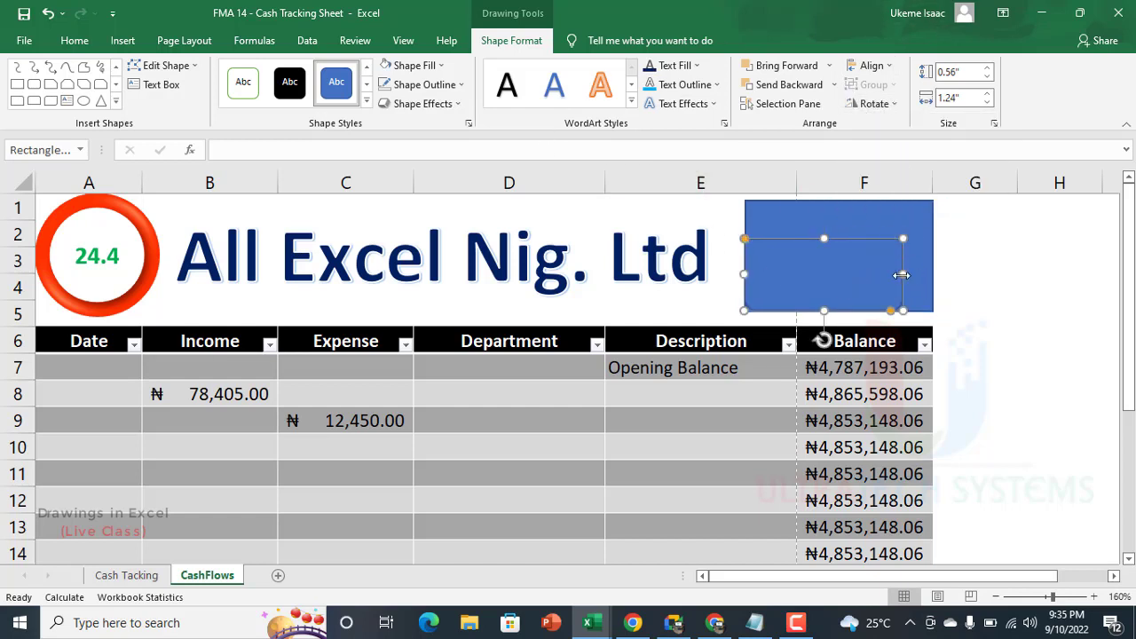
drag(917, 277, 933, 300)
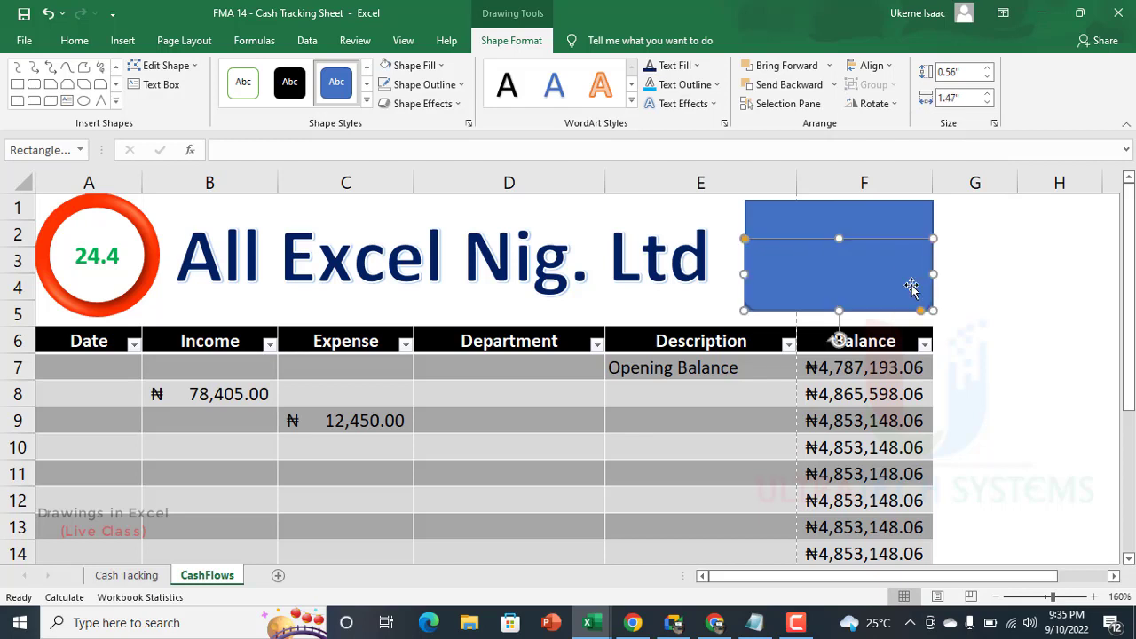
Step: Fill the flipped shape with pale blue and shorten the blue rectangle behind it to about 0.79" high
click(399, 75)
click(900, 228)
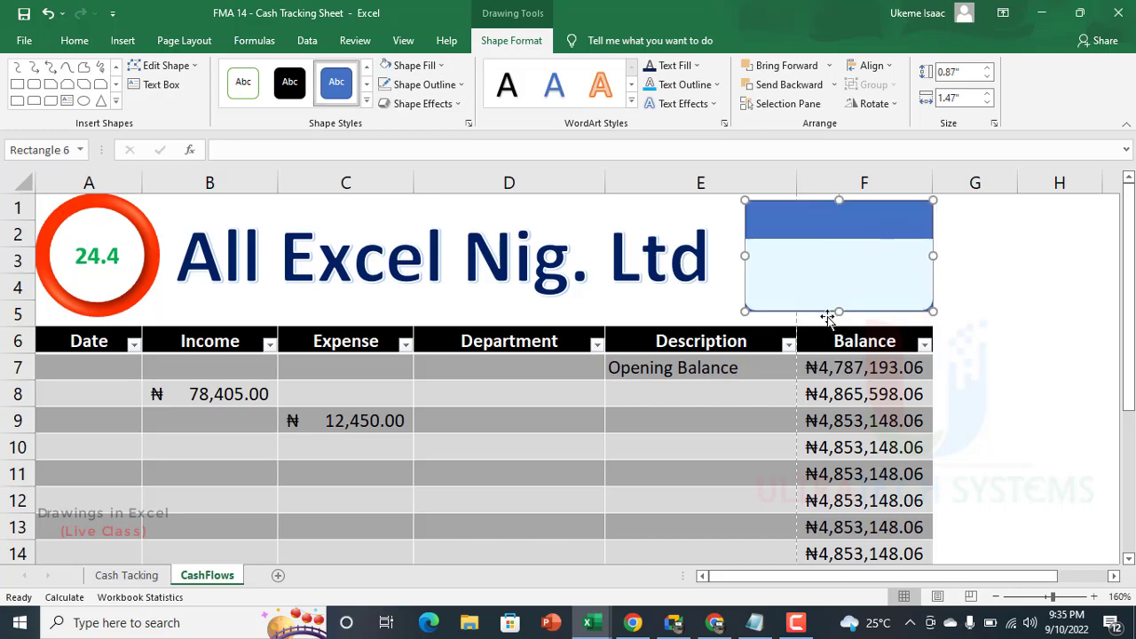
drag(837, 309, 837, 300)
click(1009, 311)
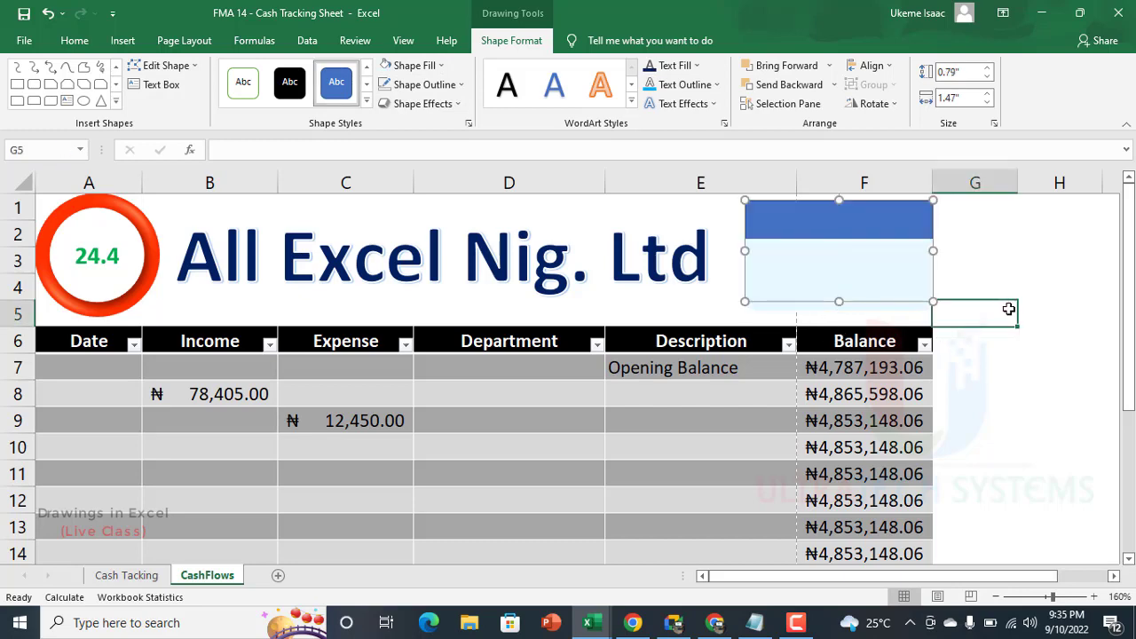
Step: Fill the lower rounded-corner shape with standard light blue and the rectangle behind it with standard dark blue
click(841, 293)
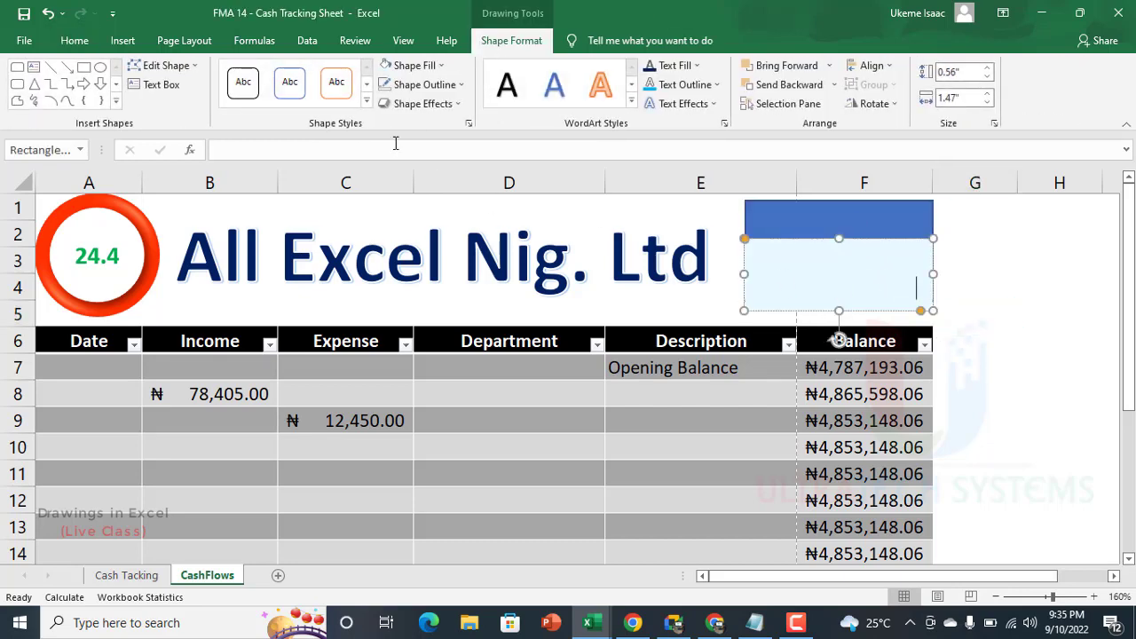
click(440, 65)
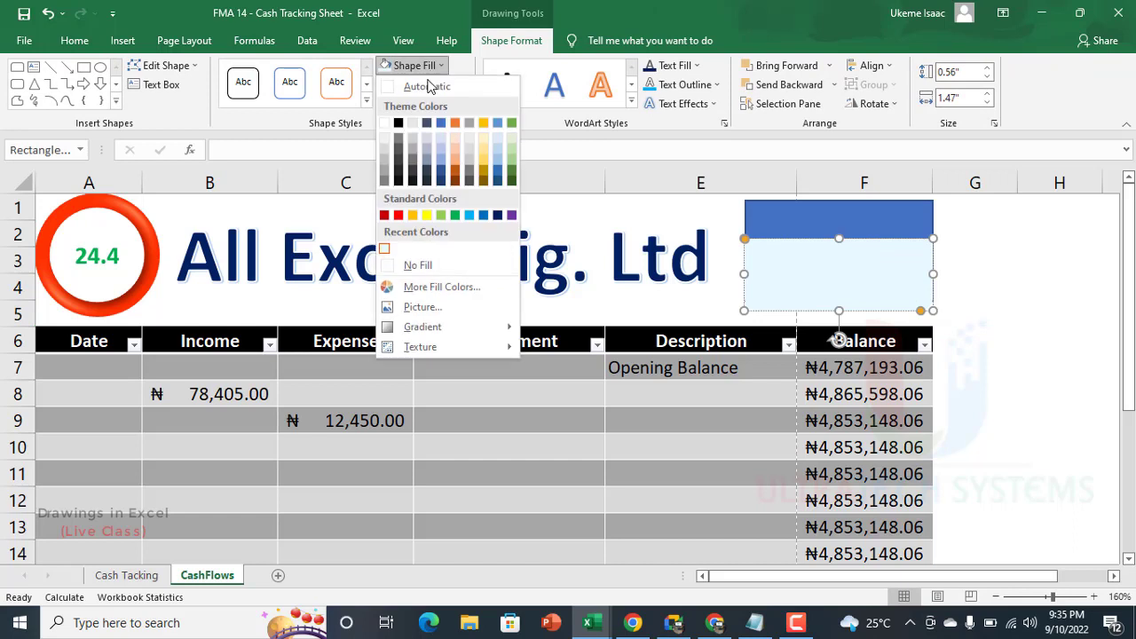
click(471, 216)
click(882, 228)
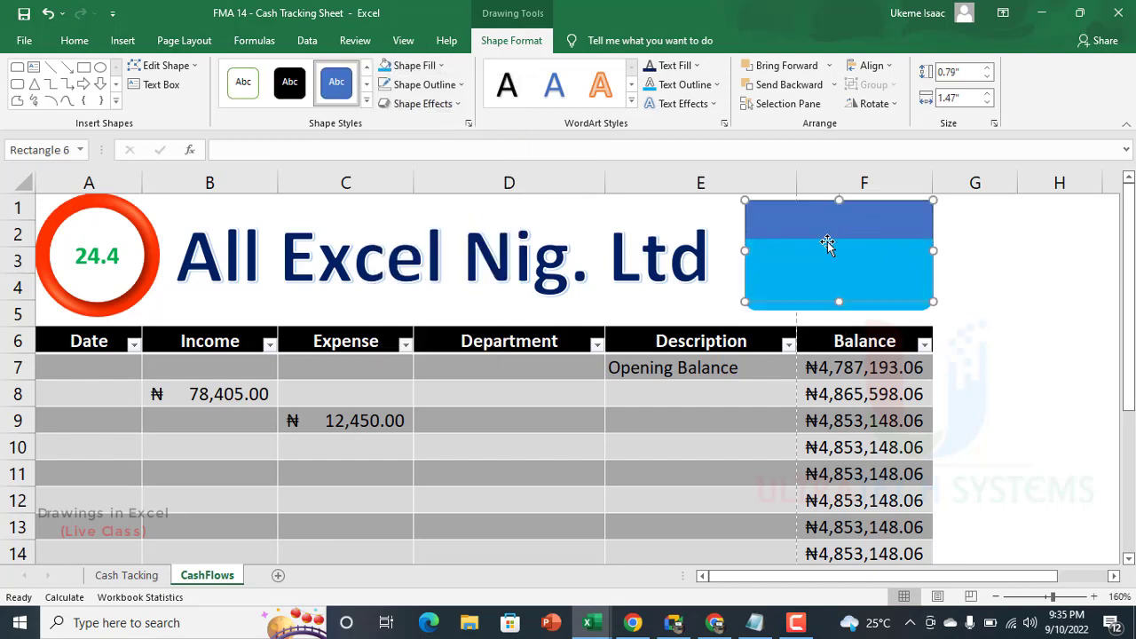
click(437, 66)
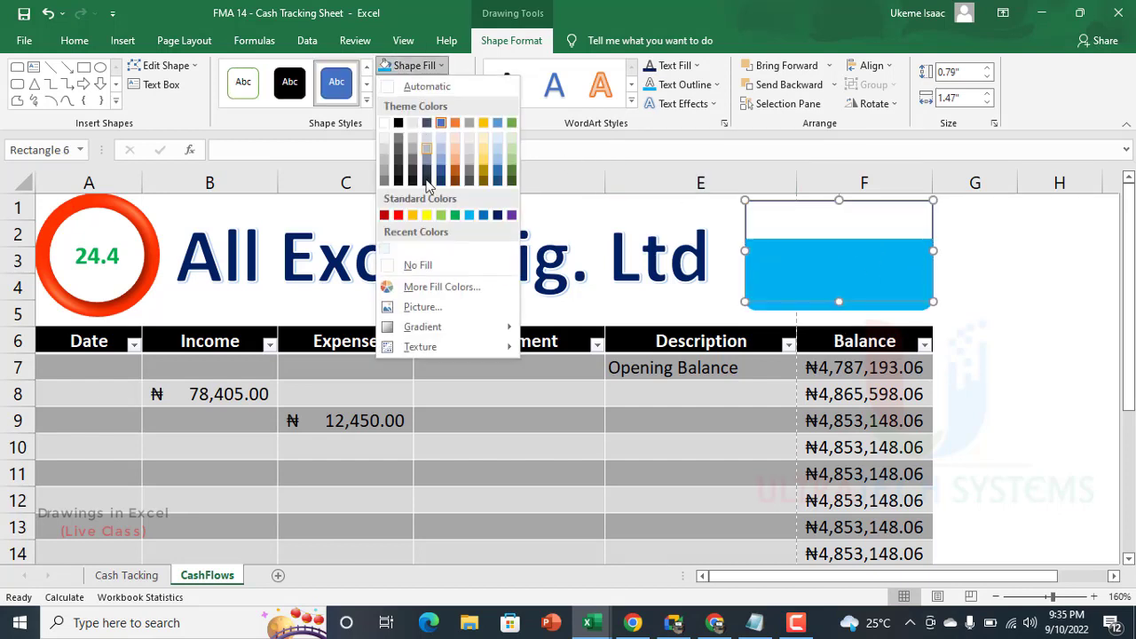
click(498, 218)
Step: Lower the light blue shape's top edge to expose a taller dark blue band above it, and select the dark blue rectangle
click(880, 264)
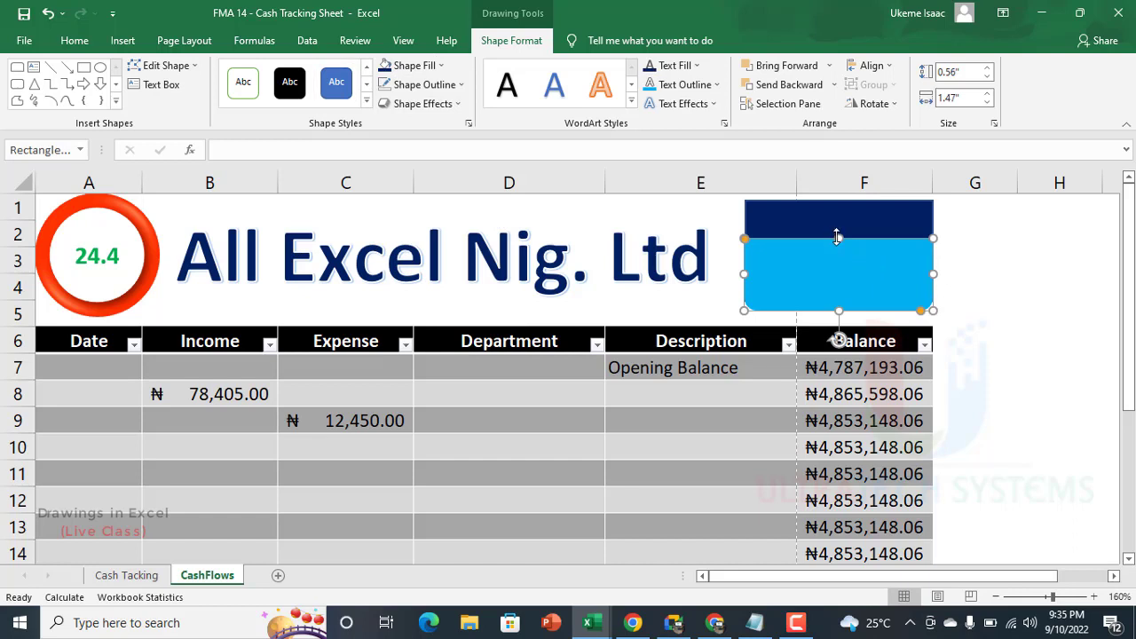
drag(837, 238, 838, 257)
click(834, 223)
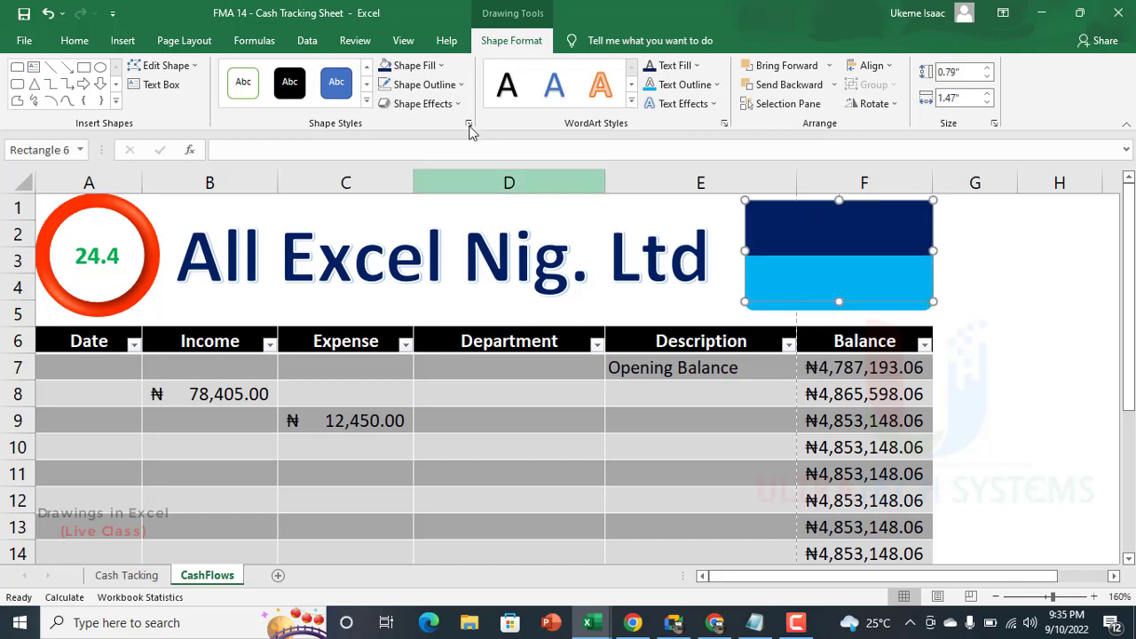
click(947, 317)
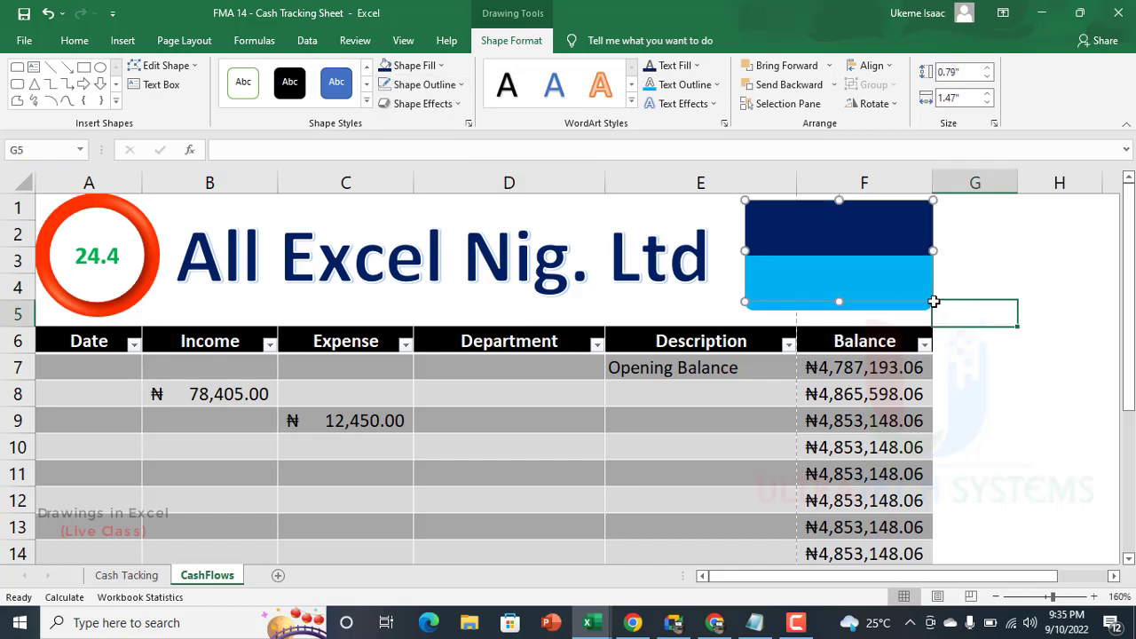
click(804, 228)
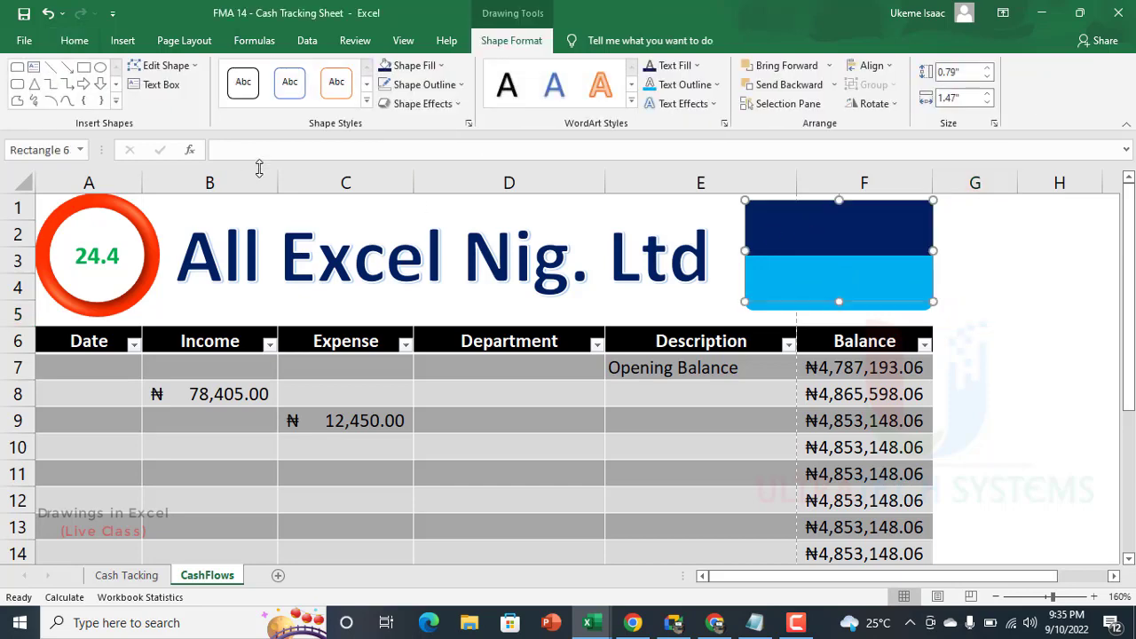
Step: Insert a text box about 1.45" wide and 0.42" high reading "Bal Up" and place it over the dark blue band
click(157, 85)
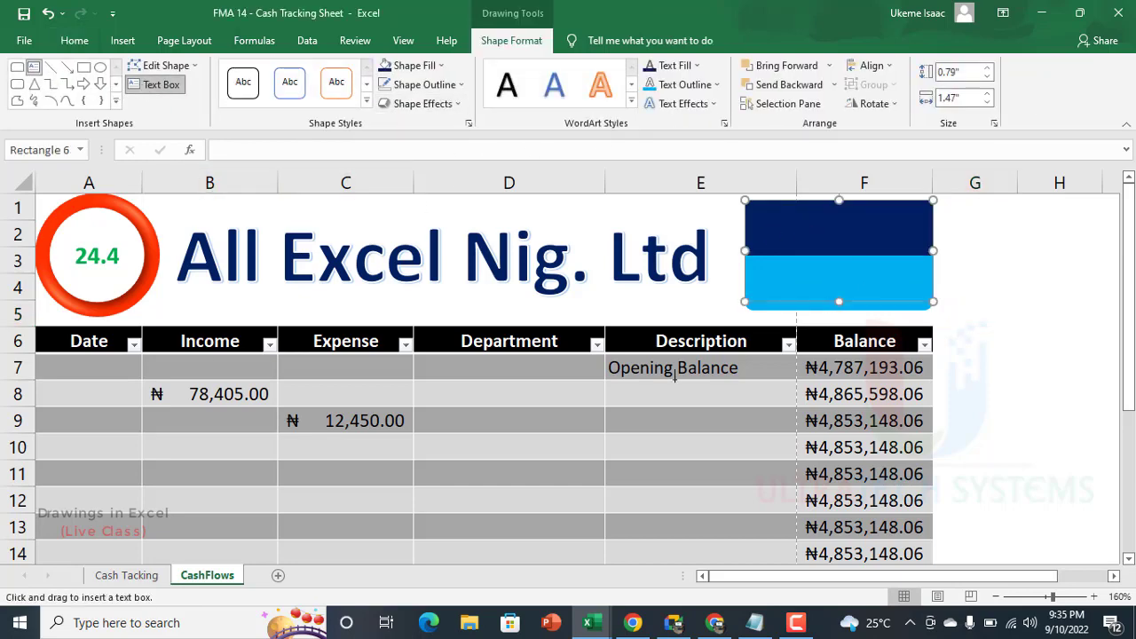
drag(694, 236, 879, 289)
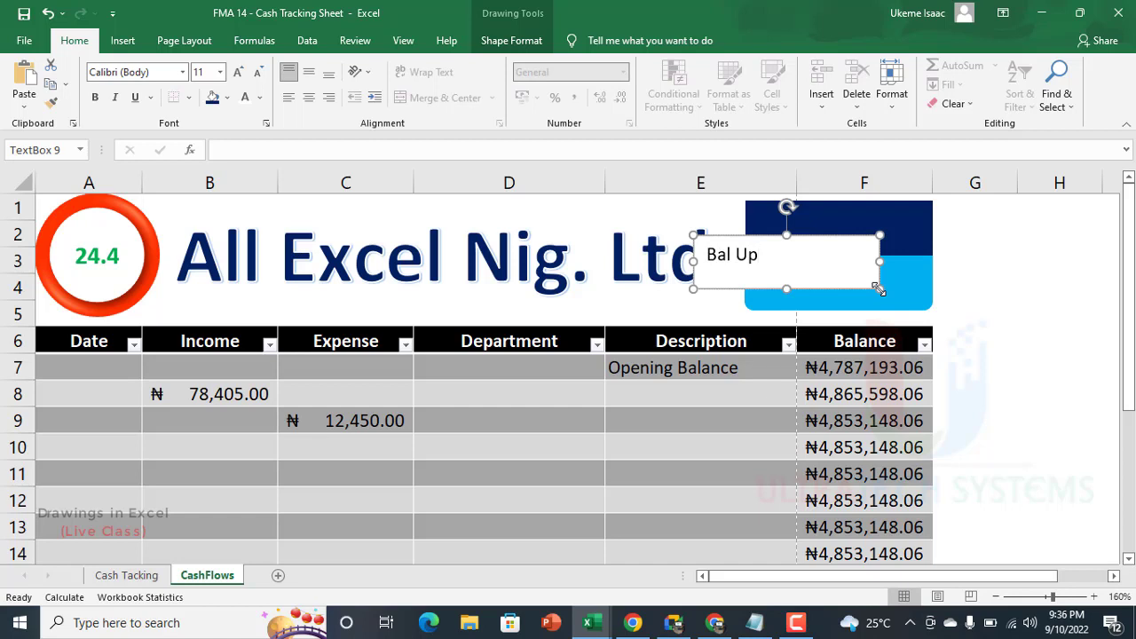
key(ctrl+a)
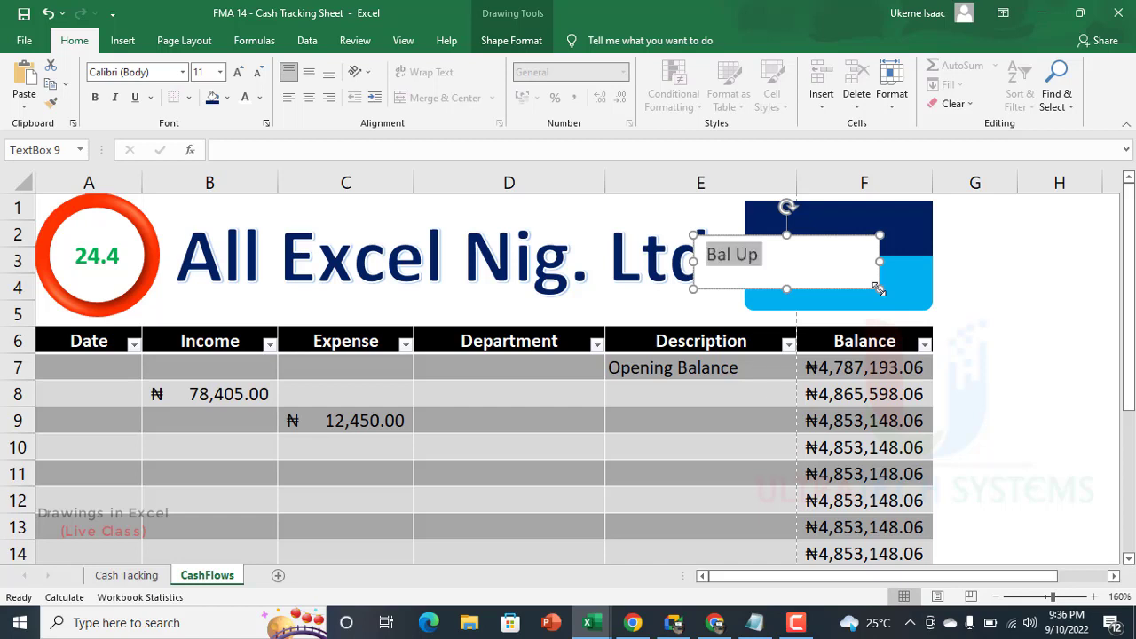
click(761, 255)
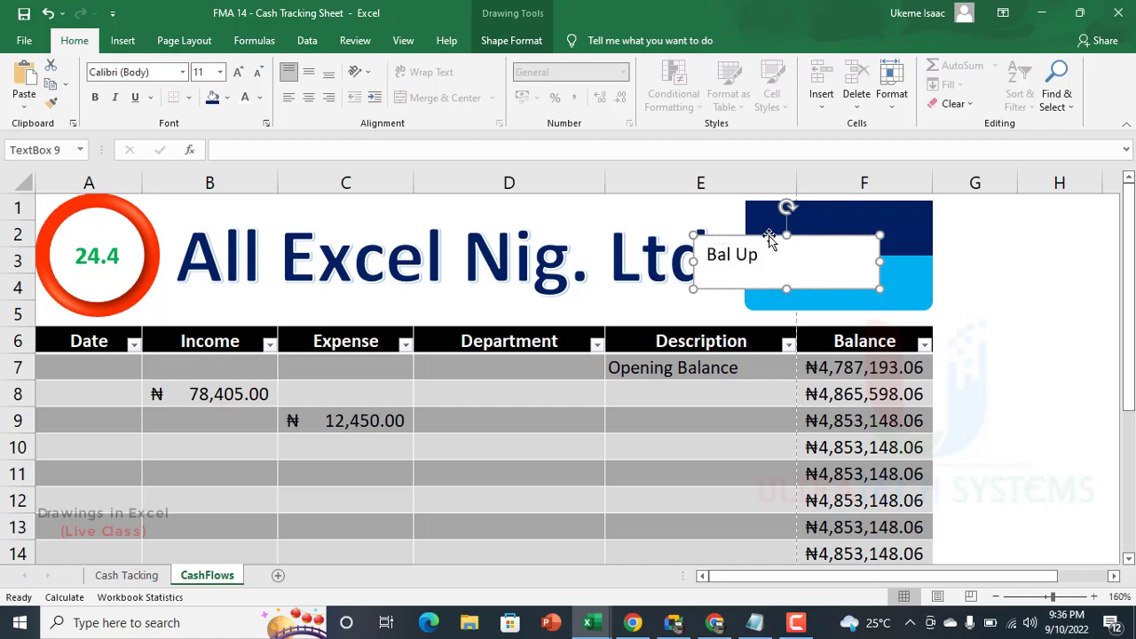
drag(768, 235, 837, 202)
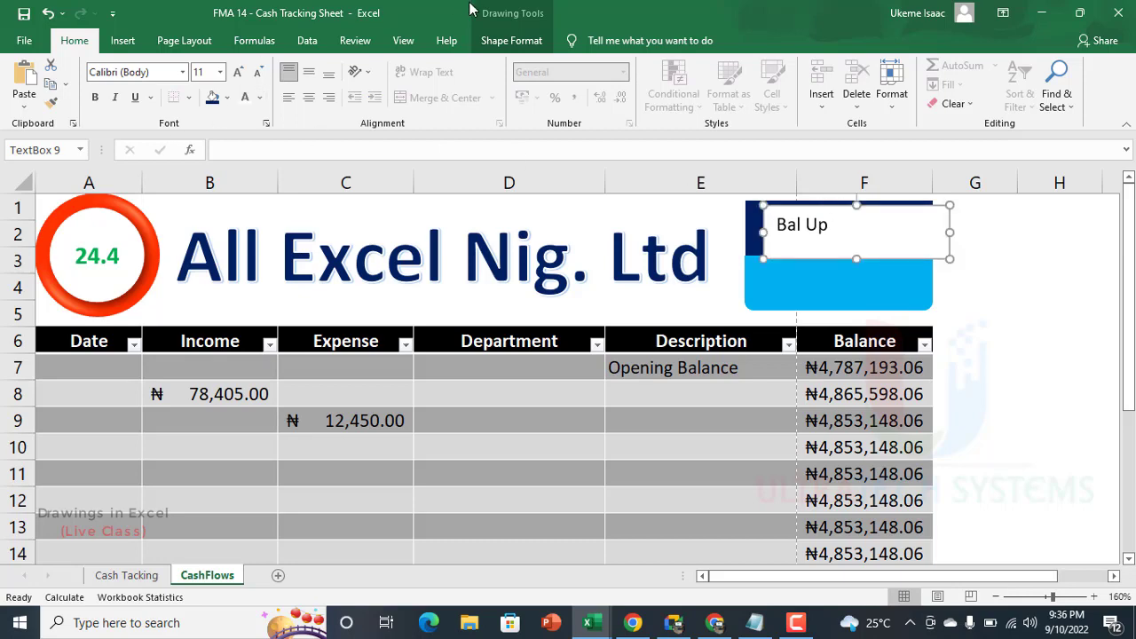
Step: Remove the "Bal Up" text box's fill and outline, and shrink it to about 0.94" wide and 0.36" high
click(506, 40)
click(410, 66)
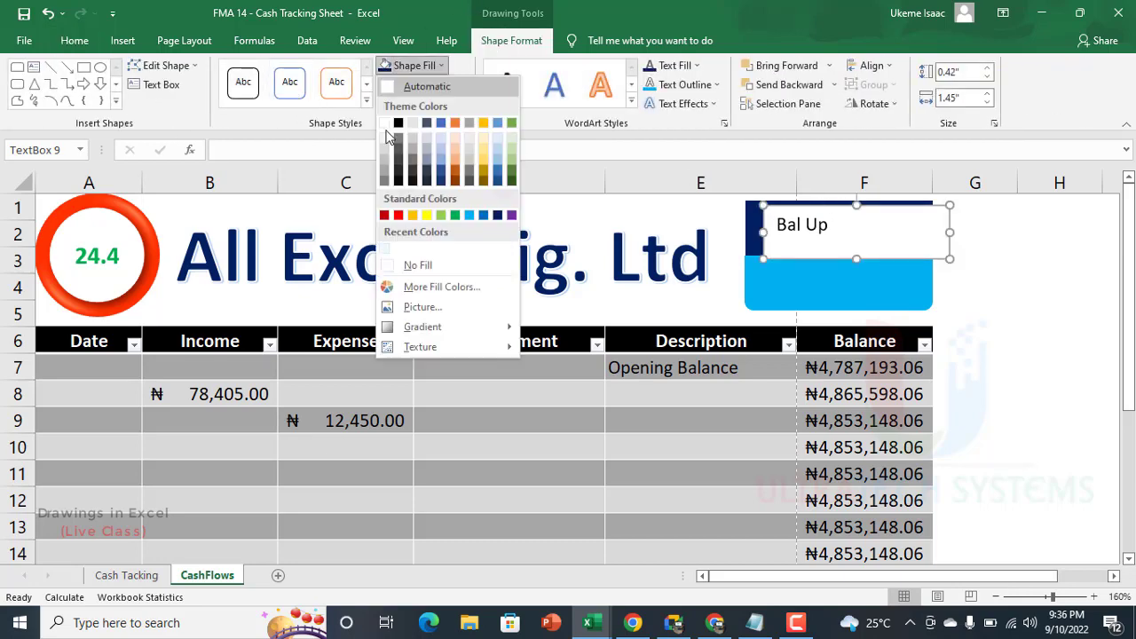
click(417, 264)
click(418, 85)
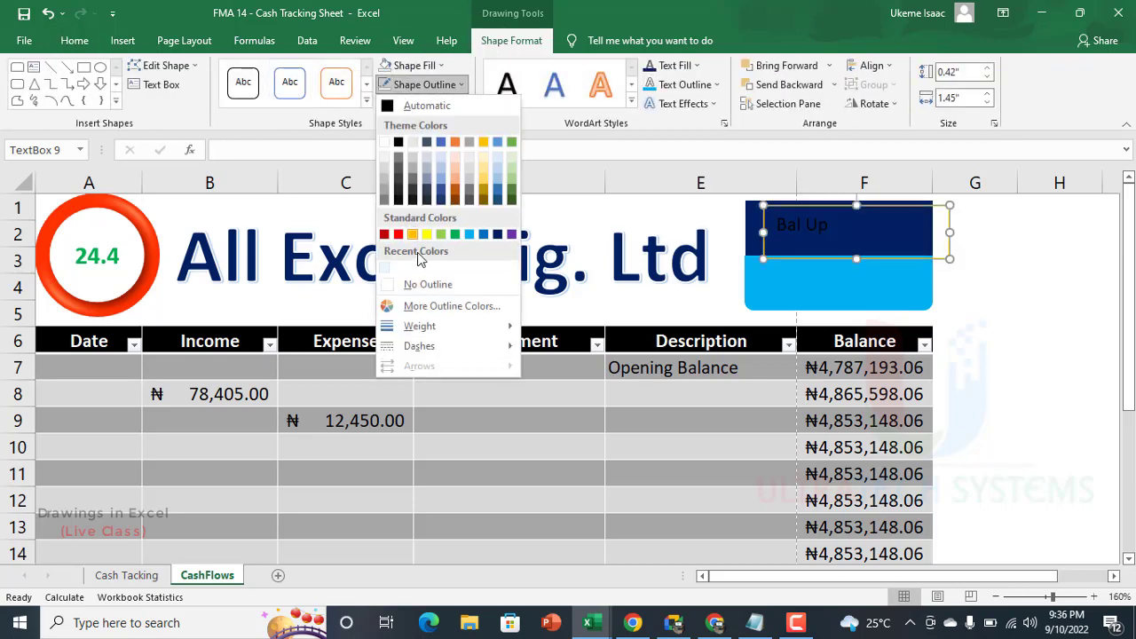
click(416, 284)
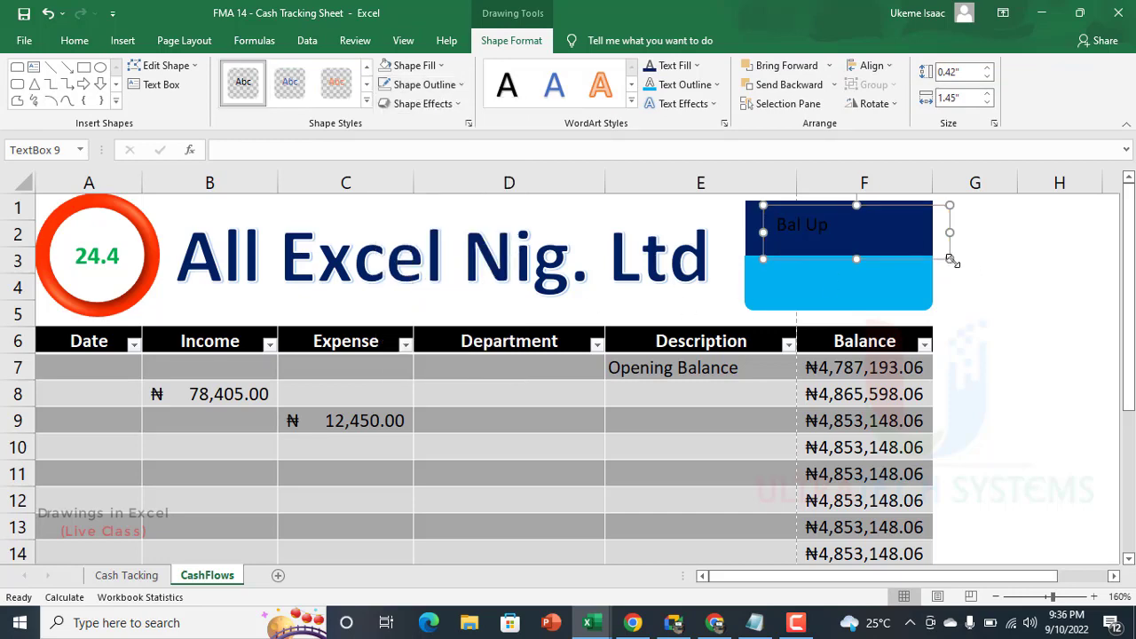
drag(950, 258, 885, 251)
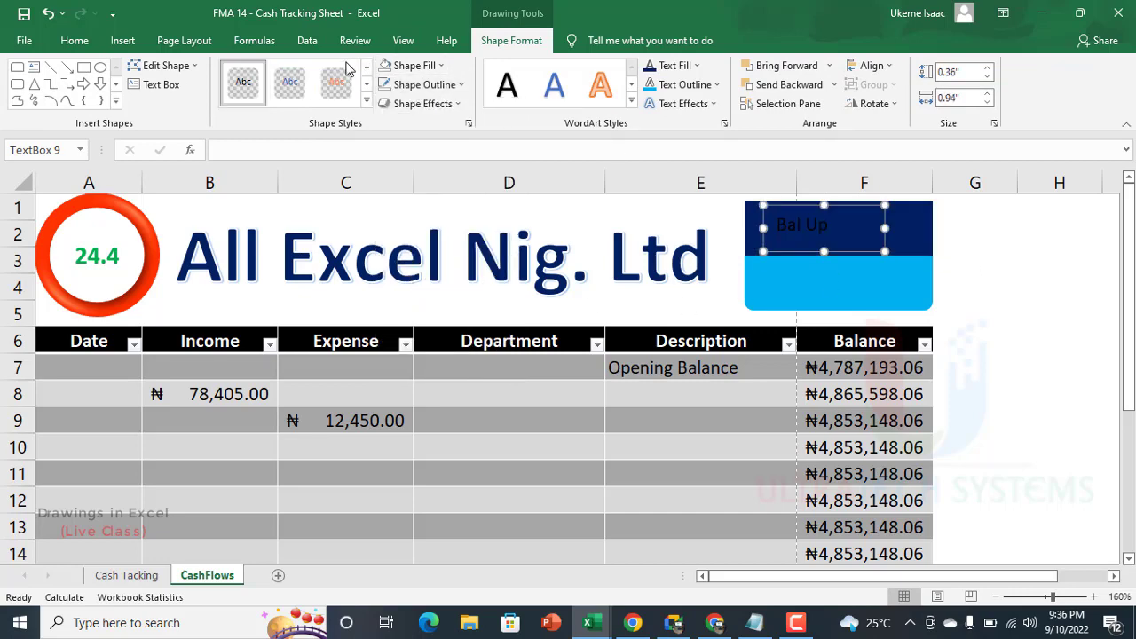
Step: Format the "Bal Up" text as white, bold, size 16, and center it horizontally and vertically
click(75, 41)
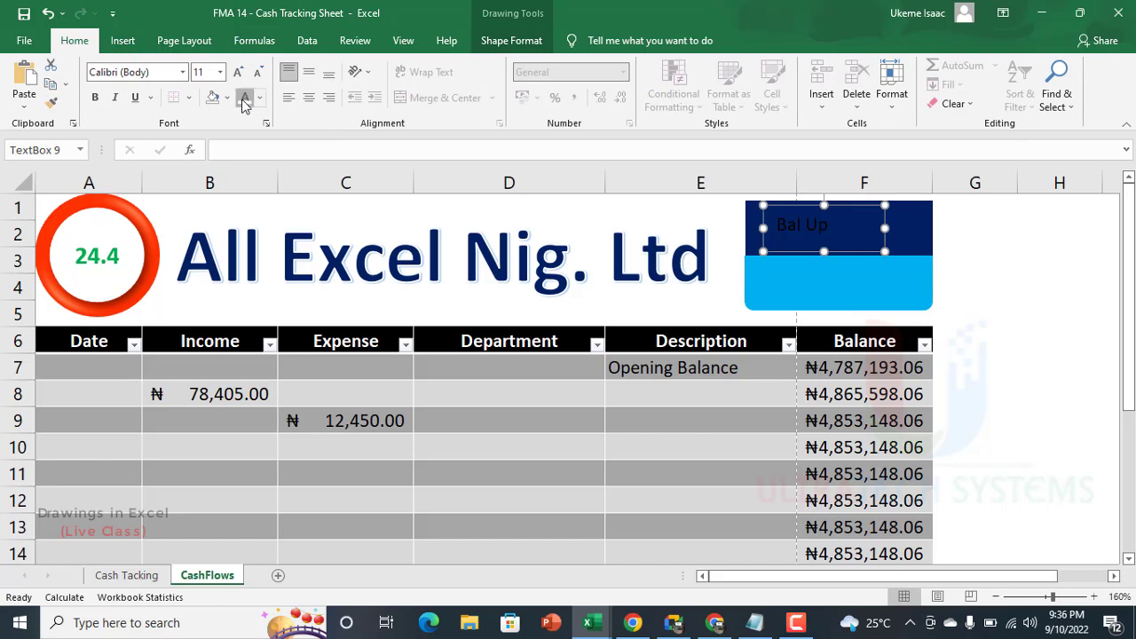
click(245, 98)
click(238, 72)
click(238, 71)
click(238, 72)
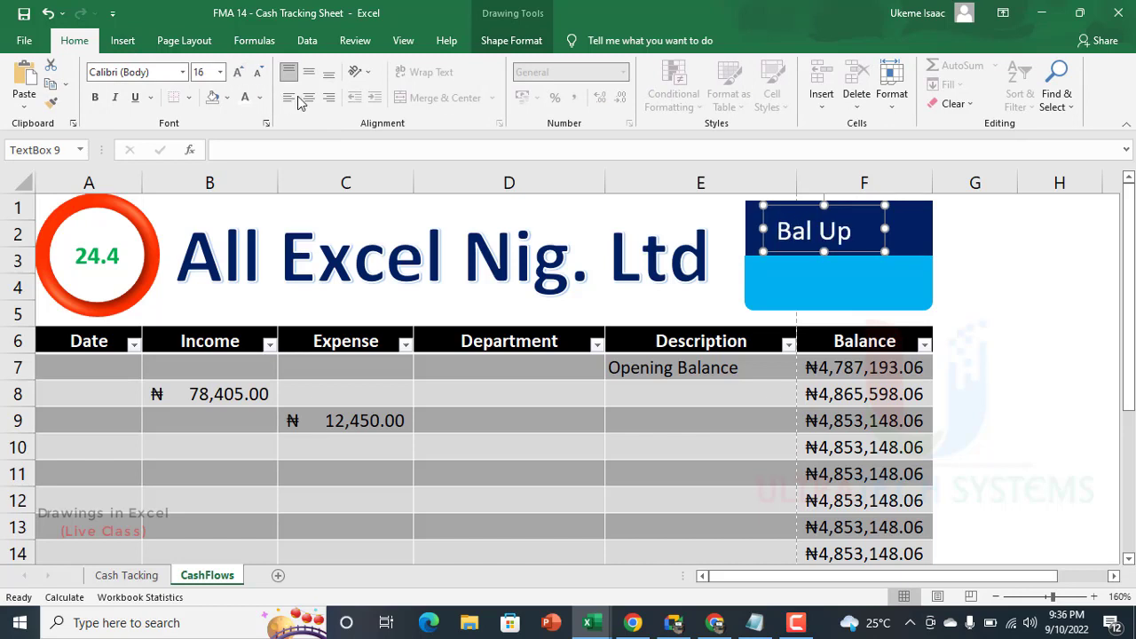
click(308, 95)
click(308, 72)
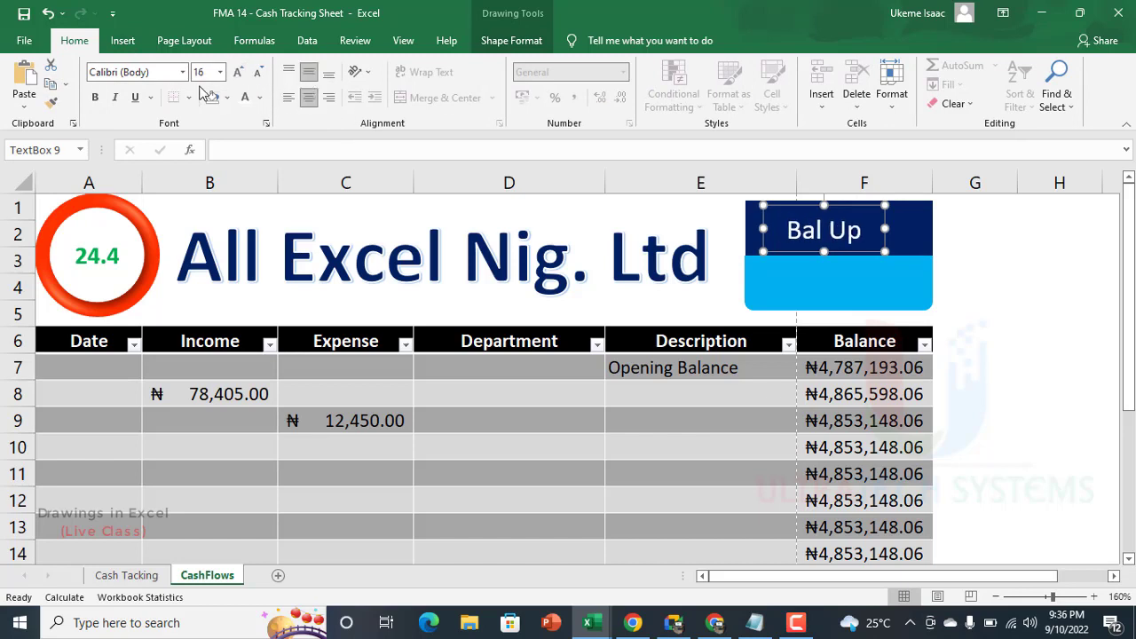
click(95, 96)
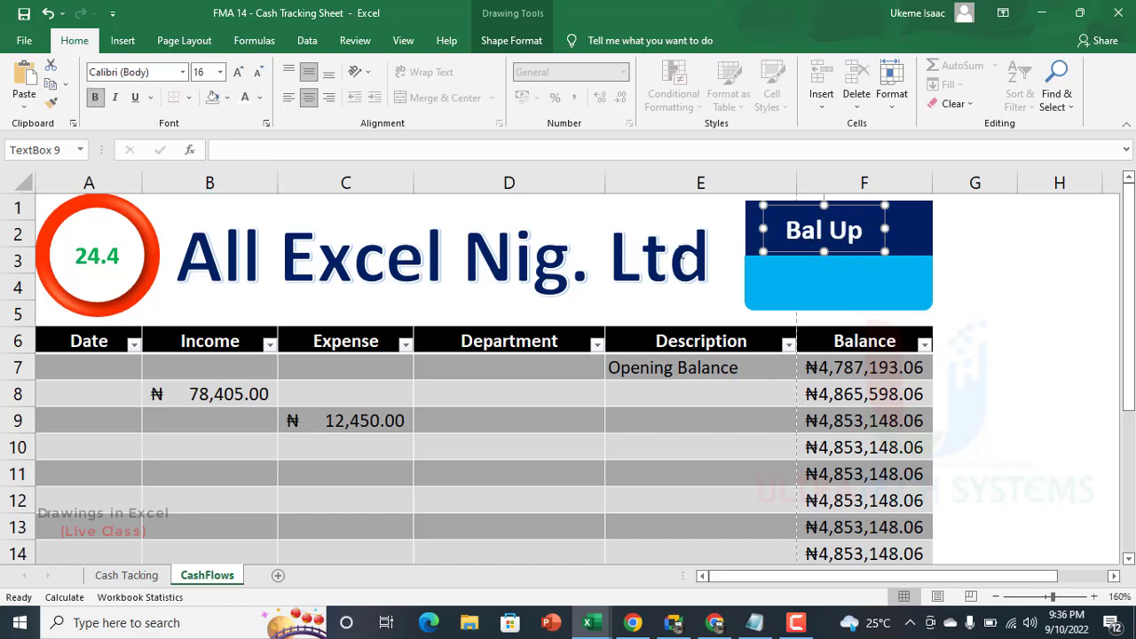
Step: Center the "Bal Up" label, duplicate it onto the light blue band, and start a formula for the copy
drag(858, 255, 863, 307)
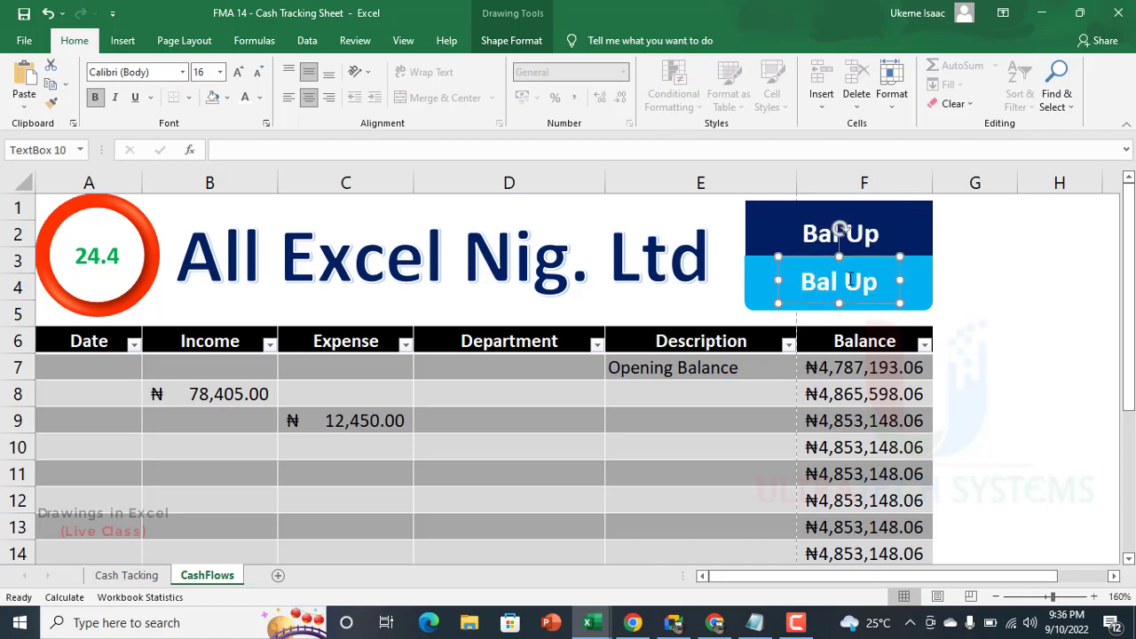
triple_click(854, 273)
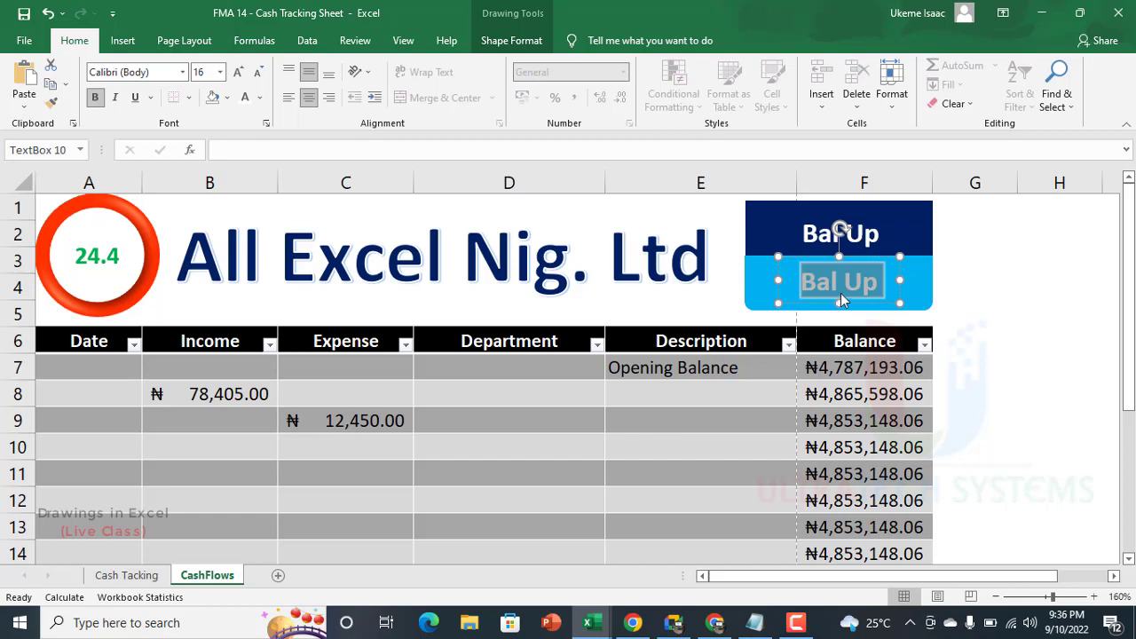
click(839, 304)
click(351, 149)
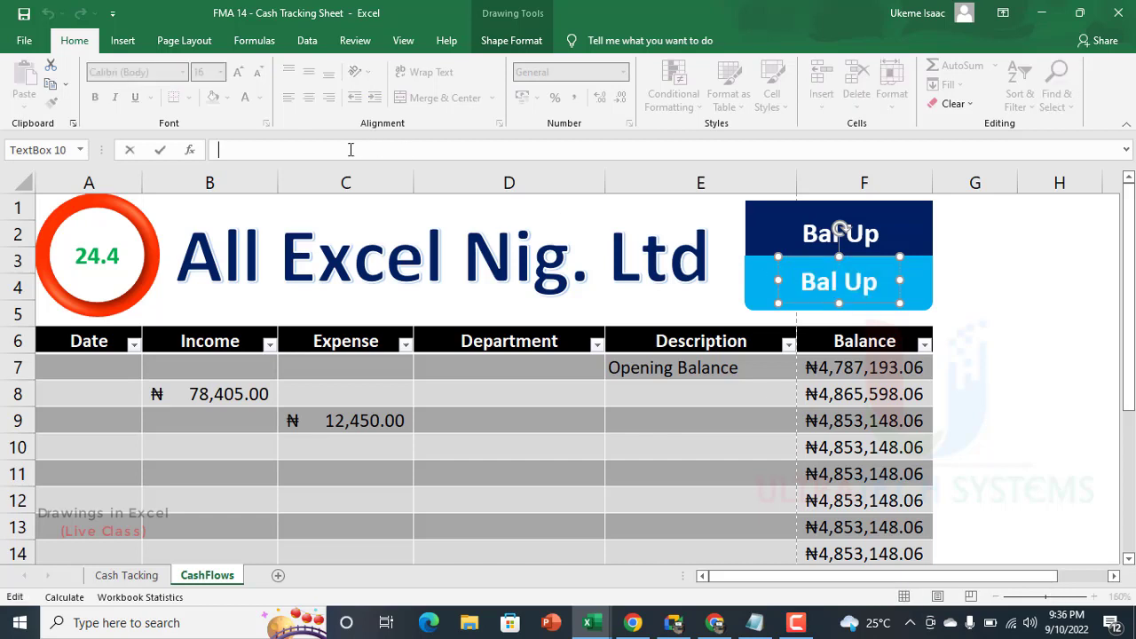
text(=)
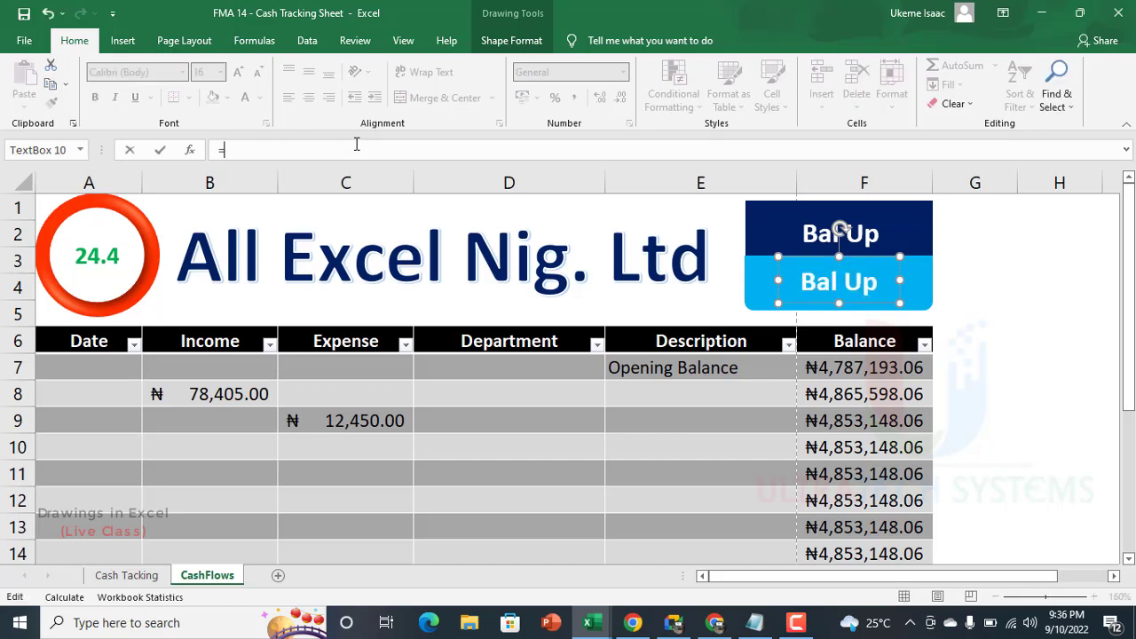
text(s)
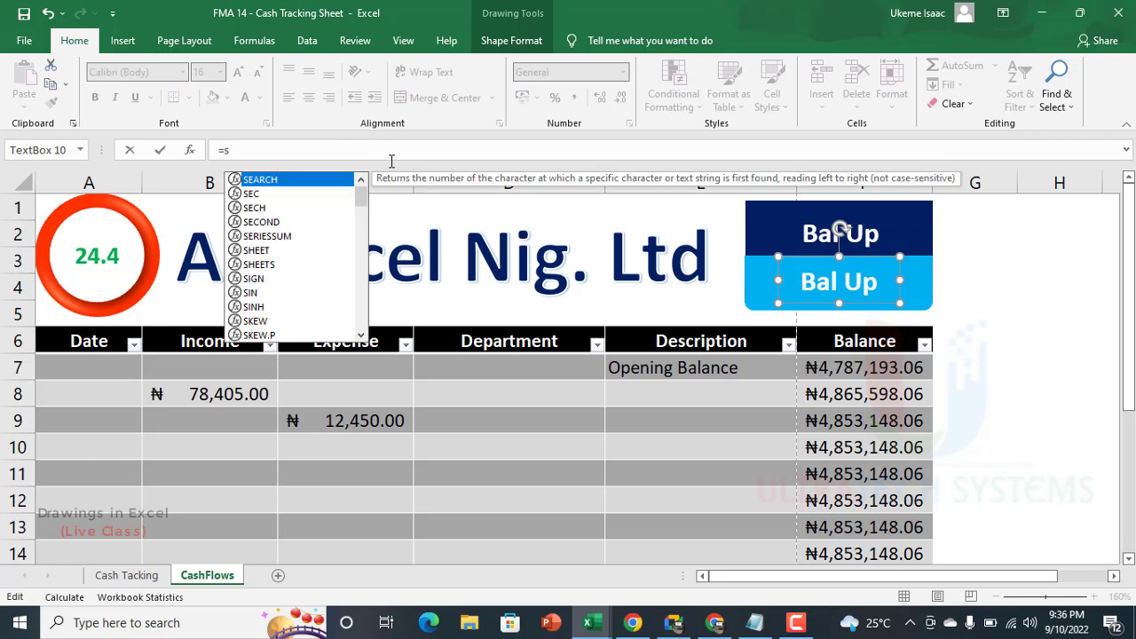
text(um)
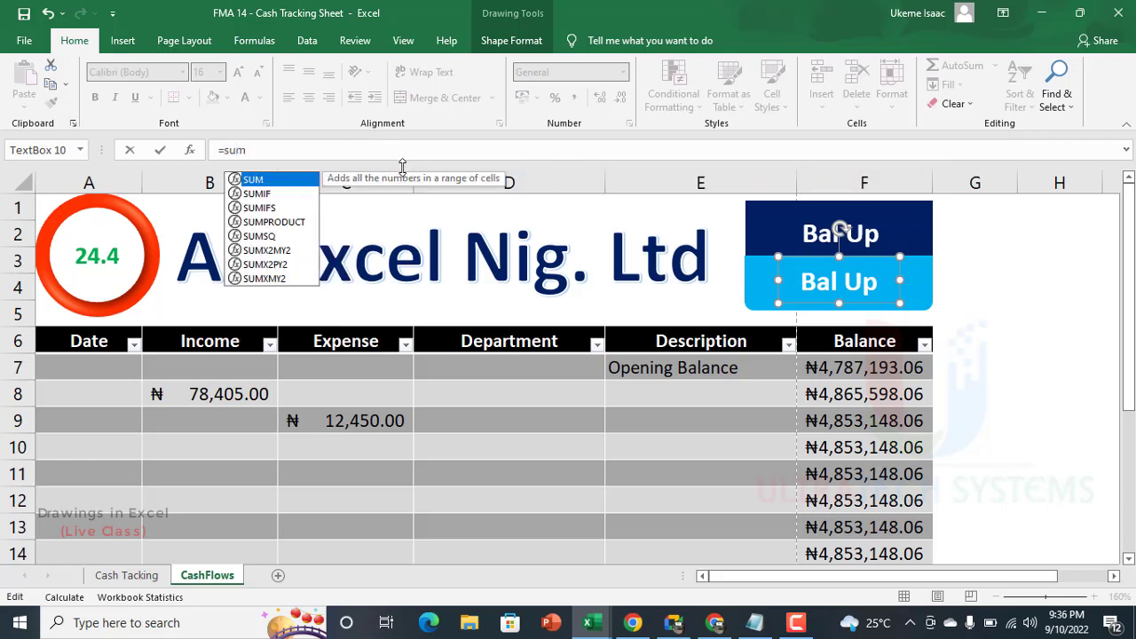
key(BackSpace)
key(BackSpace)
key(BackSpace)
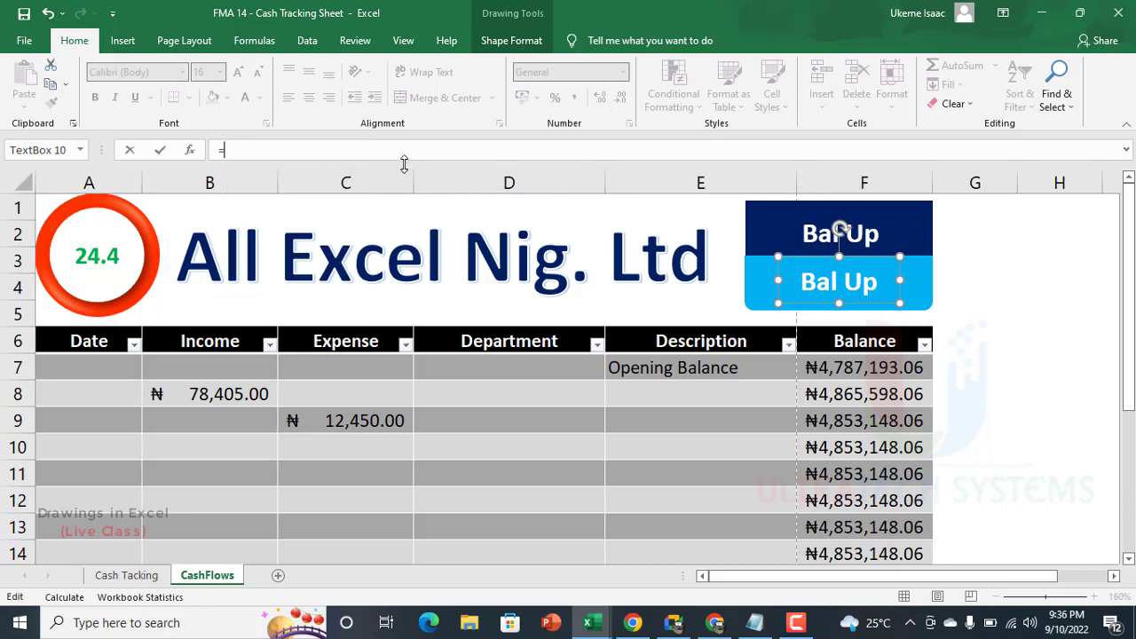
Step: Link the copied text box to cell B8 and set its text color to black
click(227, 391)
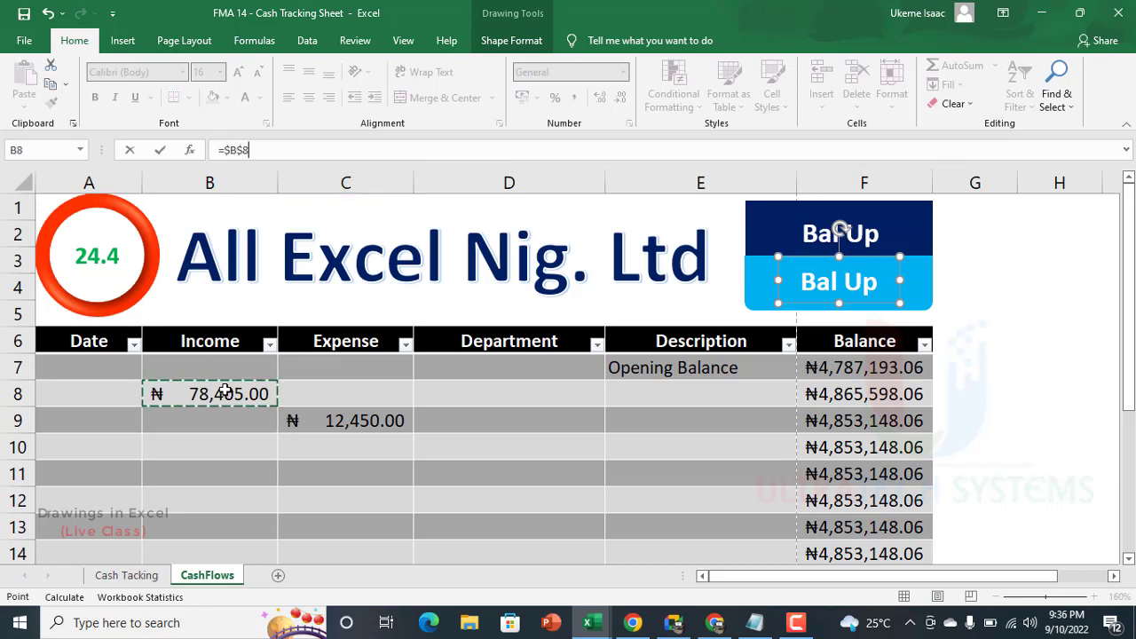
key(Return)
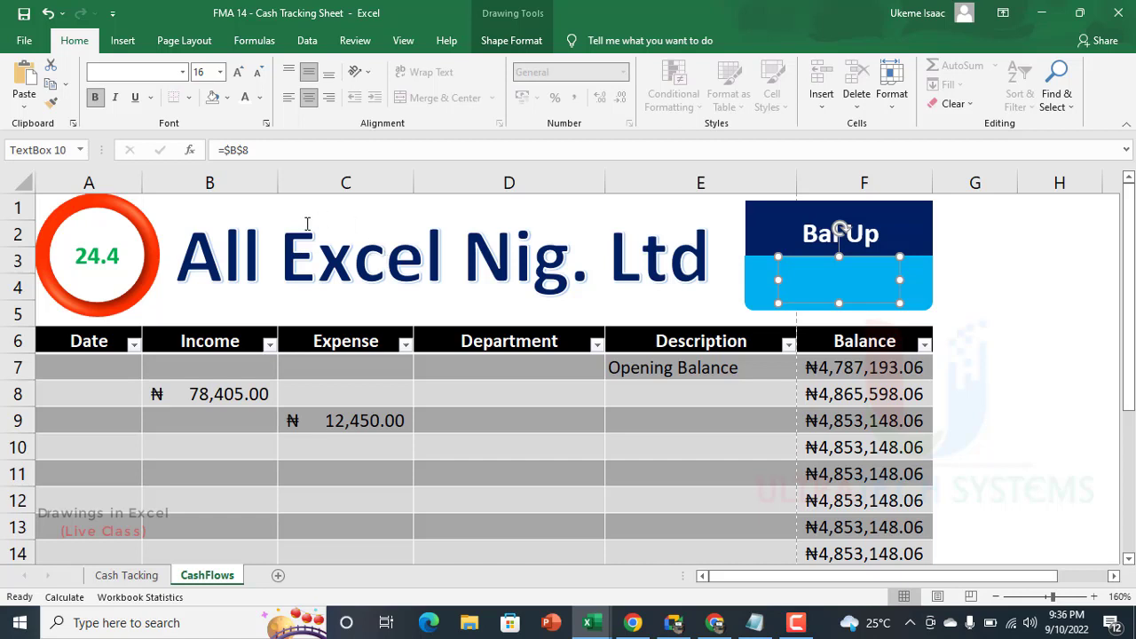
click(261, 97)
click(259, 156)
Step: Widen the linked text box and fit it centered within the light blue band
drag(1022, 275, 1021, 275)
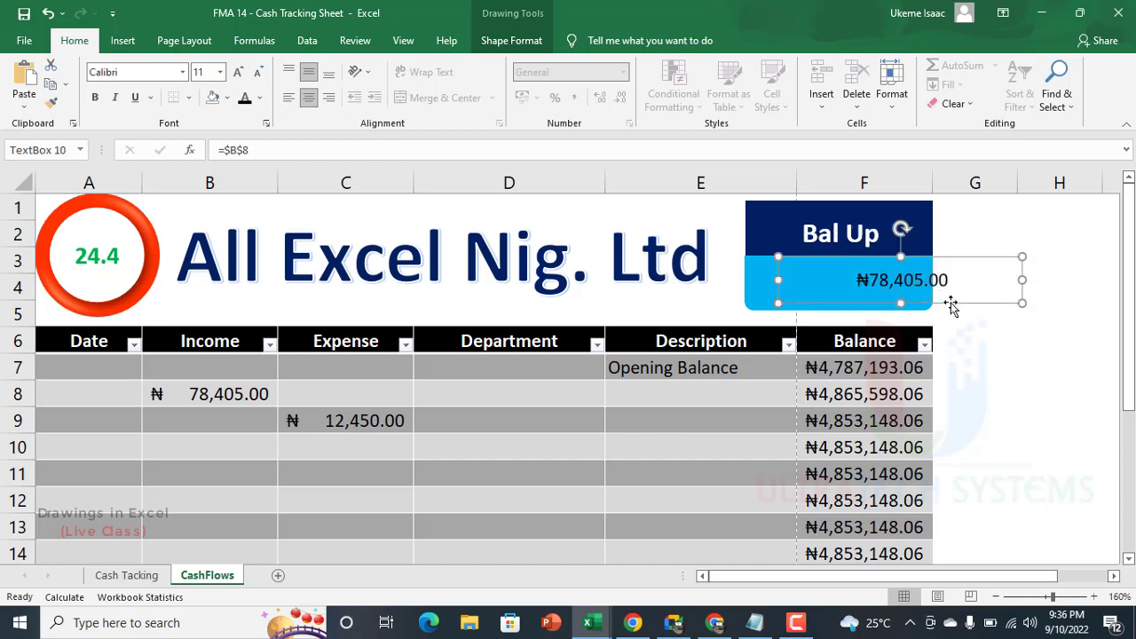
drag(951, 304, 898, 302)
drag(970, 277, 916, 278)
drag(731, 283, 745, 283)
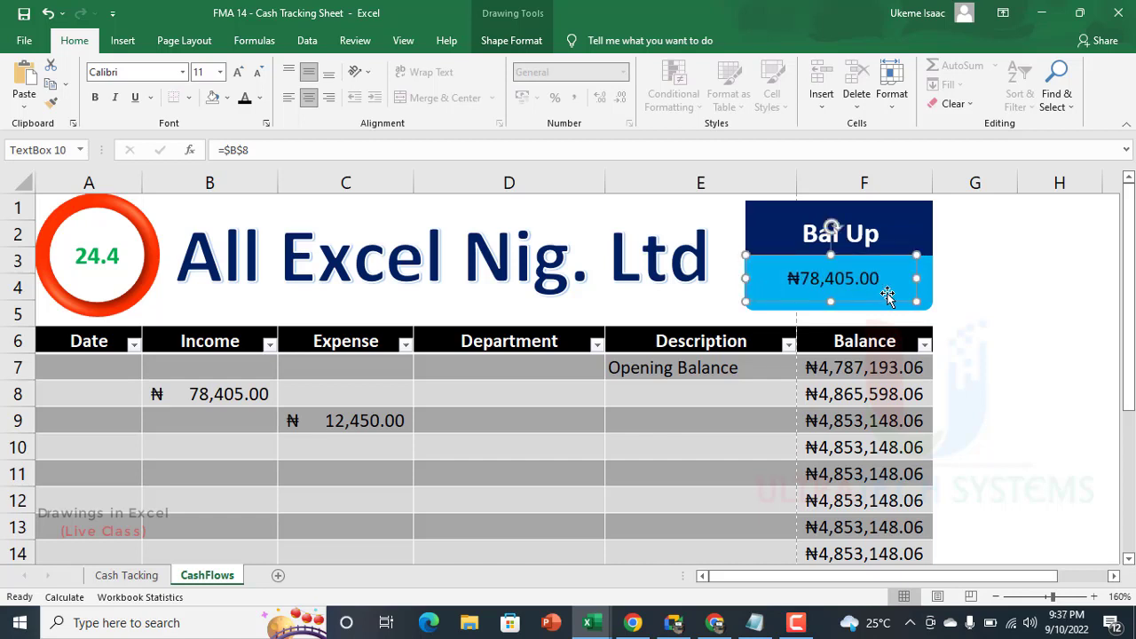
drag(890, 302, 895, 303)
Step: Fine-tune the light blue shape's left edge to line up with the dark blue rectangle above it
click(768, 309)
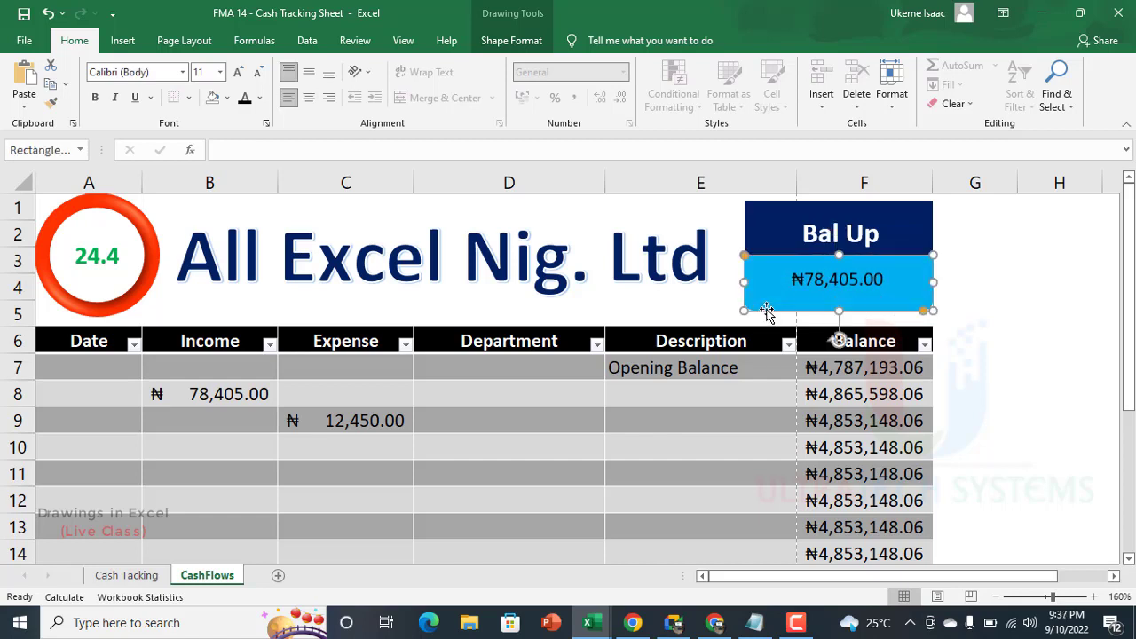
drag(744, 282, 746, 284)
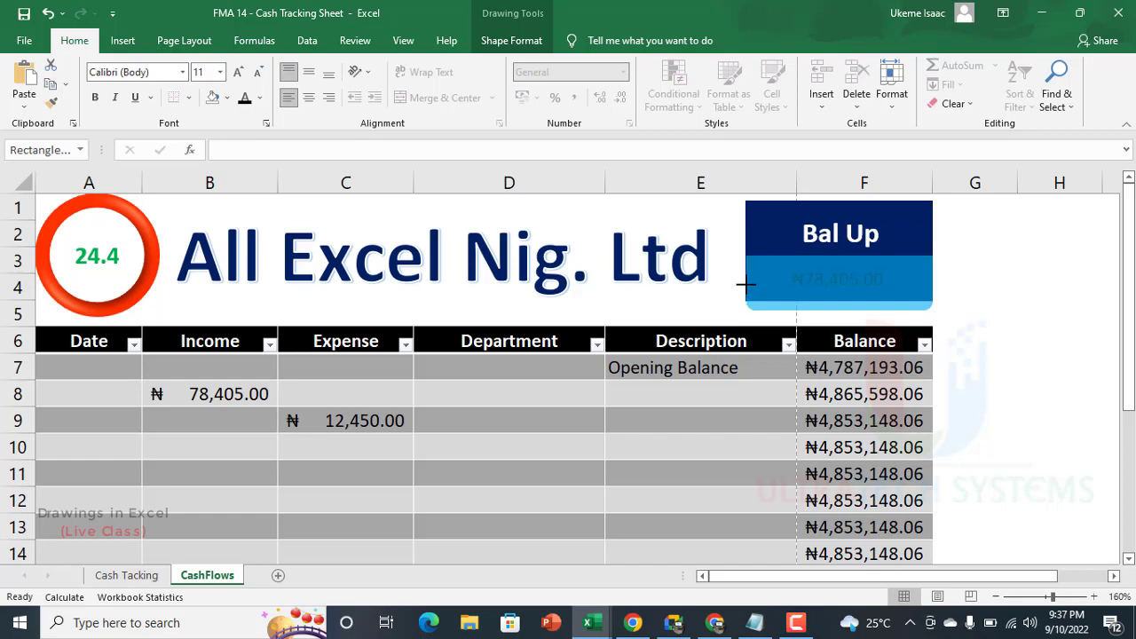
drag(744, 284, 744, 284)
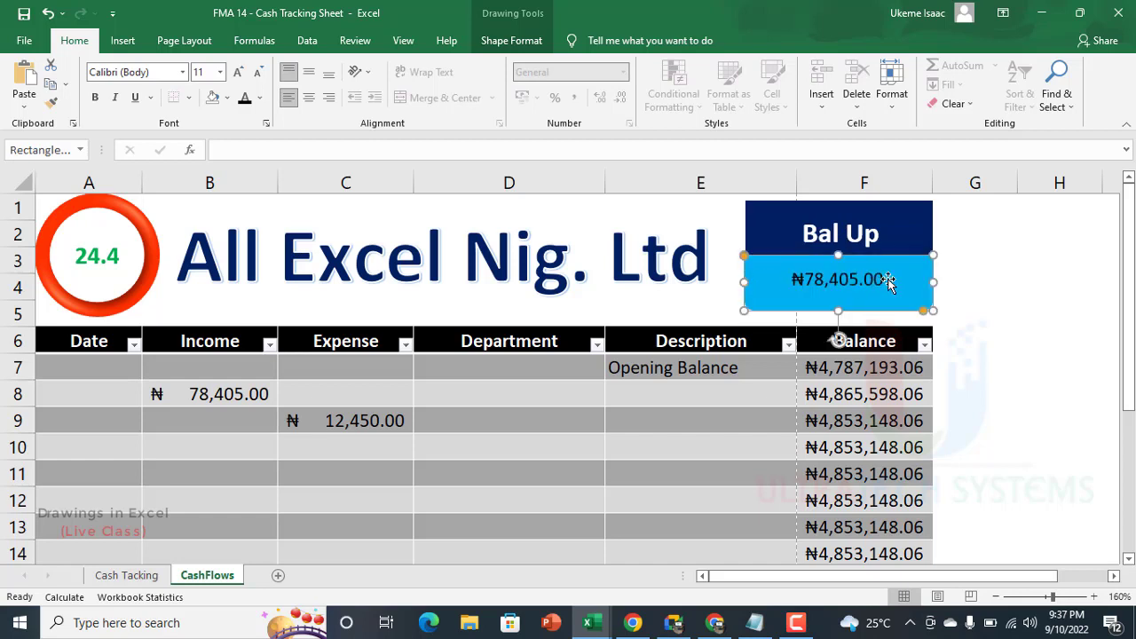
Step: Enlarge the linked amount in the light blue band to font size 16 and make it bold
click(858, 281)
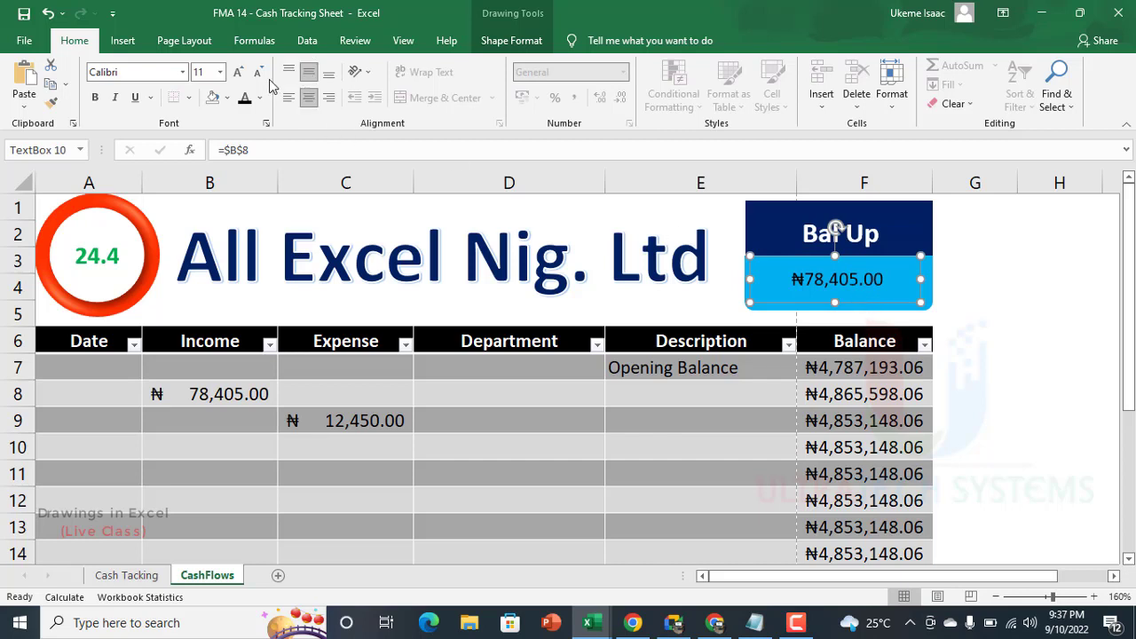
click(238, 72)
click(238, 72)
click(237, 72)
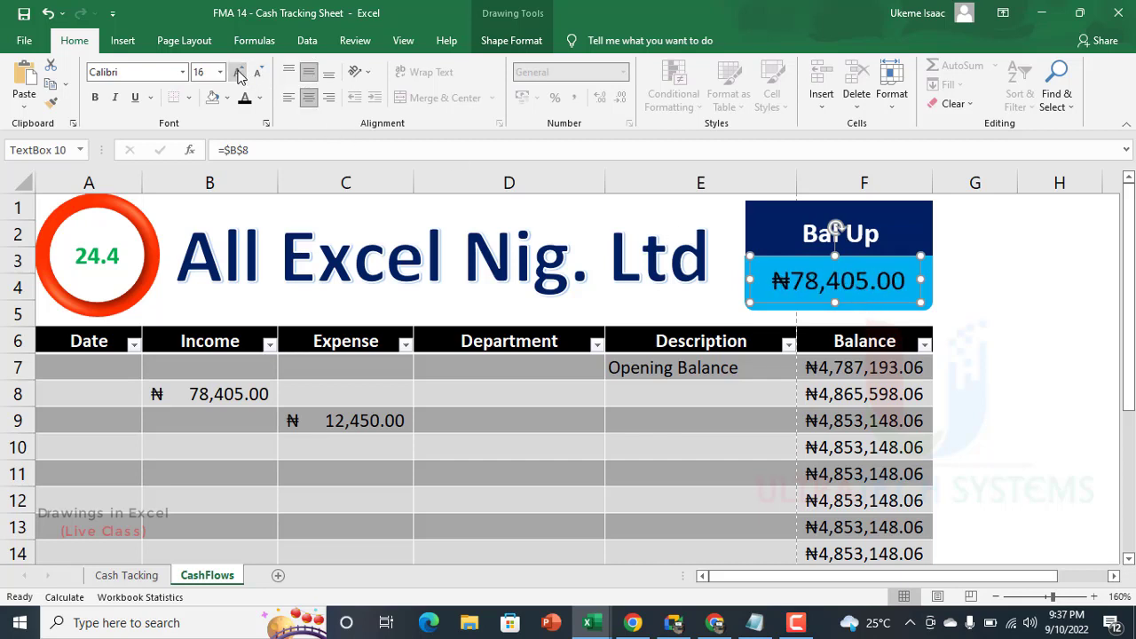
click(95, 97)
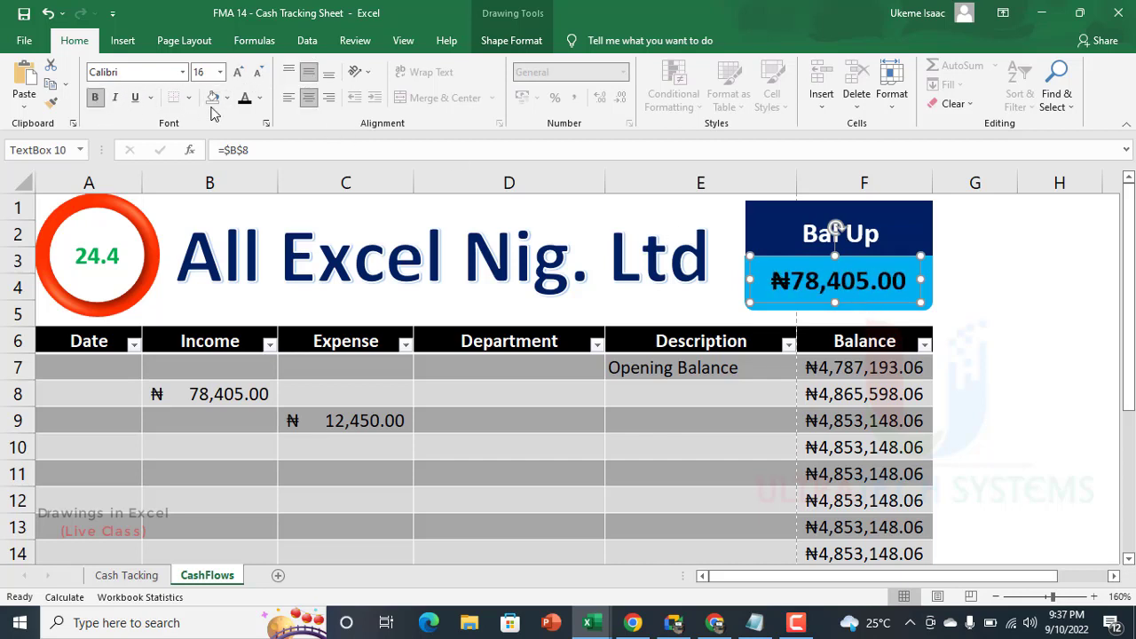
click(1047, 305)
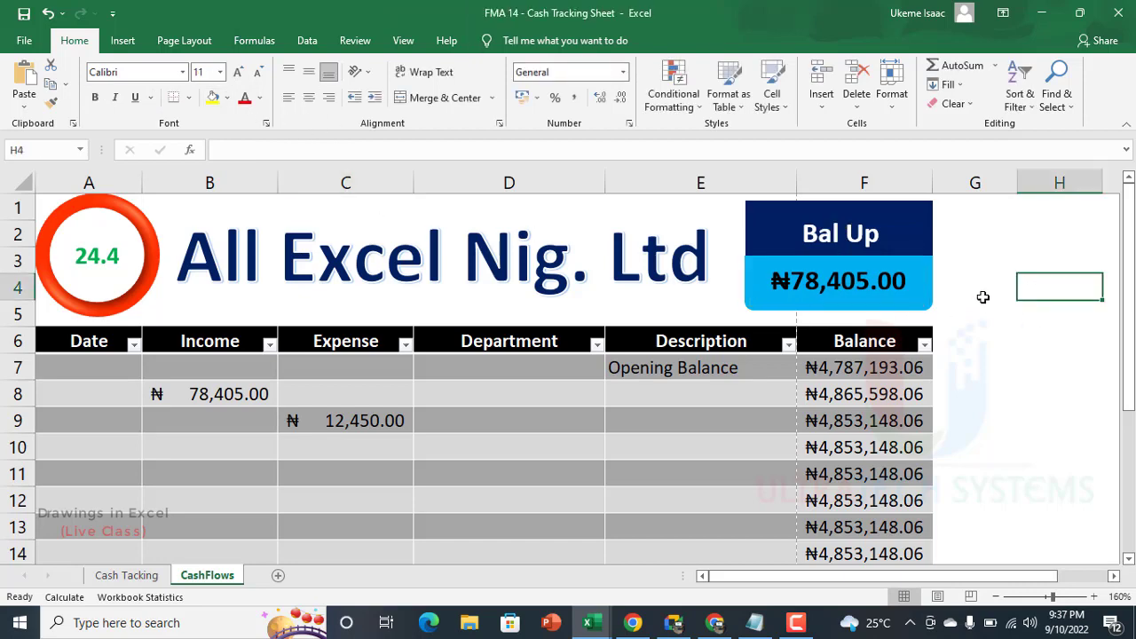
Step: Replace the income amount in cell B8 with 85640235 to test the linked text box
scroll(888, 293, down, 4)
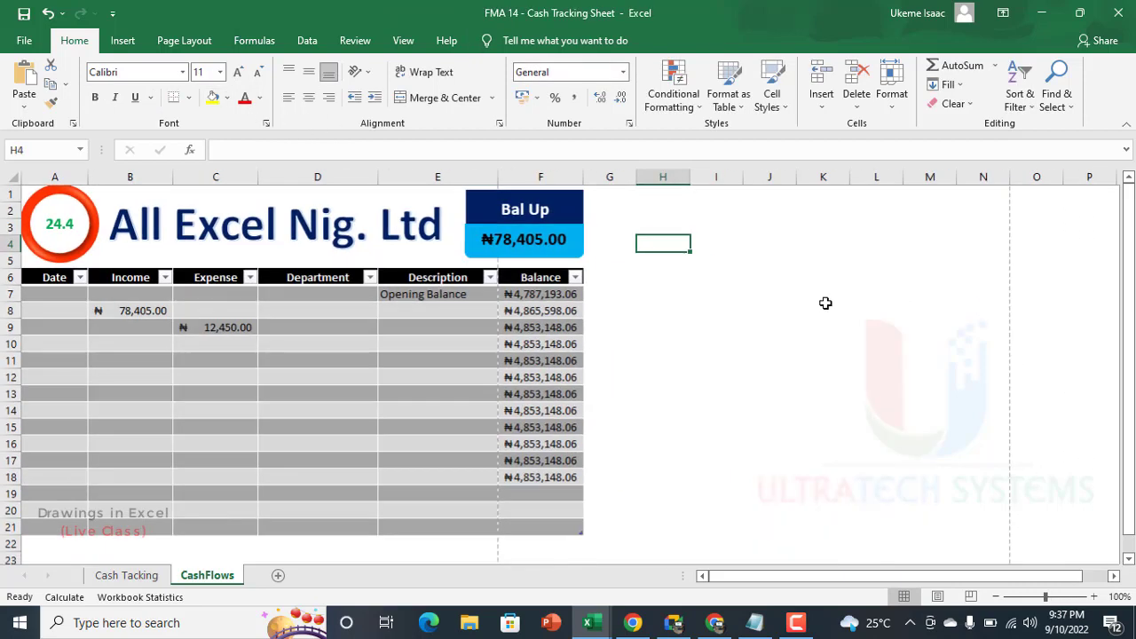
scroll(674, 299, up, 3)
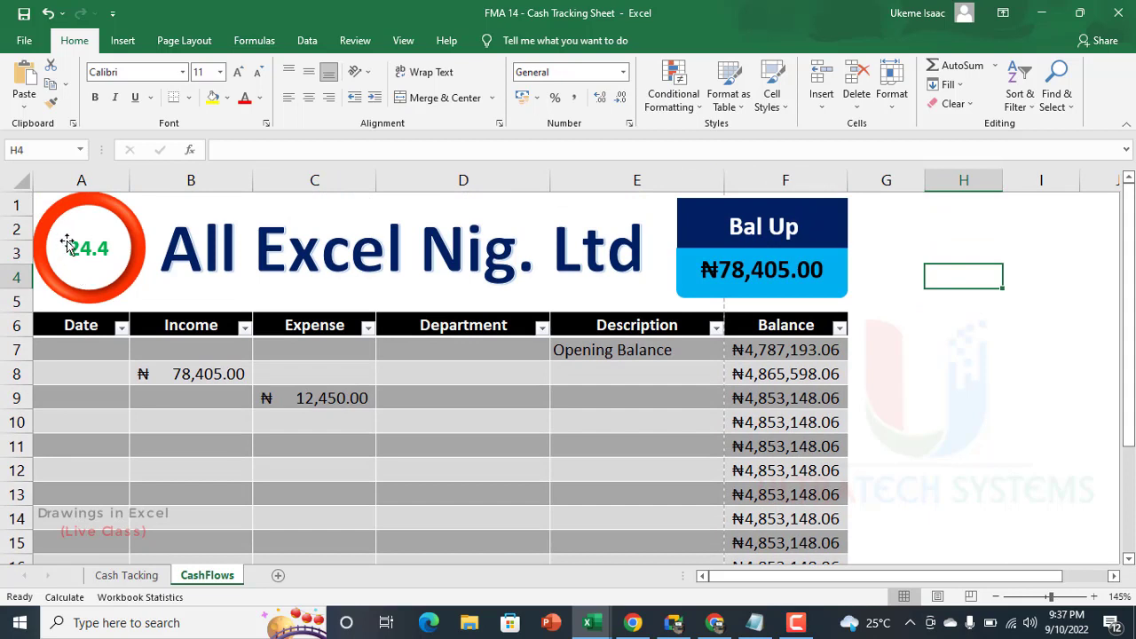
click(195, 376)
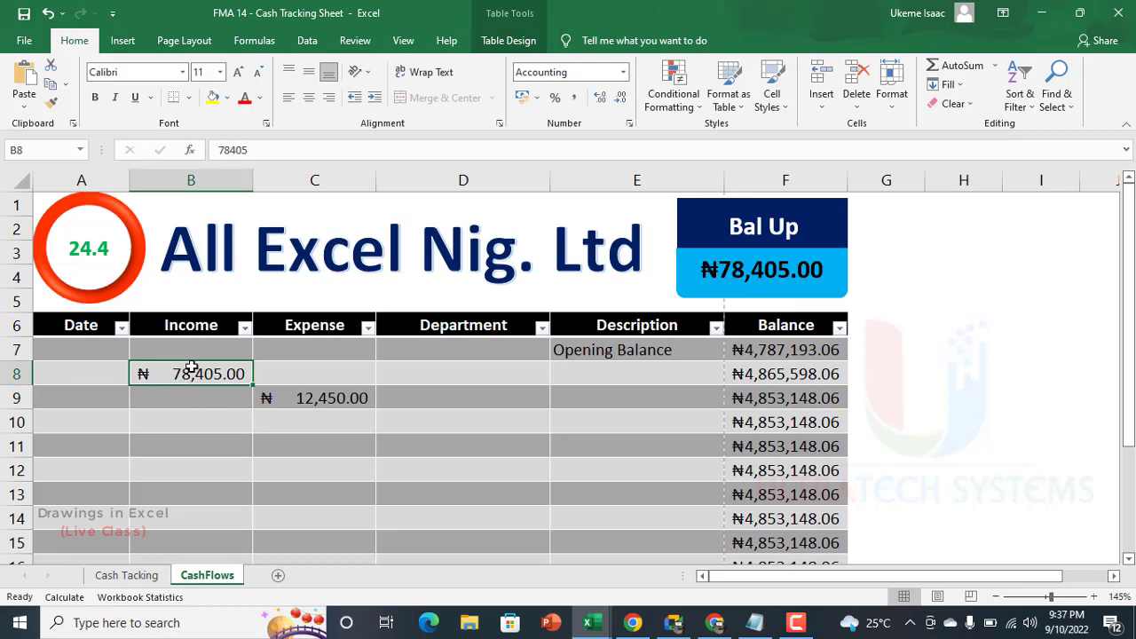
text(8564)
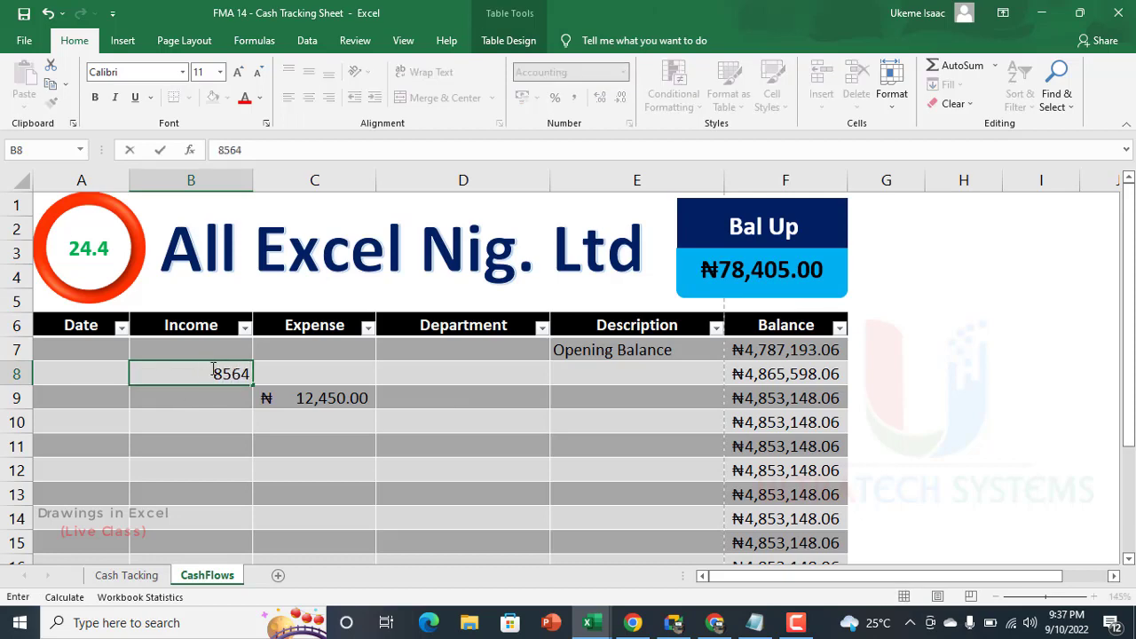
text(0235)
key(Return)
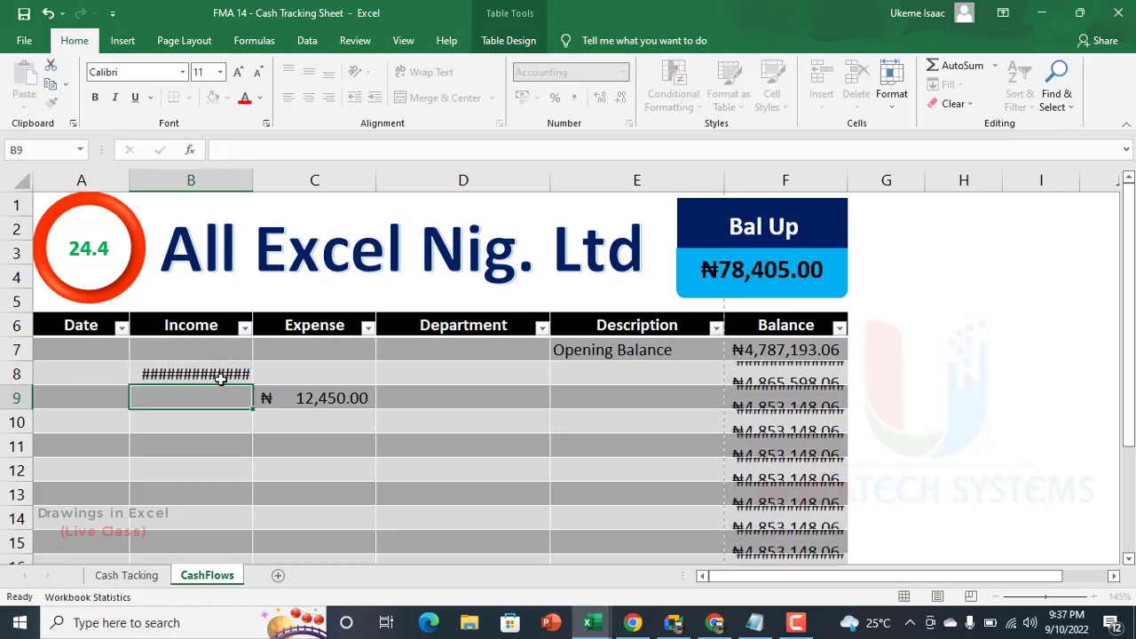
Step: Shorten the income amount in cell B8 to 856235
click(210, 380)
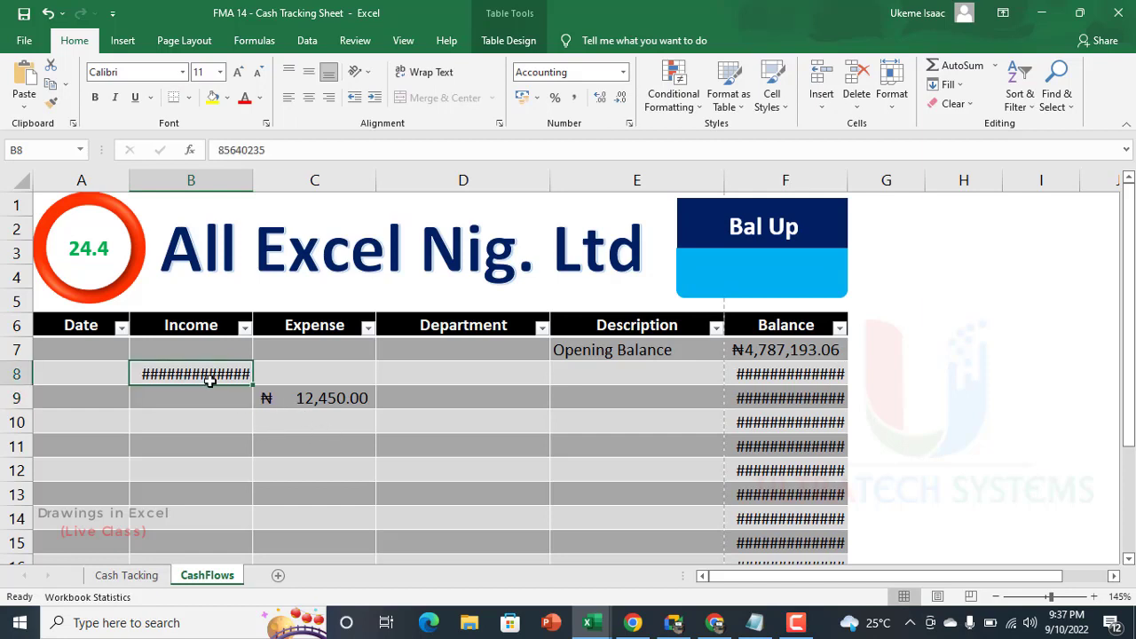
click(248, 150)
key(BackSpace)
key(BackSpace)
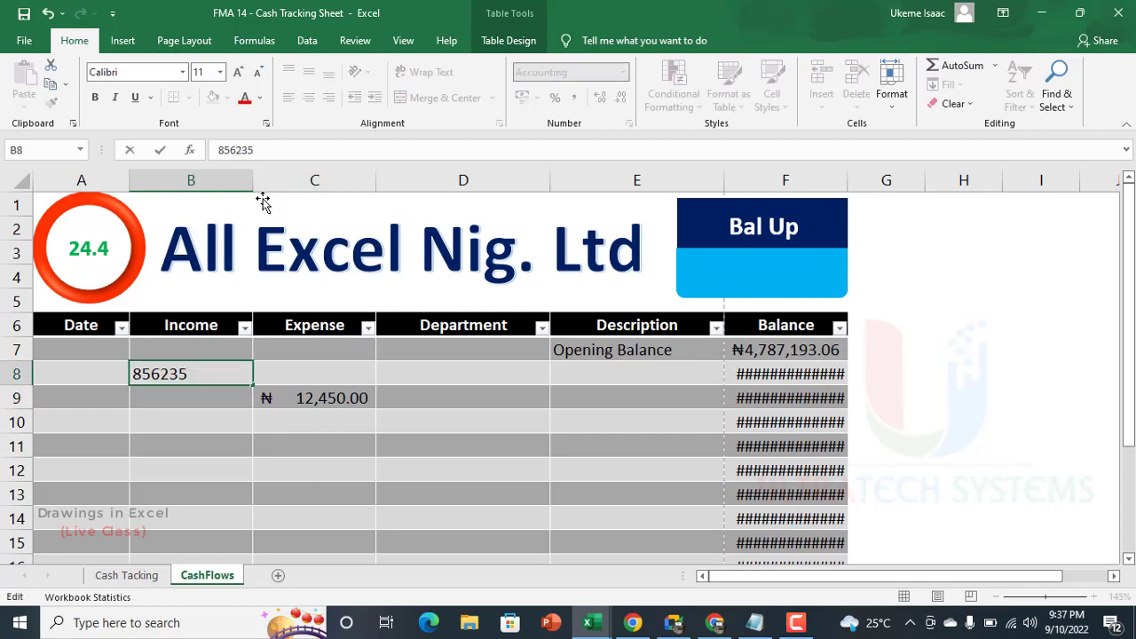
key(Return)
Step: Widen the linked text box across the light blue band so the longer amount fits
click(193, 374)
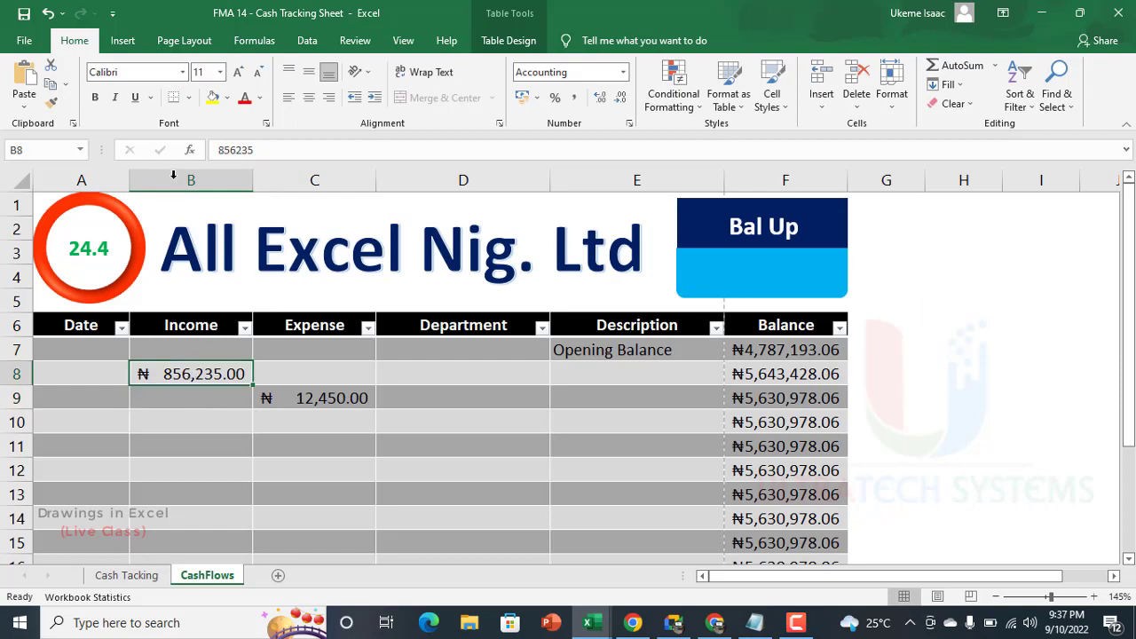
click(234, 148)
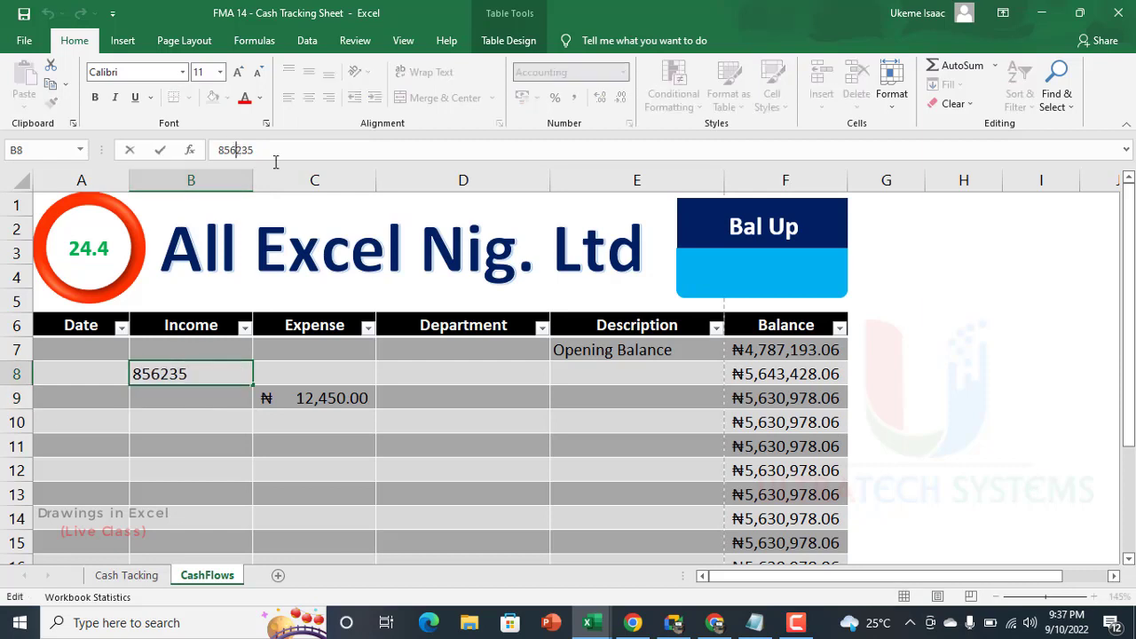
click(740, 259)
drag(835, 270, 810, 291)
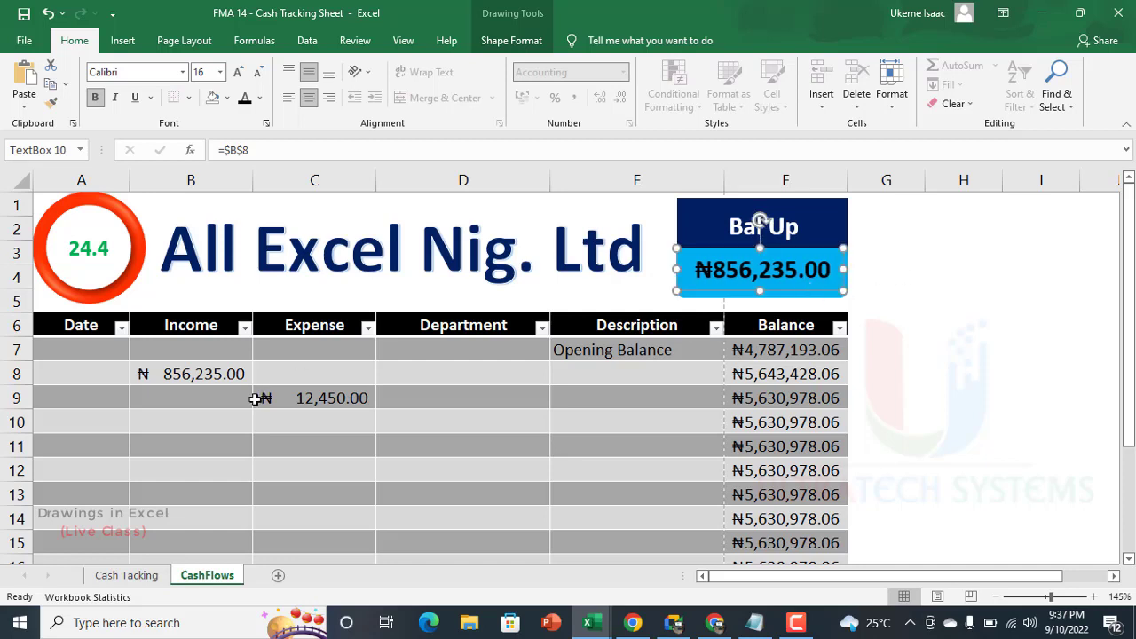
Step: Change the first digit of the income in cell B8 to make it 956235
click(211, 373)
click(228, 157)
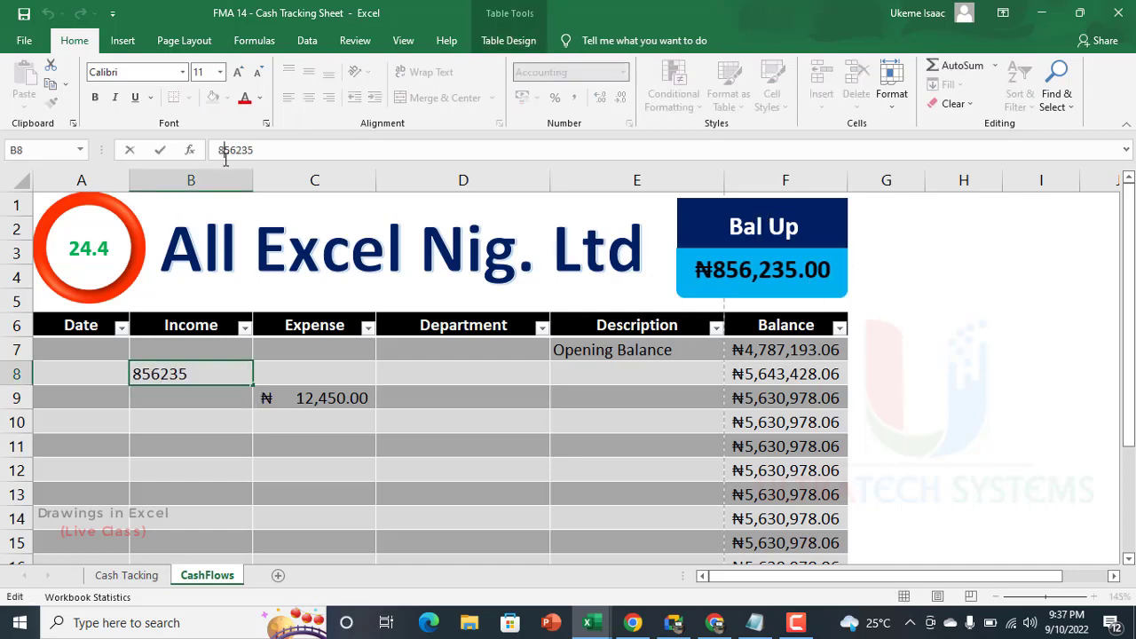
key(BackSpace)
text(9)
key(Return)
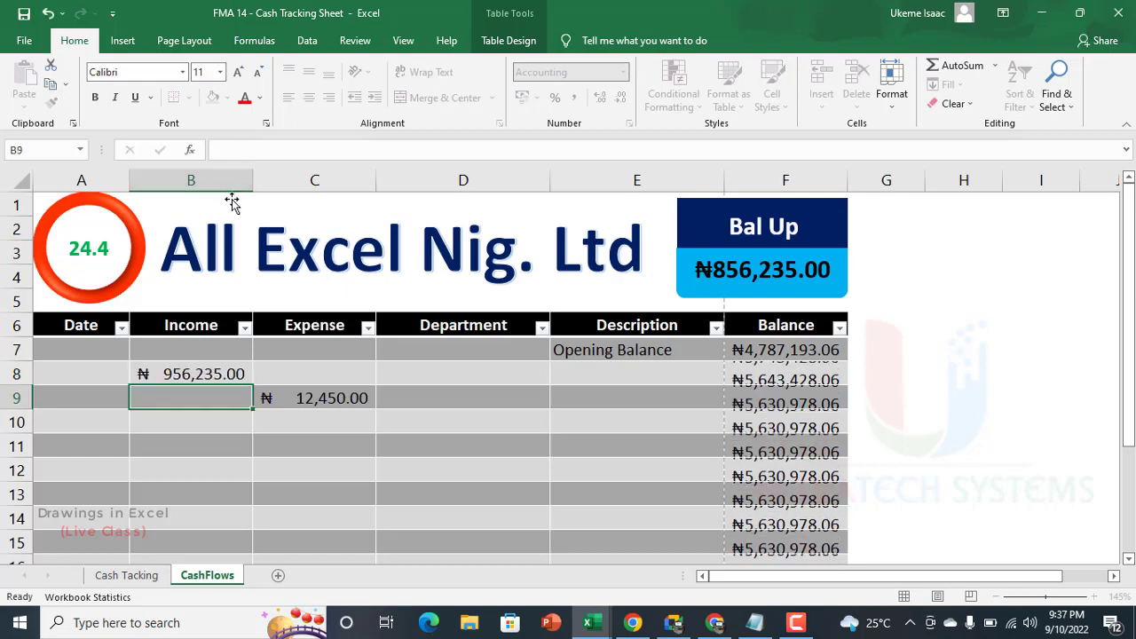
click(925, 300)
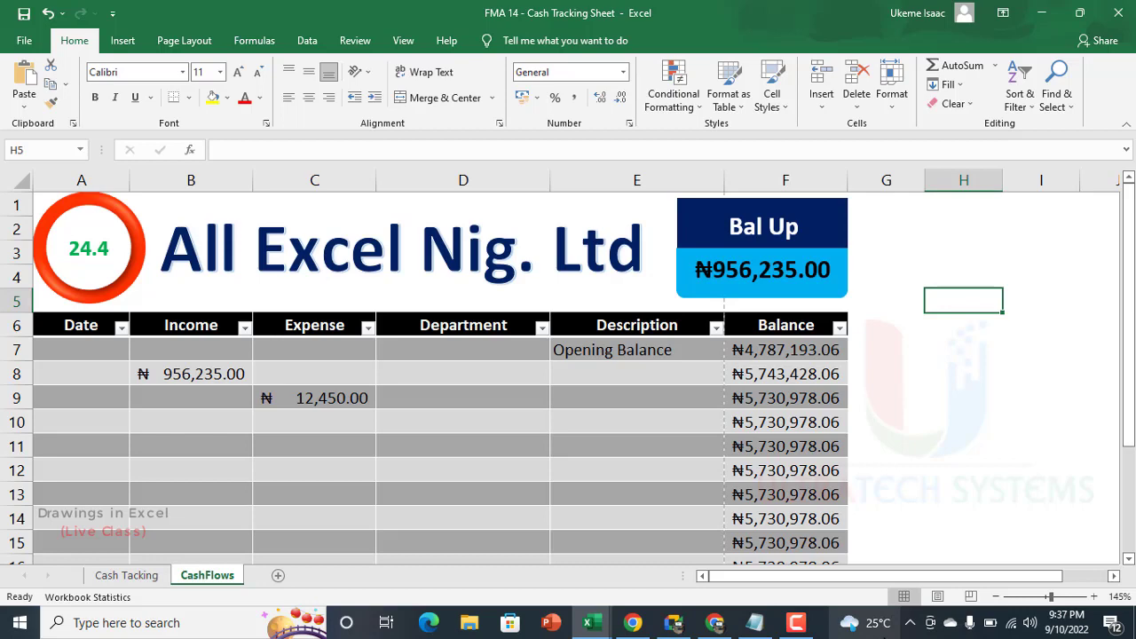
mouse_move(884, 626)
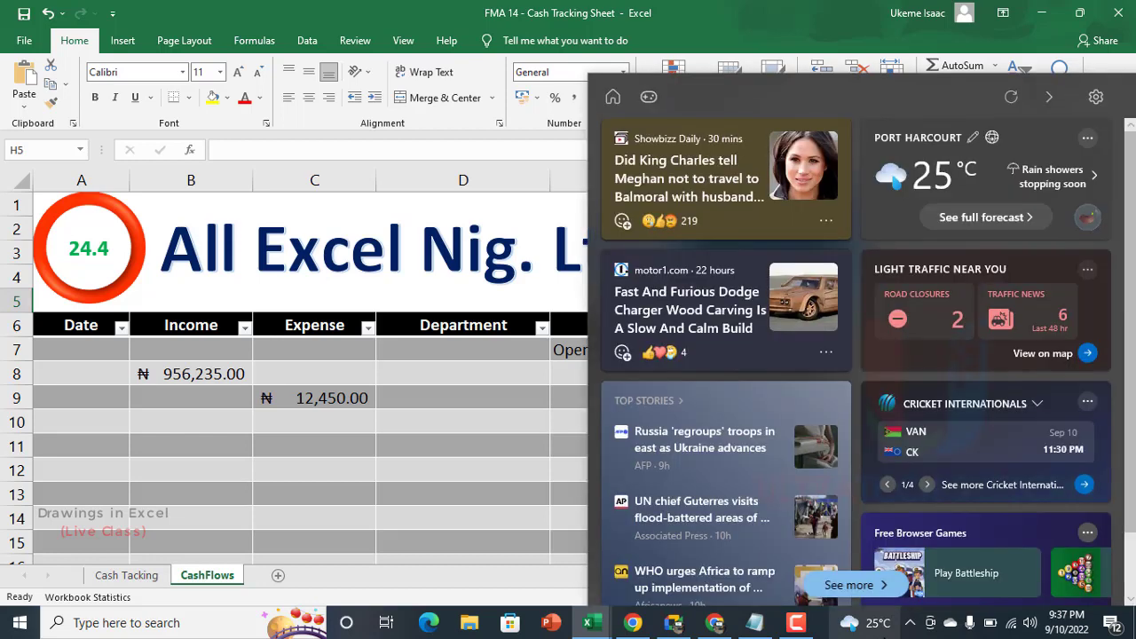
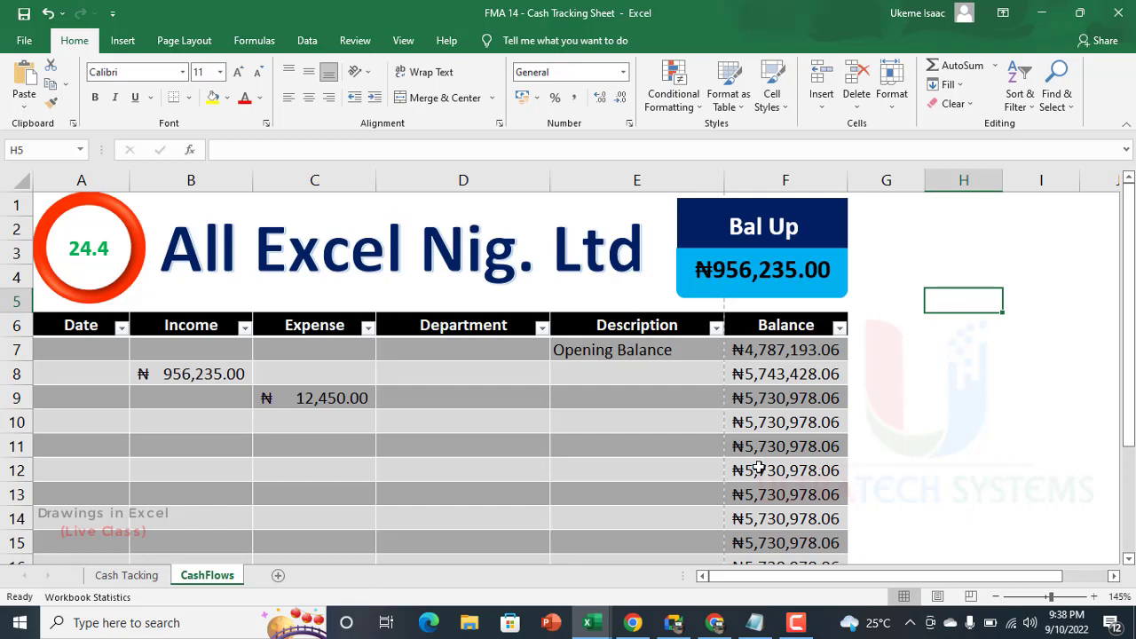
scroll(404, 421, down, 1)
scroll(404, 421, up, 1)
click(152, 579)
click(200, 577)
Step: Switch to the Book1 workbook and open Sheet3 with the team column chart
key(alt+Tab)
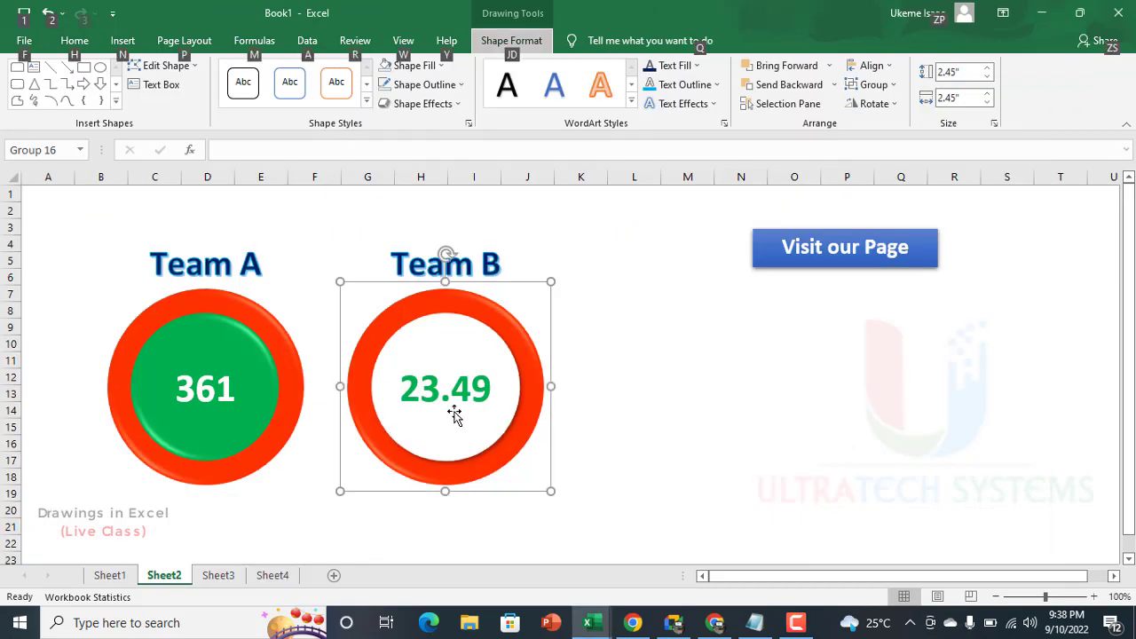
click(229, 579)
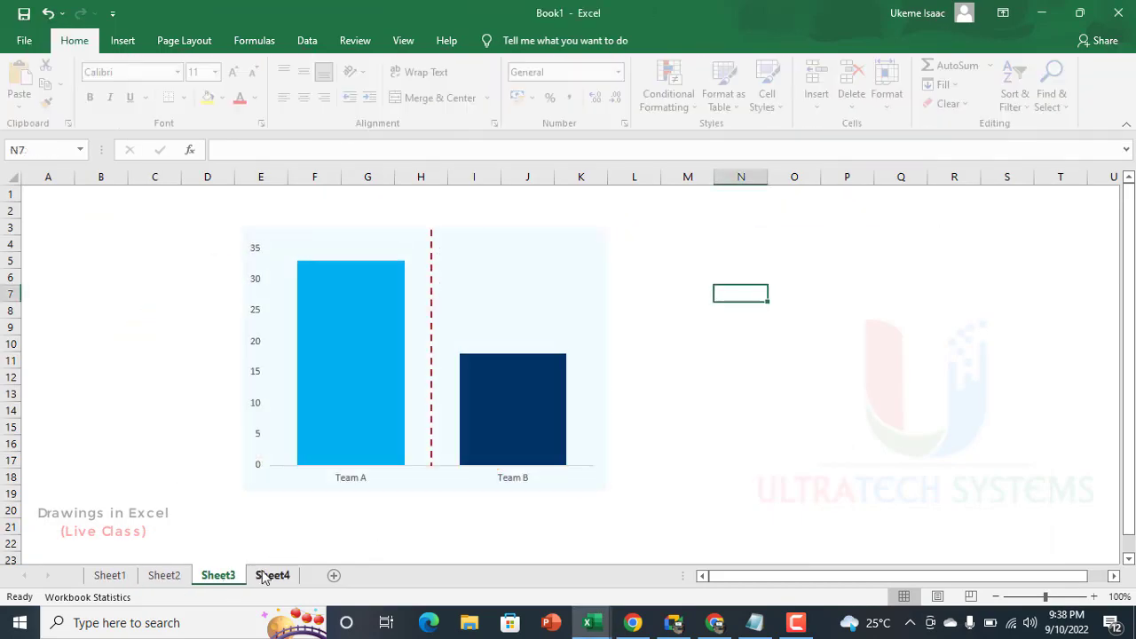
click(286, 576)
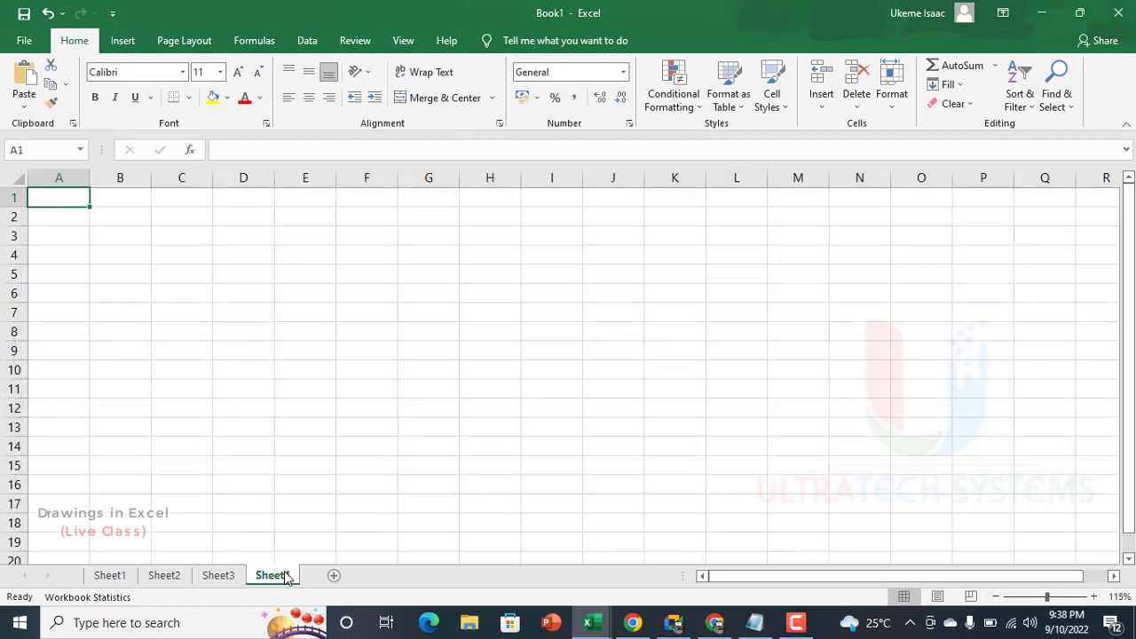
click(218, 578)
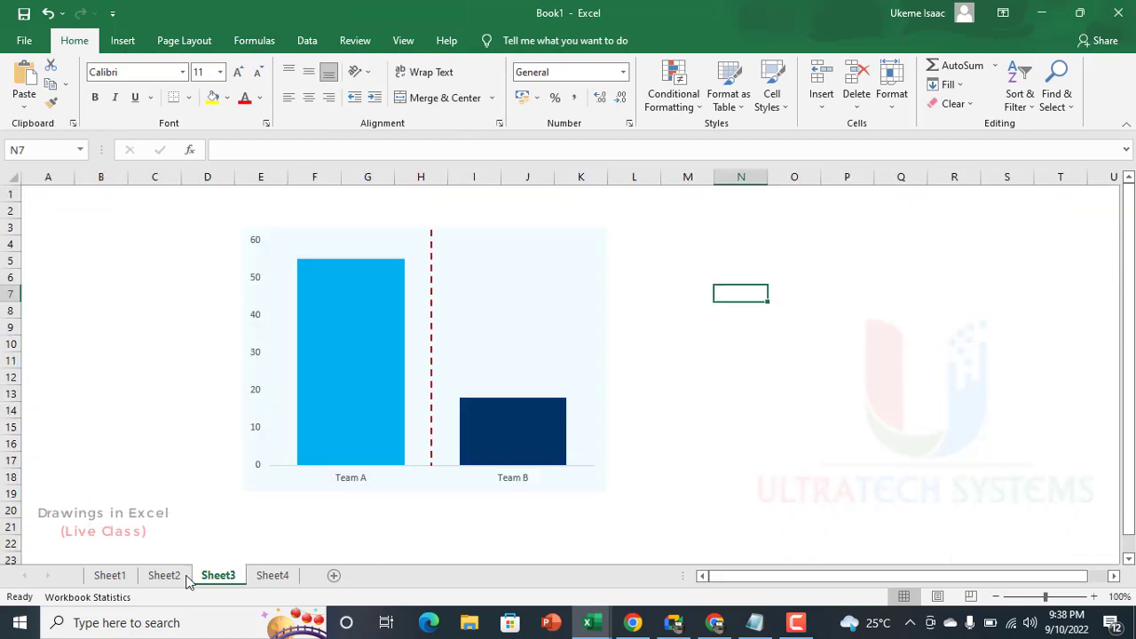
click(862, 306)
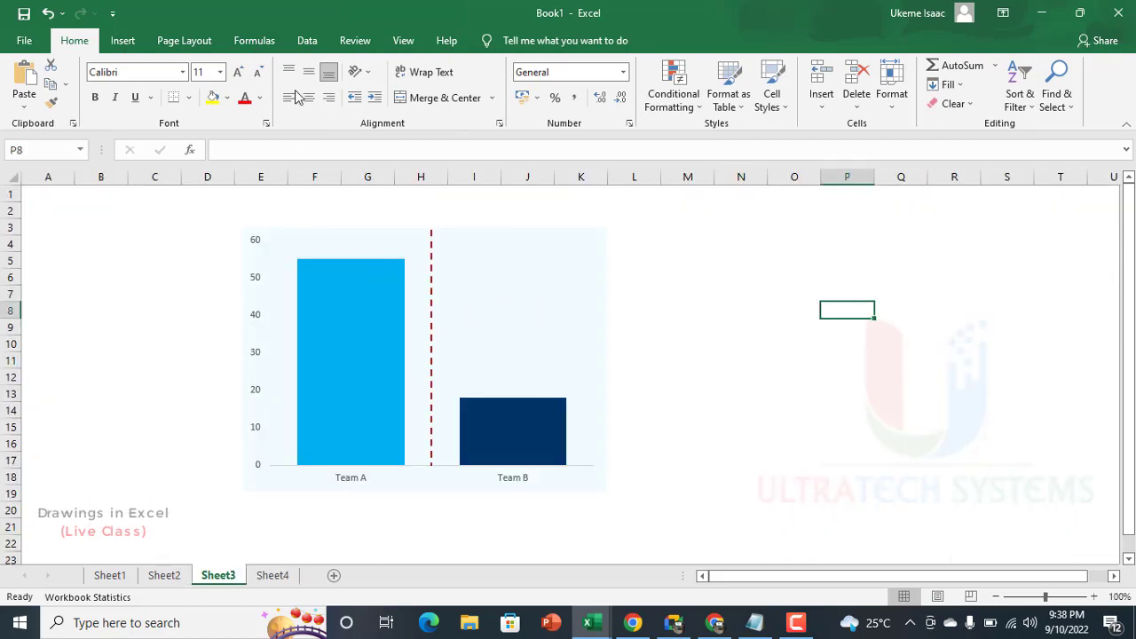
click(123, 41)
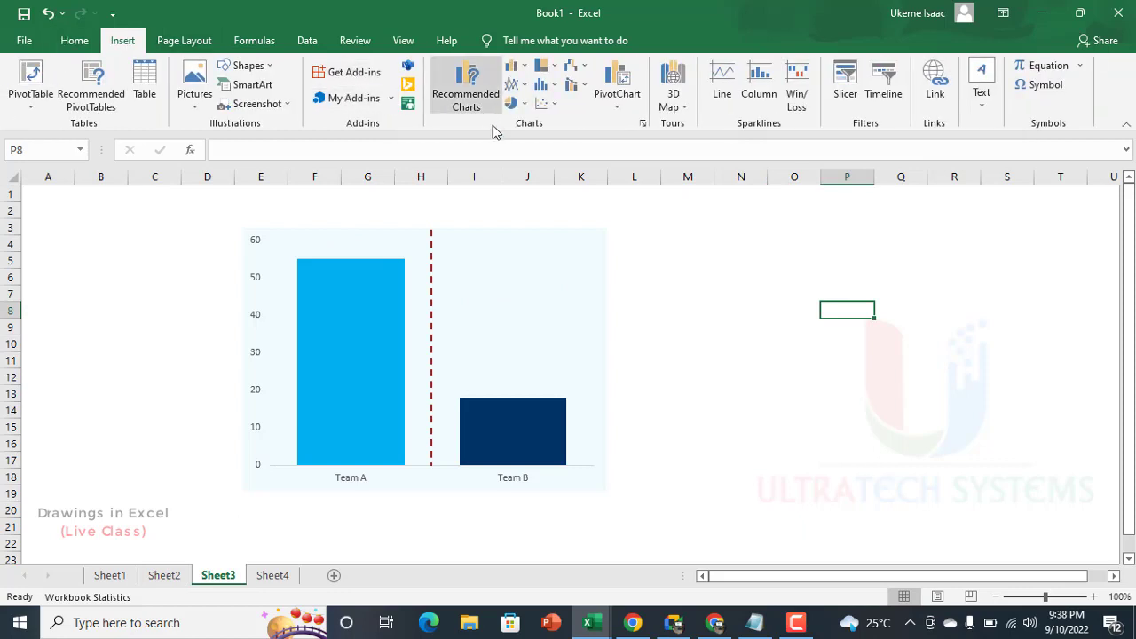
click(515, 103)
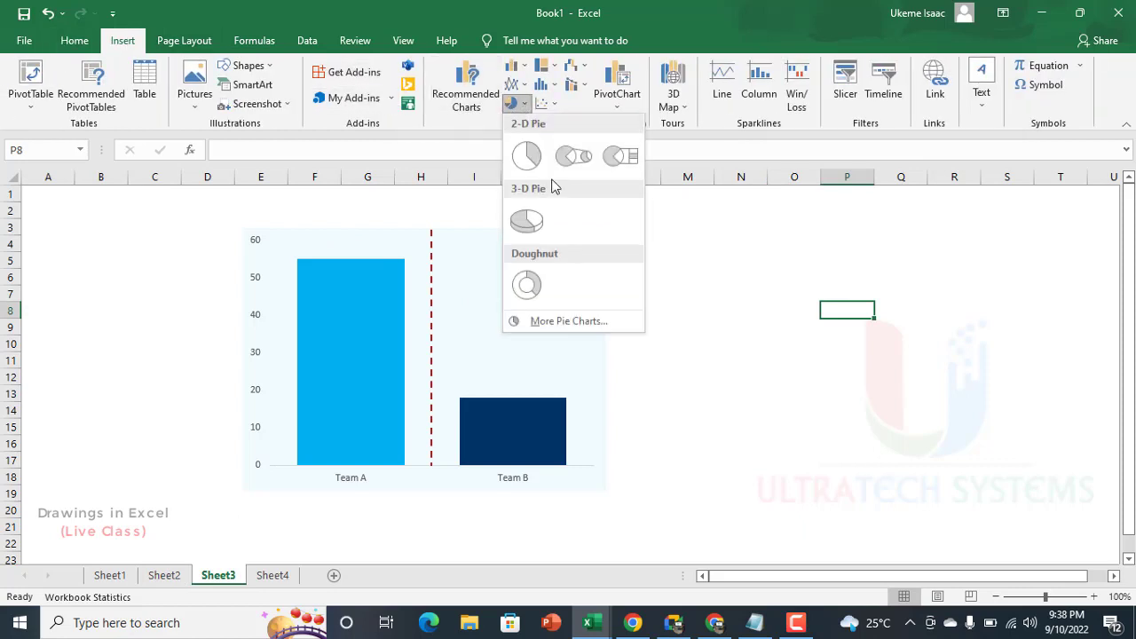
click(527, 156)
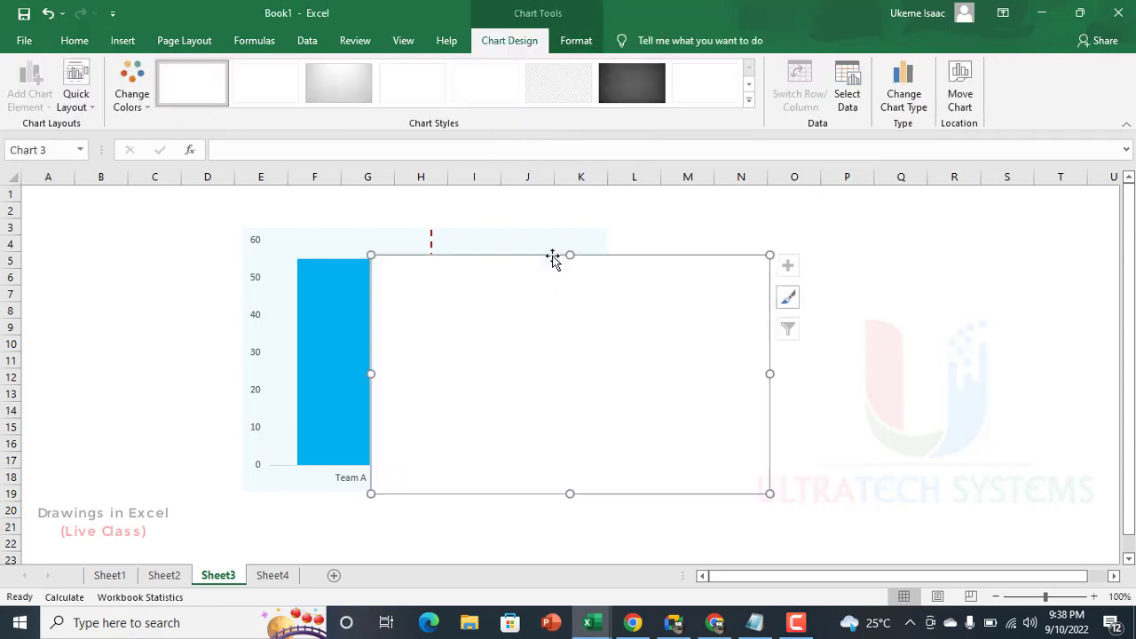
drag(613, 284, 942, 225)
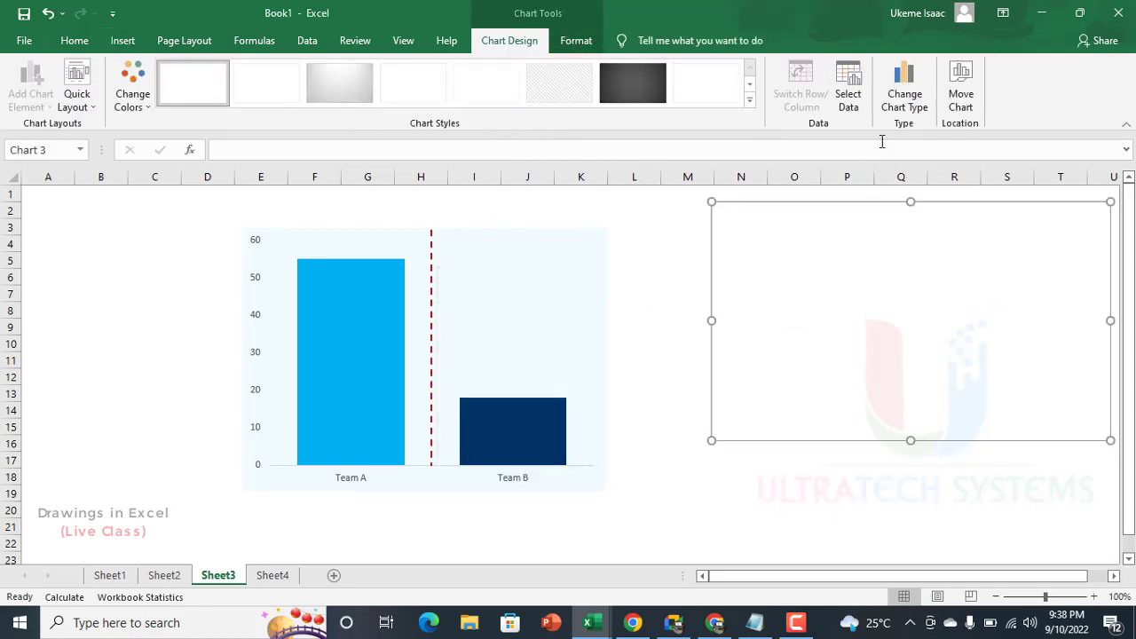
click(848, 93)
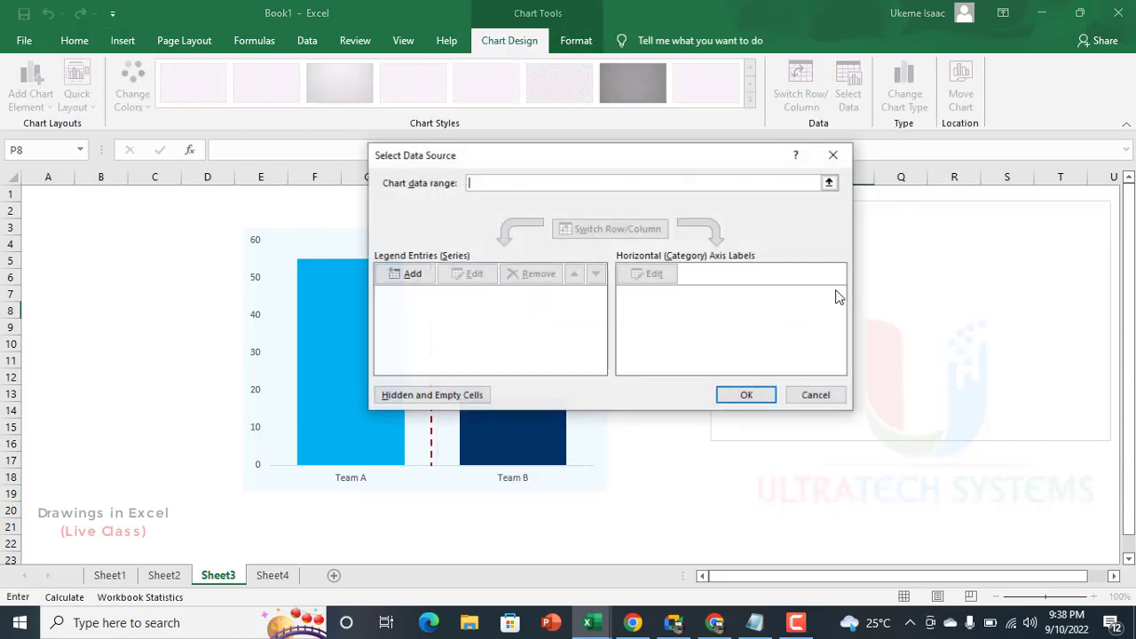
click(404, 274)
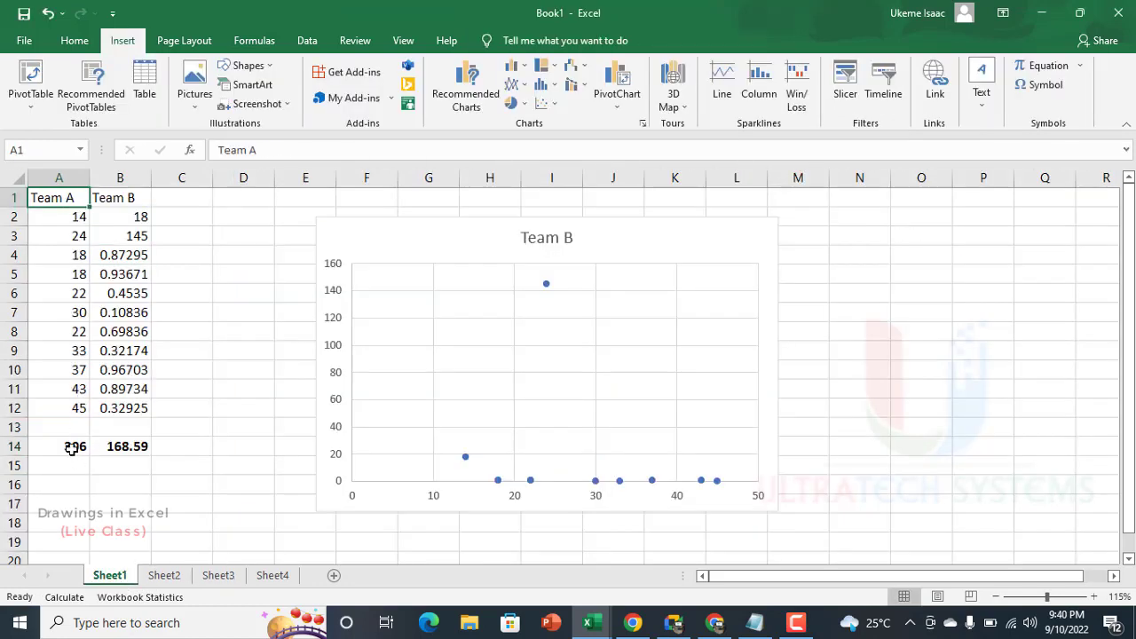
Step: On Sheet1, insert a 2-D pie chart from the Team A and Team B headers and their totals in row 14
ctrl+click(71, 448)
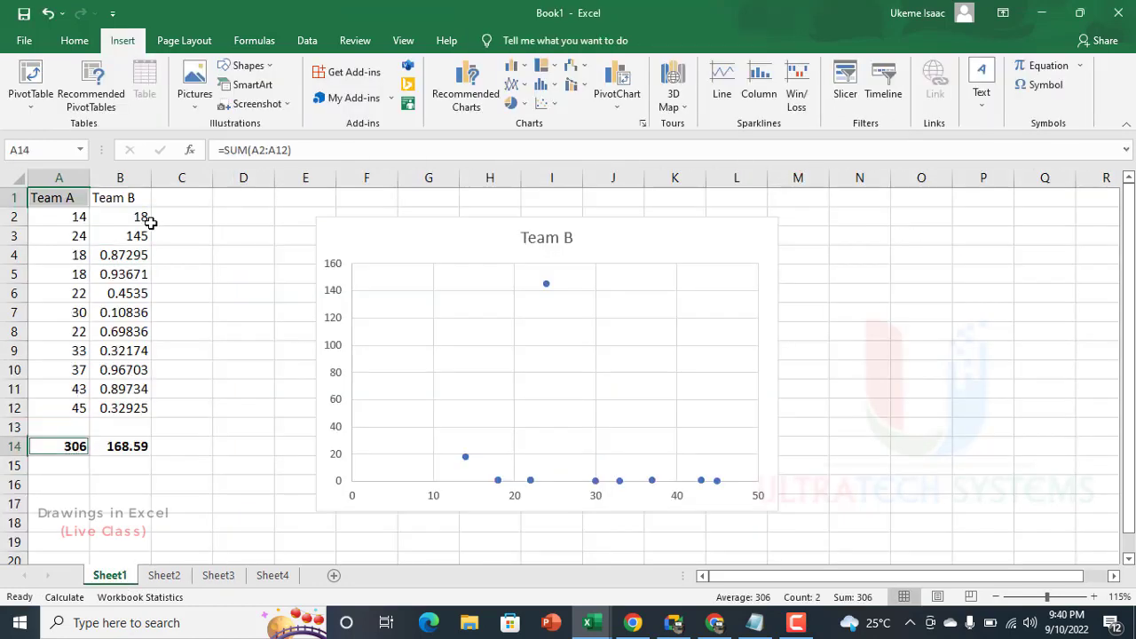
ctrl+click(140, 197)
ctrl+click(140, 446)
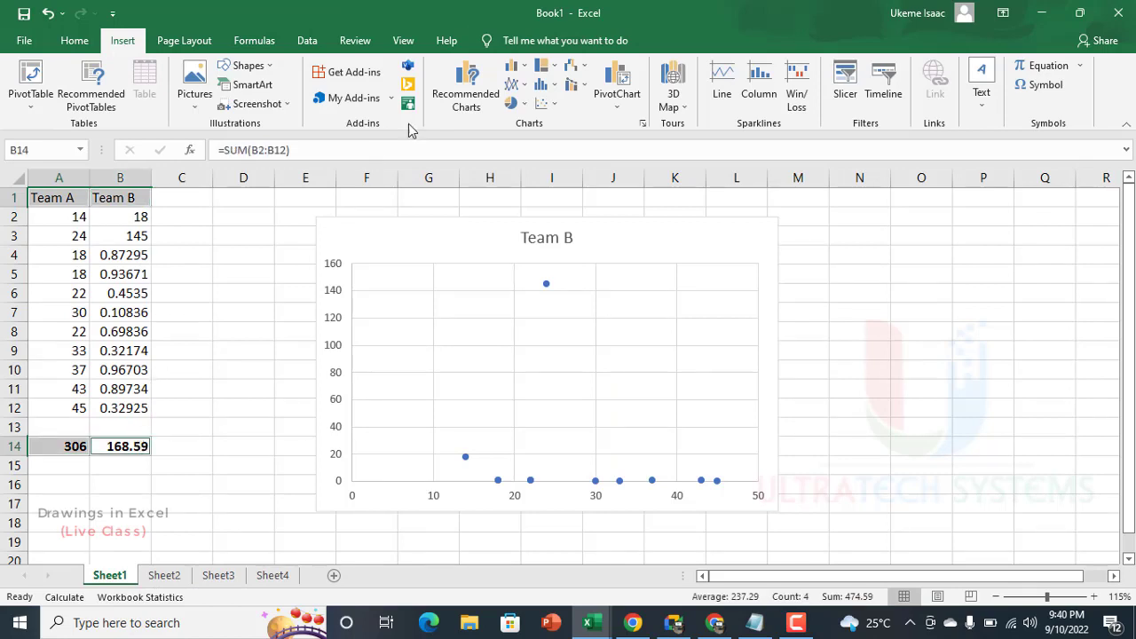
click(511, 103)
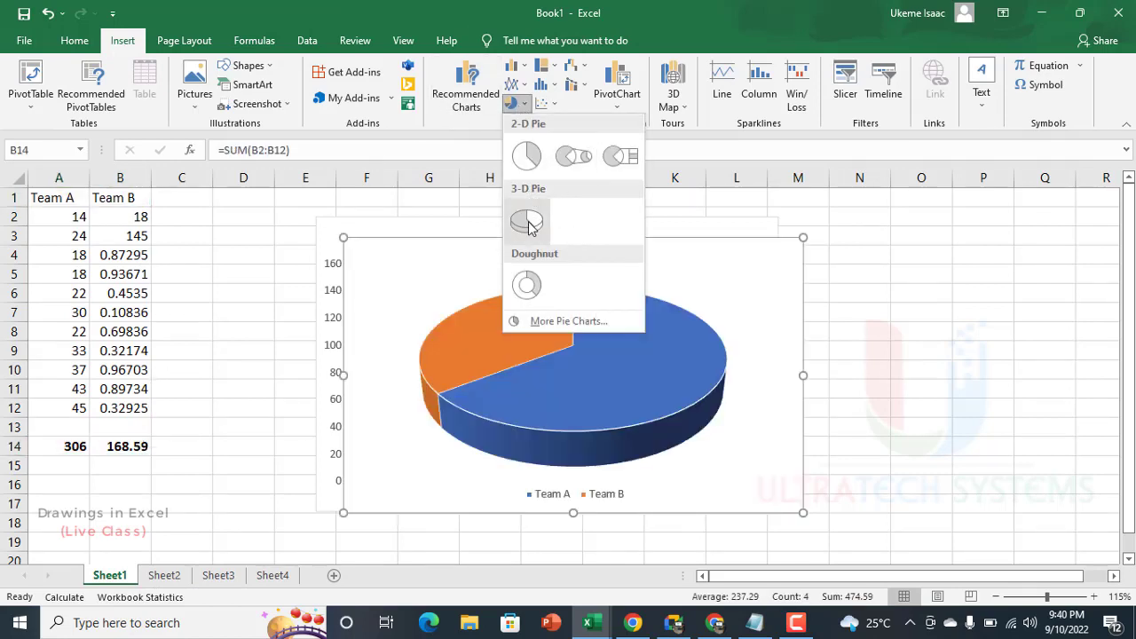
click(527, 156)
drag(636, 254, 1050, 233)
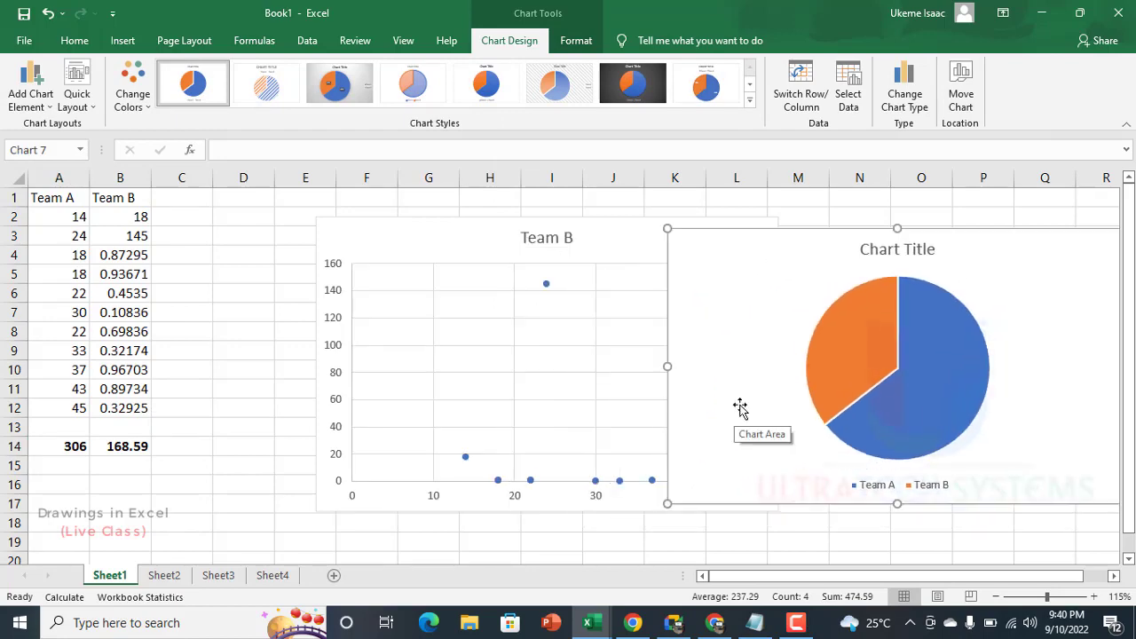
Step: Move the new pie chart from Sheet1 to Sheet3
key(Delete)
click(219, 575)
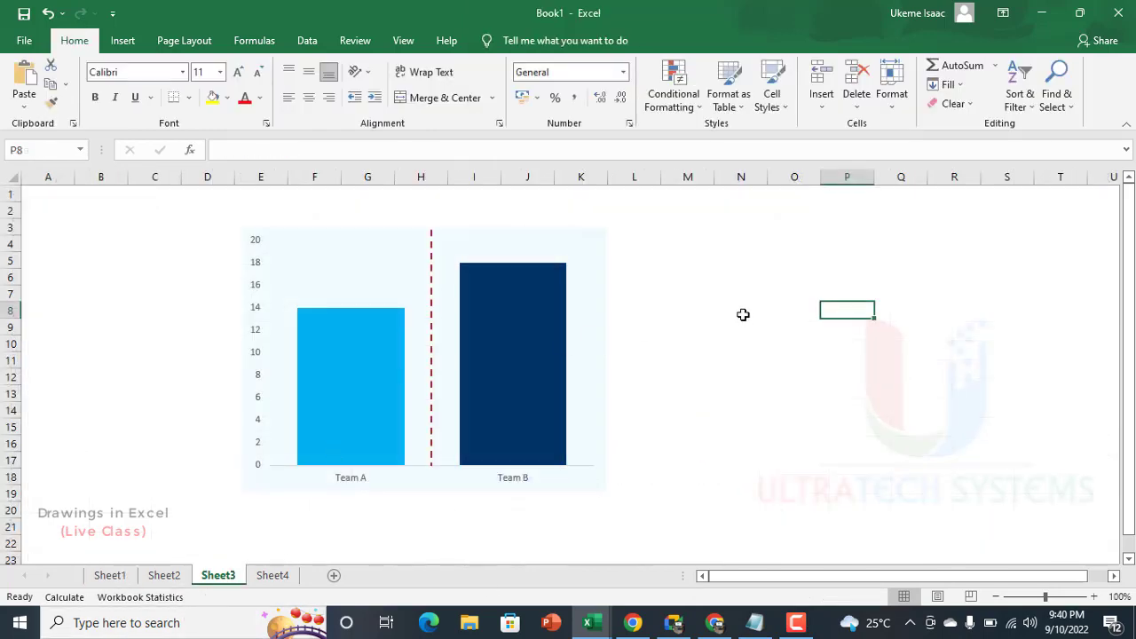
key(ctrl+v)
Step: Narrow the pie chart to about 4.1" wide and place it beside the column chart
drag(857, 307, 646, 270)
drag(622, 376, 695, 375)
drag(662, 257, 622, 218)
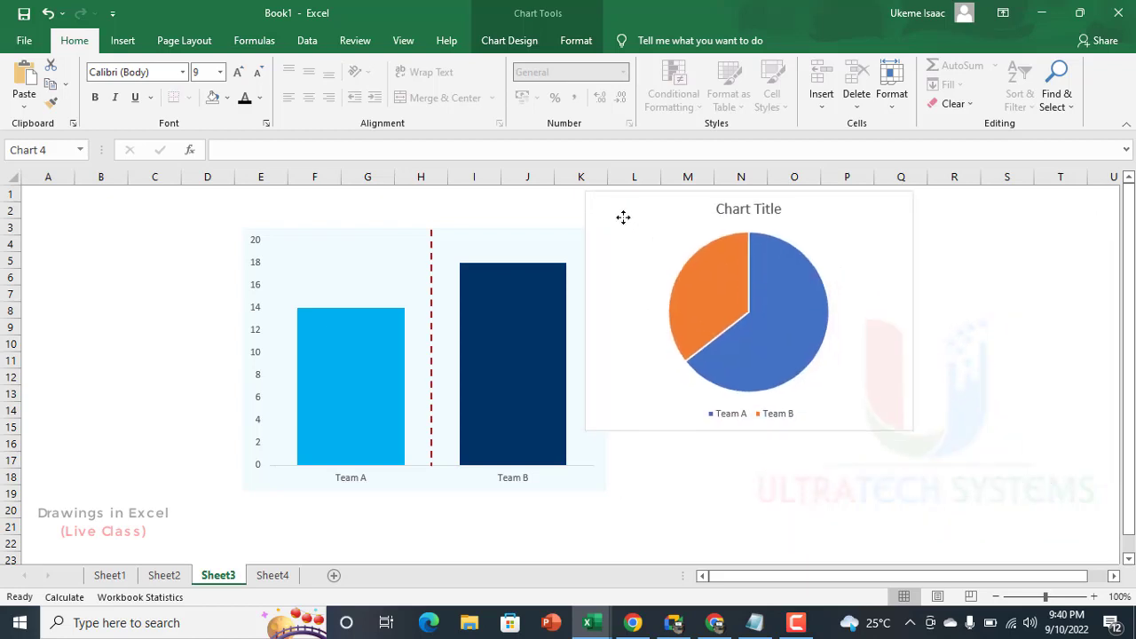
drag(629, 263, 664, 271)
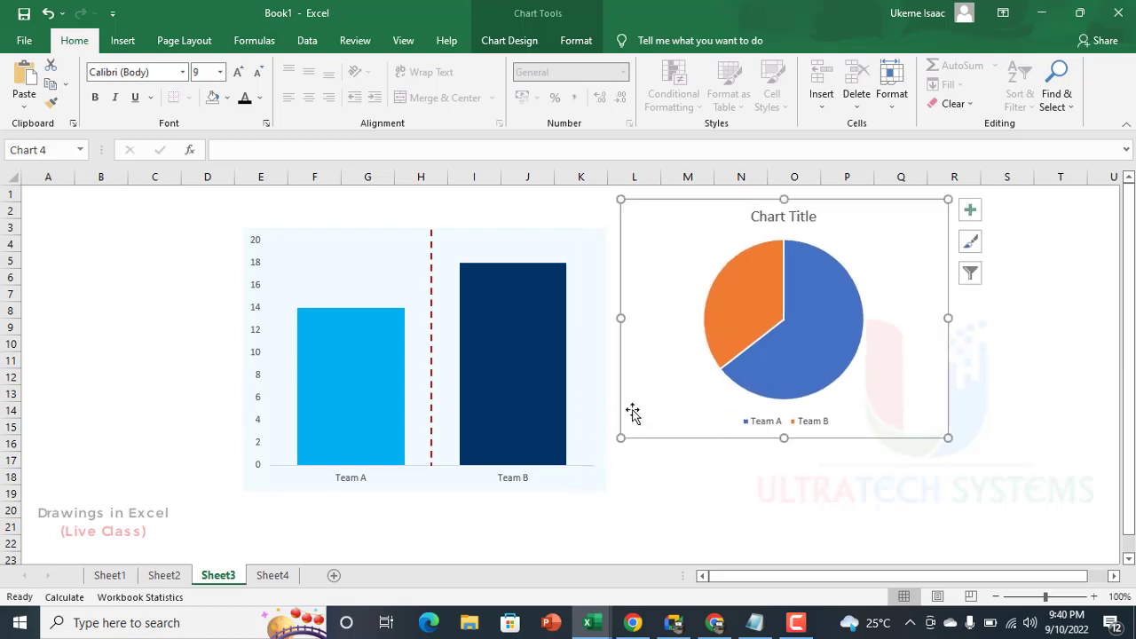
Step: Align the pie chart and the column chart along their bottom edges
ctrl+click(321, 280)
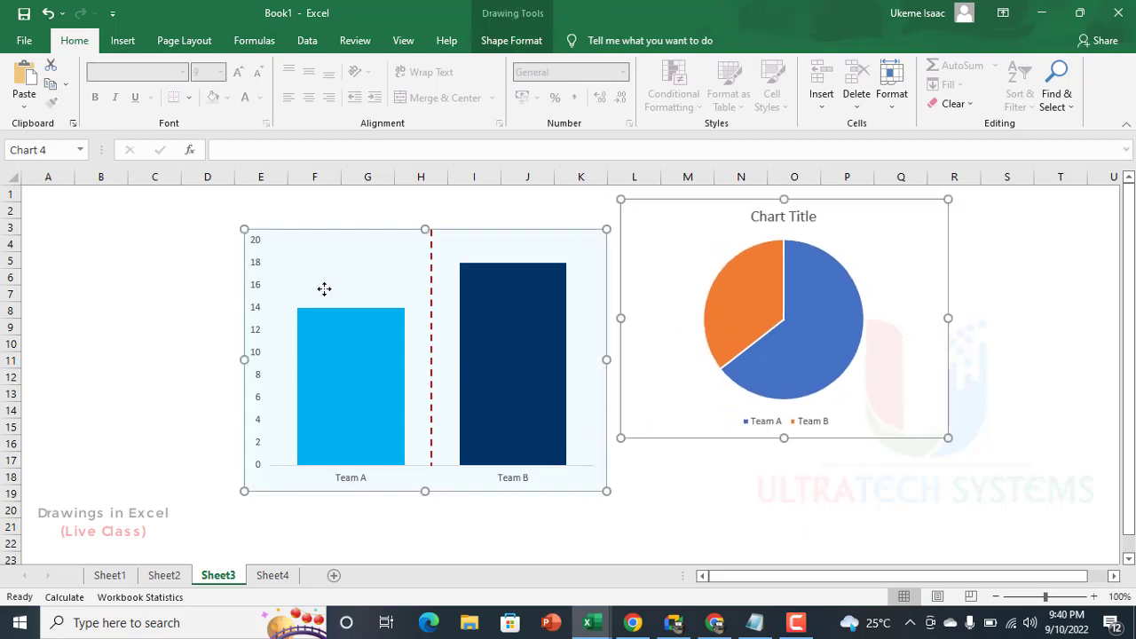
click(513, 41)
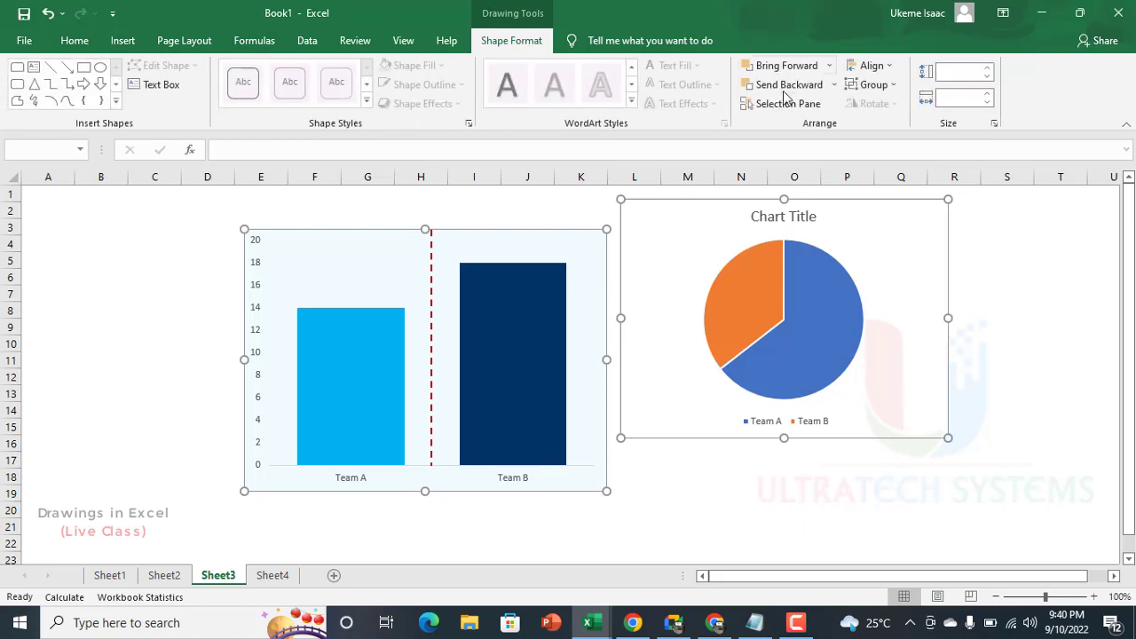
click(870, 67)
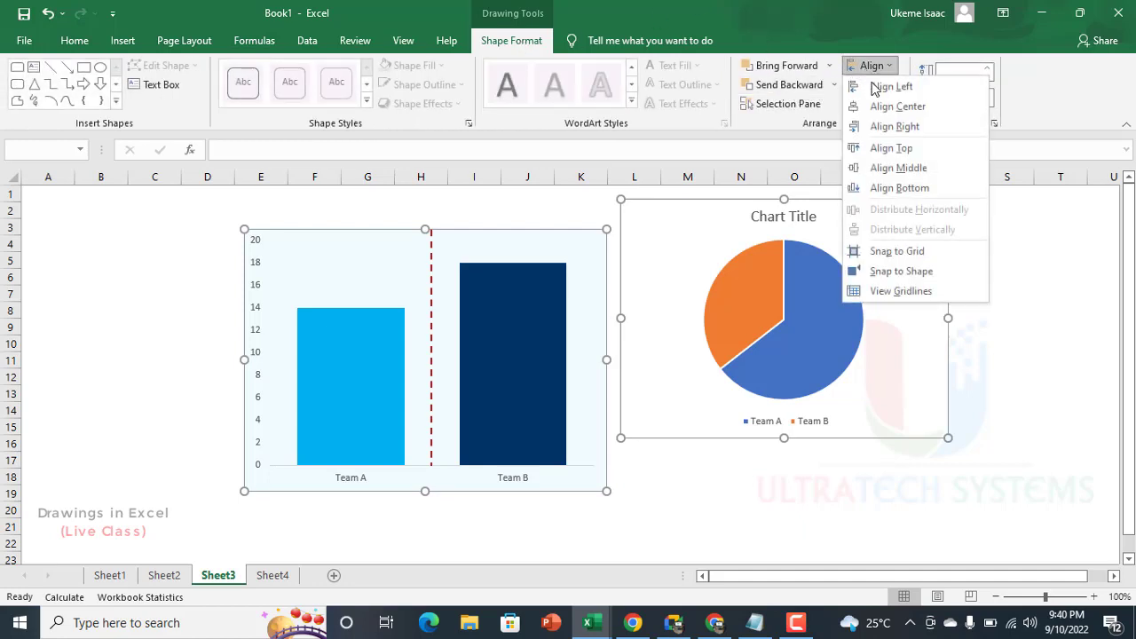
click(903, 188)
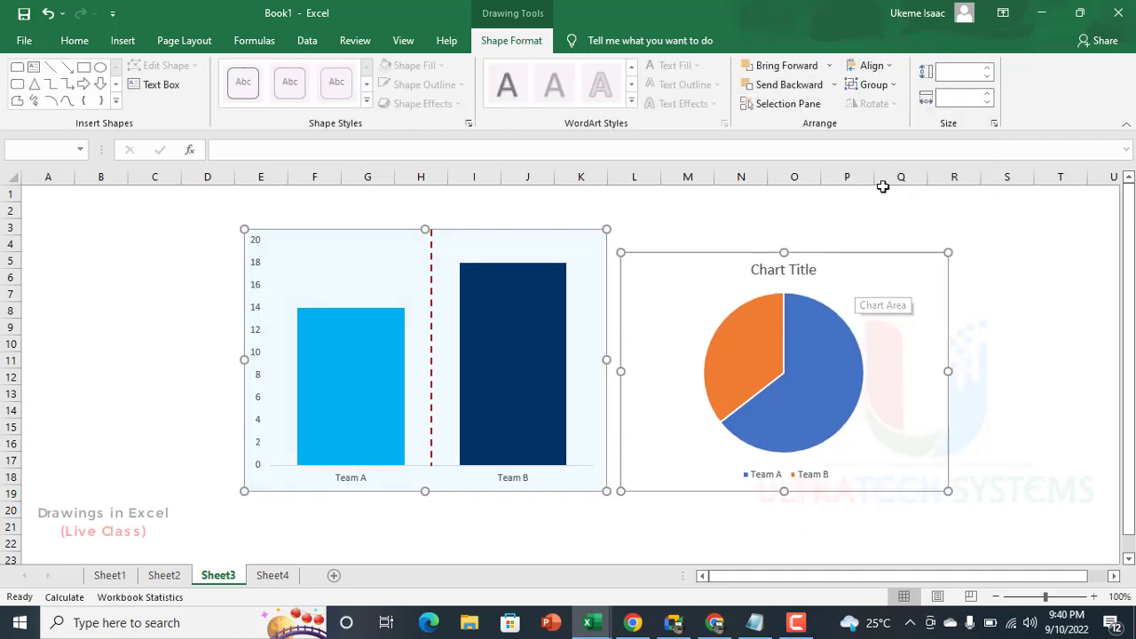
Step: Align the two charts along their top edges, trying left and right alignment as well
click(882, 71)
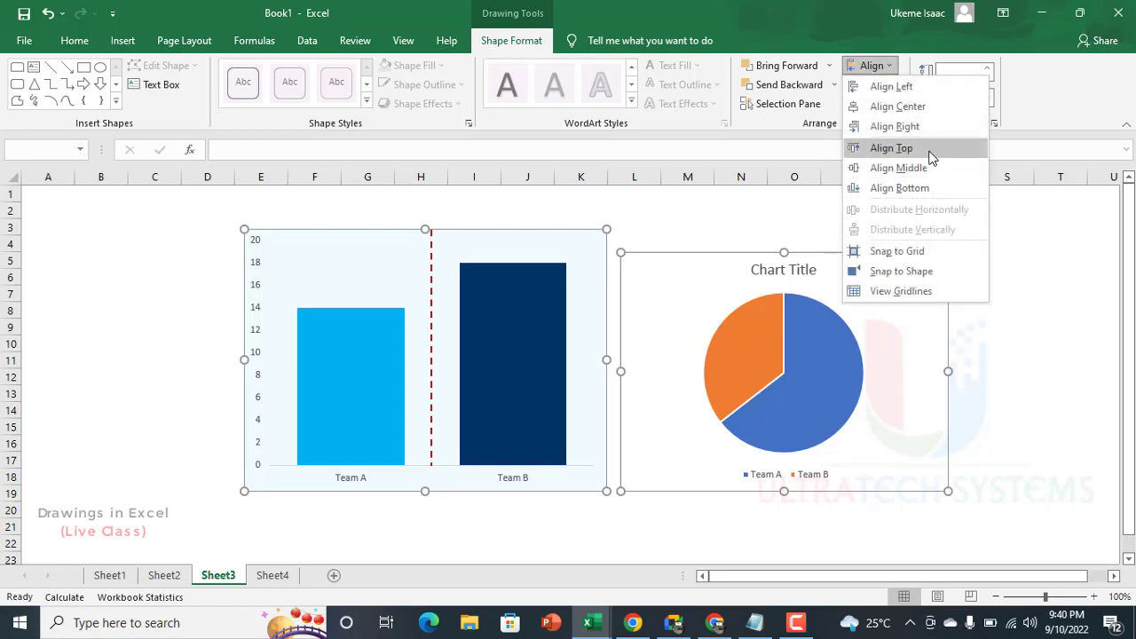
click(932, 149)
click(870, 68)
click(887, 83)
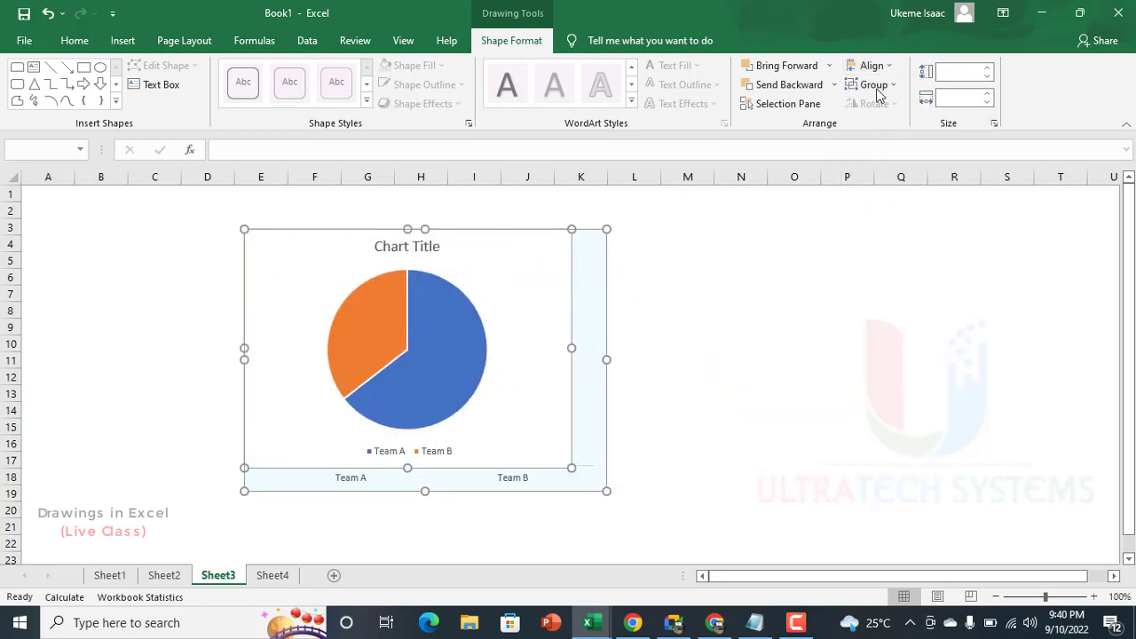
click(887, 68)
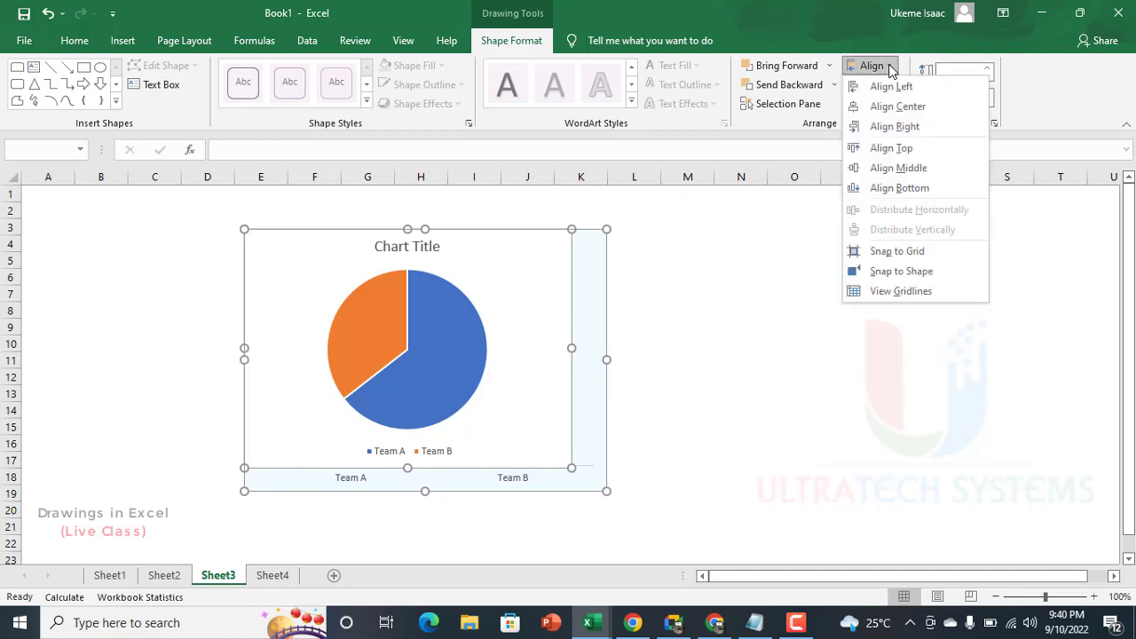
click(905, 124)
click(737, 344)
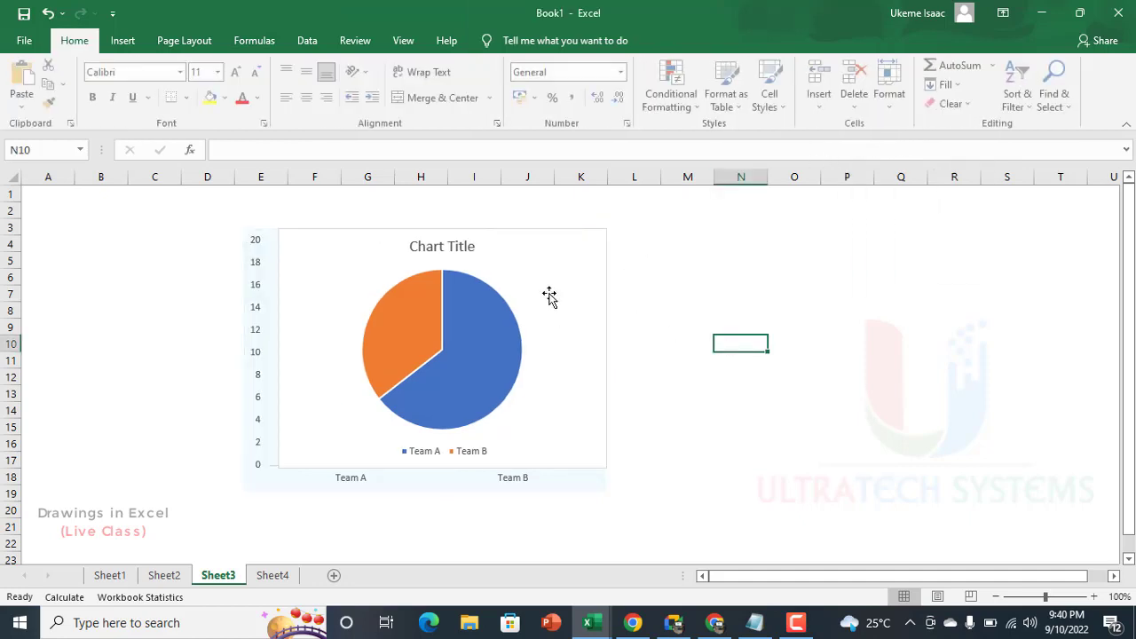
Step: Move the pie chart off the column chart and position it close beside it
drag(551, 296, 865, 297)
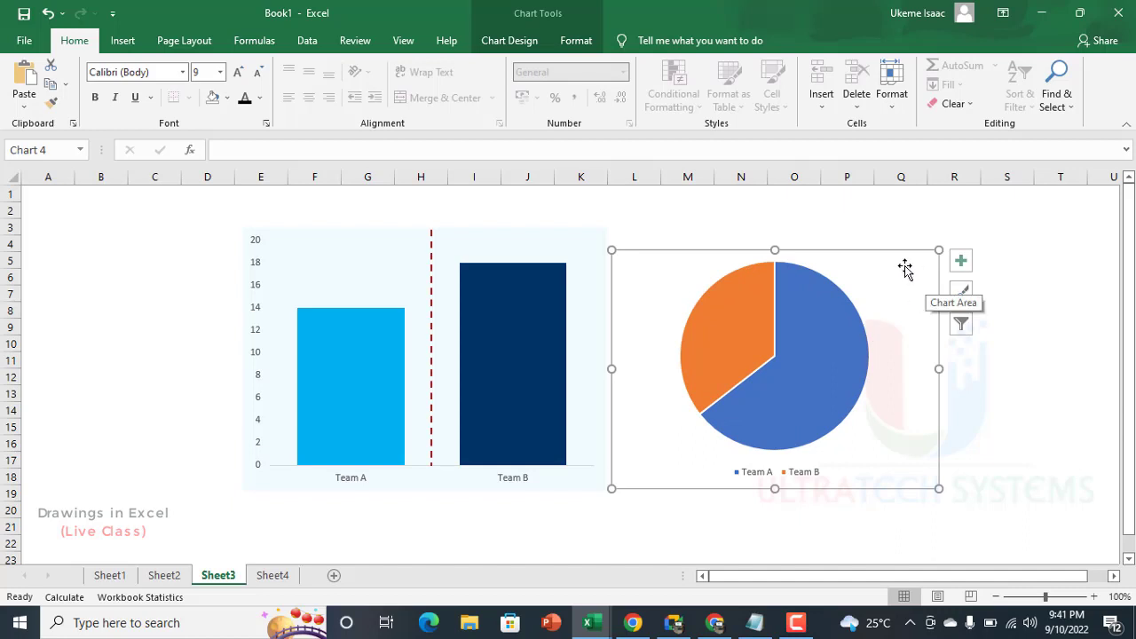
drag(905, 269, 909, 264)
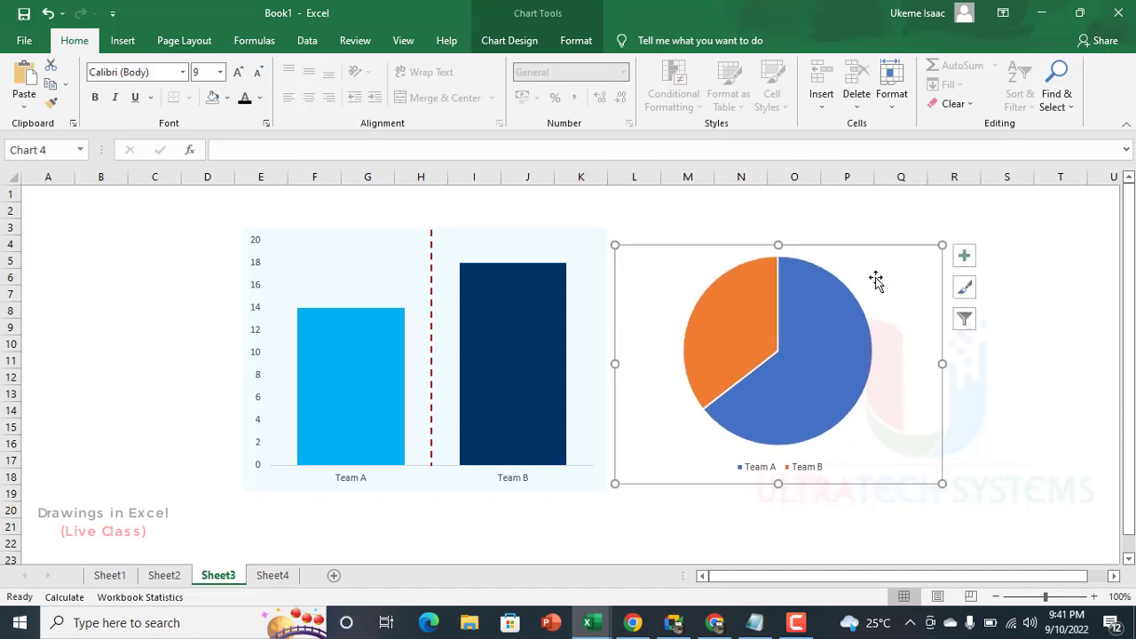
Step: Pull the Team A slice slightly out of the pie, keeping the Team B slice at the pie's centre
click(737, 325)
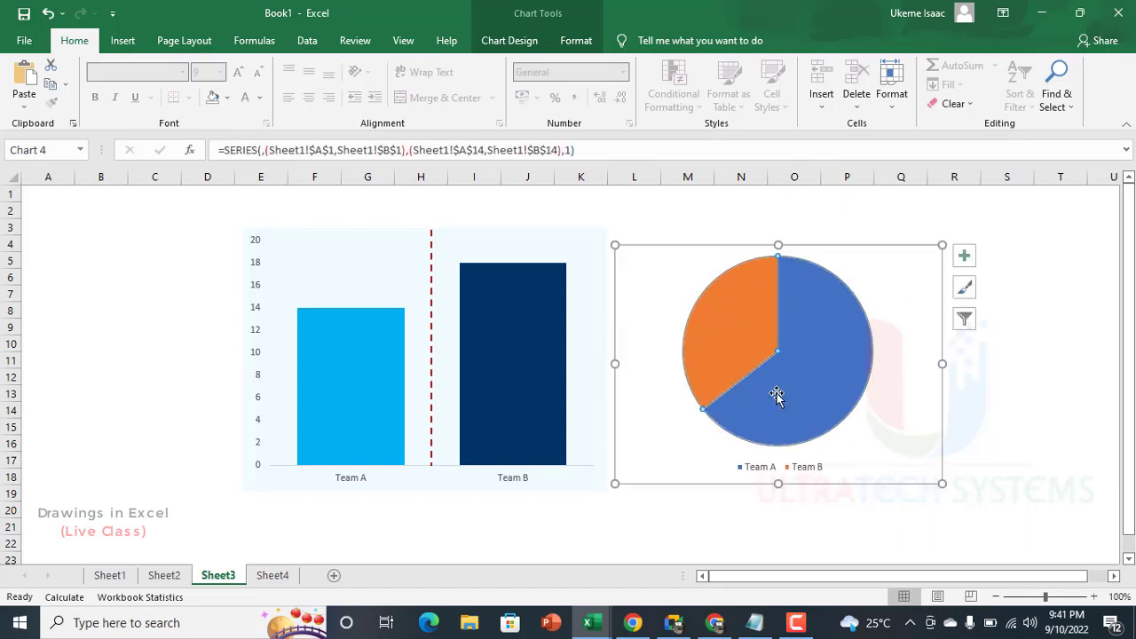
click(1058, 409)
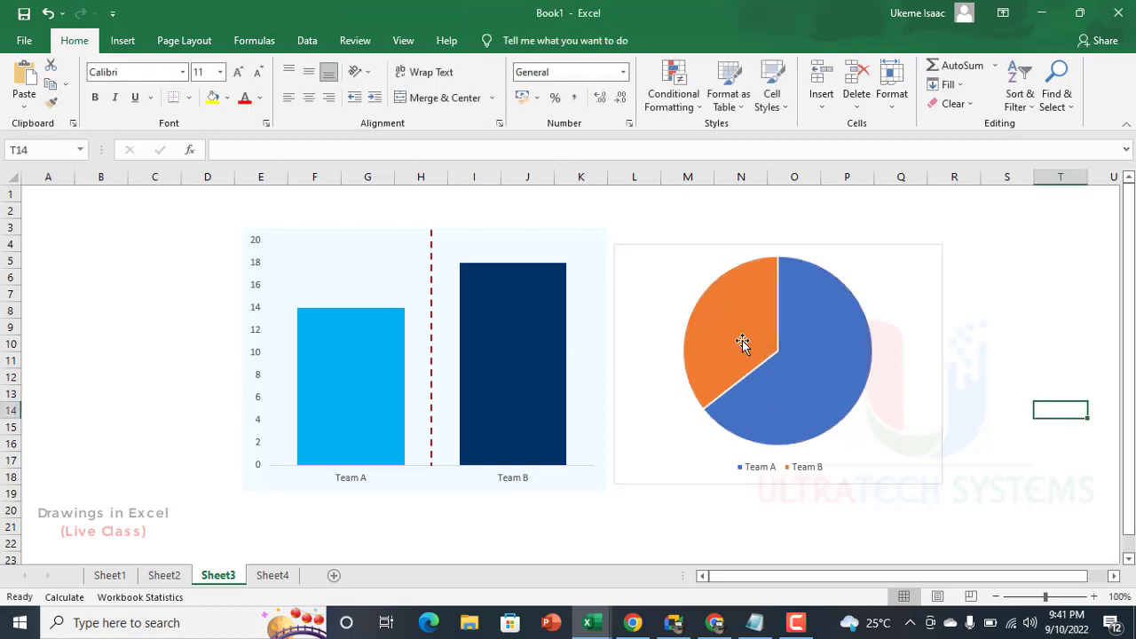
click(706, 332)
mouse_move(728, 336)
mouse_down()
mouse_move(709, 328)
mouse_move(726, 329)
mouse_up()
drag(843, 356, 845, 363)
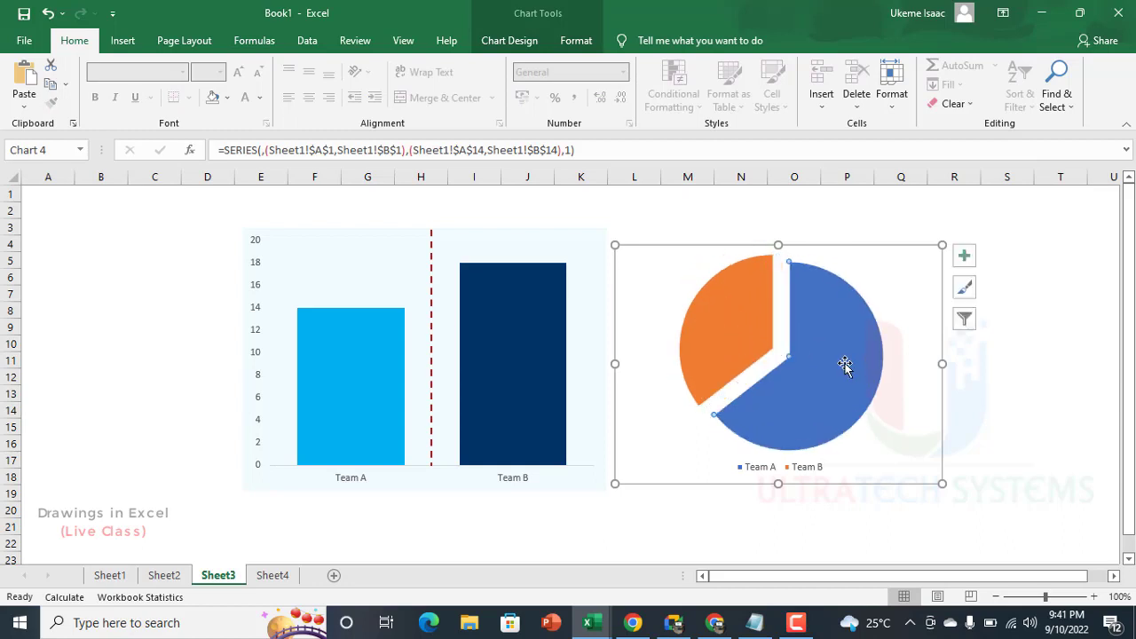
click(762, 330)
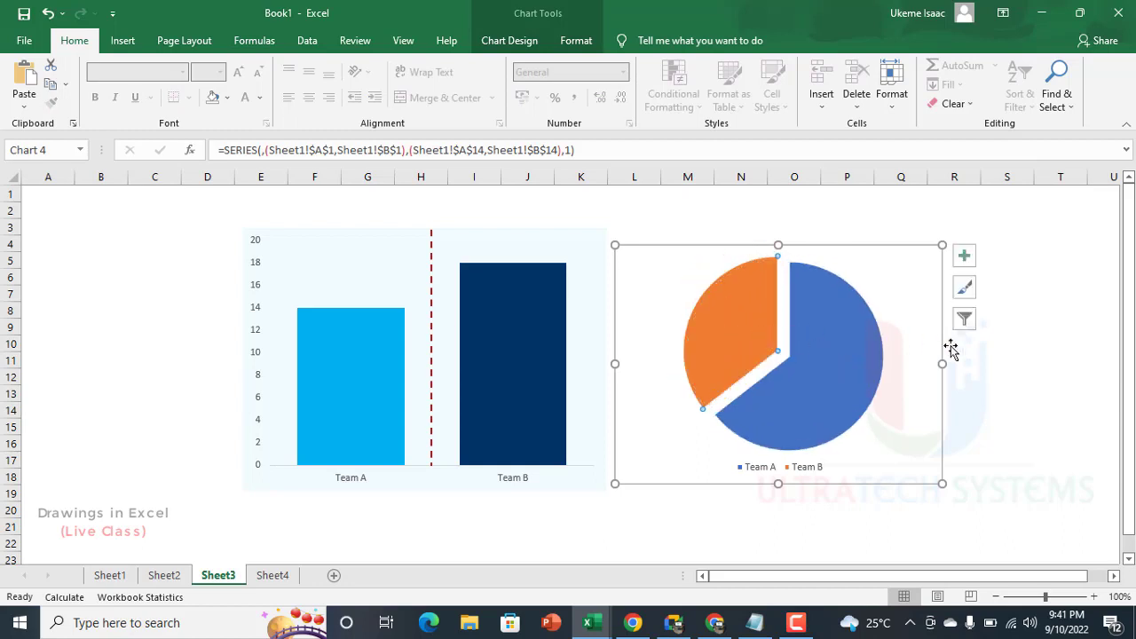
click(1024, 392)
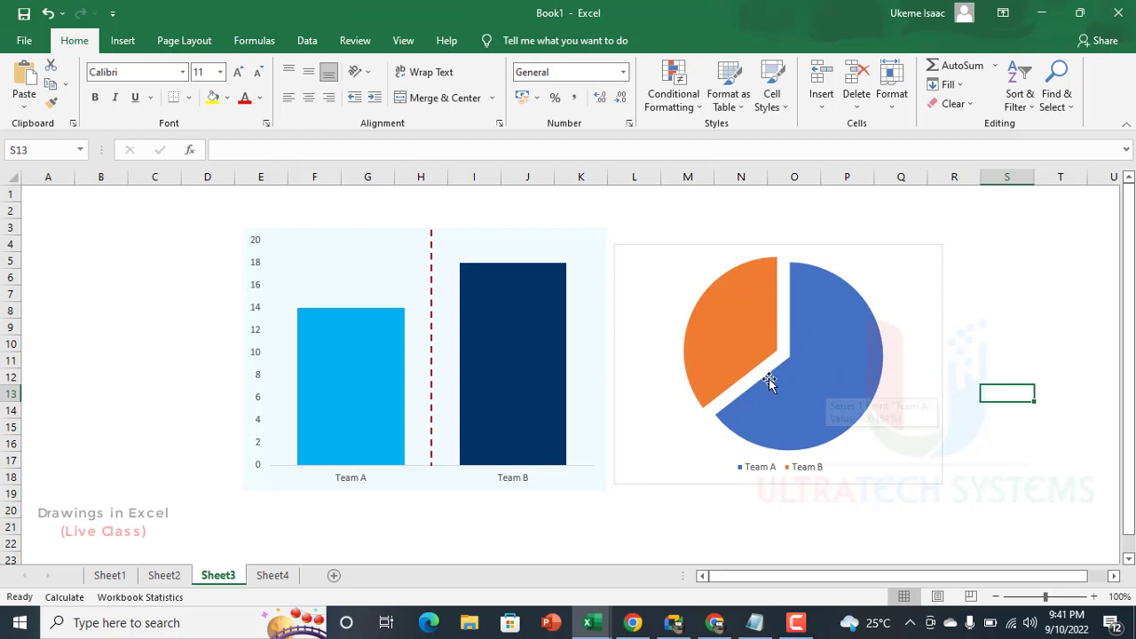
Step: Remove the outline and the fill from the pie chart's chart area
click(646, 238)
click(578, 42)
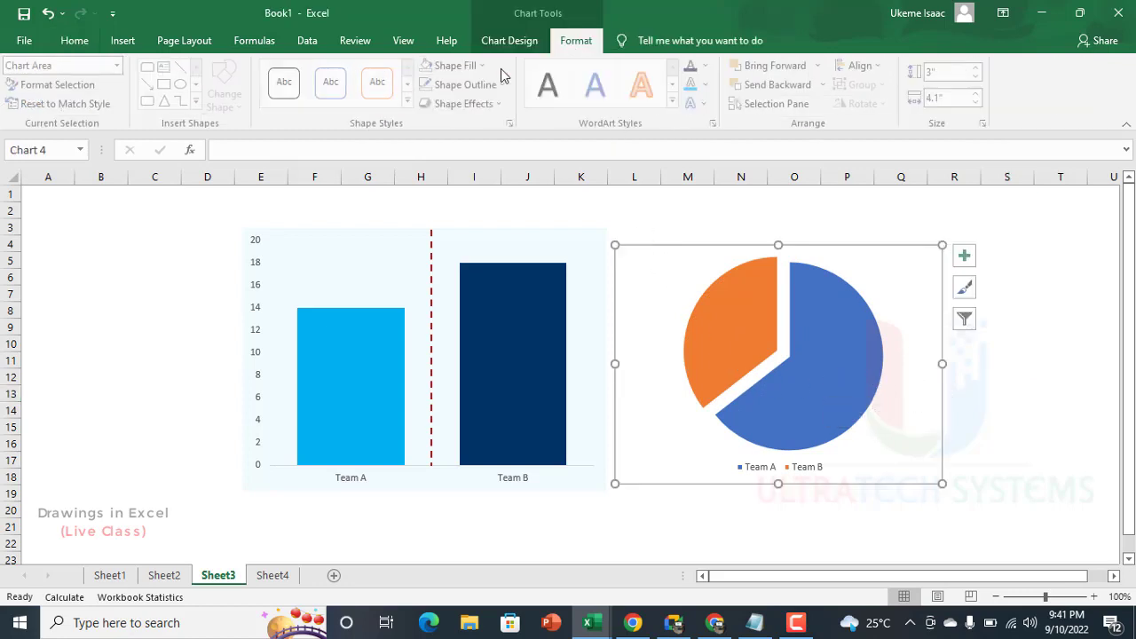
click(663, 226)
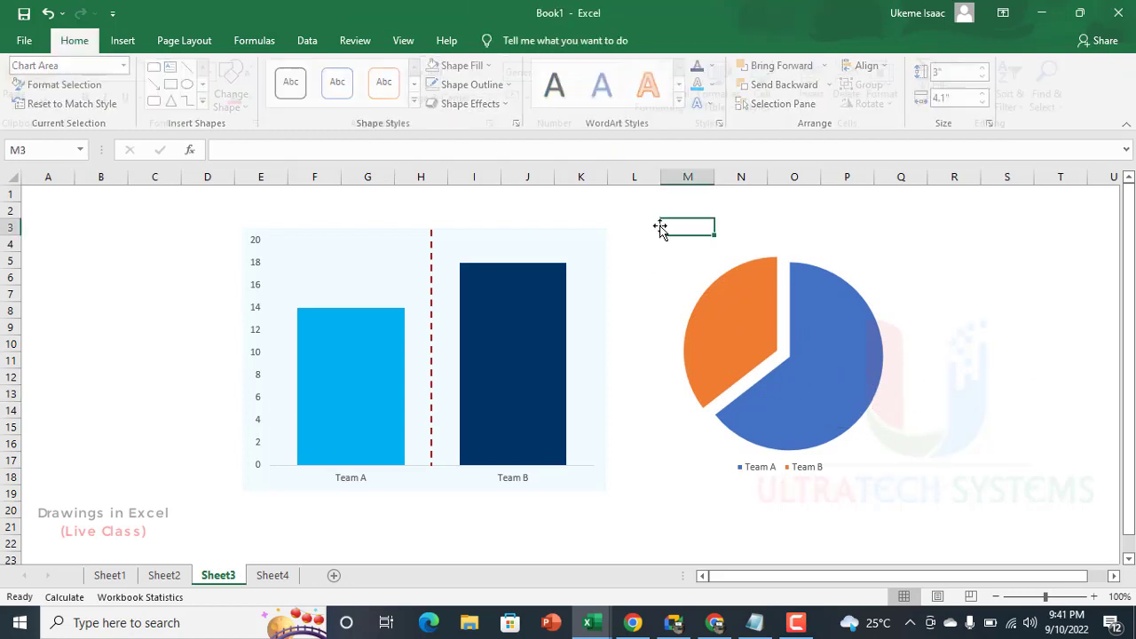
click(664, 266)
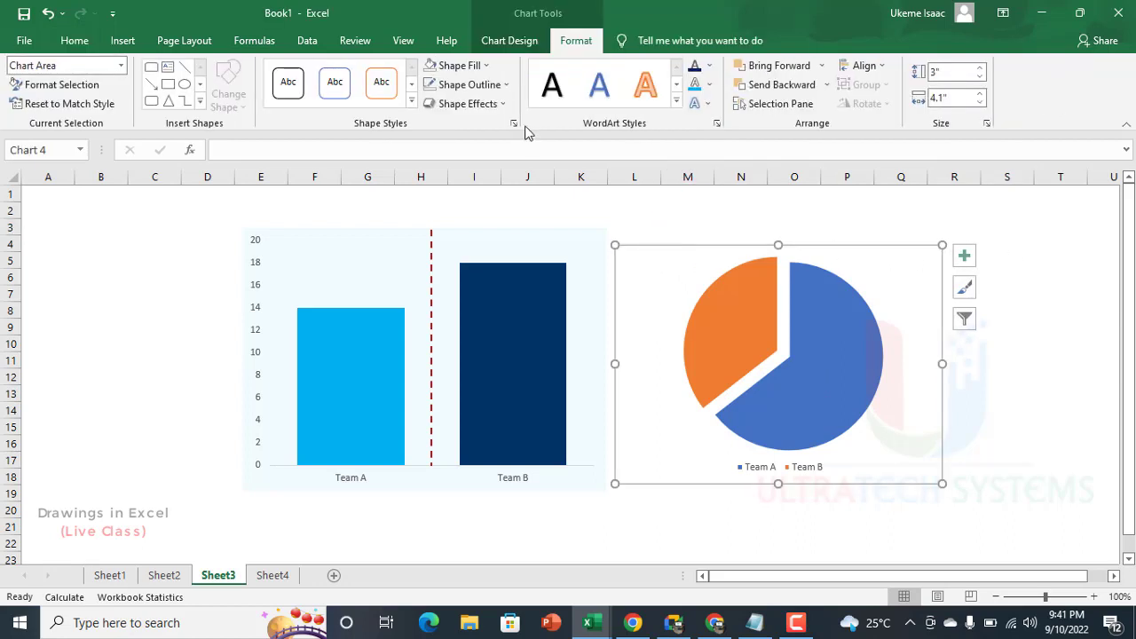
click(457, 65)
click(438, 268)
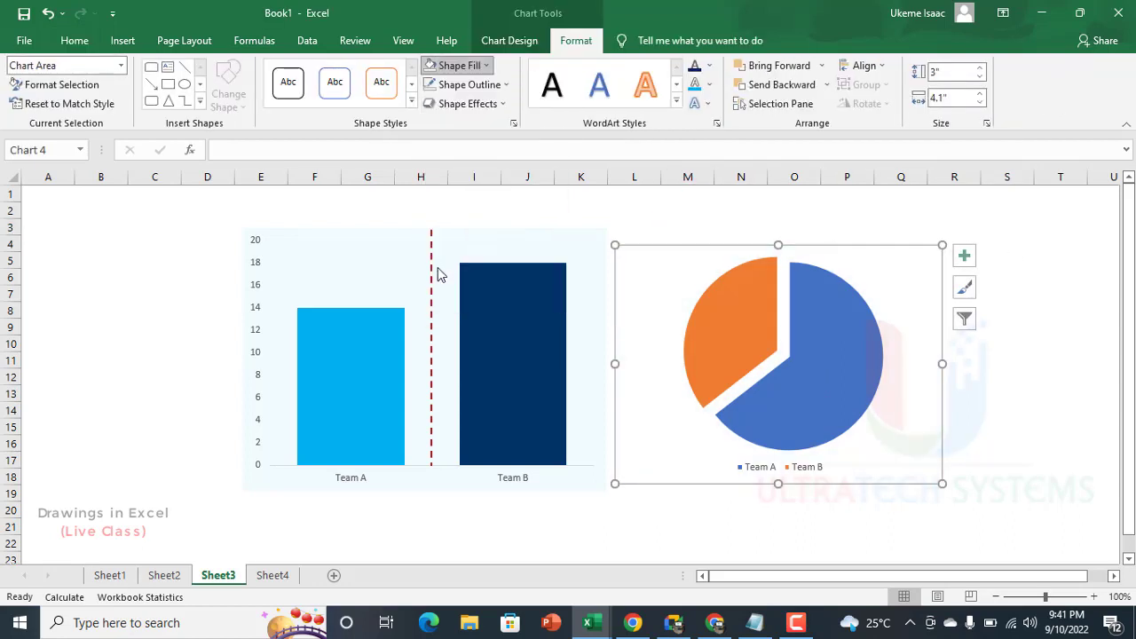
click(669, 225)
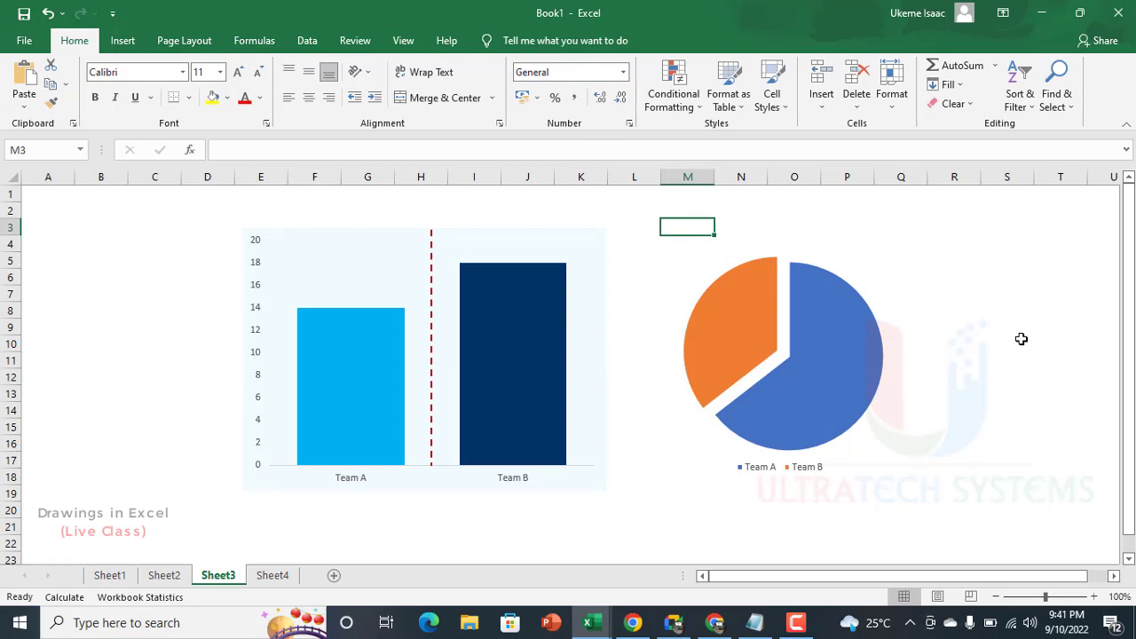
Step: Select the slices of the pie chart as a series
click(806, 399)
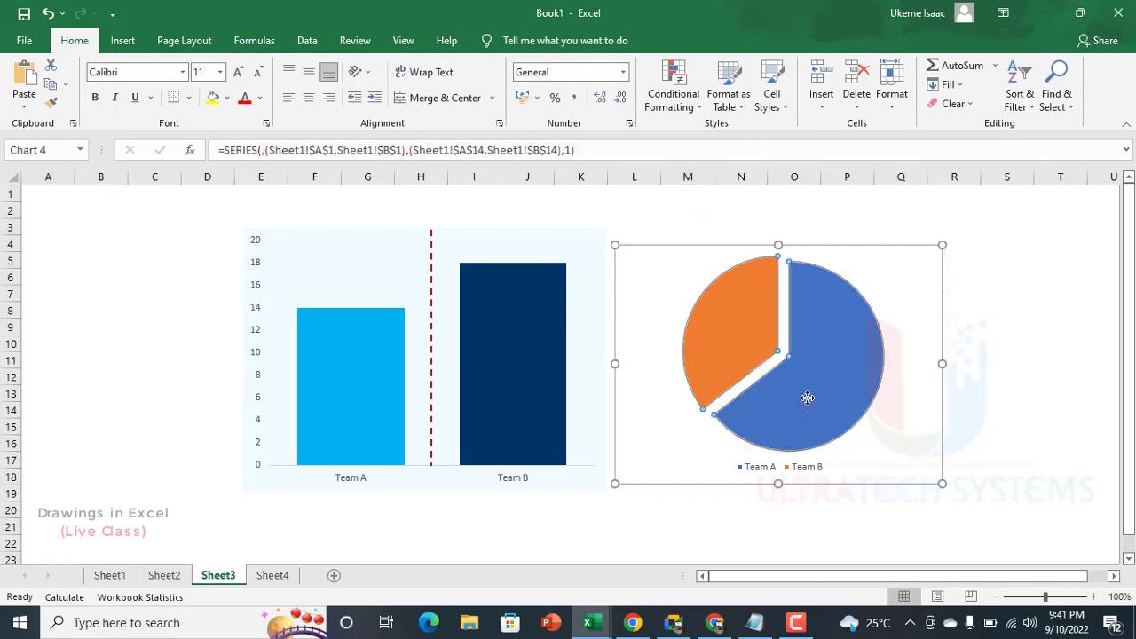